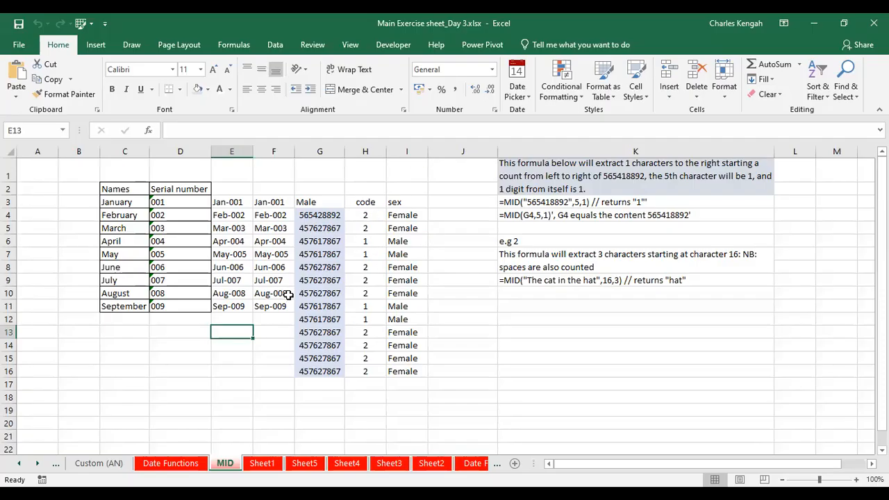
# Inspect the formula in E3, highlighting the PROPER function's text argument
pyautogui.click(229, 202)
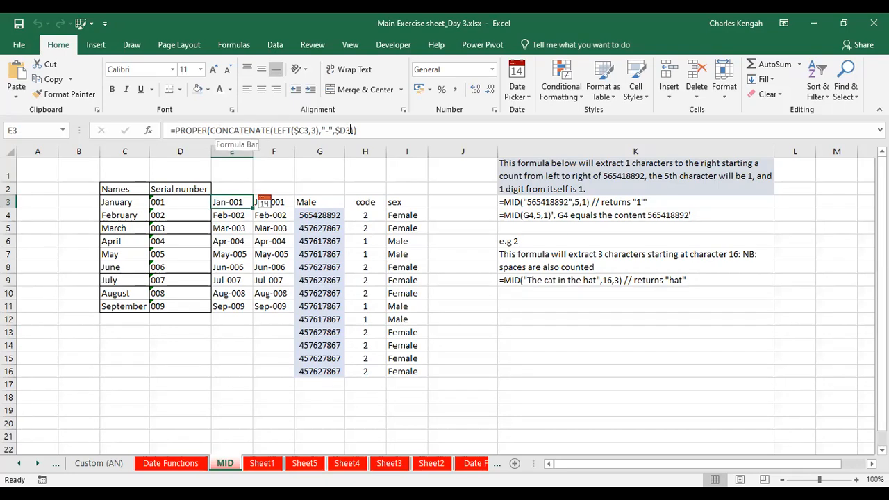
pyautogui.moveTo(359, 130); pyautogui.dragTo(171, 130)
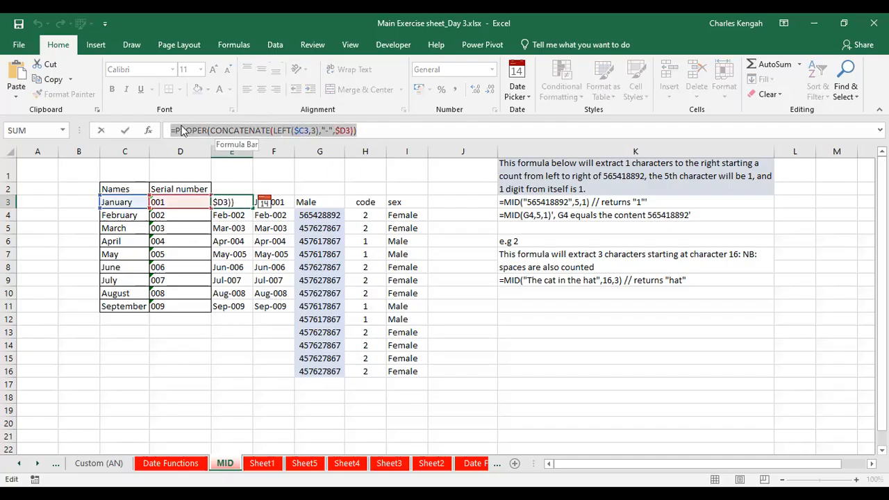
pyautogui.click(186, 129)
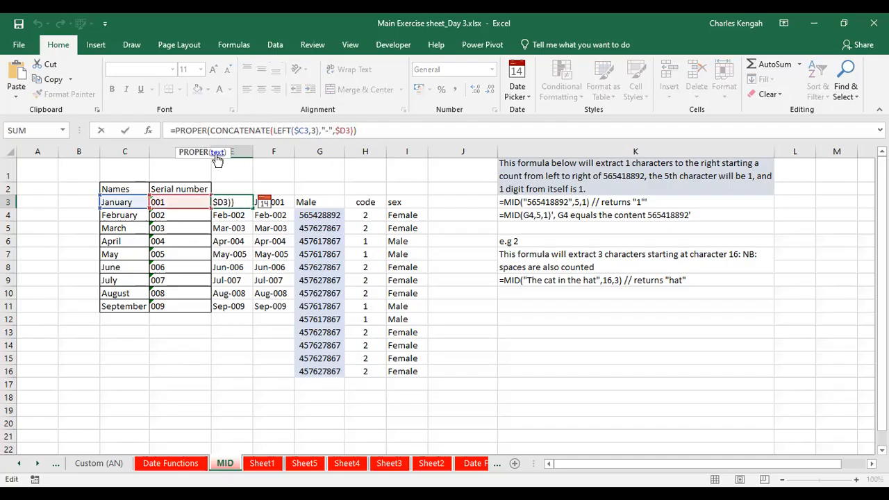
pyautogui.click(217, 153)
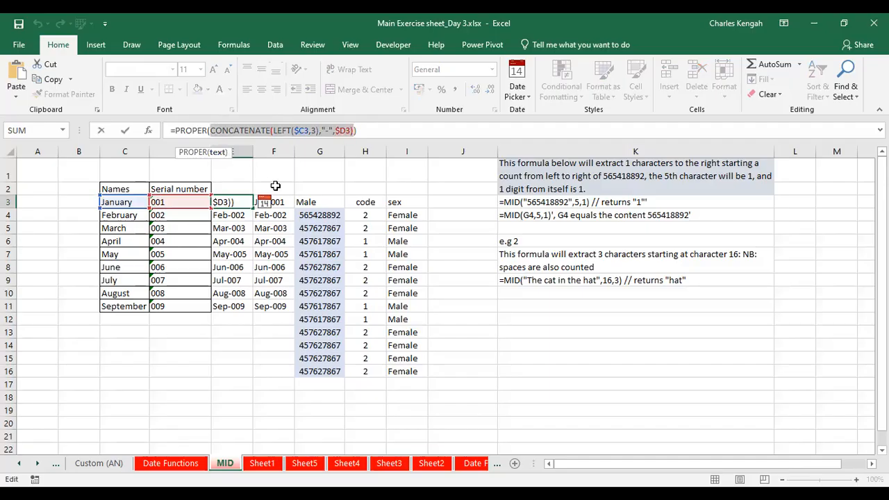
pyautogui.press('Escape')
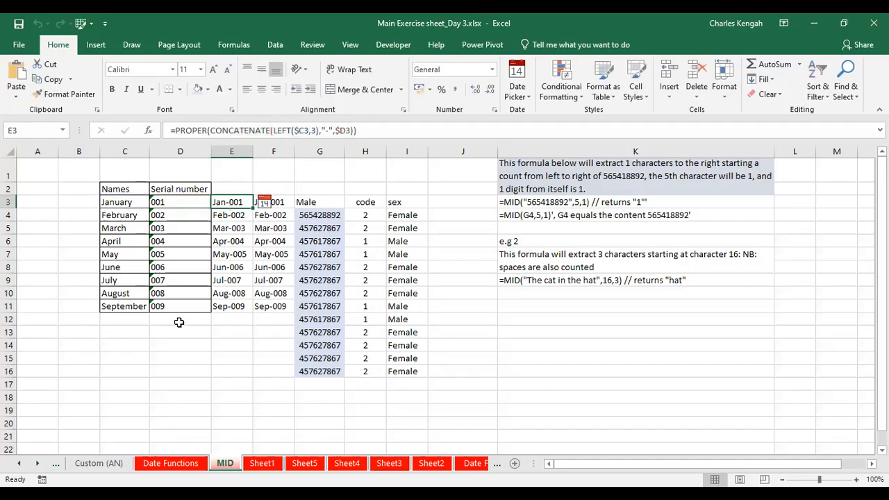
# Try entering =PROPER(D2) in cell E2 to capitalise the header, then clear the cell
pyautogui.click(236, 188)
pyautogui.write('=jpr')
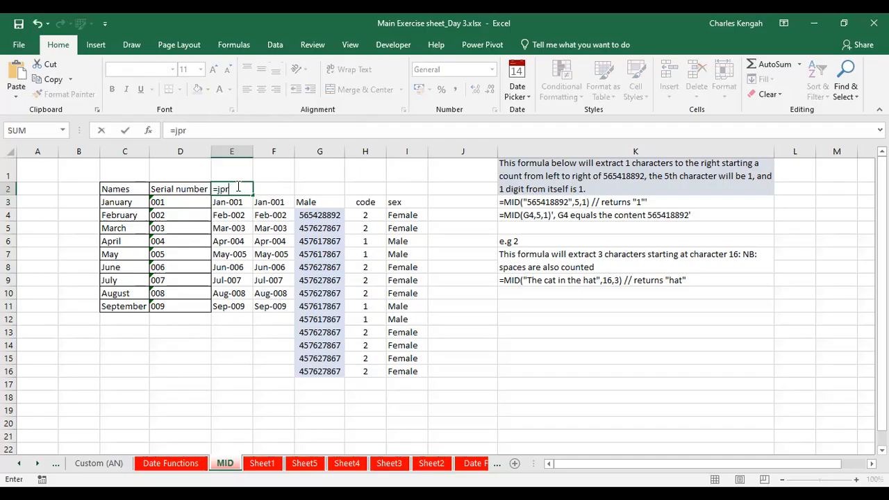
pyautogui.press('BackSpace')
pyautogui.press('BackSpace')
pyautogui.write('pro')
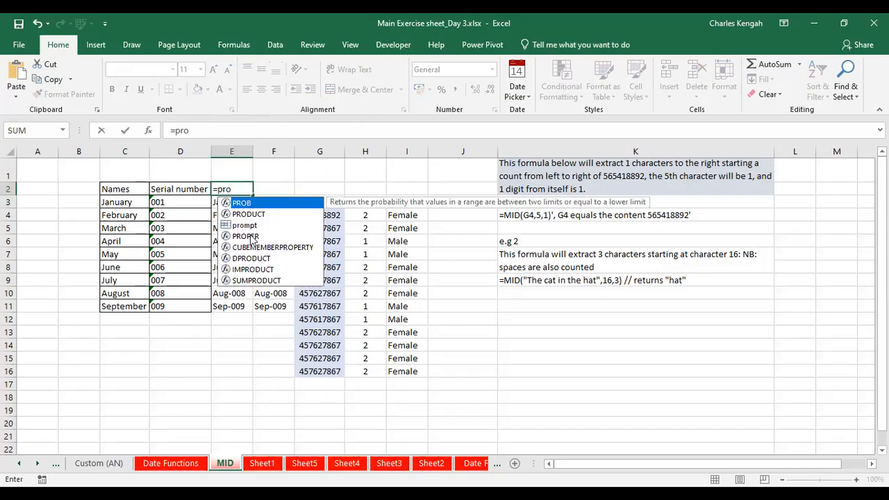
pyautogui.click(250, 236)
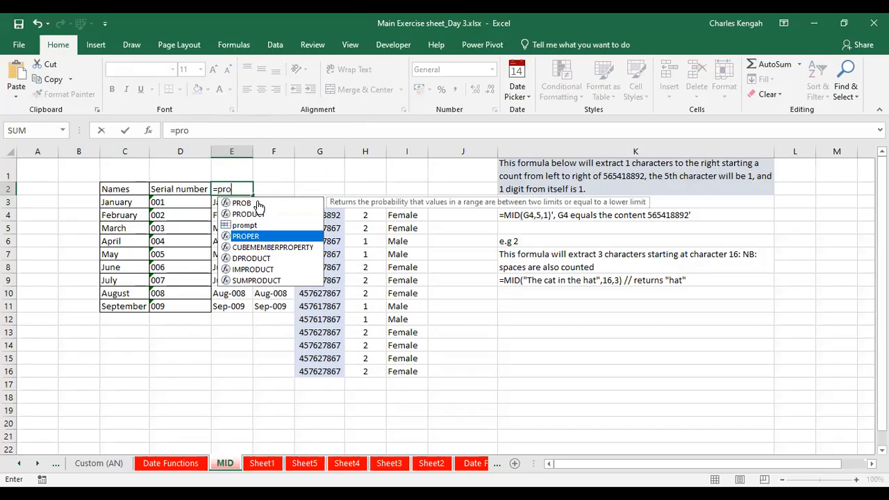
pyautogui.doubleClick(251, 238)
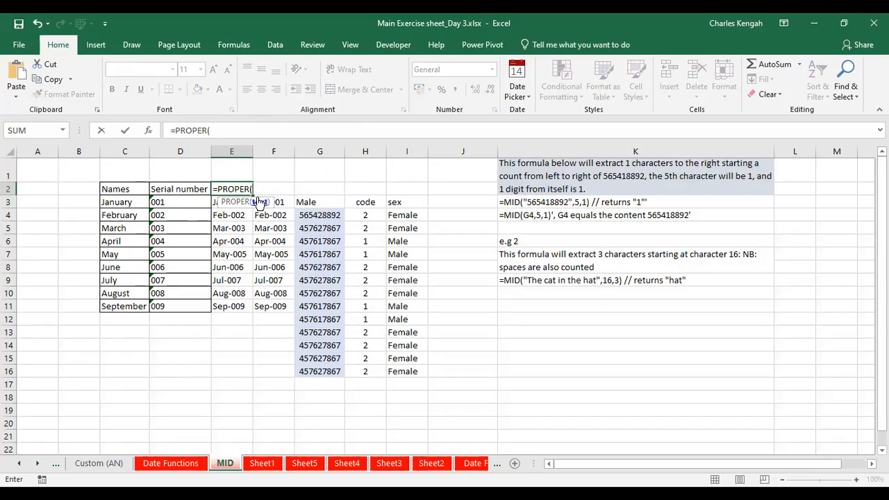
pyautogui.click(180, 187)
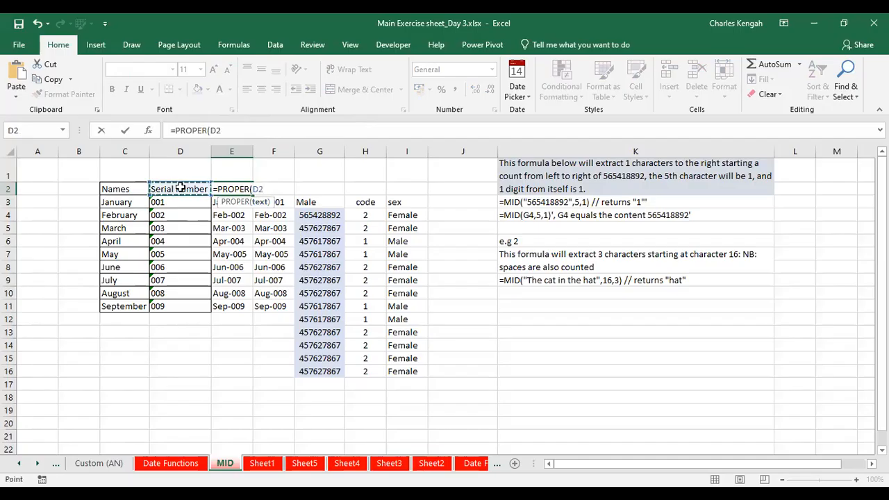
pyautogui.press('Return')
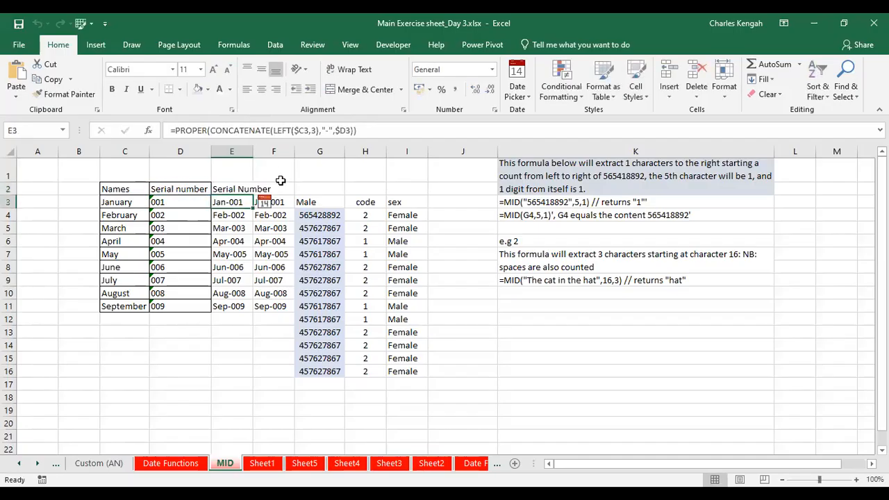
pyautogui.click(233, 189)
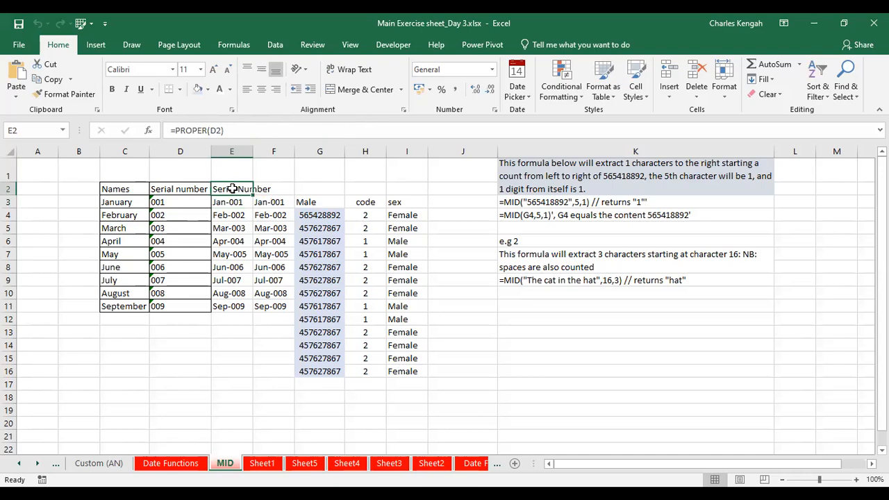
pyautogui.press('Delete')
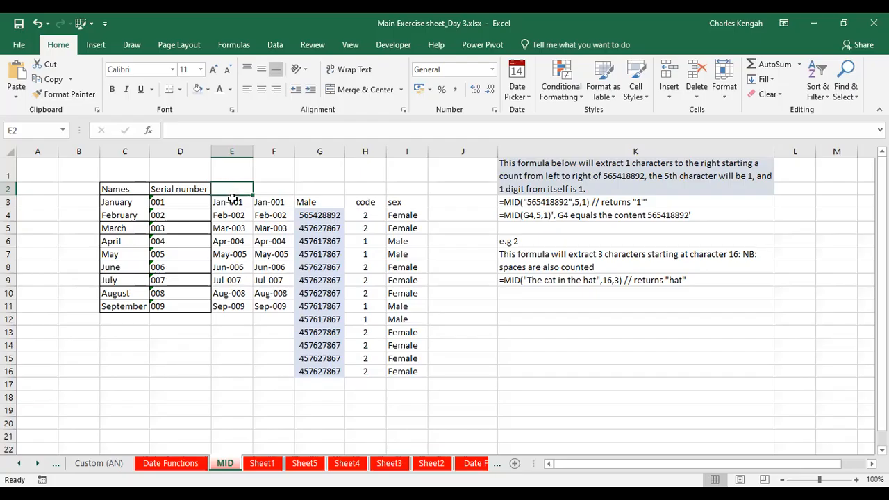
# Review the E3 formula again, highlighting the argument passed to PROPER
pyautogui.click(233, 203)
pyautogui.click(207, 132)
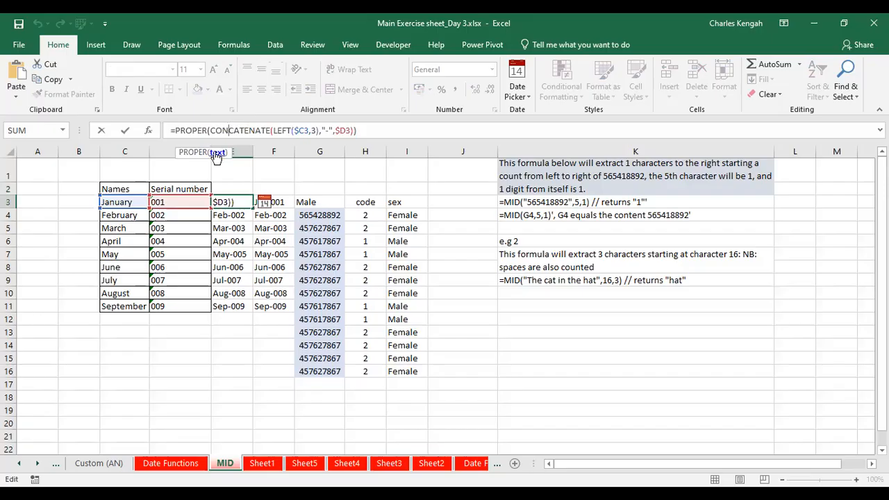
pyautogui.click(216, 152)
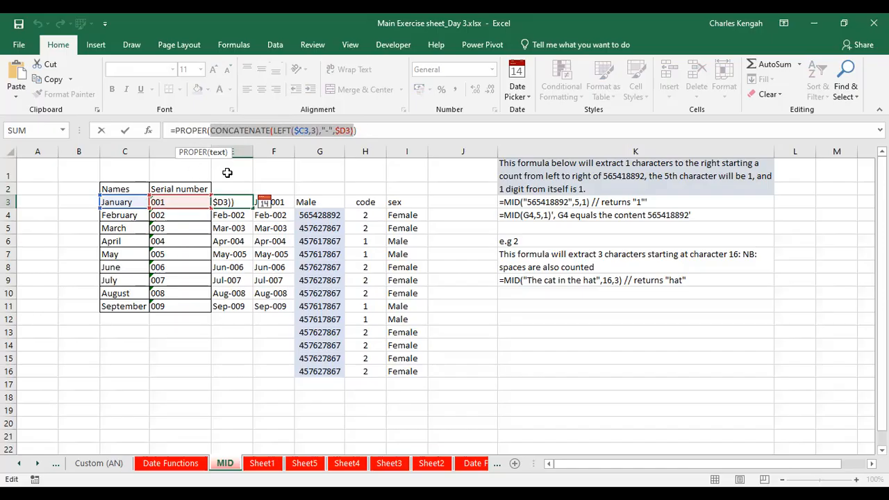
pyautogui.hotkey('ctrl', 'Return')
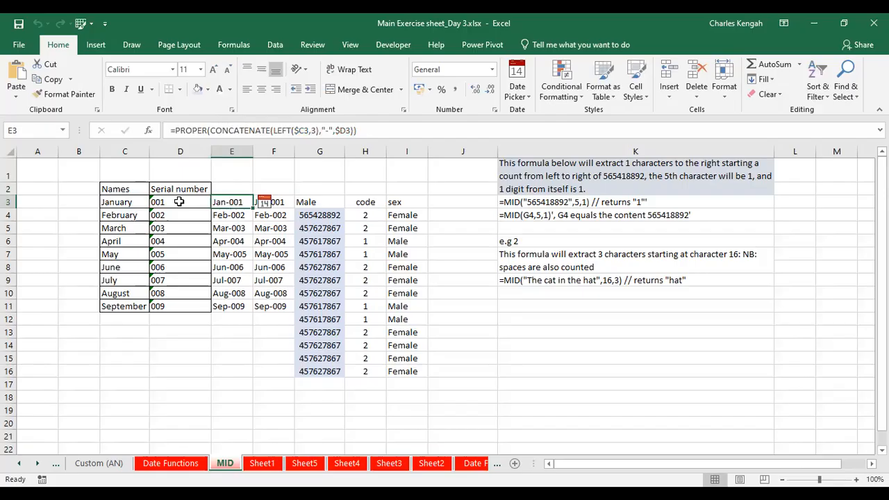
# Examine the F3 formula, highlighting each CONCATENATE argument in turn
pyautogui.click(284, 202)
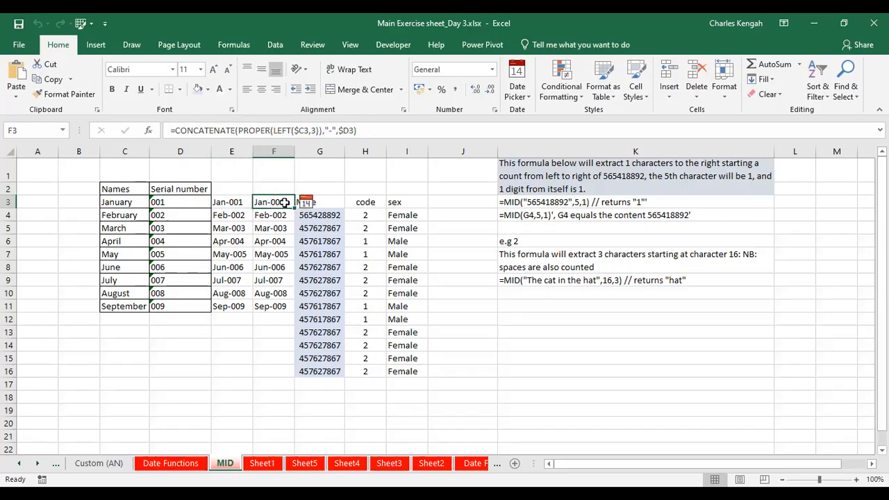
pyautogui.click(227, 131)
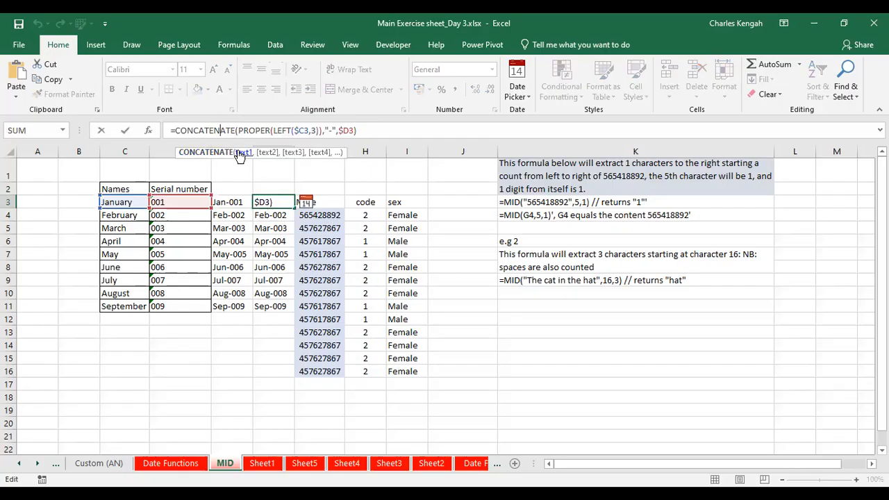
pyautogui.click(242, 154)
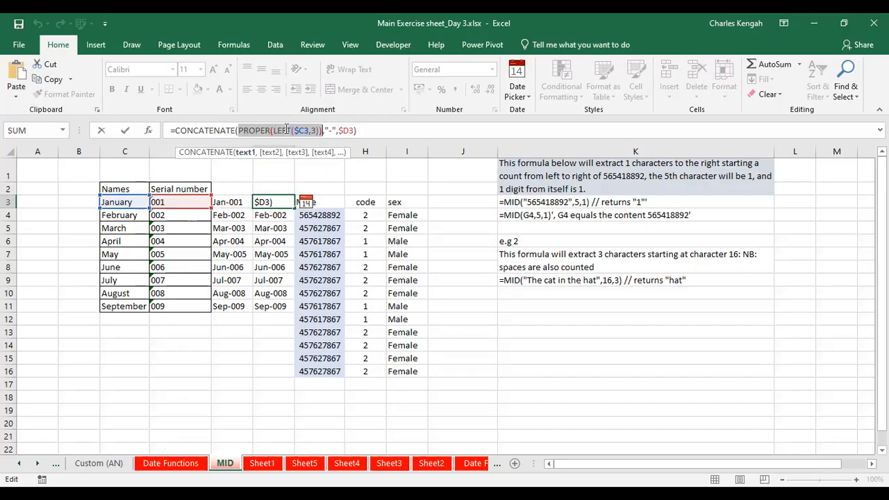
pyautogui.moveTo(273, 130); pyautogui.dragTo(323, 131)
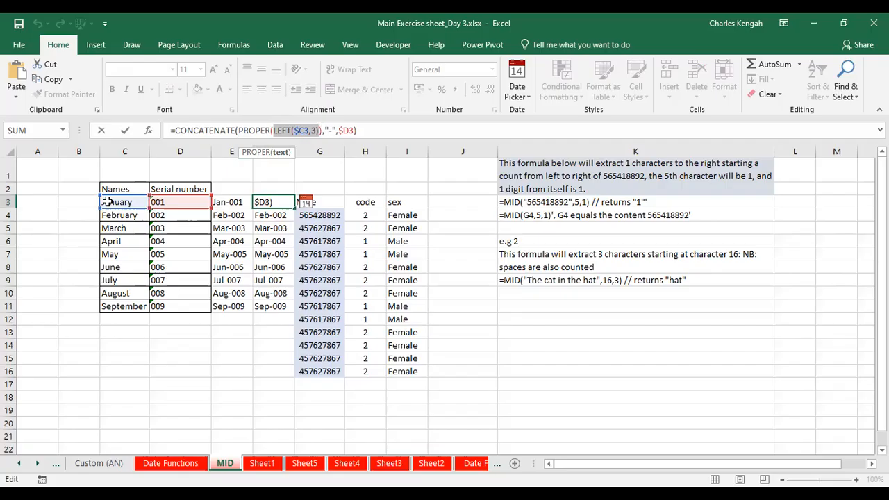
pyautogui.click(258, 130)
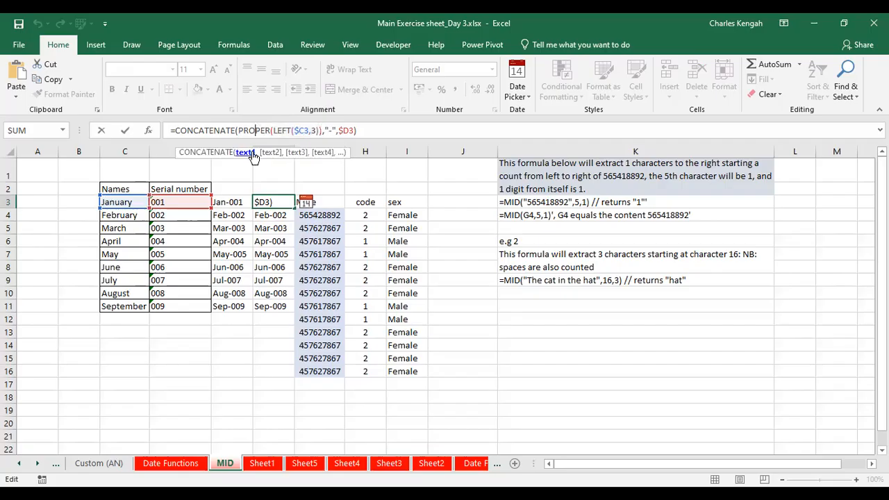
pyautogui.click(243, 152)
pyautogui.moveTo(274, 130); pyautogui.dragTo(318, 130)
pyautogui.click(258, 130)
pyautogui.click(245, 152)
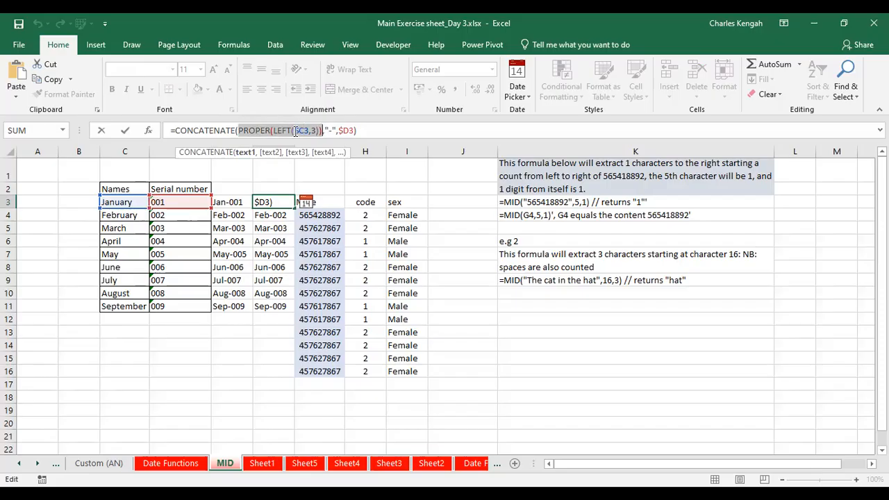
pyautogui.write('-')
pyautogui.click(219, 130)
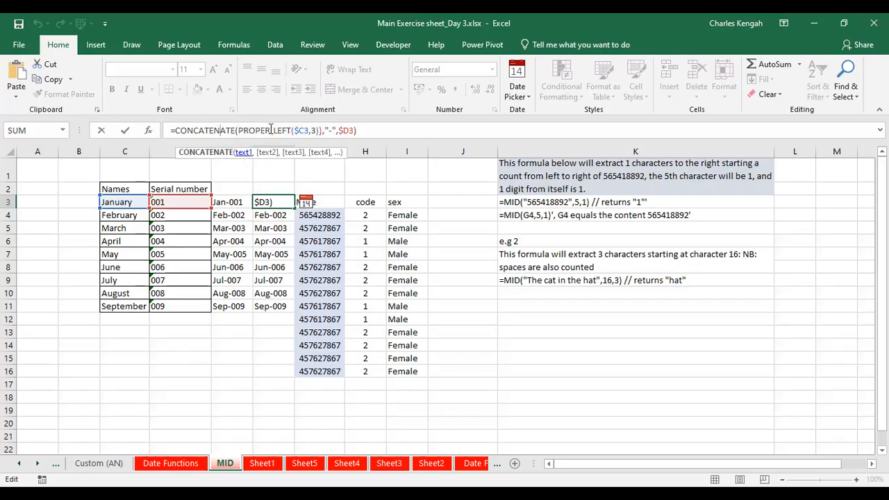
pyautogui.click(243, 152)
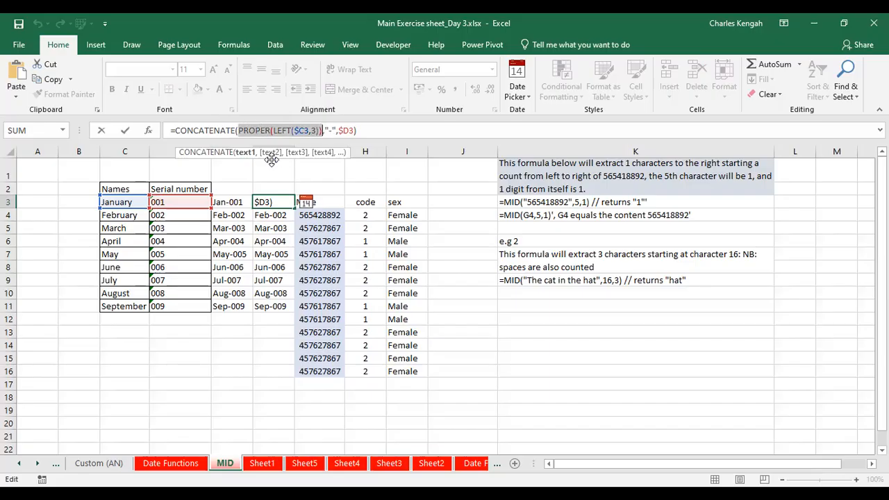
pyautogui.click(271, 154)
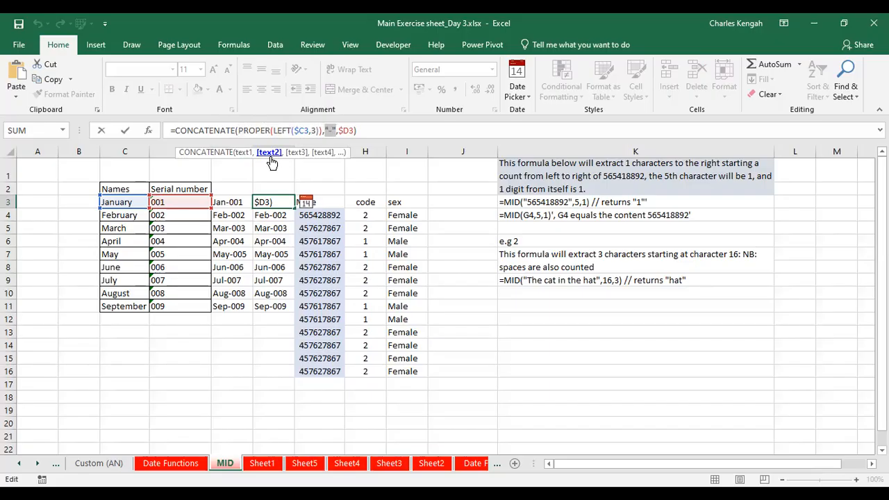
pyautogui.click(304, 153)
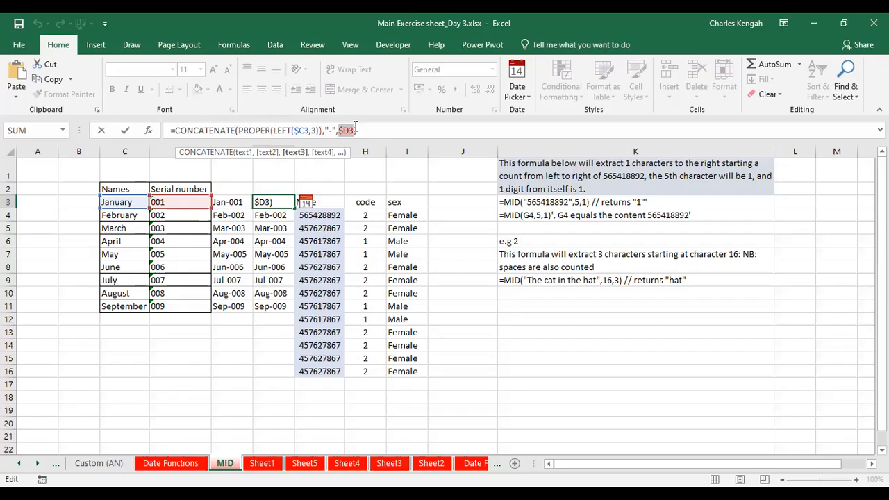
pyautogui.press('Return')
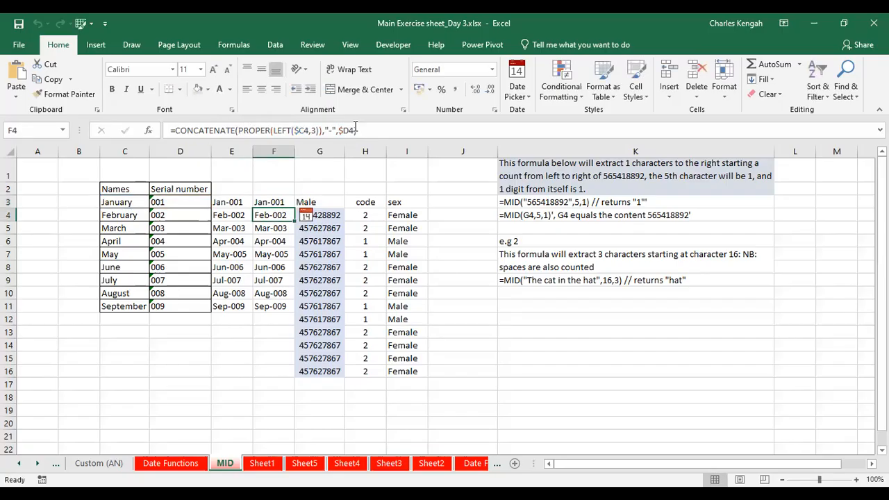
# Replace PROPER with UPPER in the F4 formula
pyautogui.moveTo(271, 130); pyautogui.dragTo(240, 130)
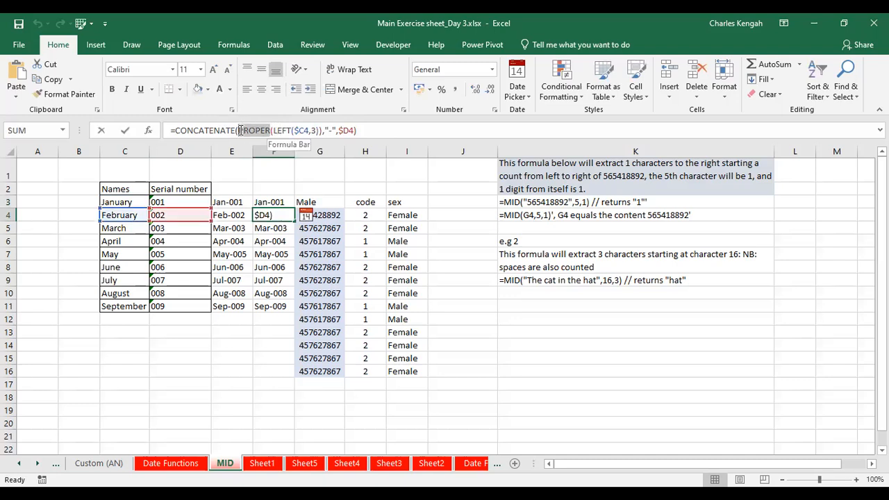
pyautogui.write('upp')
pyautogui.doubleClick(266, 165)
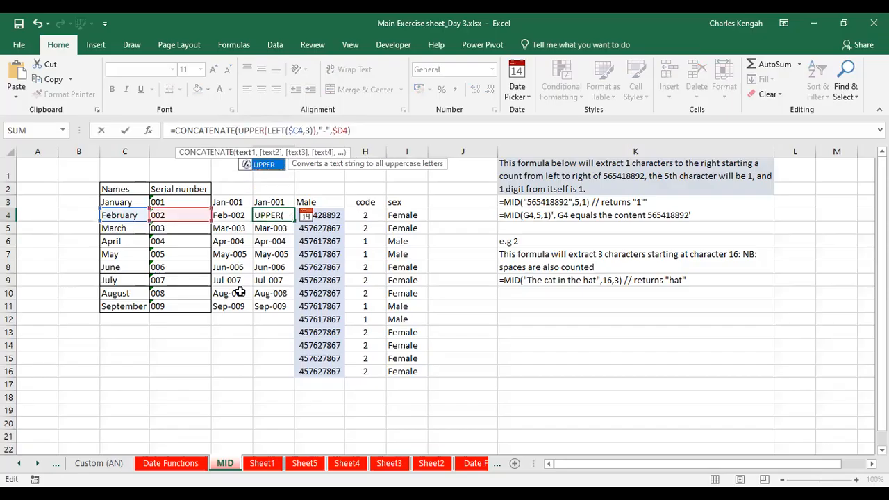
pyautogui.press('Return')
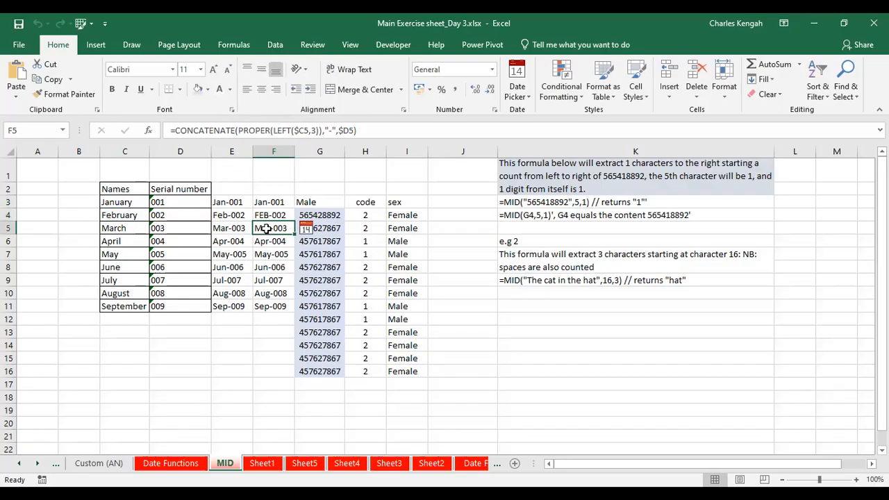
# Fill the F4 UPPER formula up into F3
pyautogui.click(272, 215)
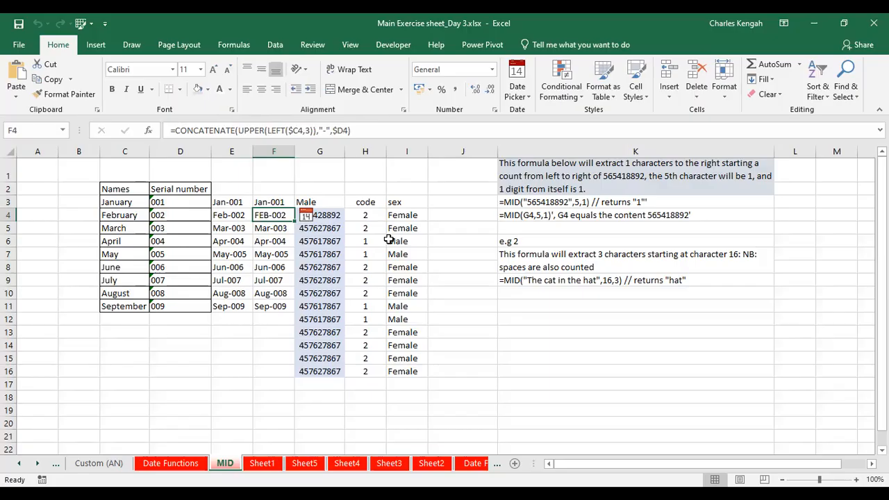
pyautogui.moveTo(295, 221); pyautogui.dragTo(298, 199)
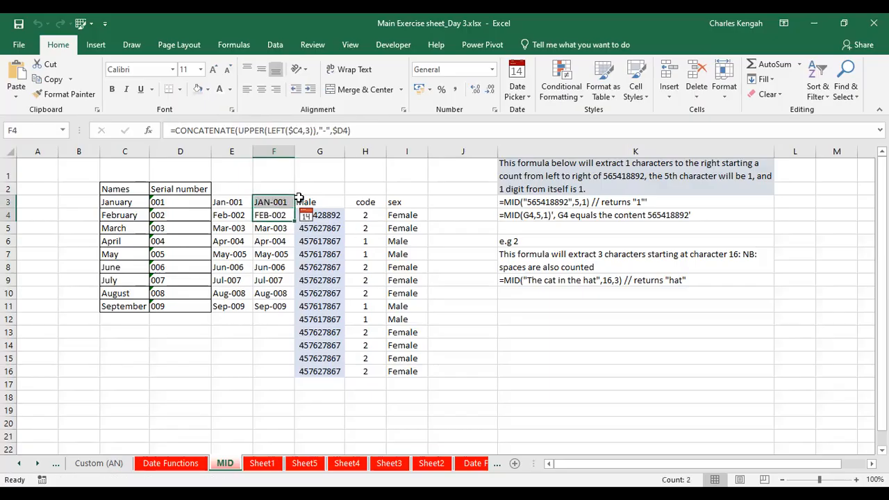
pyautogui.click(281, 201)
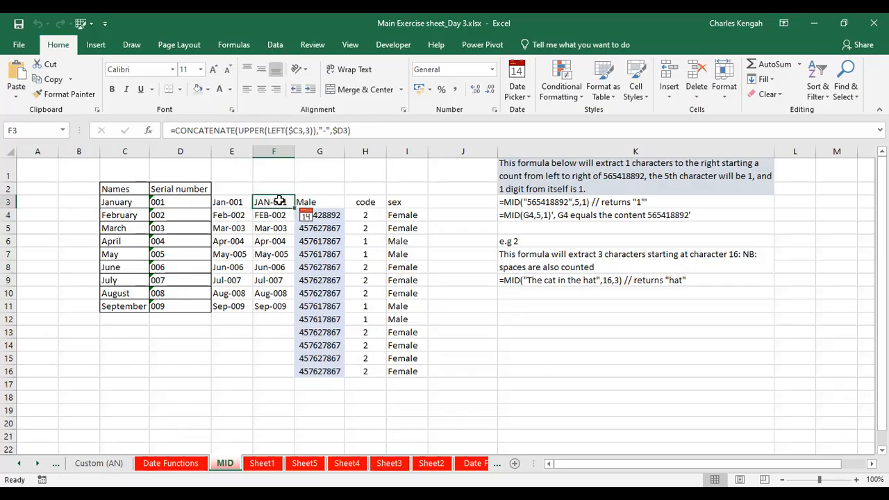
# Replace PROPER with UPPER in the E3 formula
pyautogui.click(218, 202)
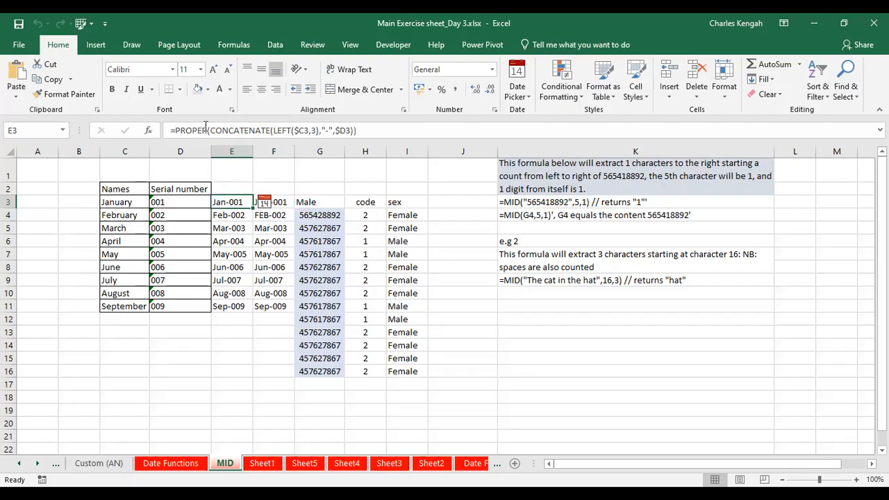
pyautogui.click(204, 130)
pyautogui.moveTo(206, 130); pyautogui.dragTo(177, 130)
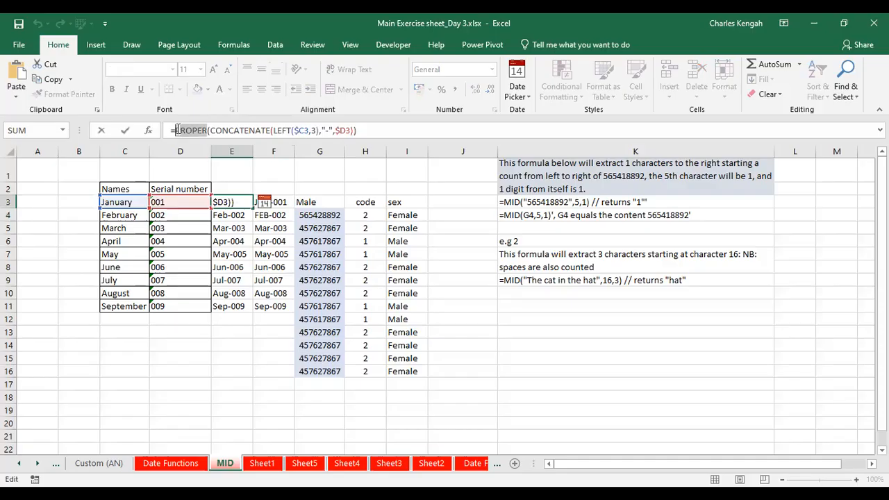
pyautogui.write('upper')
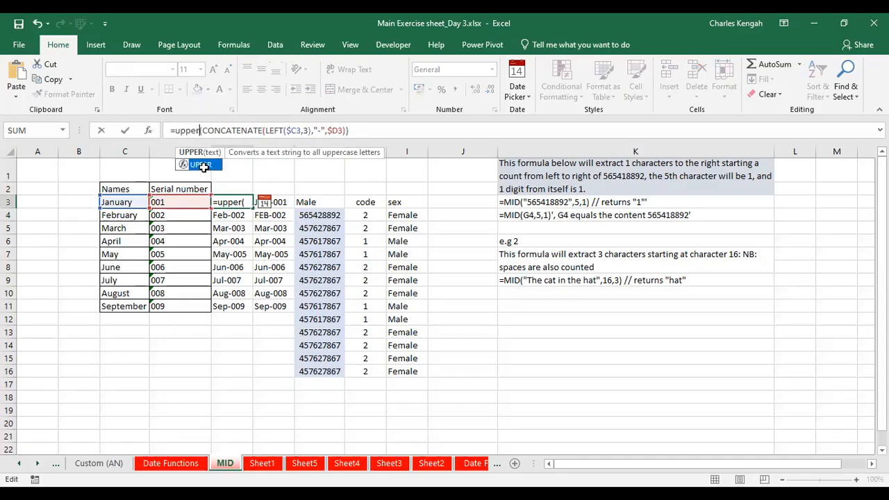
pyautogui.press('Return')
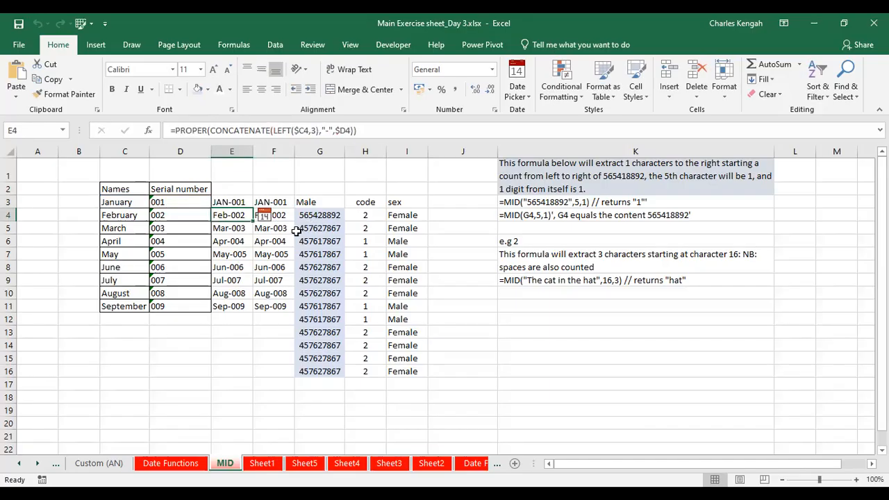
# Examine the ID numbers listed in G4:G16, opening G4's content
pyautogui.click(318, 237)
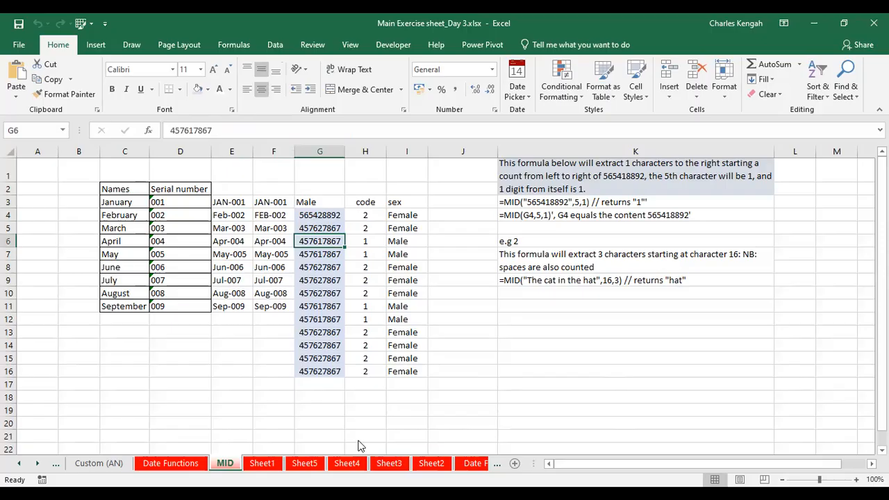
pyautogui.click(597, 496)
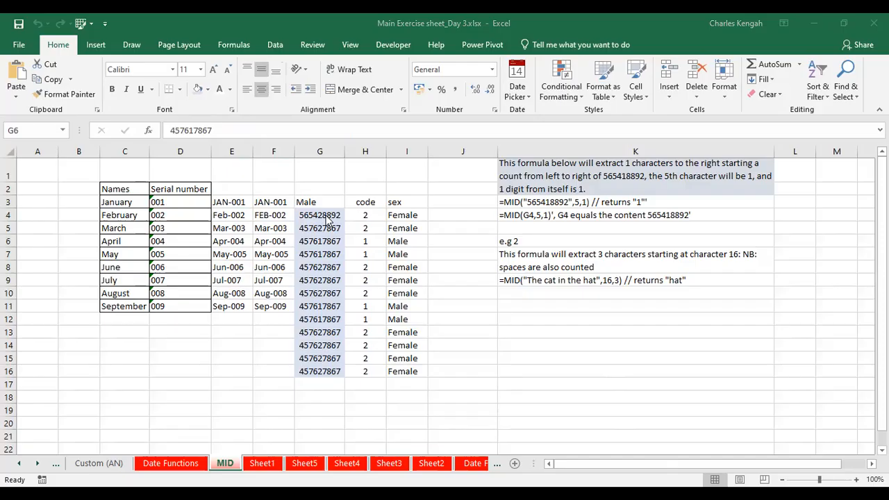
pyautogui.moveTo(325, 217); pyautogui.dragTo(313, 373)
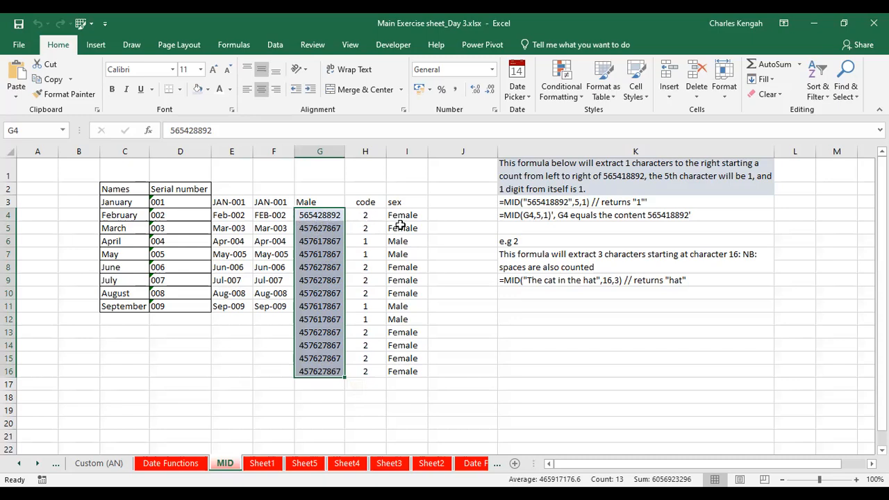
pyautogui.press('F2')
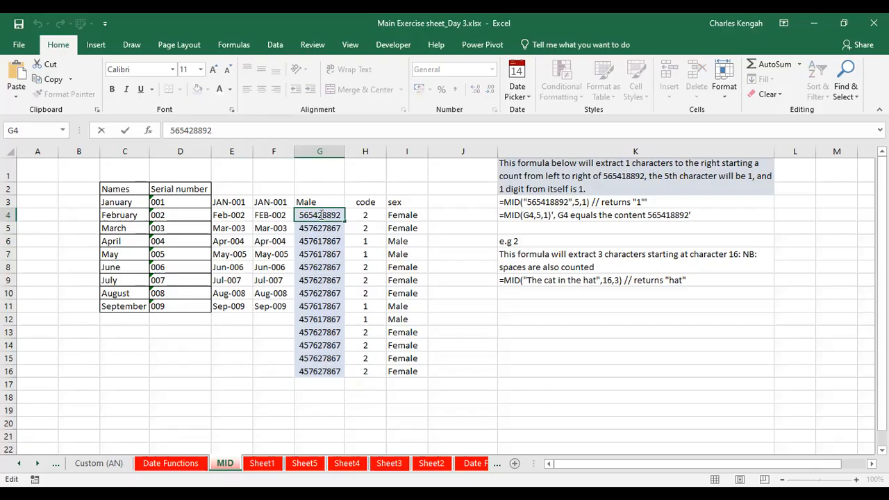
pyautogui.press('Escape')
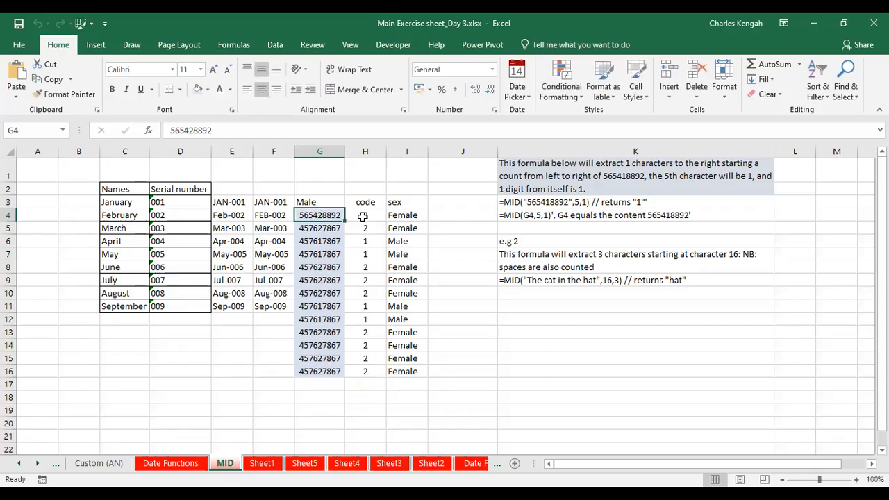
# Change the number of characters in the H4 MID formula to 2
pyautogui.click(363, 216)
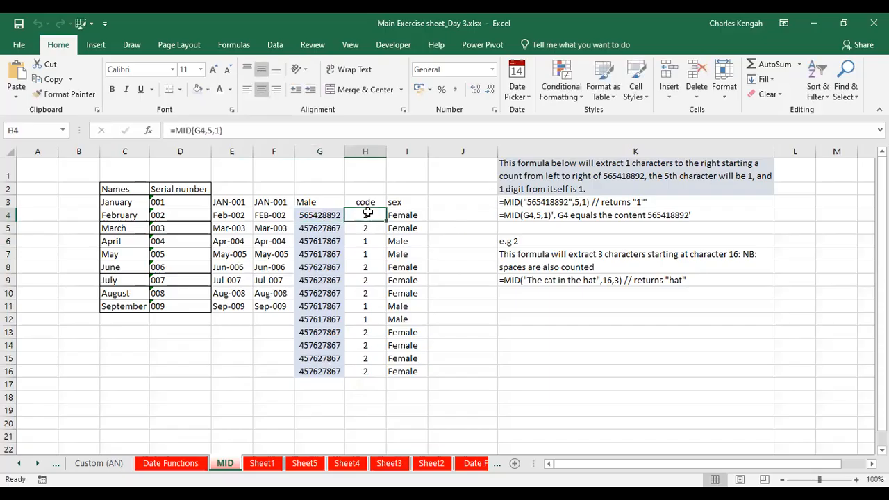
pyautogui.click(192, 129)
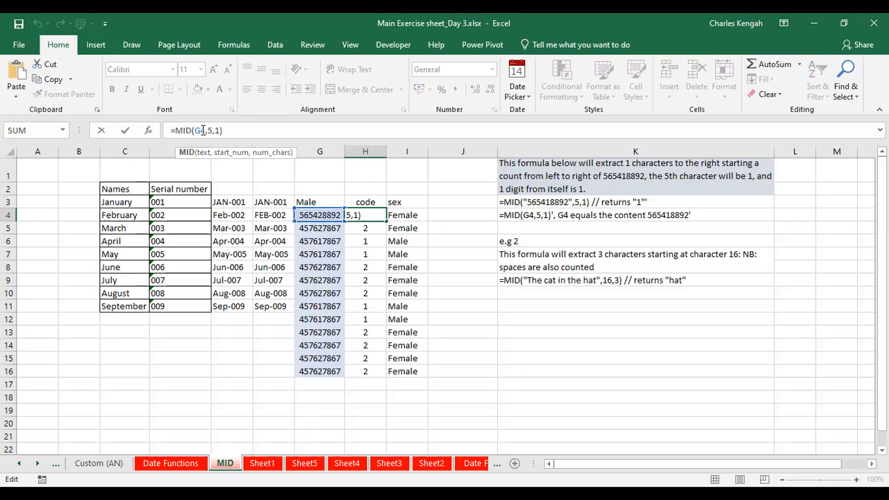
pyautogui.moveTo(205, 129); pyautogui.dragTo(197, 130)
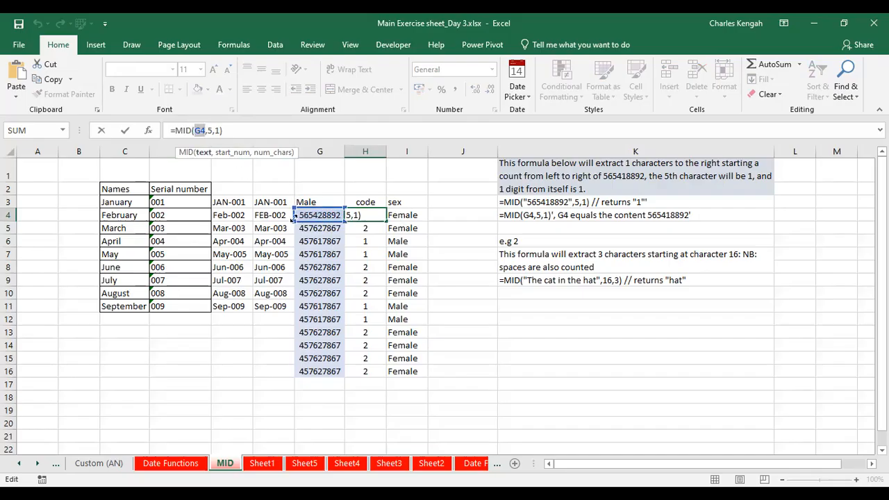
pyautogui.click(210, 130)
pyautogui.moveTo(212, 130); pyautogui.dragTo(209, 128)
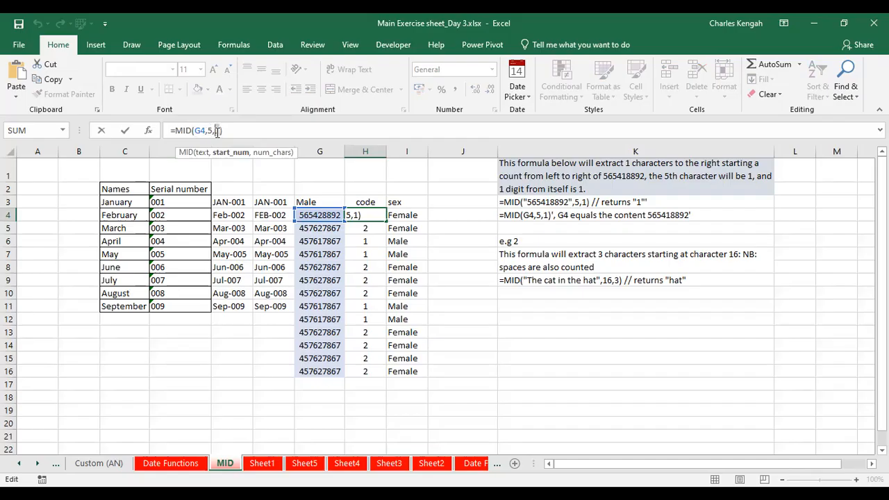
pyautogui.doubleClick(217, 131)
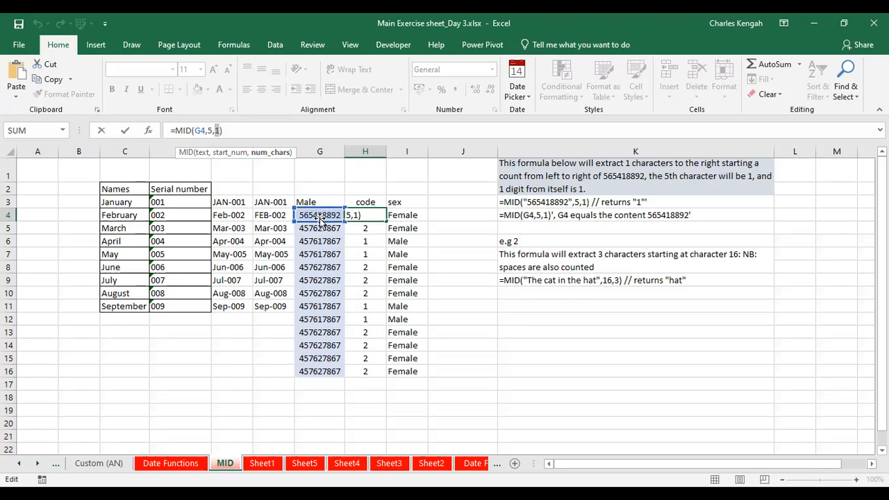
pyautogui.write('2')
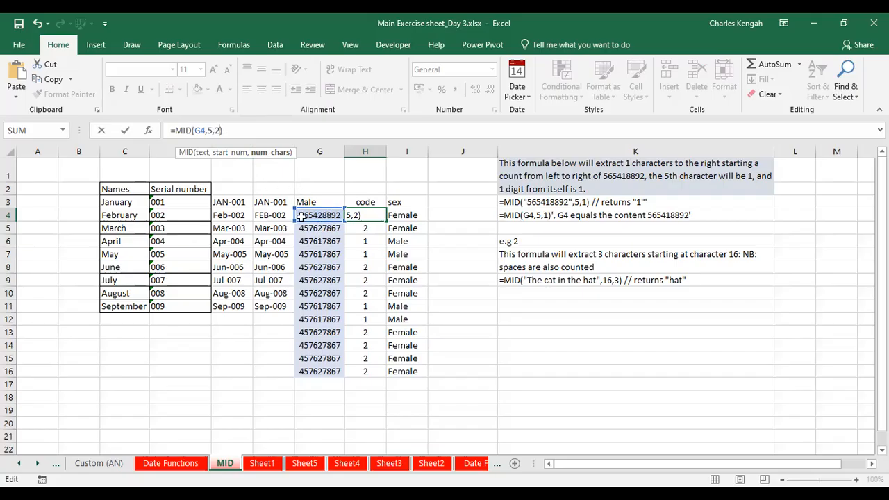
pyautogui.press('Return')
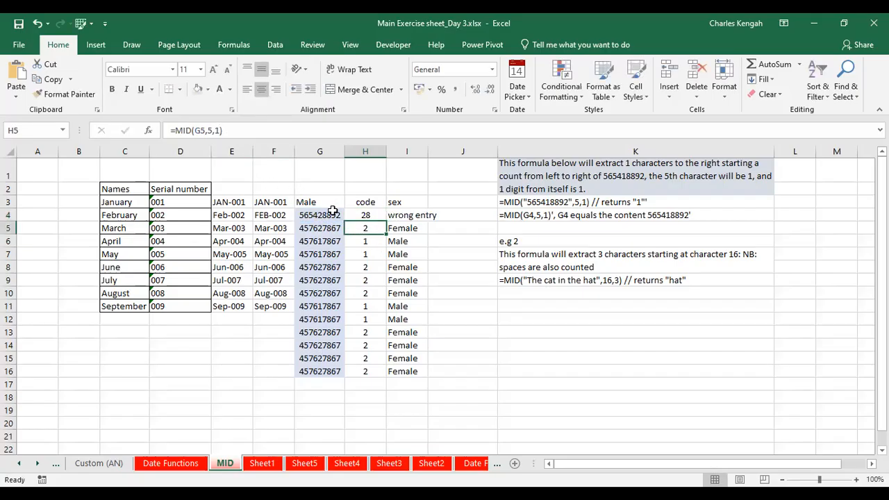
# Change the number of characters in the H4 MID formula to 3
pyautogui.click(332, 211)
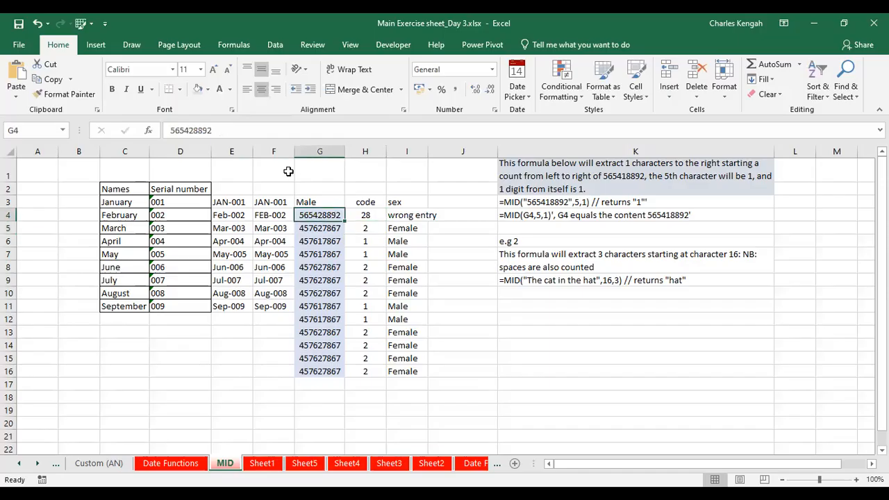
pyautogui.click(370, 215)
pyautogui.click(218, 130)
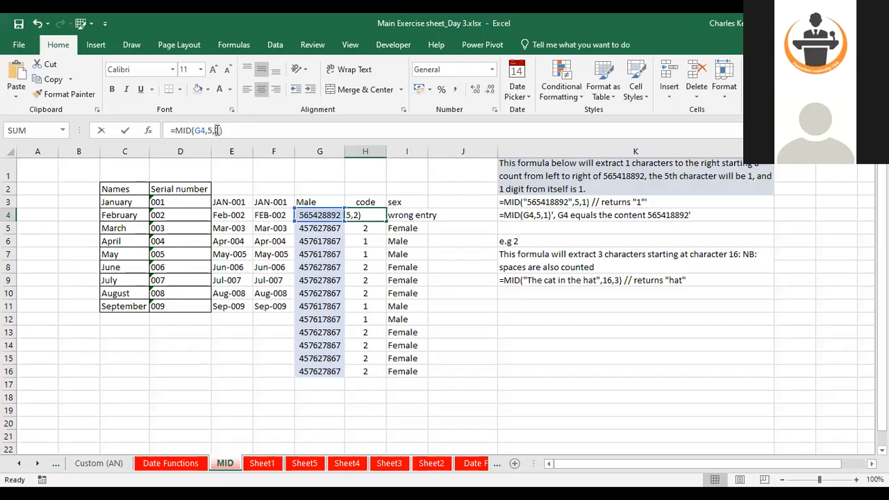
pyautogui.press('Return')
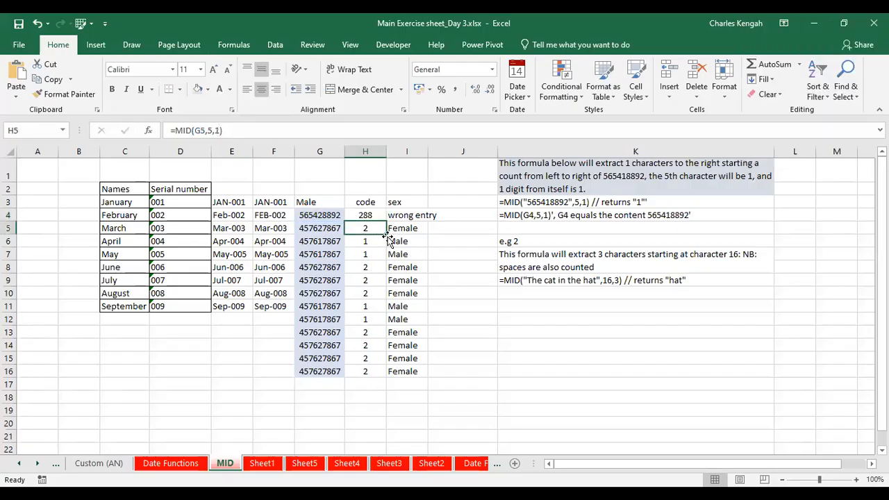
# Set the number of characters in the H4 MID formula back to 1
pyautogui.click(326, 216)
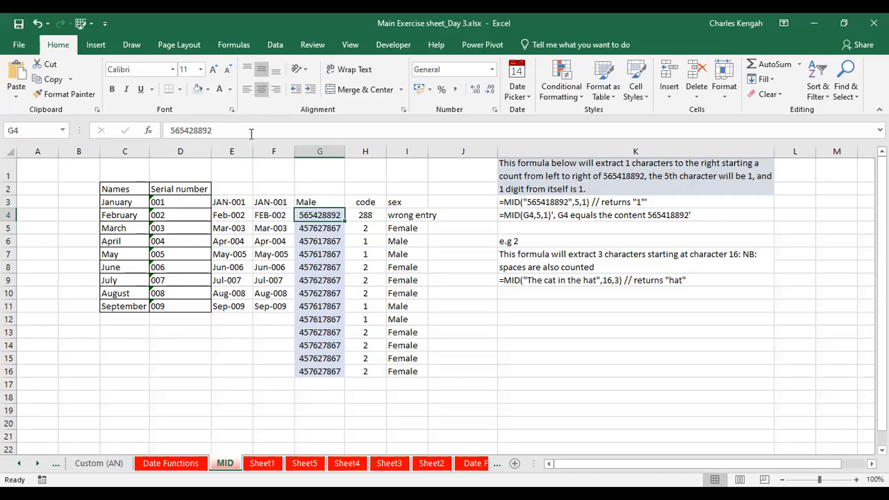
pyautogui.click(359, 214)
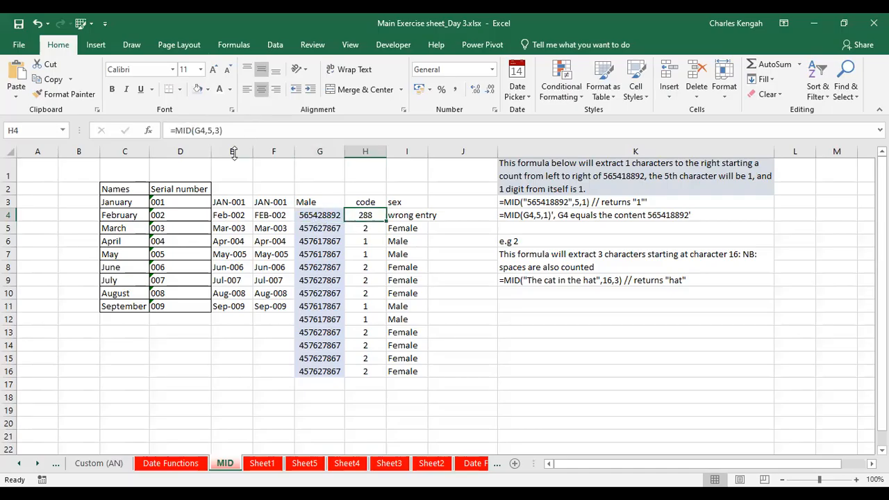
pyautogui.click(218, 130)
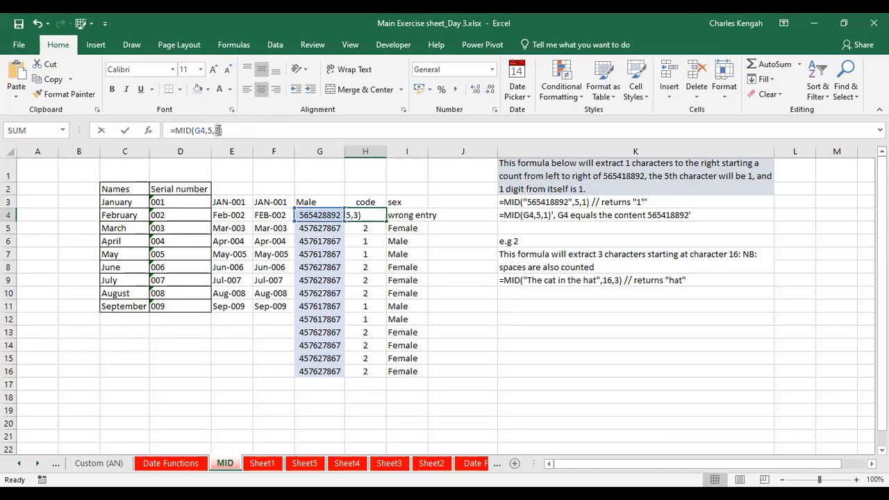
pyautogui.write('1')
pyautogui.press('Return')
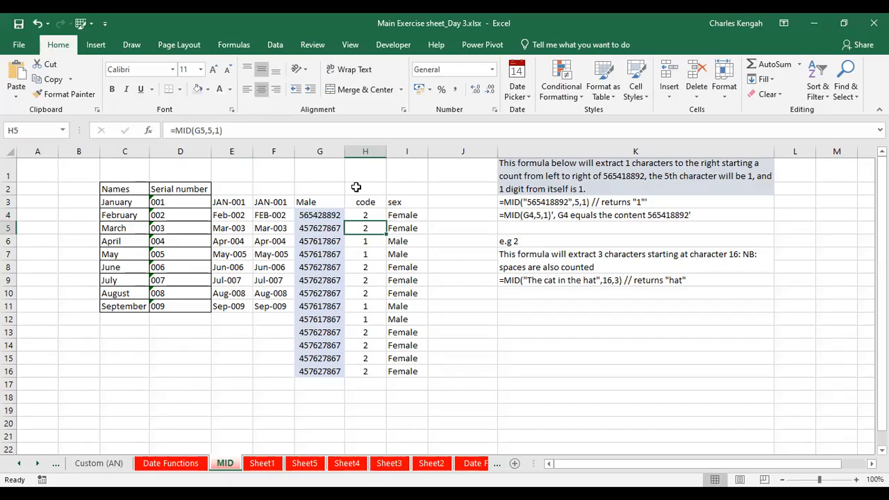
# Review the I4 IF formula and enter 1 in cell G18 as a test code
pyautogui.click(407, 213)
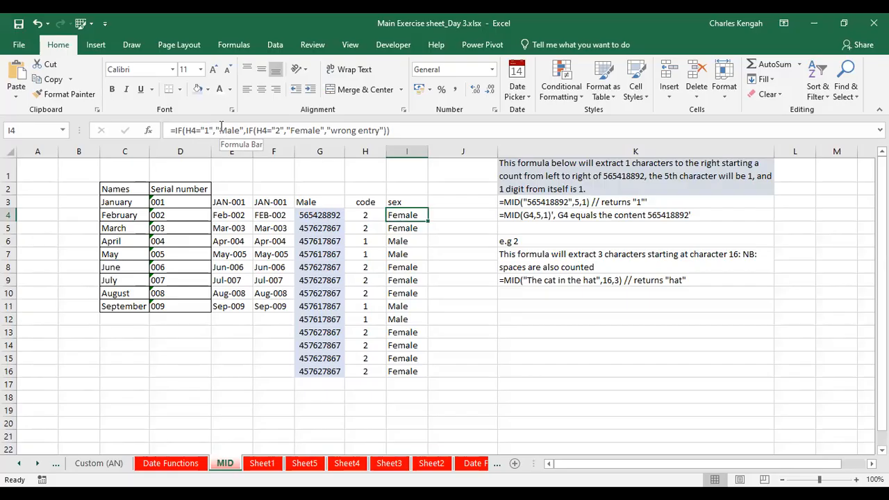
pyautogui.click(324, 396)
pyautogui.write('1')
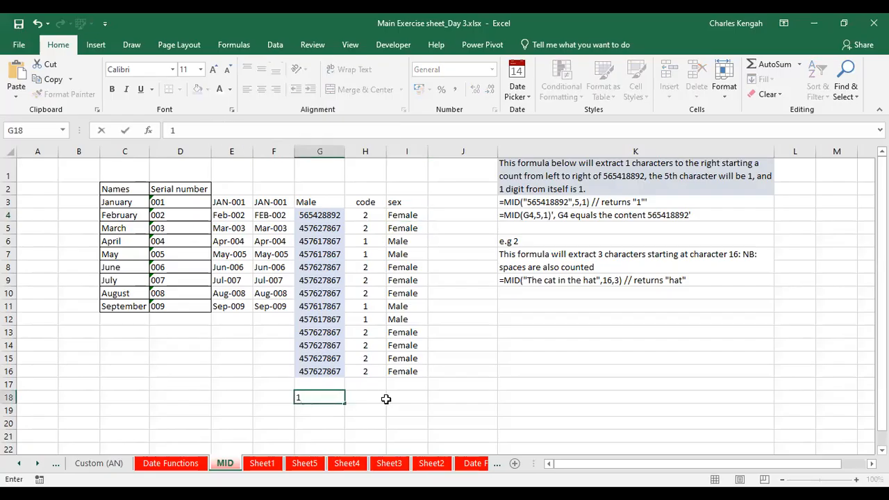
# Write =IF(G18=1,"Male","Female") in H18
pyautogui.click(384, 398)
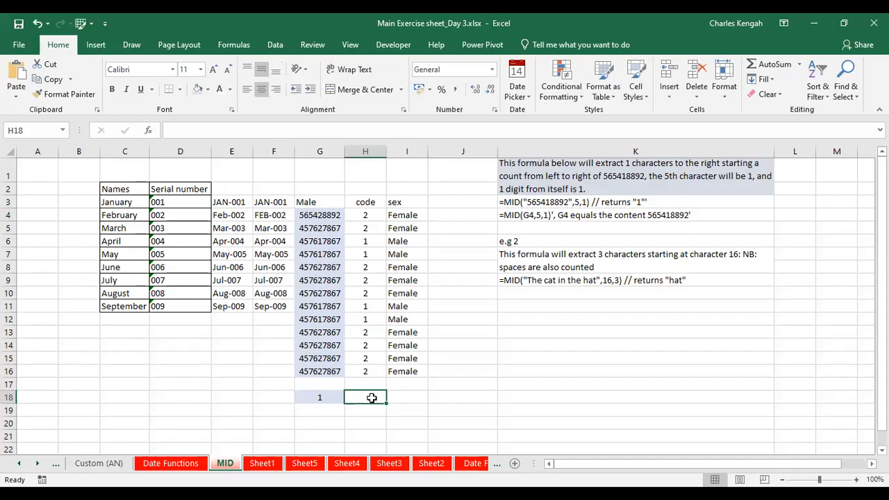
pyautogui.write('=i')
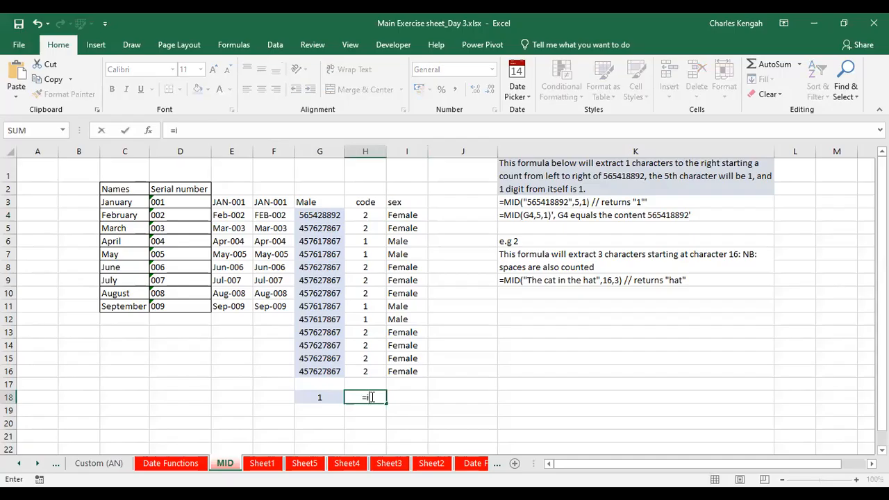
pyautogui.write('f')
pyautogui.press('Tab')
pyautogui.click(319, 397)
pyautogui.write('=1,"Male')
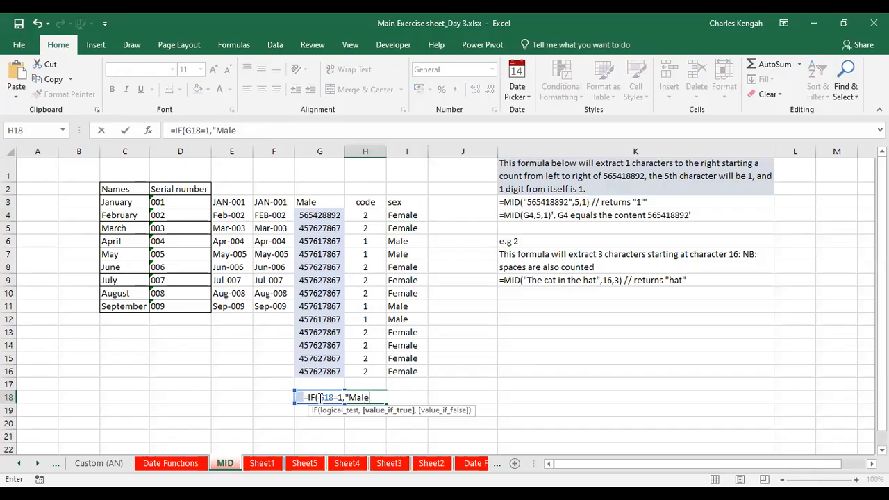
pyautogui.write('L:,"')
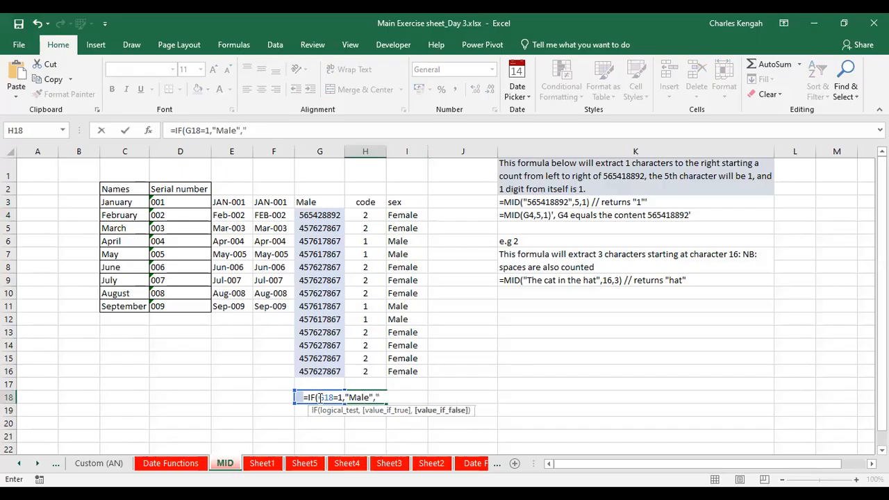
pyautogui.write('Female"')
pyautogui.press('Return')
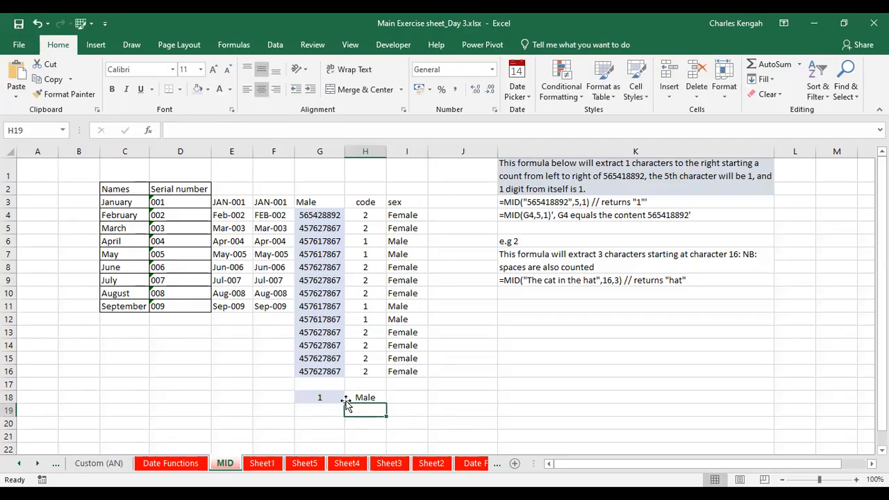
# Change the test code in G18 to 2
pyautogui.click(330, 399)
pyautogui.write('2')
pyautogui.press('Return')
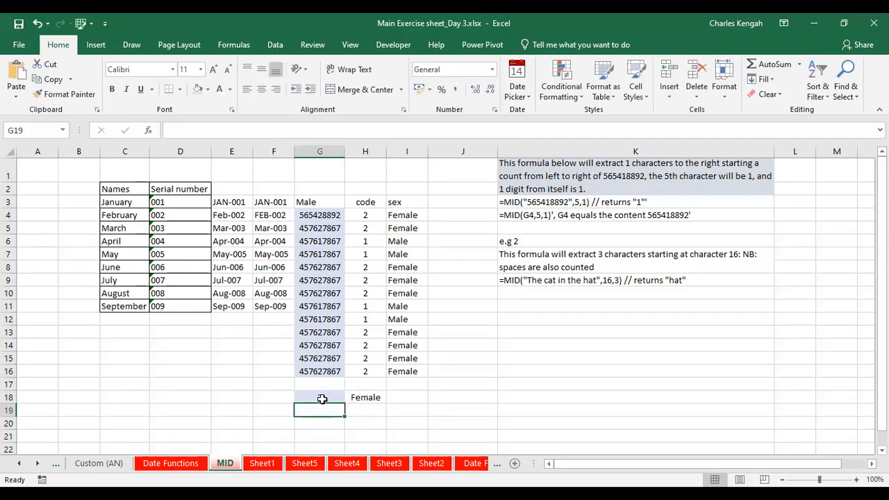
pyautogui.click(322, 399)
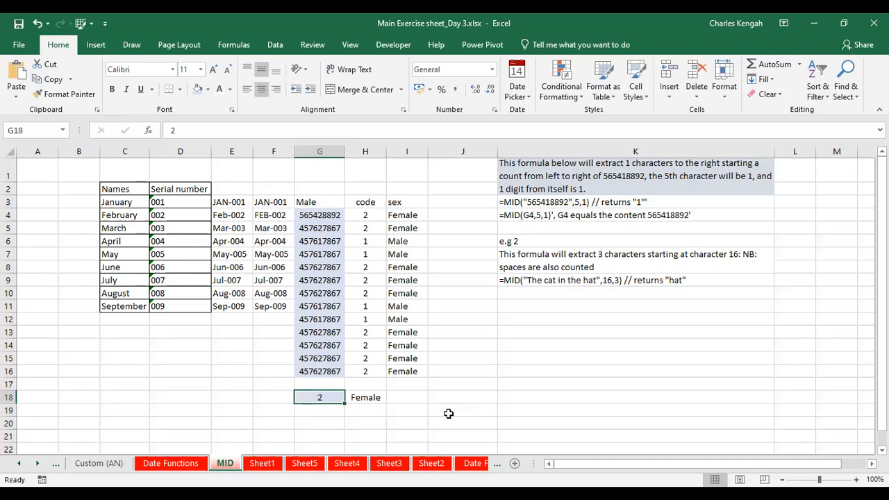
# Review the H4 MID formula, highlighting its text argument
pyautogui.click(366, 216)
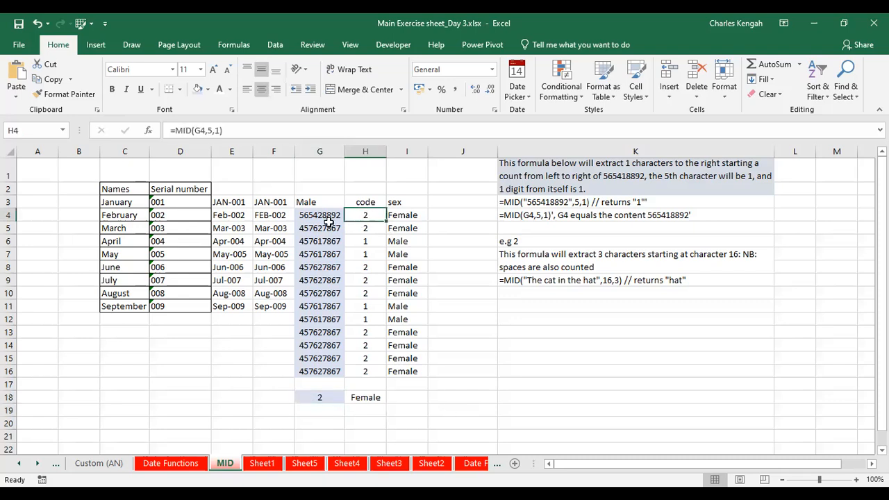
pyautogui.doubleClick(202, 130)
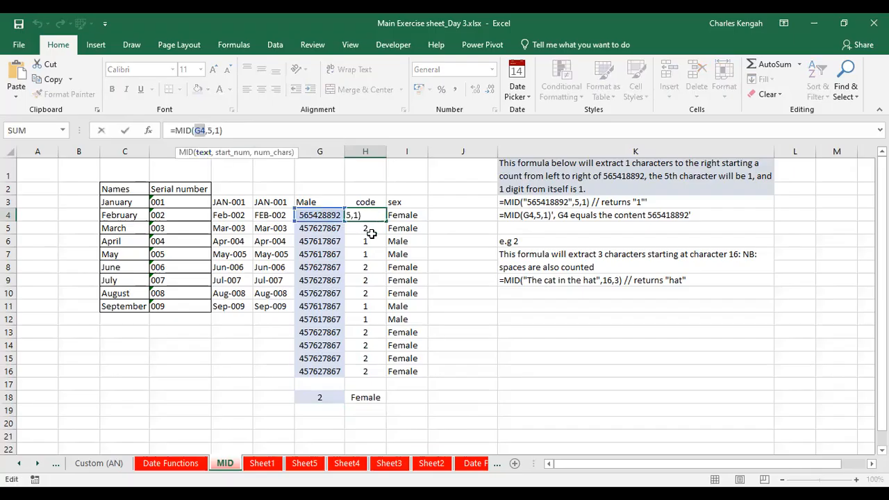
pyautogui.press('Escape')
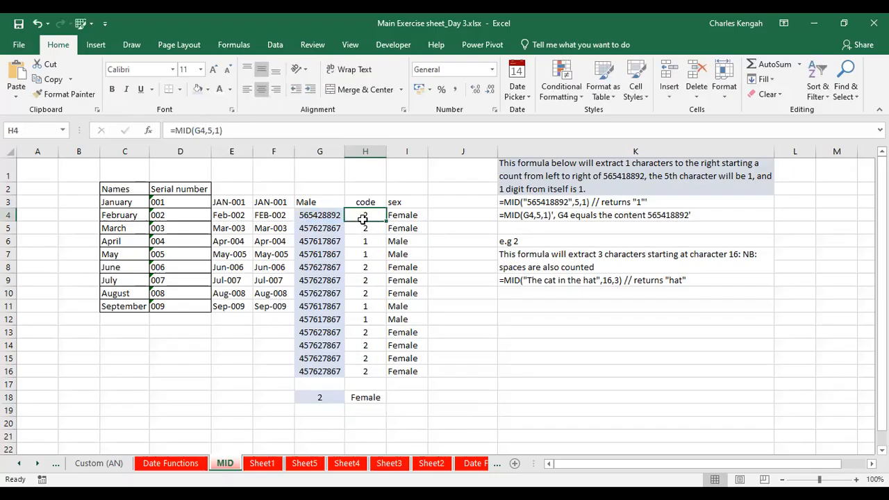
# Clear the test code and sex formula from G18 and H18
pyautogui.click(280, 397)
pyautogui.moveTo(293, 402); pyautogui.dragTo(383, 402)
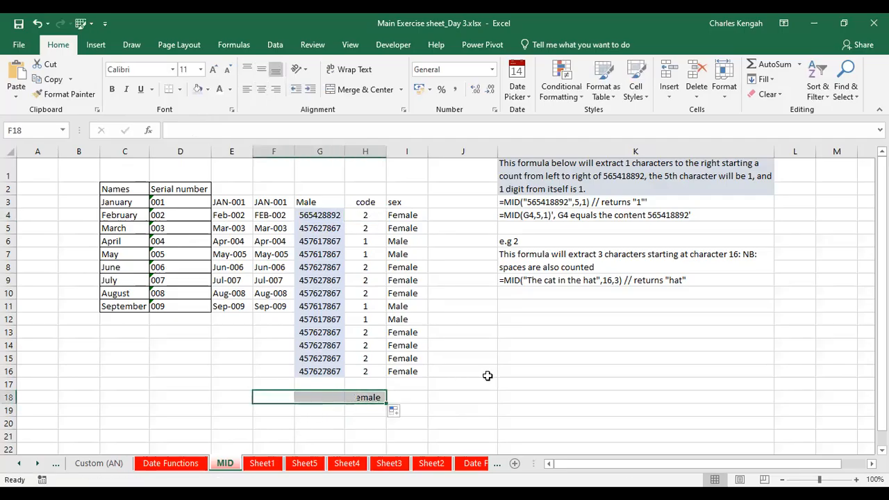
pyautogui.click(479, 372)
# Review the nested IF formula in I4, highlighting each condition and its Male, Female and wrong entry results
pyautogui.click(399, 213)
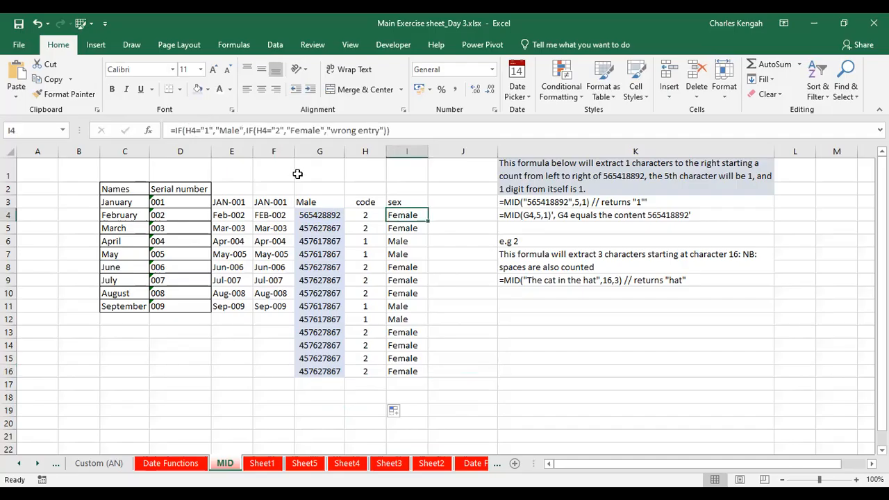
pyautogui.click(201, 129)
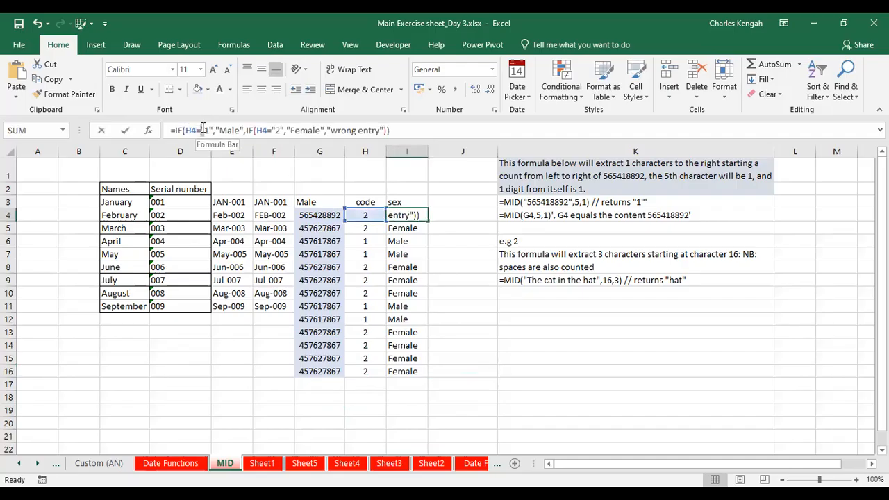
pyautogui.click(213, 130)
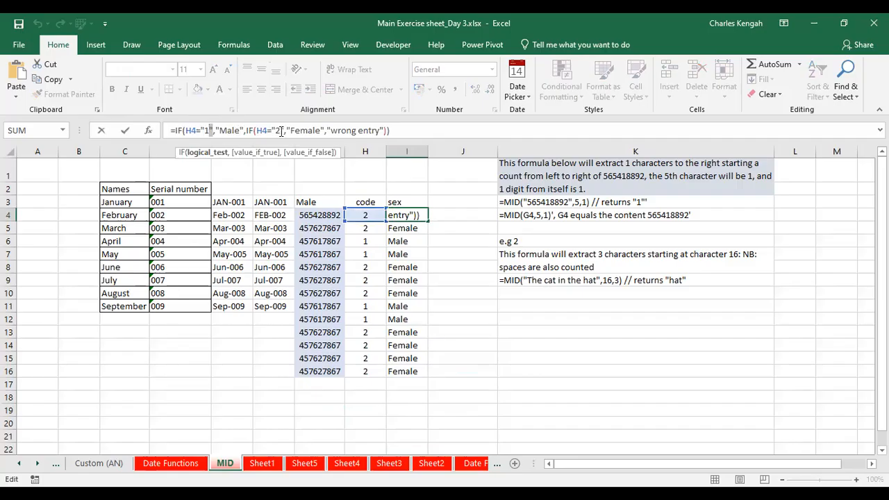
pyautogui.click(326, 130)
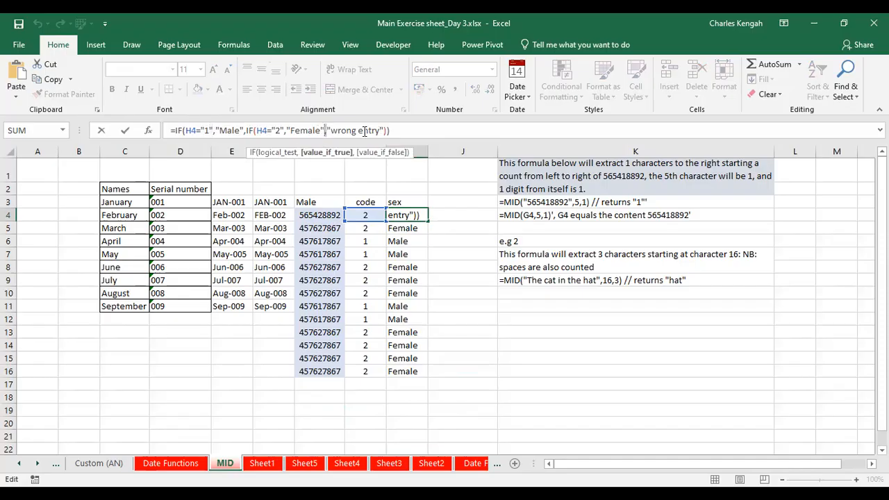
pyautogui.moveTo(195, 131); pyautogui.dragTo(186, 131)
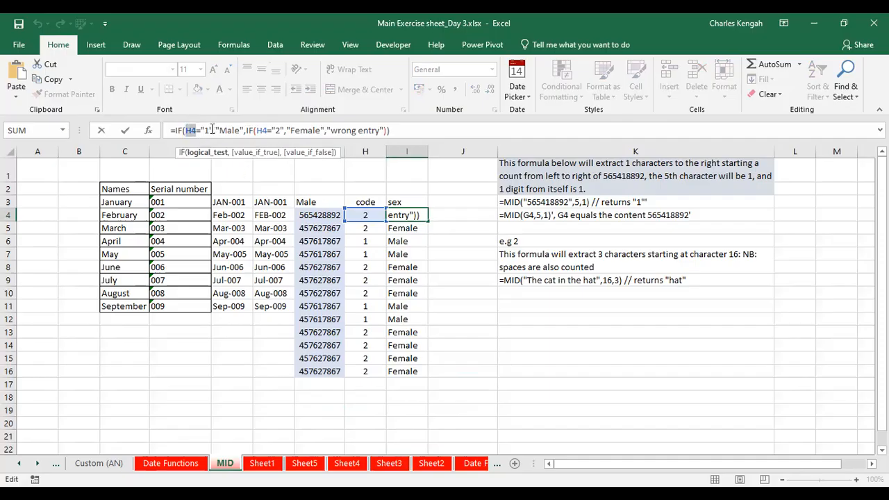
pyautogui.moveTo(209, 130); pyautogui.dragTo(204, 131)
pyautogui.click(209, 132)
pyautogui.moveTo(215, 130); pyautogui.dragTo(245, 130)
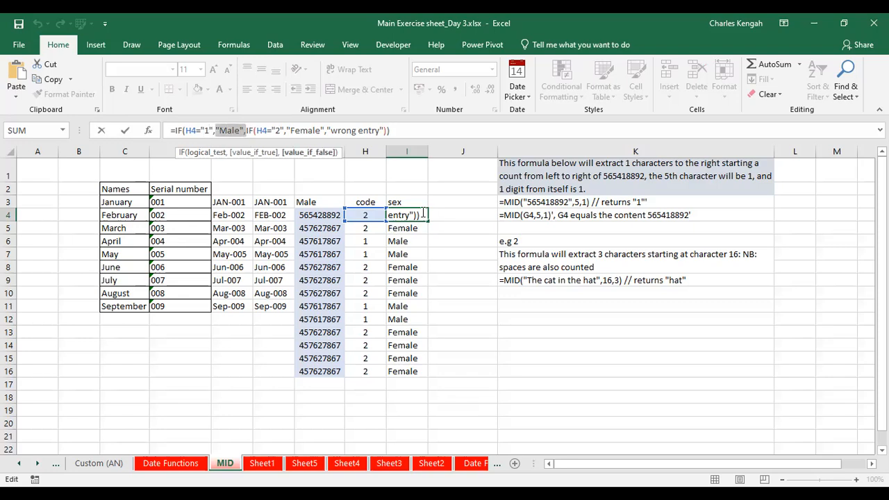
pyautogui.click(257, 131)
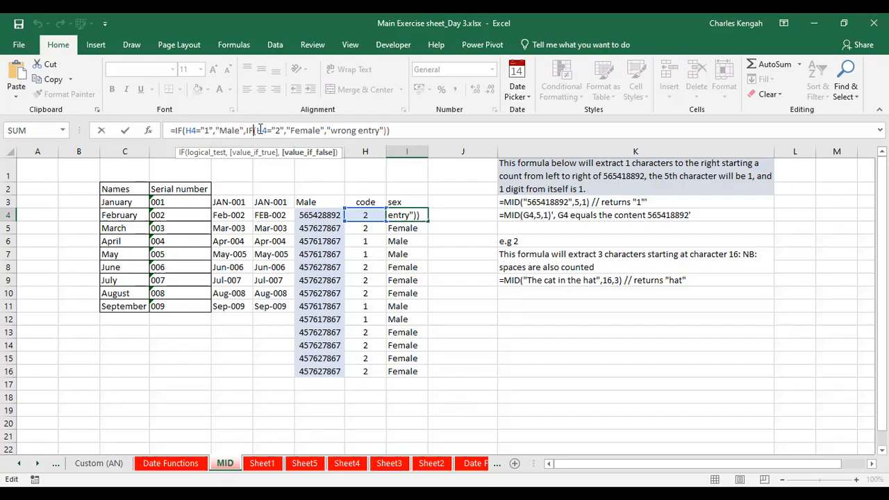
pyautogui.click(259, 130)
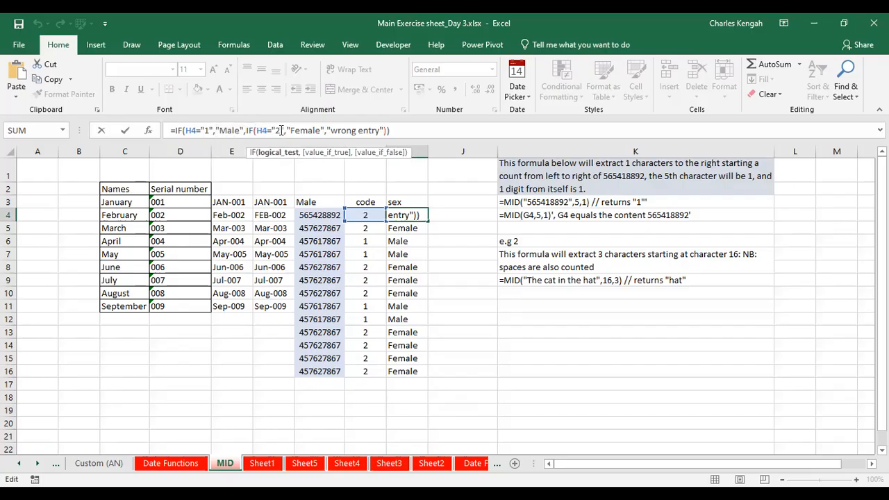
pyautogui.doubleClick(276, 131)
pyautogui.moveTo(325, 131); pyautogui.dragTo(295, 132)
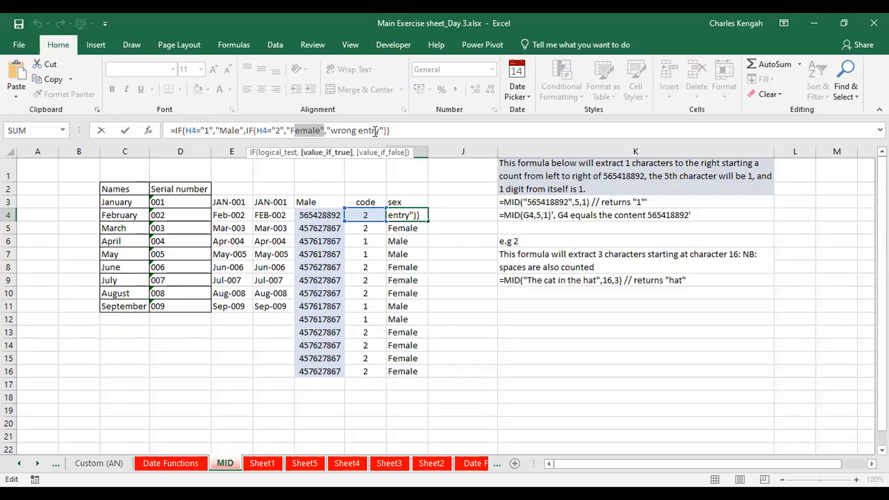
pyautogui.press('Return')
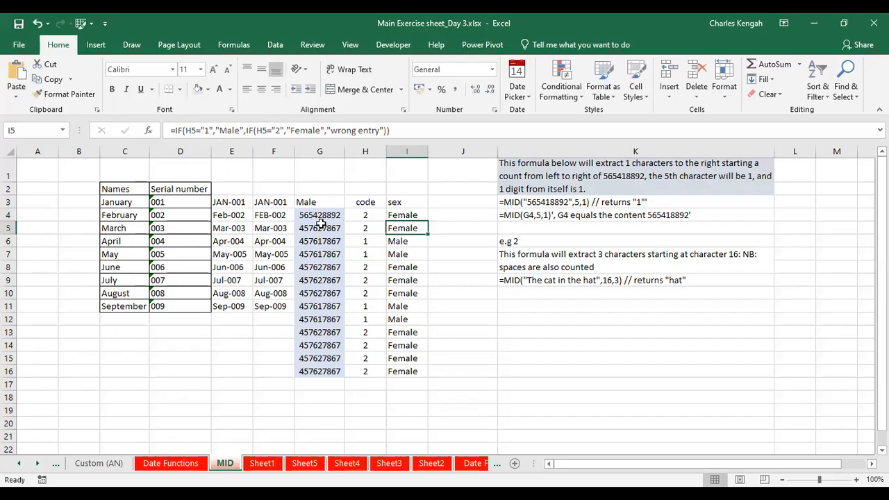
# Change the ID number in G9 to 457697867 to test the wrong entry result
pyautogui.click(318, 281)
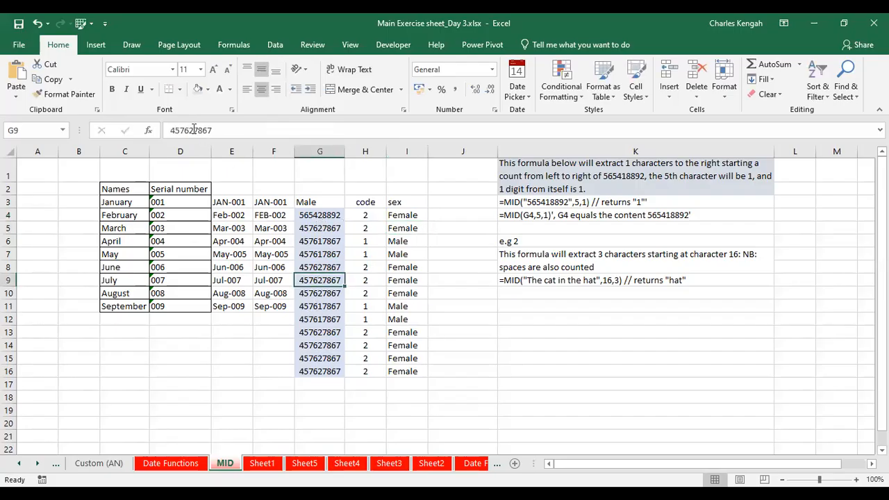
pyautogui.click(194, 130)
pyautogui.press('BackSpace')
pyautogui.write('9')
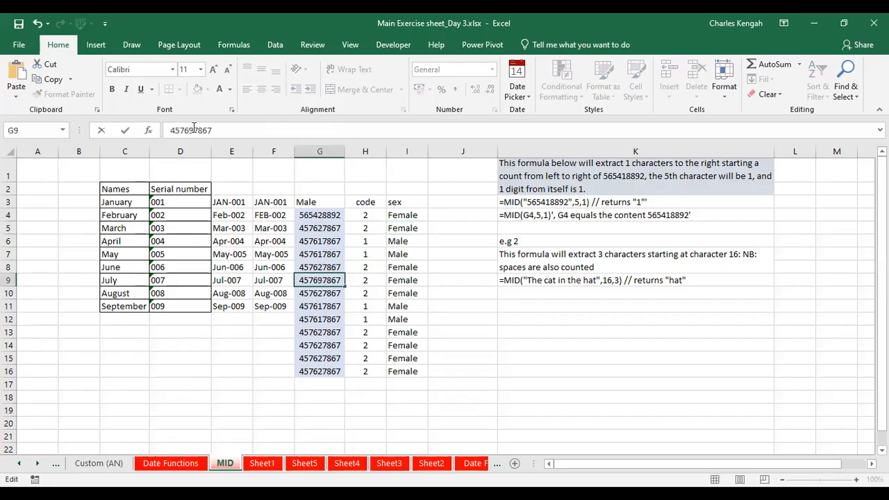
pyautogui.press('Return')
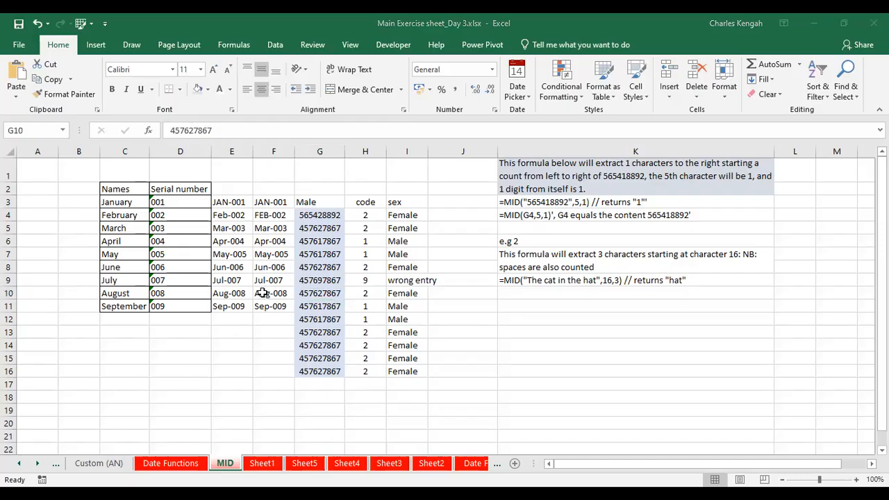
pyautogui.click(262, 293)
pyautogui.hotkey('alt', 'Tab')
pyautogui.click(321, 386)
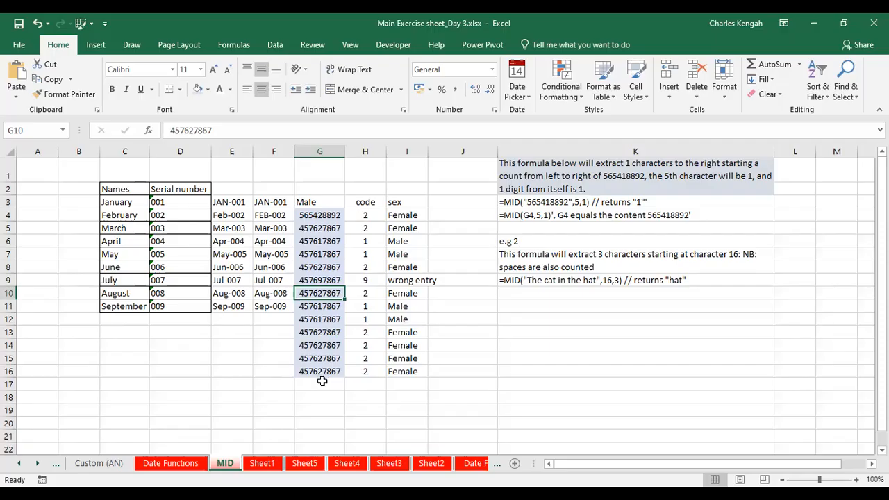
pyautogui.click(322, 381)
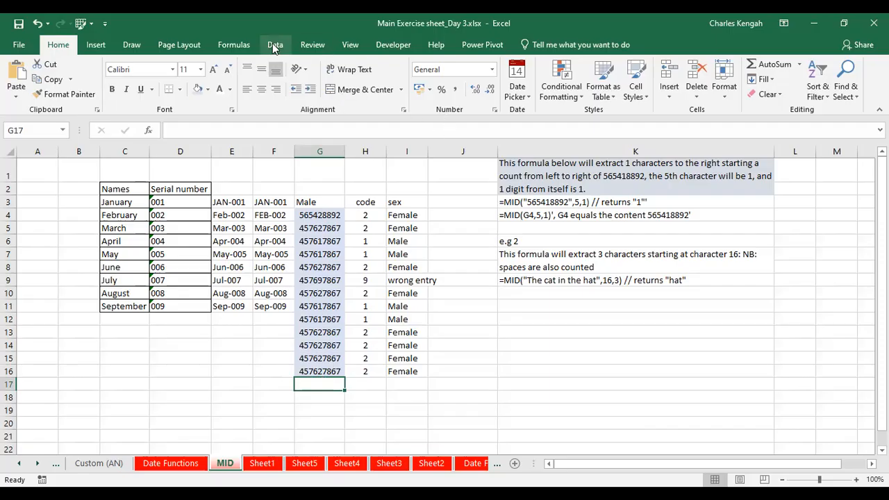
# Add data validation to the IDs in G4:G16 allowing only a text length between 9 and 9
pyautogui.moveTo(324, 214); pyautogui.dragTo(315, 371)
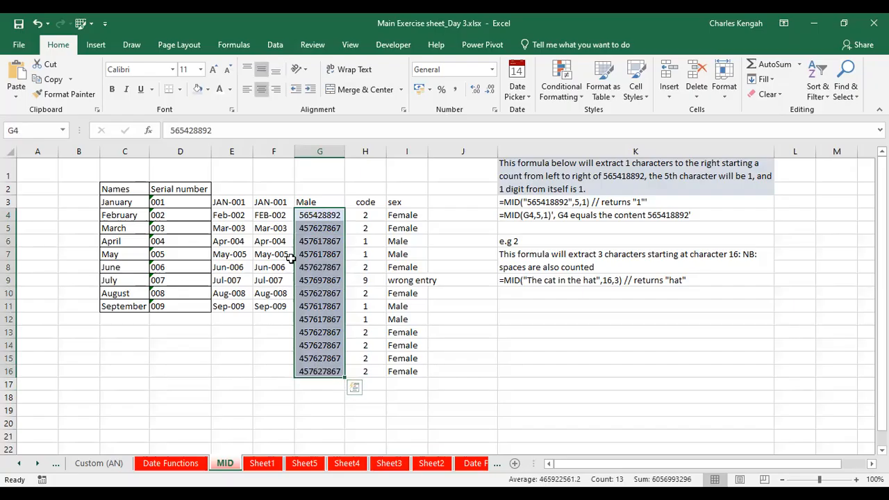
pyautogui.click(274, 46)
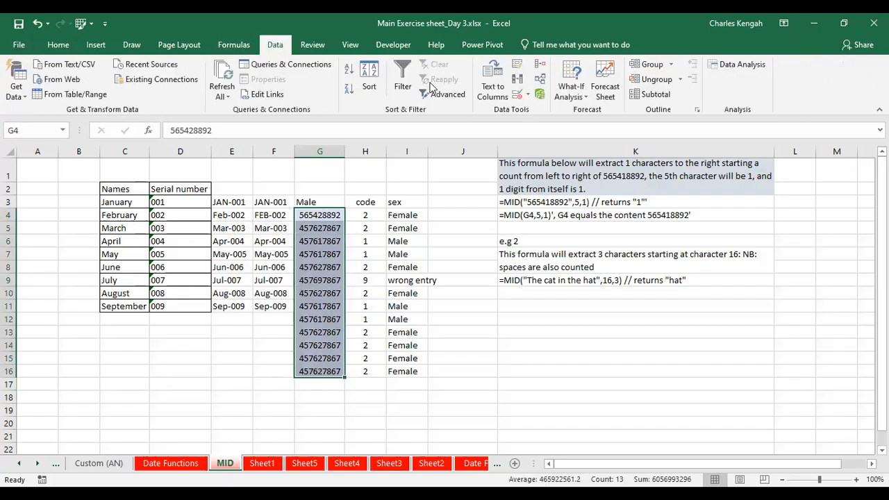
pyautogui.click(518, 96)
pyautogui.click(621, 150)
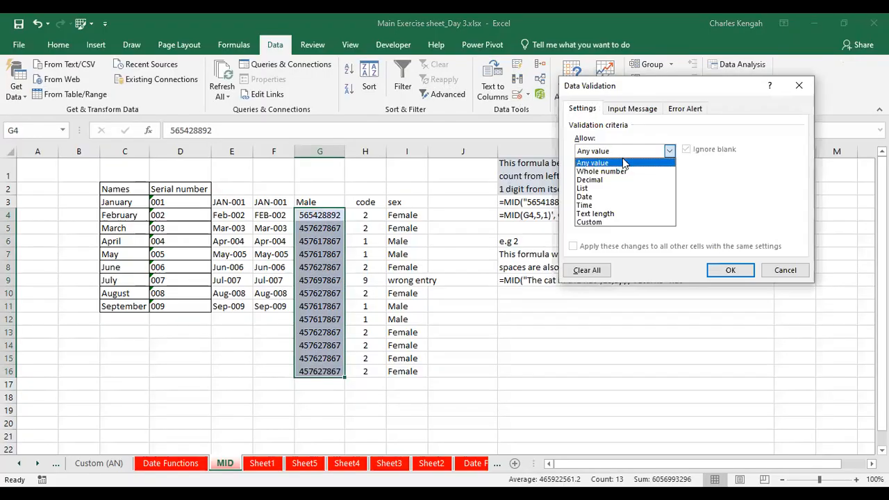
pyautogui.click(607, 218)
pyautogui.click(606, 203)
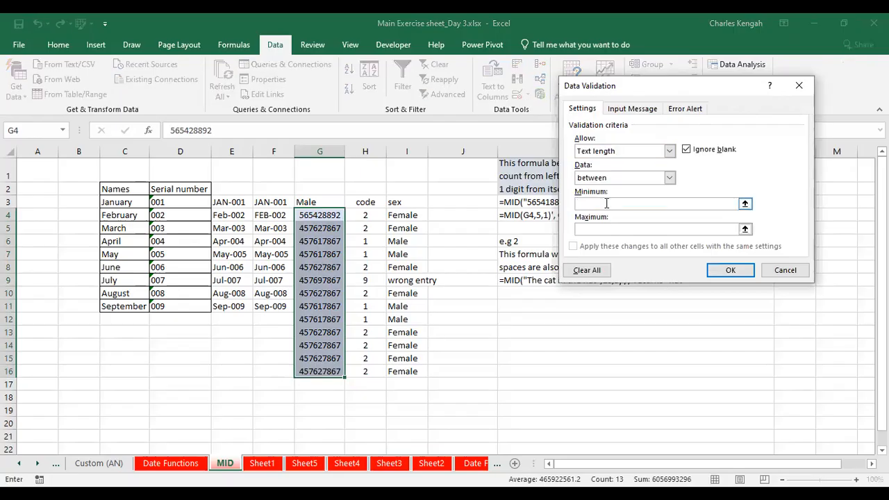
pyautogui.write('9')
pyautogui.press('Tab')
pyautogui.write('9')
# Set the validation's input message title to Invalid entry and copy that title
pyautogui.click(646, 108)
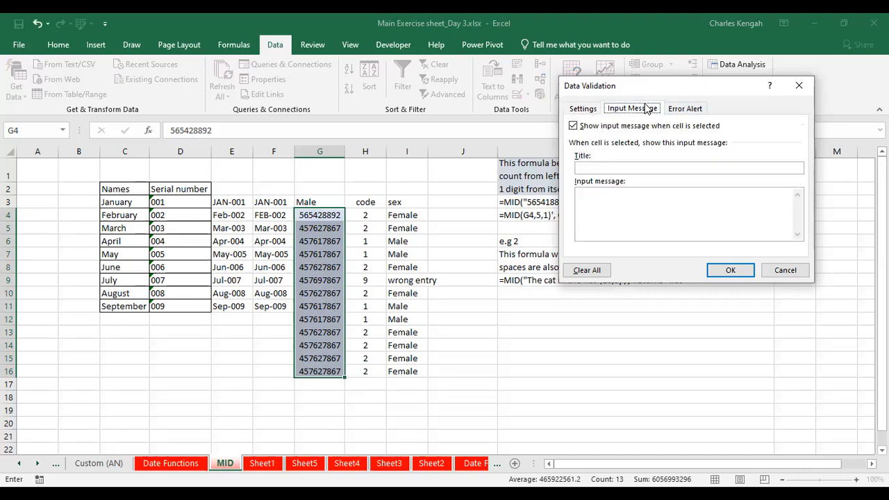
pyautogui.click(604, 170)
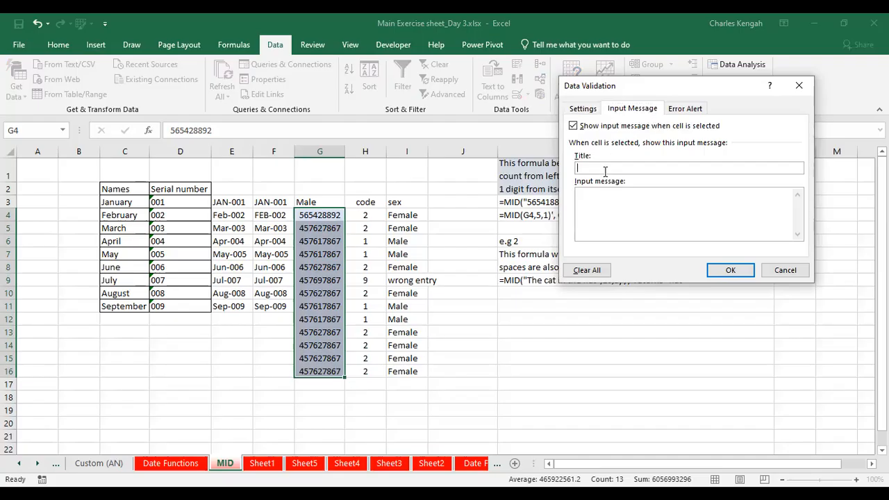
pyautogui.write('Invlaid')
pyautogui.press('BackSpace')
pyautogui.press('BackSpace')
pyautogui.press('BackSpace')
pyautogui.press('BackSpace')
pyautogui.press('BackSpace')
pyautogui.write('valid rumber')
pyautogui.press('BackSpace')
pyautogui.press('BackSpace')
pyautogui.press('BackSpace')
pyautogui.press('BackSpace')
pyautogui.press('BackSpace')
pyautogui.press('BackSpace')
pyautogui.write('entryq')
pyautogui.press('BackSpace')
pyautogui.click(610, 193)
pyautogui.moveTo(621, 166); pyautogui.dragTo(535, 160)
pyautogui.hotkey('ctrl', 'c')
# Set a Stop error alert titled Invalid entry with the message "Your number does not meet the minimum requirement. Ensure to enter a number of 9 digits."
pyautogui.click(686, 108)
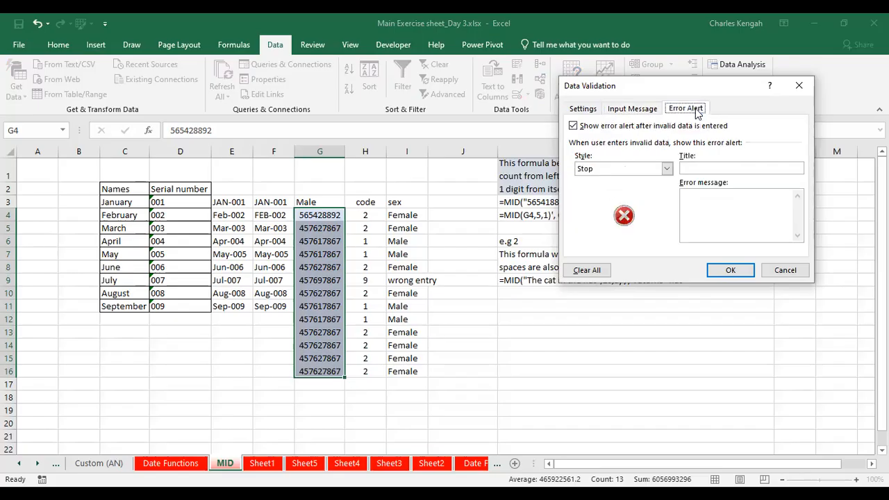
pyautogui.click(701, 169)
pyautogui.hotkey('ctrl', 'v')
pyautogui.click(701, 195)
pyautogui.write('en')
pyautogui.press('BackSpace')
pyautogui.press('BackSpace')
pyautogui.write('Your number does n')
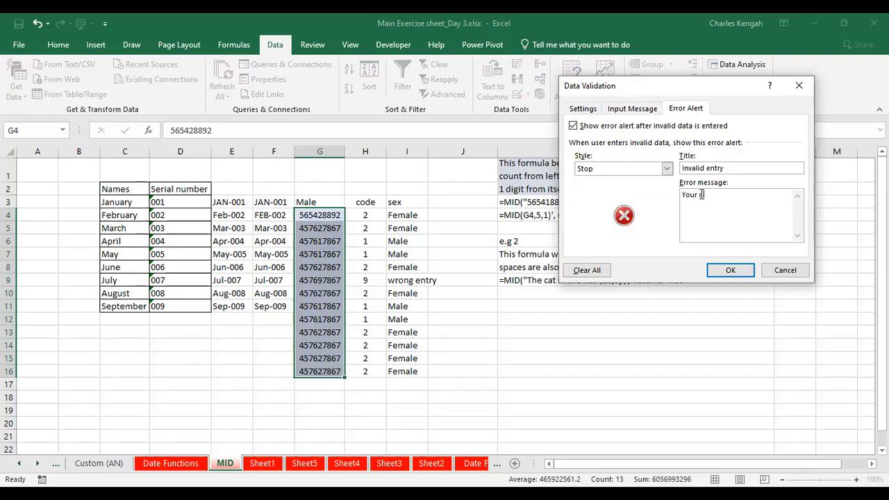
pyautogui.write('ot meet the minimu')
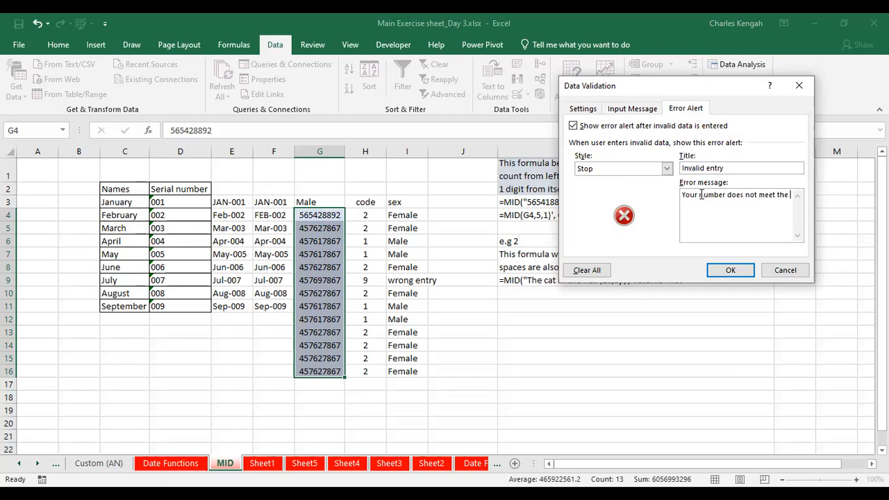
pyautogui.write('m requirement. Ensure to enter a nu')
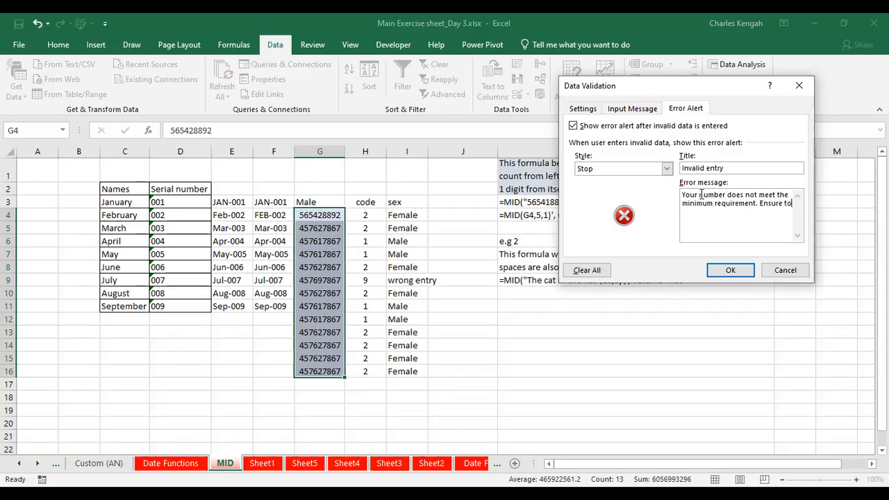
pyautogui.write('mber of 9 digits no m')
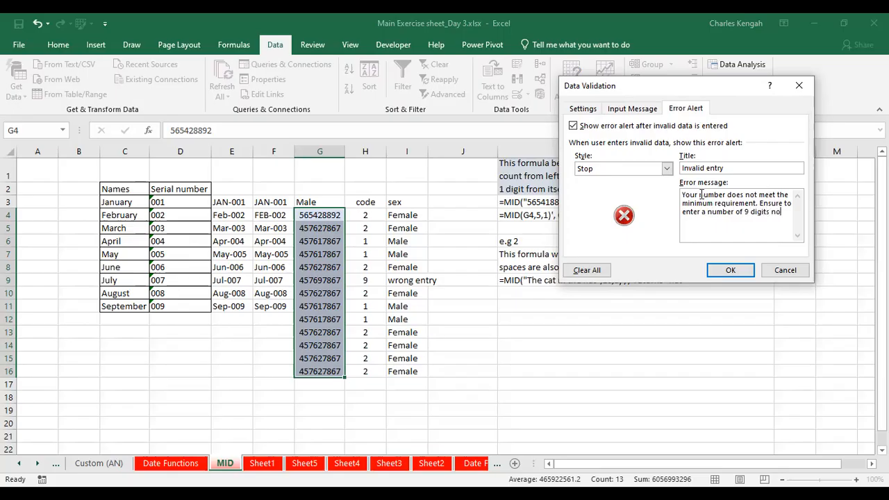
pyautogui.write('orr n')
pyautogui.press('BackSpace')
pyautogui.press('BackSpace')
pyautogui.press('BackSpace')
pyautogui.press('BackSpace')
pyautogui.press('BackSpace')
pyautogui.press('BackSpace')
pyautogui.press('BackSpace')
pyautogui.press('BackSpace')
pyautogui.press('BackSpace')
pyautogui.press('BackSpace')
pyautogui.write('.')
pyautogui.click(733, 271)
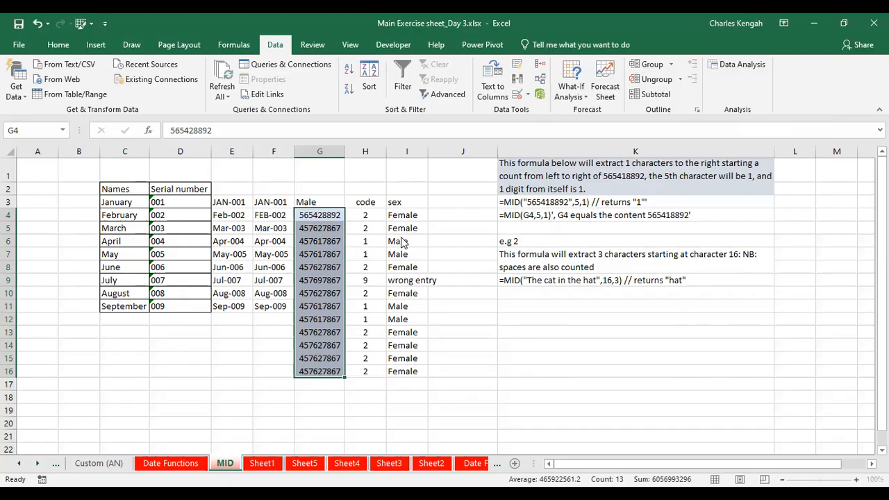
# Try to shorten the ID in G4 to eight digits, 56542889, to test the validation
pyautogui.click(445, 231)
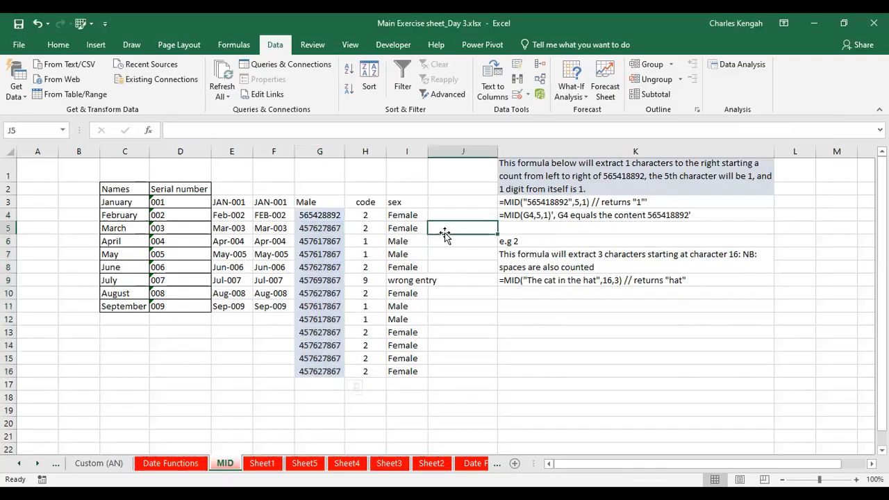
pyautogui.click(321, 217)
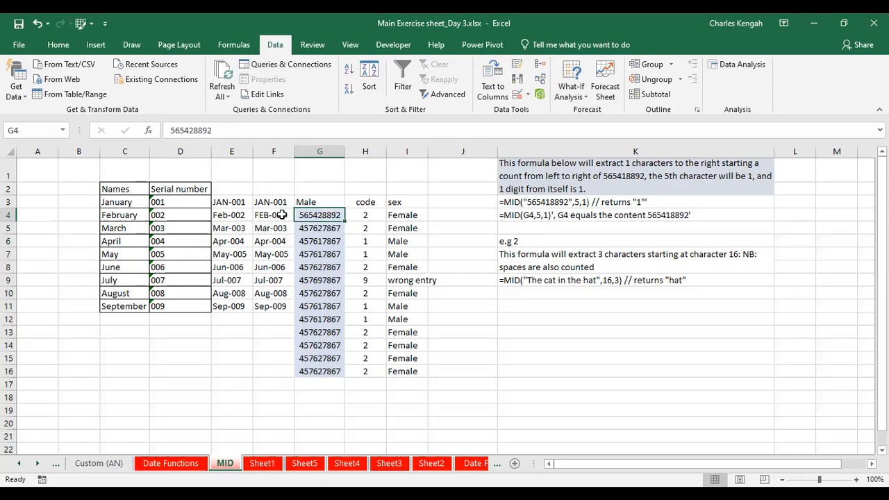
pyautogui.click(210, 131)
pyautogui.press('BackSpace')
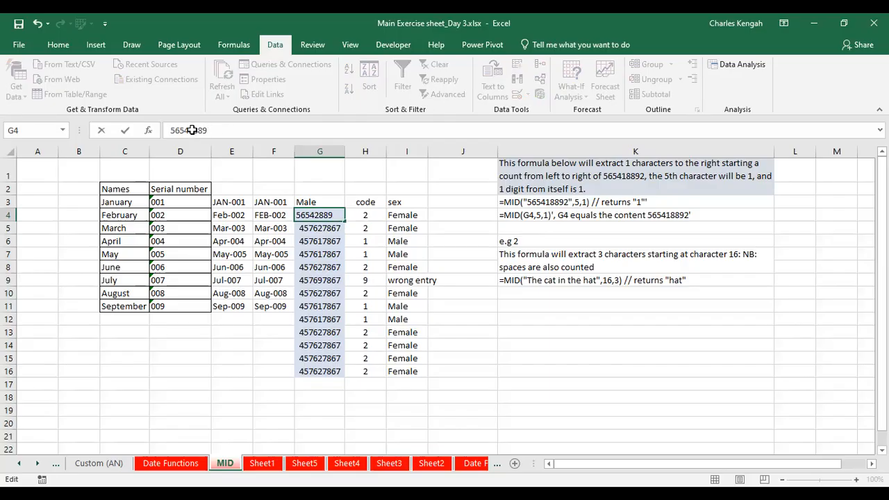
pyautogui.click(188, 130)
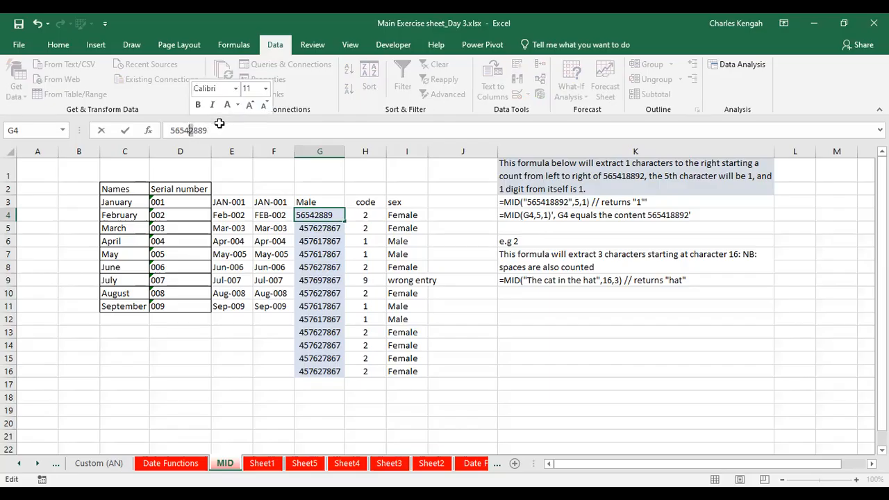
pyautogui.click(217, 129)
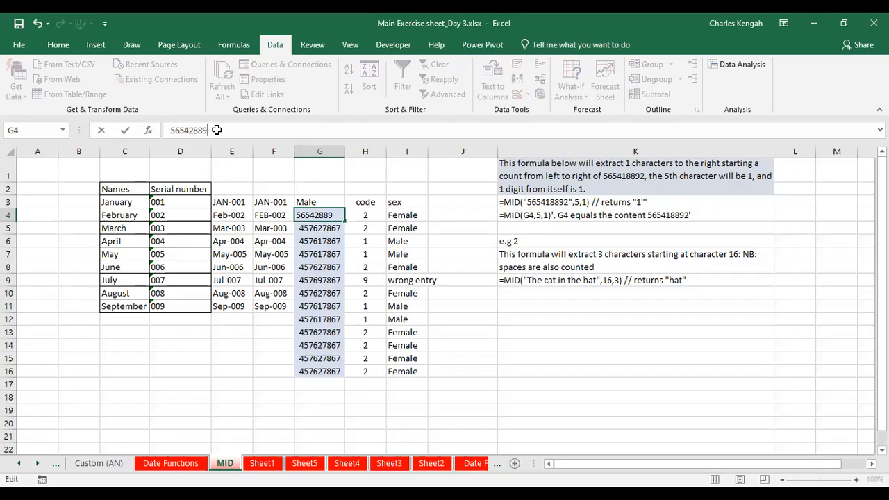
pyautogui.press('Return')
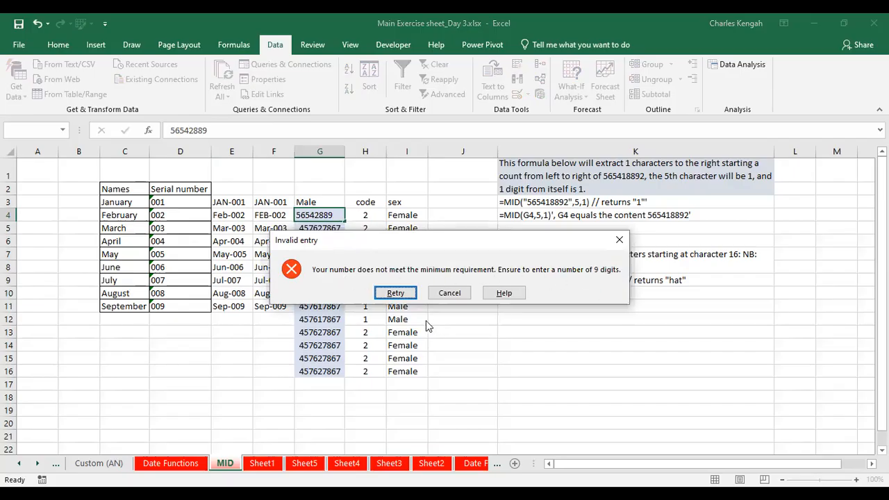
pyautogui.click(395, 293)
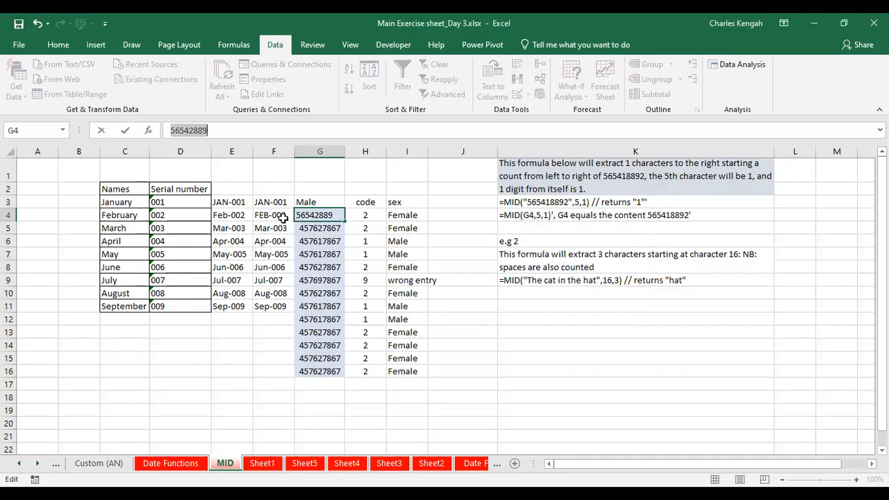
pyautogui.click(234, 127)
pyautogui.write('1')
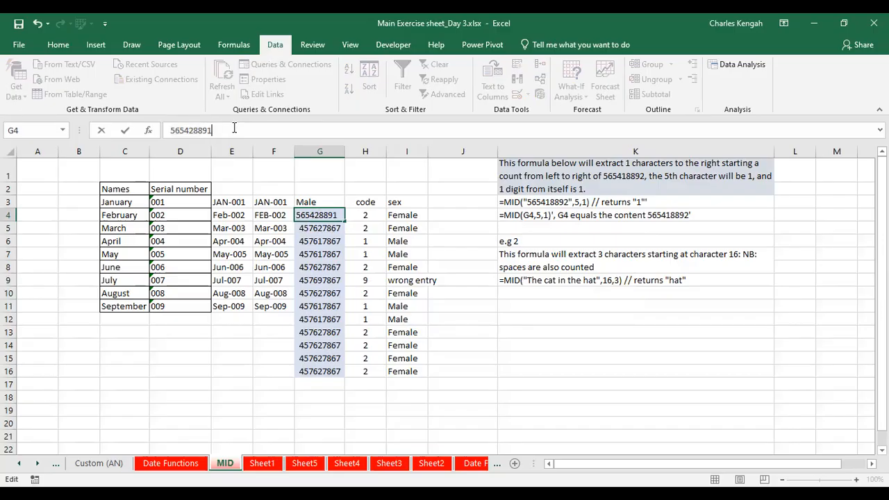
pyautogui.write('0')
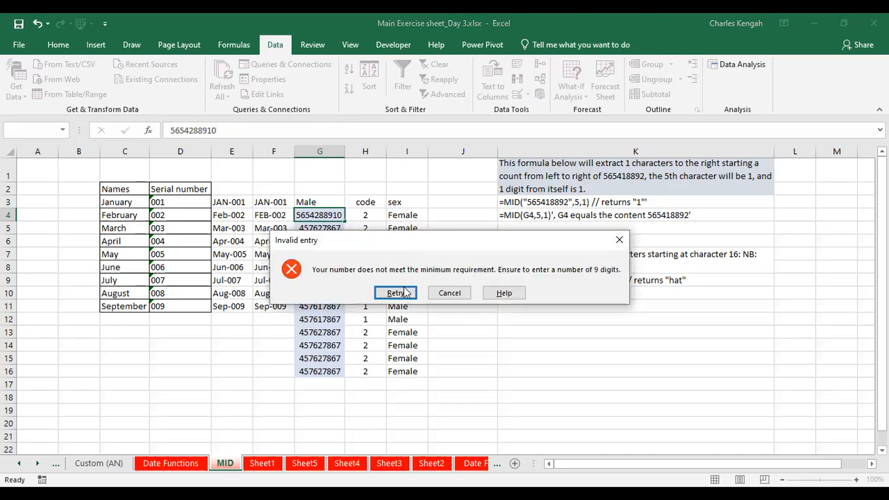
pyautogui.press('Return')
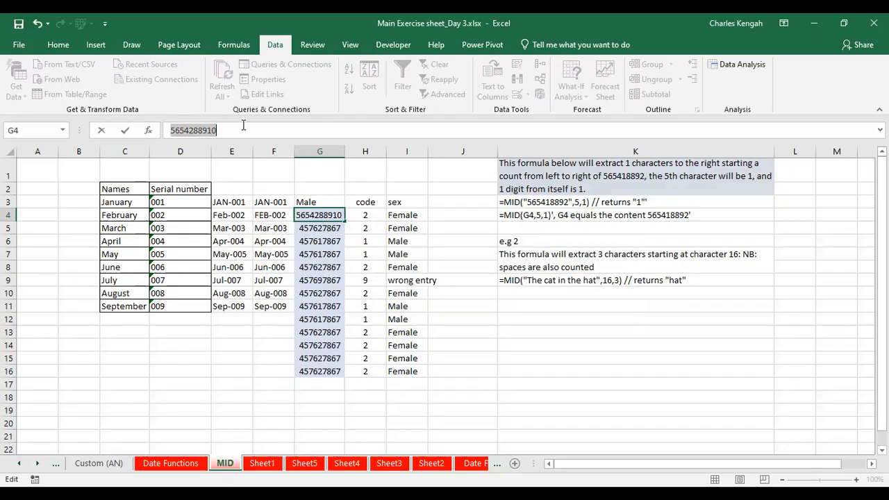
pyautogui.click(242, 130)
pyautogui.press('BackSpace')
pyautogui.press('Return')
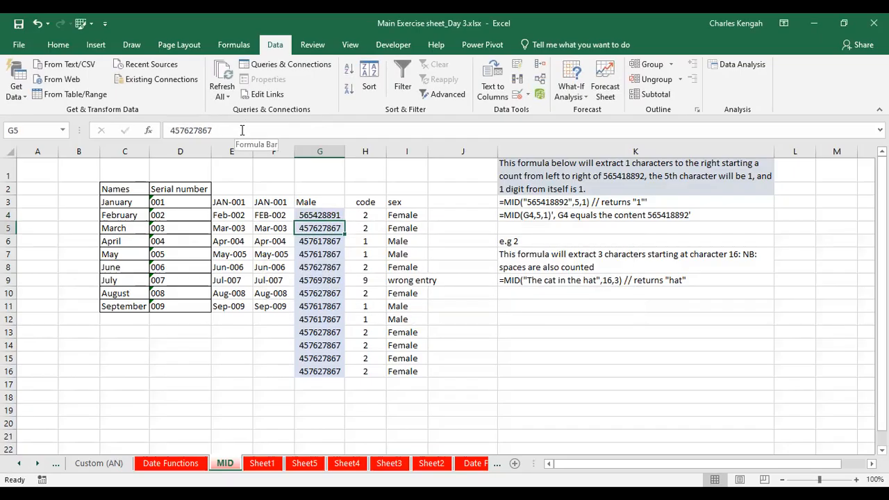
# Change the fifth digit of the ID in G4 to 9, making it 565498891
pyautogui.click(318, 215)
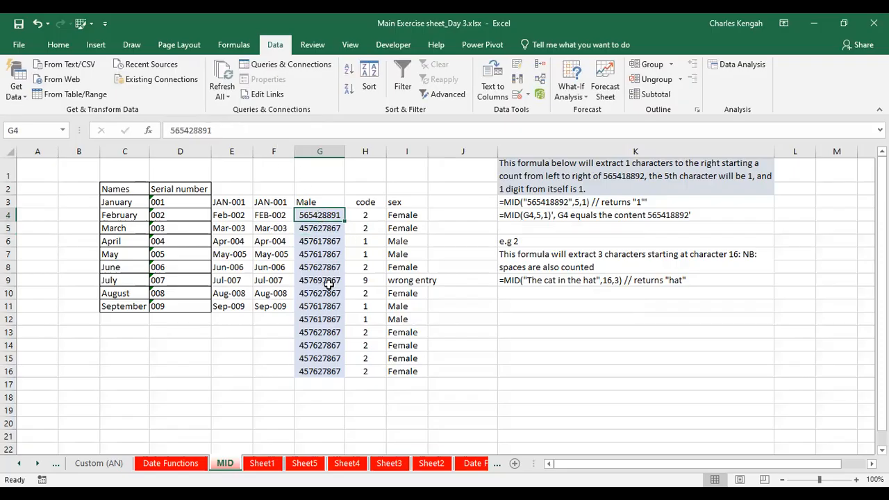
pyautogui.click(195, 128)
pyautogui.press('BackSpace')
pyautogui.write('9')
pyautogui.press('Return')
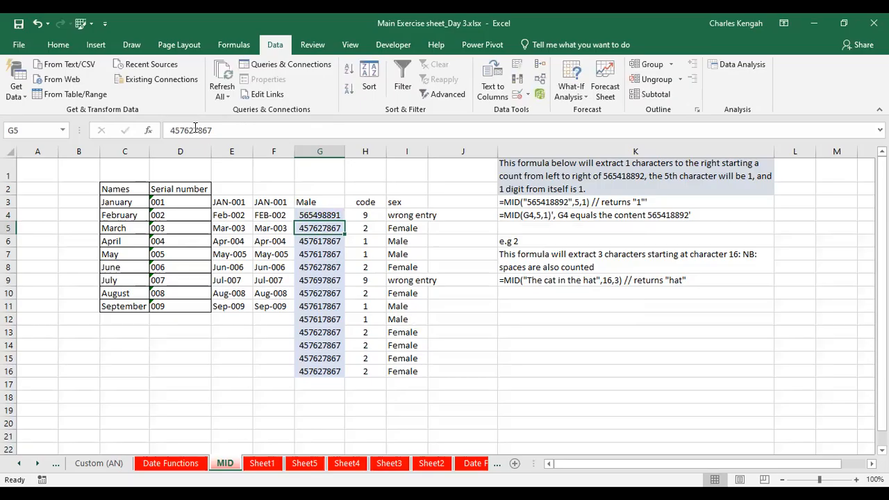
# Try entering the eight-digit ID 56549889 in G4, then cancel the entry
pyautogui.click(324, 214)
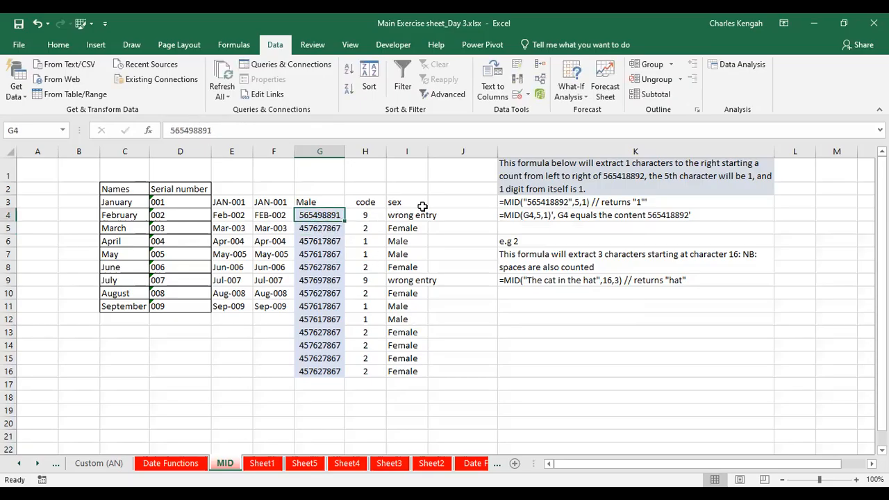
pyautogui.click(251, 135)
pyautogui.press('BackSpace')
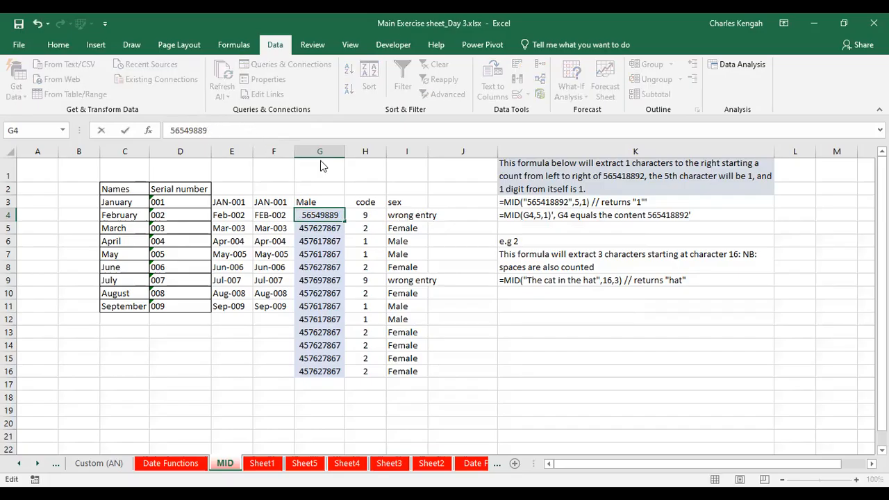
pyautogui.press('Return')
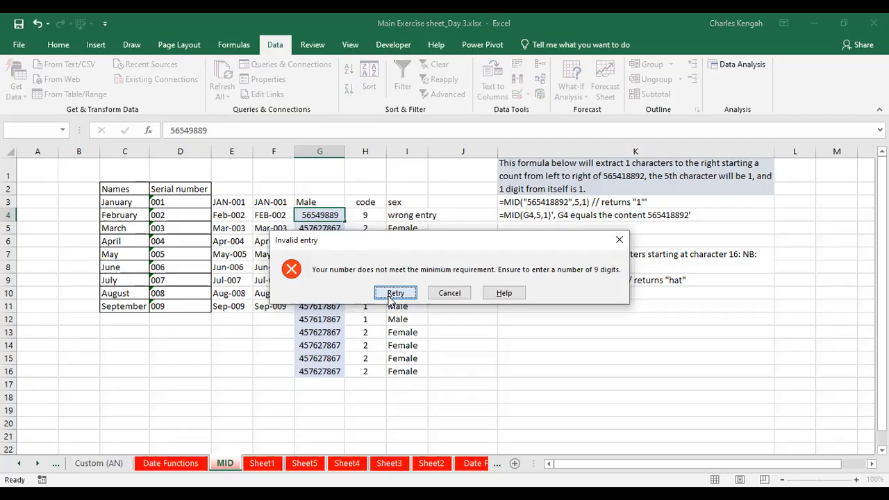
pyautogui.click(390, 294)
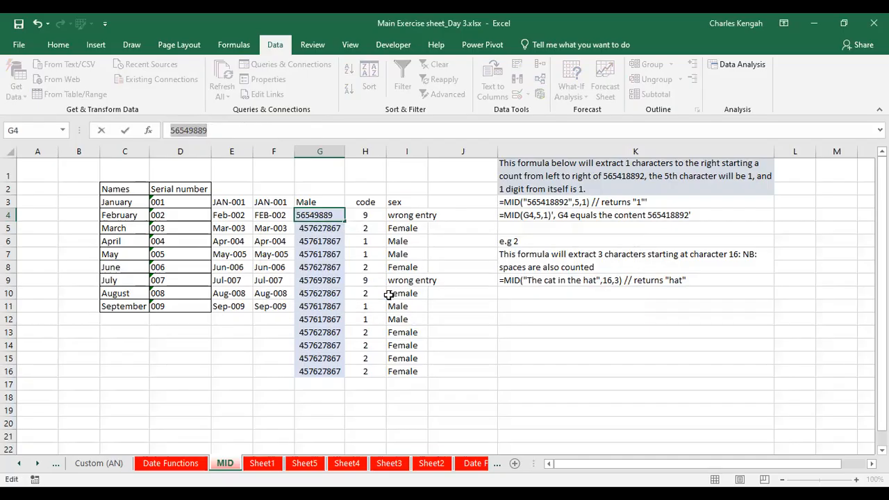
pyautogui.press('Escape')
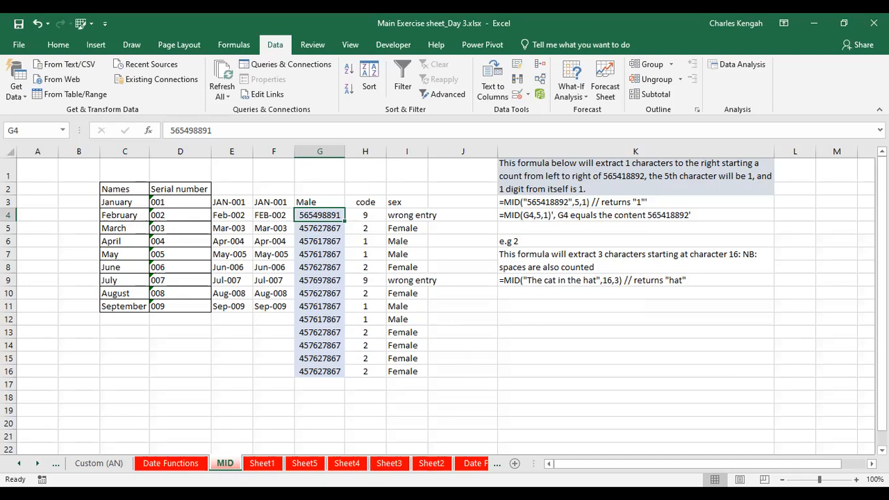
pyautogui.hotkey('alt', 'Tab')
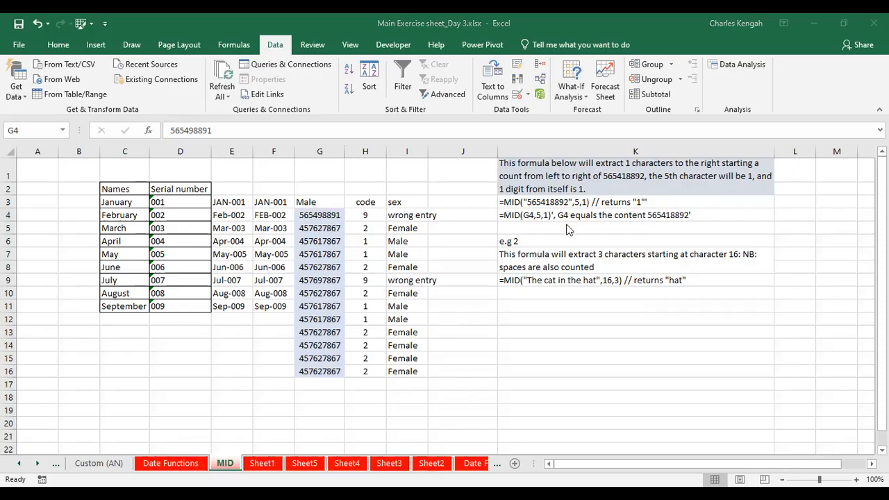
pyautogui.hotkey('alt', 'Tab')
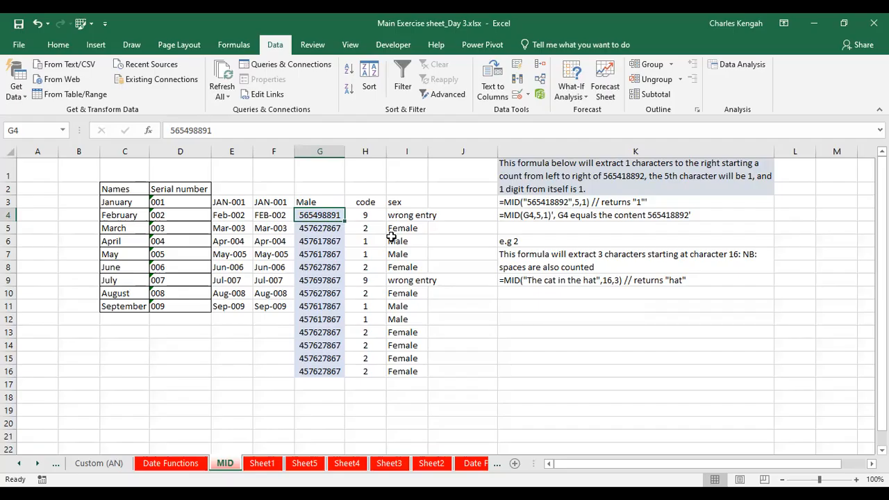
pyautogui.click(238, 19)
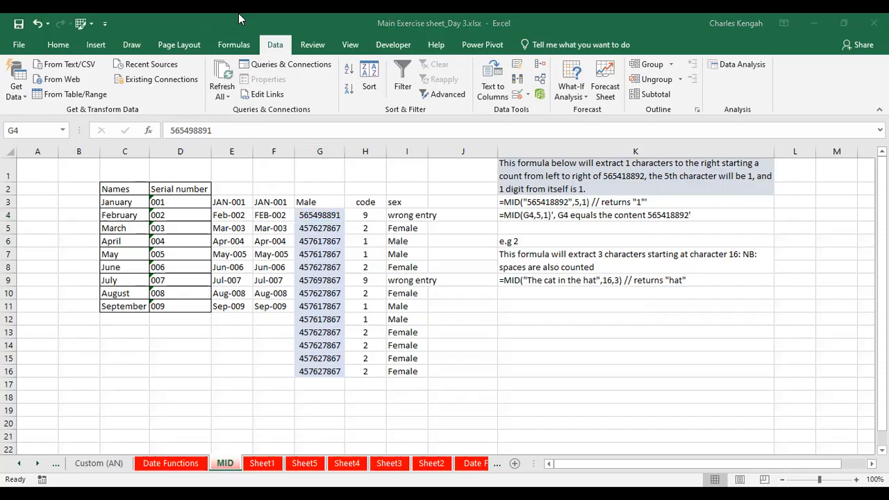
pyautogui.click(500, 352)
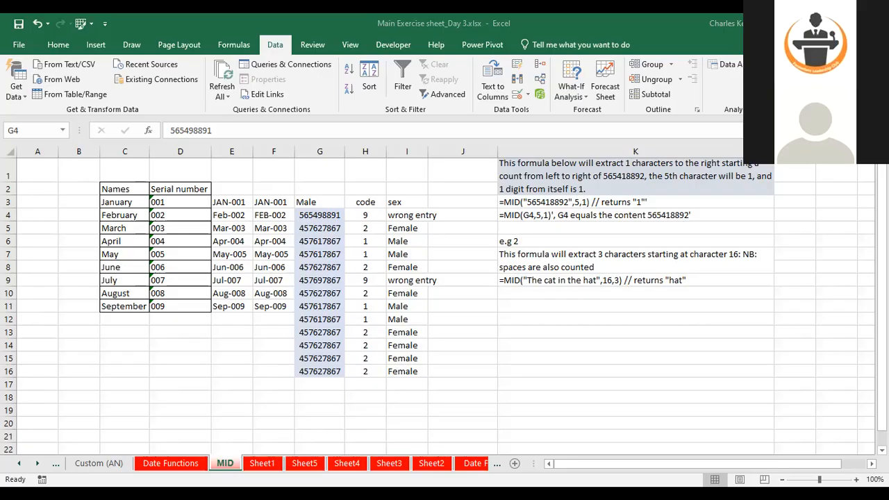
# Open the Whole worksheet with the whole number criteria examples
pyautogui.click(18, 463)
pyautogui.click(16, 466)
pyautogui.click(16, 466)
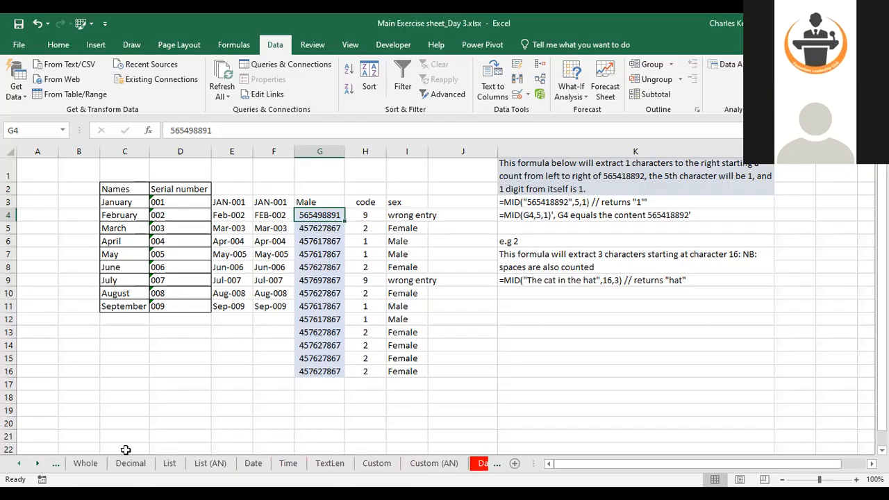
pyautogui.click(143, 465)
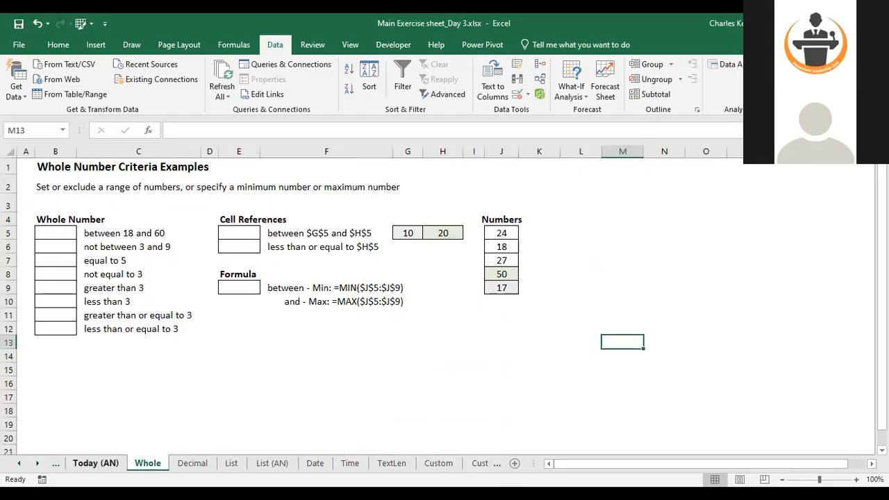
pyautogui.click(15, 466)
pyautogui.click(15, 466)
pyautogui.click(16, 466)
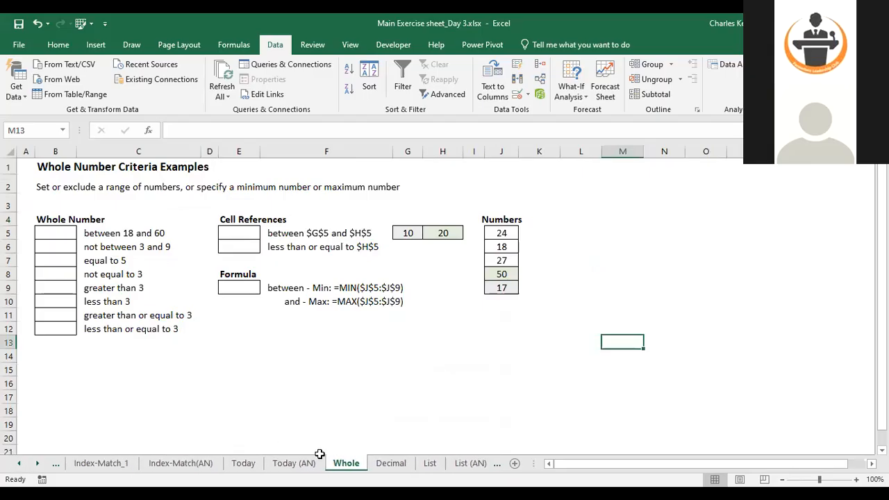
pyautogui.click(295, 463)
pyautogui.click(340, 464)
pyautogui.click(518, 94)
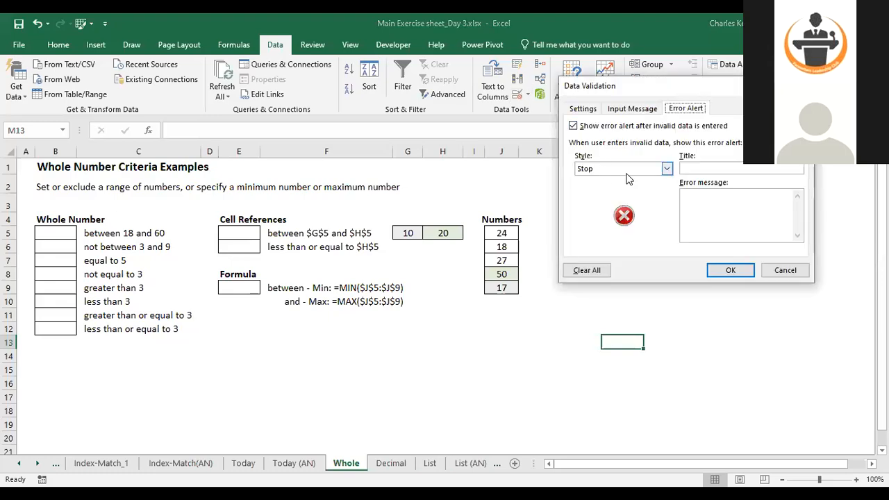
pyautogui.click(585, 110)
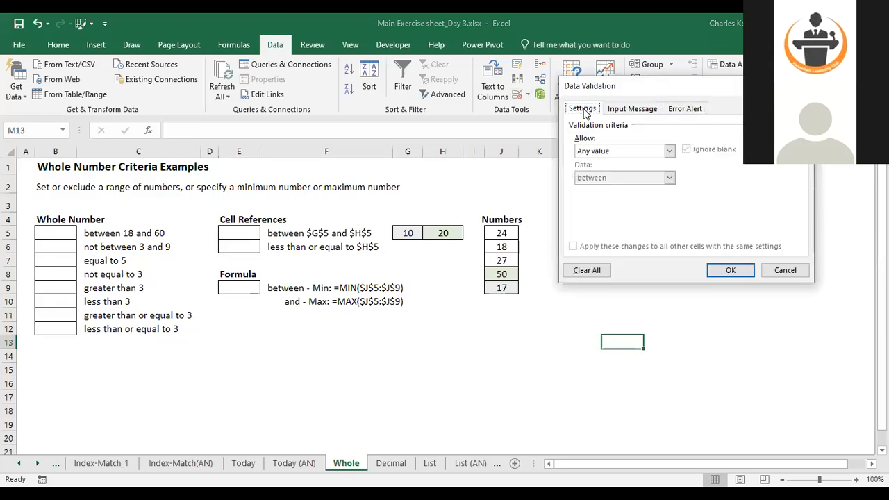
pyautogui.click(625, 151)
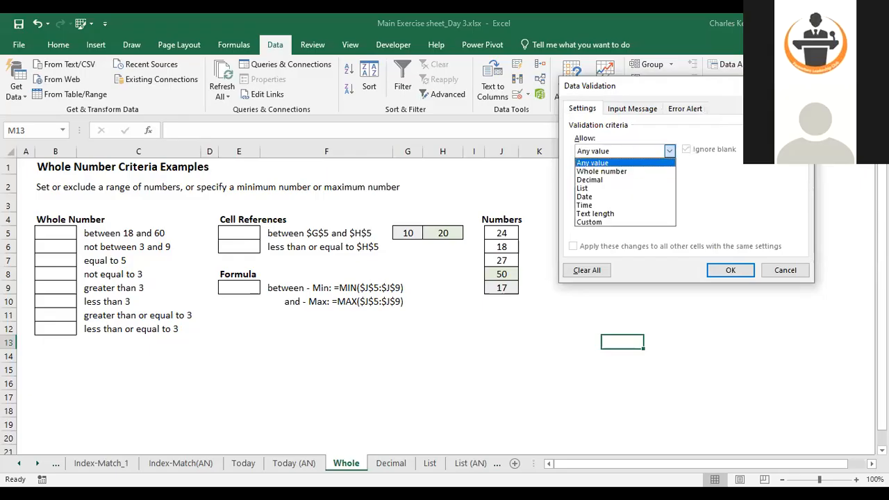
pyautogui.click(687, 208)
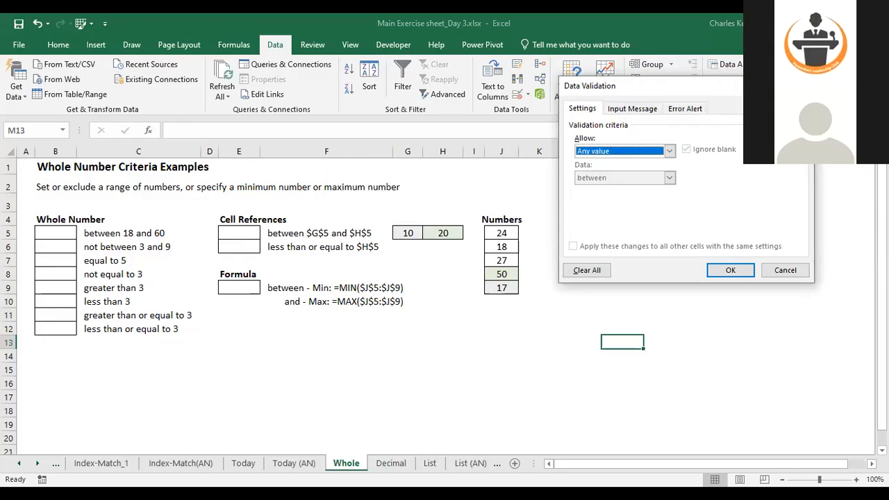
pyautogui.press('Escape')
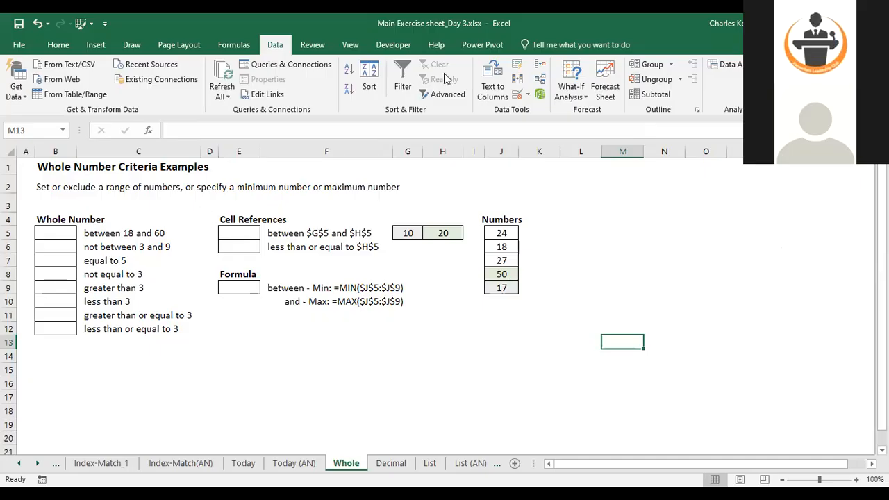
pyautogui.click(517, 94)
pyautogui.click(611, 150)
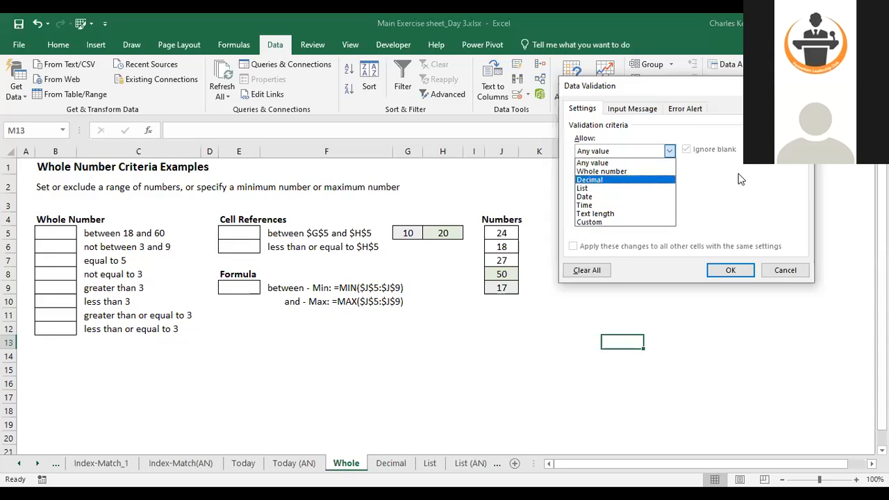
pyautogui.click(802, 86)
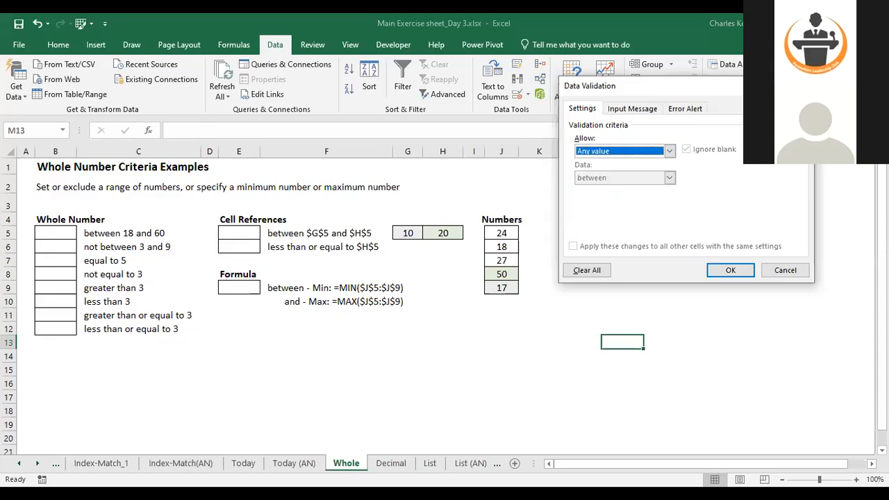
pyautogui.click(801, 86)
# Open Data Validation for the selected cell and allow only whole numbers
pyautogui.click(517, 94)
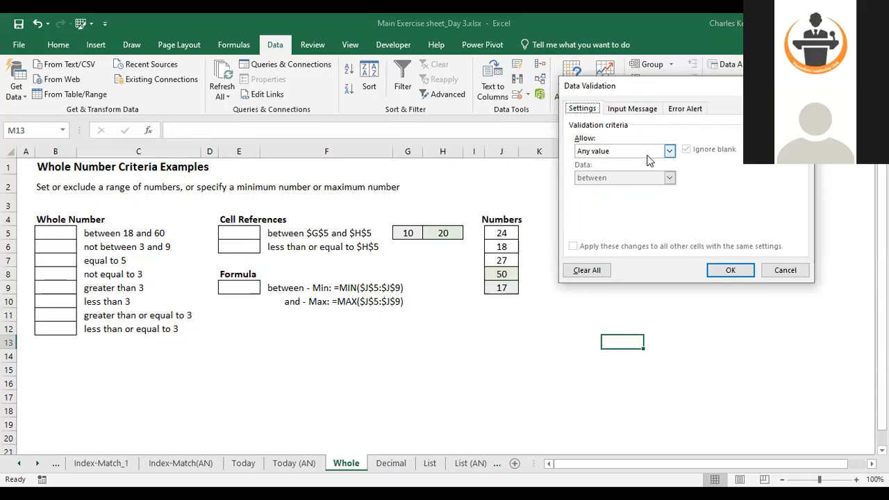
pyautogui.click(647, 153)
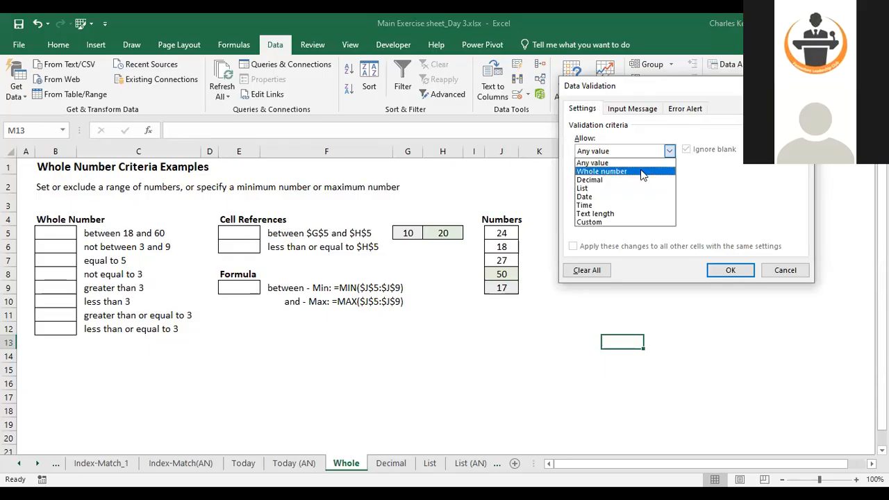
pyautogui.press('Return')
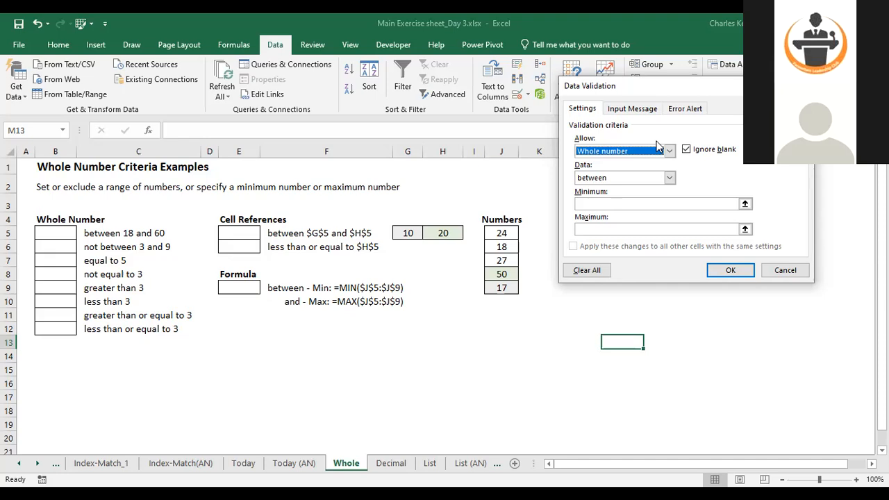
pyautogui.click(648, 180)
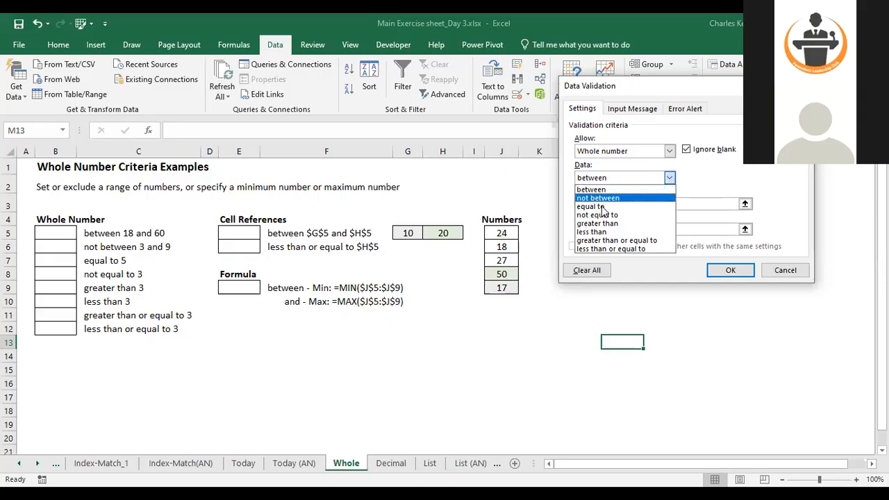
pyautogui.click(595, 190)
pyautogui.click(609, 204)
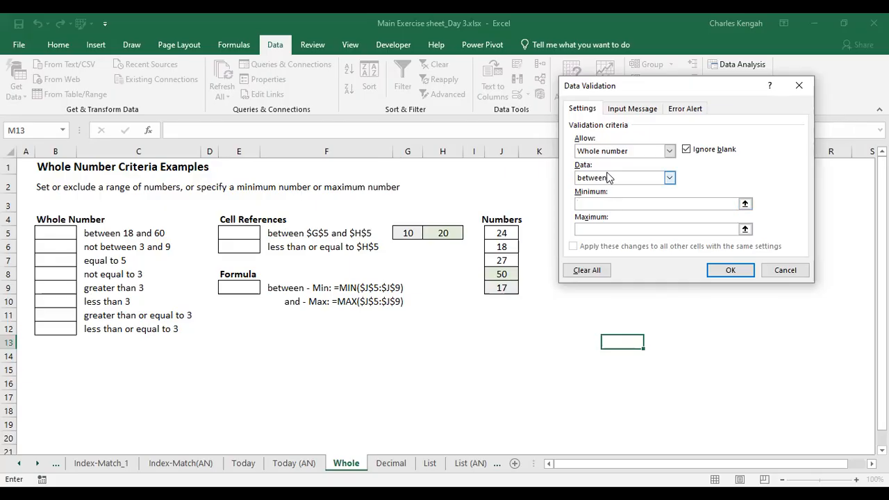
# Set the whole number criterion to between a minimum of 10 and a maximum of 20
pyautogui.click(608, 178)
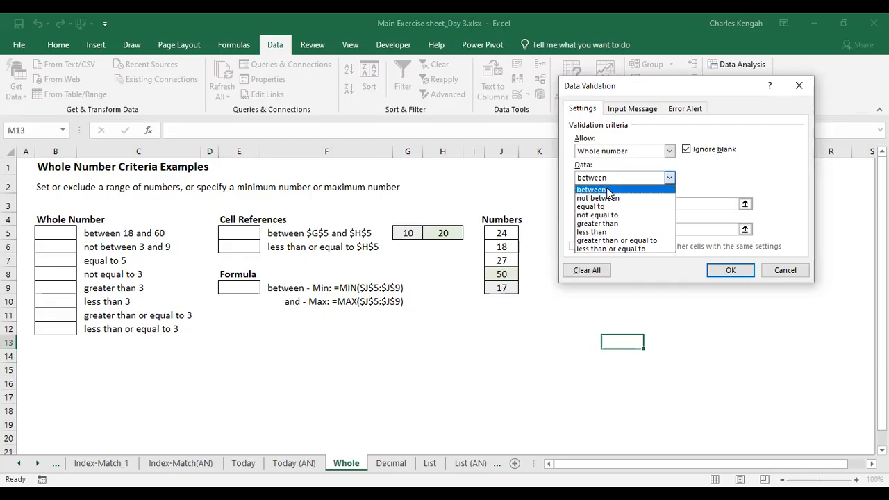
pyautogui.click(607, 190)
pyautogui.click(602, 204)
pyautogui.write('10')
pyautogui.click(604, 230)
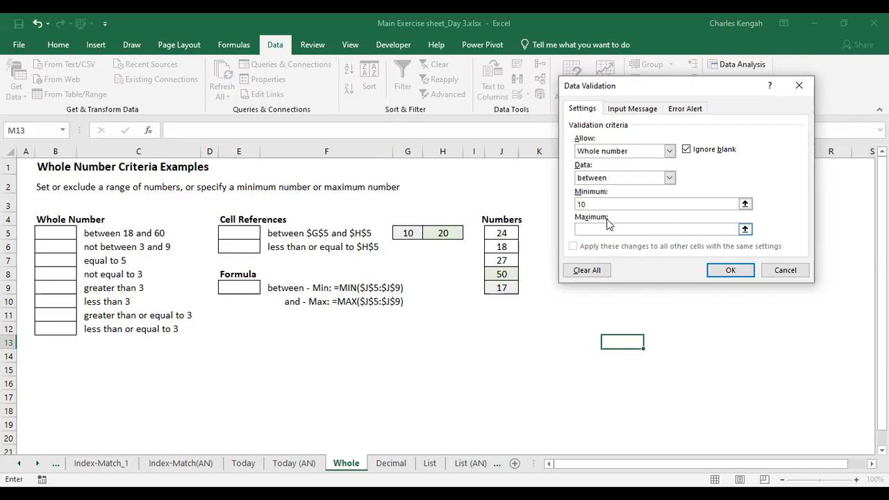
pyautogui.write('20')
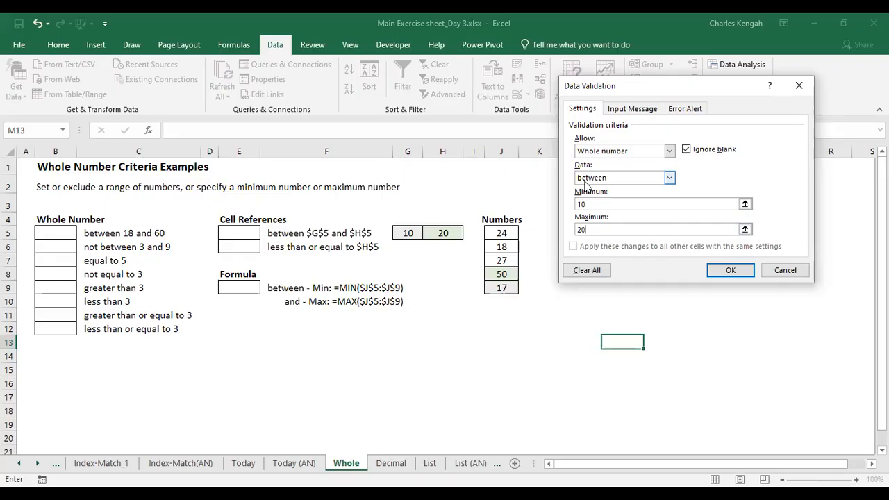
pyautogui.click(767, 273)
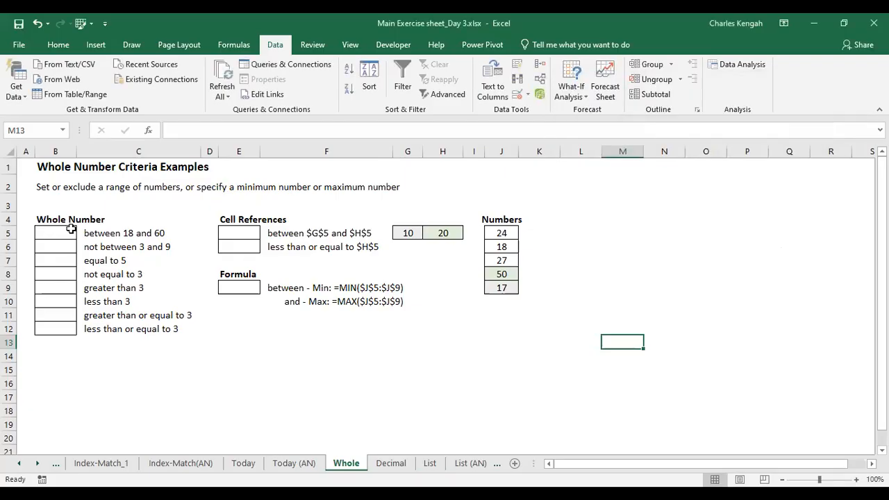
# Enter 18 in cell B5 beside the between 18 and 60 rule
pyautogui.moveTo(60, 232); pyautogui.dragTo(59, 328)
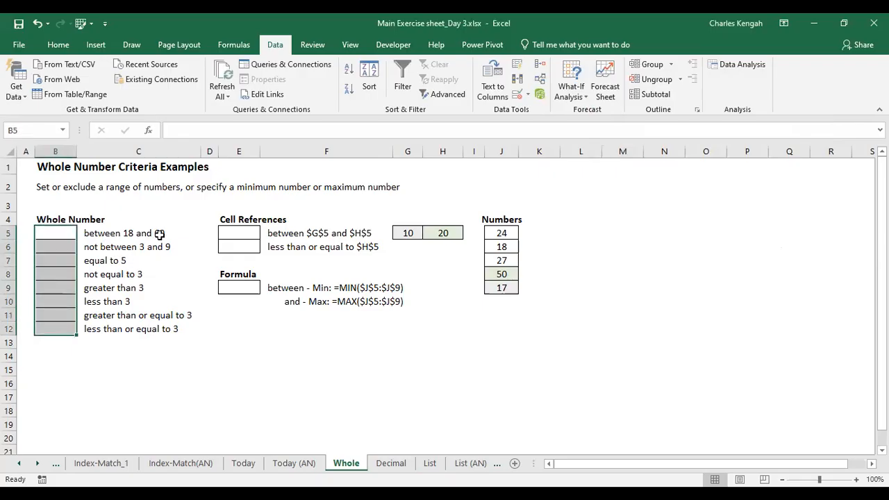
pyautogui.click(60, 234)
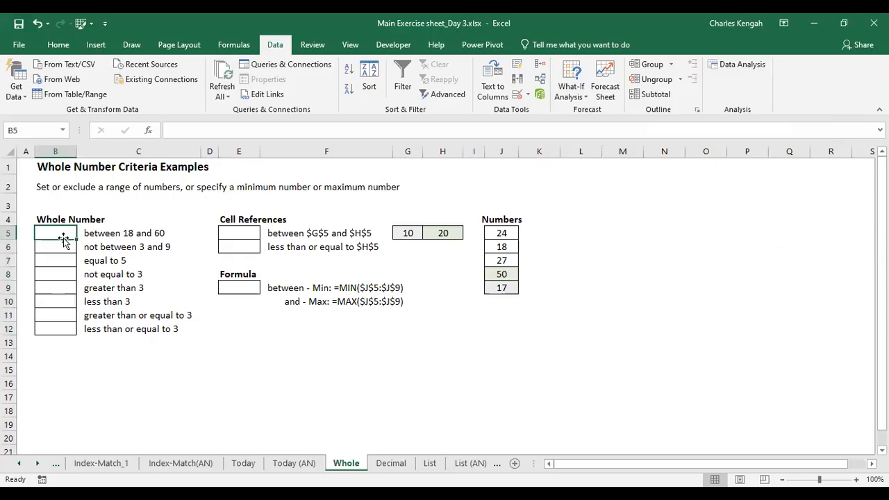
pyautogui.write('18')
pyautogui.press('Return')
# Replace the value in B5 with 40
pyautogui.click(68, 233)
pyautogui.write('40')
pyautogui.press('Return')
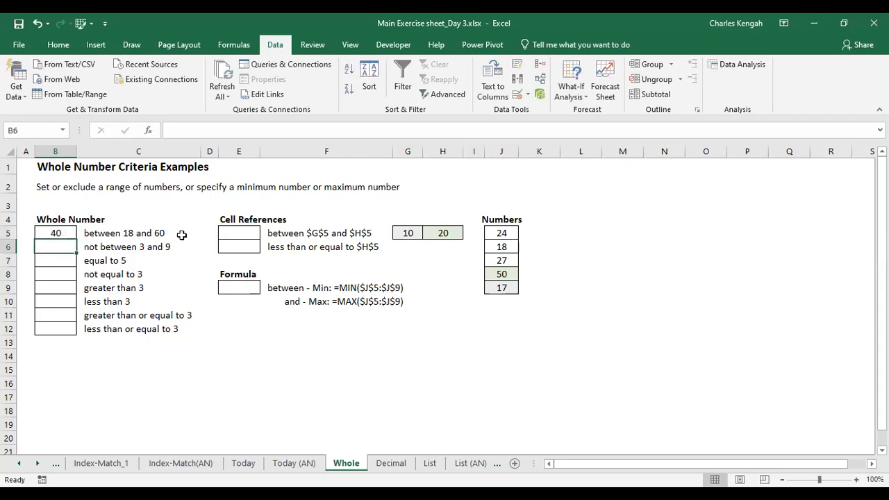
# Try to enter 17 in B5 beside the between 18 and 60 rule
pyautogui.click(66, 234)
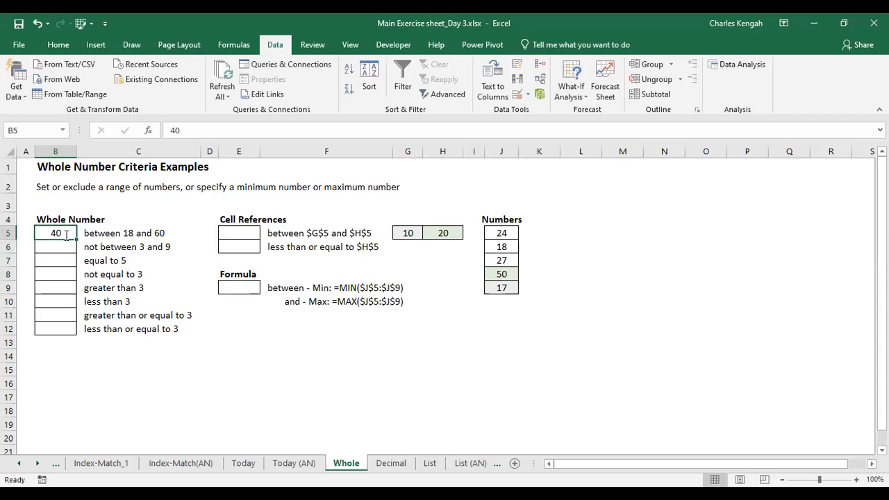
pyautogui.write('17')
pyautogui.press('Return')
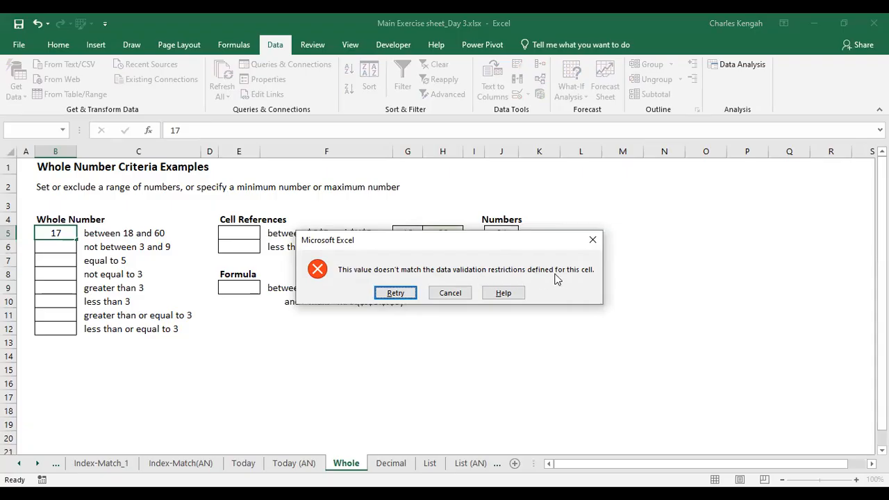
pyautogui.click(592, 240)
# Try to enter 61 in B5
pyautogui.write('61')
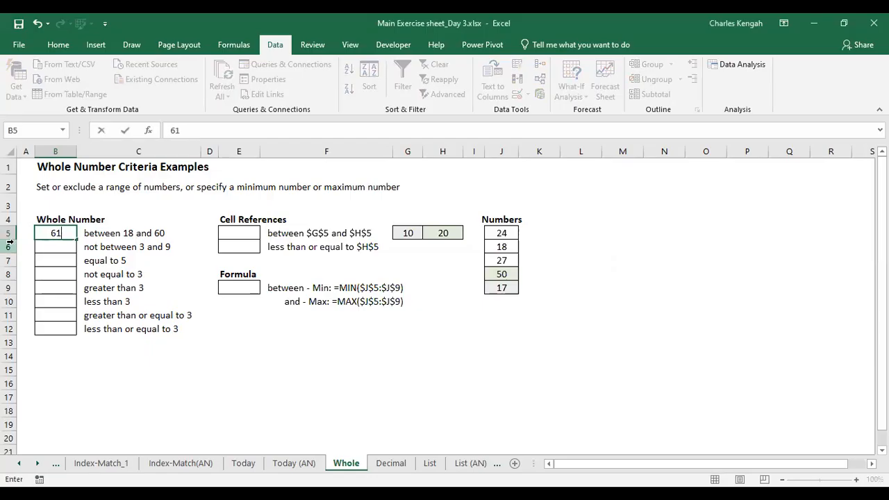
pyautogui.press('Return')
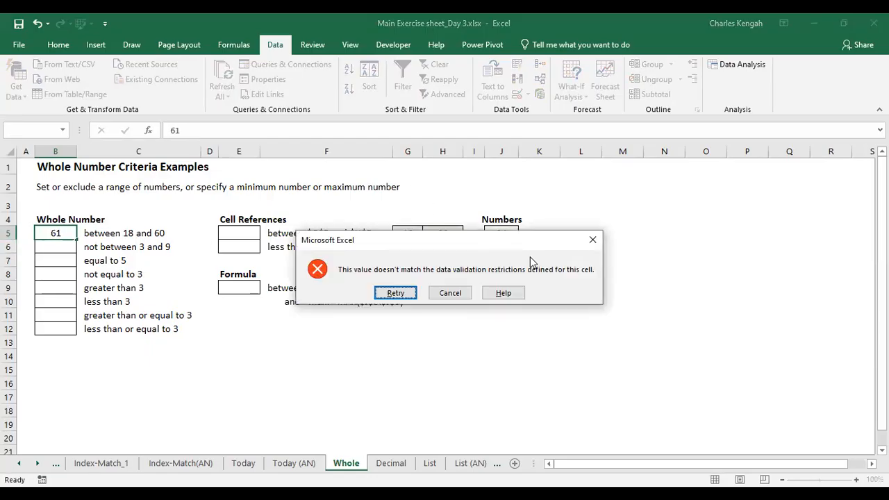
pyautogui.click(591, 240)
# Enter 20 in B5
pyautogui.write('20')
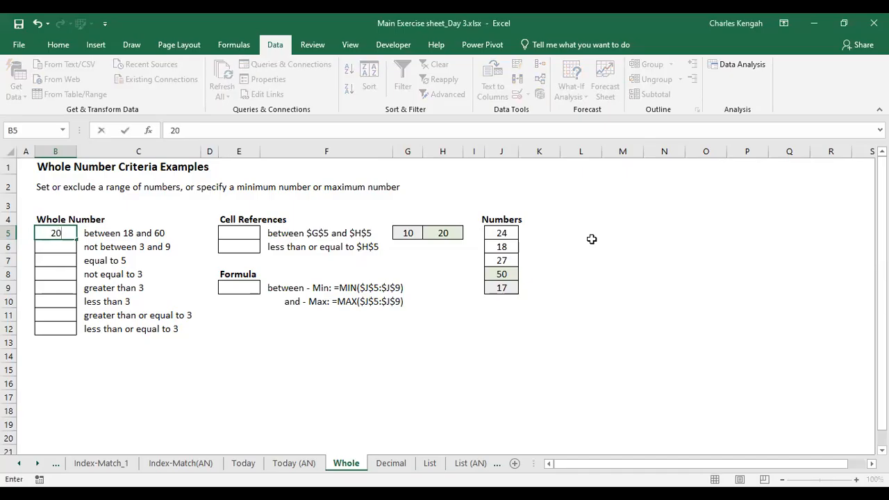
pyautogui.press('Return')
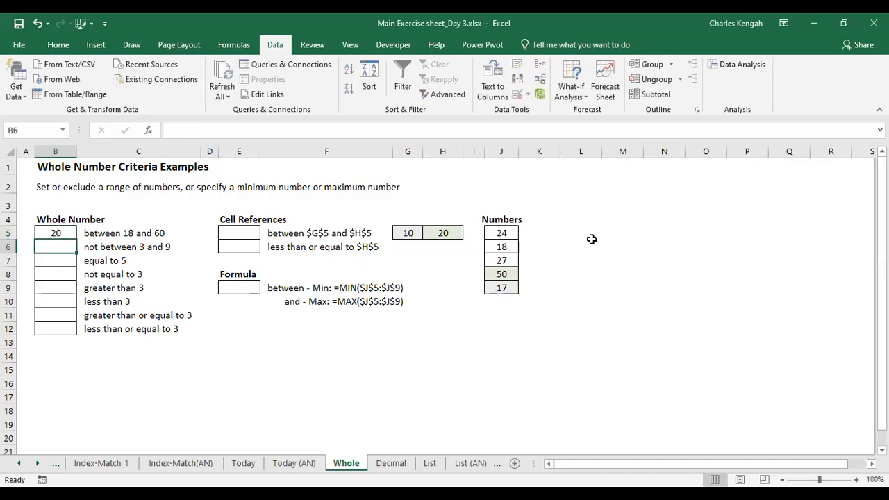
# Change B5's validation rule so the minimum is 30
pyautogui.click(63, 234)
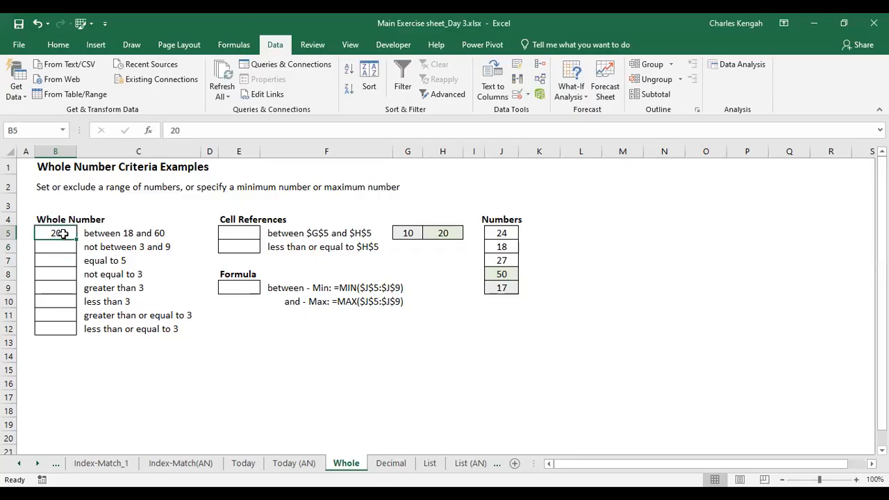
pyautogui.click(520, 96)
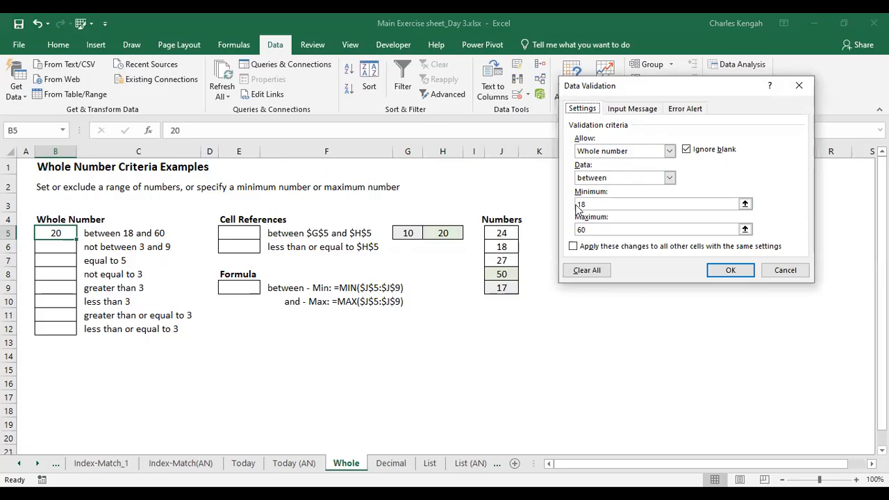
pyautogui.click(592, 202)
pyautogui.write('30')
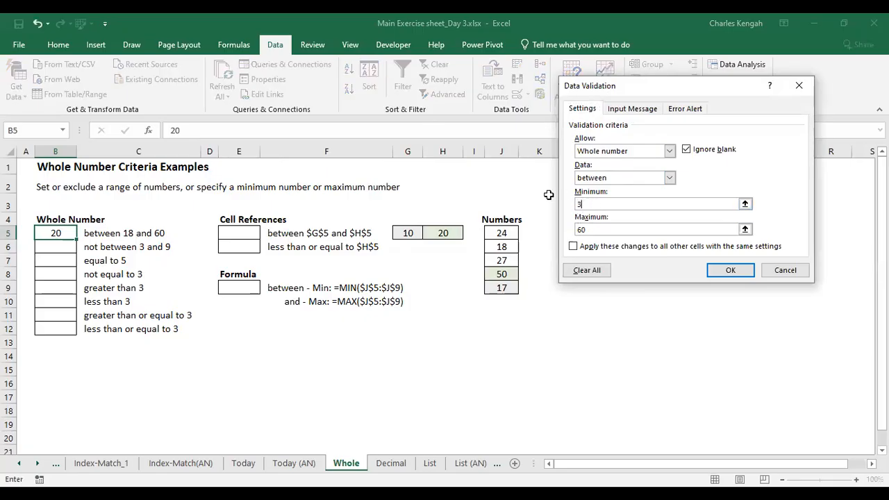
pyautogui.click(726, 270)
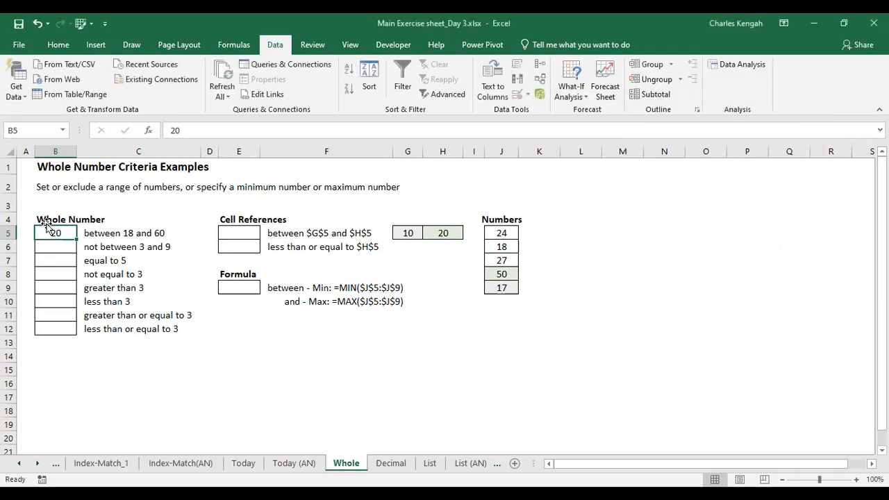
# Try to enter 18 in B5
pyautogui.write('18')
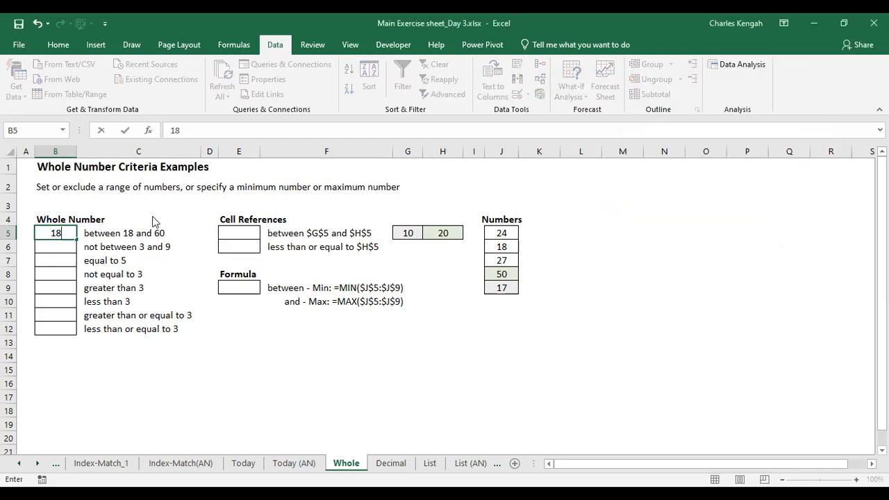
pyautogui.press('Return')
pyautogui.click(587, 245)
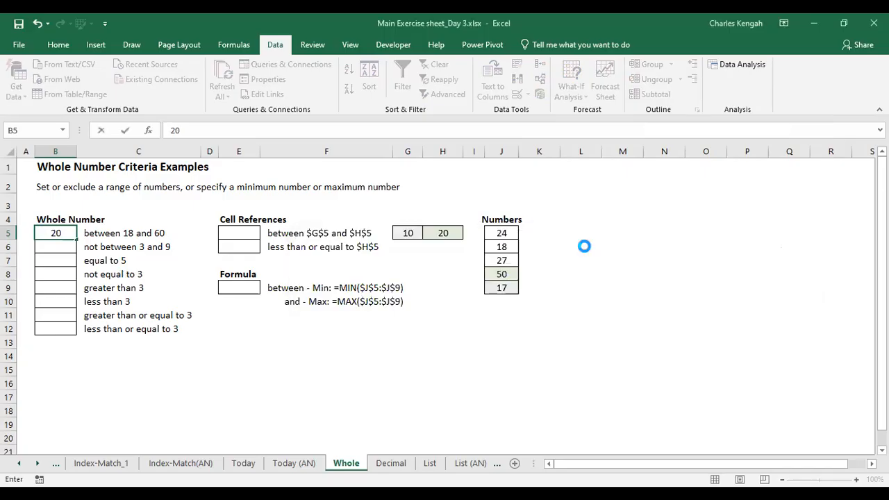
pyautogui.press('Return')
pyautogui.click(593, 240)
# Enter 30 in B5
pyautogui.write('30')
pyautogui.press('Return')
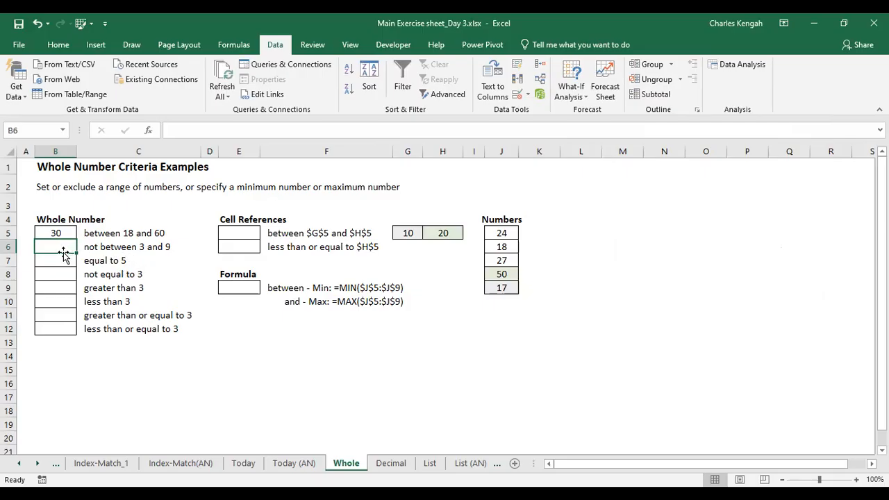
# Enter 2 in B6 beside the not between 3 and 9 rule, then replace it with 10
pyautogui.write('2')
pyautogui.click(196, 306)
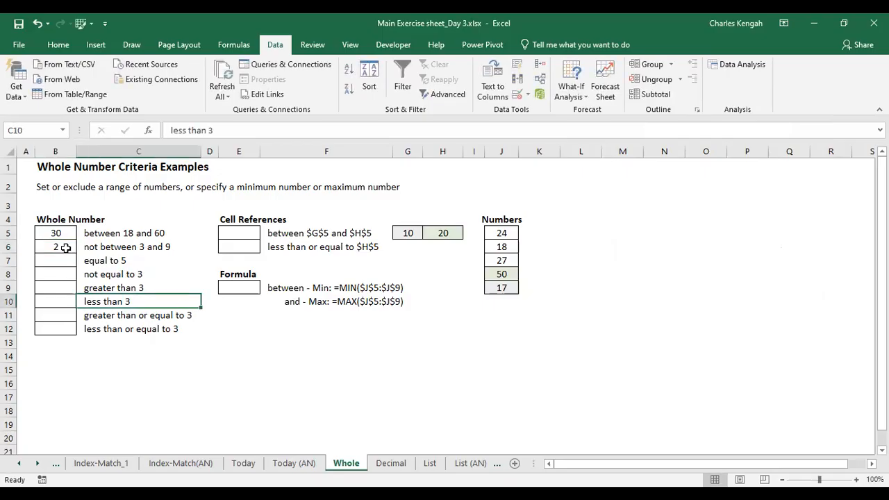
pyautogui.click(64, 248)
pyautogui.write('10')
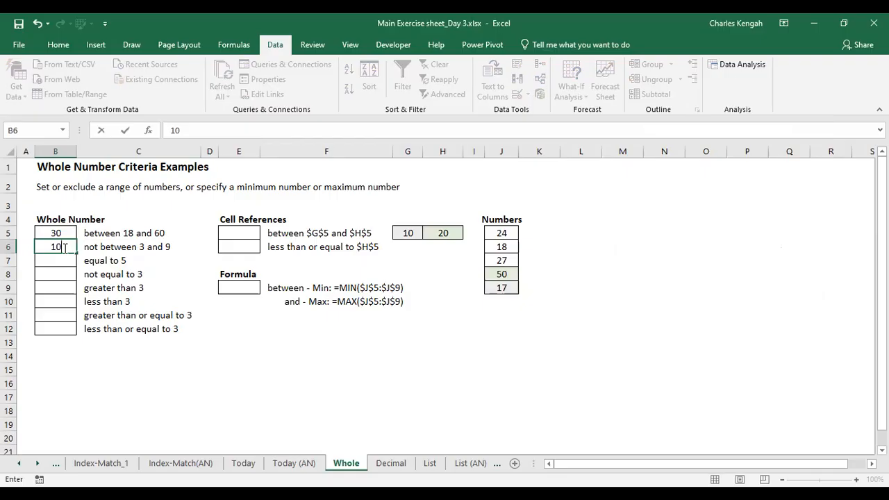
pyautogui.click(162, 316)
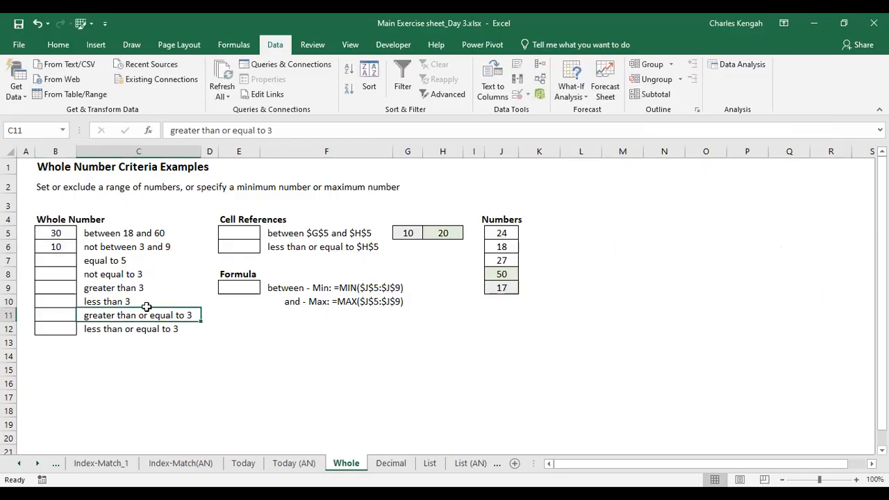
# Try to enter 3 and then 8 in B6
pyautogui.click(58, 249)
pyautogui.write('3')
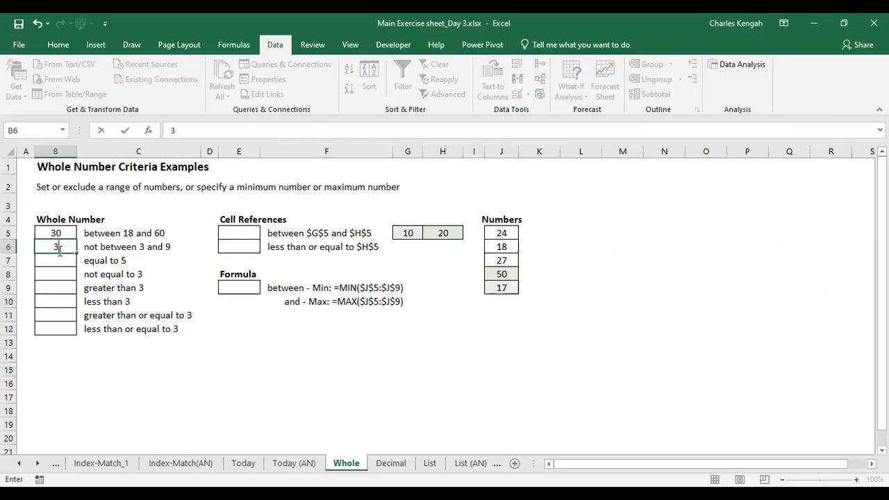
pyautogui.press('Return')
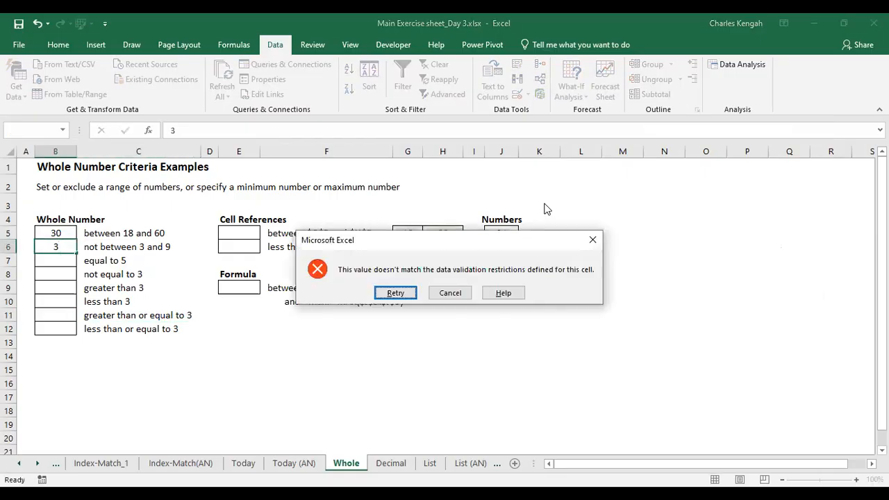
pyautogui.click(591, 246)
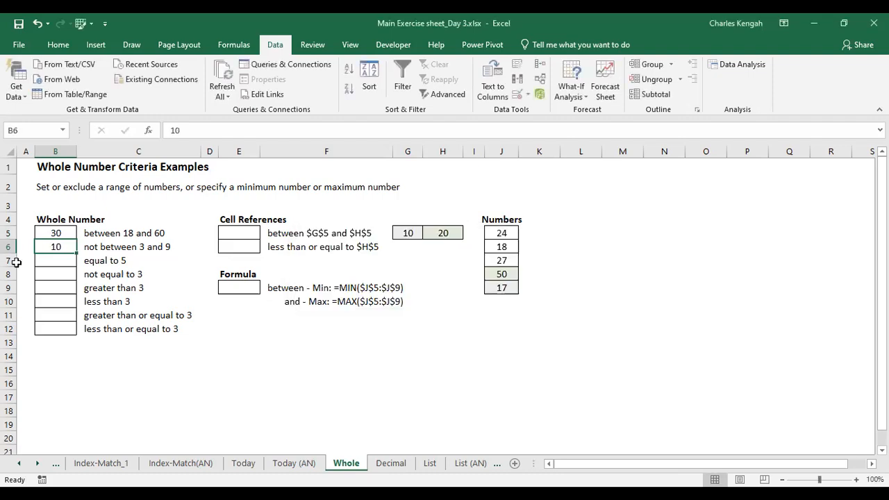
pyautogui.write('8')
pyautogui.press('Return')
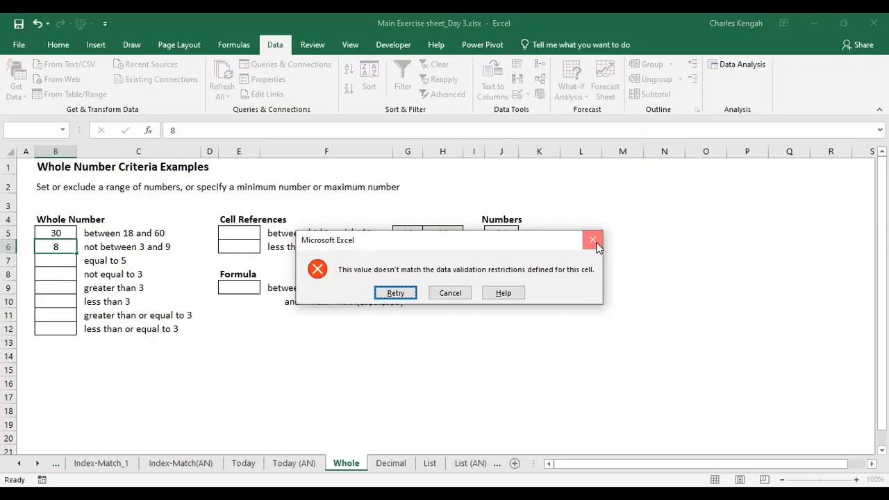
pyautogui.click(595, 243)
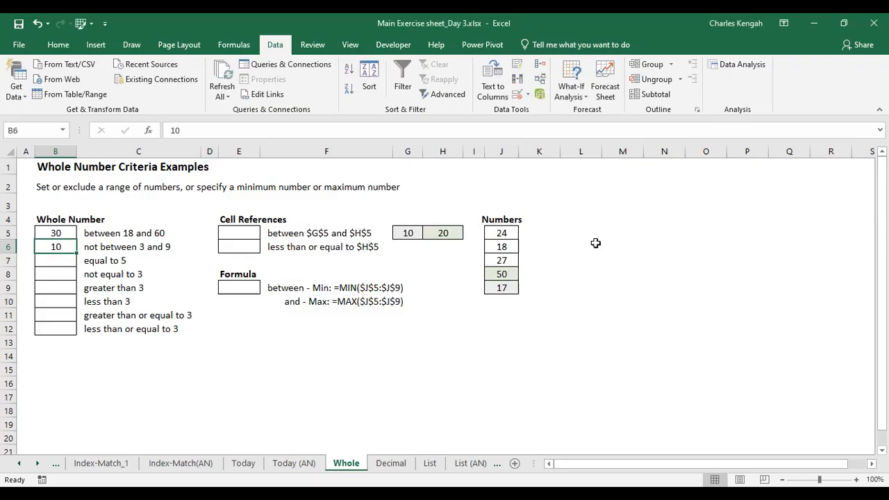
# Try to enter 2 in B7 beside the equal to 5 rule
pyautogui.click(63, 259)
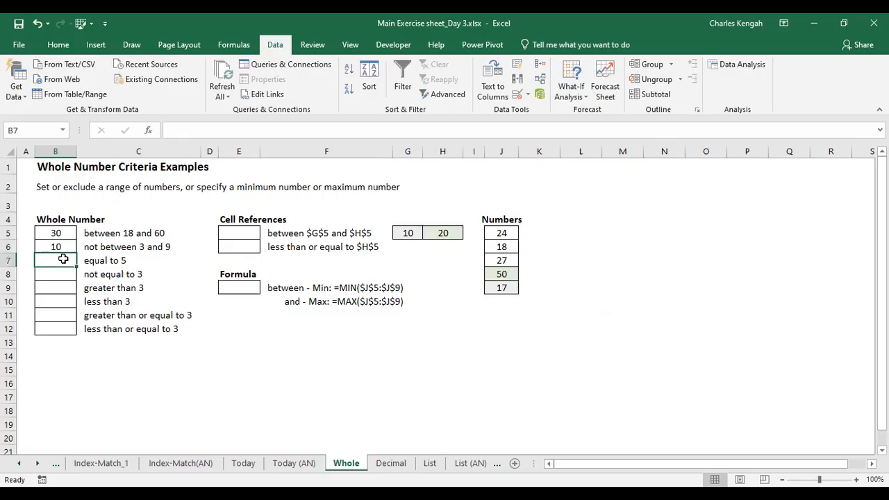
pyautogui.write('2')
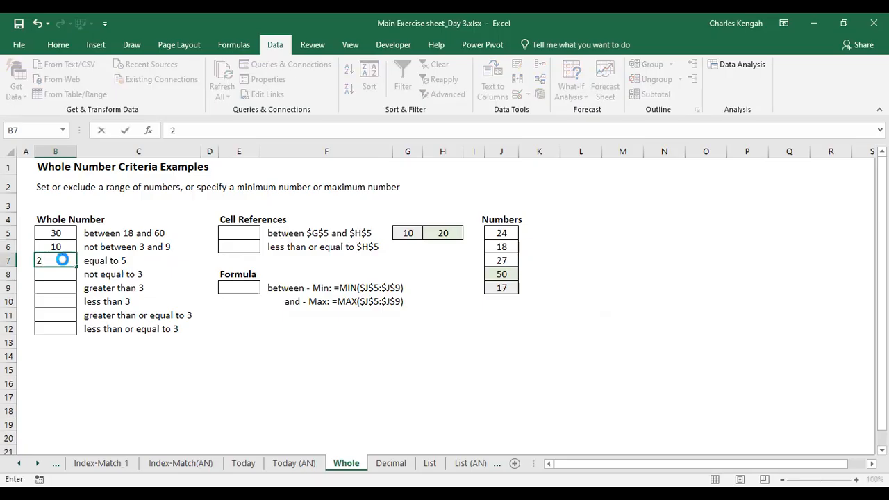
pyautogui.press('Return')
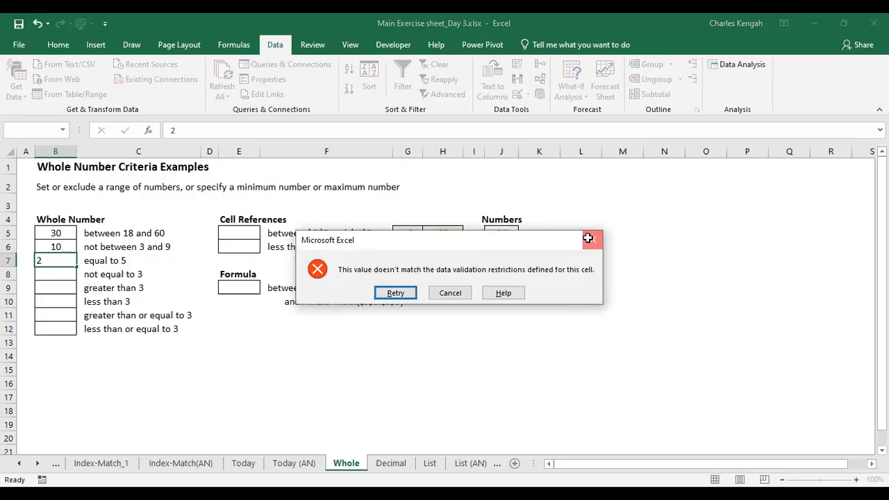
pyautogui.click(588, 238)
# Enter 5 in B7
pyautogui.click(69, 258)
pyautogui.write('10')
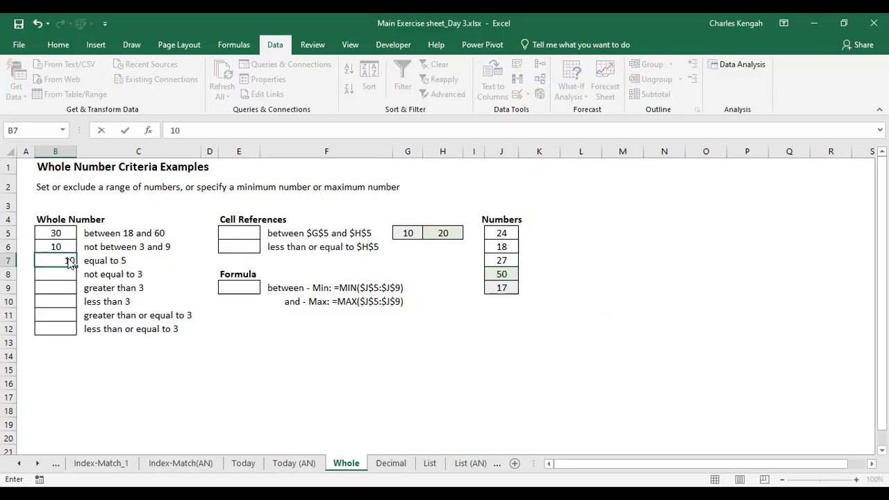
pyautogui.press('Return')
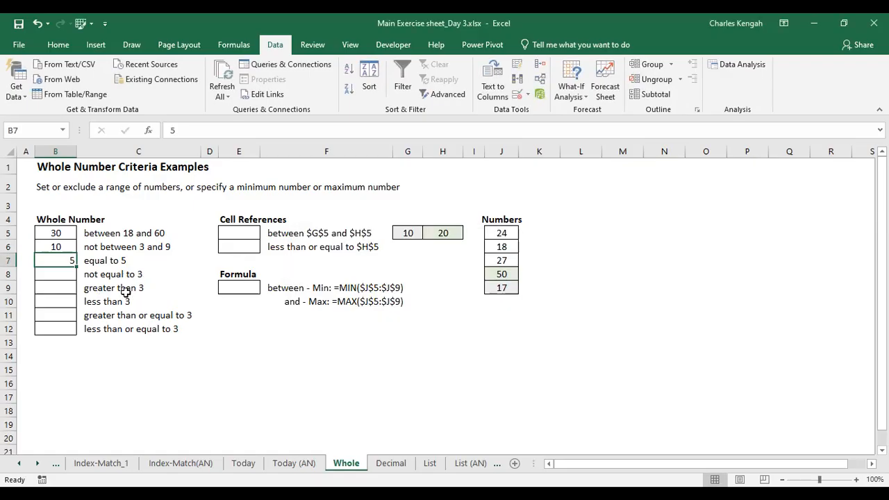
# Try to enter 2 in B9 beside the greater than 3 rule
pyautogui.click(62, 284)
pyautogui.write('2')
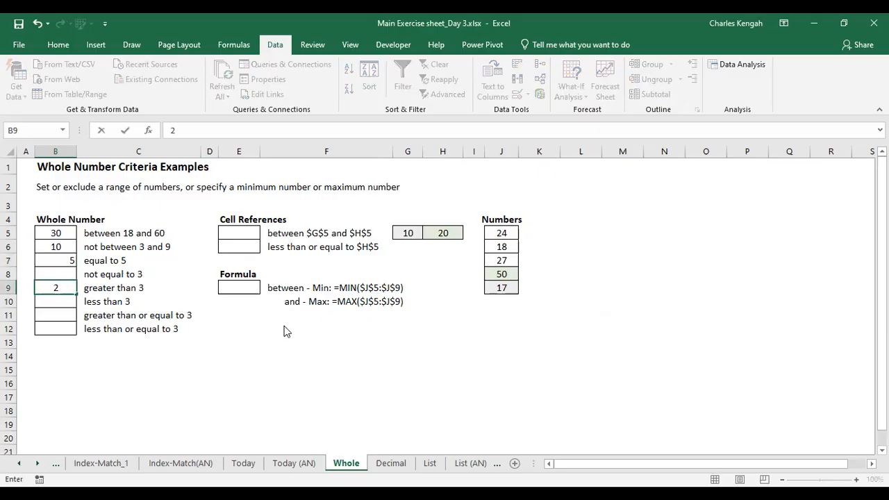
pyautogui.press('Return')
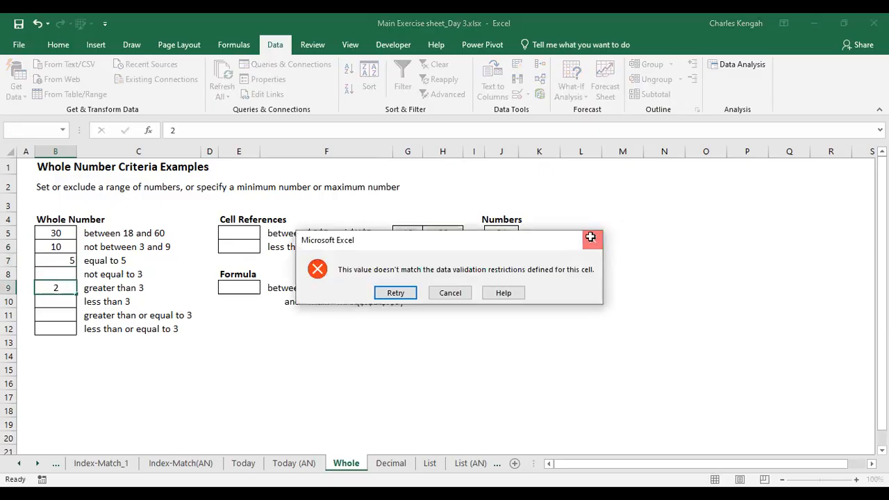
pyautogui.press('Escape')
# Enter 4 in B9
pyautogui.write('4')
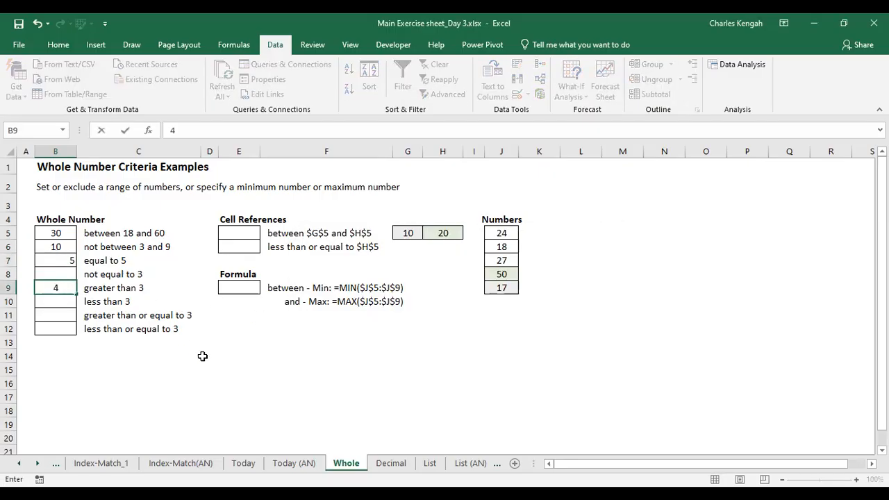
pyautogui.click(202, 357)
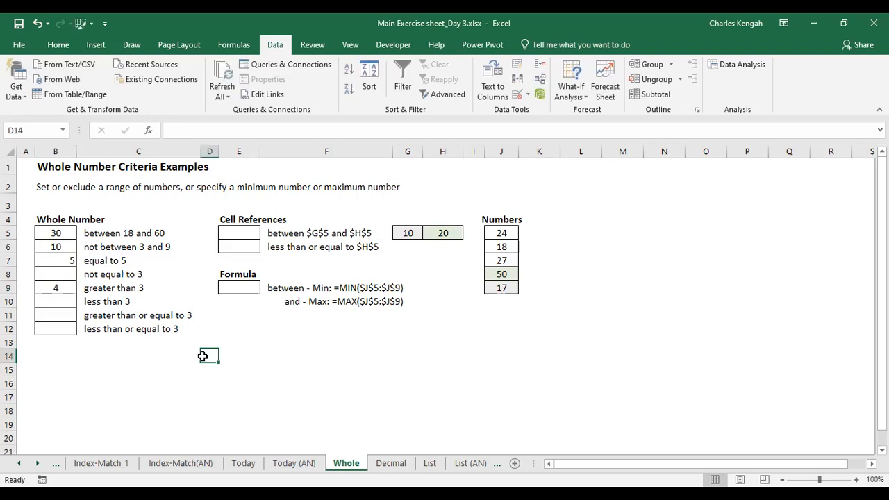
# Enter 3 in B11 beside the greater than or equal to 3 rule
pyautogui.click(56, 296)
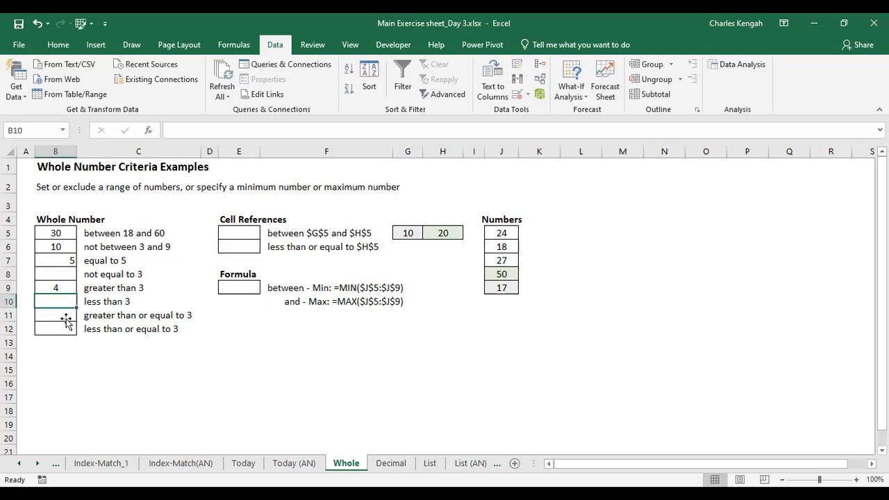
pyautogui.click(66, 319)
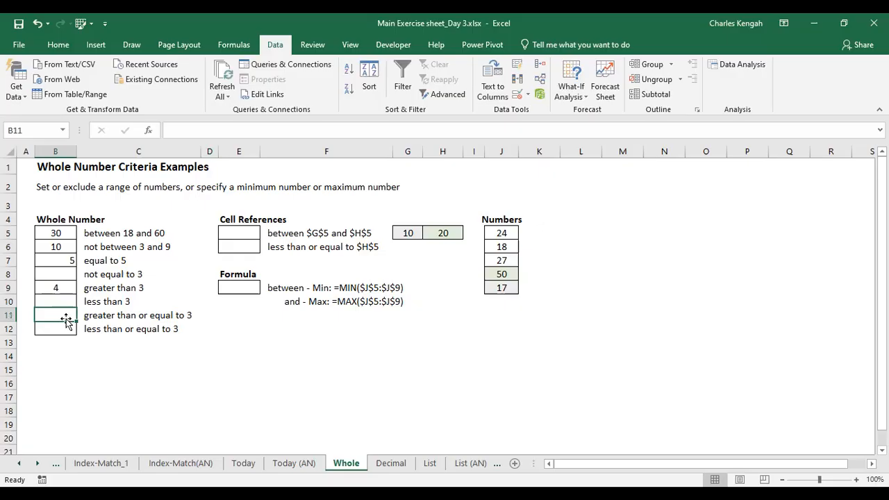
pyautogui.write('3')
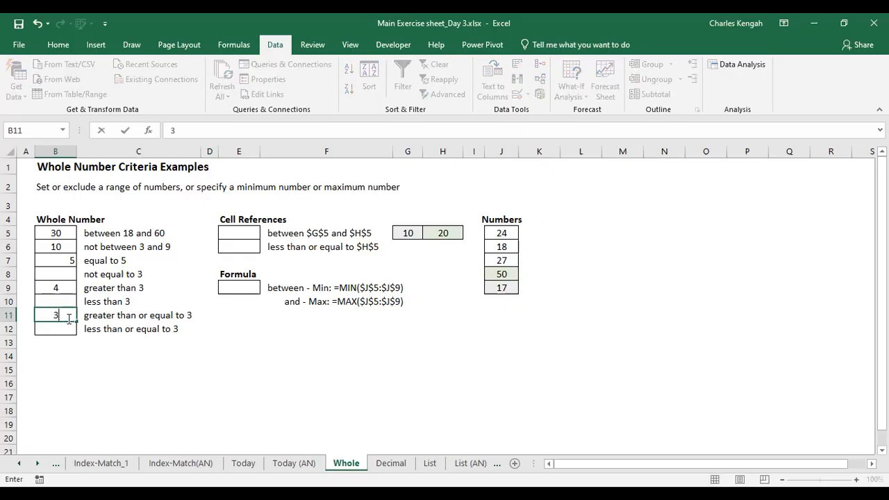
pyautogui.click(183, 385)
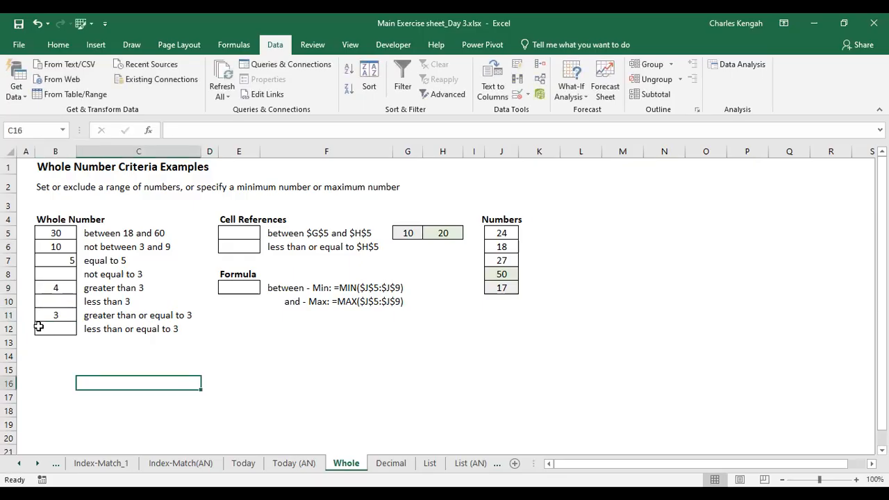
# Replace the value in B11 with 4
pyautogui.click(65, 318)
pyautogui.write('4')
pyautogui.click(184, 379)
# Try to enter 2 in B11 beside the greater than or equal to 3 rule, then cancel the entry
pyautogui.click(60, 316)
pyautogui.write('2')
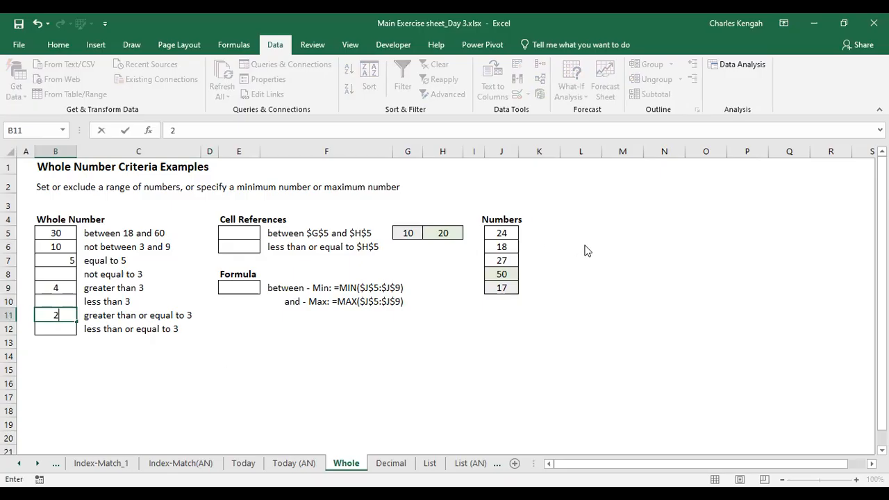
pyautogui.click(83, 337)
pyautogui.press('Escape')
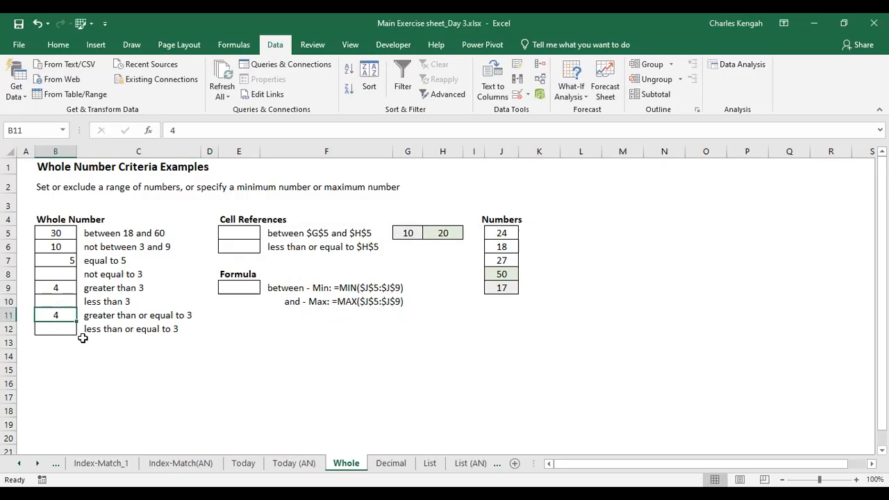
# Select B5:B12 and review the validation's whole-number comparison options, closing the dialog without changes
pyautogui.moveTo(58, 234); pyautogui.dragTo(48, 328)
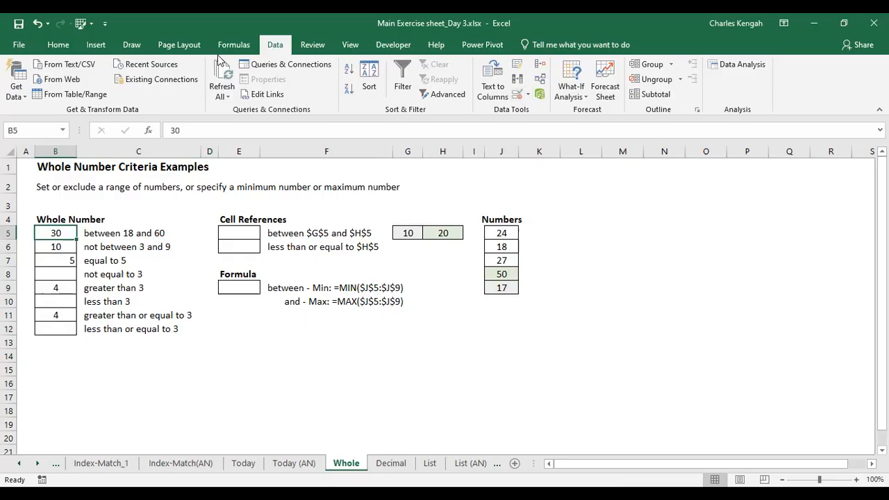
pyautogui.click(516, 94)
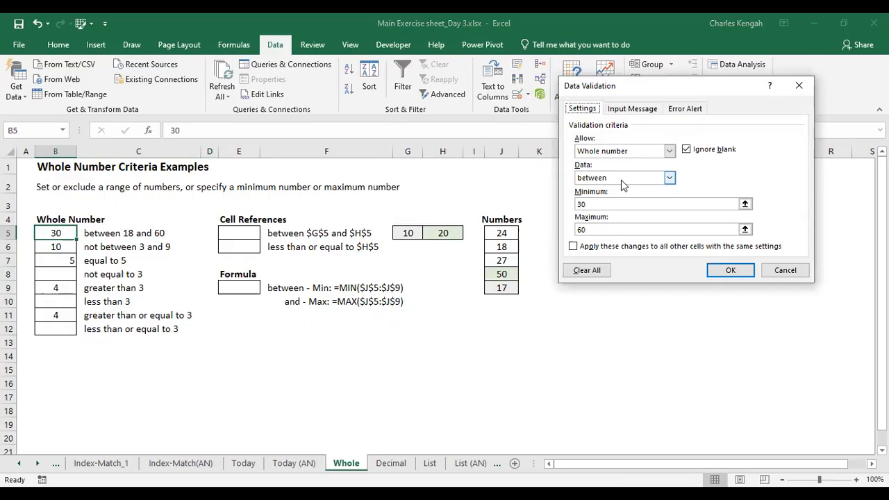
pyautogui.click(621, 180)
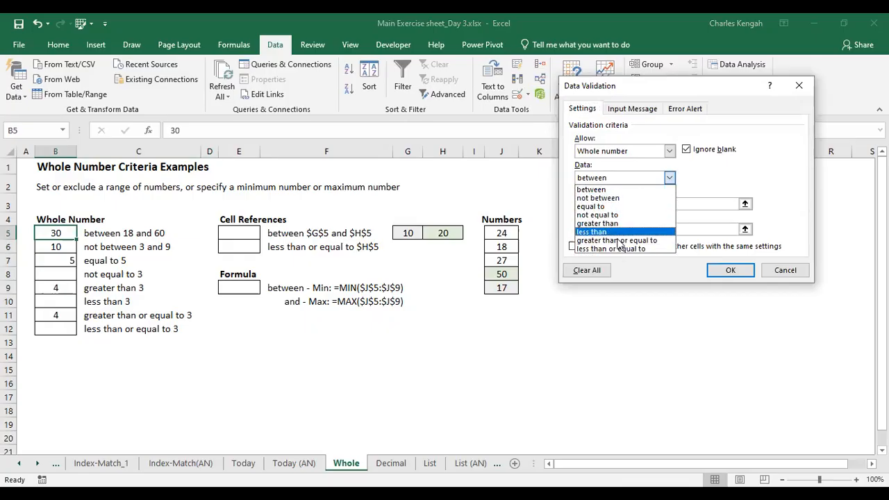
pyautogui.click(616, 192)
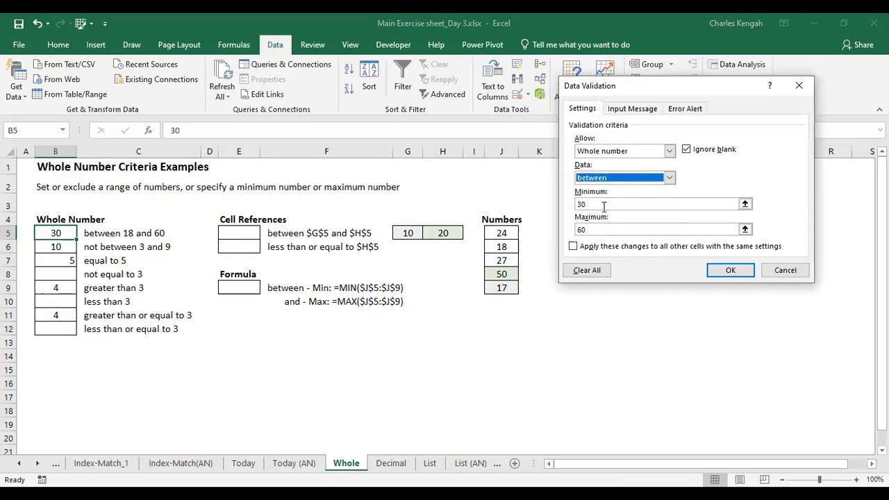
pyautogui.hotkey('alt', 'Down')
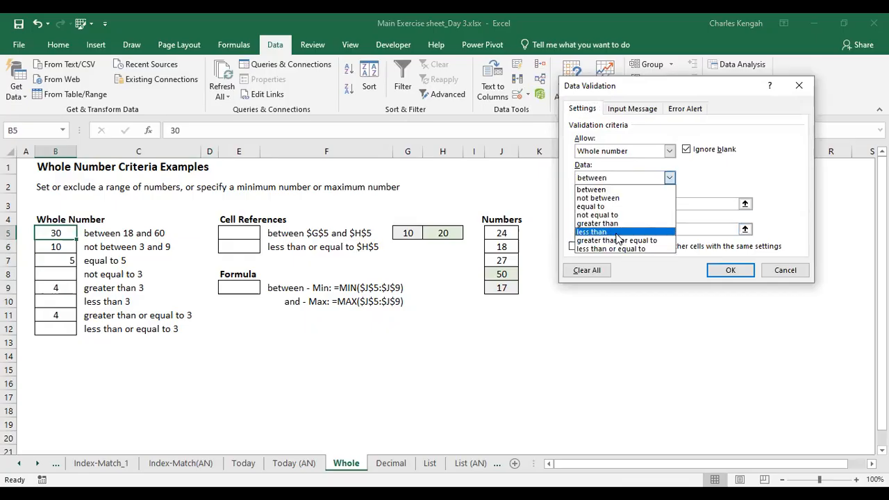
pyautogui.click(617, 249)
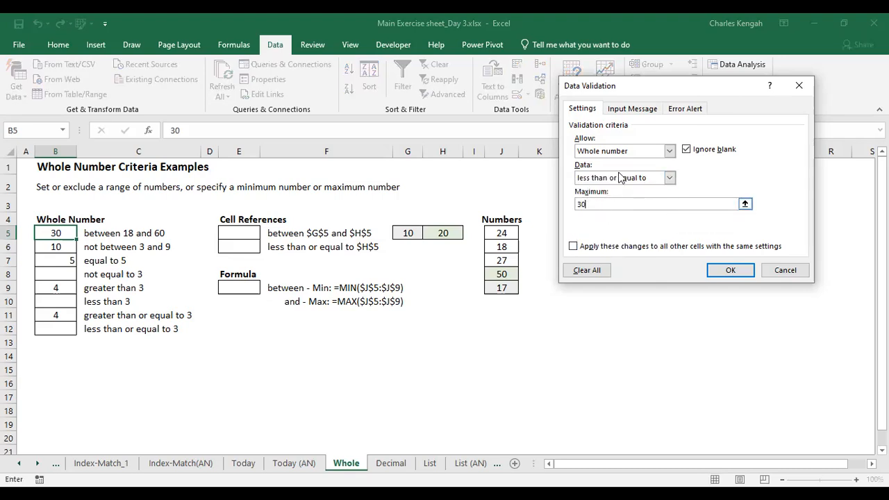
pyautogui.click(620, 179)
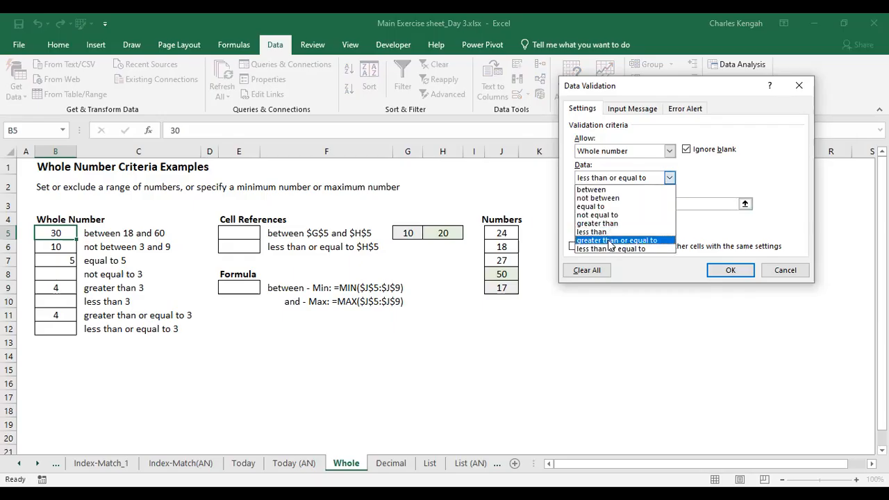
pyautogui.click(611, 243)
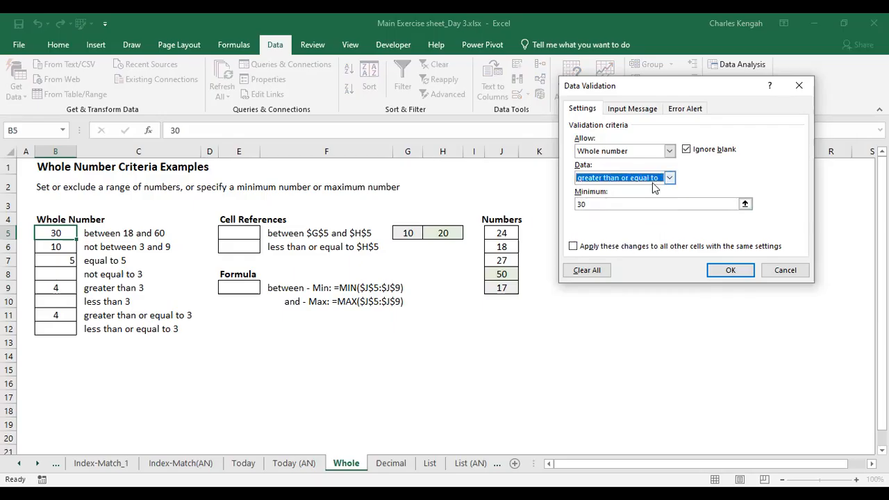
pyautogui.click(593, 182)
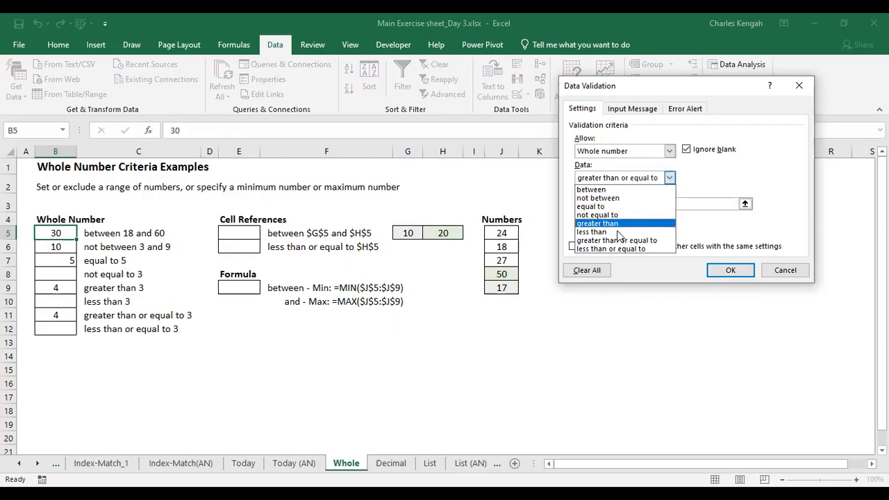
pyautogui.click(592, 231)
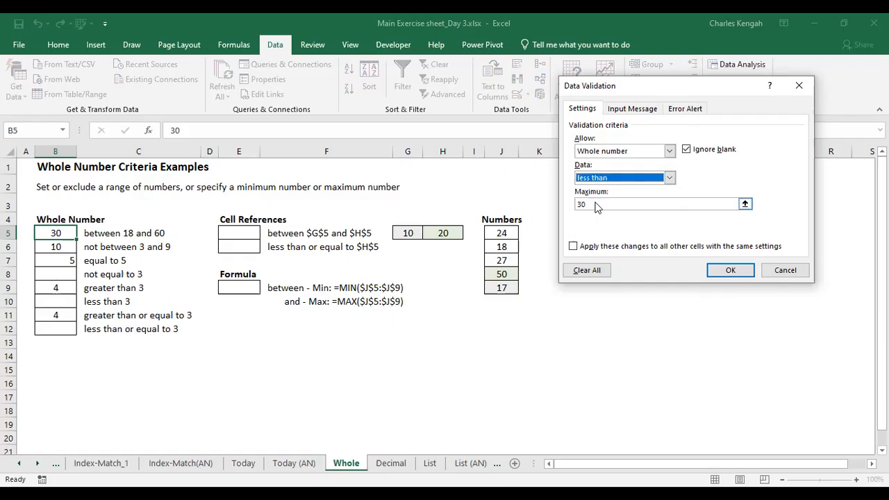
pyautogui.click(799, 85)
# Clear the entries in B5:B12
pyautogui.moveTo(60, 231); pyautogui.dragTo(60, 328)
pyautogui.press('Delete')
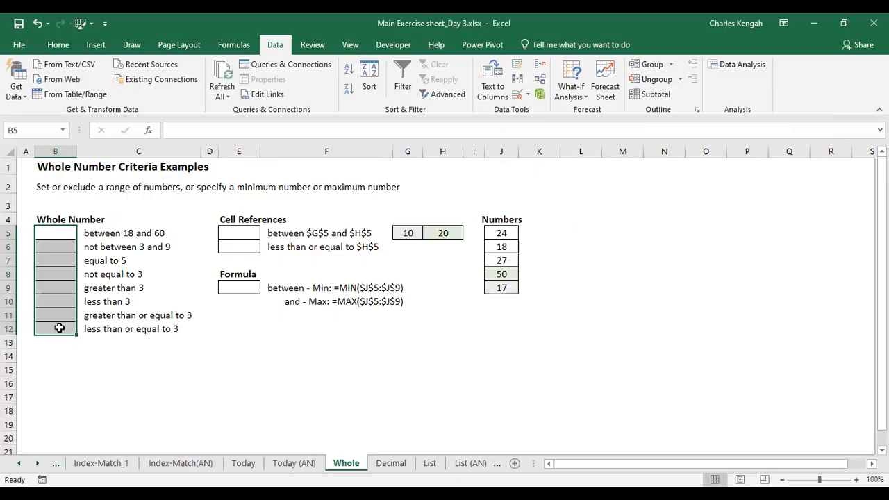
# Open data validation for G11 and browse the allowed value types, closing without applying
pyautogui.click(397, 316)
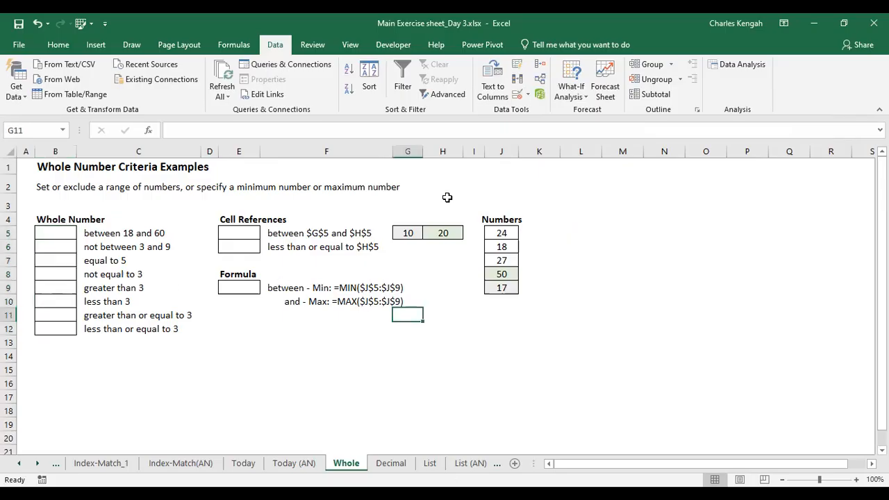
pyautogui.click(517, 95)
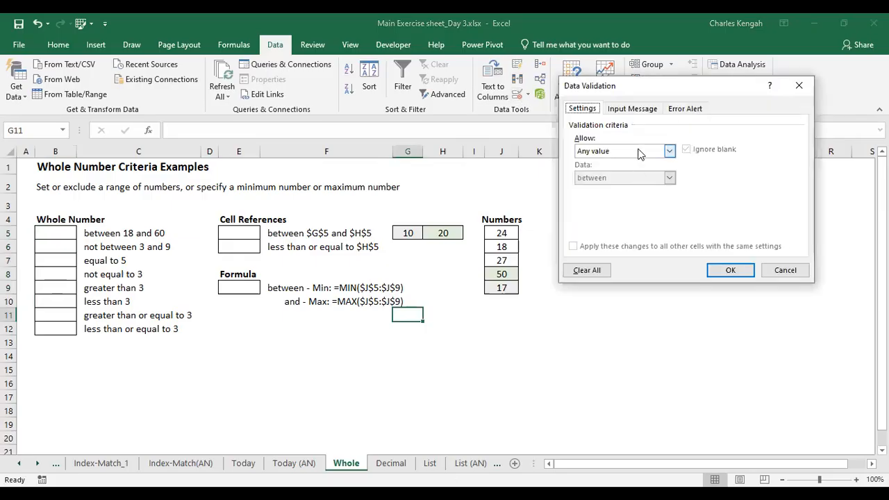
pyautogui.click(640, 154)
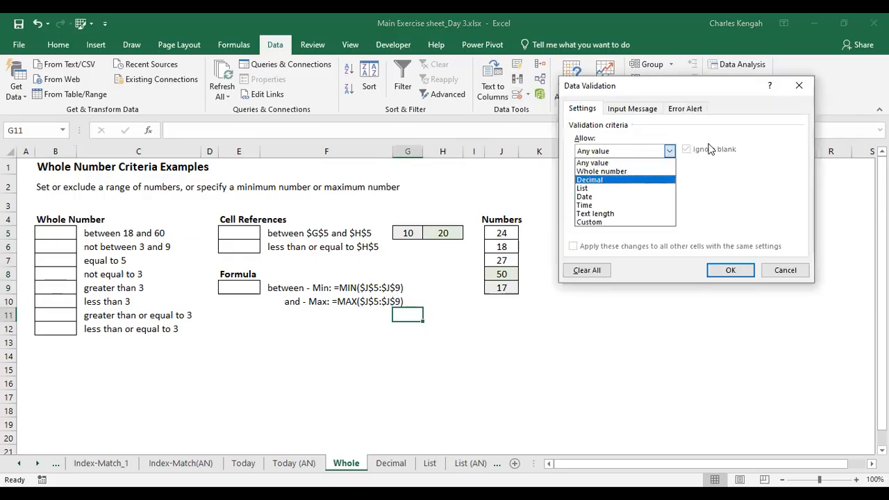
pyautogui.click(616, 182)
pyautogui.click(793, 85)
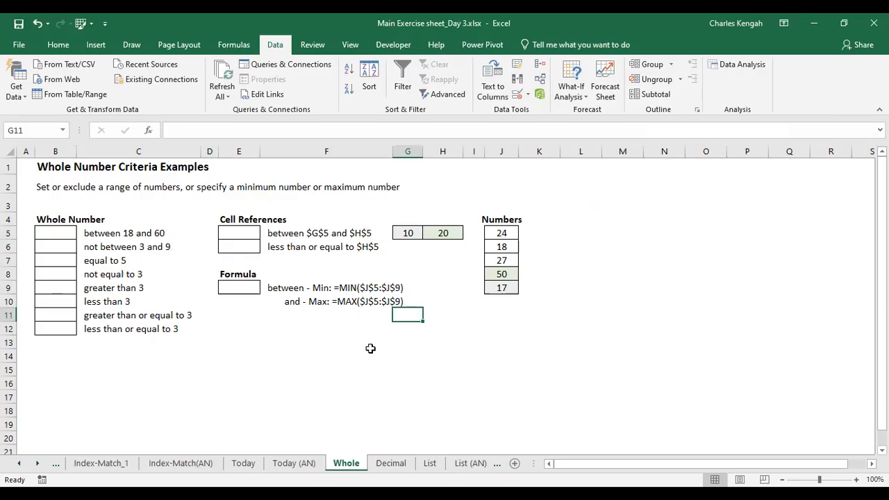
pyautogui.click(371, 350)
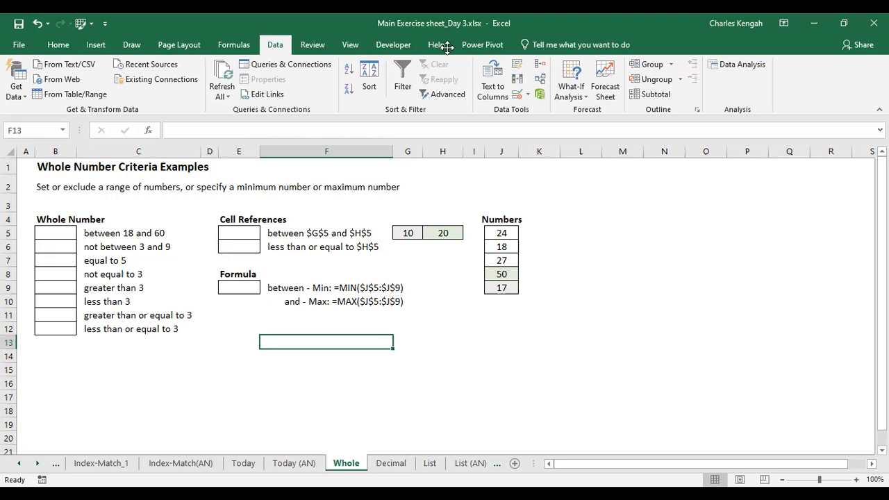
# Switch to the Decimal sheet and try to enter 1.0 in B5 beside the between 1.1 and 1.9 rule
pyautogui.moveTo(447, 47); pyautogui.dragTo(397, 477)
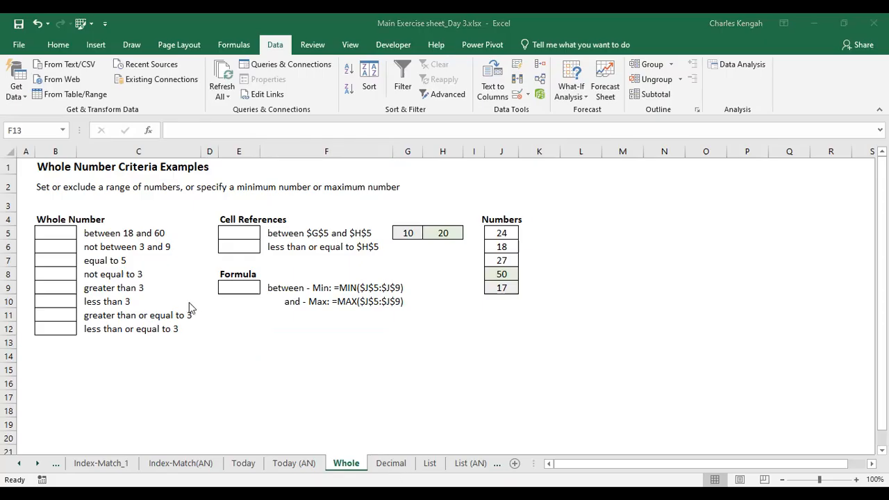
pyautogui.click(385, 464)
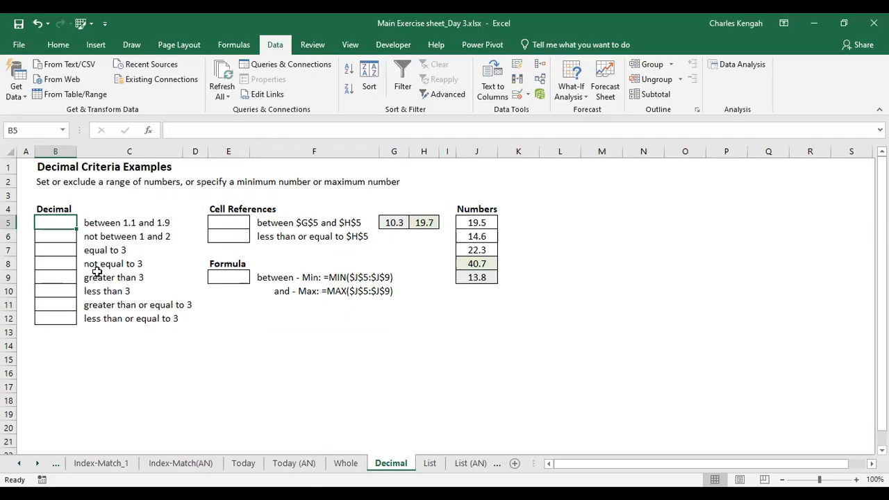
pyautogui.write('1.0')
pyautogui.press('Return')
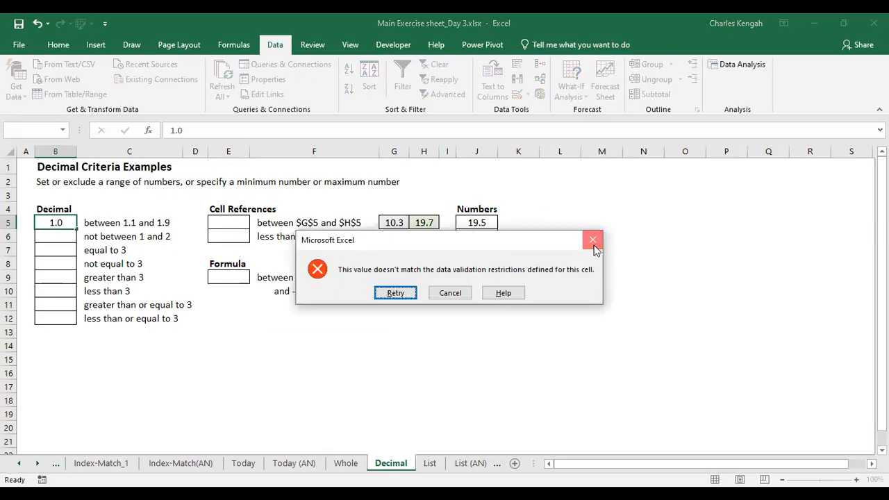
pyautogui.click(593, 241)
# Enter 1.2 in B5, then clear the cell
pyautogui.write('1.2')
pyautogui.press('Return')
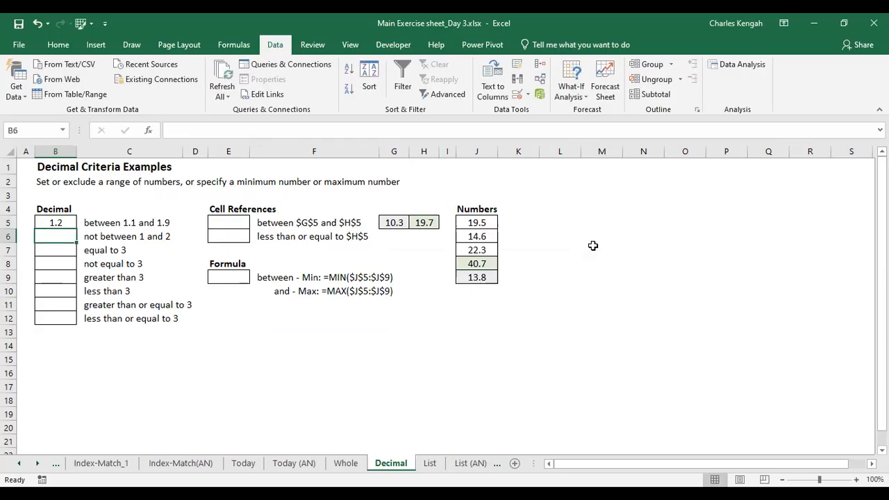
pyautogui.click(57, 221)
pyautogui.press('Delete')
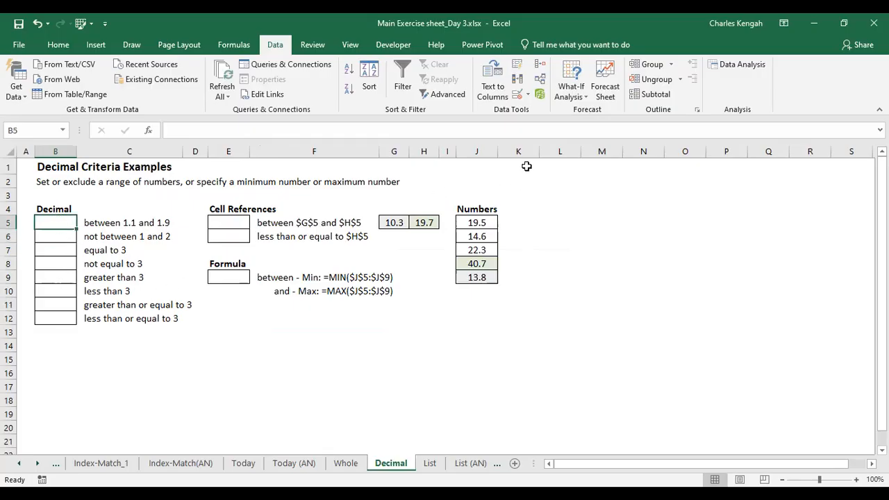
# Try changing B5's validation type to List, then close the dialog without applying
pyautogui.click(521, 101)
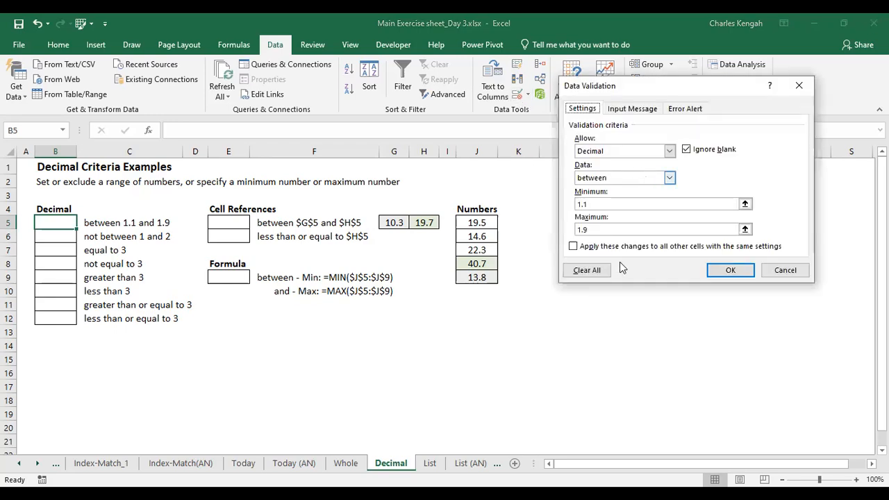
pyautogui.click(648, 178)
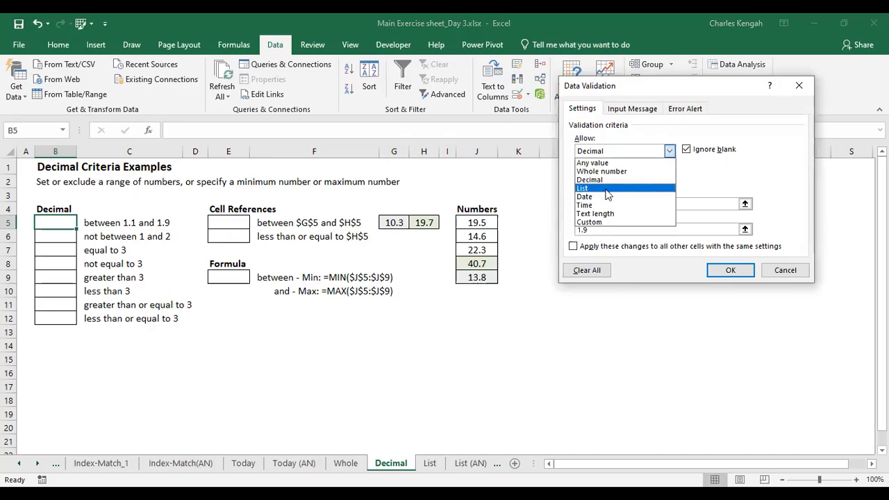
pyautogui.click(605, 189)
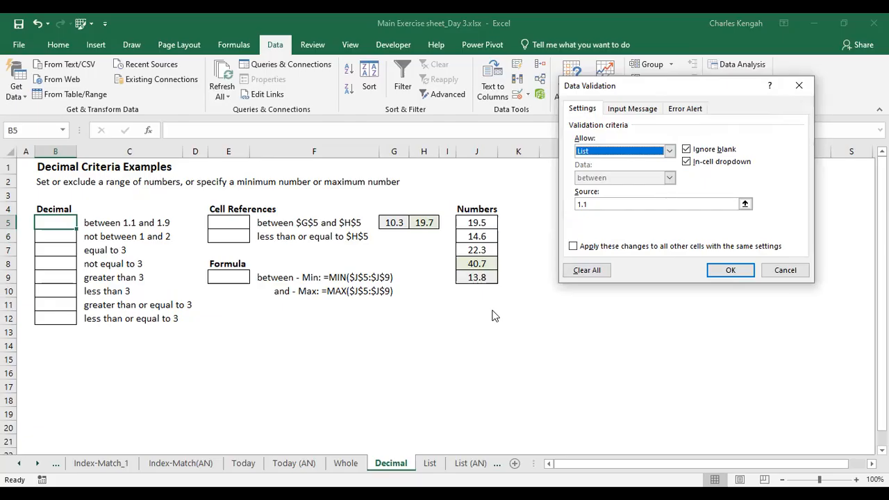
pyautogui.click(589, 202)
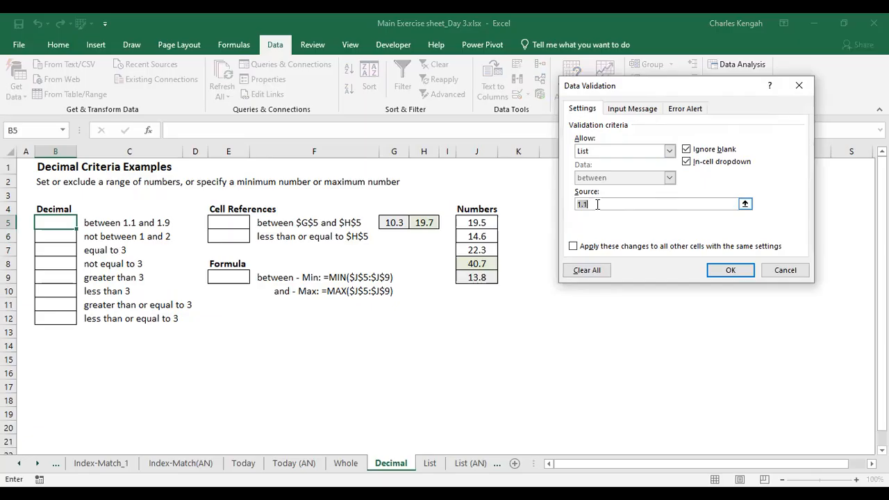
pyautogui.click(795, 85)
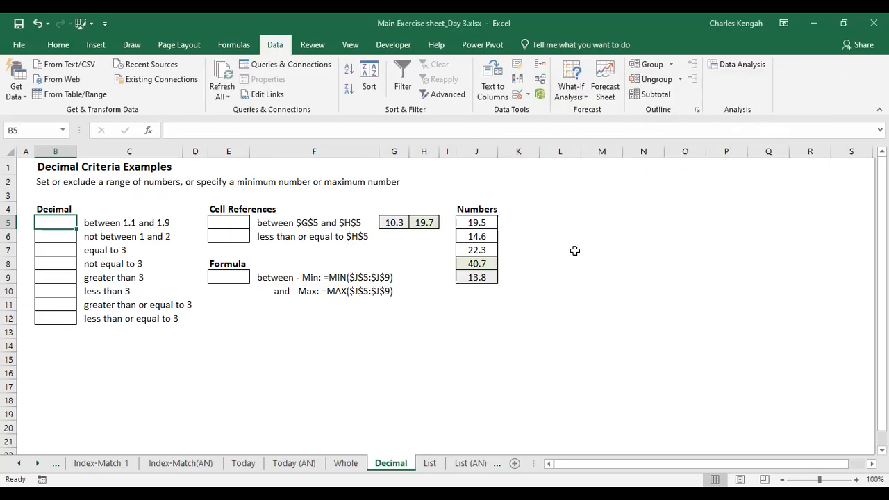
# Type Male, Female and Others into N4, N5 and N6
pyautogui.click(623, 214)
pyautogui.write('Ma')
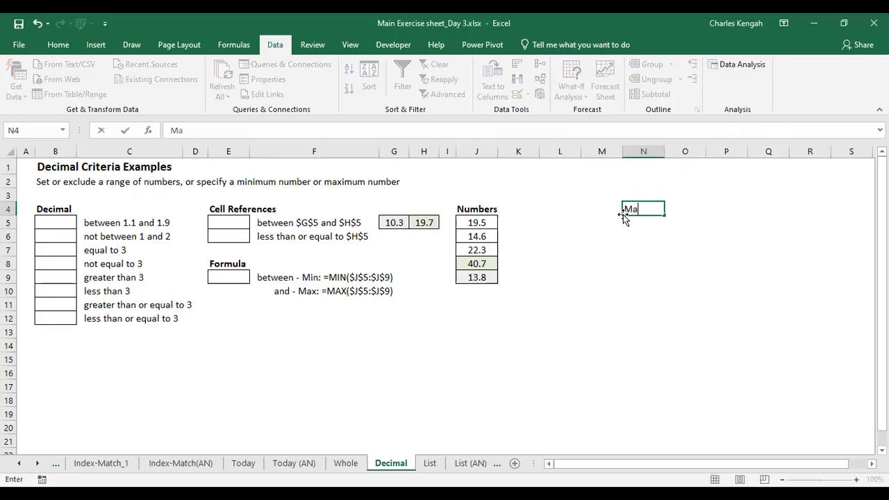
pyautogui.press('Return')
pyautogui.press('Up')
pyautogui.write('\\Mal')
pyautogui.press('BackSpace')
pyautogui.press('BackSpace')
pyautogui.press('BackSpace')
pyautogui.write('Male')
pyautogui.press('Return')
pyautogui.write('Female')
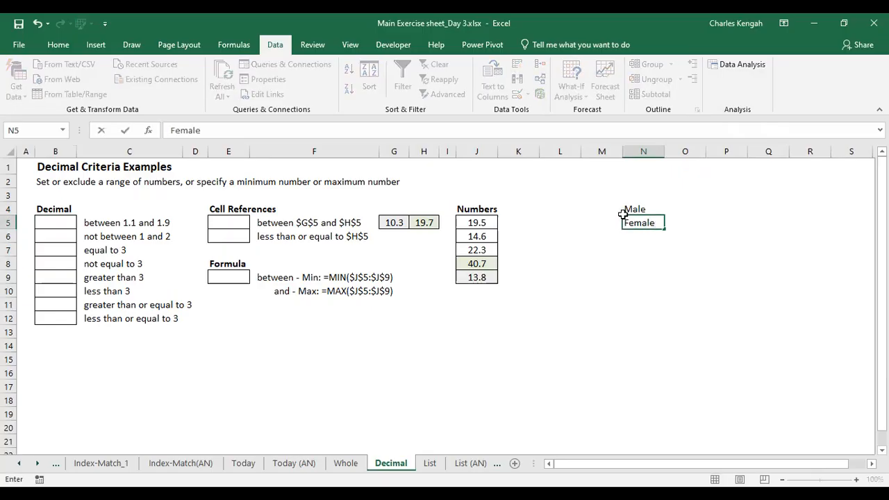
pyautogui.press('Return')
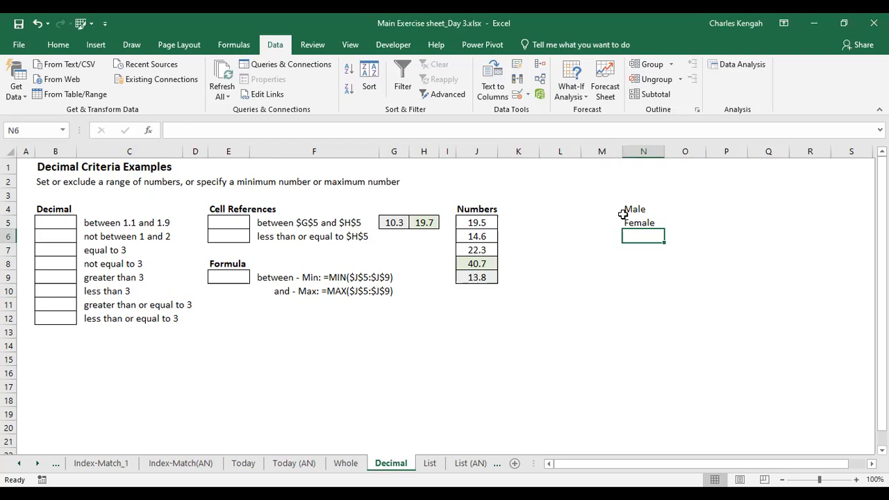
pyautogui.write('Others')
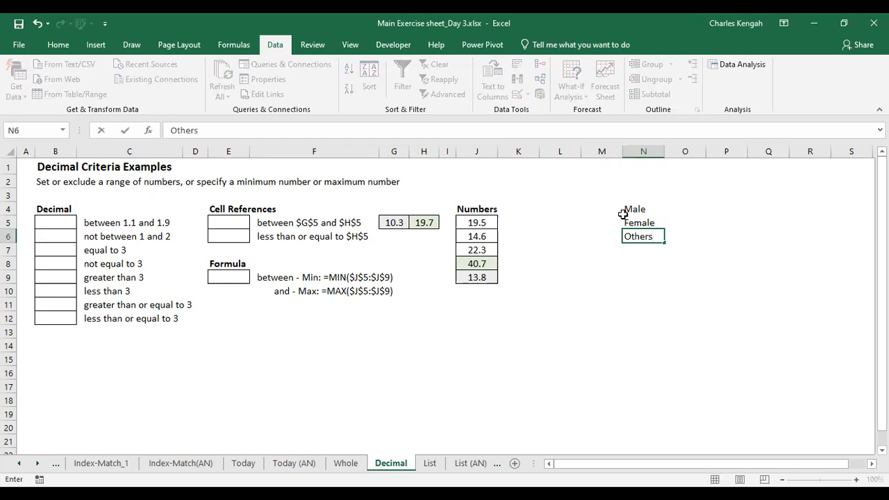
pyautogui.press('Return')
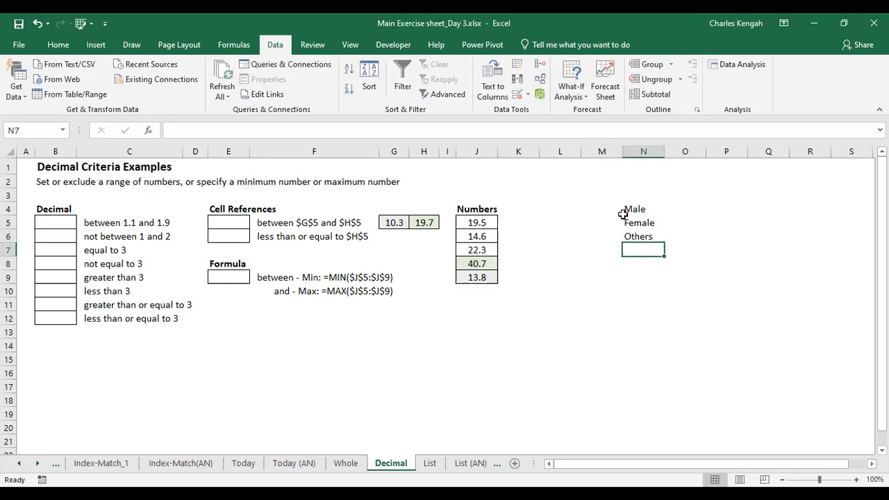
# Enter January in O4 and autofill the month names down to December in O15
pyautogui.click(695, 212)
pyautogui.write('January')
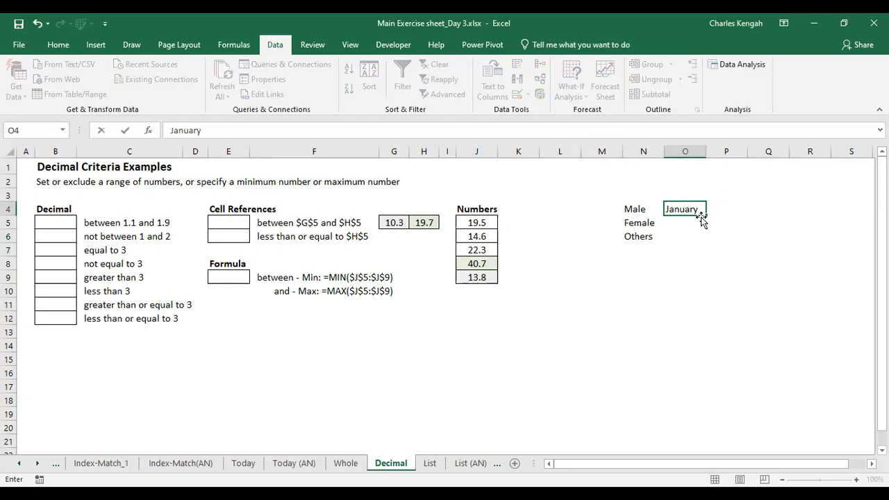
pyautogui.moveTo(705, 215); pyautogui.dragTo(705, 229)
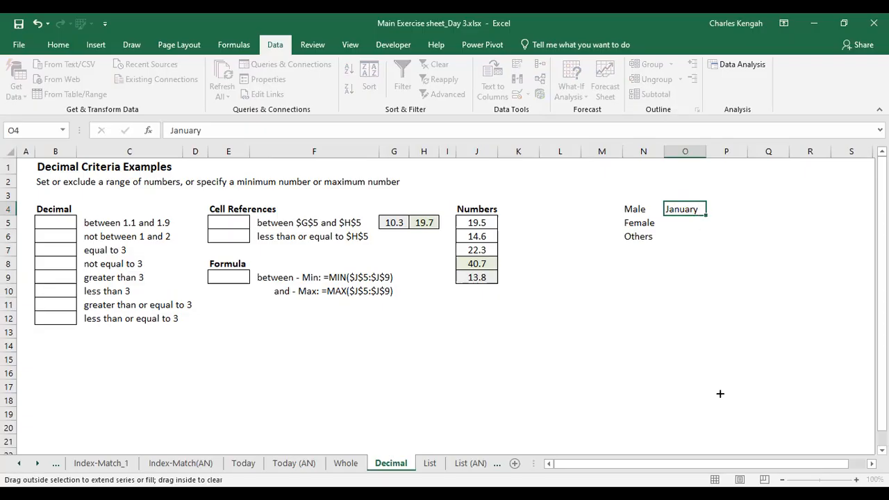
pyautogui.moveTo(720, 387); pyautogui.dragTo(721, 366)
pyautogui.click(799, 262)
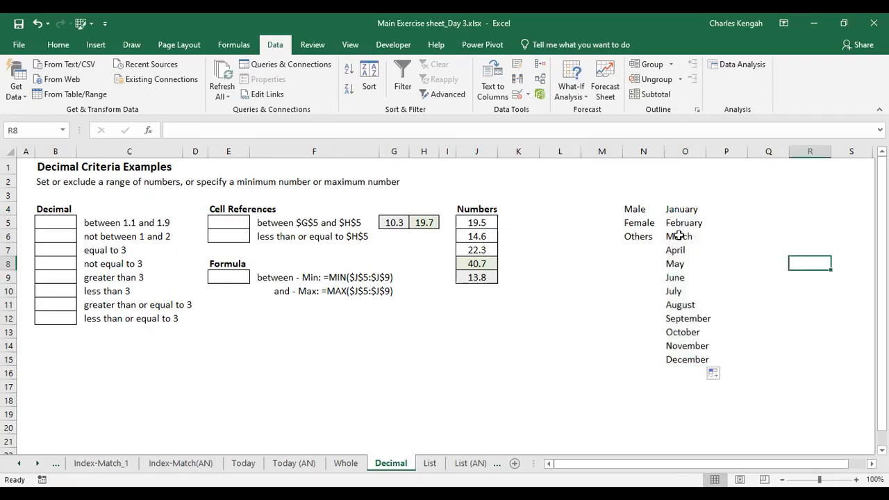
# Copy the gender and month entries from the Decimal sheet and paste them onto the List sheet starting at E13
pyautogui.click(55, 223)
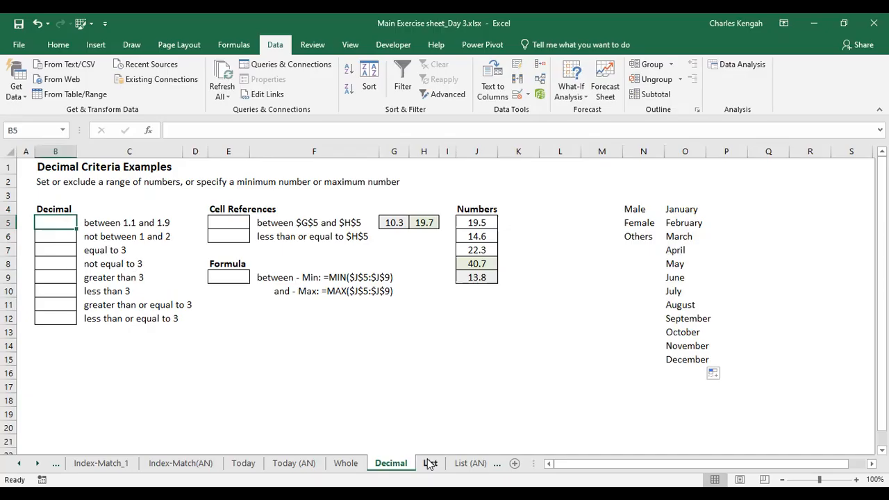
pyautogui.moveTo(617, 207); pyautogui.dragTo(718, 381)
pyautogui.hotkey('ctrl', 'c')
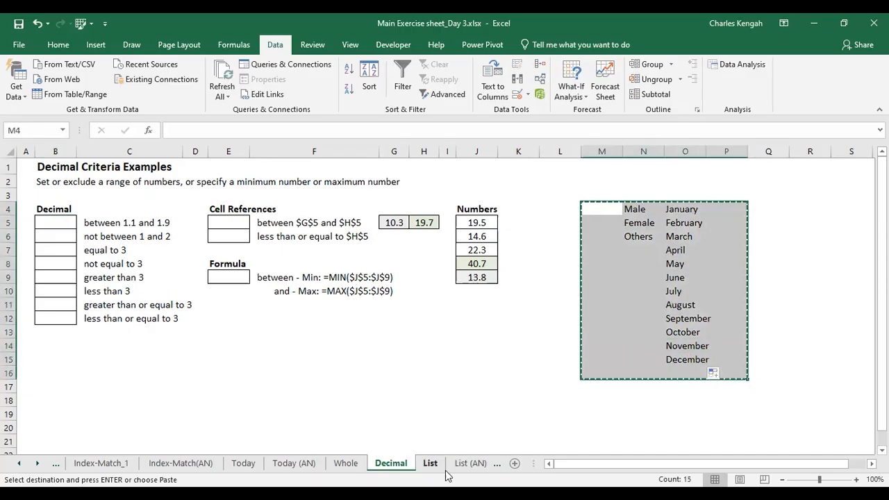
pyautogui.click(429, 463)
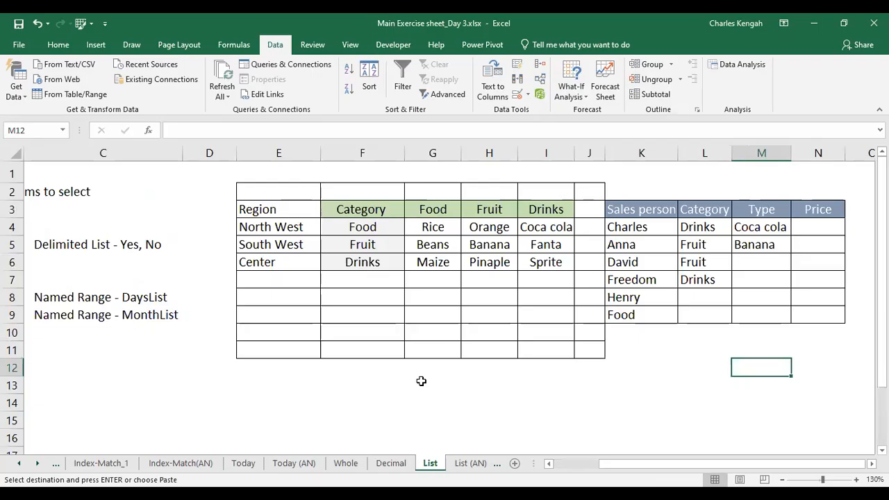
pyautogui.click(257, 390)
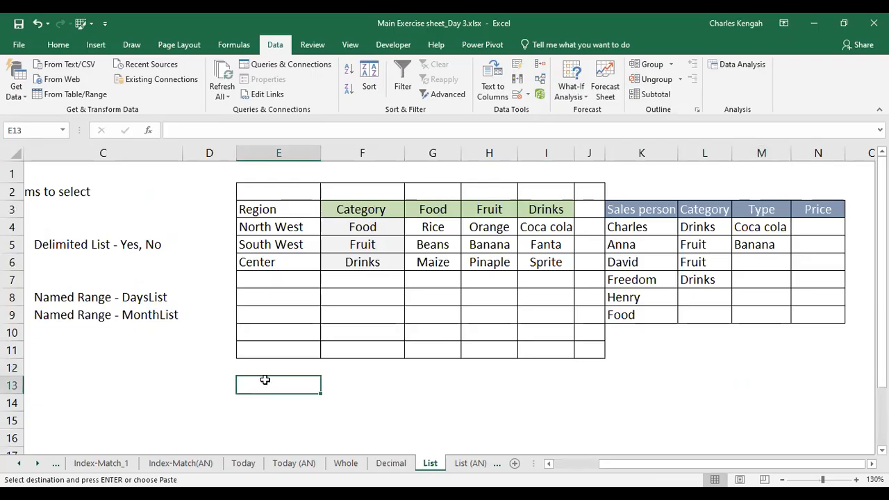
pyautogui.hotkey('ctrl', 'v')
pyautogui.click(566, 380)
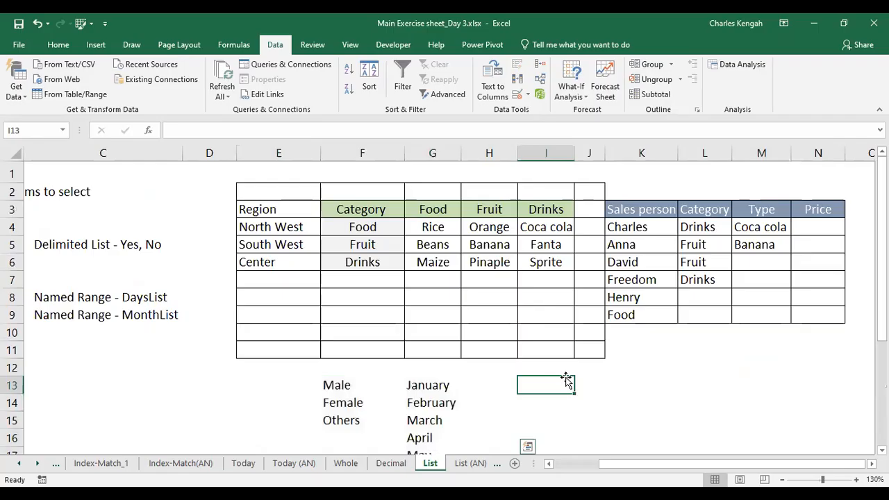
# Add the headers Sex in F12 and Months in G12 above the pasted lists
pyautogui.moveTo(345, 384); pyautogui.dragTo(344, 418)
pyautogui.moveTo(431, 384); pyautogui.dragTo(423, 436)
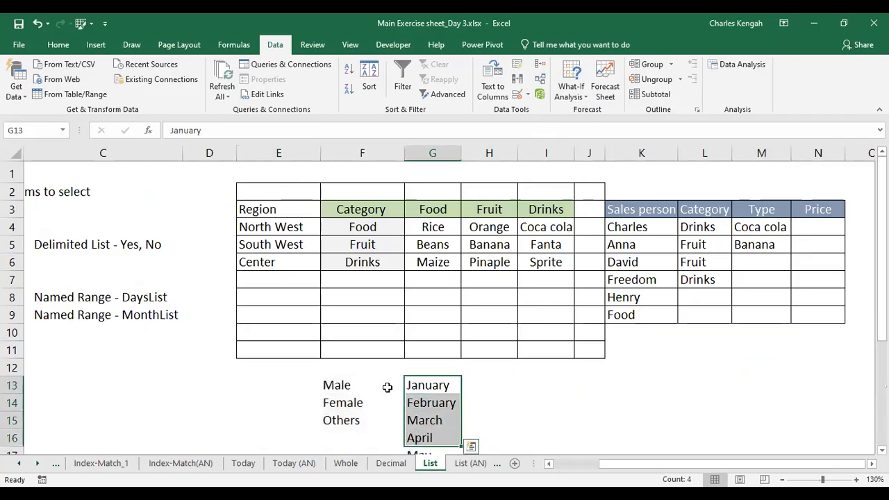
pyautogui.click(342, 368)
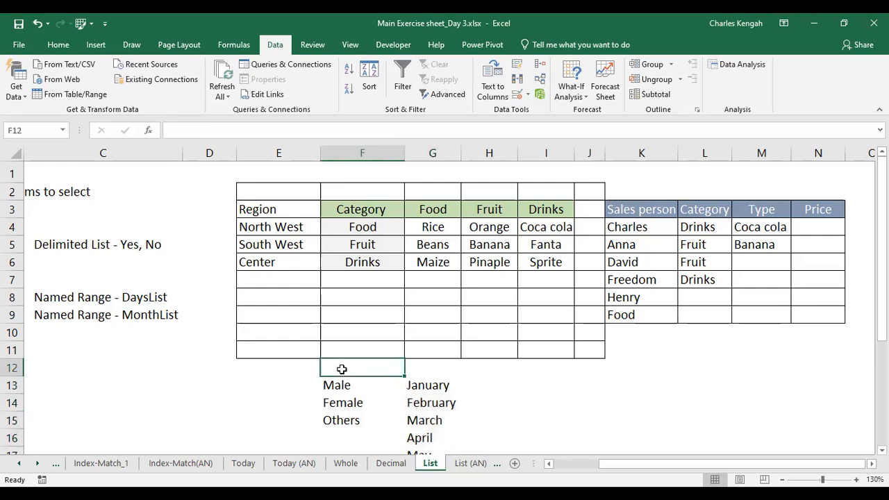
pyautogui.write('Sex')
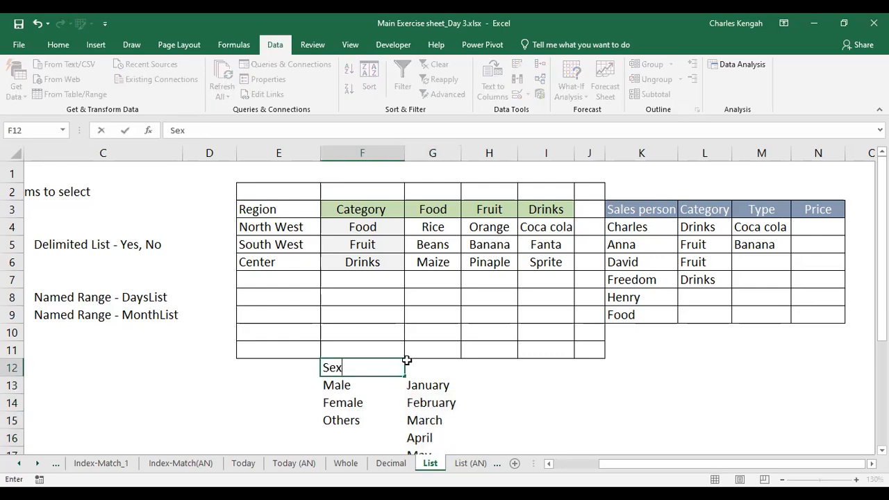
pyautogui.click(423, 368)
pyautogui.write('Month')
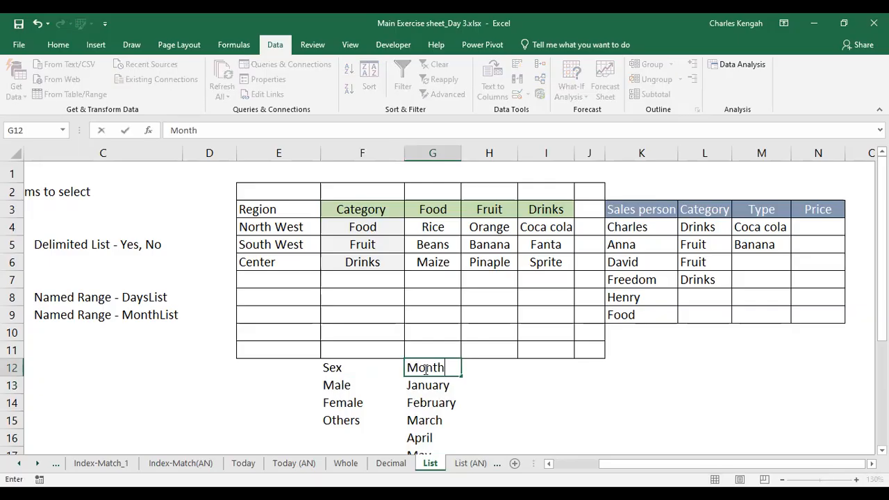
pyautogui.write('s')
# Delete the Male, Female and Others entries under the Sex header
pyautogui.click(340, 385)
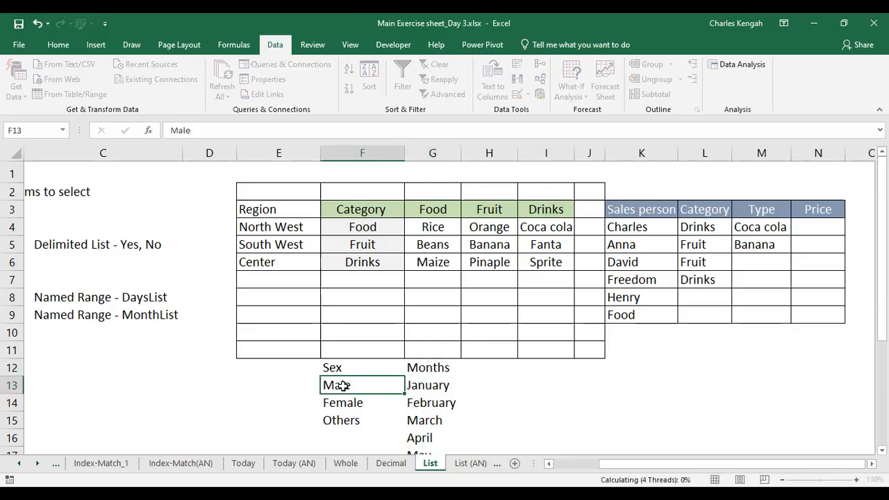
pyautogui.moveTo(337, 386); pyautogui.dragTo(342, 429)
pyautogui.press('Delete')
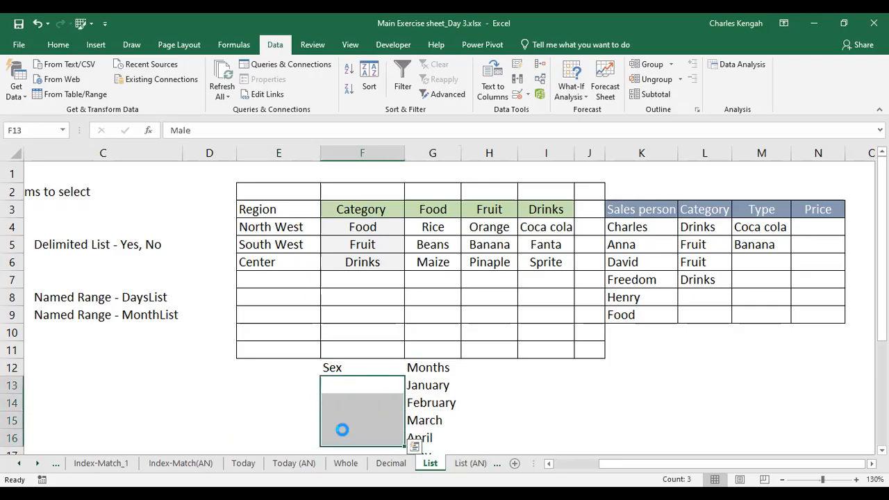
# Give the Sex and Months headers a light blue fill and borders
pyautogui.moveTo(329, 365); pyautogui.dragTo(412, 364)
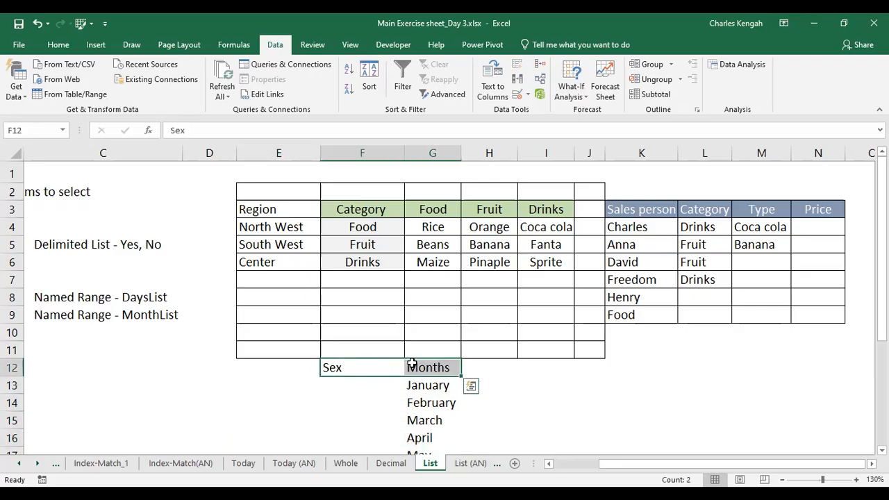
pyautogui.click(57, 46)
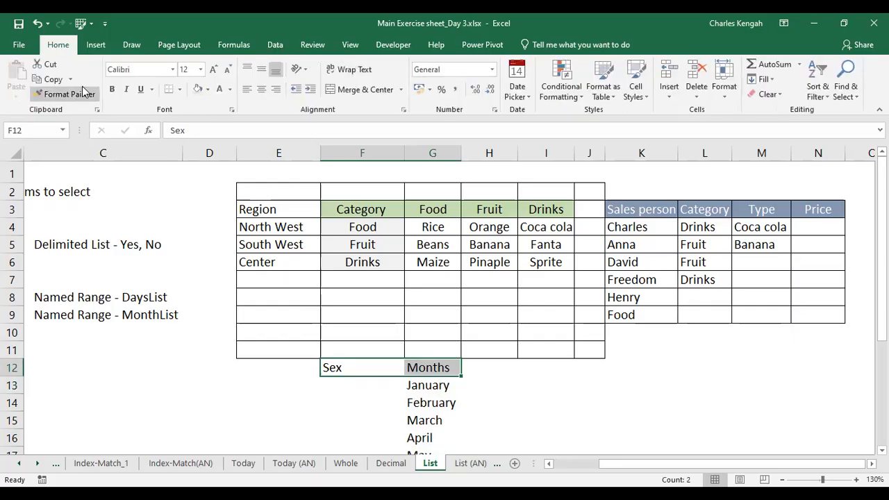
pyautogui.click(195, 93)
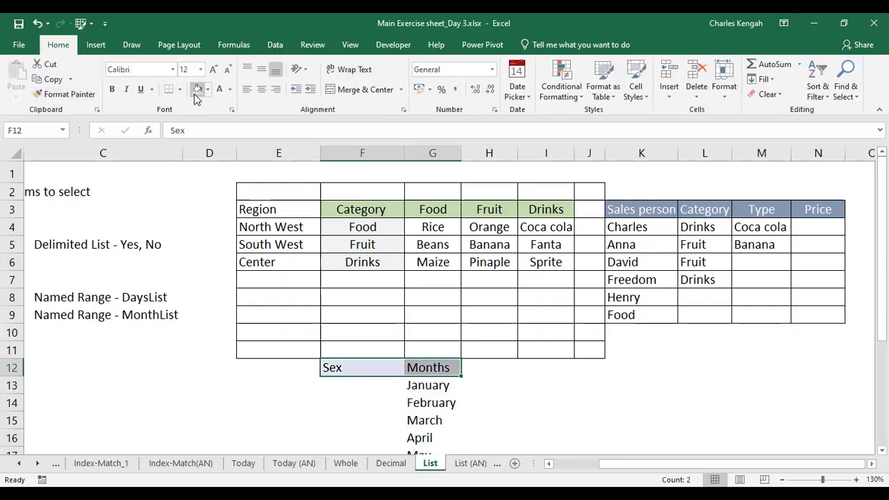
pyautogui.click(179, 94)
pyautogui.click(199, 199)
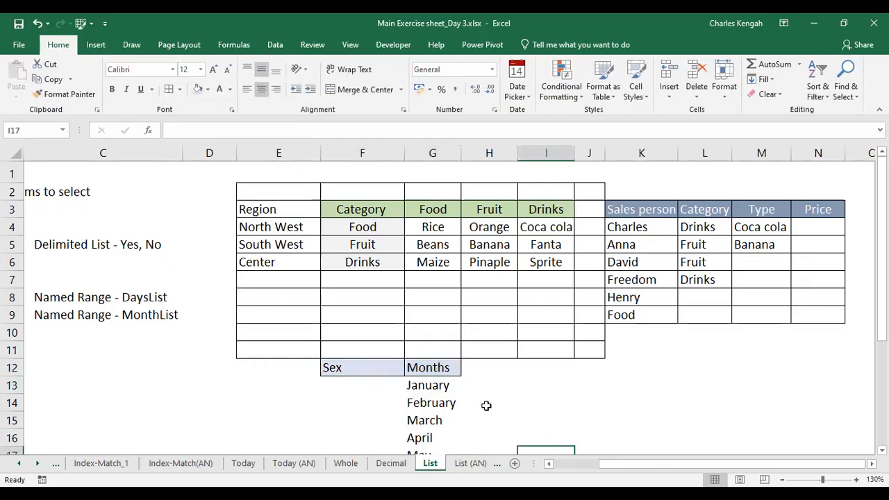
# Move the month names out to I12:I23, leaving the cell under Months empty
pyautogui.click(382, 370)
pyautogui.moveTo(364, 384); pyautogui.dragTo(434, 387)
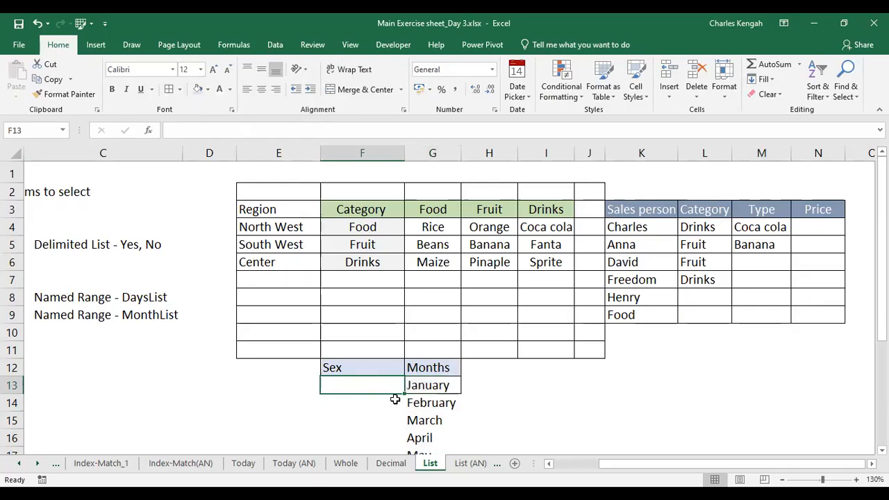
pyautogui.click(428, 385)
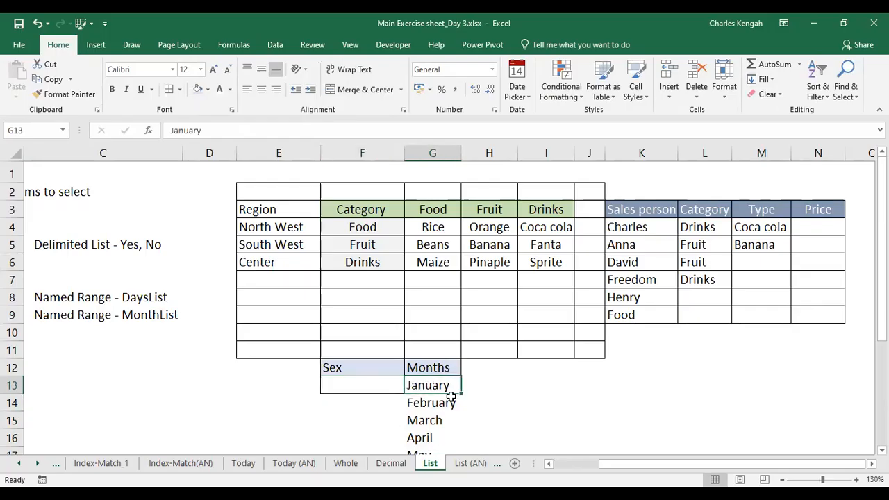
pyautogui.moveTo(431, 385); pyautogui.dragTo(430, 427)
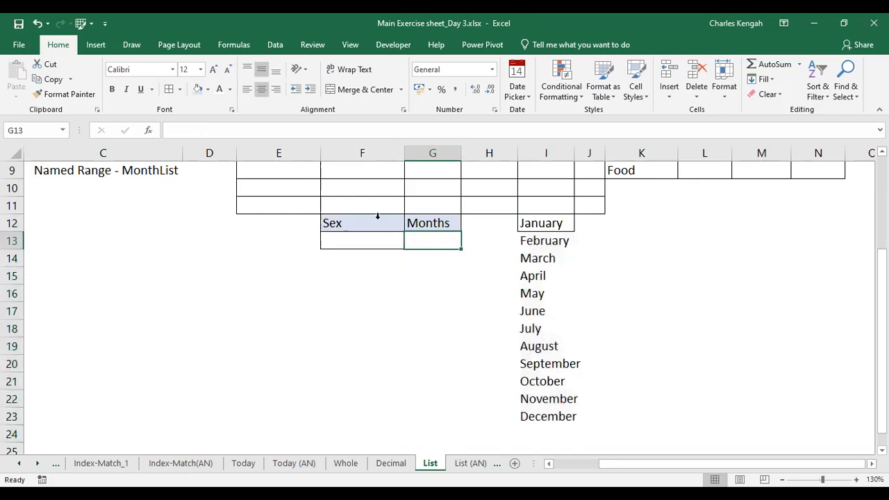
pyautogui.click(361, 313)
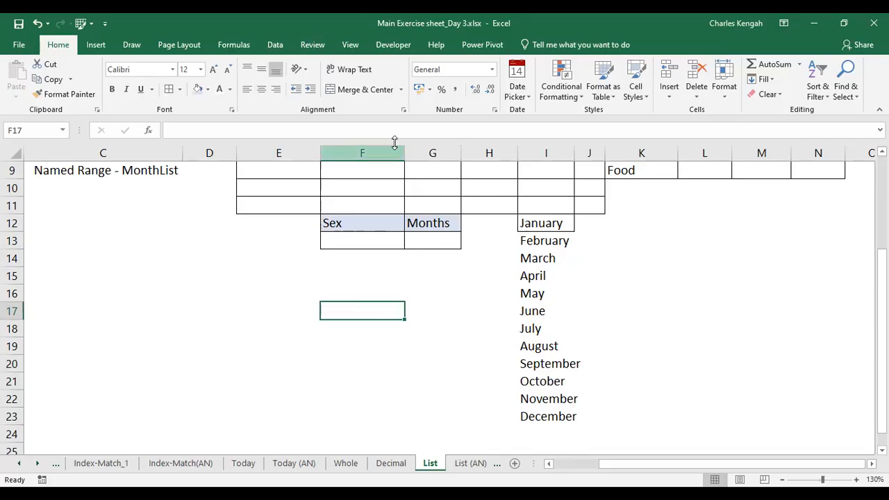
# Set up List data validation for G13 with the source range =$I$12:$I$23
pyautogui.click(425, 241)
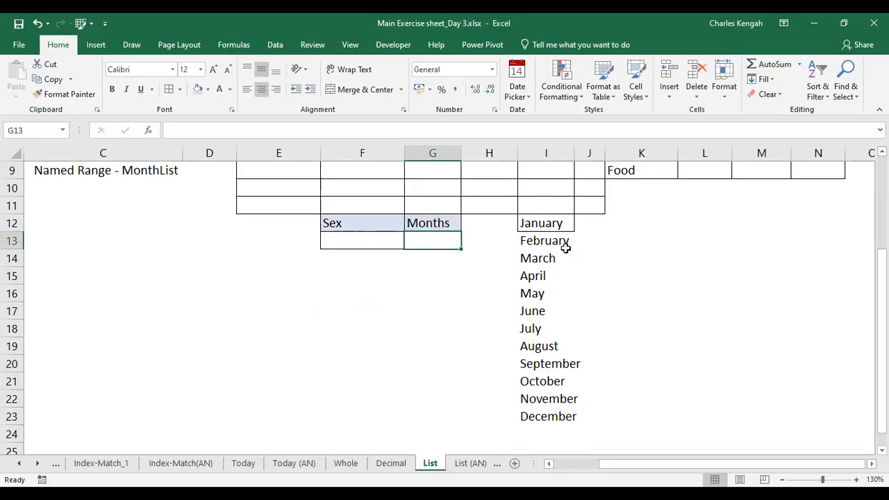
pyautogui.click(275, 46)
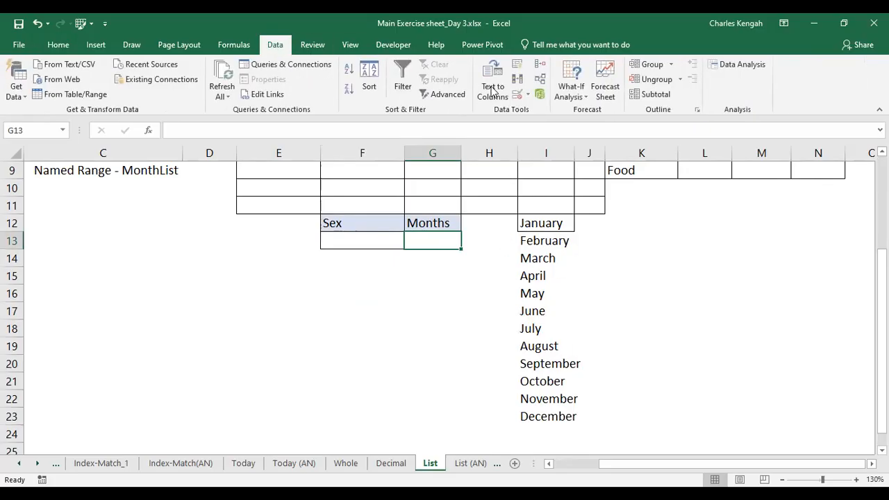
pyautogui.click(518, 92)
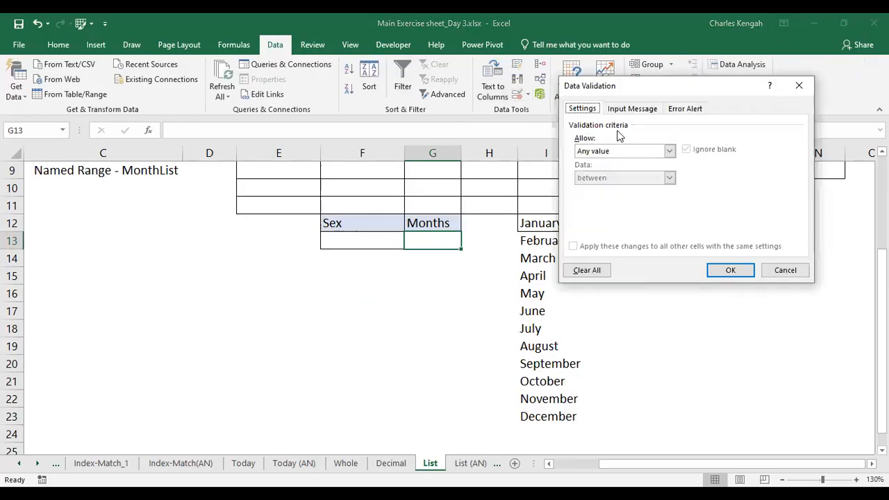
pyautogui.click(641, 156)
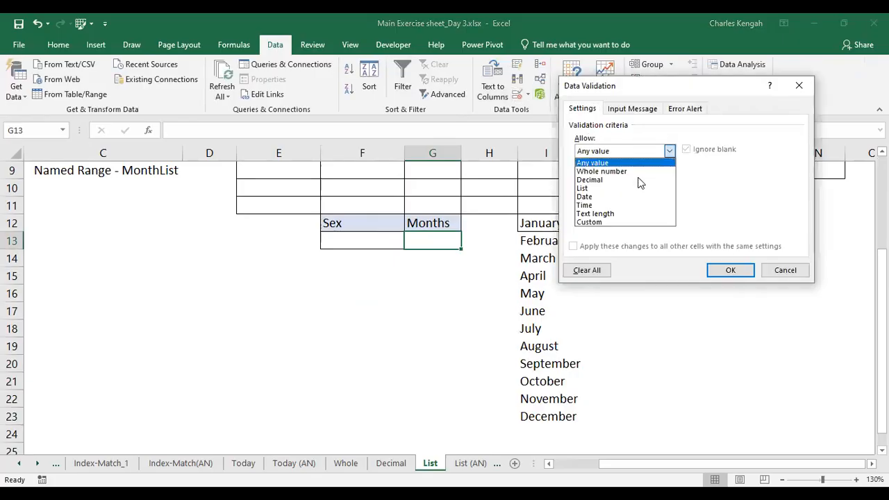
pyautogui.click(625, 188)
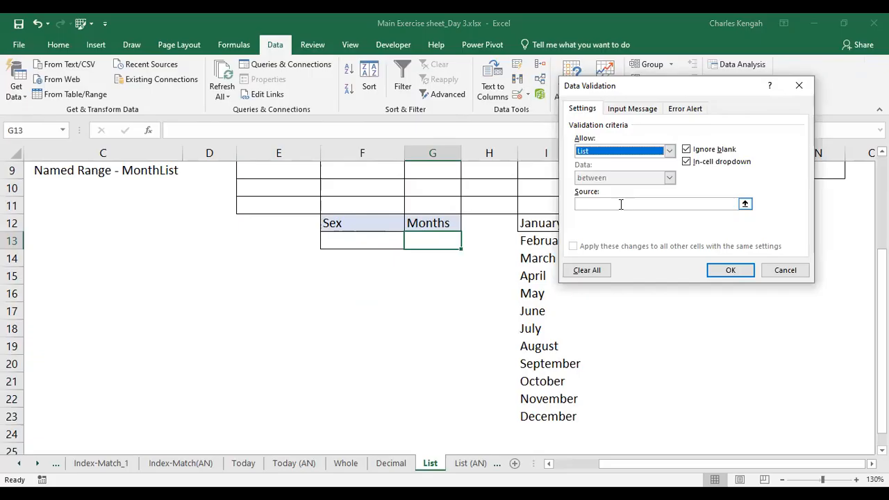
pyautogui.click(618, 204)
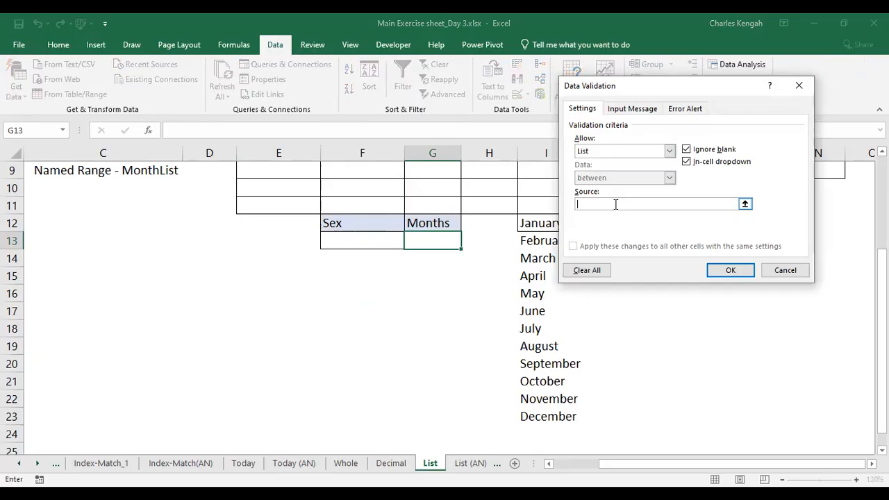
pyautogui.click(529, 225)
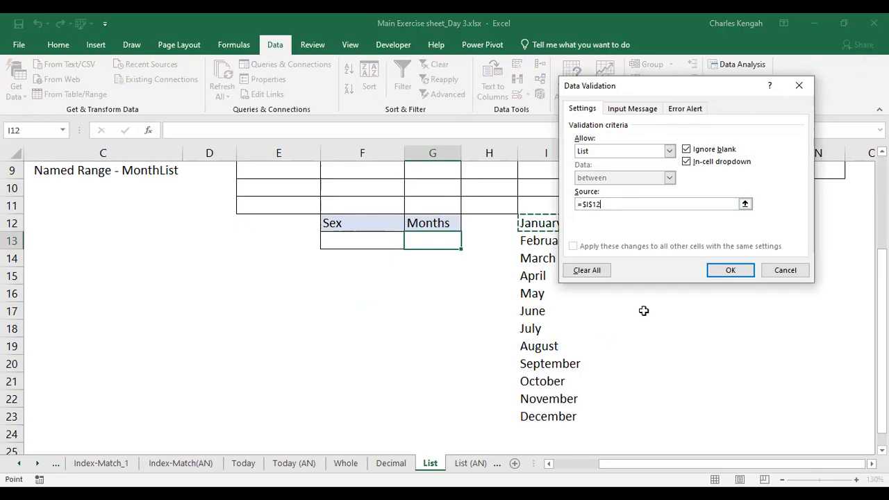
pyautogui.hotkey('ctrl', 'shift', 'Down')
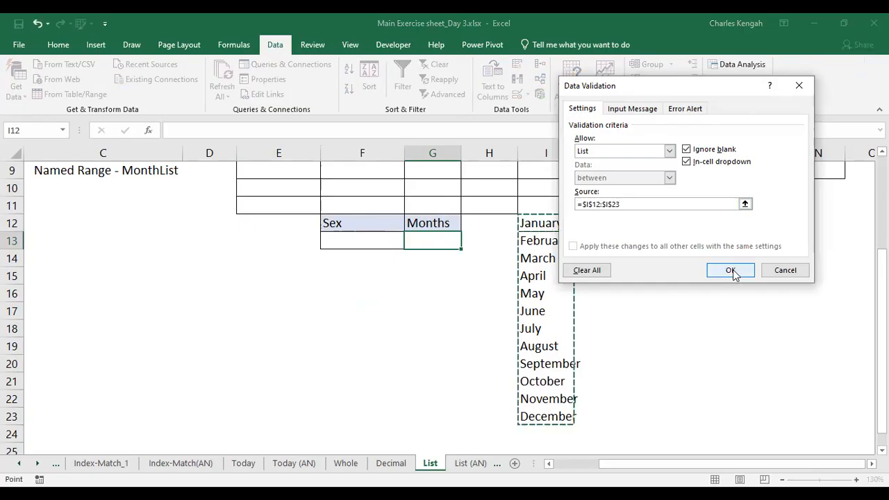
pyautogui.press('F4')
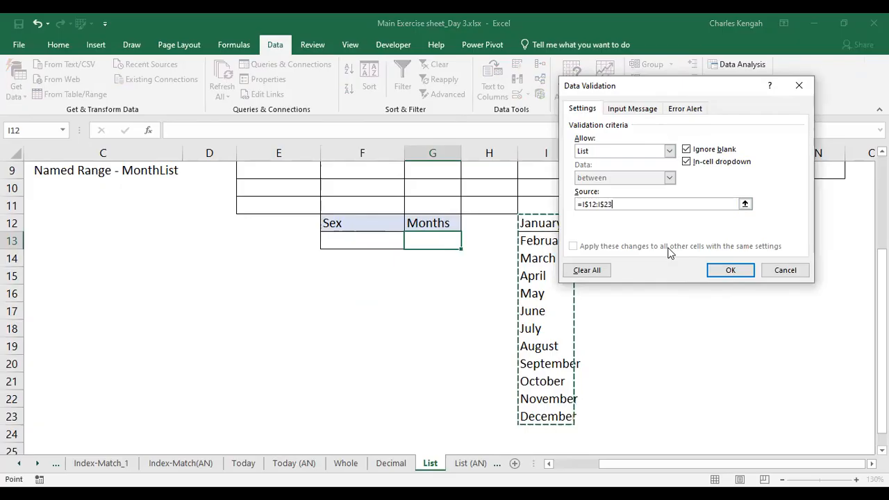
pyautogui.press('F4')
pyautogui.press('F4')
pyautogui.press('F4')
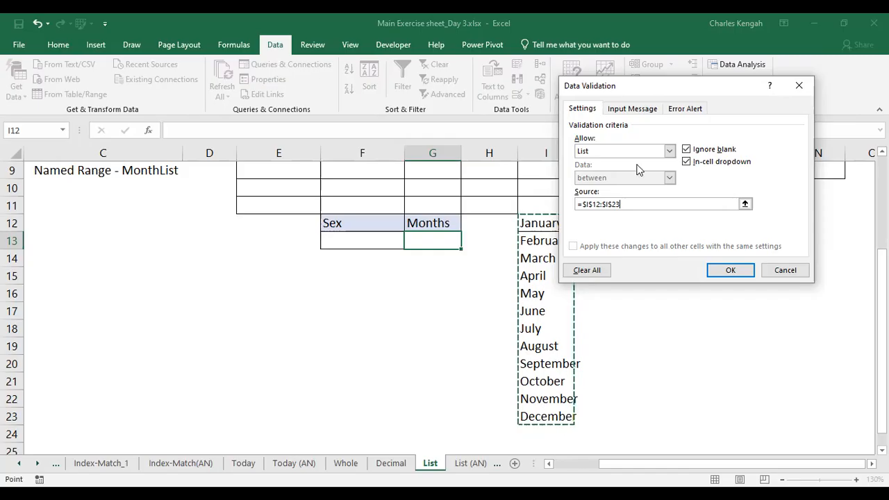
# Confirm the List validation and pick June from G13's new month dropdown
pyautogui.click(712, 264)
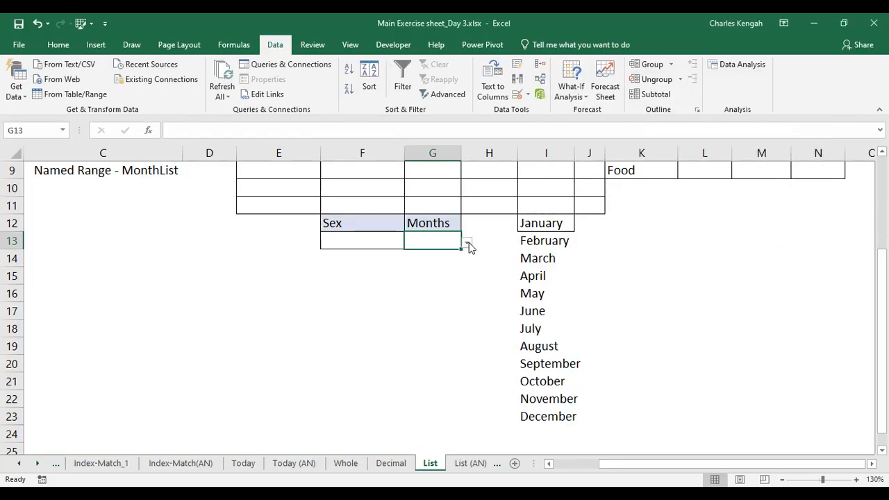
pyautogui.click(468, 243)
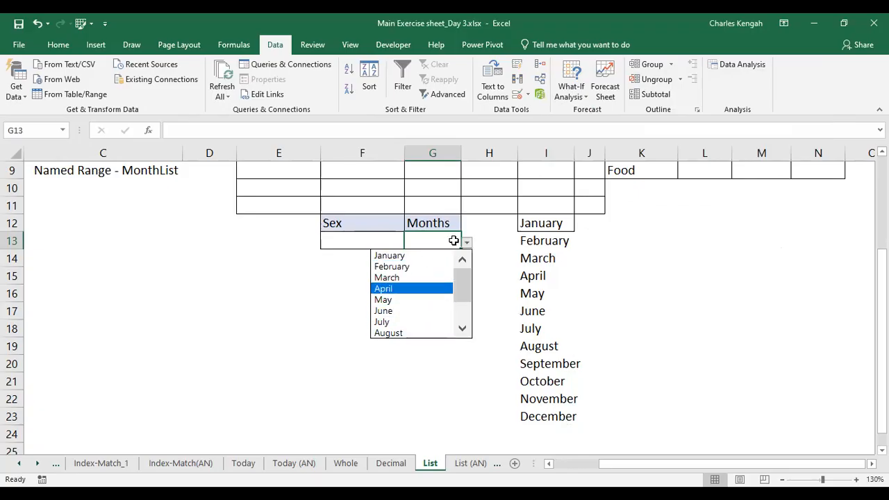
pyautogui.click(387, 277)
pyautogui.click(467, 242)
pyautogui.click(400, 288)
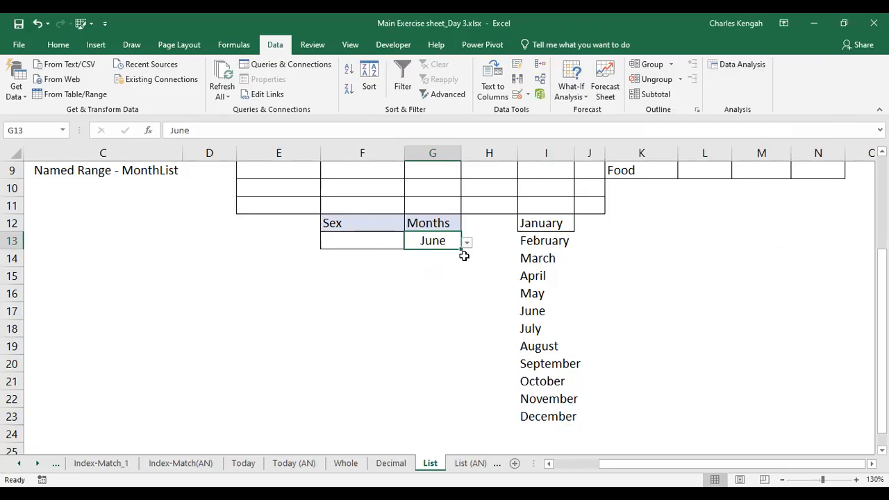
# Clear the month names from I13:I23 and open G13's dropdown to check its list
pyautogui.moveTo(545, 241); pyautogui.dragTo(550, 425)
pyautogui.press('Delete')
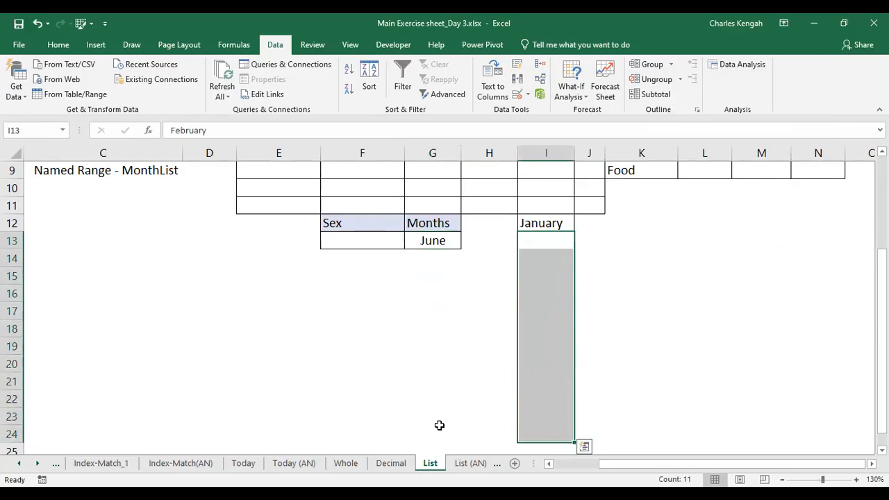
pyautogui.click(422, 238)
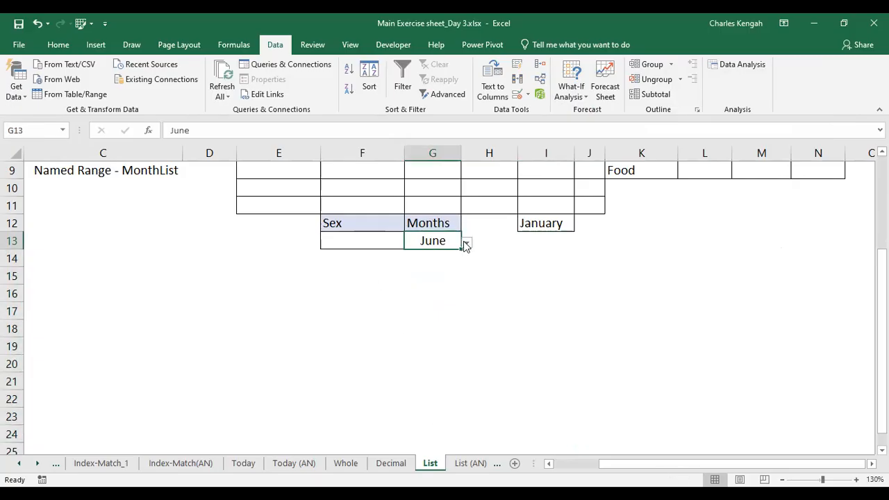
pyautogui.click(466, 241)
# Clear January from I12 and open G13's dropdown again to check the emptied list
pyautogui.click(538, 222)
pyautogui.click(538, 223)
pyautogui.press('Delete')
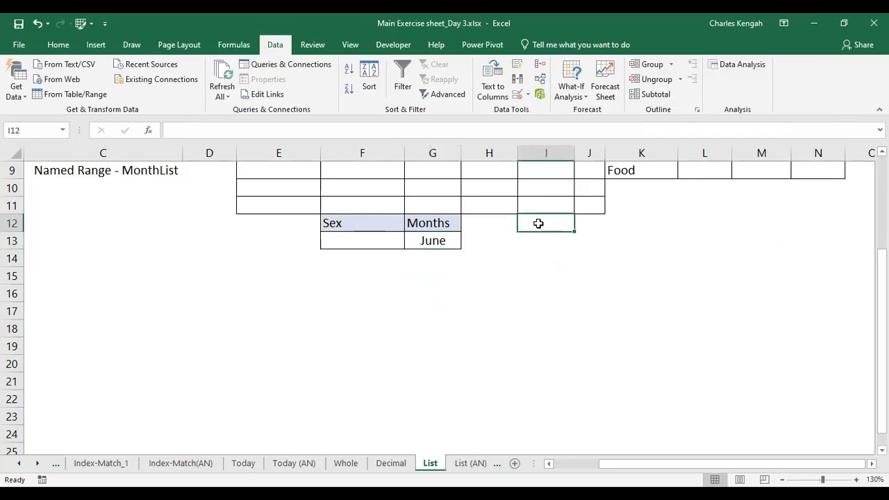
pyautogui.click(430, 240)
pyautogui.click(466, 242)
pyautogui.click(468, 244)
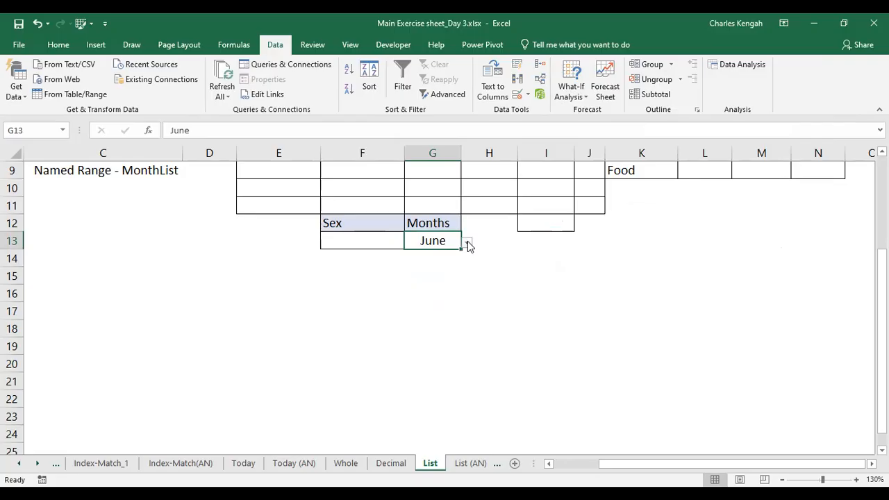
pyautogui.click(467, 243)
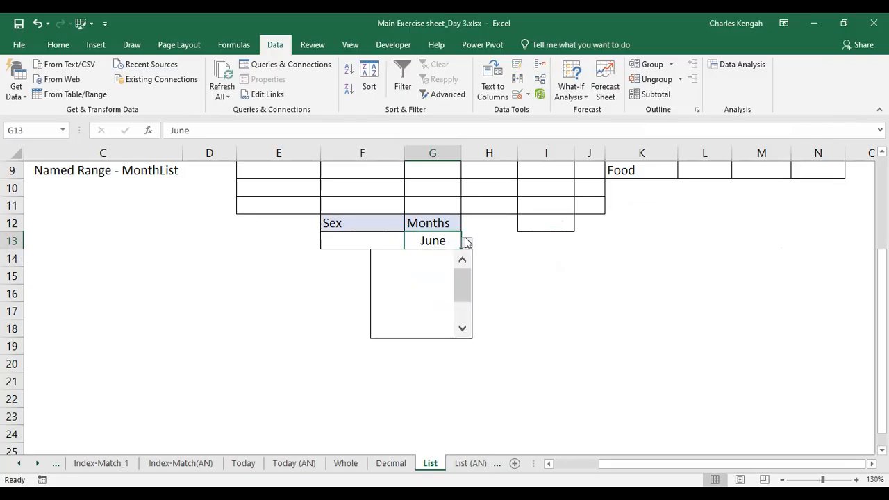
pyautogui.click(451, 241)
pyautogui.click(558, 229)
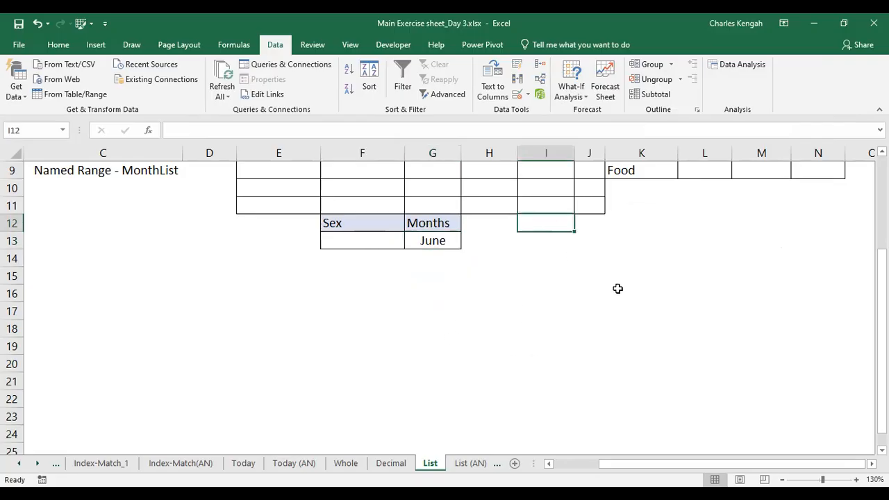
# Insert a new worksheet and rename it Dropdown list
pyautogui.click(514, 463)
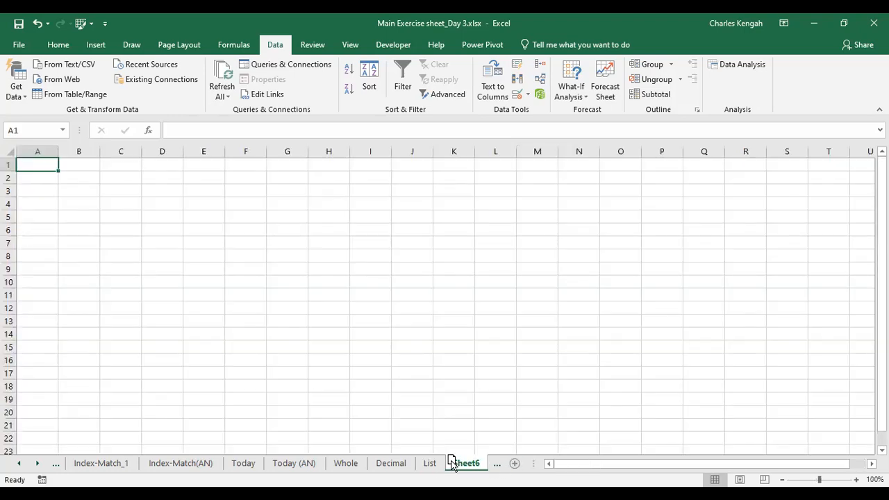
pyautogui.click(165, 176)
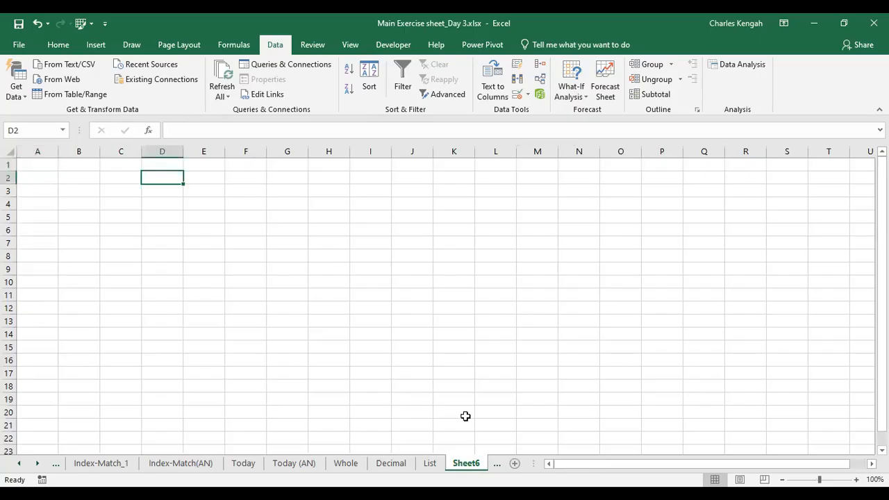
pyautogui.doubleClick(478, 466)
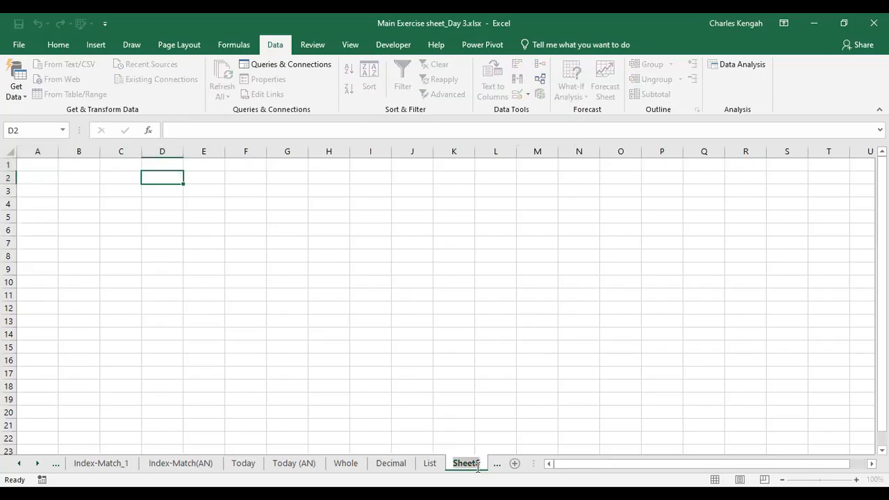
pyautogui.write('Drop')
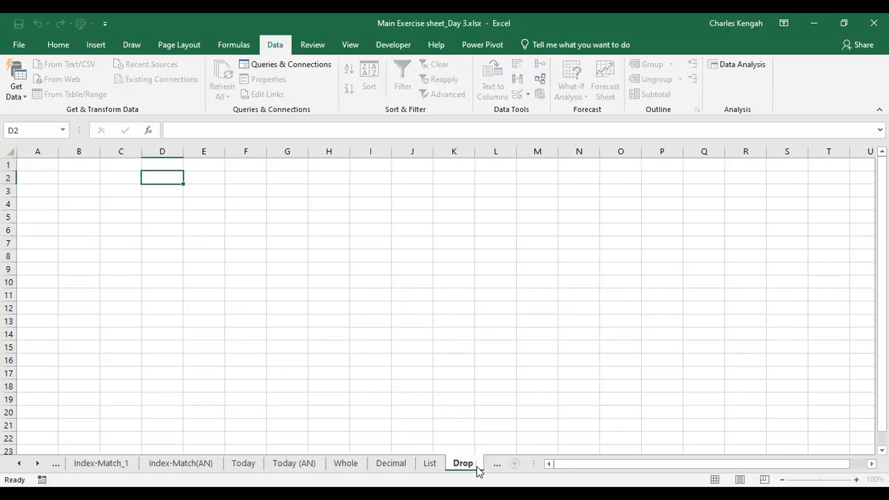
pyautogui.write('down')
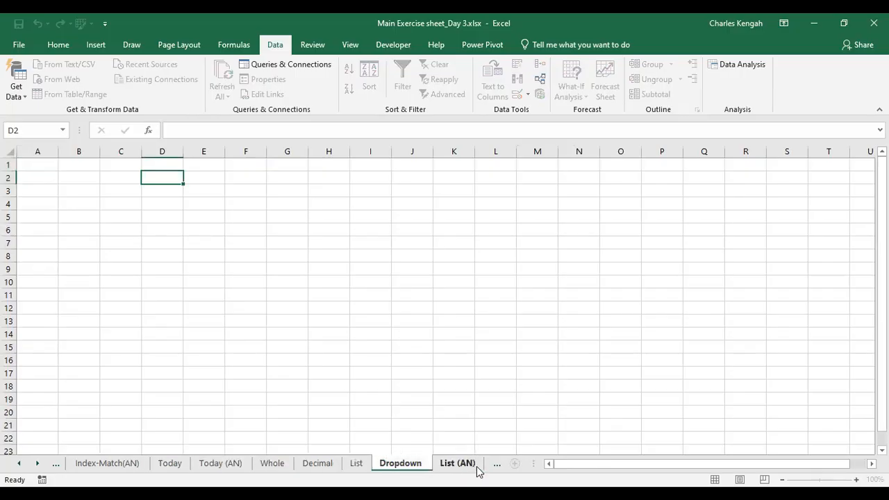
pyautogui.write(' list')
pyautogui.click(526, 246)
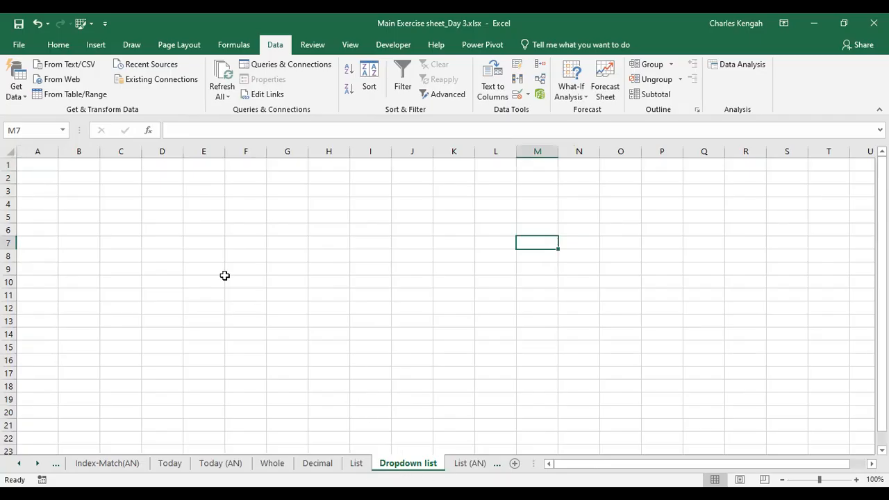
# Enter January in C2 and fill it down through C13 to list all twelve months
pyautogui.click(105, 177)
pyautogui.write('Januaru')
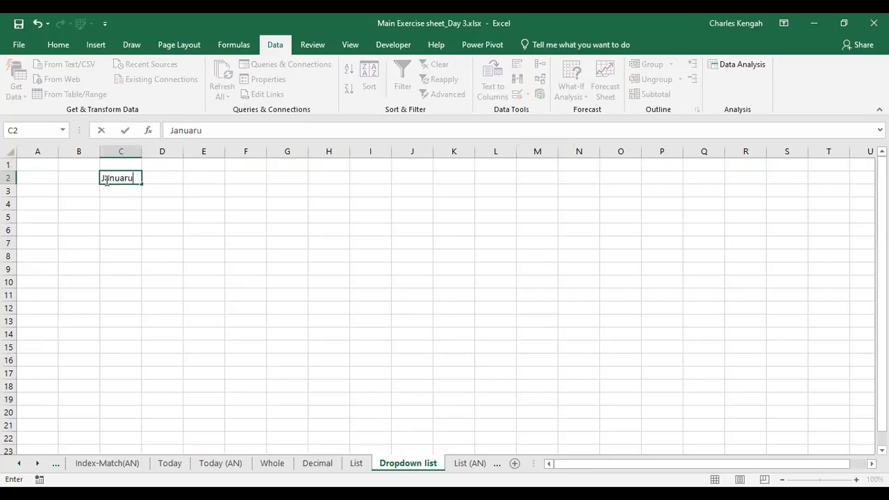
pyautogui.press('BackSpace')
pyautogui.write('y')
pyautogui.moveTo(142, 183); pyautogui.dragTo(143, 203)
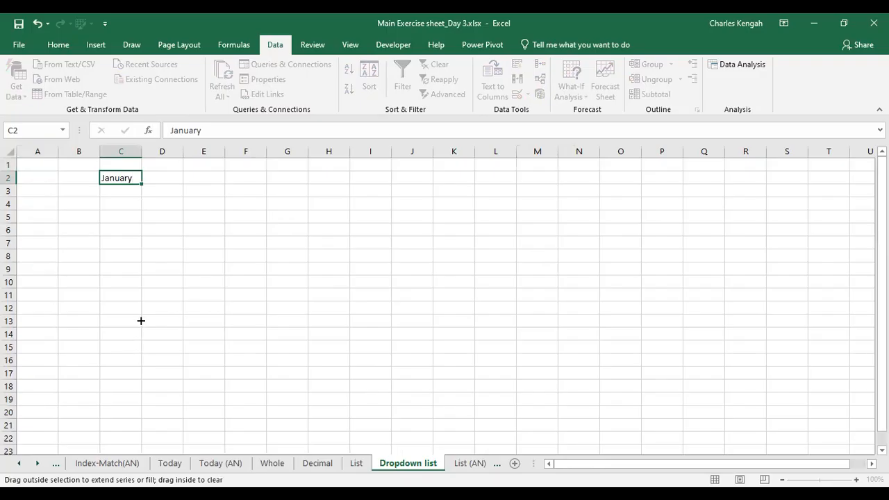
pyautogui.moveTo(139, 331); pyautogui.dragTo(139, 323)
pyautogui.click(287, 295)
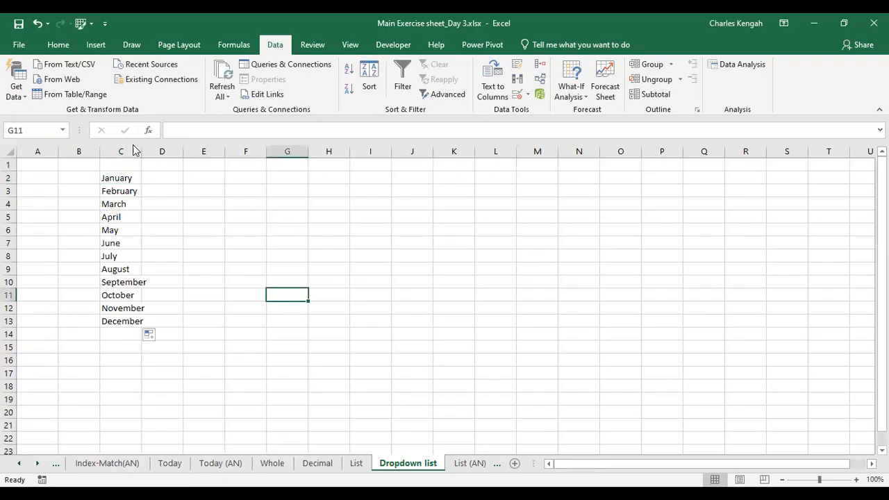
# Clear G13's entry and remove its validation by setting Allow back to Any value
pyautogui.click(356, 463)
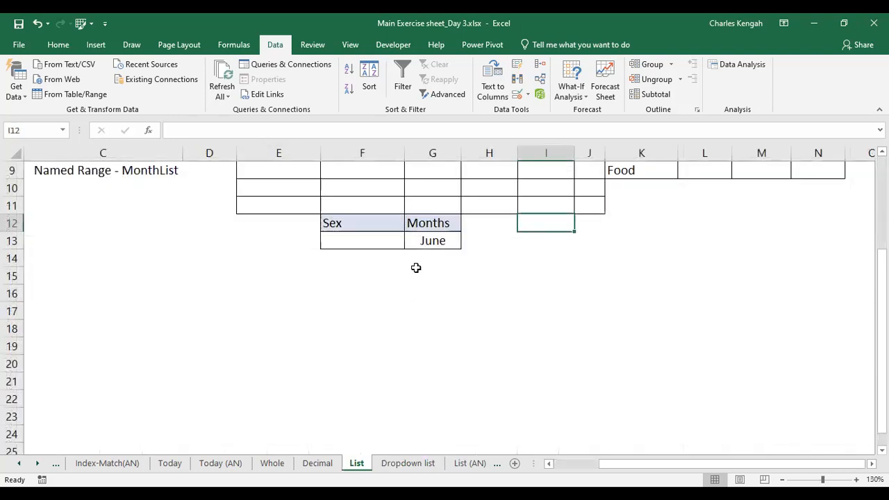
pyautogui.click(434, 240)
pyautogui.press('Delete')
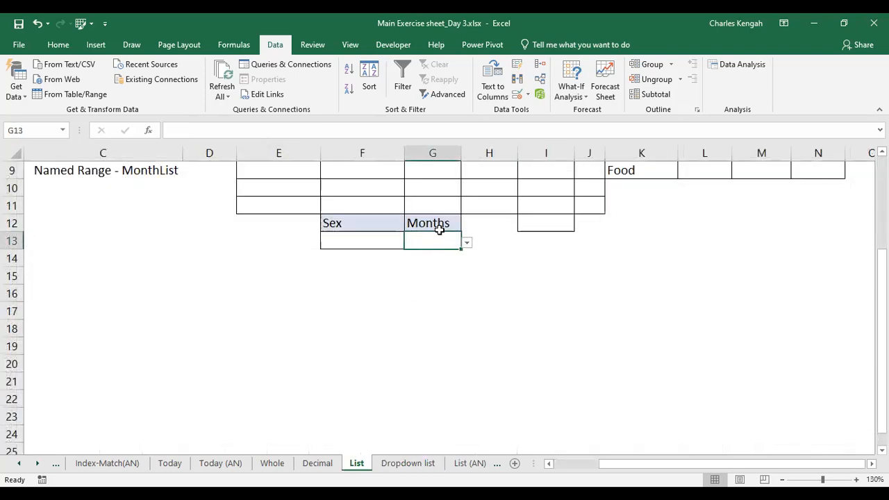
pyautogui.click(520, 94)
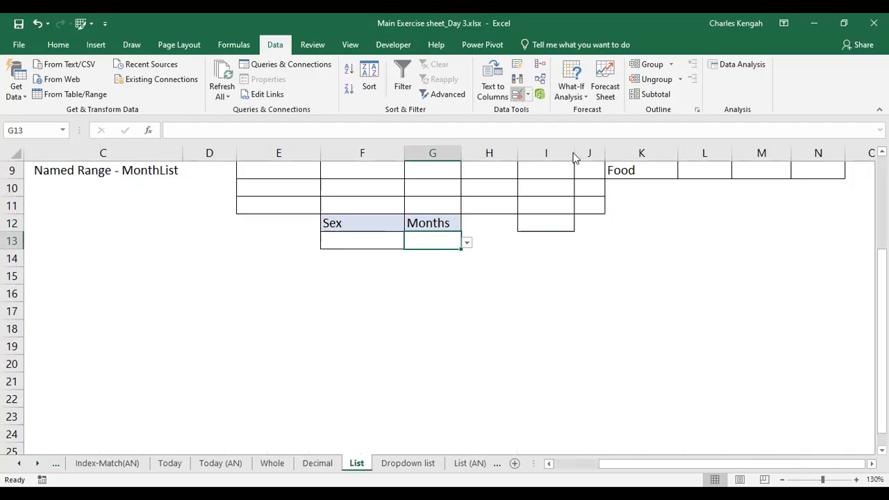
pyautogui.moveTo(624, 205); pyautogui.dragTo(531, 204)
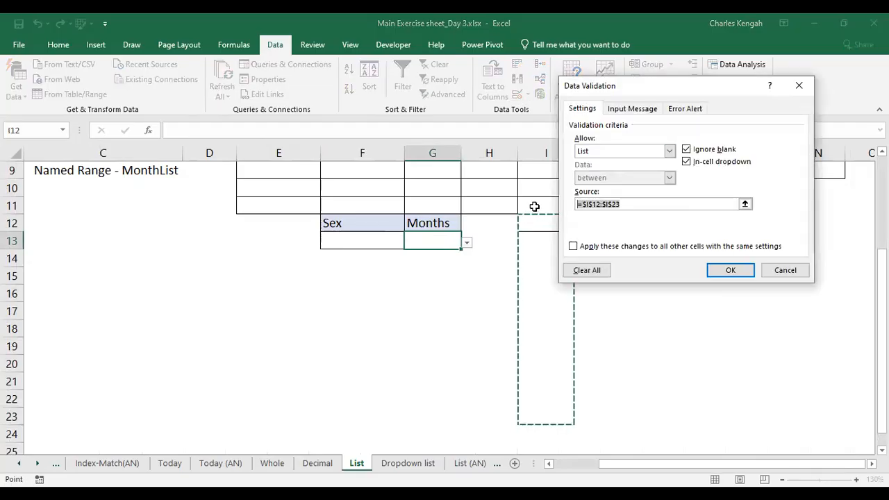
pyautogui.press('BackSpace')
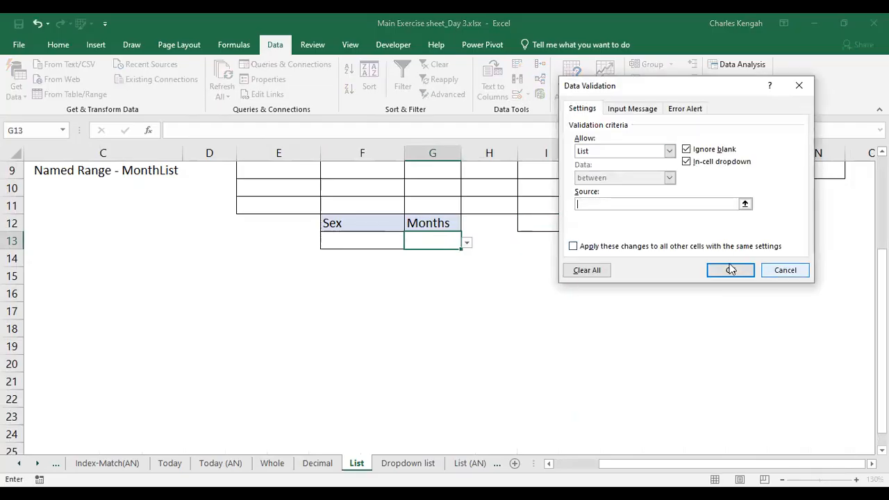
pyautogui.click(632, 151)
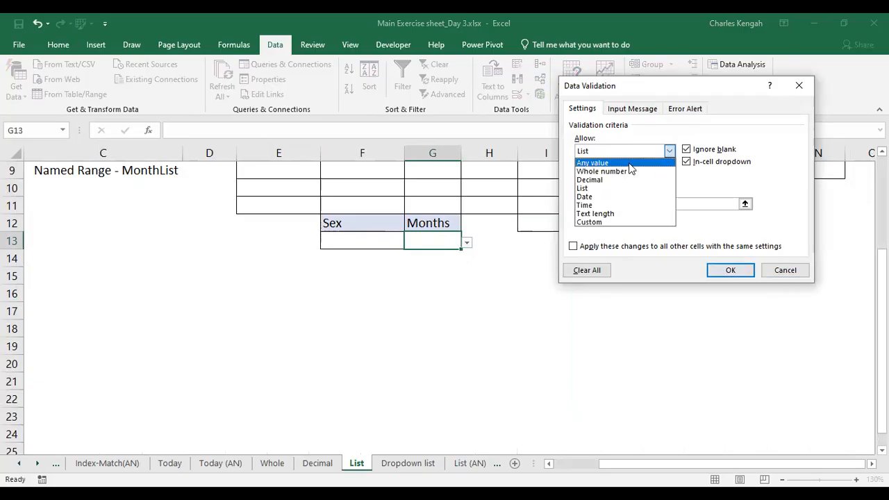
pyautogui.click(628, 161)
pyautogui.press('Return')
# Set up List validation for G13 sourced from the month names in column C of the Dropdown list sheet
pyautogui.moveTo(343, 224); pyautogui.dragTo(426, 242)
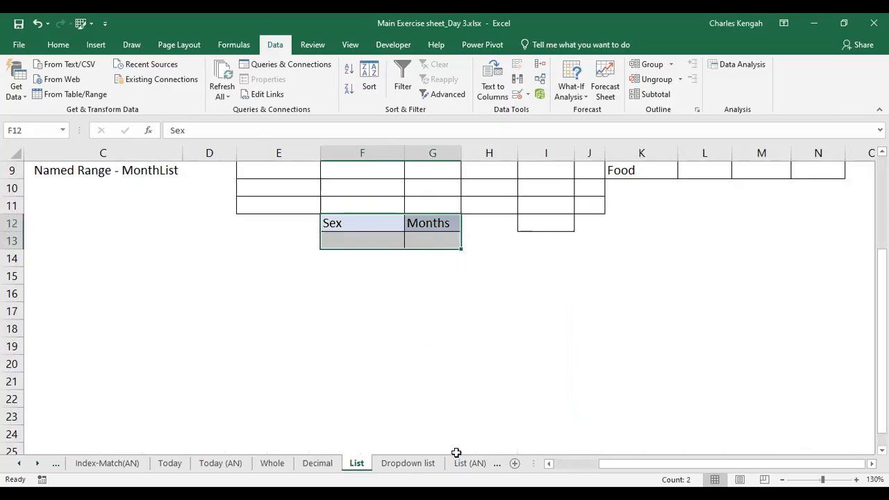
pyautogui.click(412, 464)
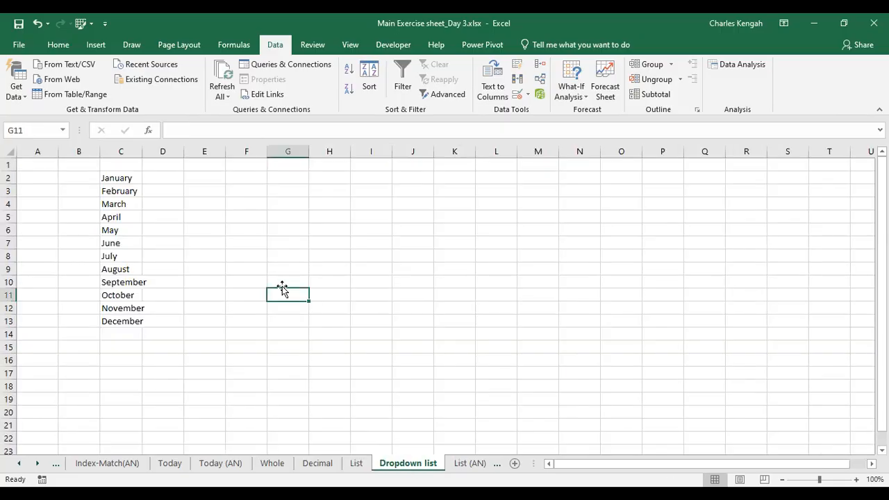
pyautogui.click(356, 463)
pyautogui.click(430, 237)
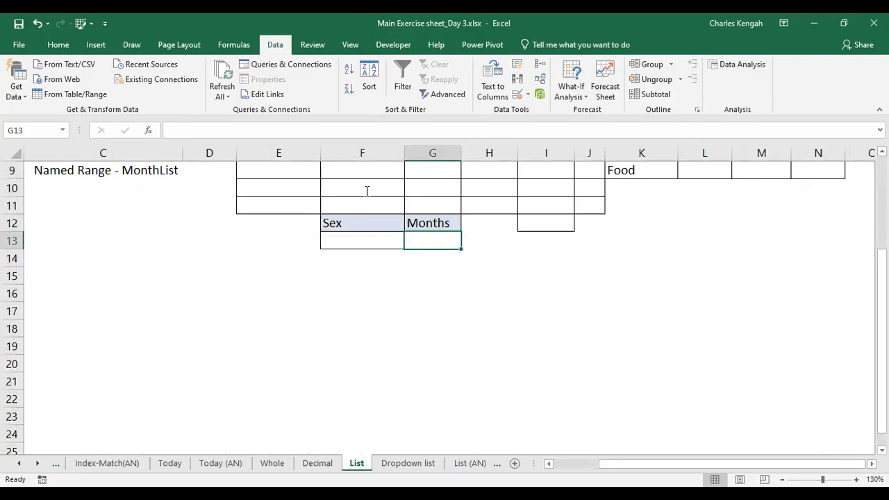
pyautogui.click(517, 96)
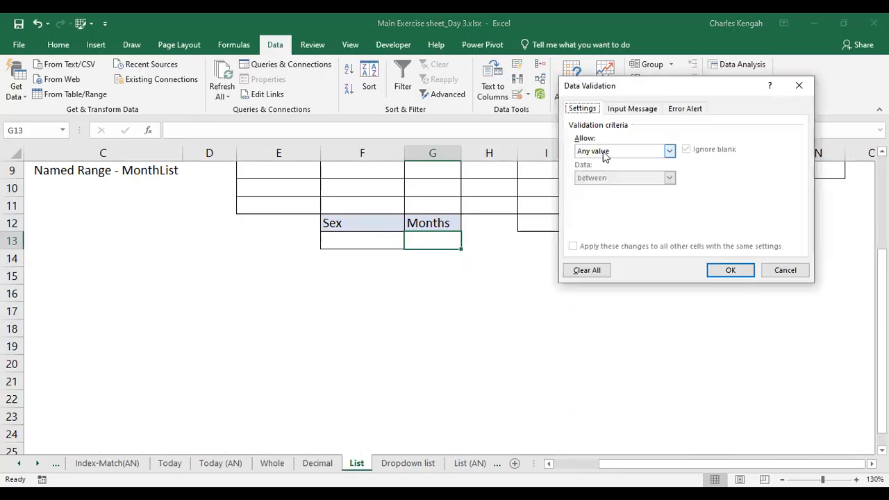
pyautogui.click(606, 151)
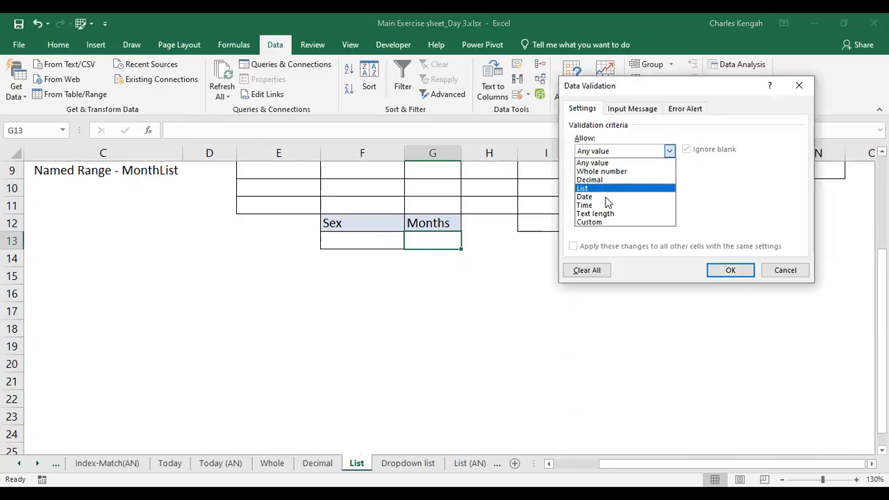
pyautogui.click(606, 189)
pyautogui.click(608, 201)
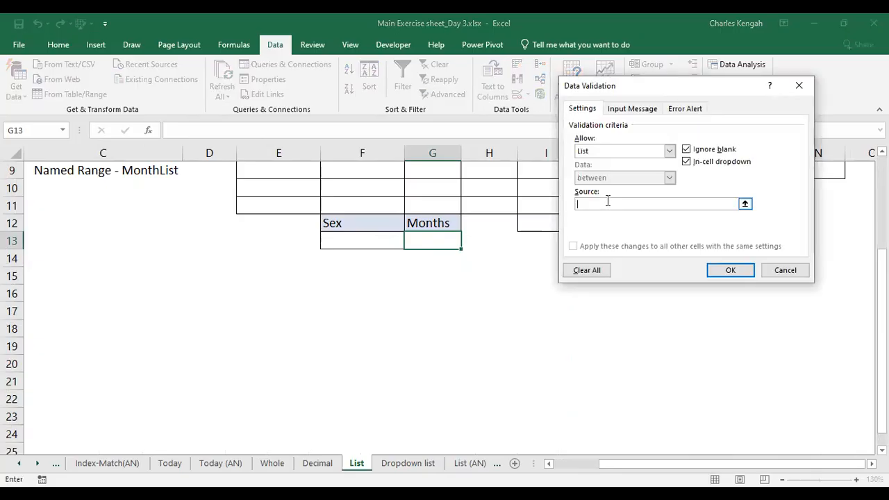
pyautogui.click(420, 463)
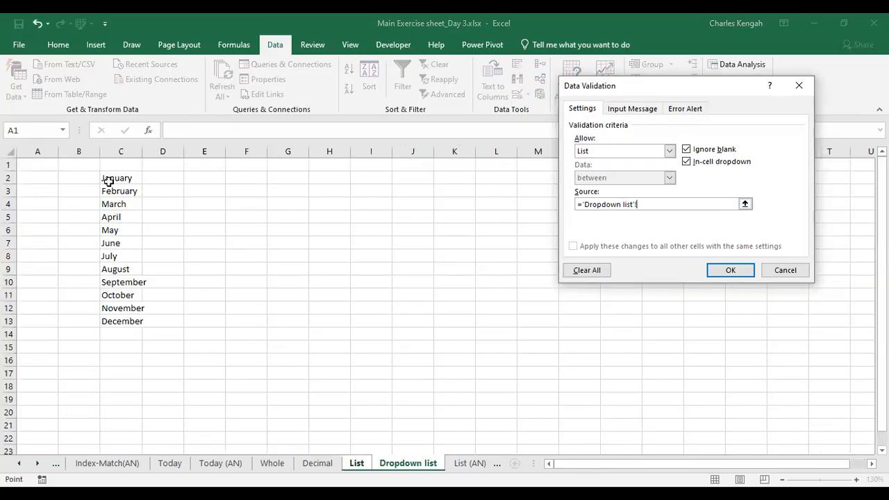
pyautogui.click(112, 178)
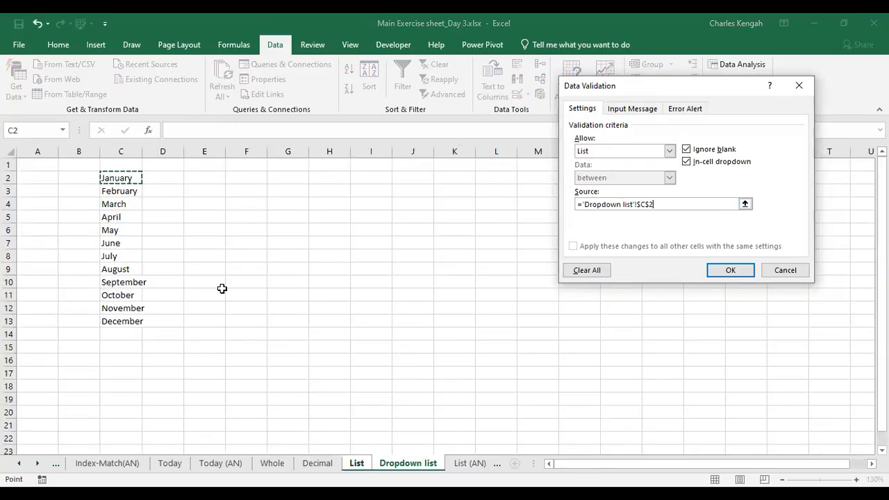
pyautogui.click(715, 273)
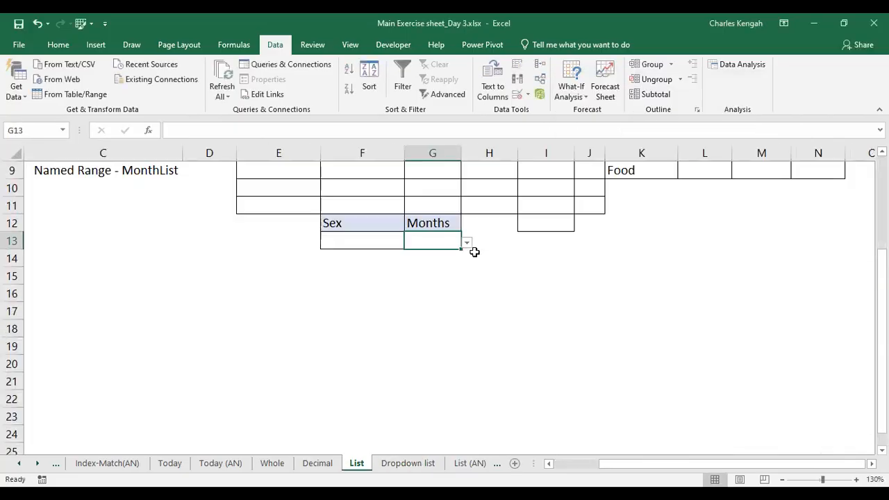
# Test G13's dropdown by choosing March and then July from the list
pyautogui.click(466, 243)
pyautogui.click(416, 278)
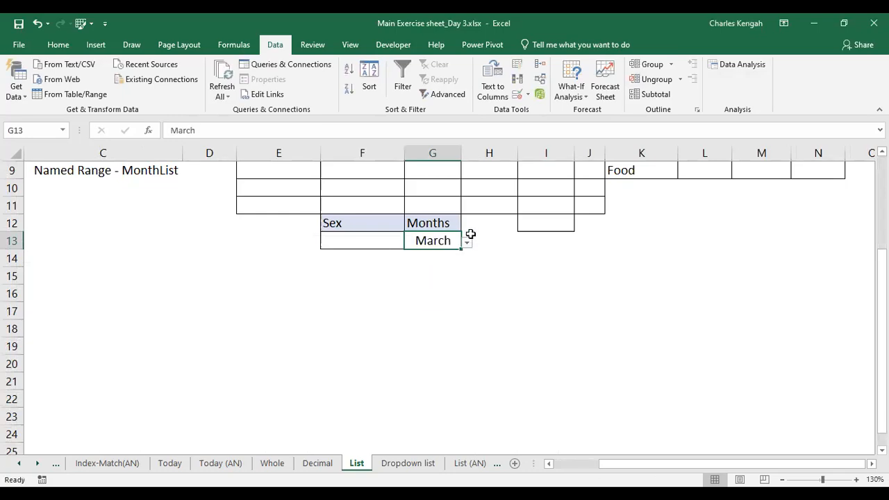
pyautogui.click(467, 243)
pyautogui.click(419, 342)
pyautogui.click(466, 243)
pyautogui.click(411, 299)
pyautogui.click(433, 153)
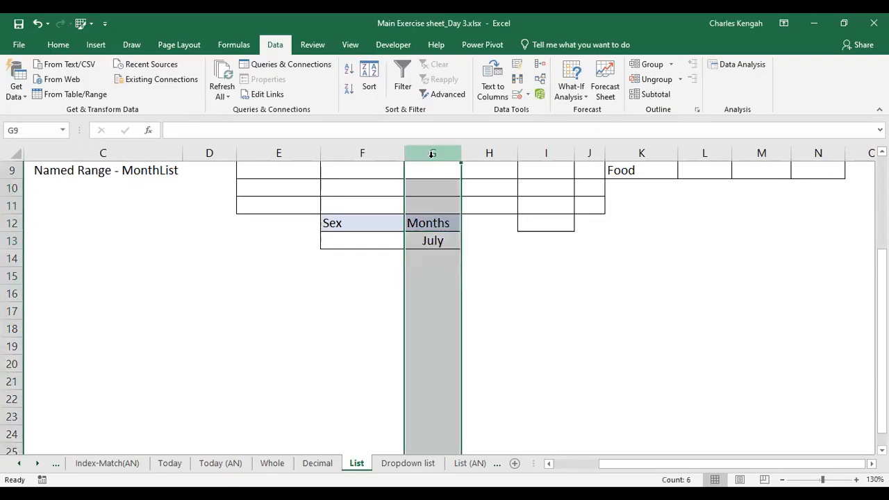
# Center-align the contents of column G
pyautogui.click(71, 46)
pyautogui.click(262, 96)
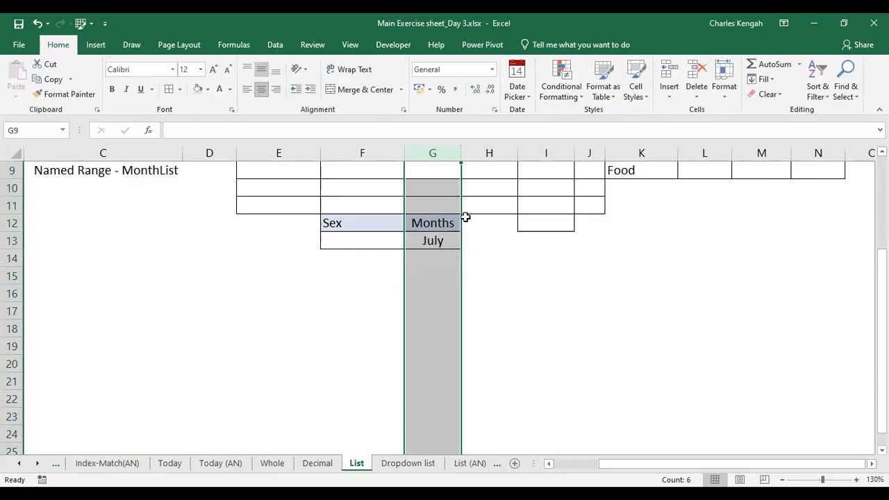
pyautogui.click(546, 276)
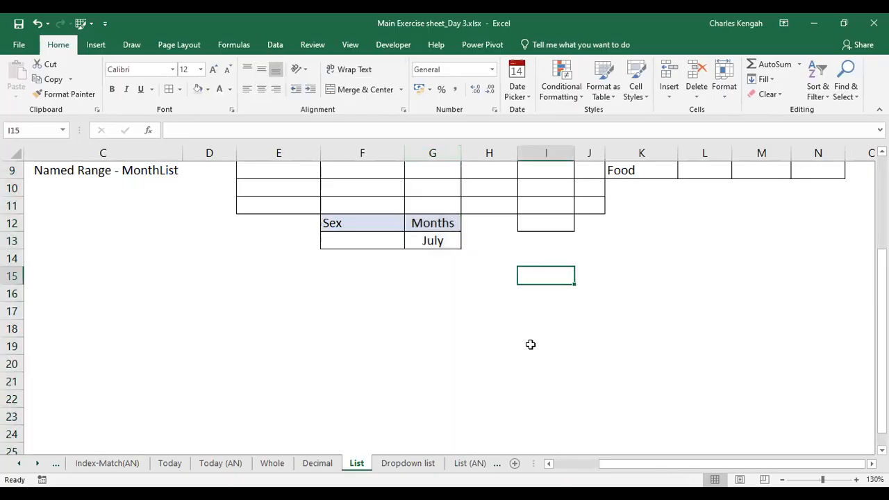
# Hide the Dropdown list sheet and return to the List sheet
pyautogui.click(407, 463)
pyautogui.rightClick(408, 463)
pyautogui.click(436, 421)
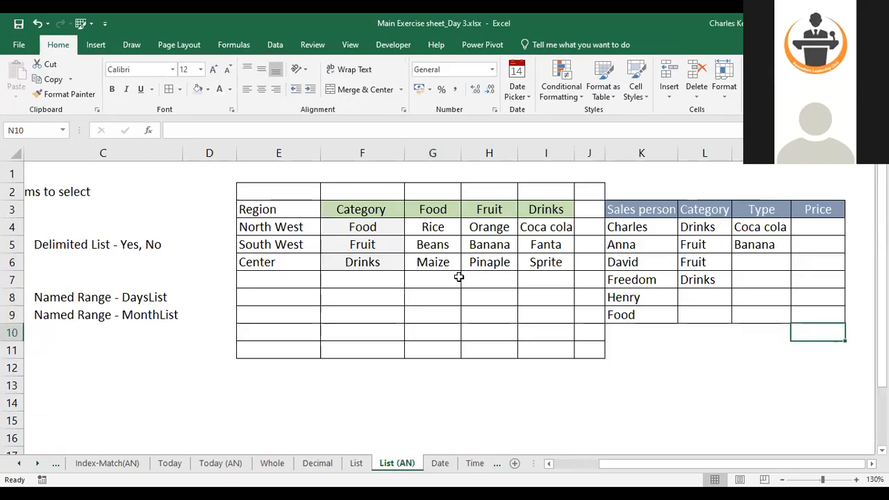
pyautogui.click(359, 463)
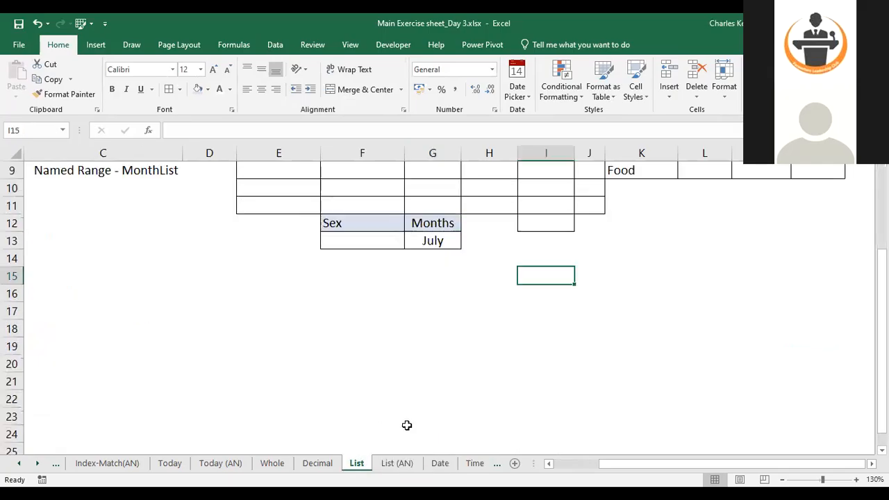
# Test G13's month dropdown by choosing August and then November
pyautogui.click(426, 237)
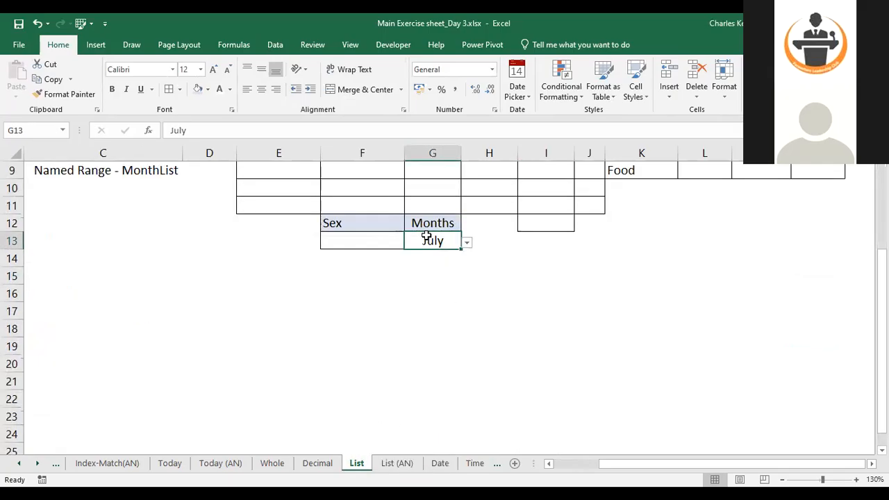
pyautogui.click(468, 243)
pyautogui.click(424, 289)
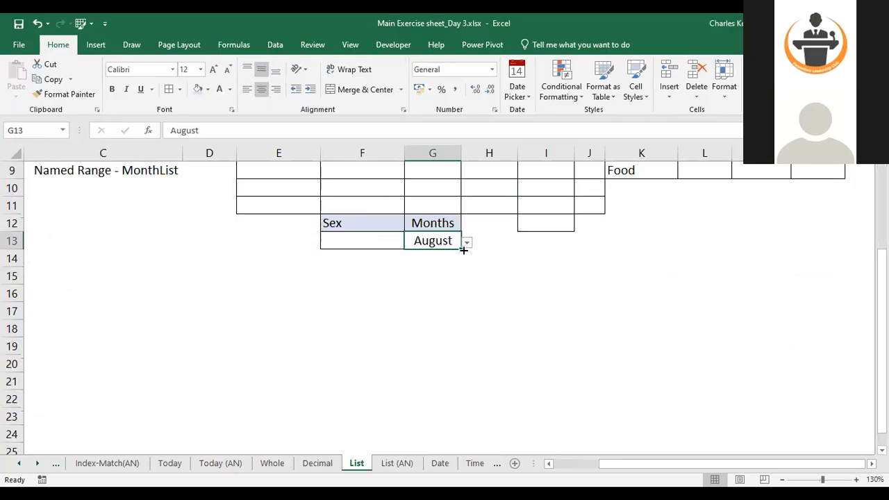
pyautogui.click(469, 243)
pyautogui.click(421, 323)
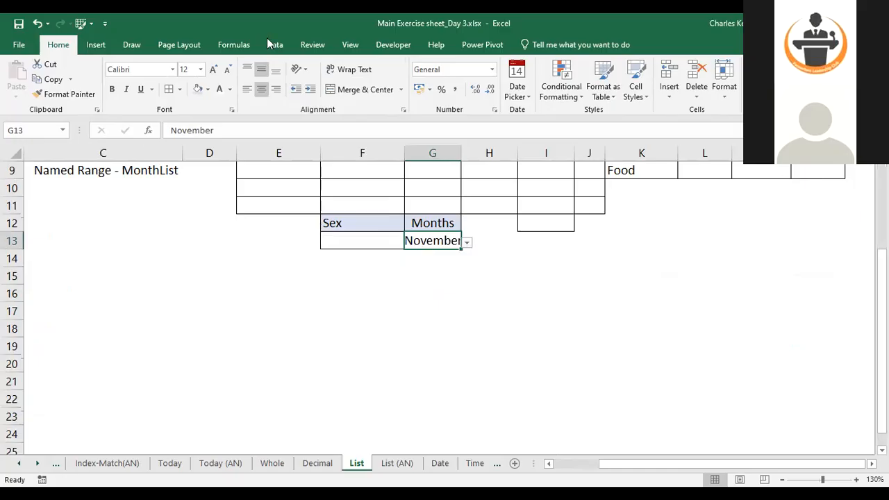
# Open G13's data validation settings to review its list source on the Dropdown list sheet
pyautogui.click(516, 96)
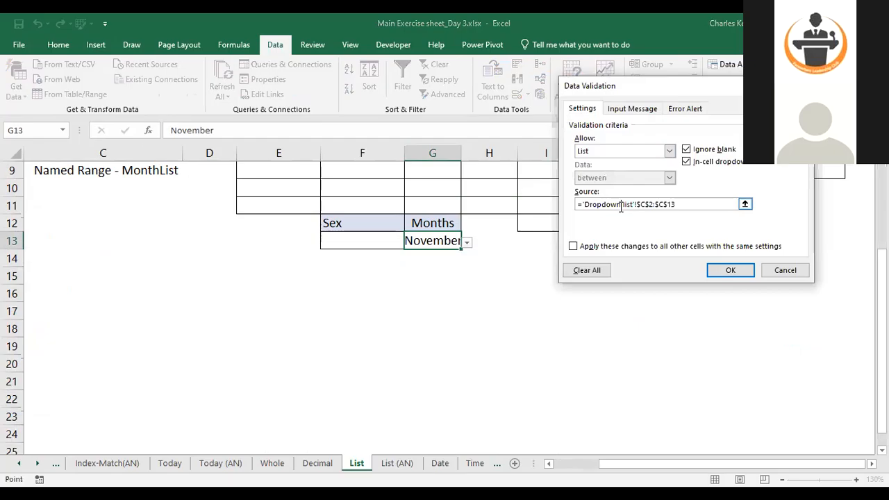
pyautogui.doubleClick(603, 204)
pyautogui.click(610, 206)
pyautogui.doubleClick(611, 206)
pyautogui.click(610, 206)
pyautogui.click(802, 86)
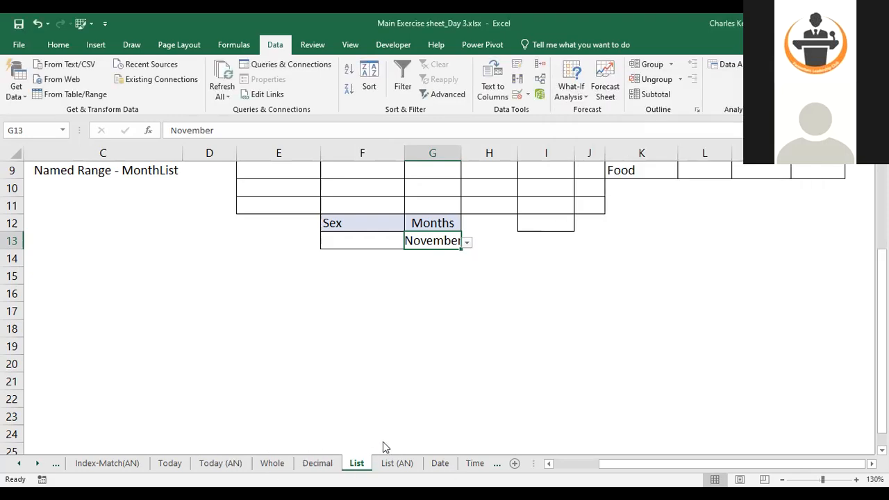
# Unhide the Dropdown list sheet, then return to the List sheet
pyautogui.rightClick(355, 463)
pyautogui.click(386, 442)
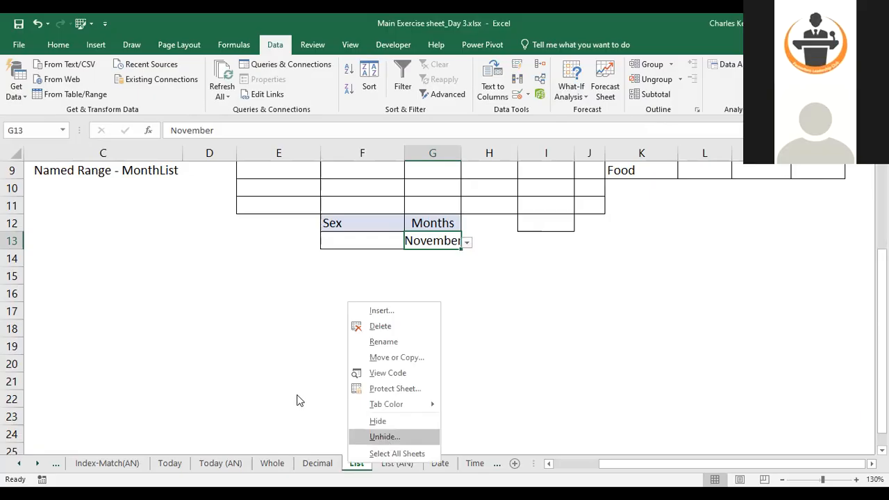
pyautogui.click(404, 471)
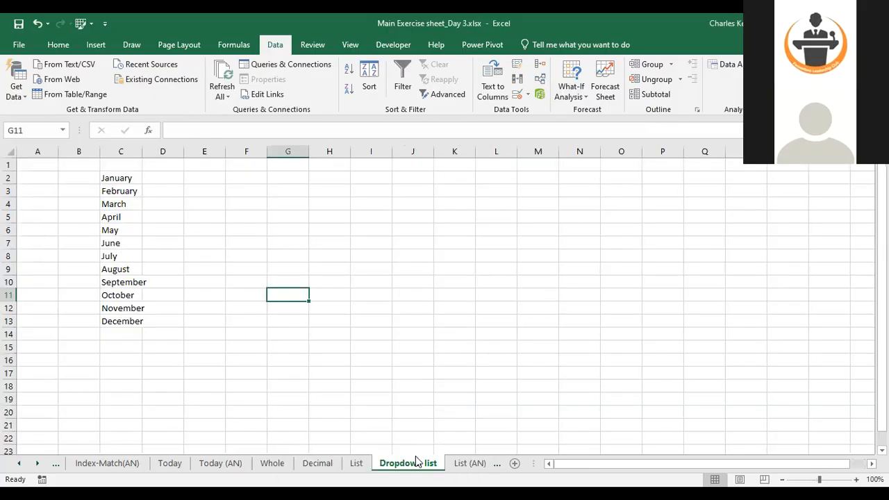
pyautogui.click(356, 463)
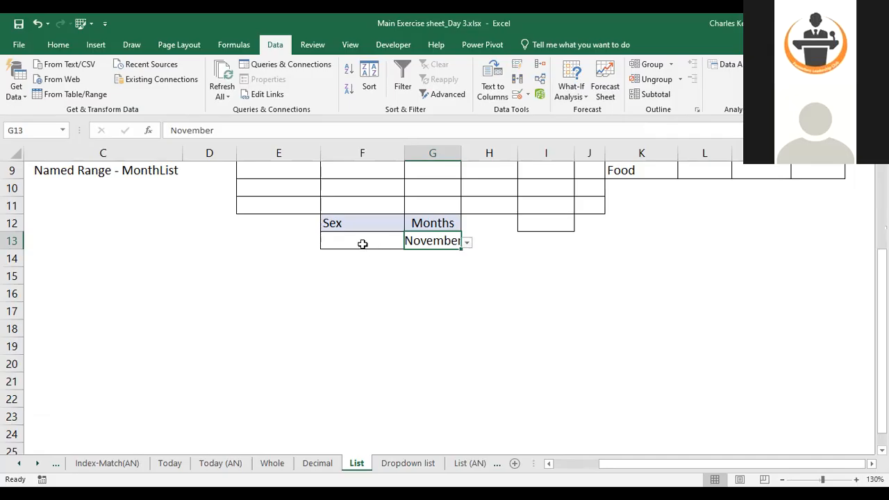
# Add List data validation to F13 under Sex with the source Male, Female, others
pyautogui.click(361, 240)
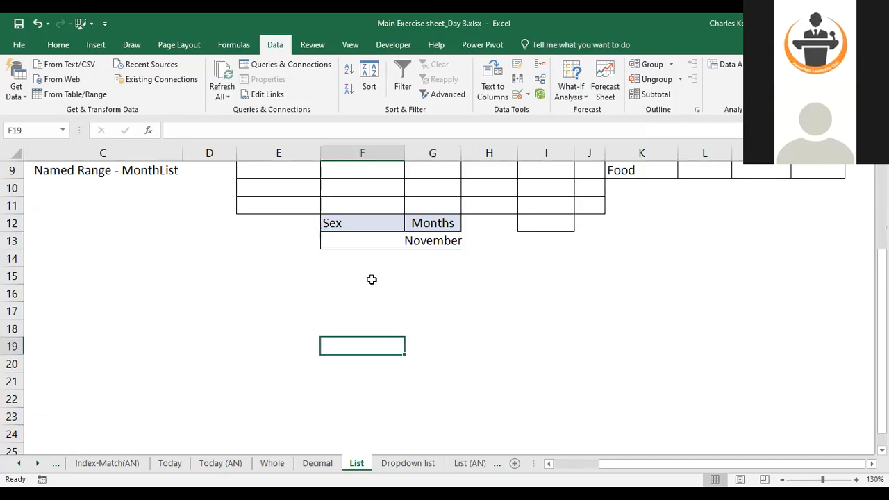
pyautogui.scroll(5, 291, 83)
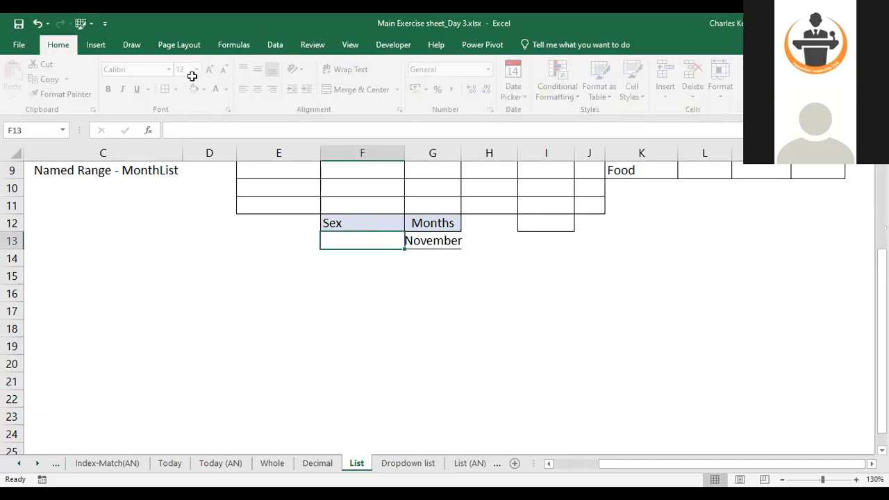
pyautogui.click(400, 292)
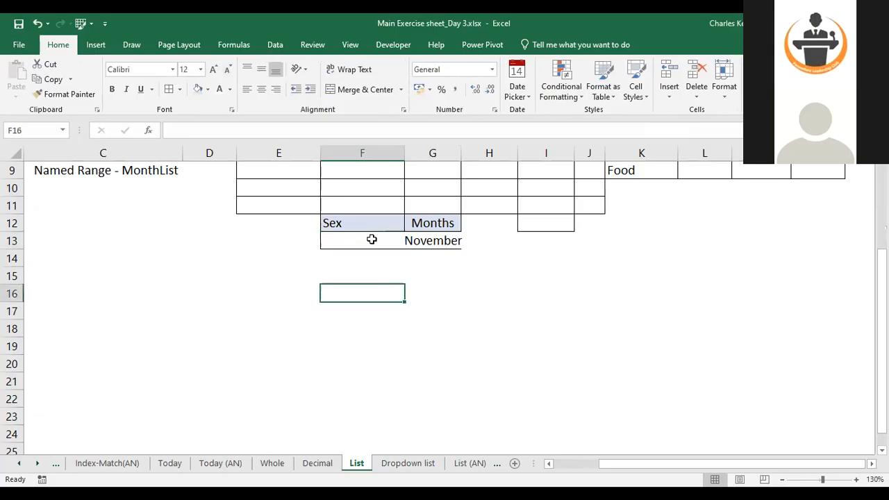
pyautogui.click(372, 241)
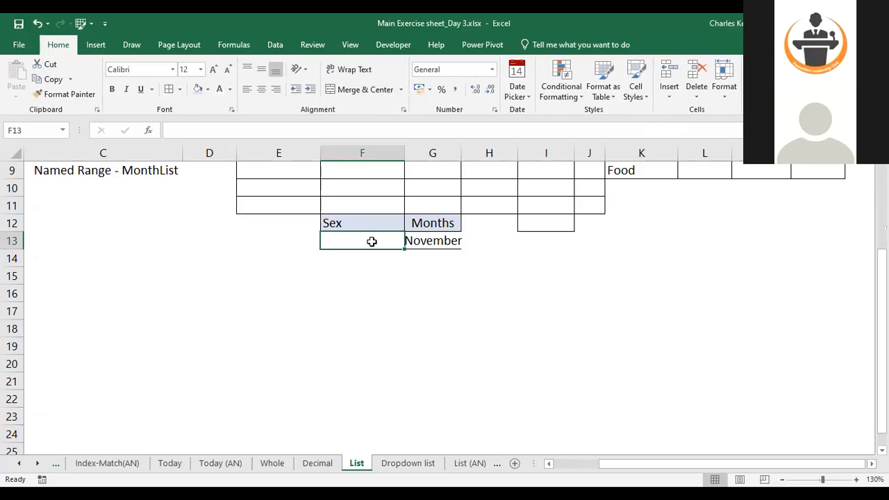
pyautogui.hotkey('alt', 'Tab')
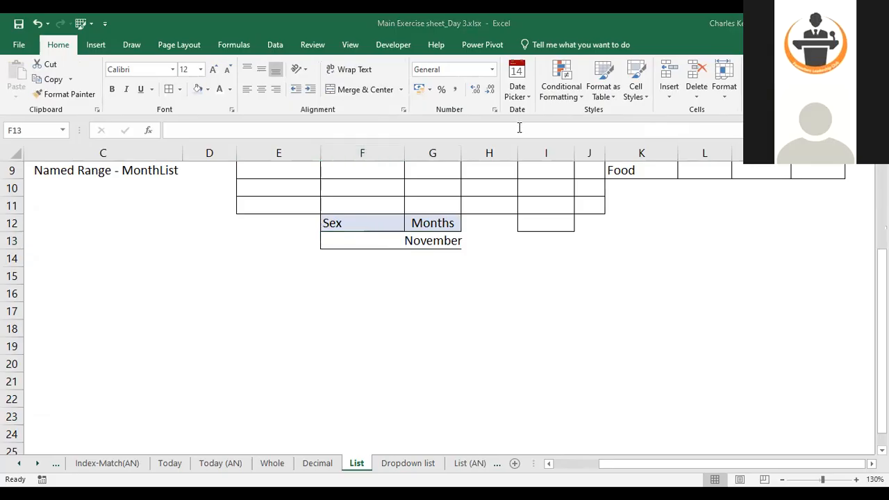
pyautogui.click(367, 239)
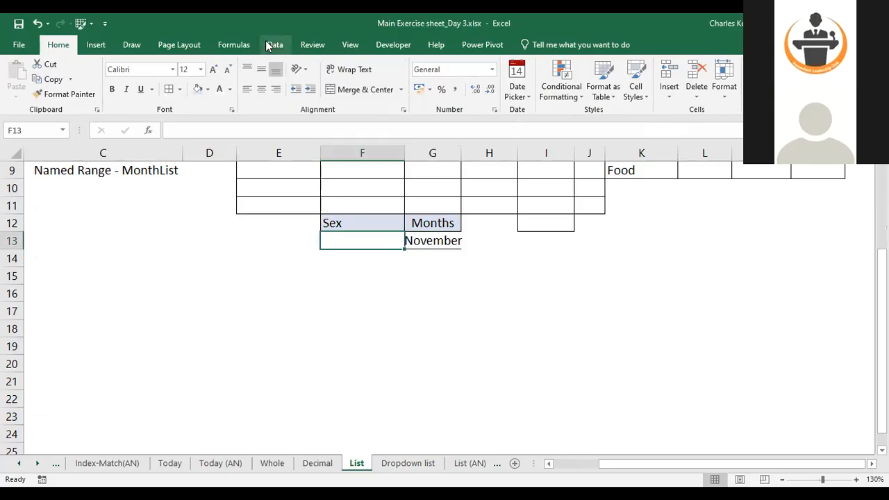
pyautogui.click(274, 45)
pyautogui.click(516, 97)
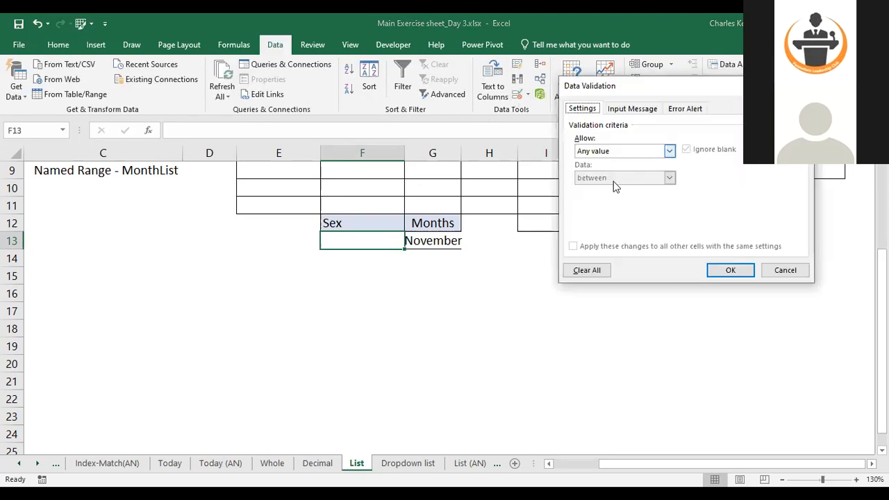
pyautogui.click(615, 151)
pyautogui.click(610, 187)
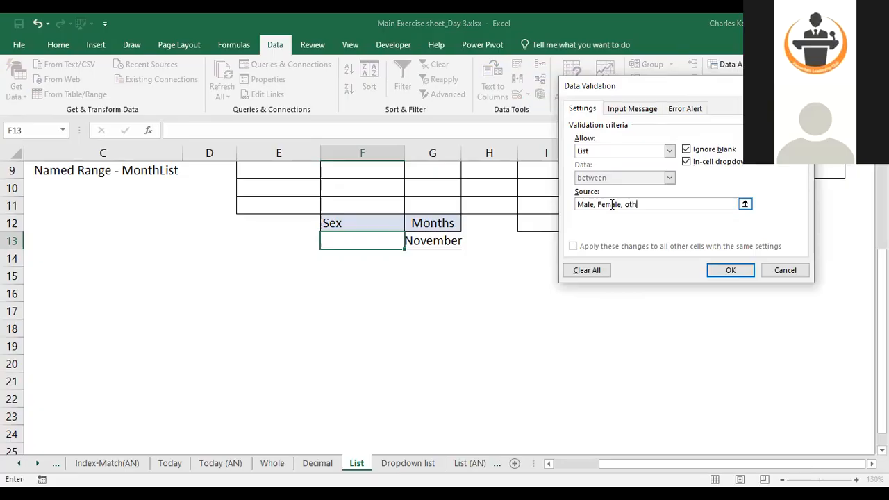
pyautogui.write('s')
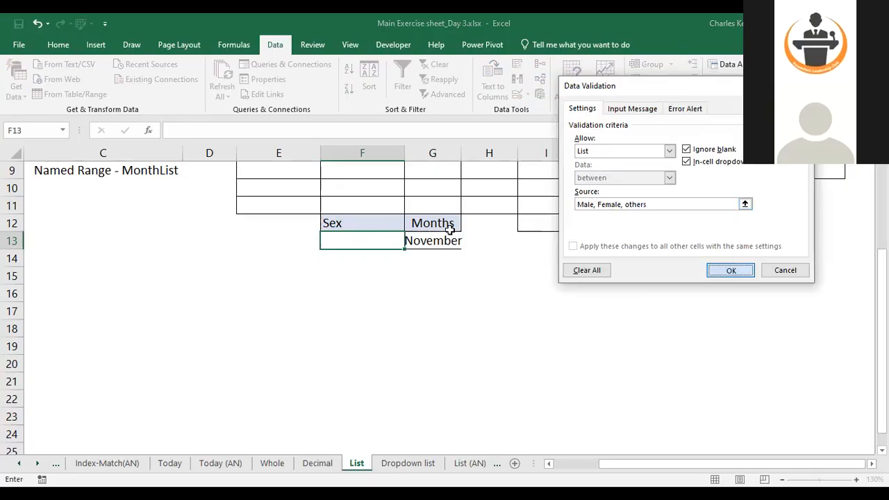
pyautogui.press('Return')
# Extend F13's Sex dropdown validation down through F22
pyautogui.click(409, 241)
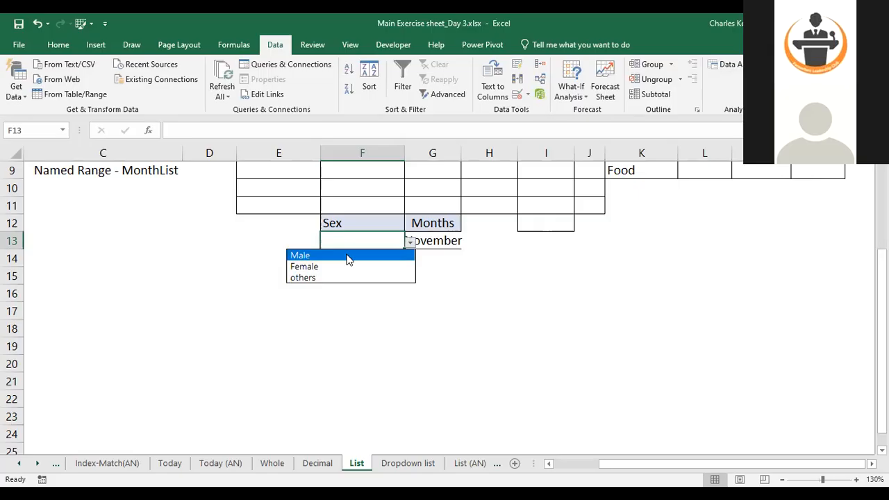
pyautogui.click(384, 237)
pyautogui.moveTo(405, 248); pyautogui.dragTo(414, 407)
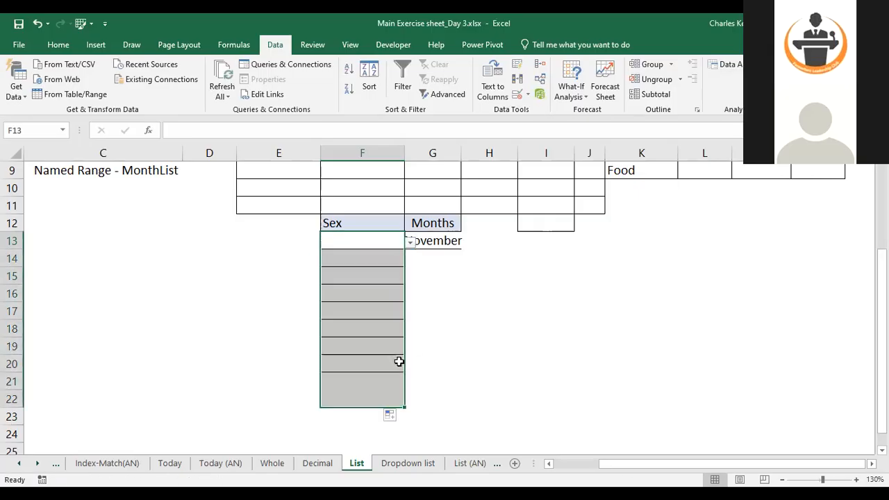
# Test the Sex dropdowns by choosing Female in F15 and F17 and Male in F16
pyautogui.click(370, 276)
pyautogui.click(409, 278)
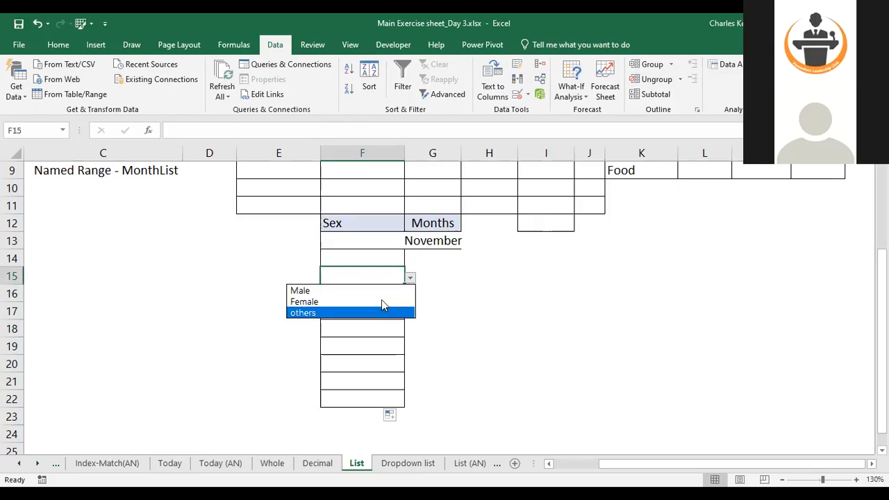
pyautogui.click(381, 300)
pyautogui.click(402, 311)
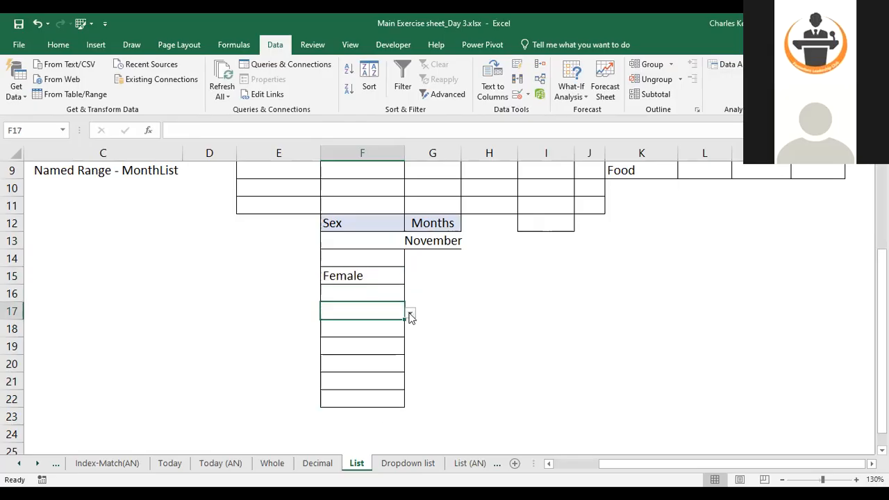
pyautogui.click(410, 314)
pyautogui.click(387, 339)
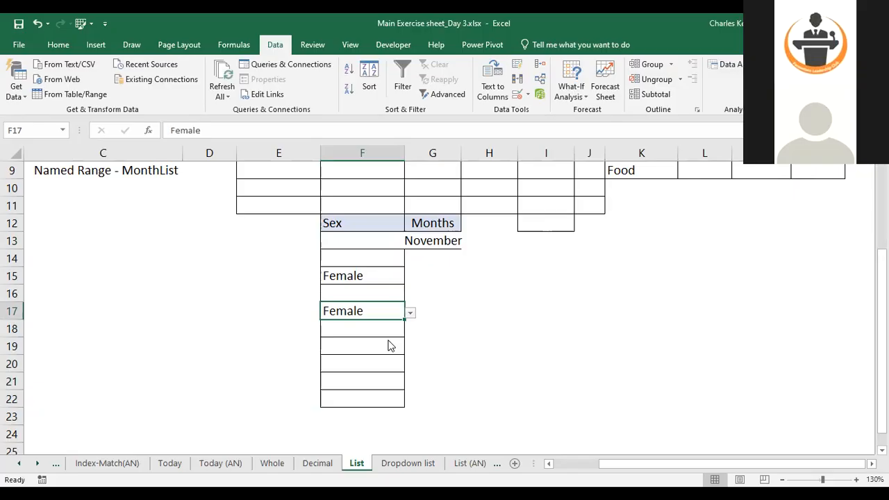
pyautogui.click(382, 294)
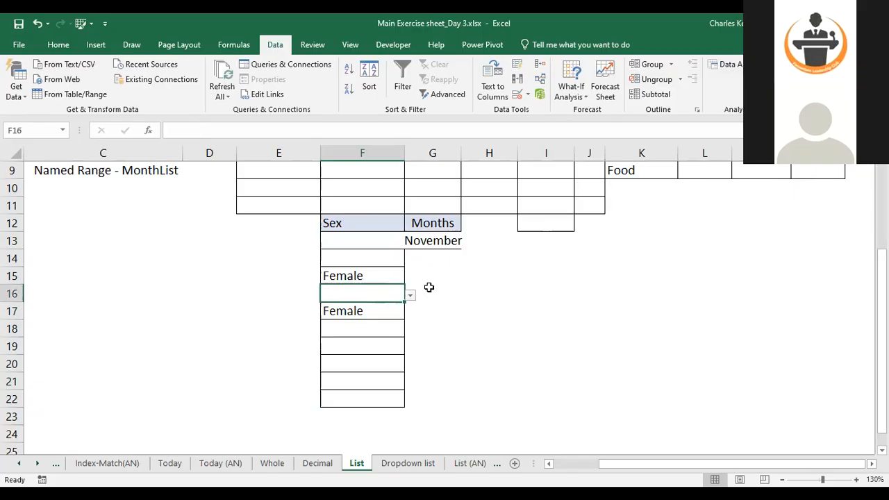
pyautogui.click(411, 296)
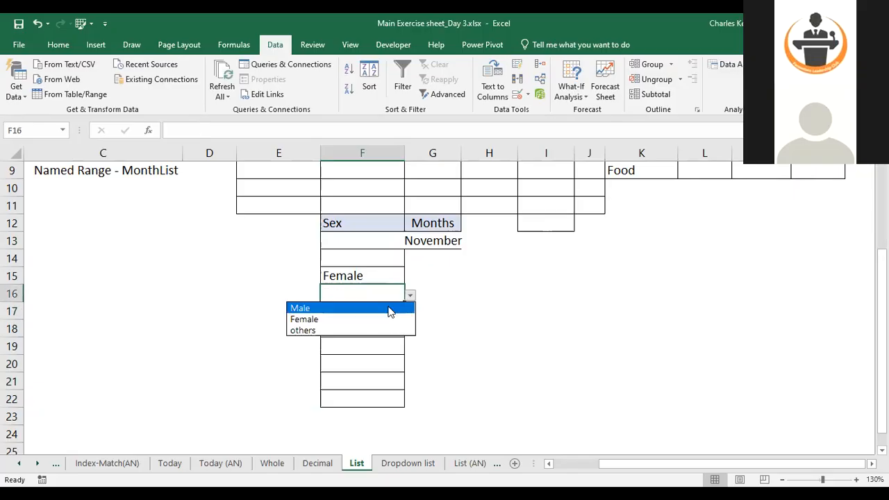
pyautogui.click(389, 311)
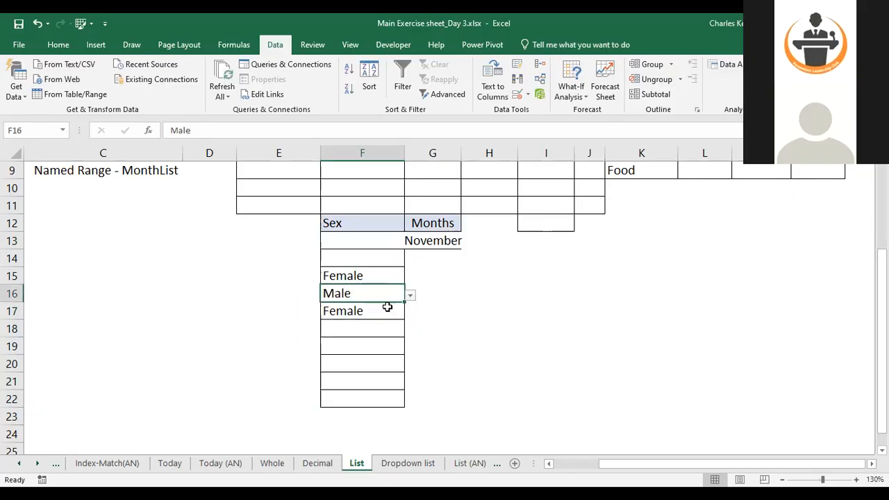
# Clear the entries in F13:F18 and reopen F13's data validation settings to review them
pyautogui.click(361, 246)
pyautogui.moveTo(362, 246); pyautogui.dragTo(394, 324)
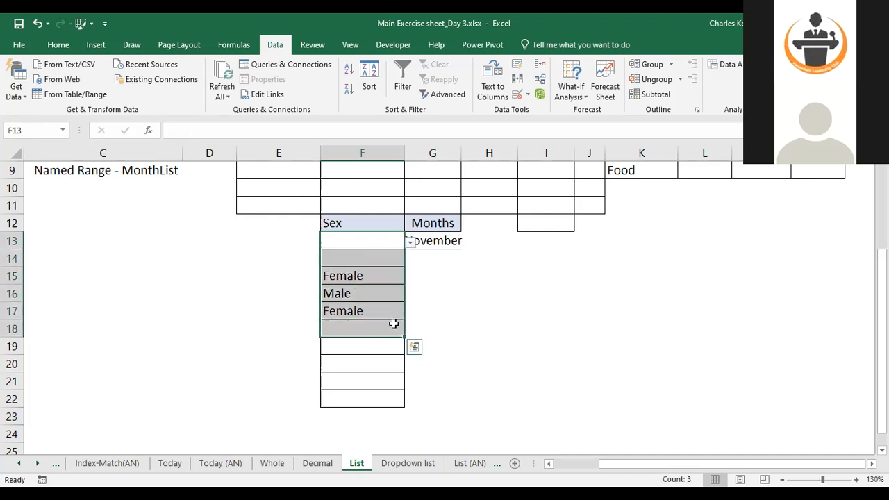
pyautogui.press('Delete')
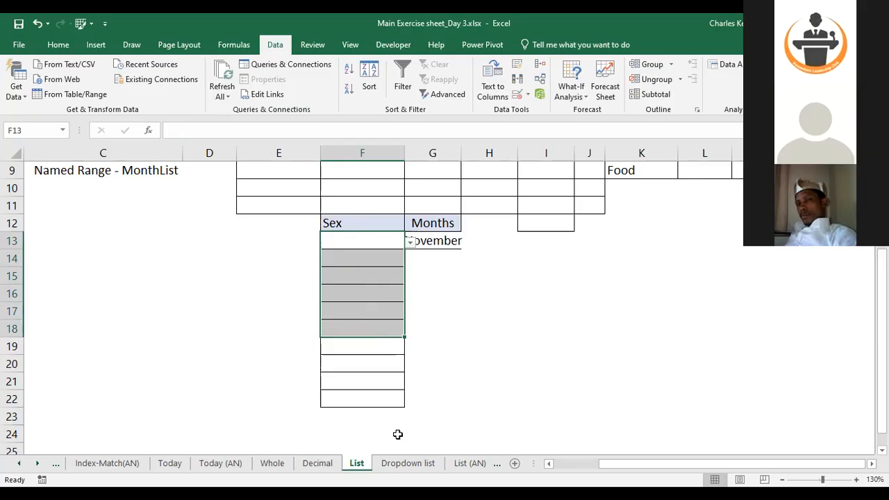
pyautogui.click(357, 242)
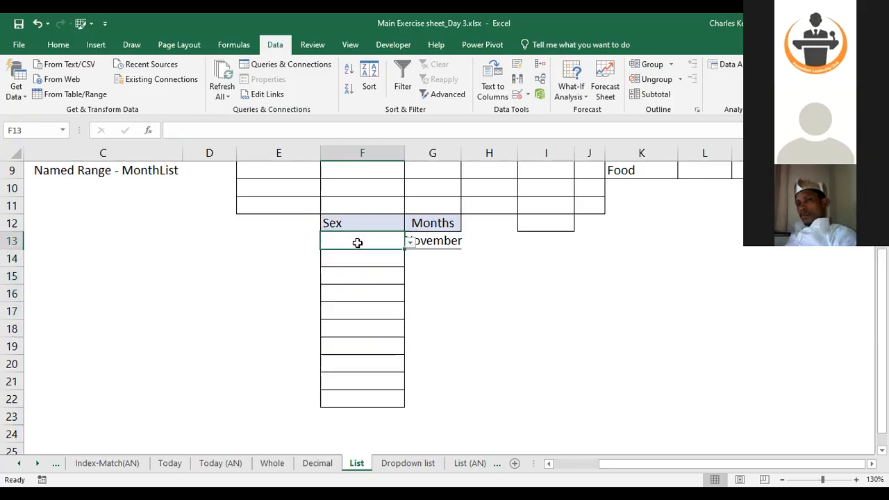
pyautogui.click(517, 97)
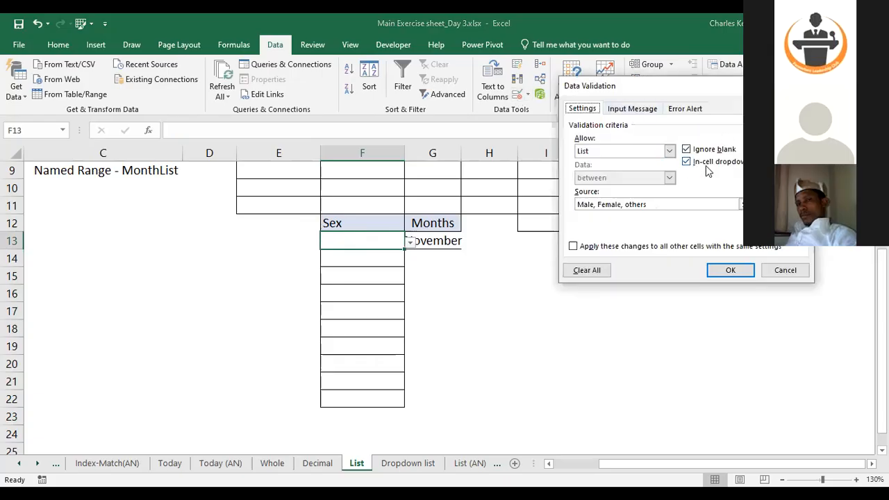
pyautogui.click(801, 86)
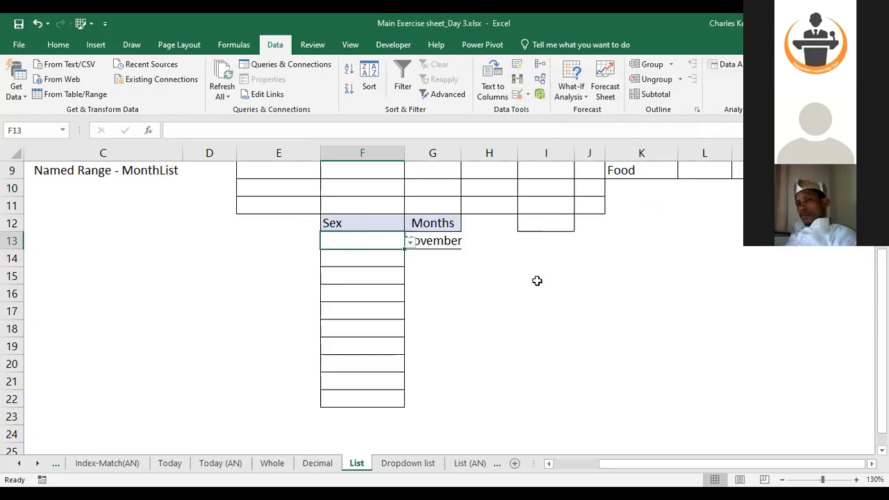
# Clear the Sex and Months dropdown table, including its borders, from the sheet
pyautogui.click(292, 218)
pyautogui.moveTo(321, 232); pyautogui.dragTo(462, 421)
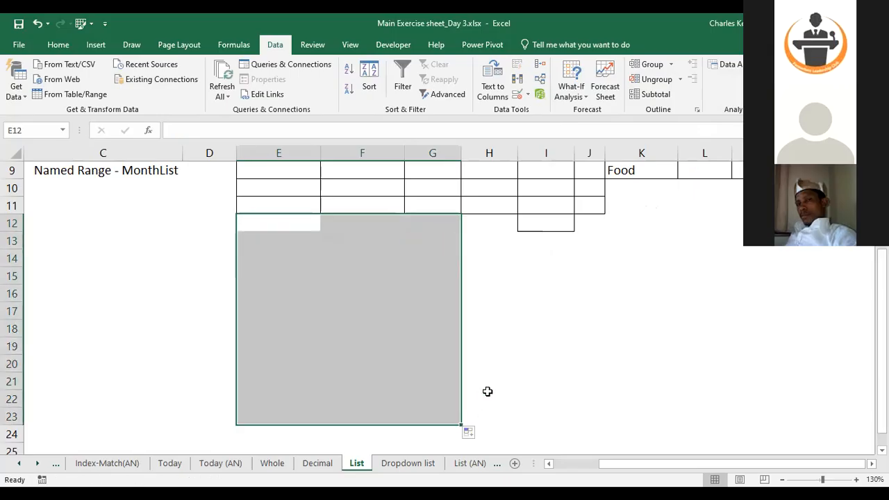
pyautogui.click(488, 393)
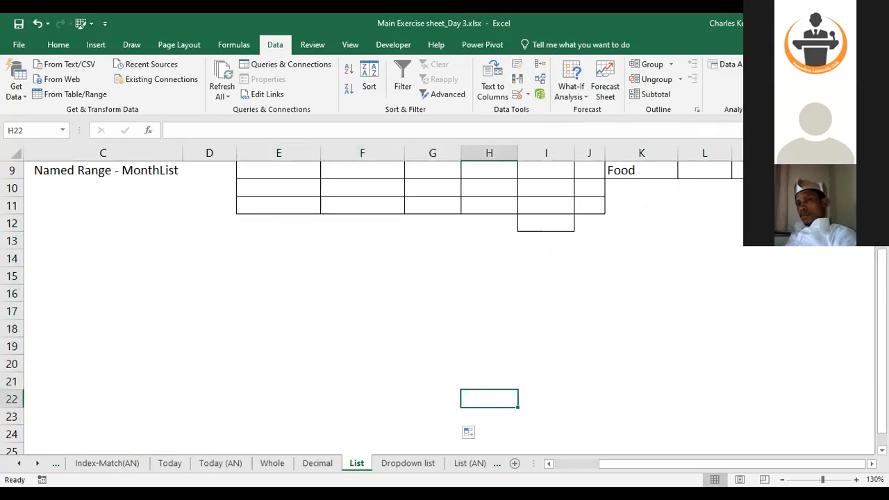
# Examine the Category, Food, Fruit and Drinks table and autofit column I's width
pyautogui.moveTo(882, 375); pyautogui.dragTo(882, 283)
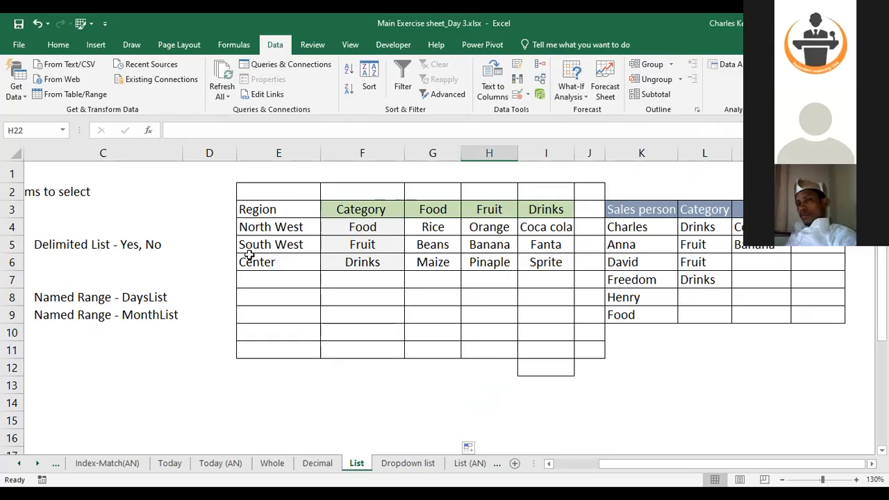
pyautogui.click(364, 227)
pyautogui.click(363, 244)
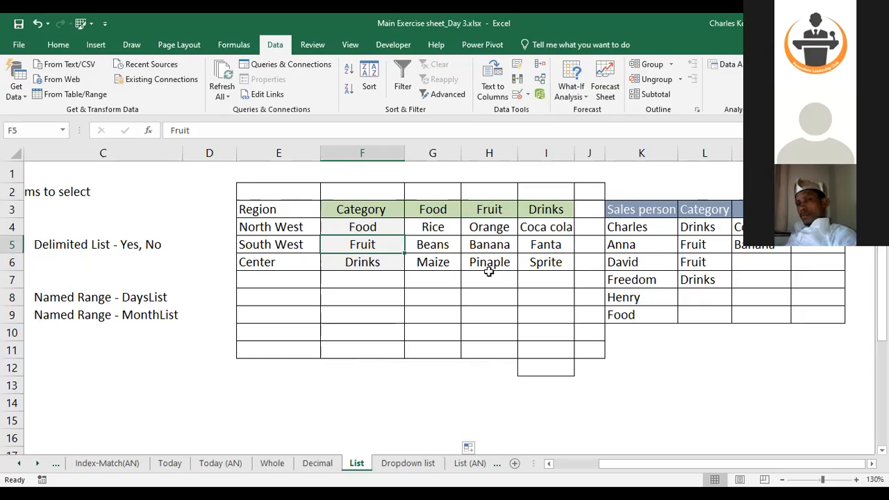
pyautogui.press('Down')
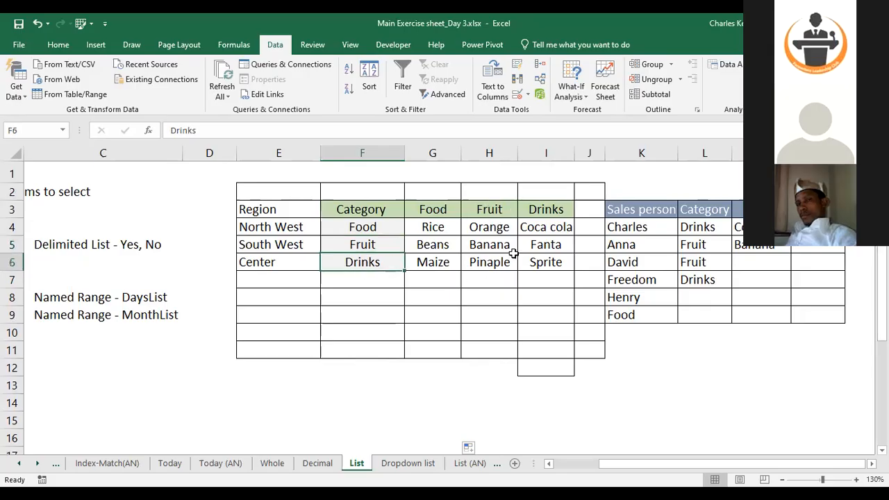
pyautogui.click(545, 233)
pyautogui.click(546, 244)
pyautogui.click(547, 262)
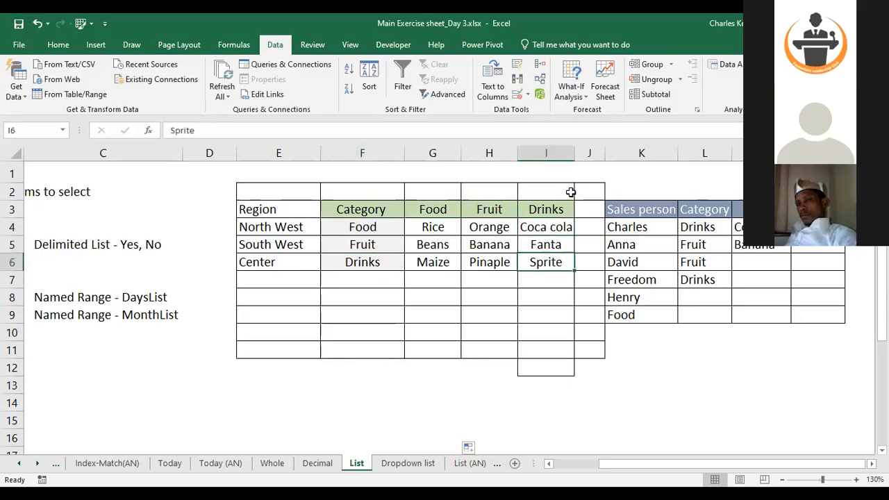
pyautogui.doubleClick(571, 147)
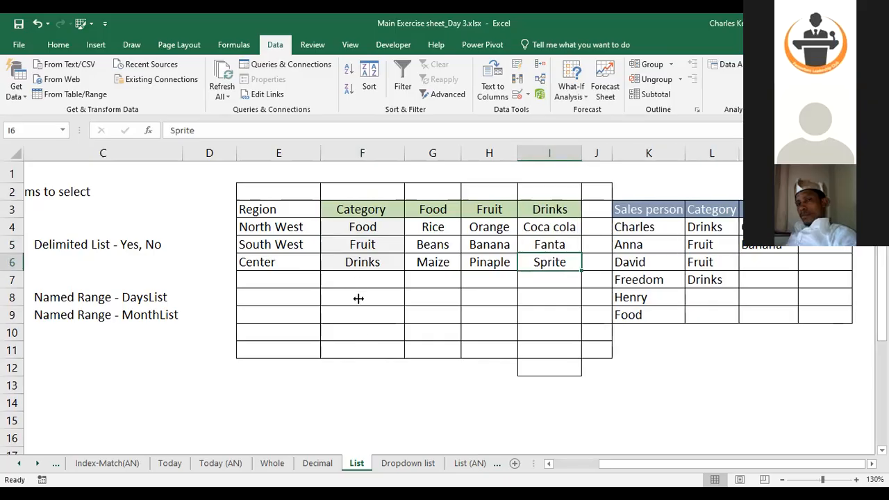
# Copy the Category header cell from F3 into F8
pyautogui.click(357, 297)
pyautogui.click(366, 215)
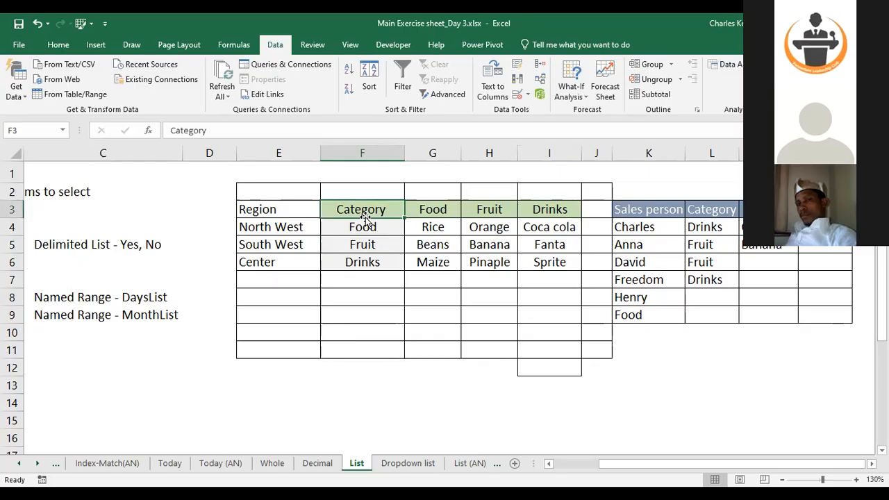
pyautogui.hotkey('ctrl', 'c')
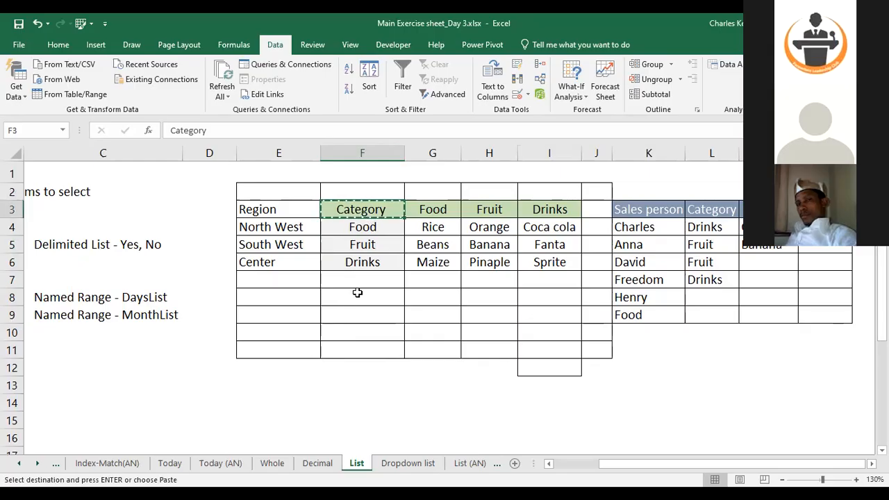
pyautogui.click(357, 292)
pyautogui.hotkey('ctrl', 'v')
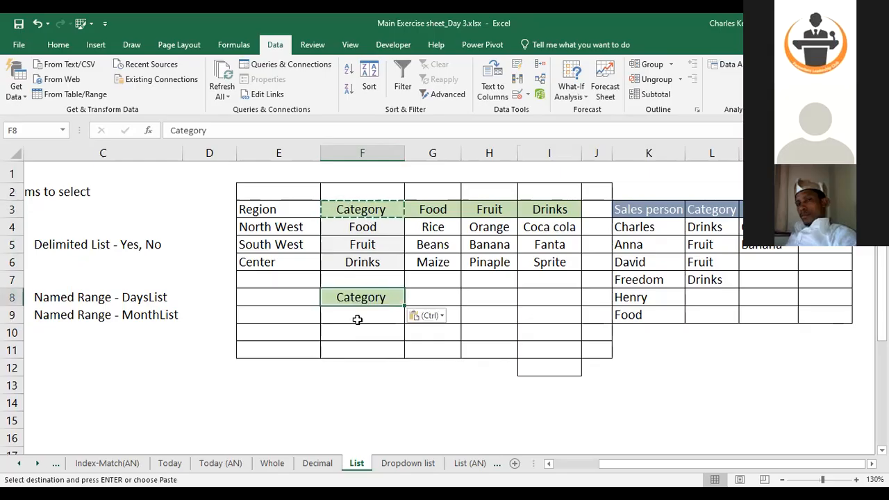
pyautogui.click(356, 320)
pyautogui.press('Escape')
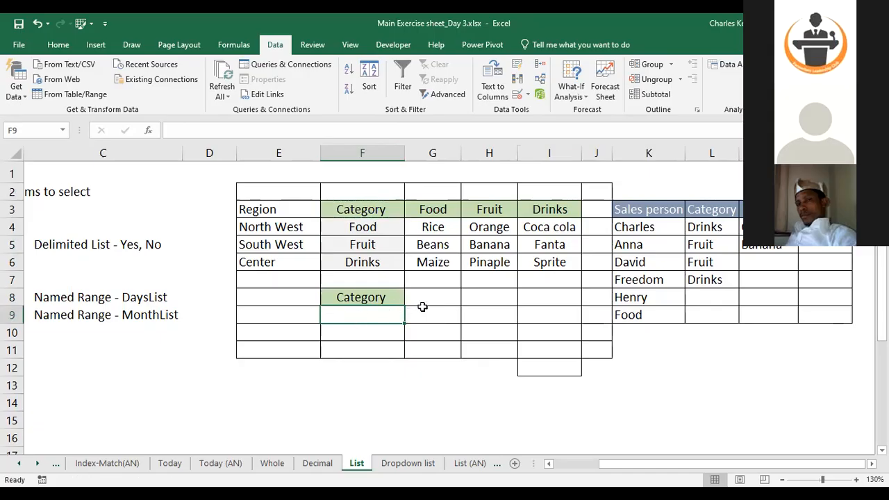
# Retitle the copied header in F8 as Sales
pyautogui.click(380, 298)
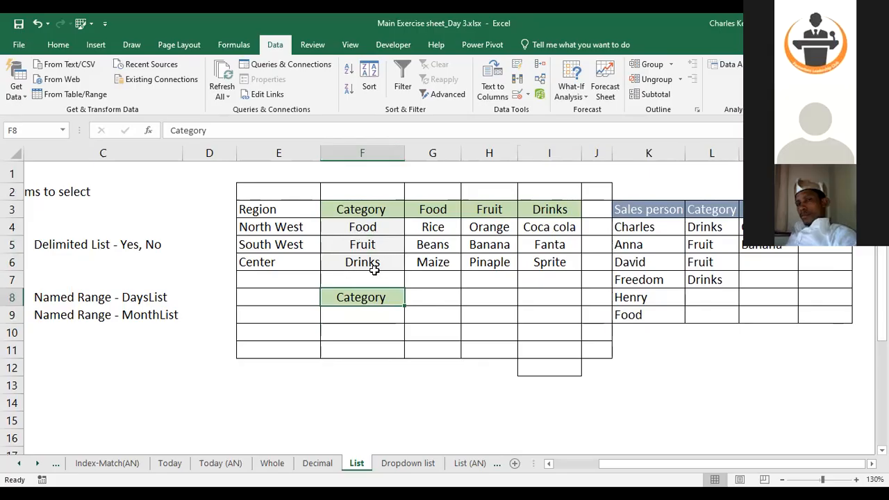
pyautogui.click(433, 225)
pyautogui.moveTo(502, 227); pyautogui.dragTo(550, 272)
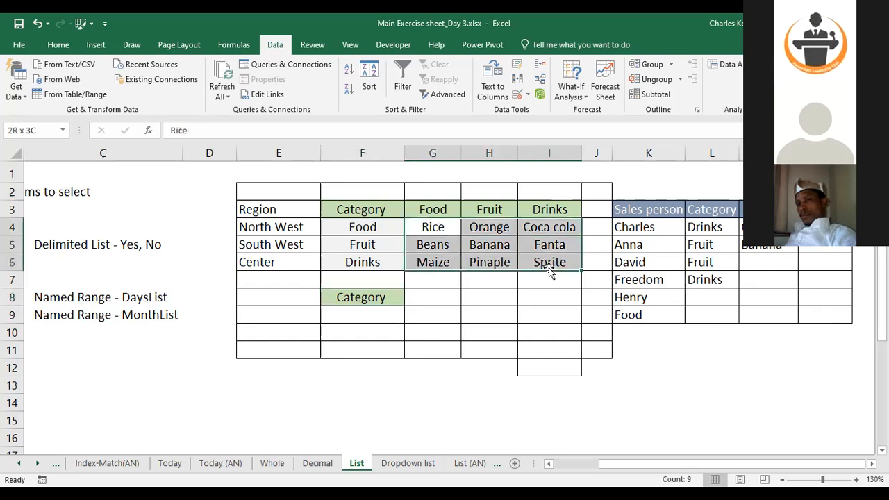
pyautogui.moveTo(362, 315); pyautogui.dragTo(353, 421)
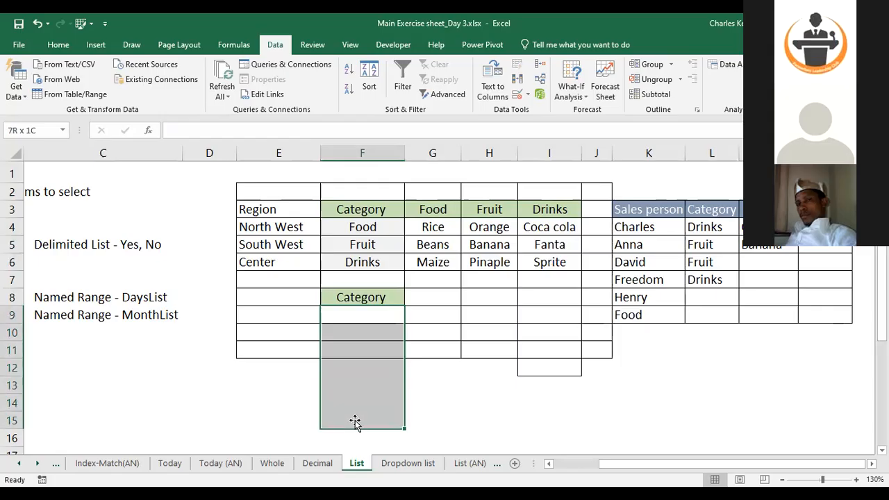
pyautogui.click(361, 299)
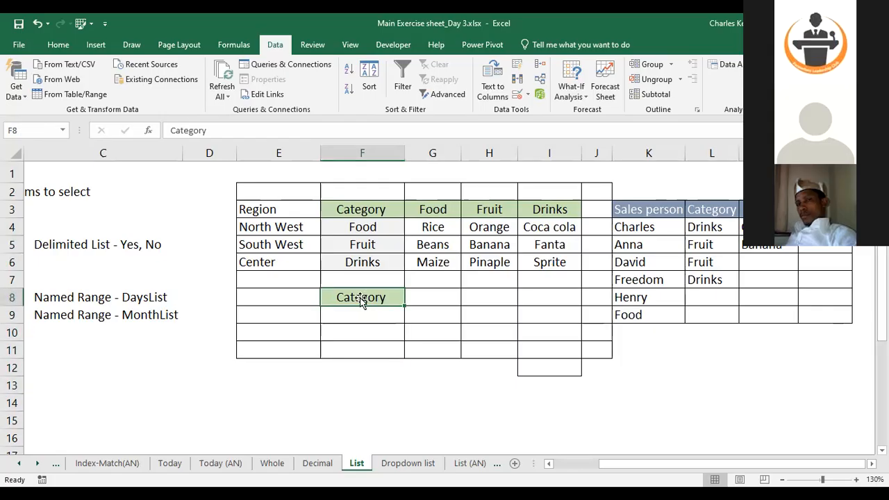
pyautogui.write('Sales')
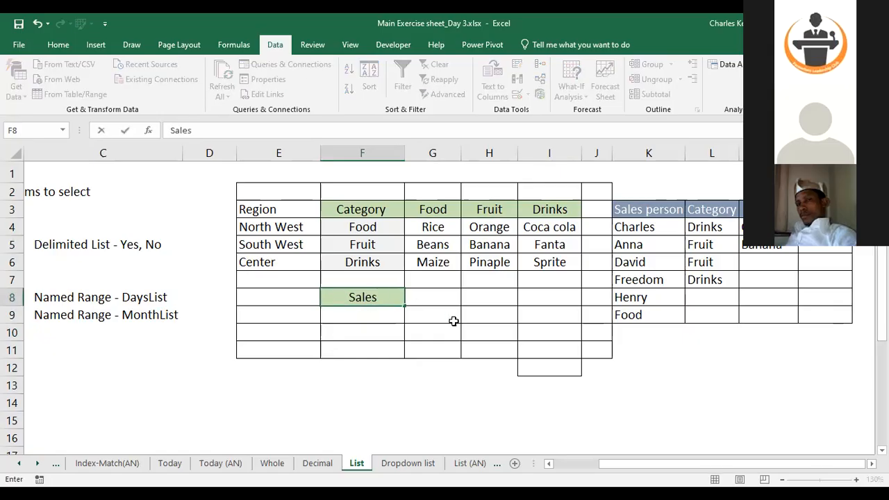
pyautogui.press('Return')
pyautogui.press('Right')
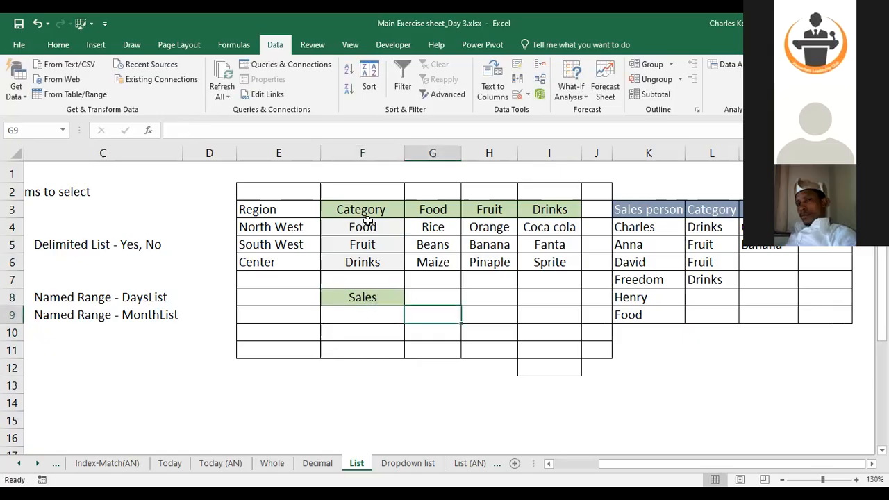
# Review the Food, Fruit and Category item lists and clear the Sales header from F8
pyautogui.moveTo(442, 230); pyautogui.dragTo(446, 243)
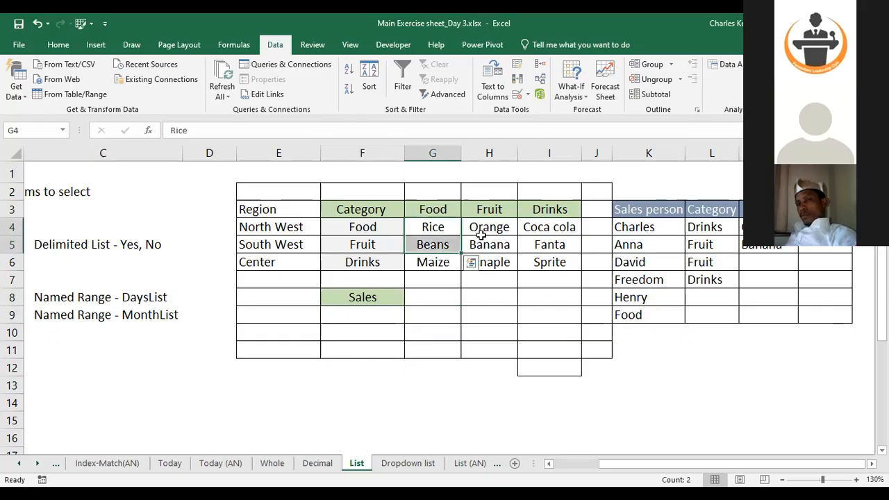
pyautogui.click(483, 232)
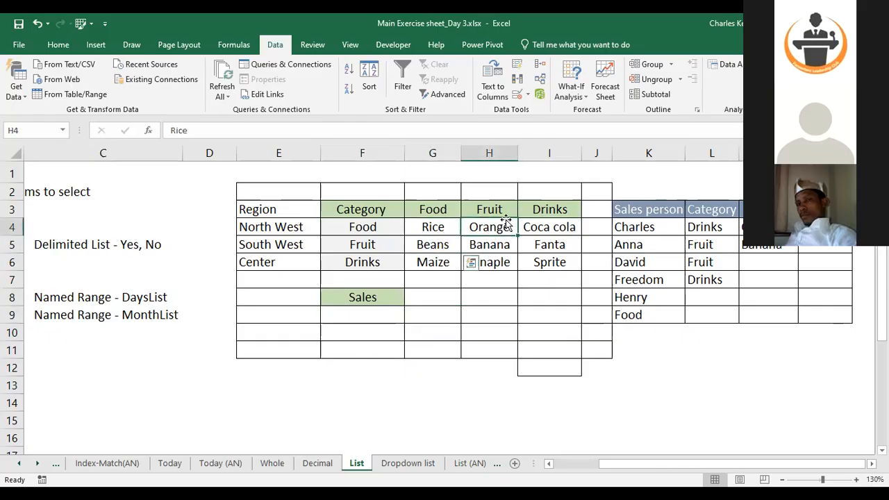
pyautogui.moveTo(501, 226); pyautogui.dragTo(487, 280)
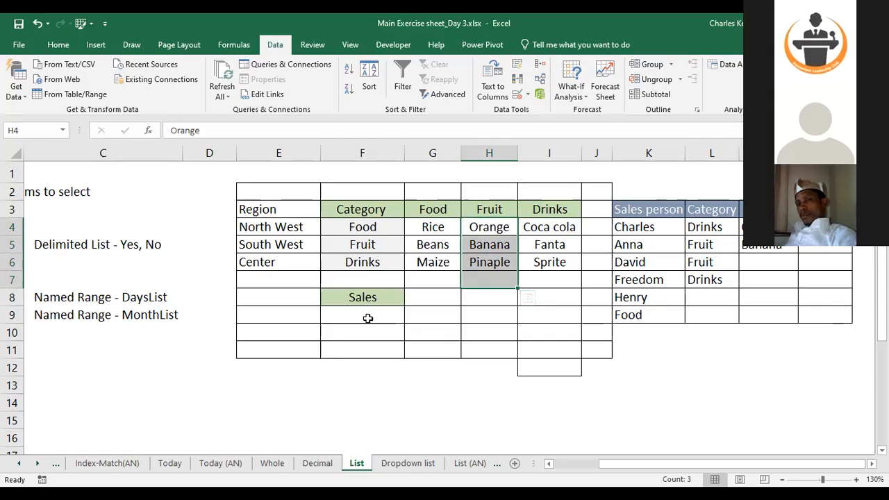
pyautogui.click(370, 228)
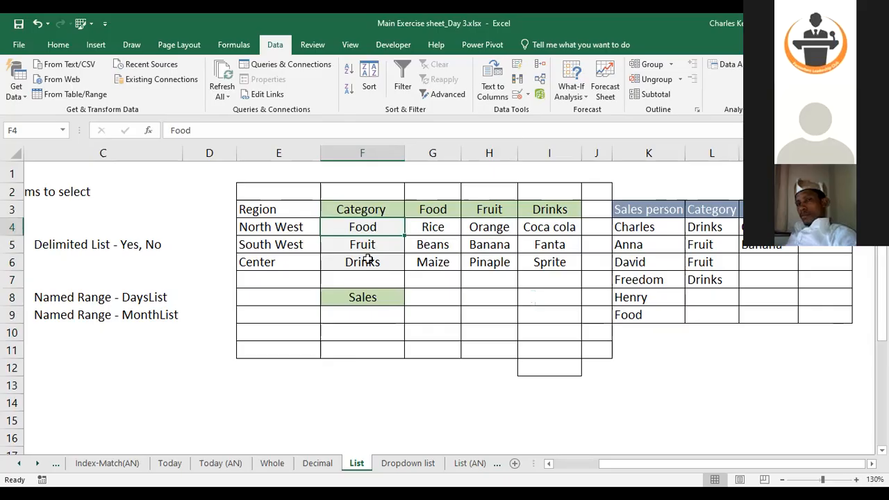
pyautogui.press('Down')
pyautogui.press('Down')
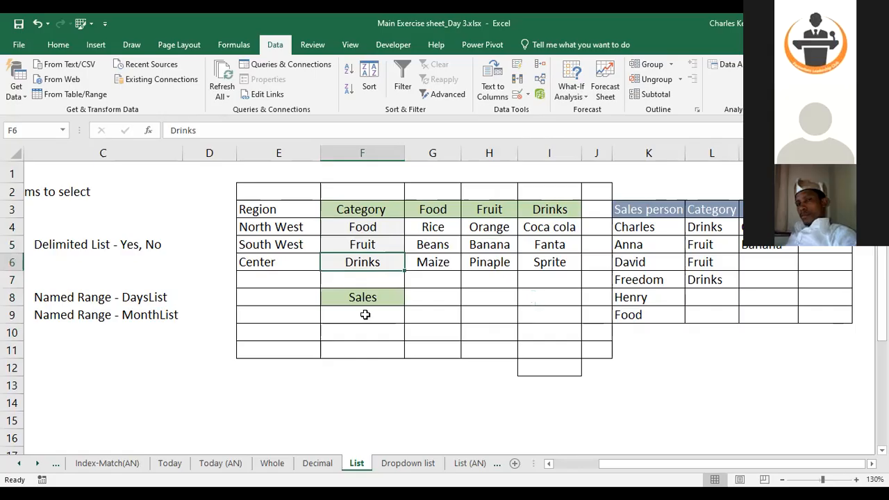
pyautogui.click(374, 227)
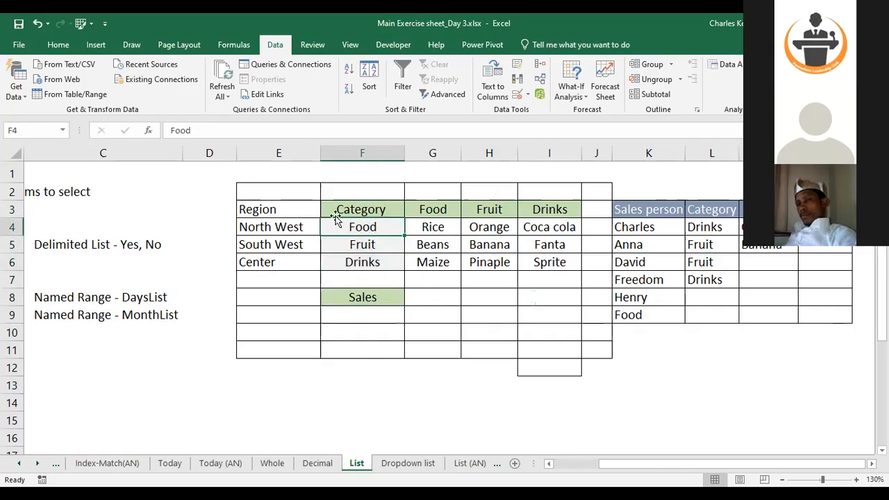
pyautogui.click(387, 251)
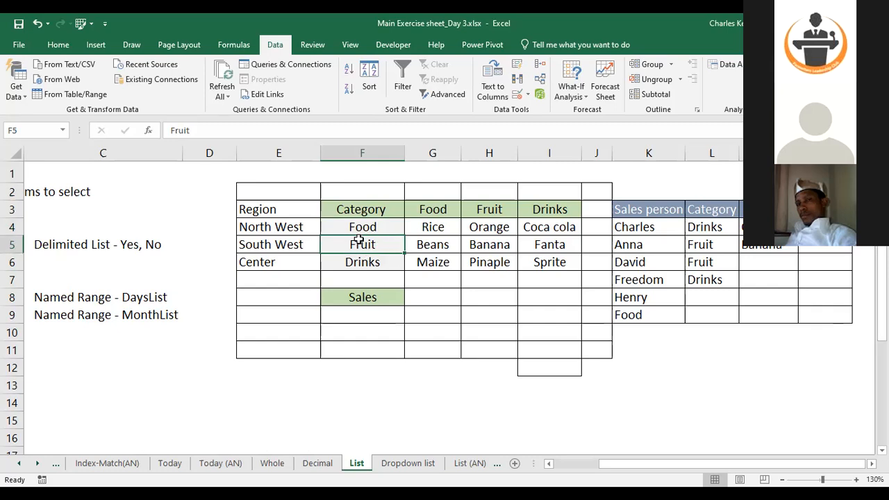
pyautogui.click(361, 294)
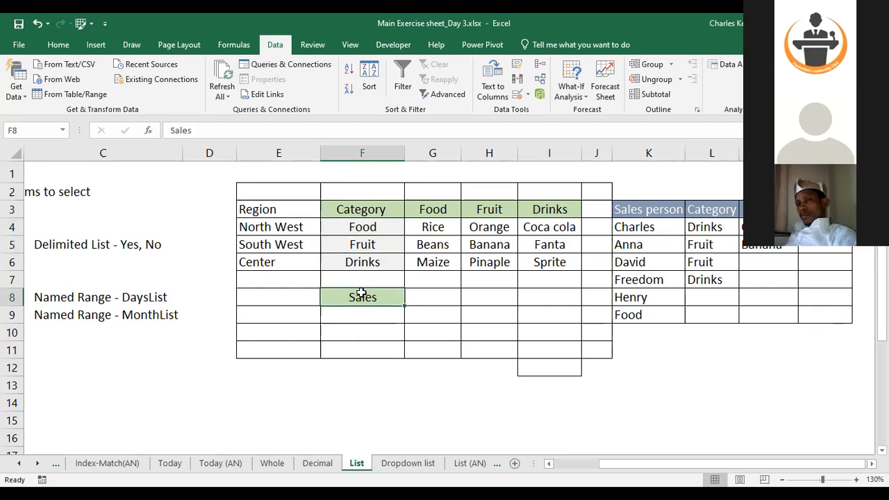
pyautogui.doubleClick(405, 306)
pyautogui.click(441, 301)
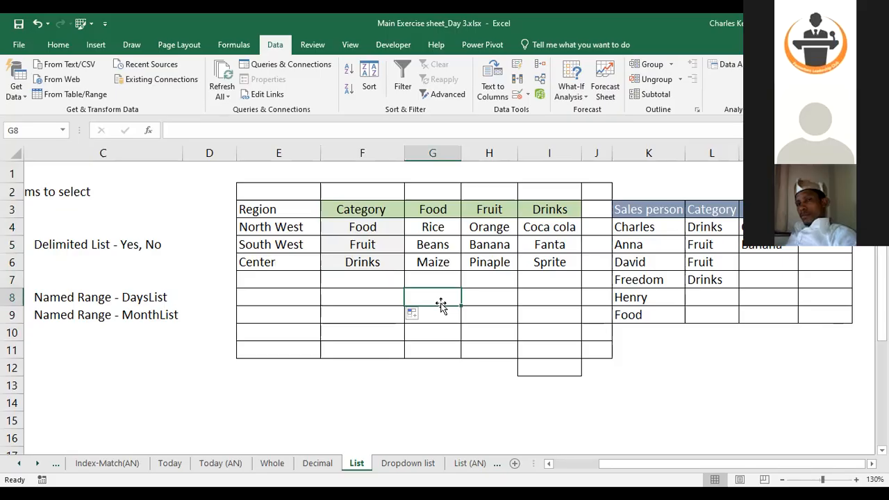
# Create named ranges from the top row of the F3:I6 Category table, using only the top row for names
pyautogui.moveTo(361, 208); pyautogui.dragTo(568, 265)
pyautogui.click(475, 326)
pyautogui.moveTo(363, 206); pyautogui.dragTo(550, 256)
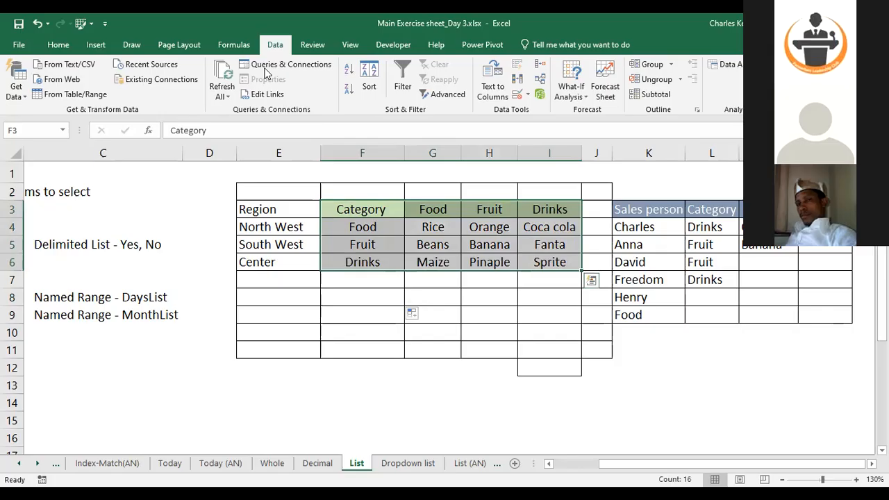
pyautogui.click(238, 45)
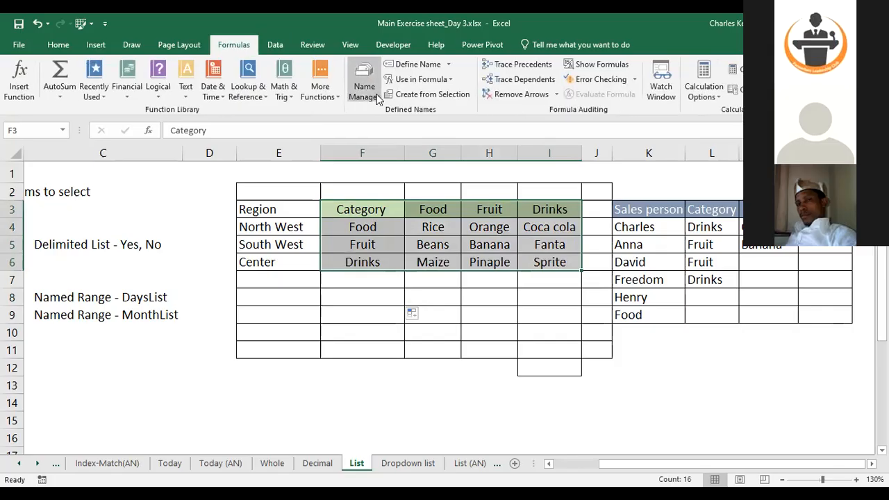
pyautogui.click(409, 97)
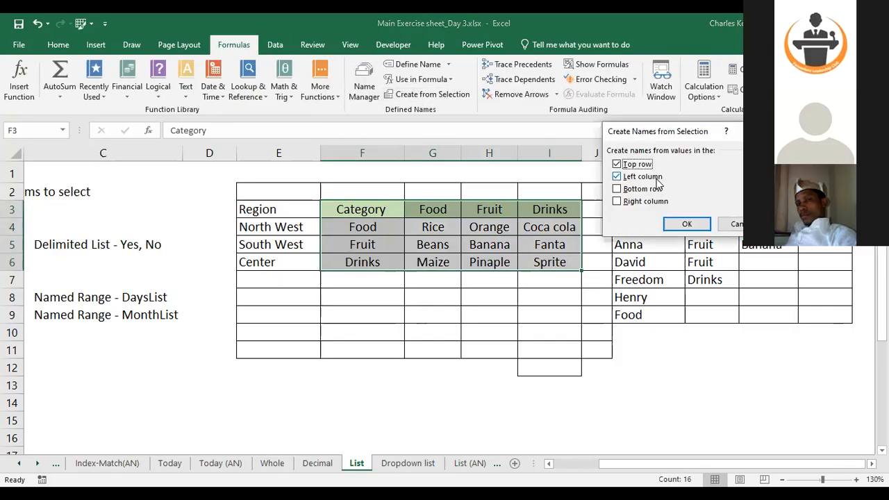
pyautogui.click(617, 177)
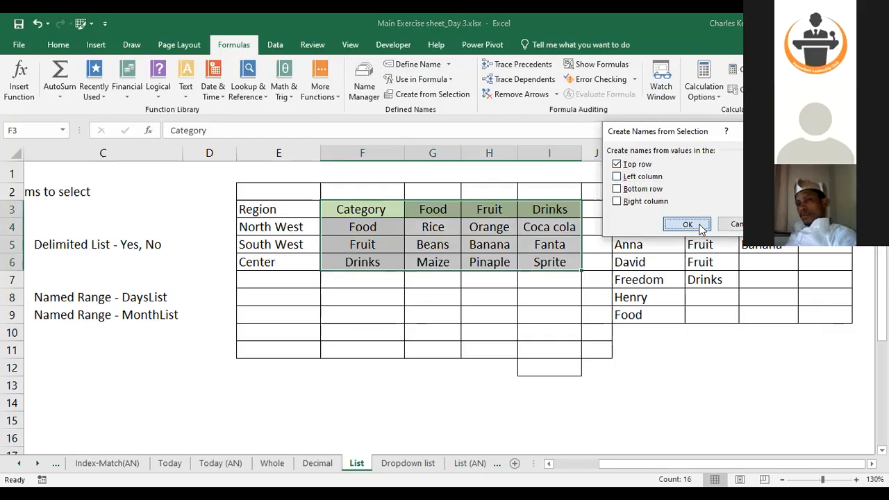
pyautogui.click(702, 229)
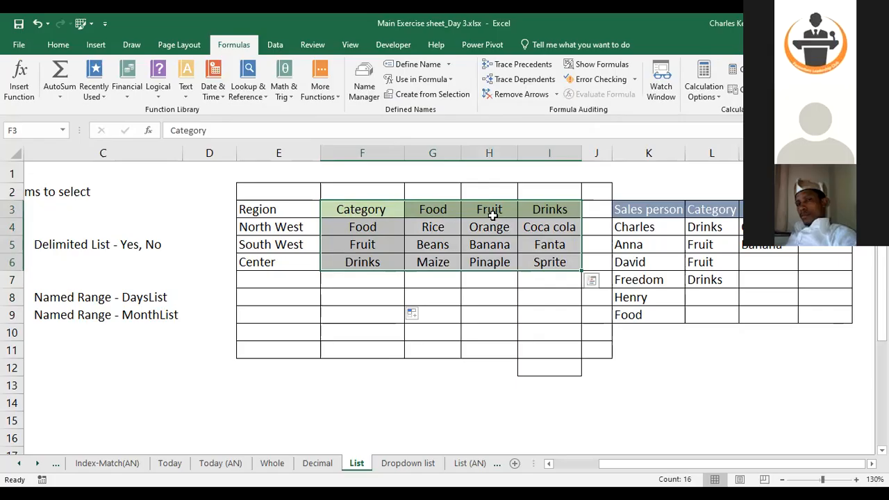
# Select the Category and Food named ranges from the name list to check their cells
pyautogui.click(61, 136)
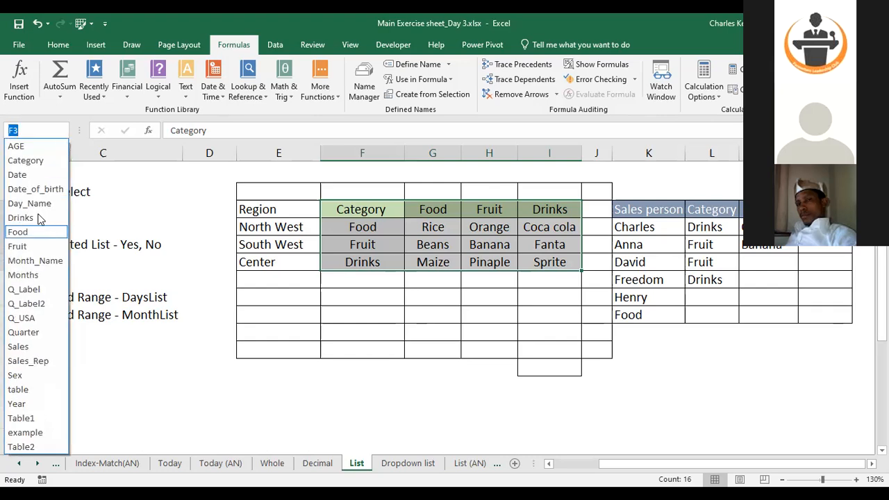
pyautogui.click(28, 161)
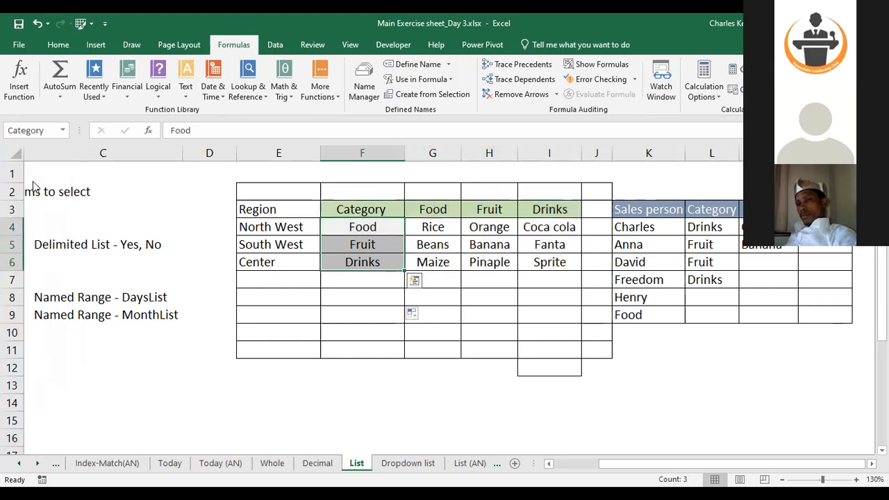
pyautogui.click(40, 240)
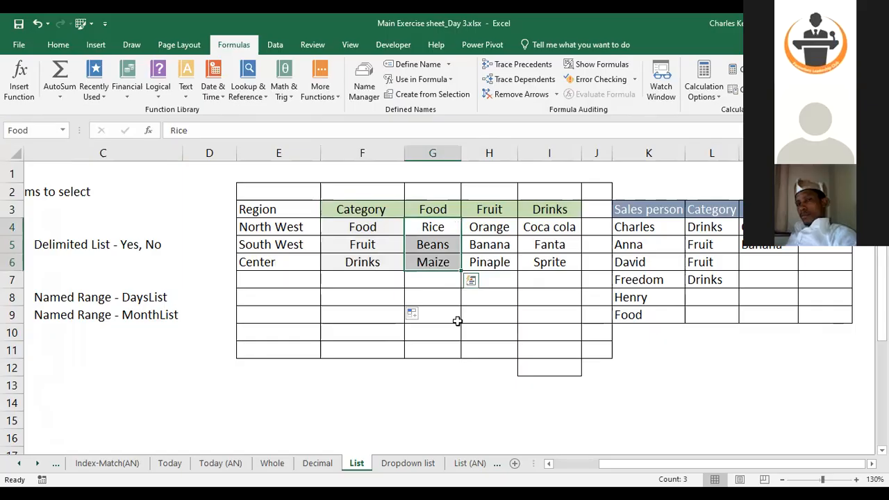
pyautogui.click(645, 349)
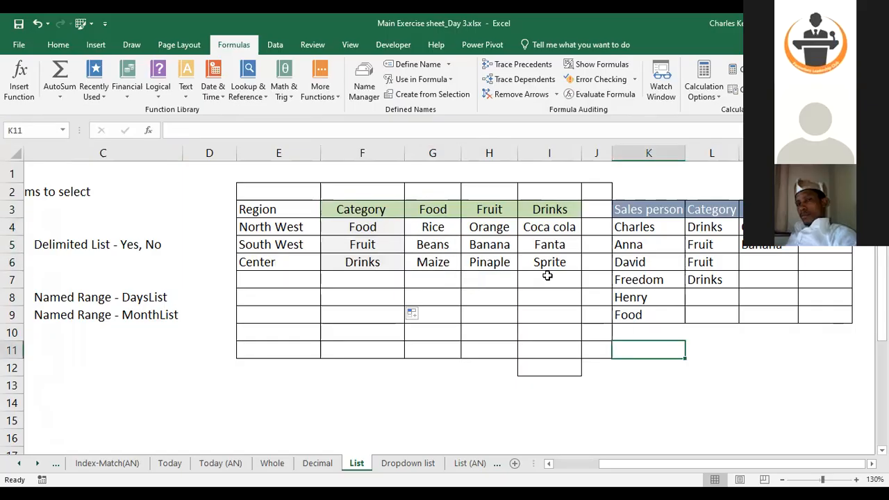
# Copy the Category header from F3 into F9
pyautogui.click(379, 210)
pyautogui.hotkey('ctrl', 'c')
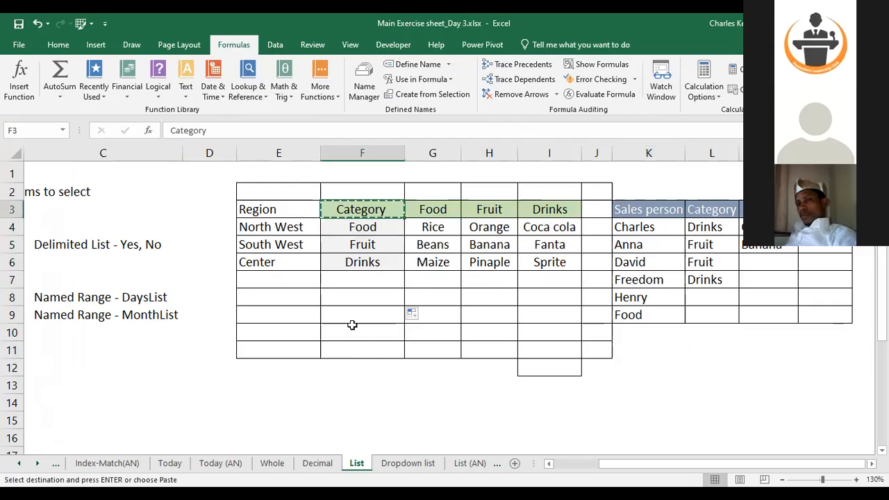
pyautogui.click(353, 315)
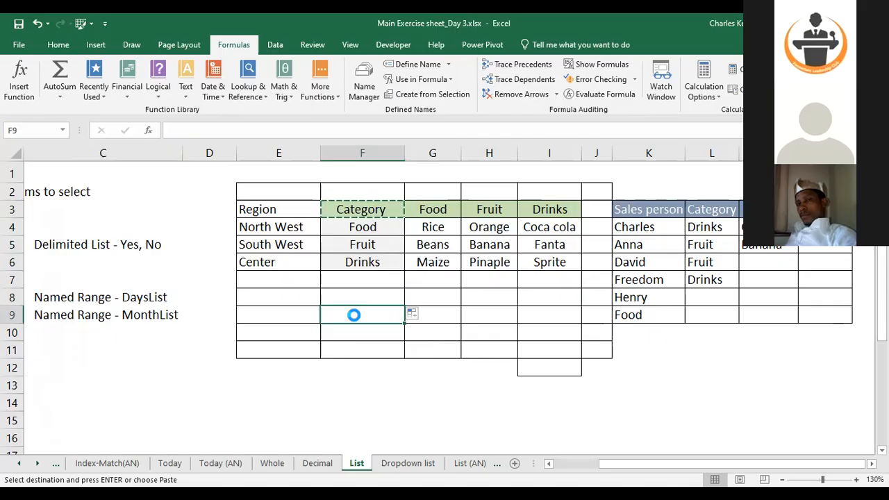
pyautogui.click(450, 316)
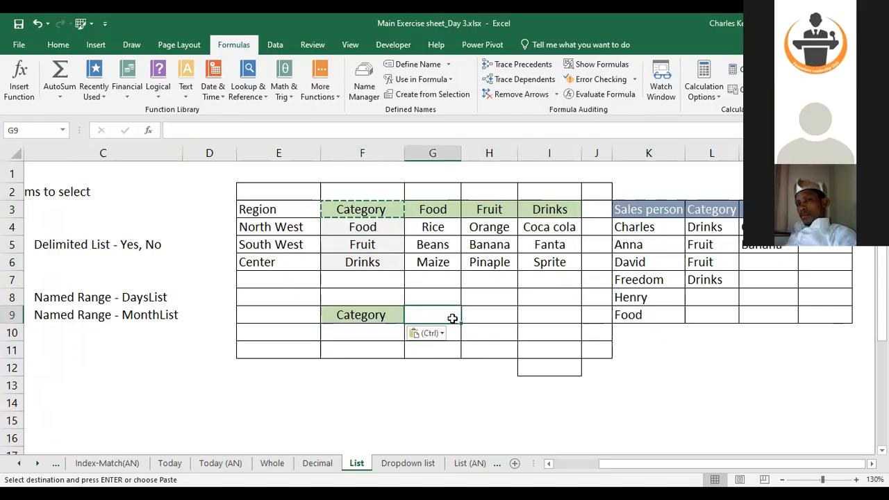
# Enter the header Item in G9 and give it the same green header formatting as F9
pyautogui.write('Item')
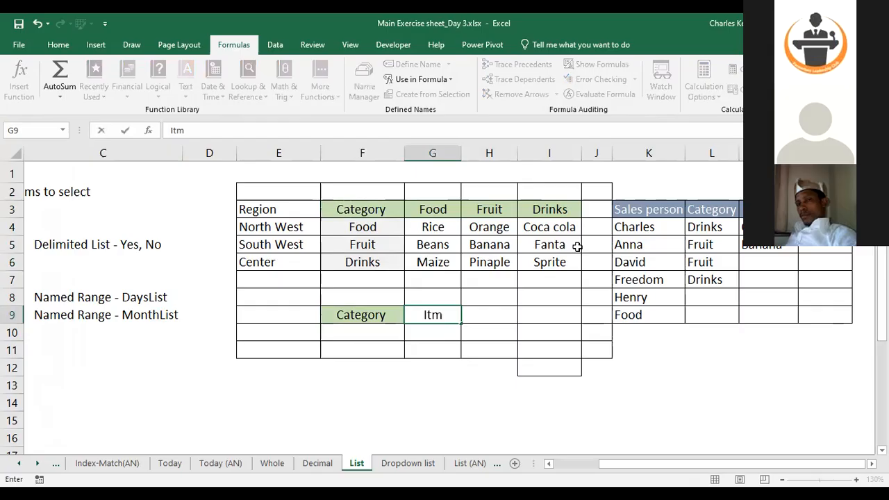
pyautogui.click(373, 316)
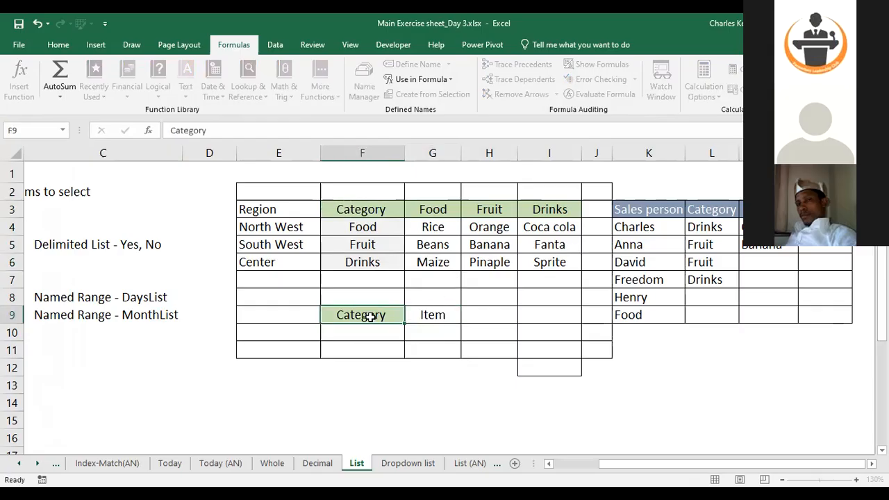
pyautogui.click(57, 46)
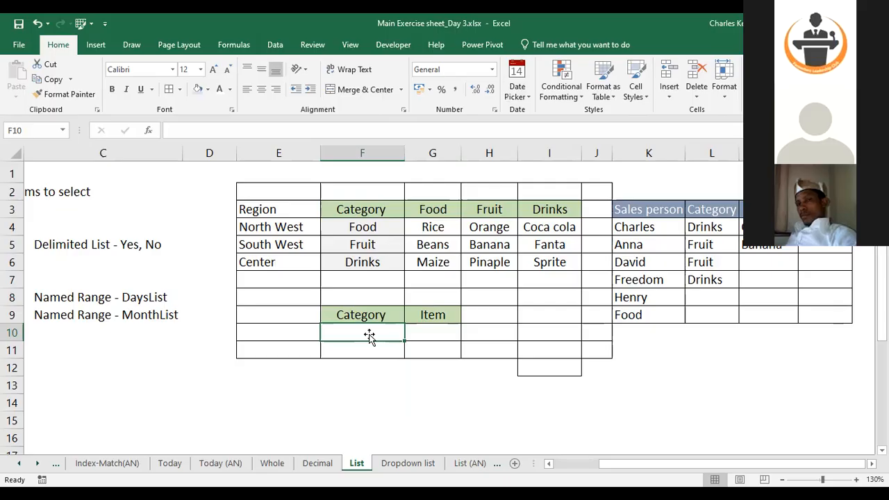
# Add a List data validation to F10 using the Category cells F4:F6 as its source, and choose Food
pyautogui.click(275, 45)
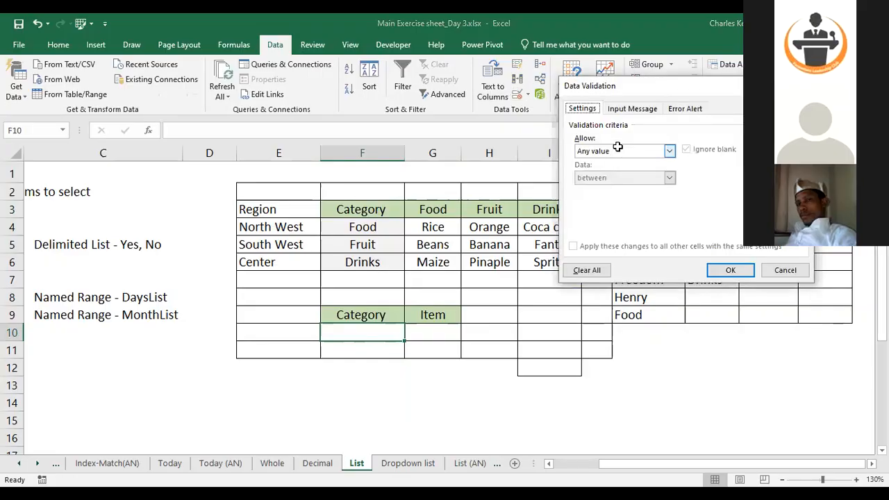
pyautogui.click(618, 147)
pyautogui.click(604, 188)
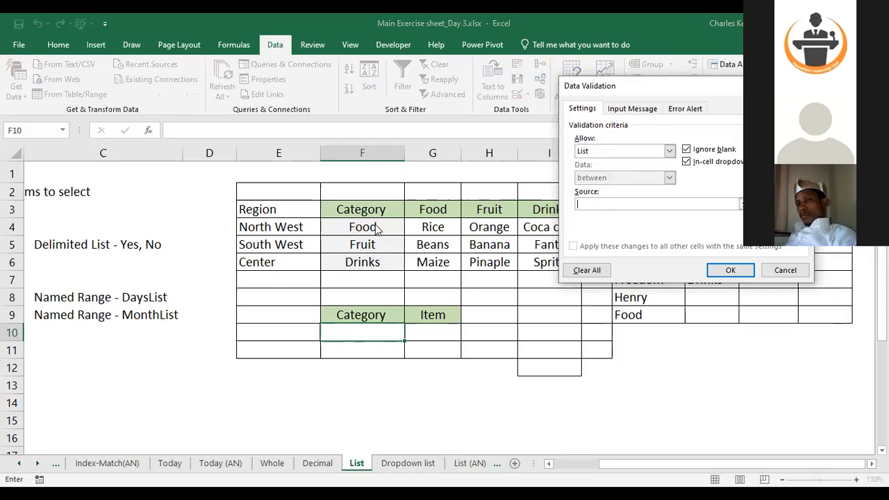
pyautogui.click(640, 202)
pyautogui.click(355, 222)
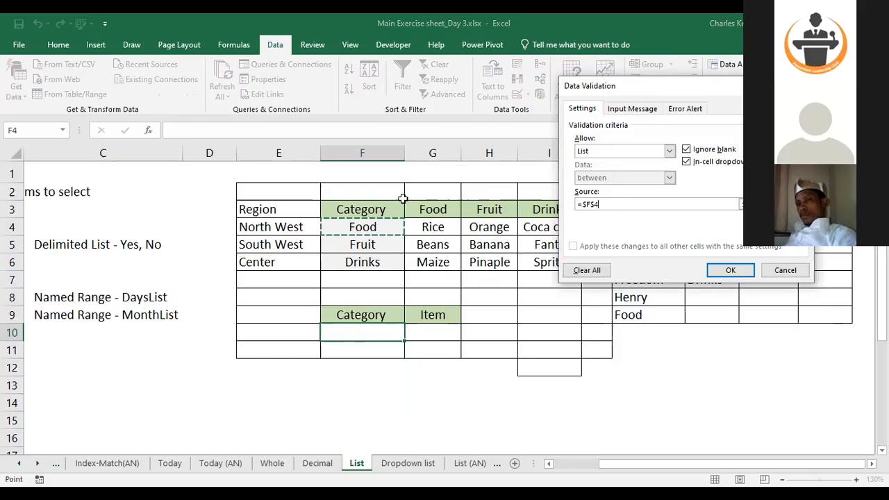
pyautogui.moveTo(368, 227); pyautogui.dragTo(362, 262)
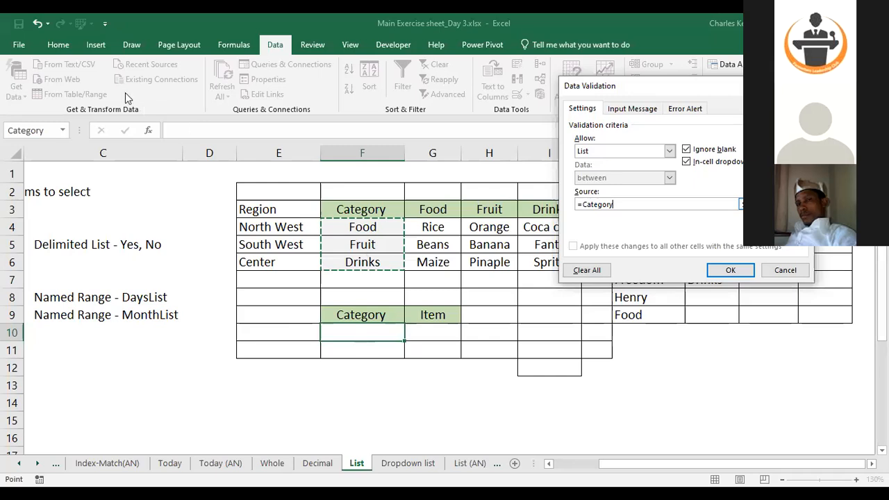
pyautogui.click(358, 346)
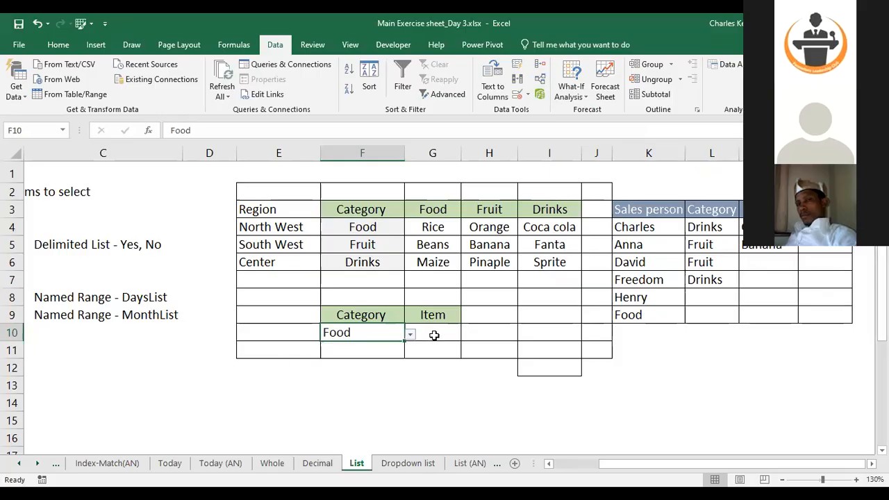
# Center-align the category entry in F10
pyautogui.click(435, 336)
pyautogui.click(399, 333)
pyautogui.click(410, 336)
pyautogui.click(449, 334)
pyautogui.click(358, 331)
pyautogui.click(57, 44)
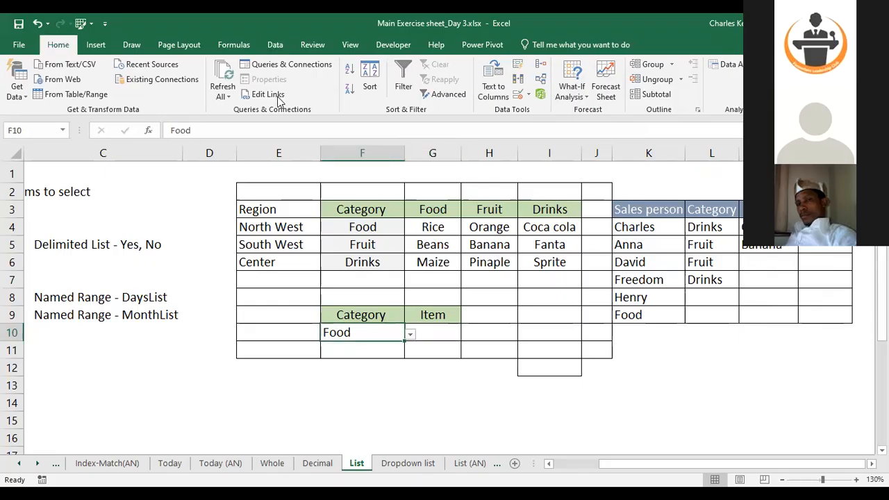
pyautogui.click(261, 90)
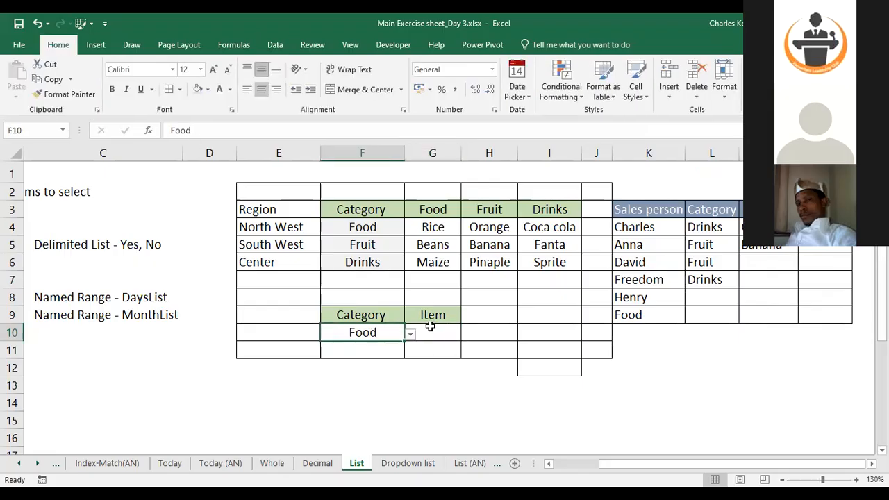
# Add a dependent List validation to G10 with source =indirect($F10, pointing at the category cell with a relative row
pyautogui.click(431, 329)
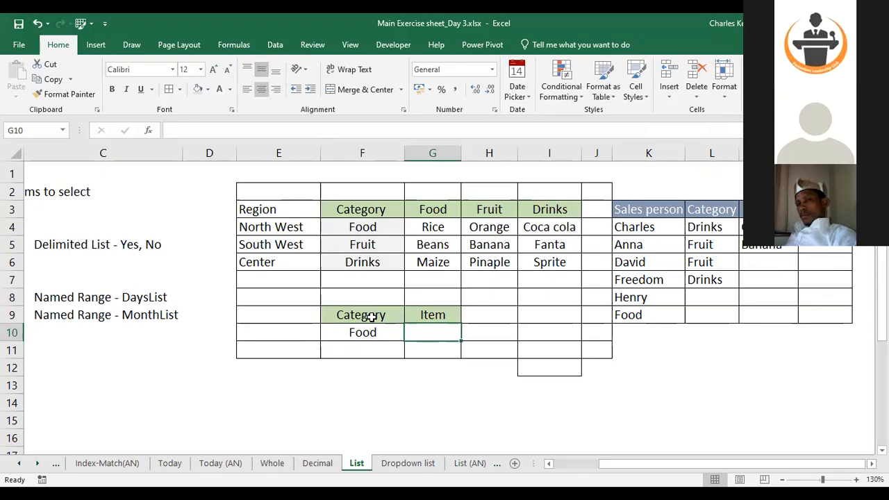
pyautogui.click(276, 45)
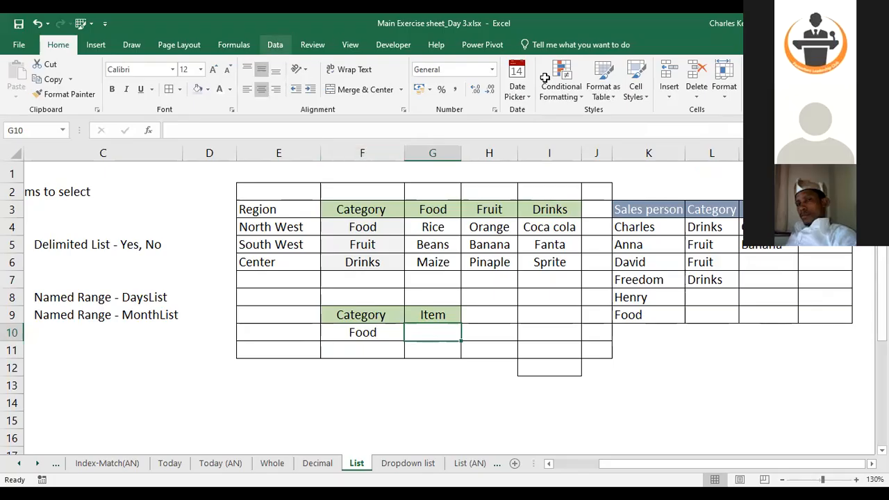
pyautogui.click(511, 92)
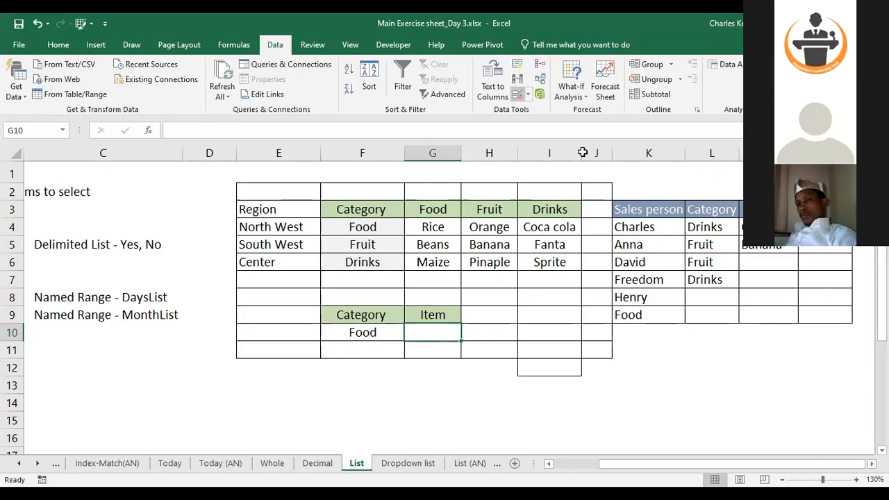
pyautogui.click(622, 152)
pyautogui.click(620, 188)
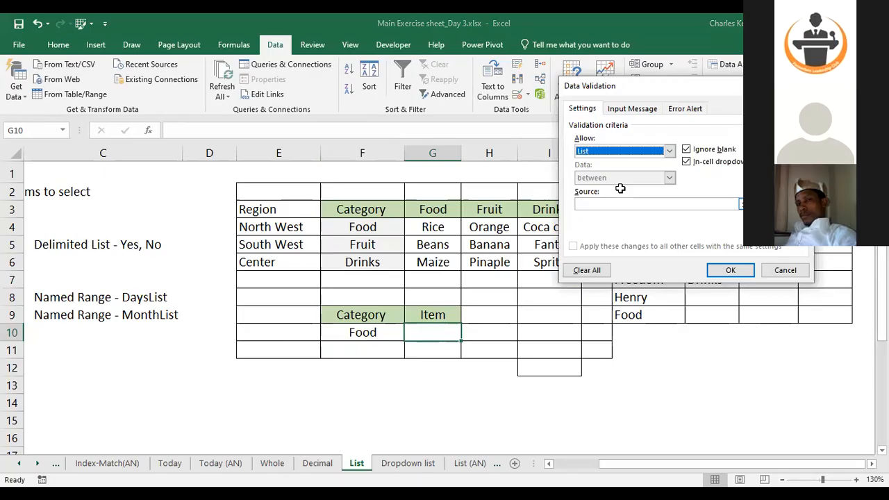
pyautogui.click(617, 204)
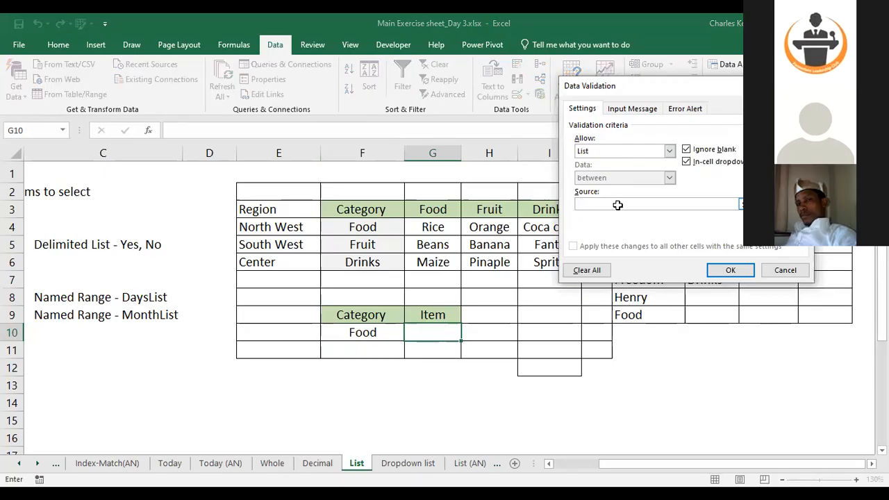
pyautogui.write('=indirect(')
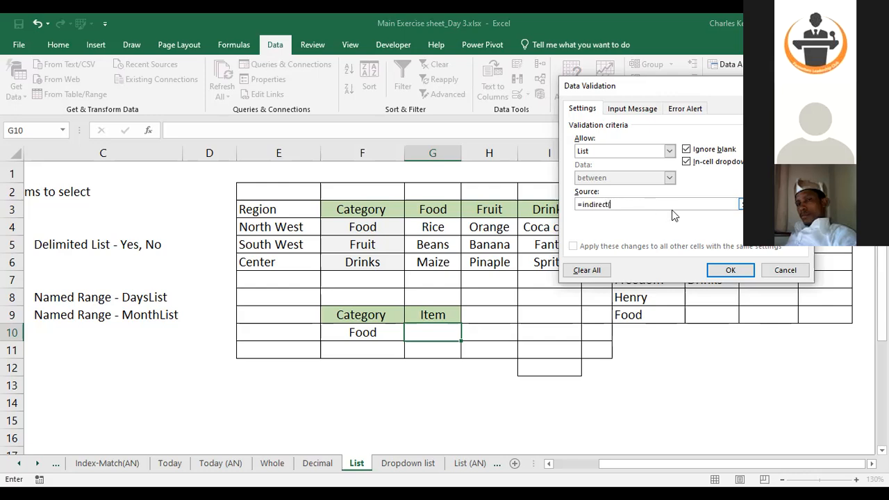
pyautogui.click(372, 335)
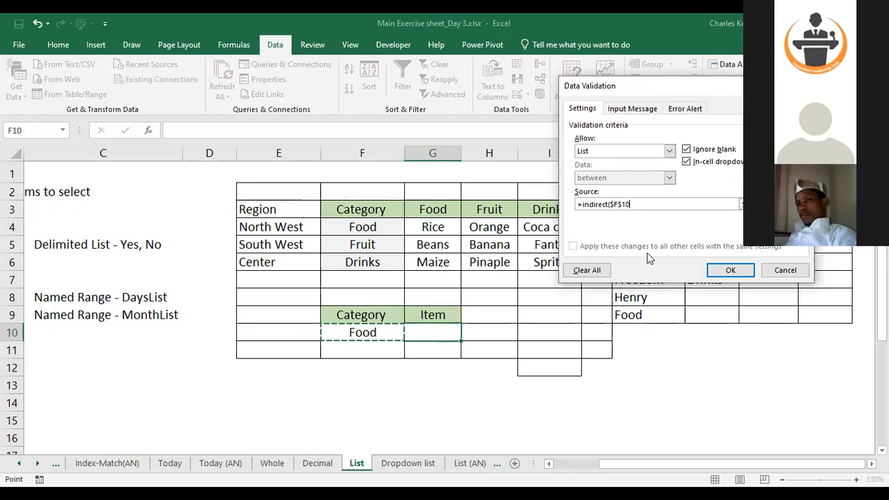
pyautogui.click(624, 203)
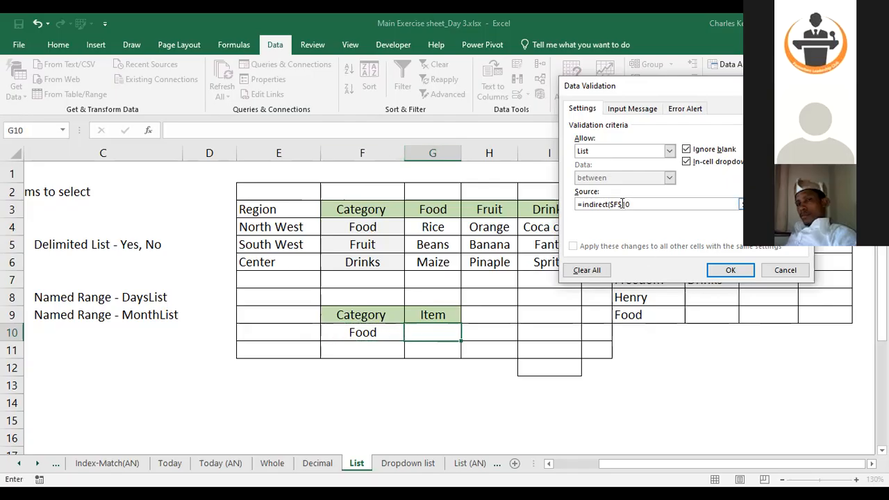
pyautogui.click(621, 203)
pyautogui.press('BackSpace')
pyautogui.click(747, 278)
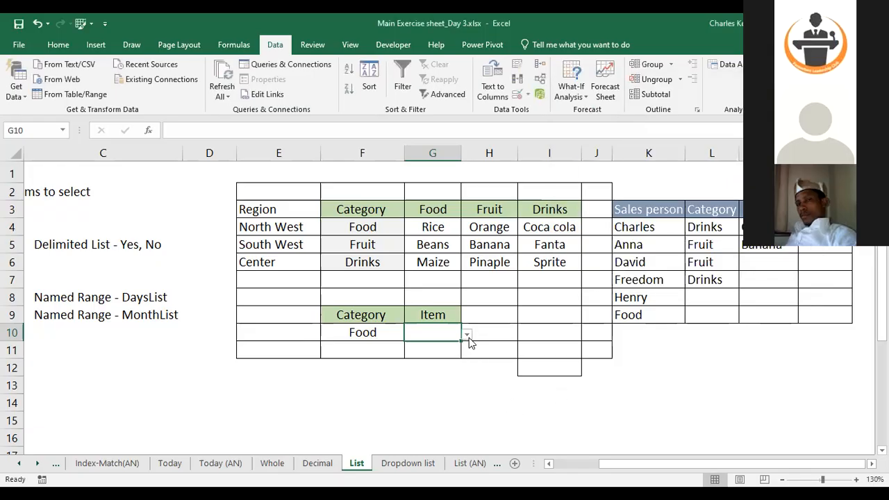
# Select Beans from the G10 item dropdown
pyautogui.click(468, 336)
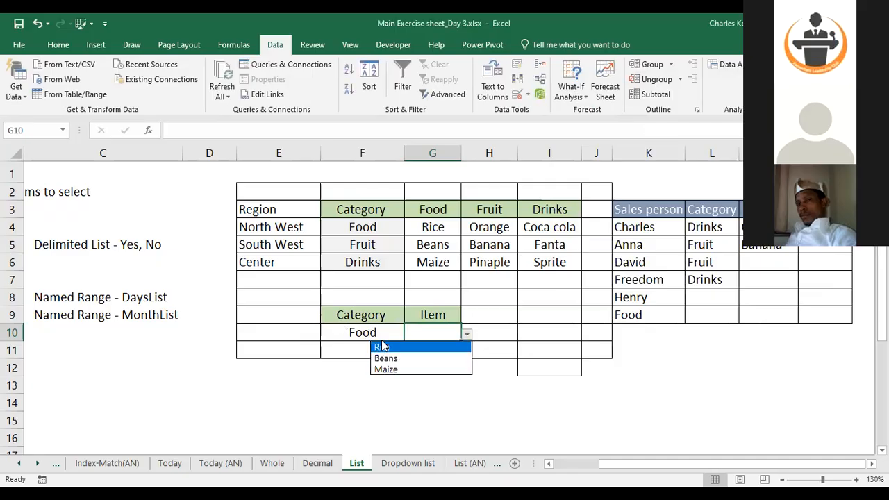
pyautogui.click(395, 358)
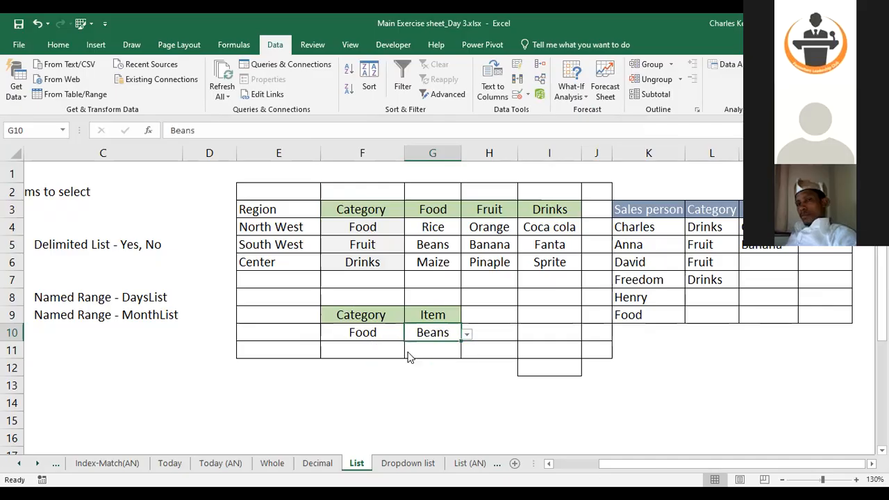
# Change the category in F10 to Fruit and finally to Drinks using its dropdown
pyautogui.press('Left')
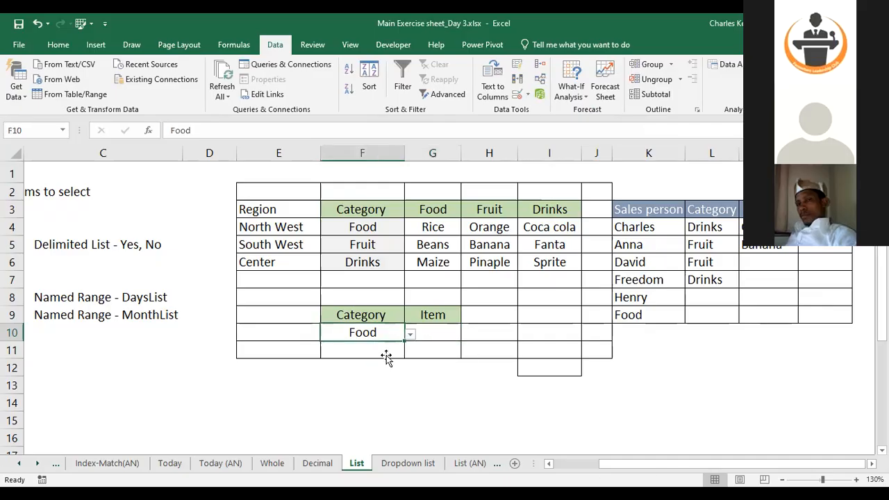
pyautogui.hotkey('alt', 'Down')
pyautogui.press('Down')
pyautogui.press('Return')
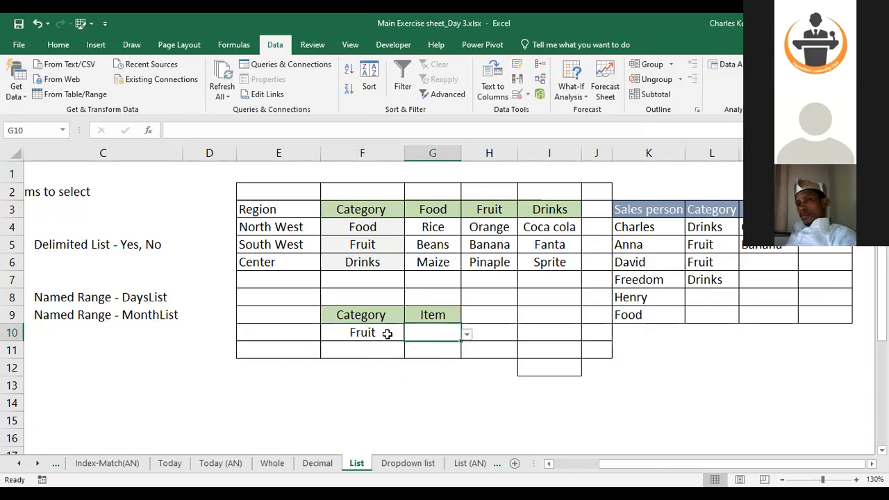
pyautogui.click(409, 334)
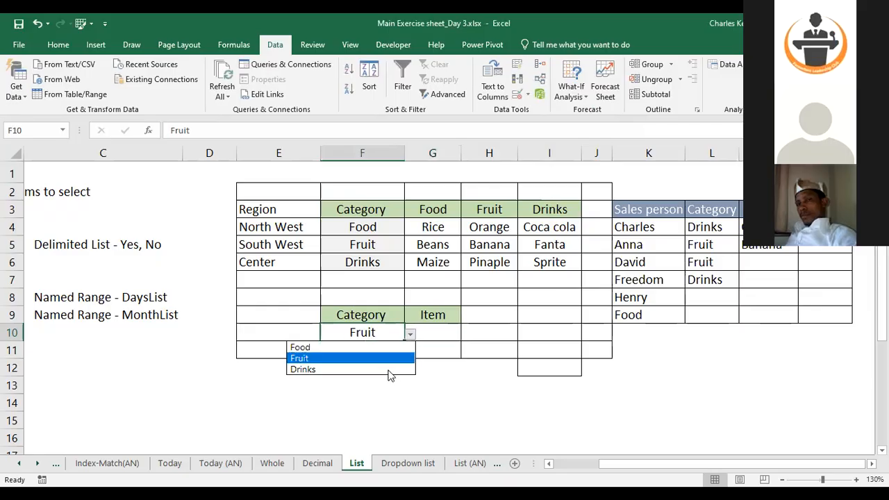
pyautogui.click(388, 369)
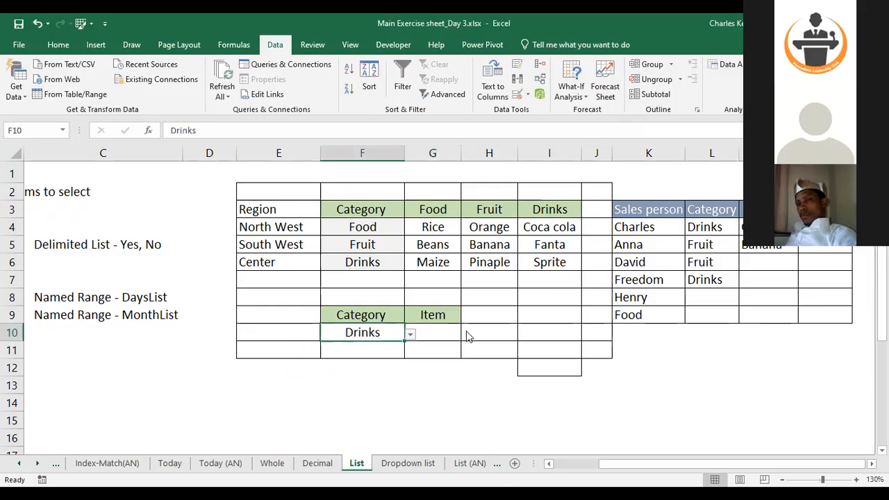
# Open the G10 item dropdown to check the drink options, closing it without choosing
pyautogui.press('Right')
pyautogui.hotkey('alt', 'Down')
pyautogui.press('Down')
pyautogui.press('Down')
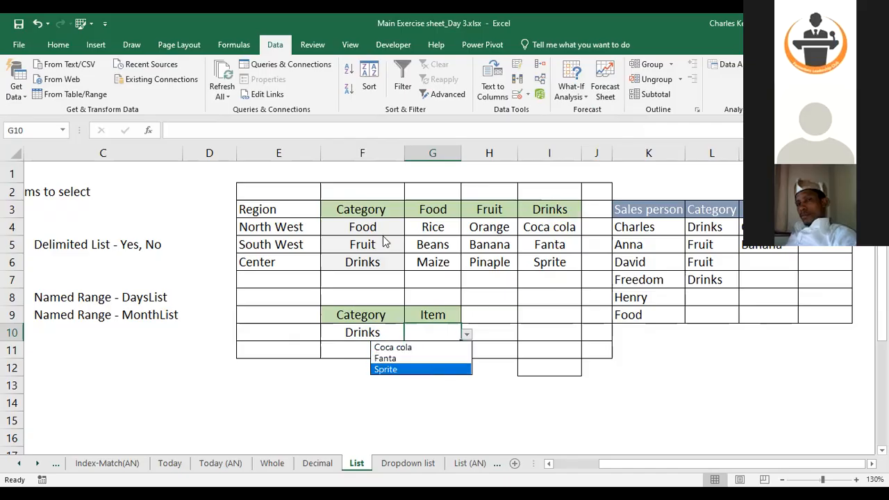
pyautogui.press('Escape')
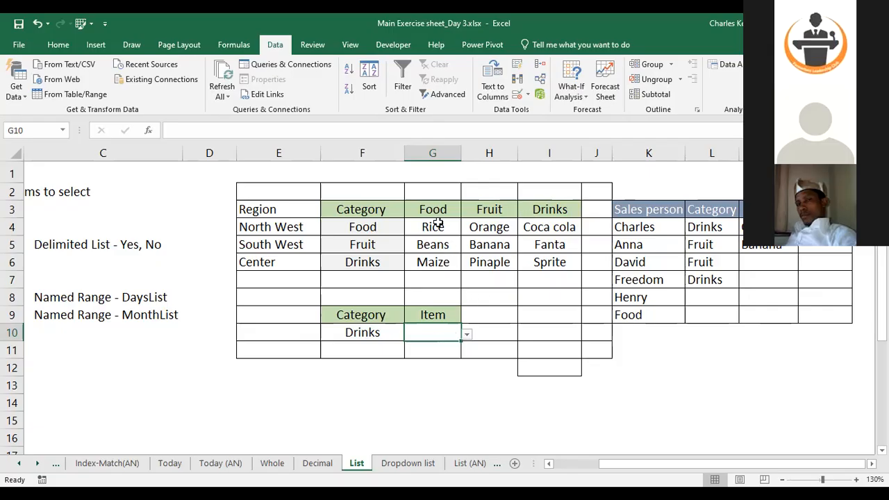
# Select the item lists in G4:I6 and scroll around the sheet to review the layout
pyautogui.moveTo(437, 222); pyautogui.dragTo(542, 262)
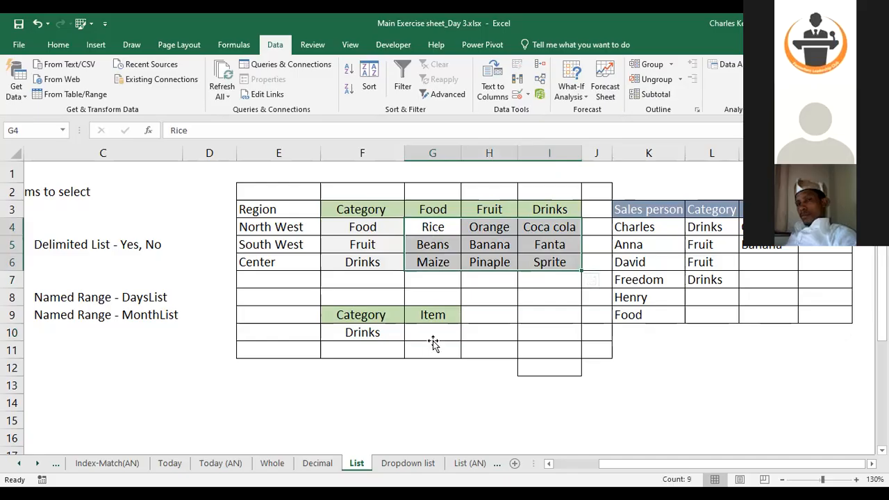
pyautogui.click(428, 373)
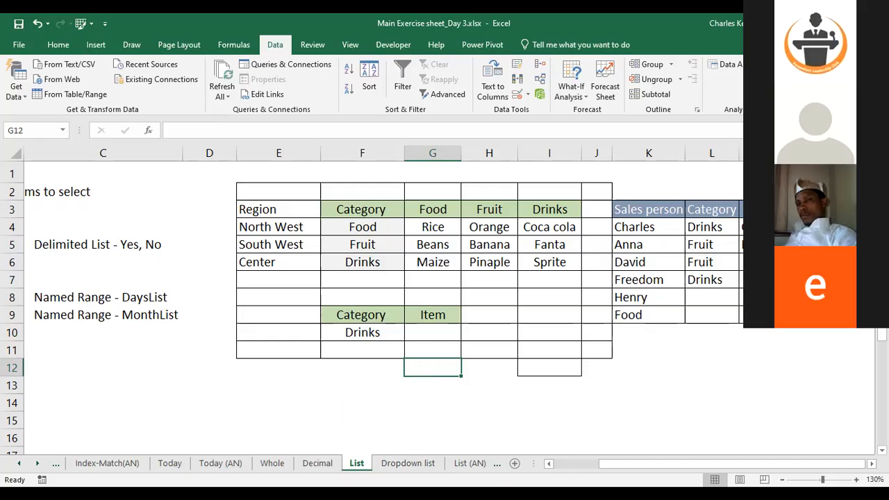
pyautogui.scroll(-3, 445, 299)
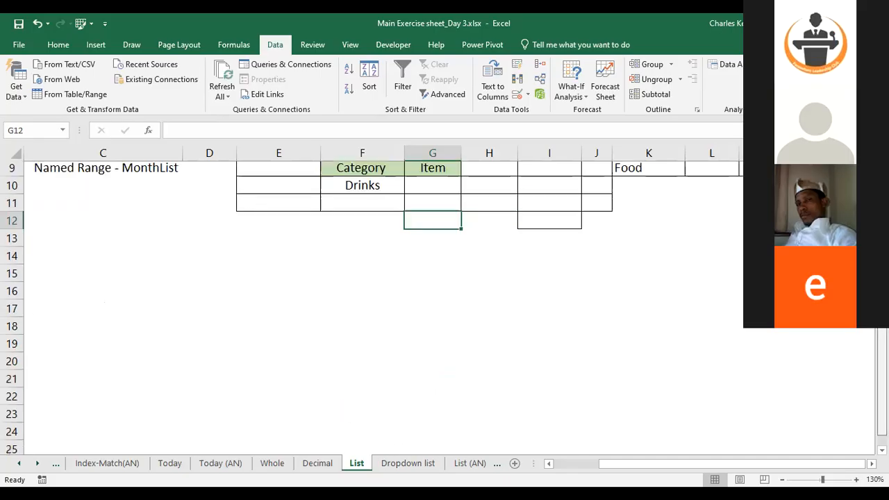
pyautogui.scroll(3, 445, 298)
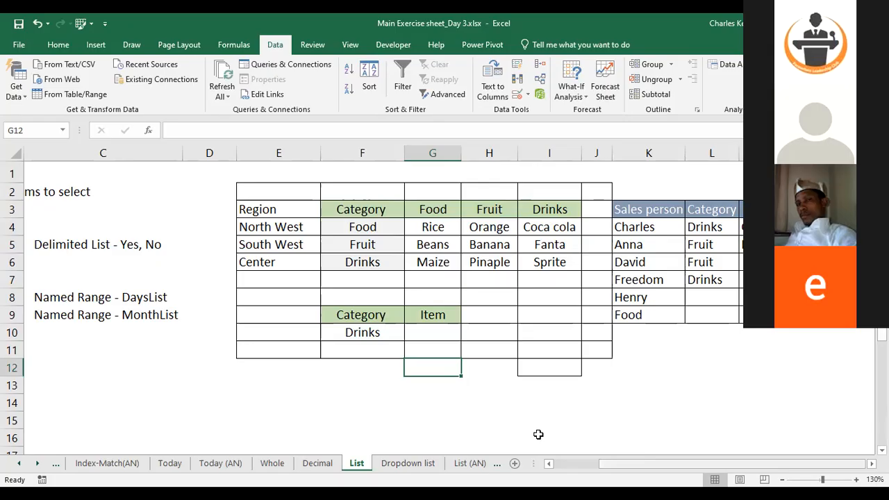
pyautogui.hscroll(-5, 538, 434)
pyautogui.hscroll(1, 626, 422)
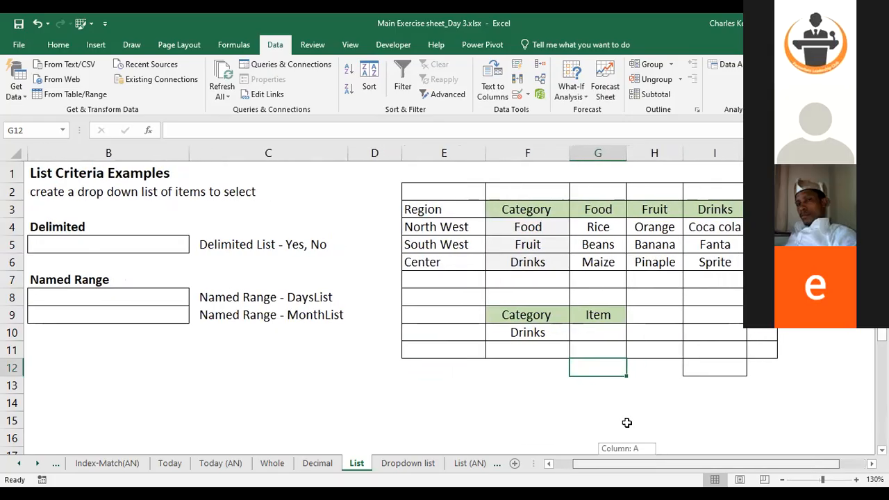
# Scroll across the List sheet and open a cell's dropdown list to browse its entries without choosing one
pyautogui.hscroll(1, 626, 422)
pyautogui.hscroll(1, 320, 451)
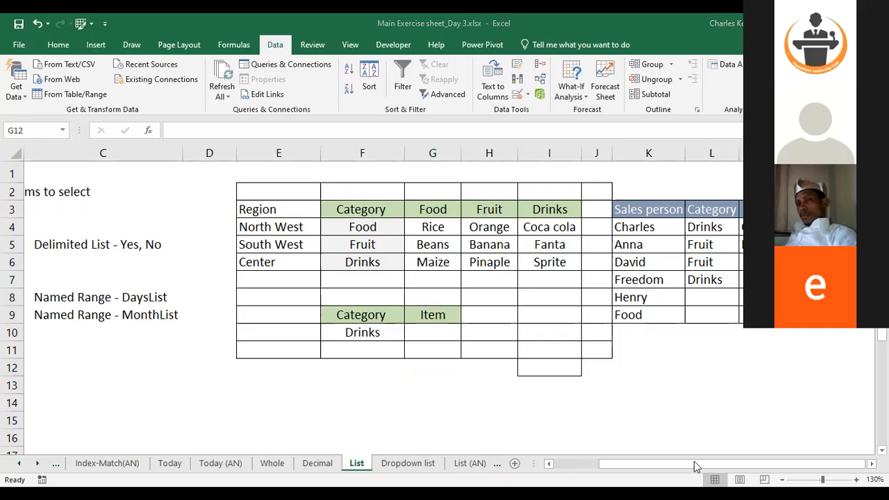
pyautogui.moveTo(694, 461); pyautogui.dragTo(694, 461)
pyautogui.moveTo(694, 461); pyautogui.dragTo(694, 461)
pyautogui.hotkey('alt', 'Down')
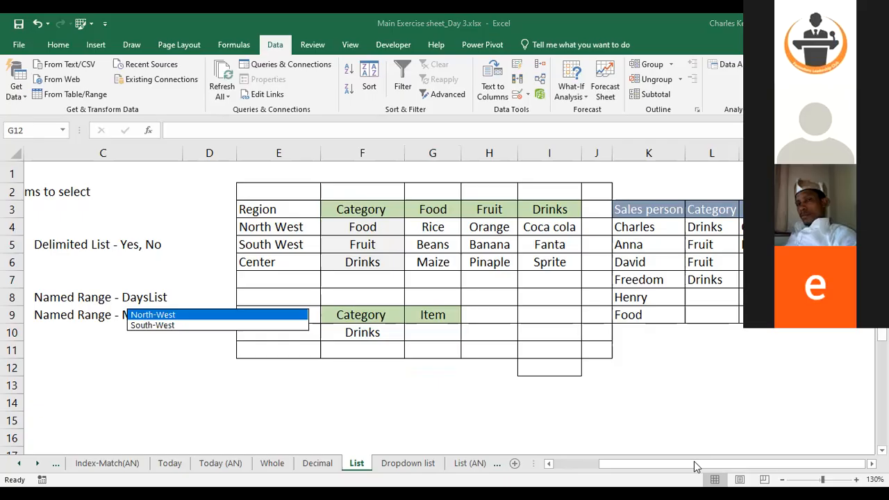
pyautogui.press('Escape')
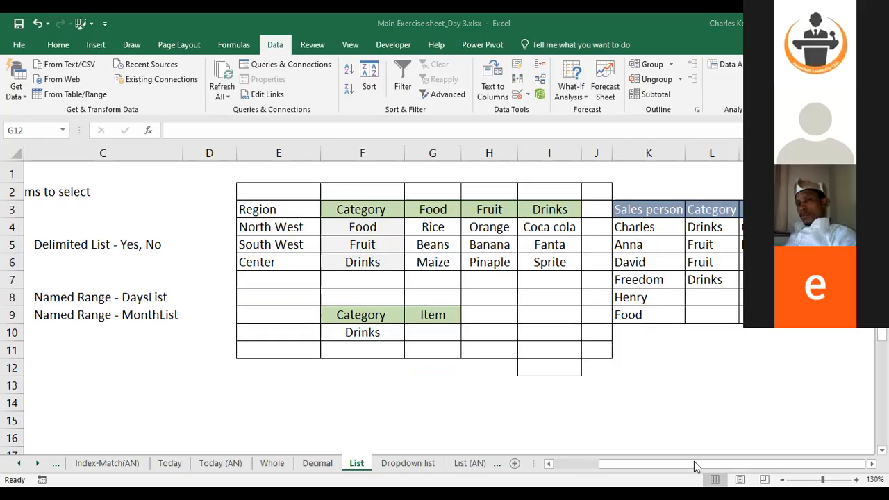
pyautogui.hotkey('alt', 'Down')
pyautogui.press('Up')
pyautogui.press('Up')
pyautogui.press('Up')
pyautogui.press('Up')
pyautogui.press('Up')
pyautogui.press('Up')
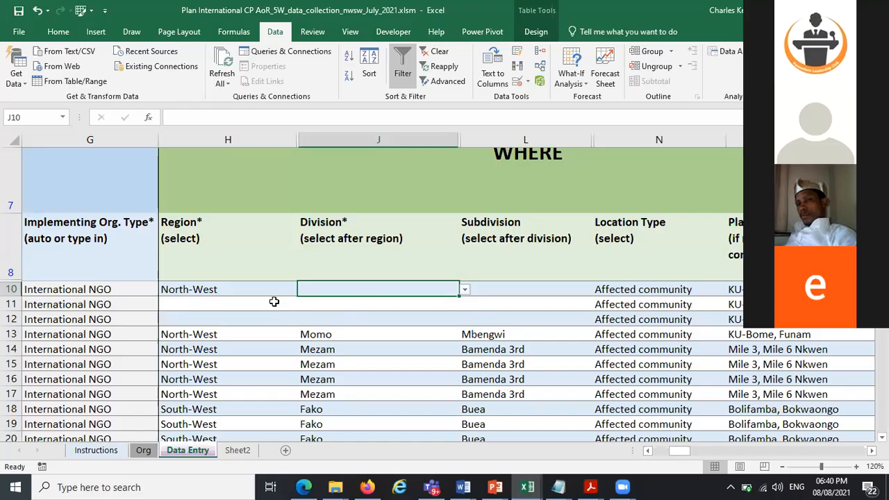
# Open the Subdivision dropdown in L11 of the Data Entry sheet to view the subdivisions offered for Fako
pyautogui.click(464, 291)
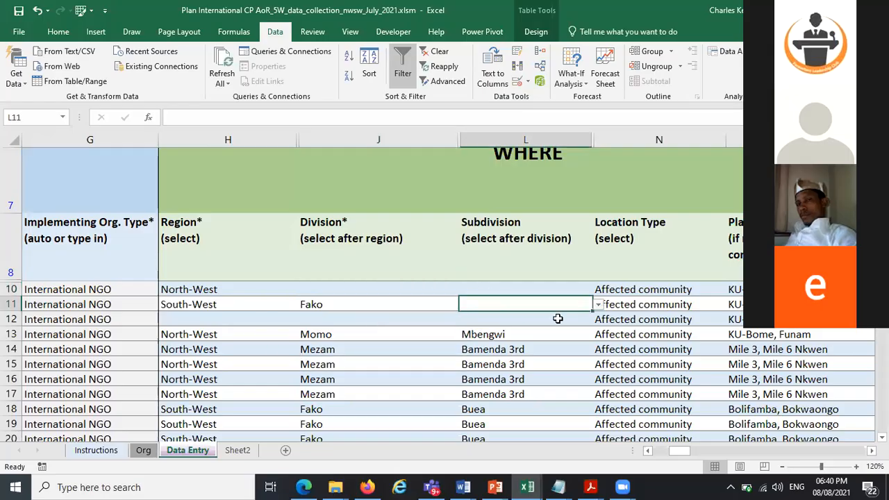
pyautogui.click(598, 305)
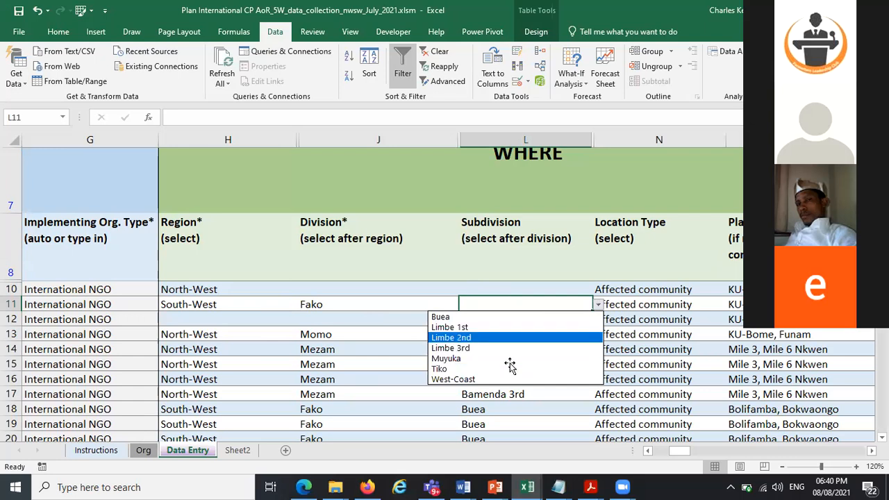
# Set the Division in J11 to Kupe-Manenguba using its dropdown
pyautogui.click(372, 301)
pyautogui.click(373, 302)
pyautogui.click(465, 305)
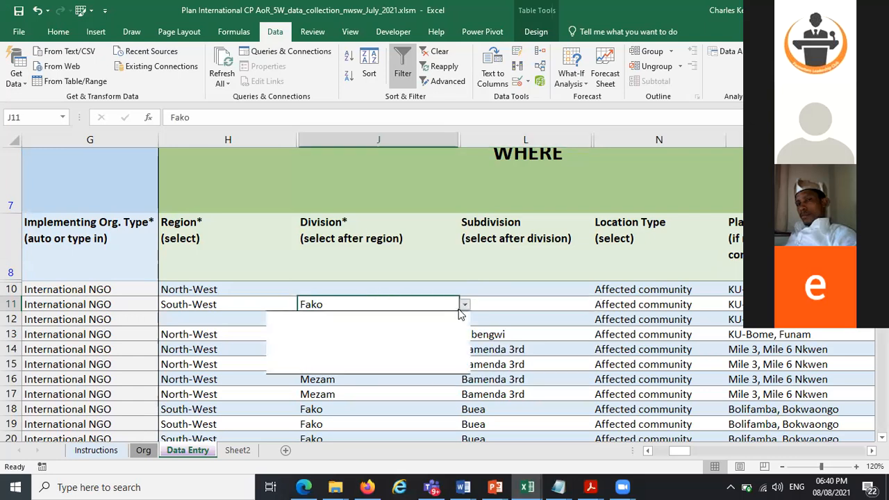
pyautogui.click(436, 324)
# Open the L11 Subdivision dropdown to check the options for Kupe-Manenguba, closing it without choosing
pyautogui.click(508, 301)
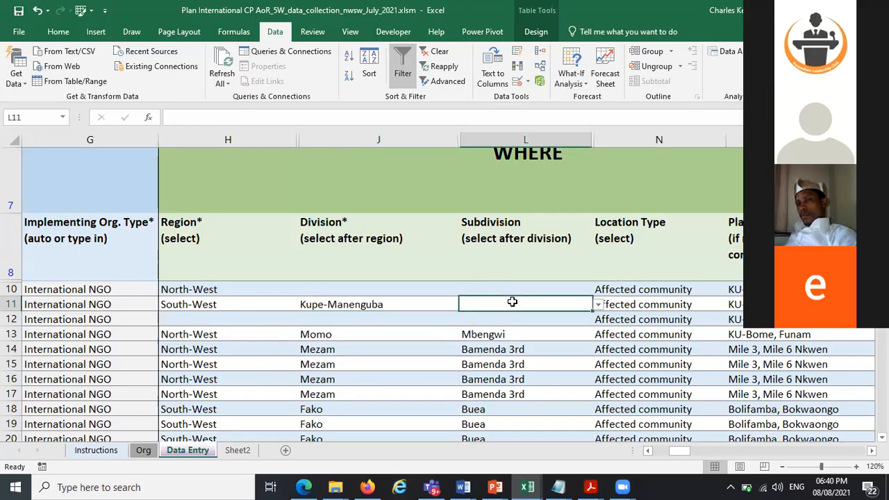
pyautogui.click(597, 305)
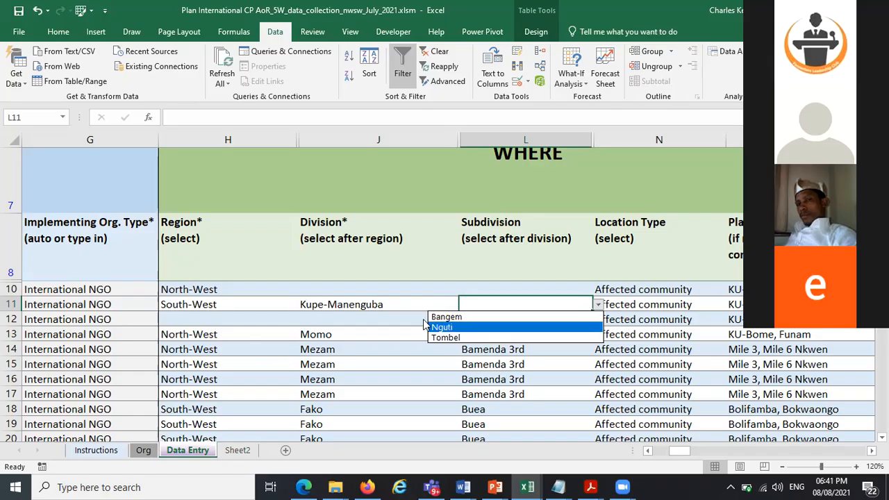
pyautogui.click(386, 304)
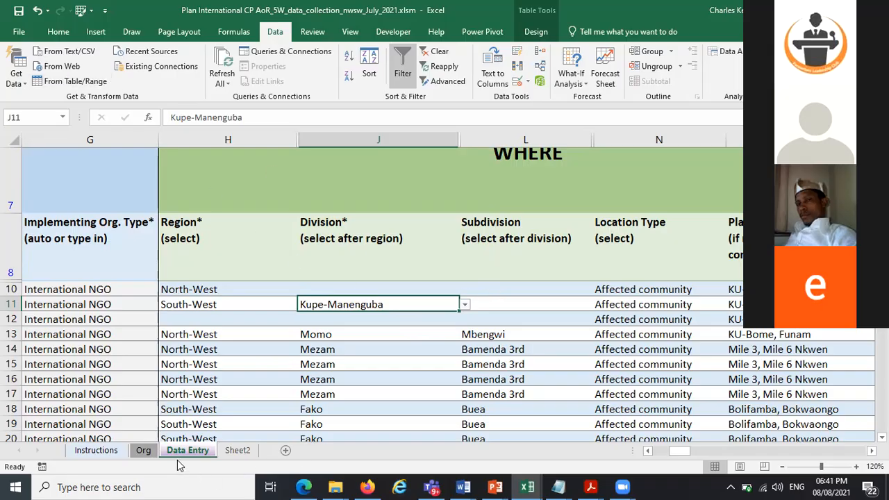
# Unhide the hidden drop_down_list_cp sheet that holds the dropdown source lists
pyautogui.click(151, 452)
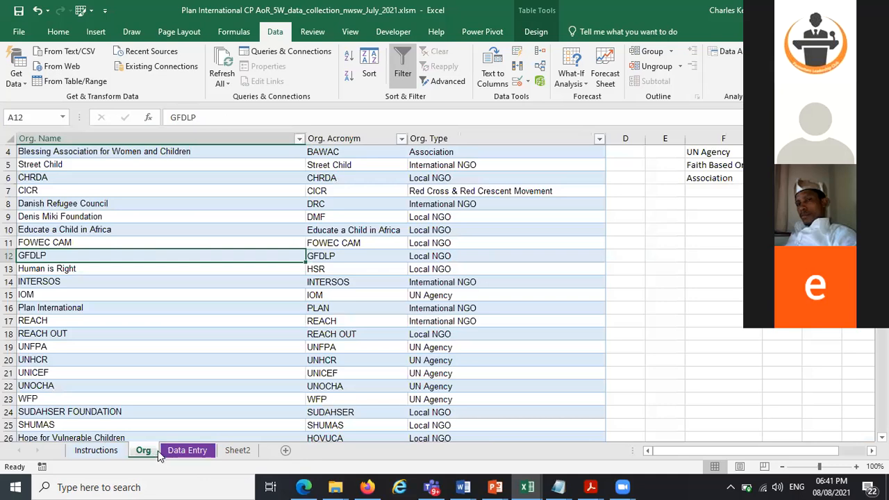
pyautogui.click(186, 451)
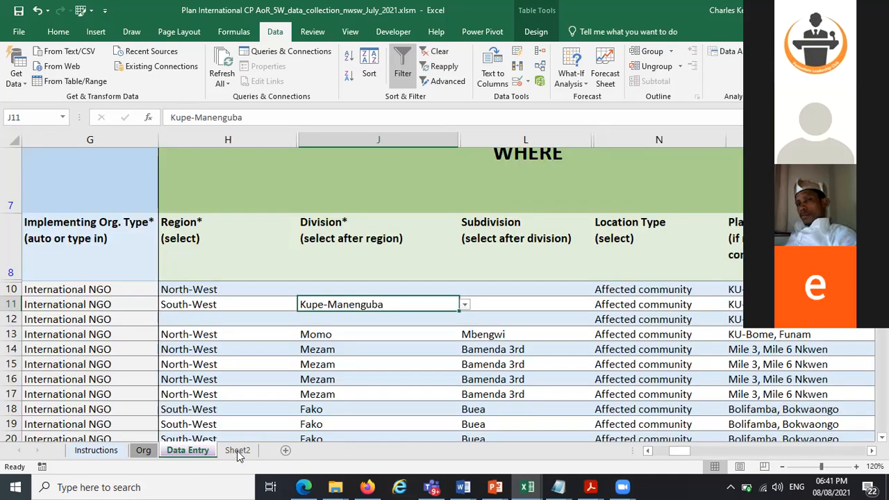
pyautogui.click(237, 450)
pyautogui.rightClick(237, 450)
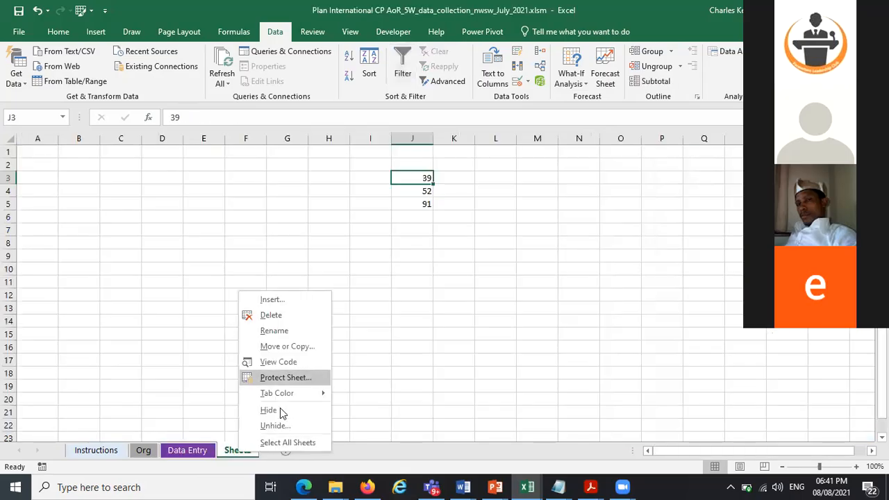
pyautogui.click(265, 404)
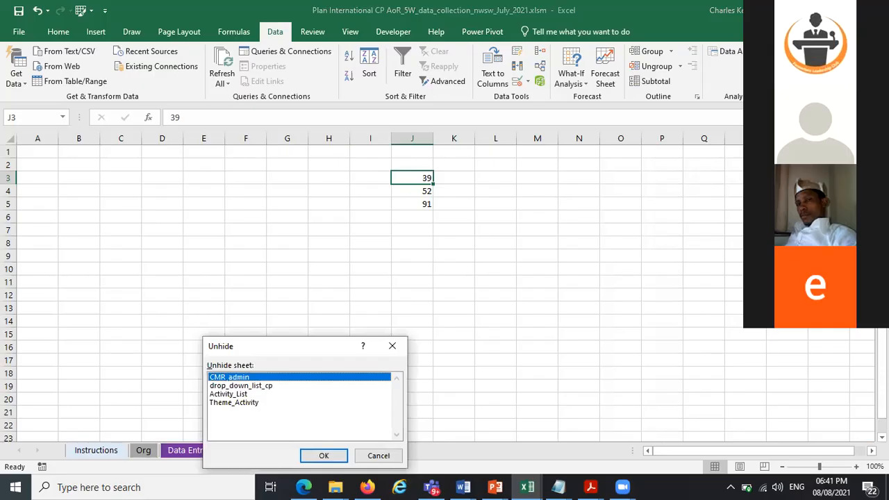
pyautogui.click(314, 453)
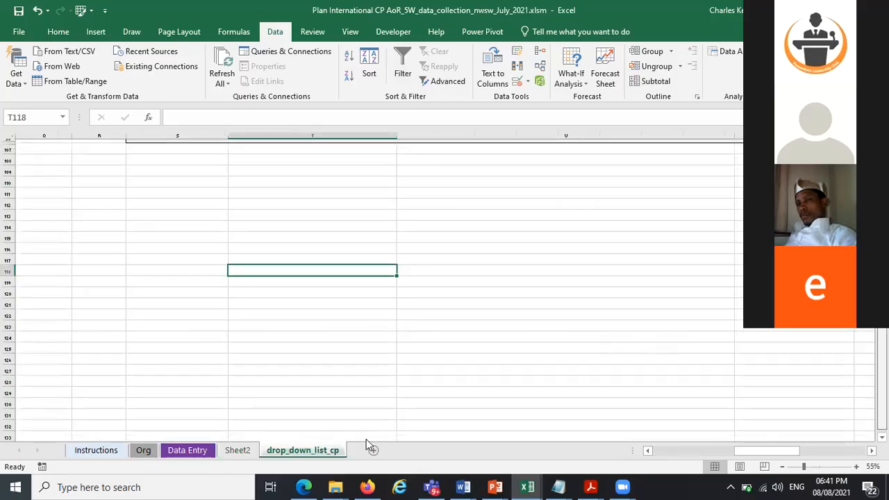
# Unhide the remaining hidden sheets CMR_admin, Activity_List and Theme_Activity
pyautogui.scroll(20, 366, 439)
pyautogui.scroll(10, 366, 439)
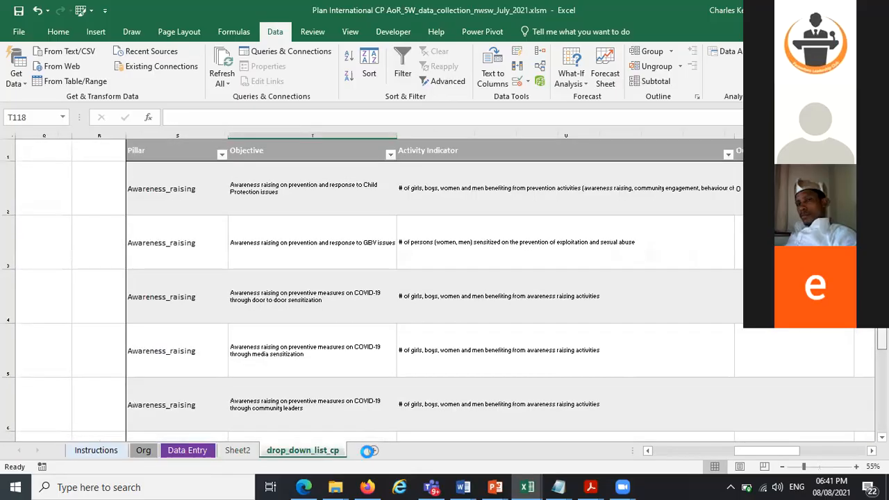
pyautogui.click(367, 453)
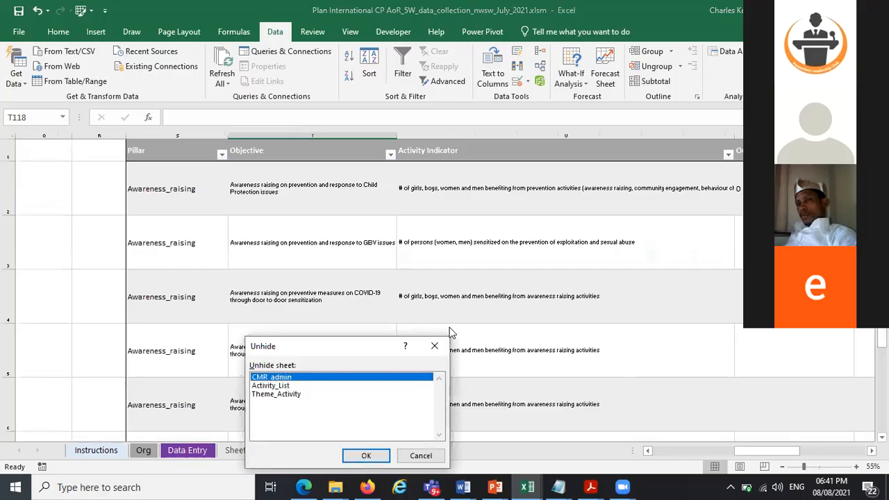
pyautogui.press('Escape')
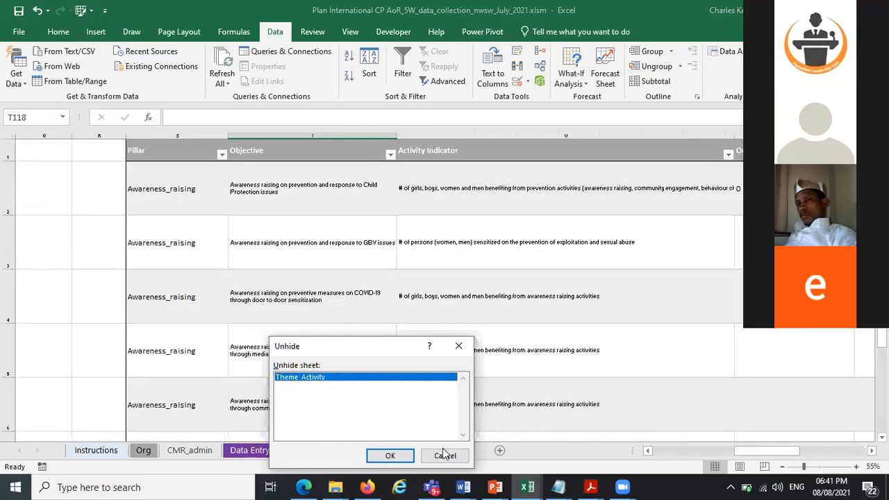
pyautogui.press('Return')
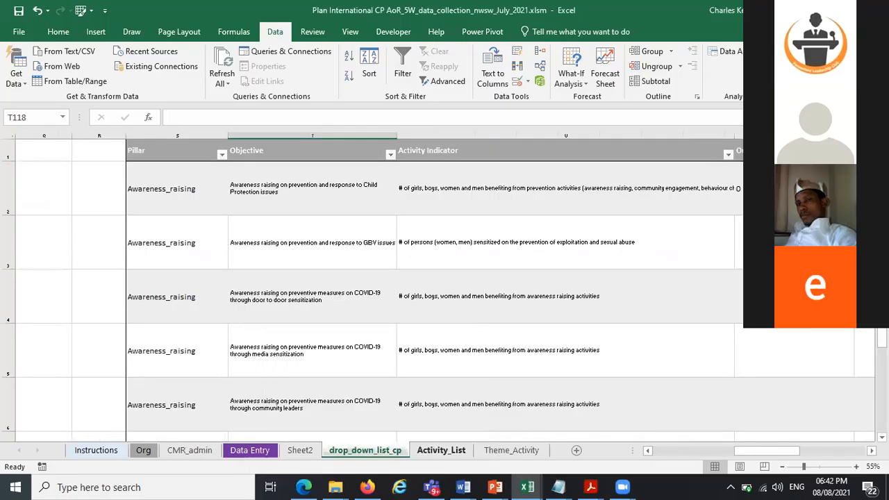
# Open the CMR_admin sheet and select the division entries in K2:K11 to review the source list
pyautogui.click(189, 450)
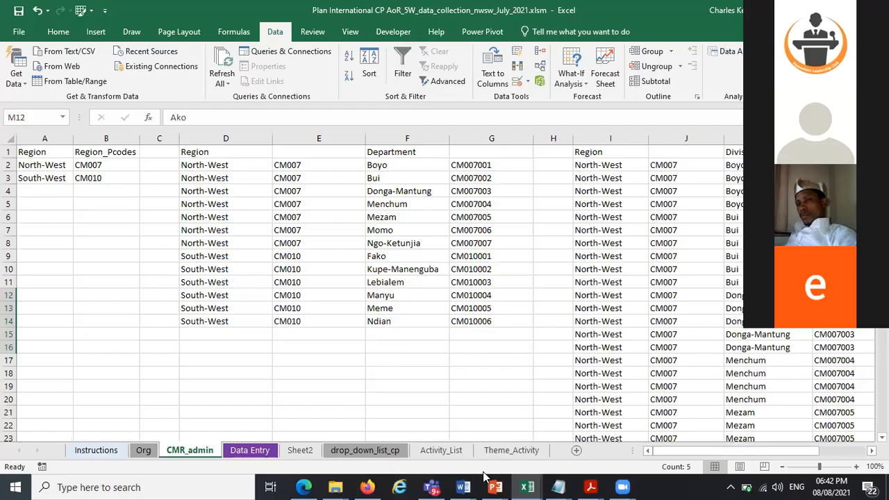
pyautogui.moveTo(760, 166); pyautogui.dragTo(761, 282)
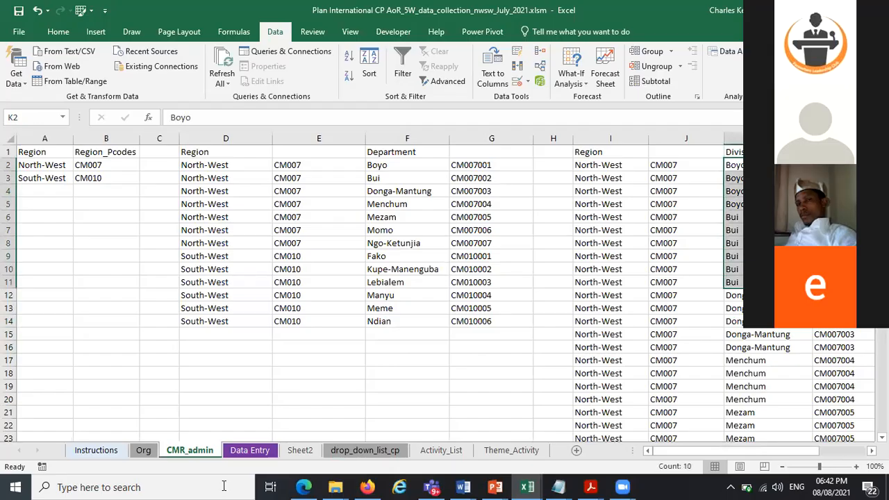
pyautogui.click(223, 486)
pyautogui.write('c')
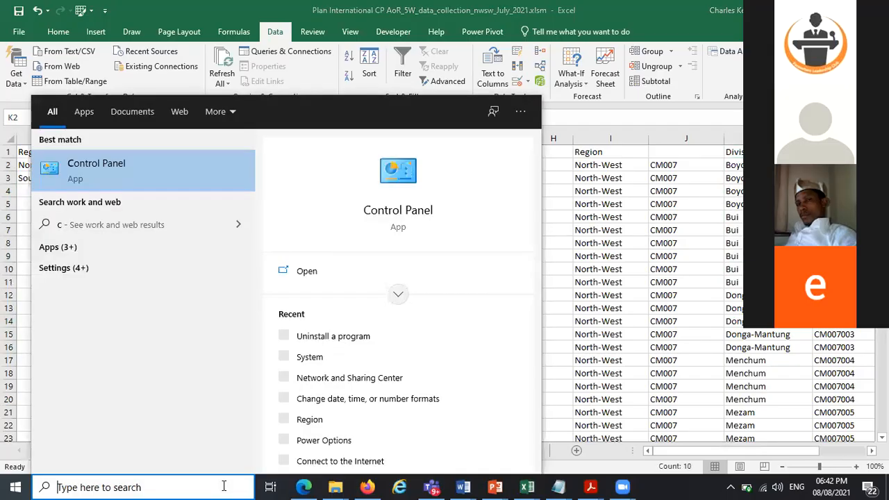
pyautogui.write('hb')
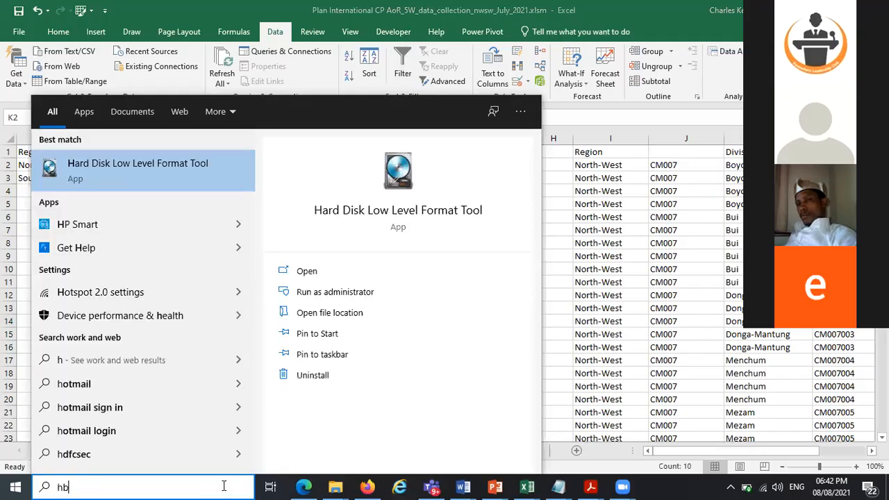
pyautogui.press('BackSpace')
pyautogui.write('4')
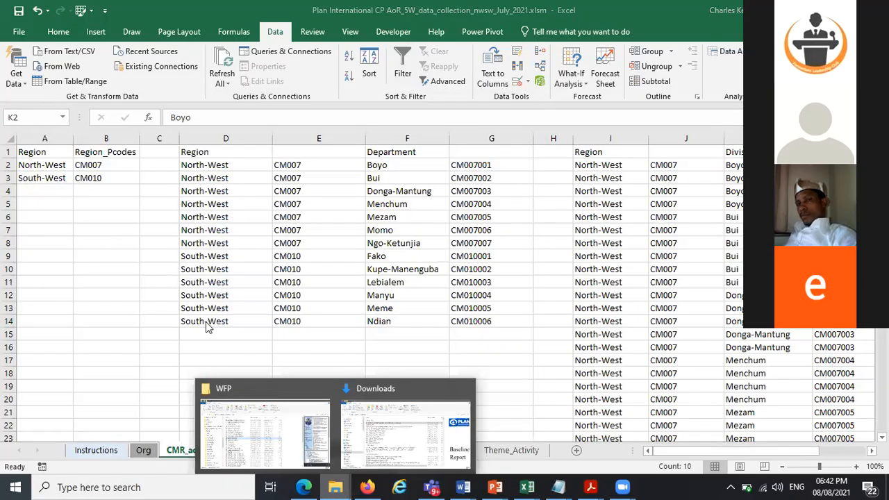
# Open H4BF Activity reporting_Digital.xlsm from the Skills Development Platform folder on drive D:
pyautogui.click(265, 434)
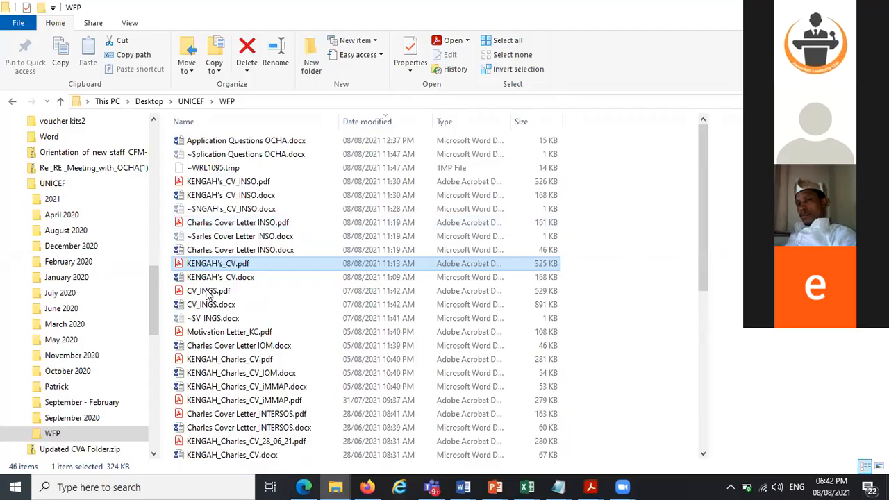
pyautogui.click(60, 102)
pyautogui.hotkey('alt', 'Up')
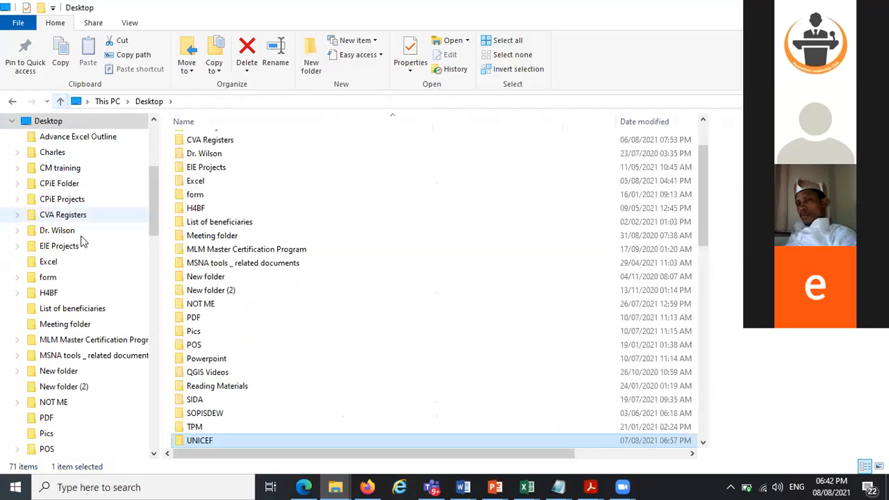
pyautogui.scroll(5, 83, 290)
pyautogui.press('Down')
pyautogui.press('Down')
pyautogui.press('Down')
pyautogui.press('Down')
pyautogui.doubleClick(416, 279)
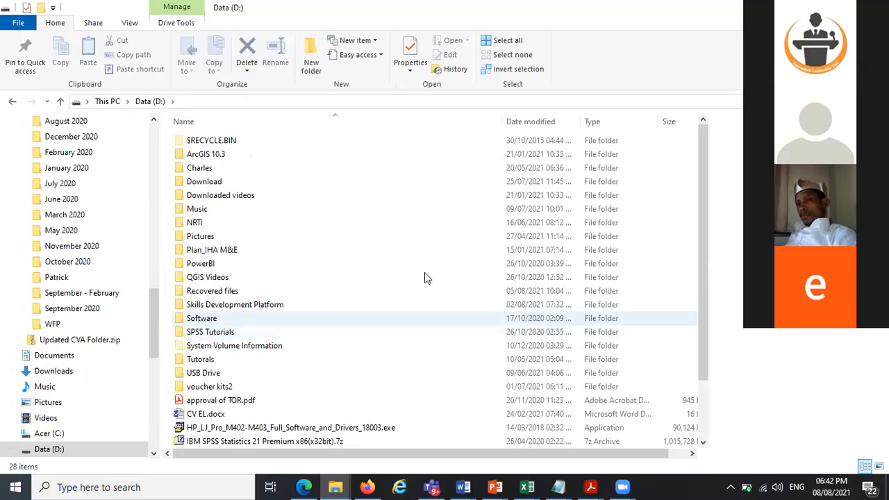
pyautogui.doubleClick(425, 304)
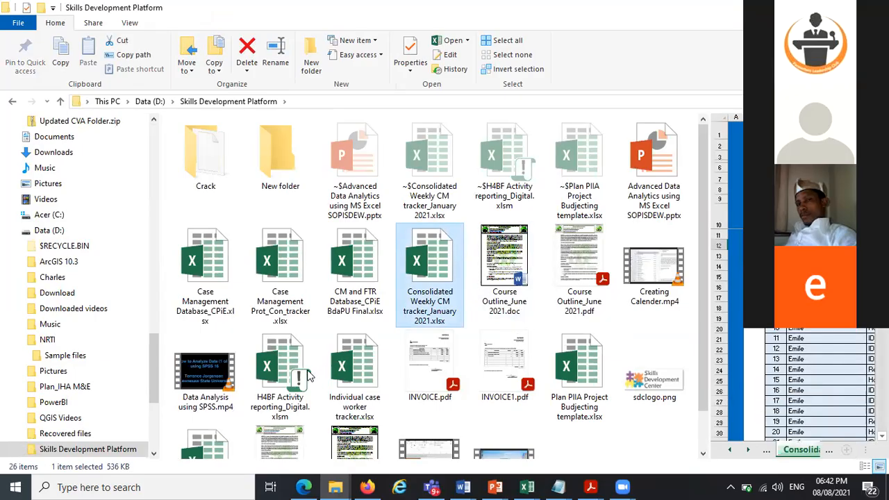
pyautogui.click(297, 378)
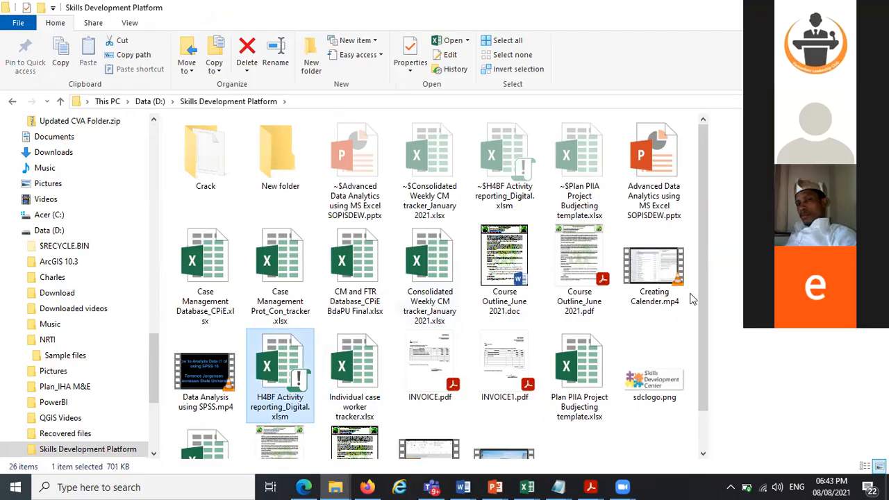
pyautogui.hotkey('alt', 'Tab')
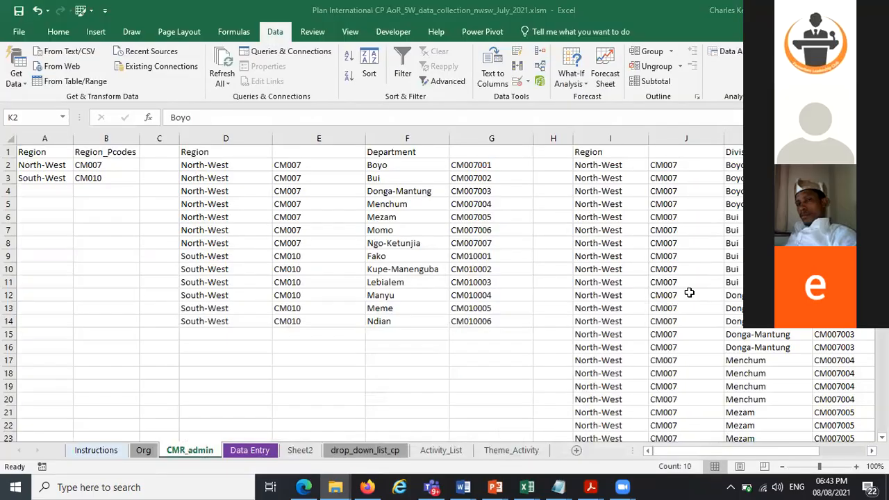
pyautogui.click(688, 292)
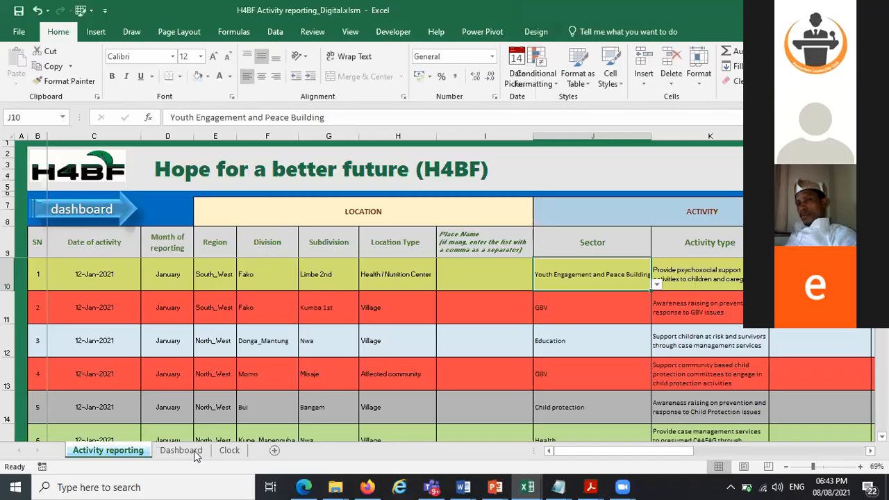
# Unhide the Drop_Downs sheet in the H4BF workbook
pyautogui.rightClick(196, 452)
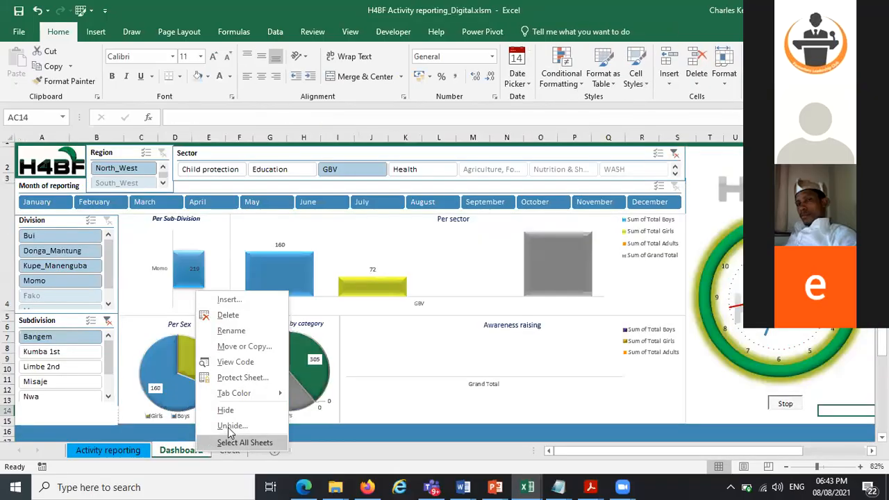
pyautogui.click(231, 426)
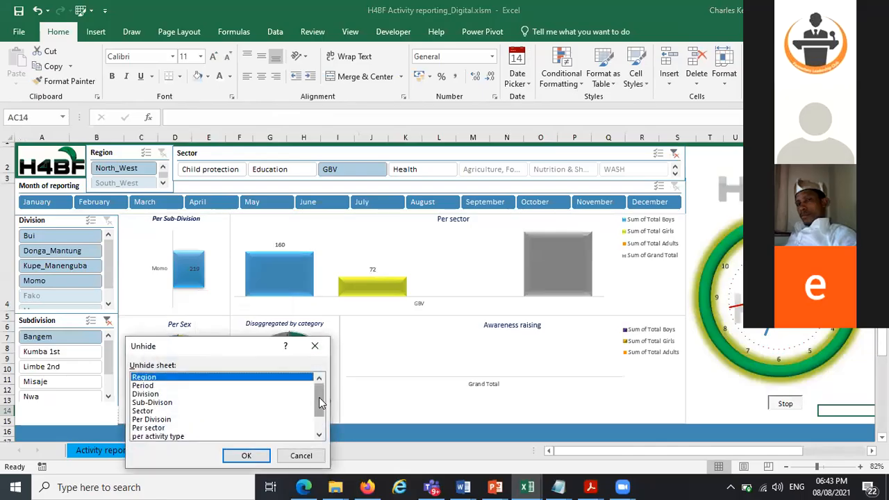
pyautogui.scroll(-1, 326, 431)
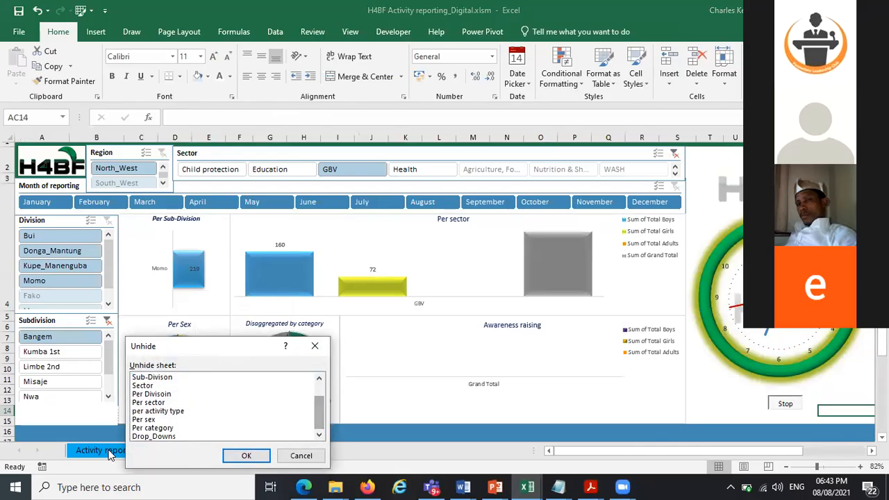
pyautogui.click(150, 436)
pyautogui.click(246, 456)
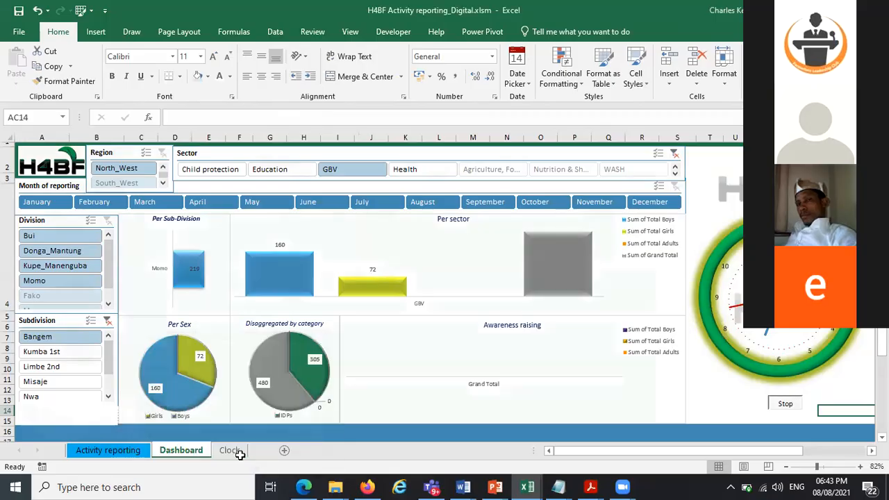
# Open the Drop_Downs sheet and review the Region list in column D
pyautogui.click(549, 451)
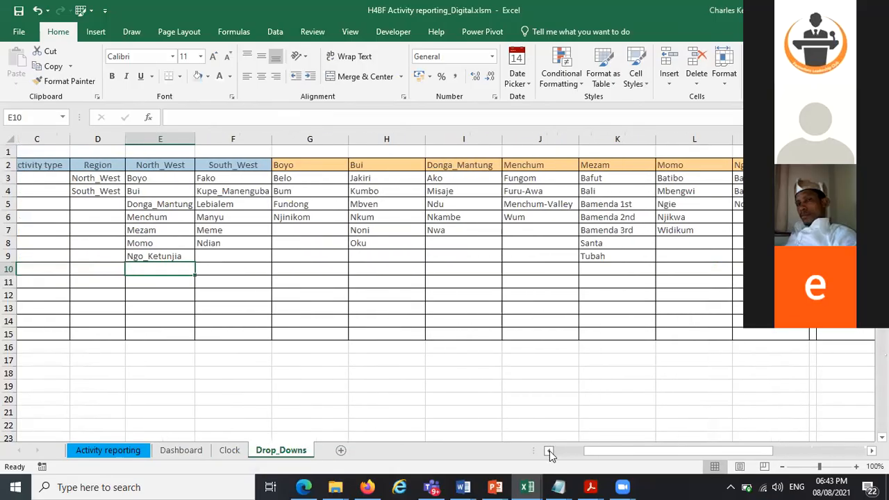
pyautogui.click(549, 450)
pyautogui.click(550, 451)
pyautogui.click(549, 451)
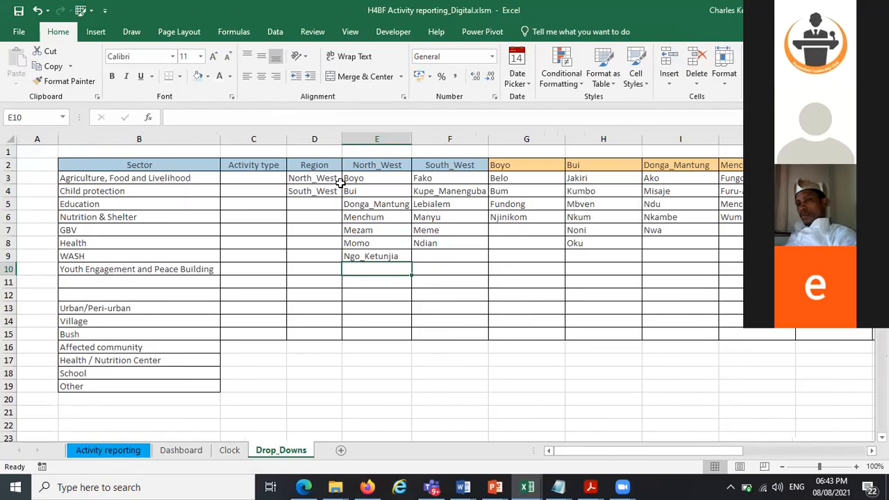
pyautogui.click(374, 165)
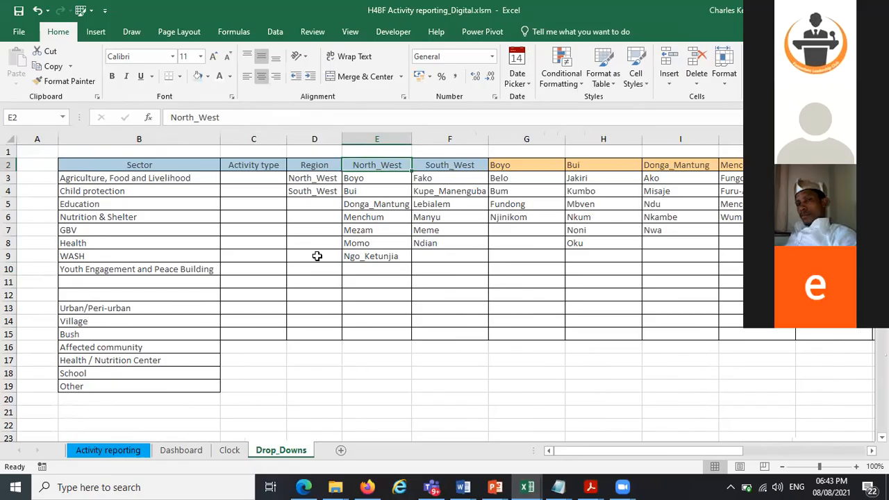
pyautogui.click(311, 165)
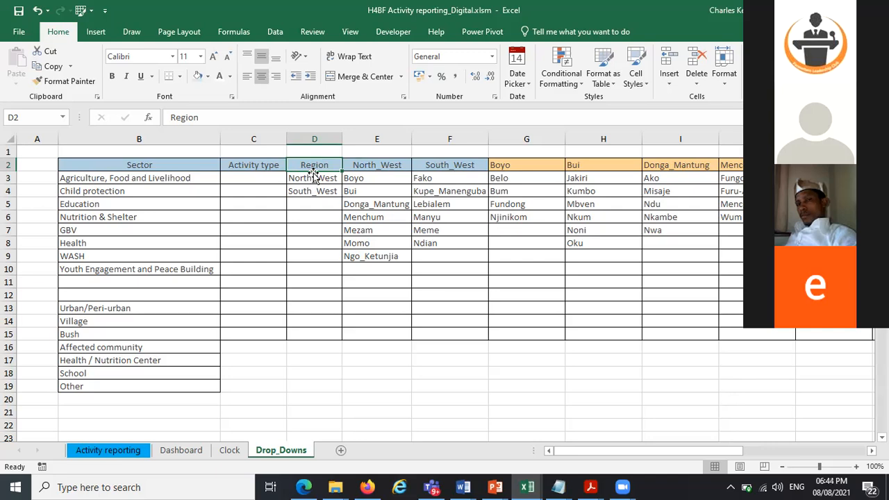
pyautogui.click(312, 182)
pyautogui.moveTo(314, 195)
pyautogui.mouseDown()
pyautogui.moveTo(298, 177)
pyautogui.moveTo(310, 199)
pyautogui.mouseUp()
pyautogui.click(302, 178)
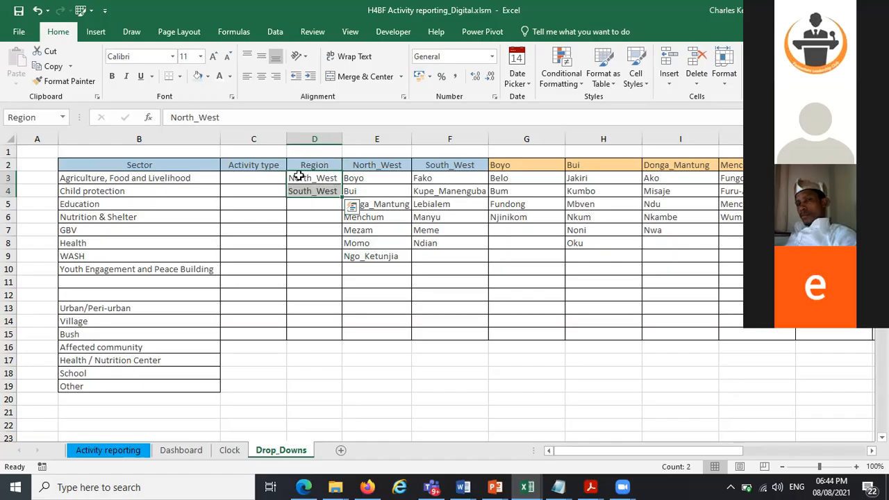
pyautogui.click(297, 177)
pyautogui.click(306, 191)
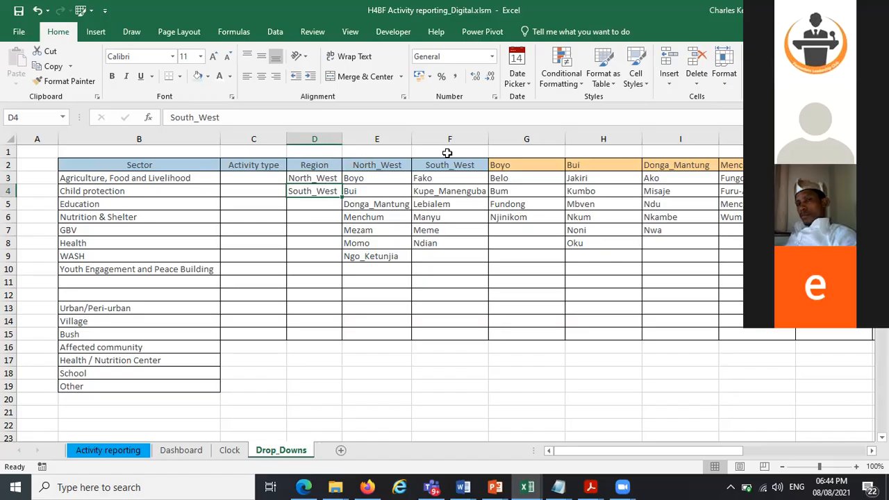
pyautogui.click(303, 205)
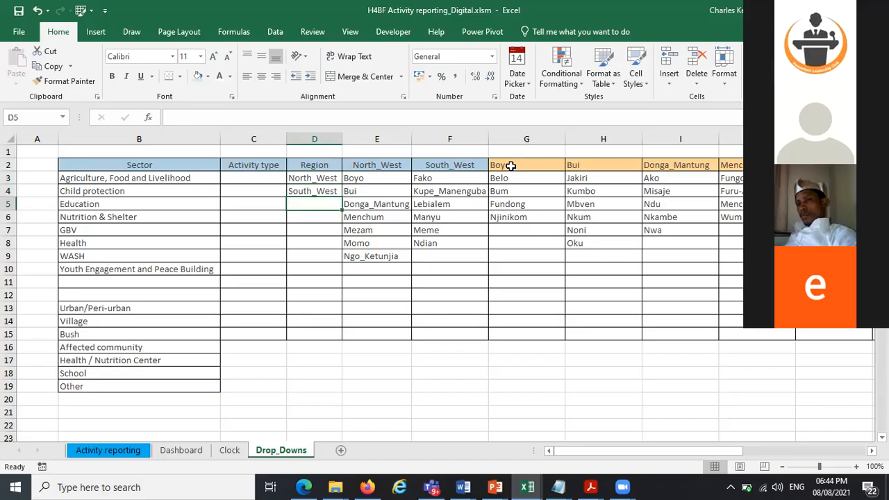
pyautogui.click(300, 165)
pyautogui.click(300, 179)
pyautogui.click(300, 189)
pyautogui.click(302, 177)
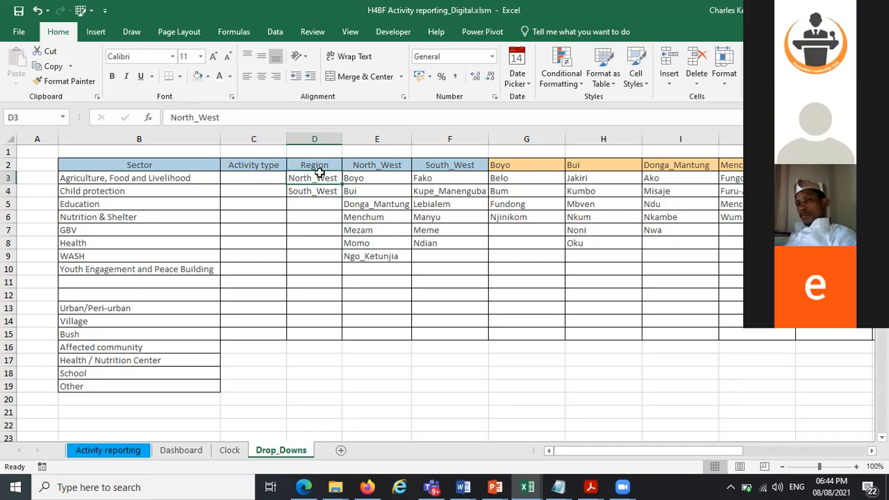
pyautogui.click(346, 165)
pyautogui.click(313, 189)
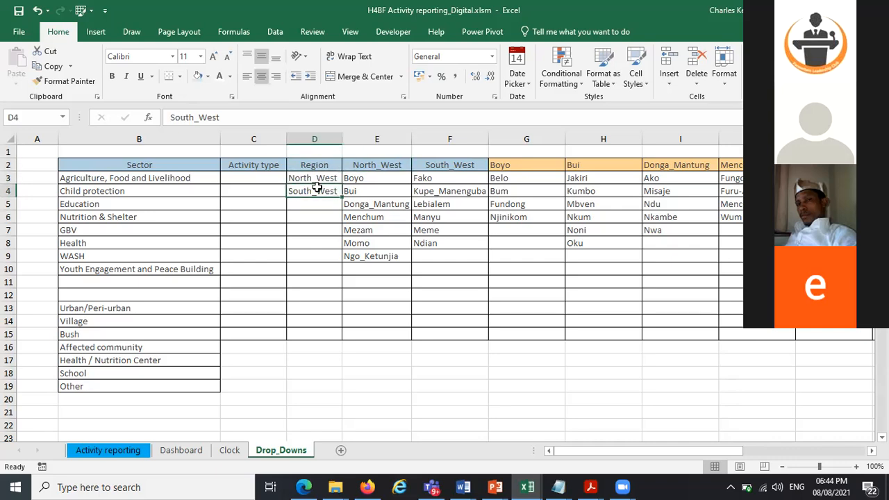
# Examine the North_West and South_West division lists in columns E and F
pyautogui.click(443, 168)
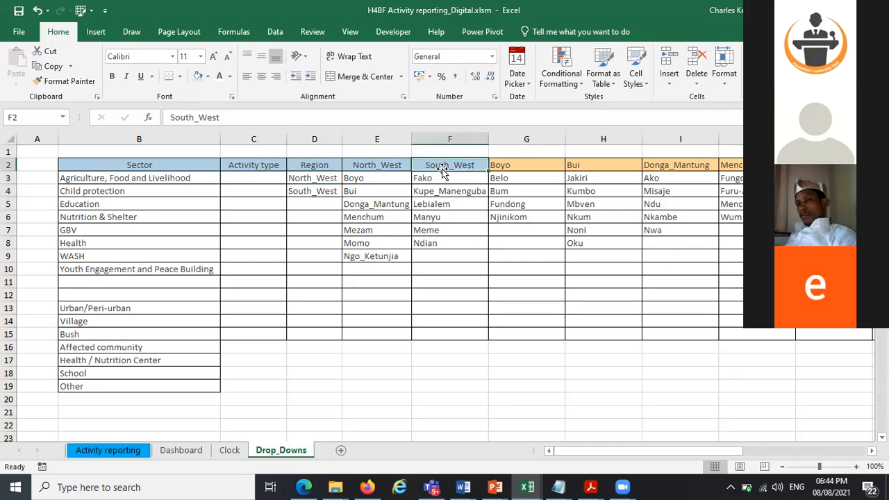
pyautogui.click(355, 162)
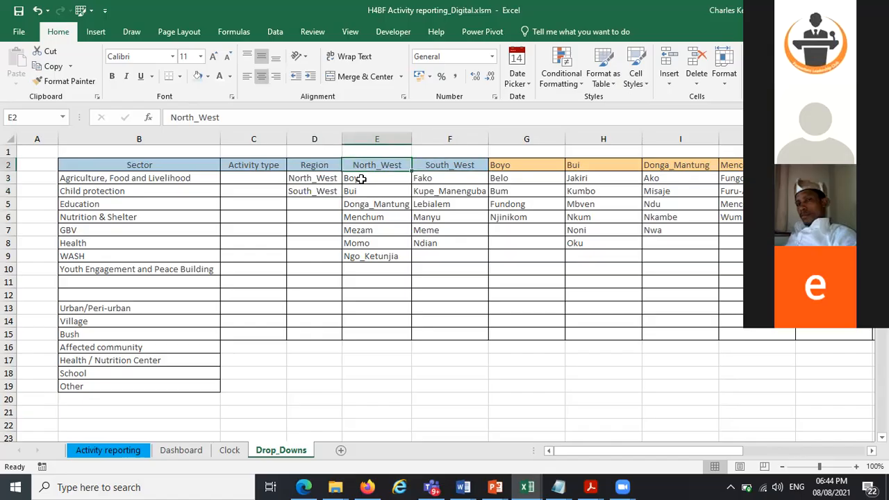
pyautogui.click(361, 179)
pyautogui.click(377, 270)
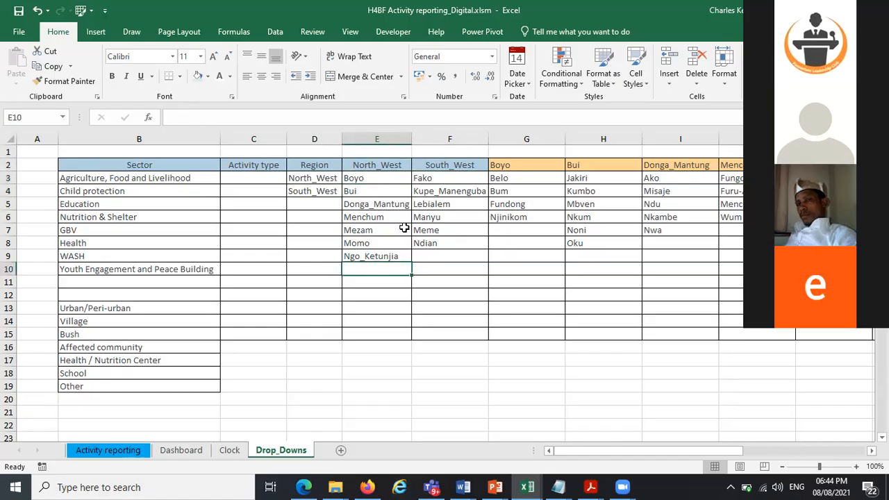
pyautogui.click(424, 179)
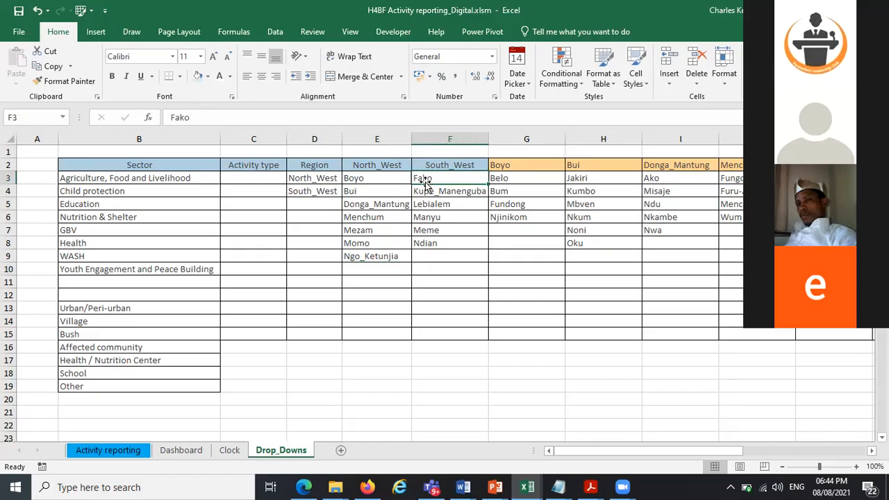
pyautogui.click(439, 243)
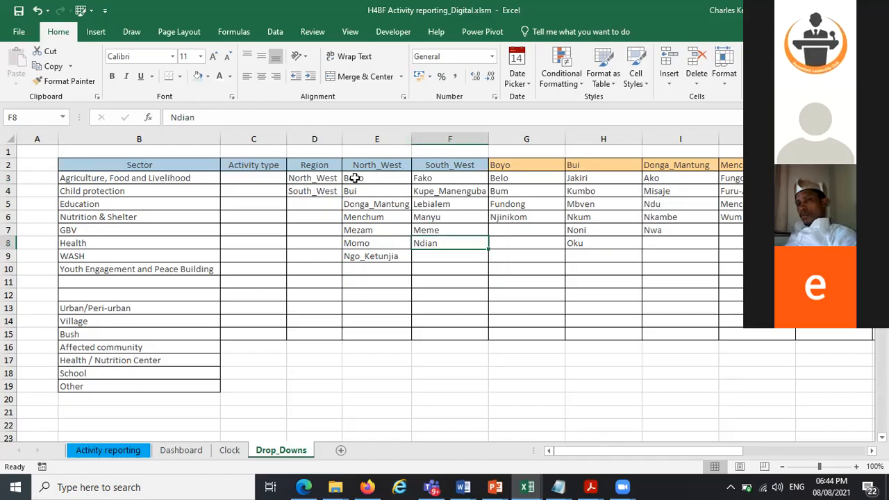
# Copy the North_West divisions E3:E9 and preview a transposed paste into G15
pyautogui.moveTo(353, 178); pyautogui.dragTo(351, 193)
pyautogui.moveTo(363, 255); pyautogui.dragTo(364, 259)
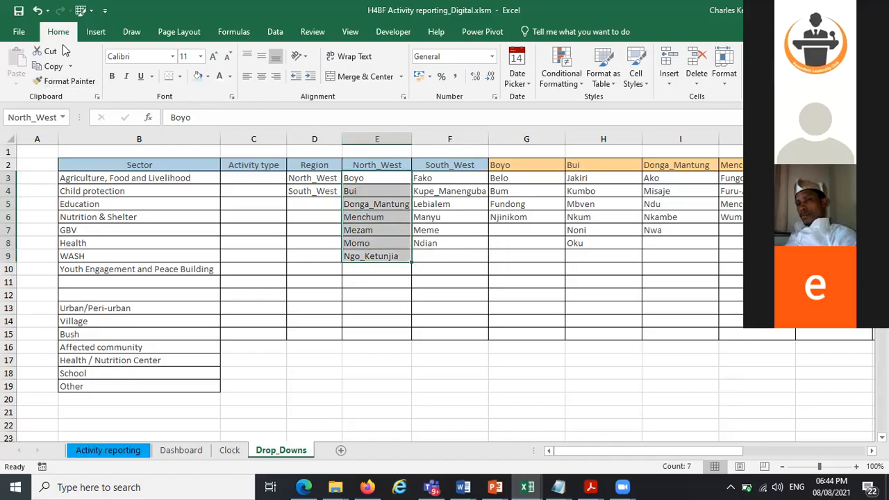
pyautogui.click(50, 66)
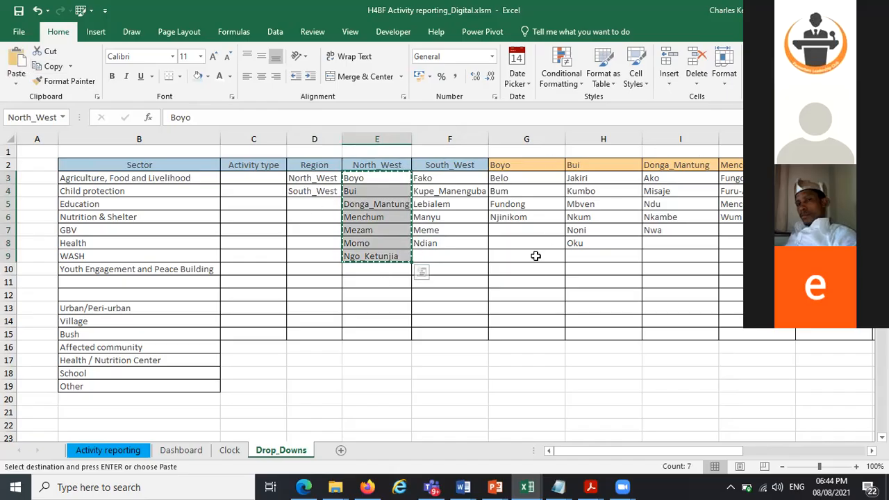
pyautogui.click(515, 332)
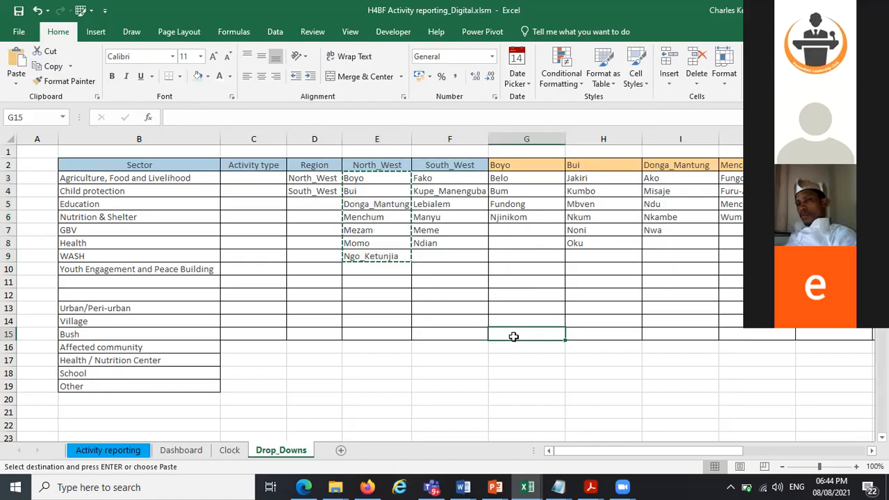
pyautogui.click(17, 84)
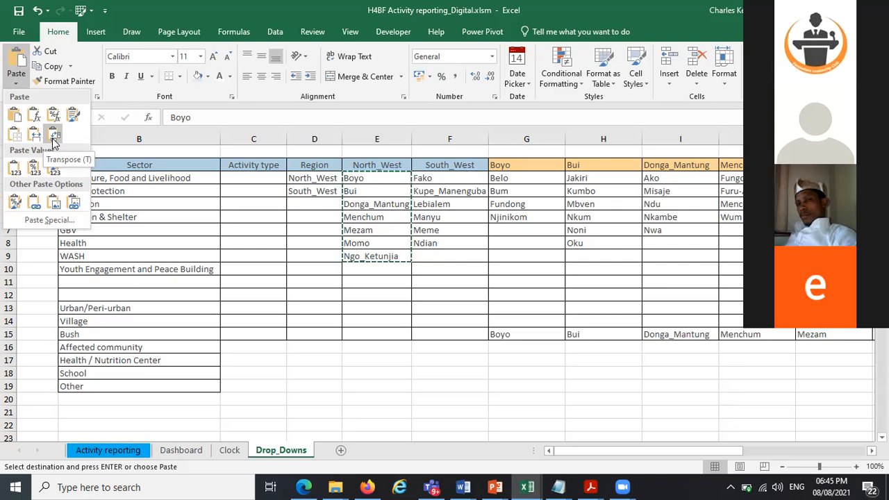
# Copy the South_West divisions F3:F8, preview a transposed paste into G15, and cancel it
pyautogui.click(440, 181)
pyautogui.moveTo(436, 181); pyautogui.dragTo(448, 245)
pyautogui.hotkey('ctrl', 'c')
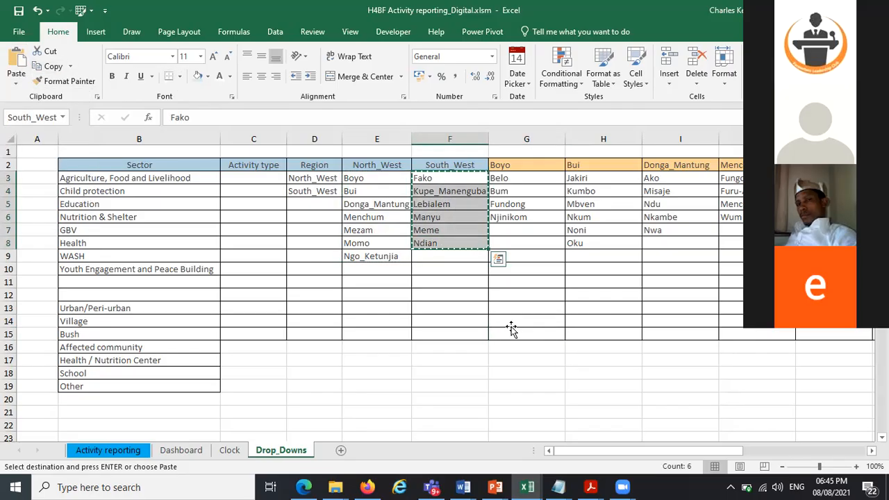
pyautogui.click(511, 328)
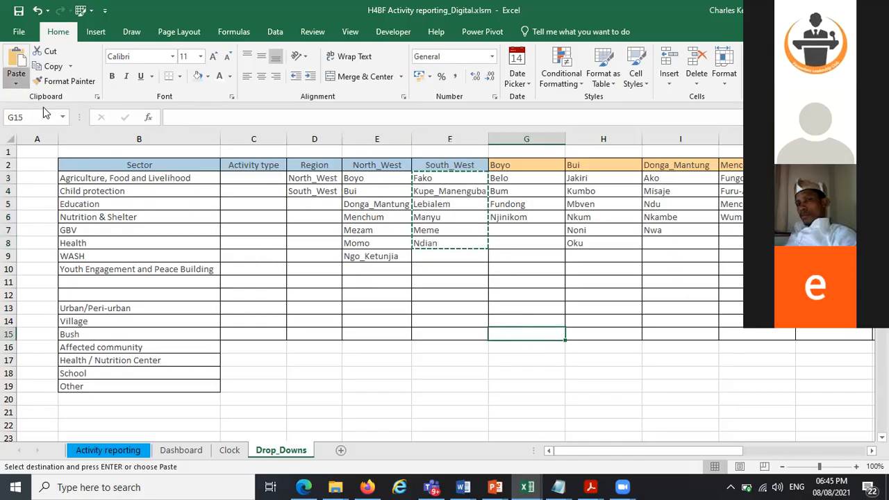
pyautogui.click(16, 82)
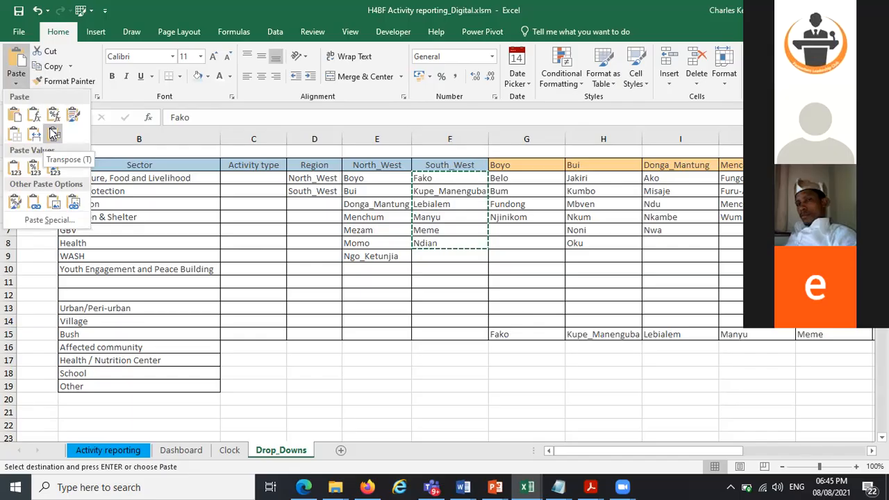
pyautogui.click(528, 244)
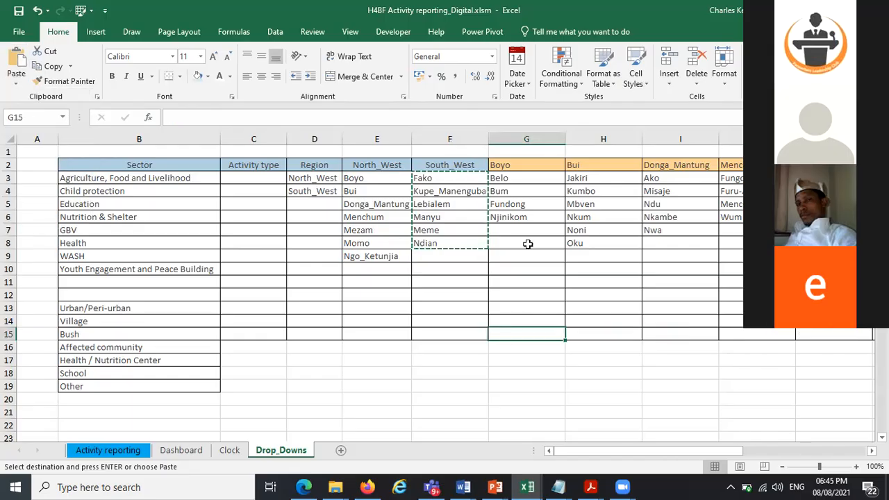
pyautogui.press('Escape')
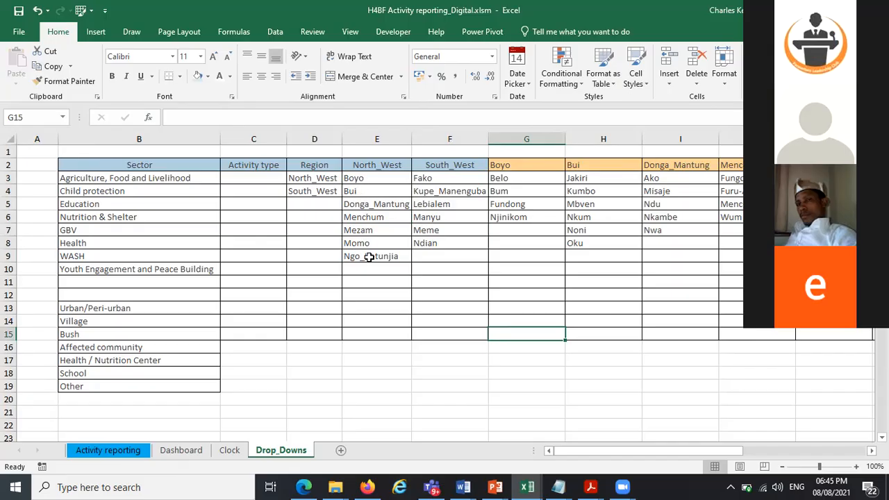
# Browse the subdivision columns for each division, selecting their entry ranges
pyautogui.click(751, 165)
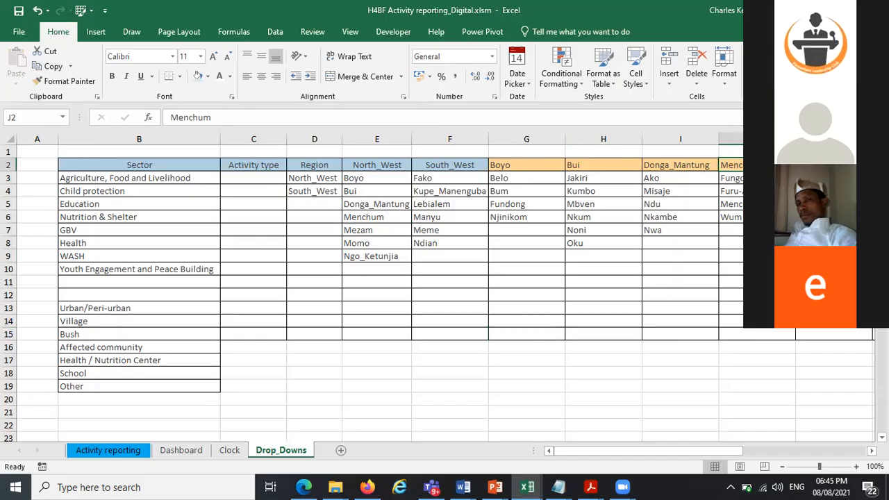
pyautogui.press('Right')
pyautogui.press('Right')
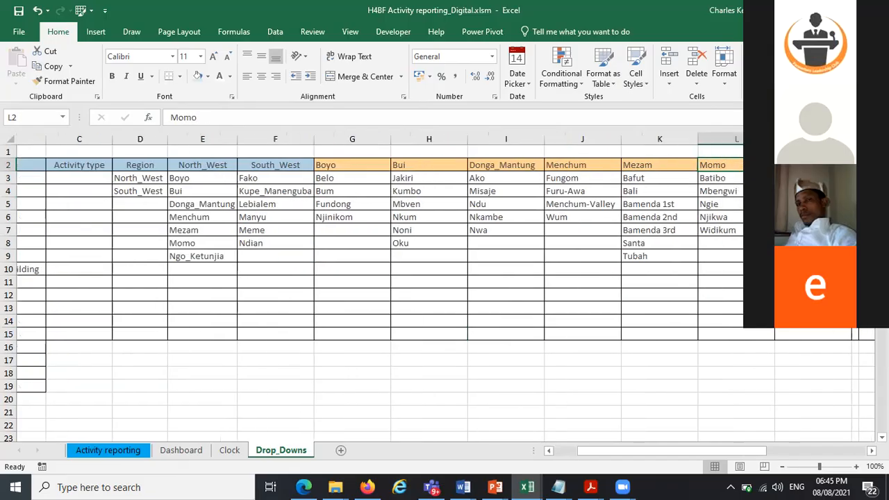
pyautogui.press('Right')
pyautogui.press('Down')
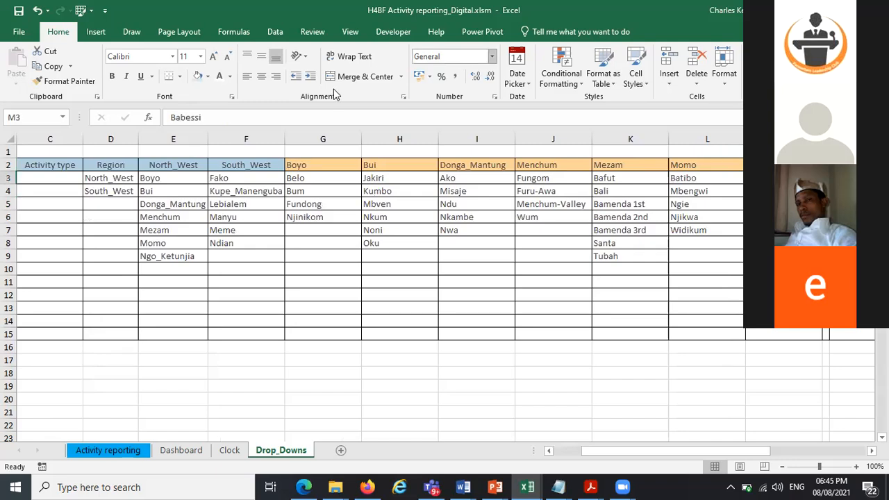
pyautogui.moveTo(236, 178); pyautogui.dragTo(239, 243)
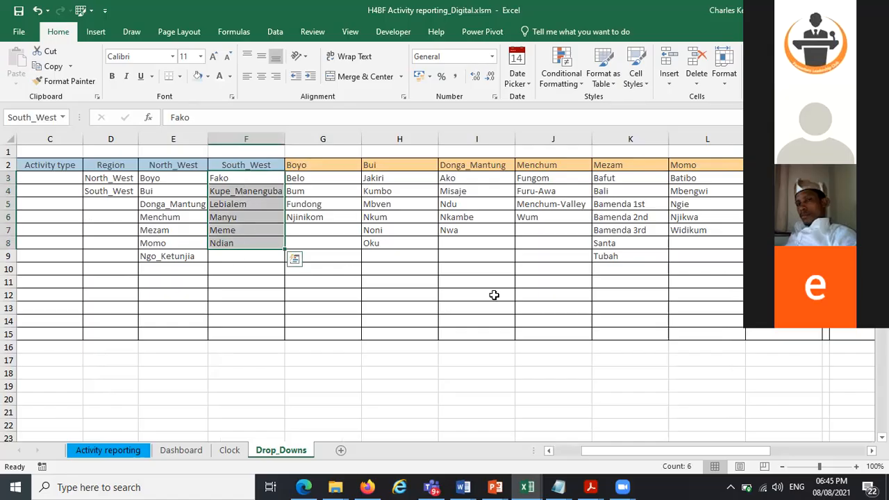
pyautogui.moveTo(699, 450); pyautogui.dragTo(608, 467)
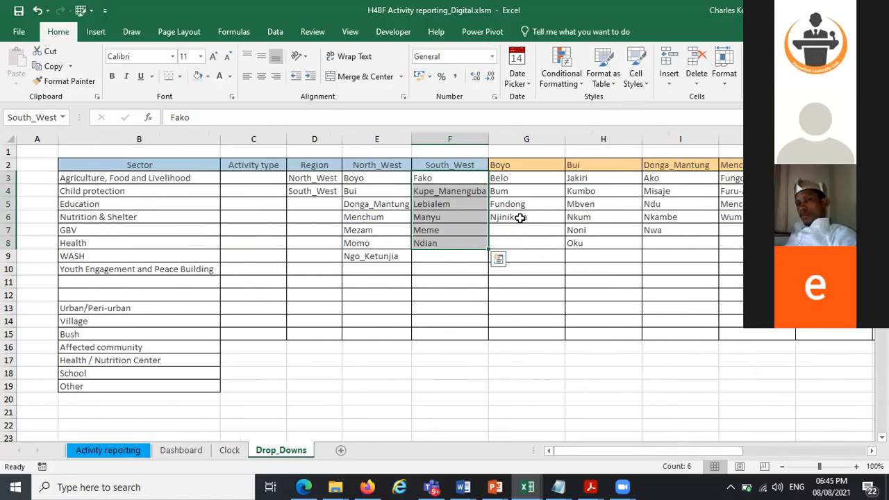
pyautogui.press('Right')
pyautogui.hotkey('shift', 'Down')
pyautogui.hotkey('shift', 'Down')
pyautogui.hotkey('shift', 'Down')
pyautogui.hotkey('shift', 'Down')
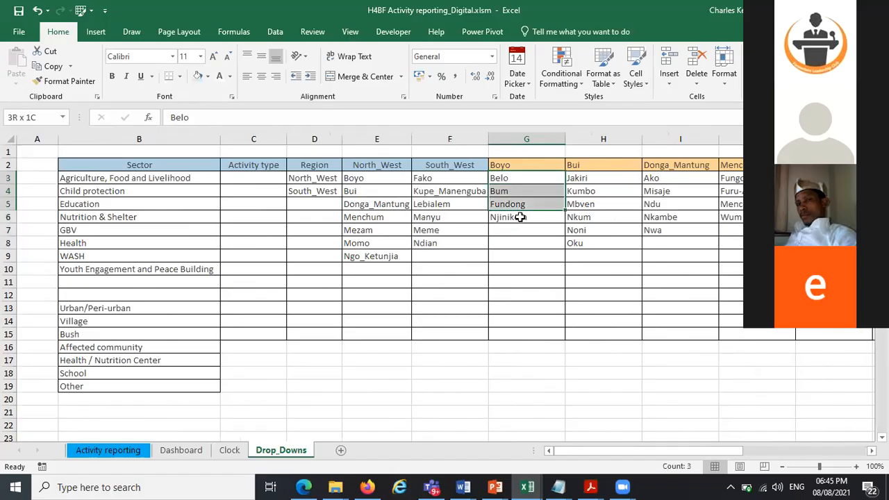
pyautogui.hotkey('shift', 'Up')
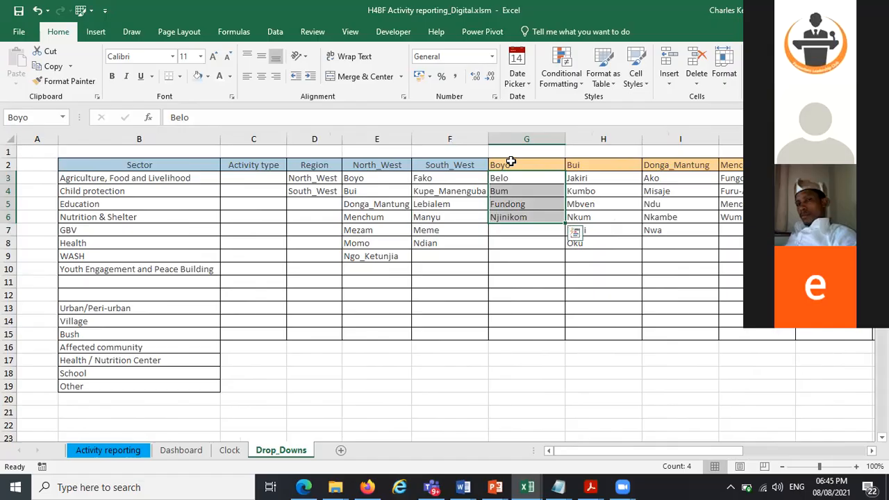
pyautogui.moveTo(601, 179); pyautogui.dragTo(604, 231)
pyautogui.moveTo(679, 179); pyautogui.dragTo(680, 230)
pyautogui.moveTo(731, 178); pyautogui.dragTo(730, 217)
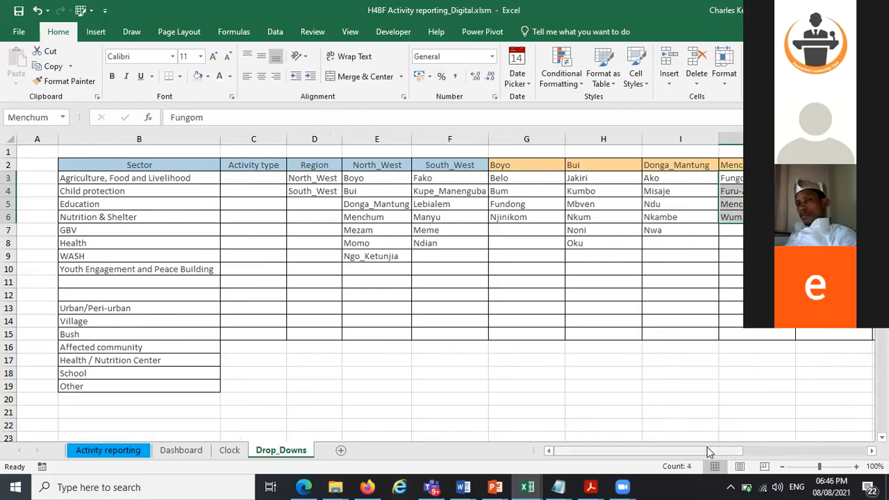
# Copy the Boyo subdivisions in G3:G6
pyautogui.moveTo(707, 452); pyautogui.dragTo(726, 450)
pyautogui.hscroll(5, 784, 432)
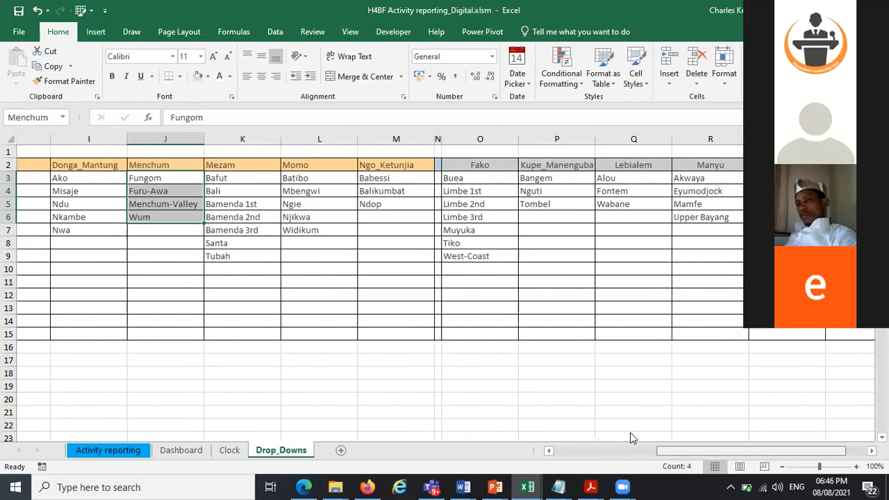
pyautogui.hscroll(-1, 629, 432)
pyautogui.hscroll(-6, 635, 420)
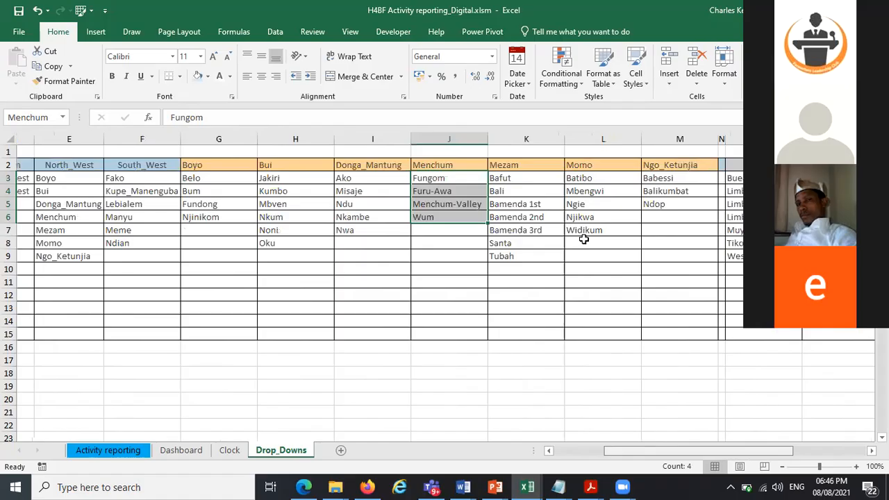
pyautogui.moveTo(522, 178); pyautogui.dragTo(521, 217)
pyautogui.hotkey('ctrl', 'c')
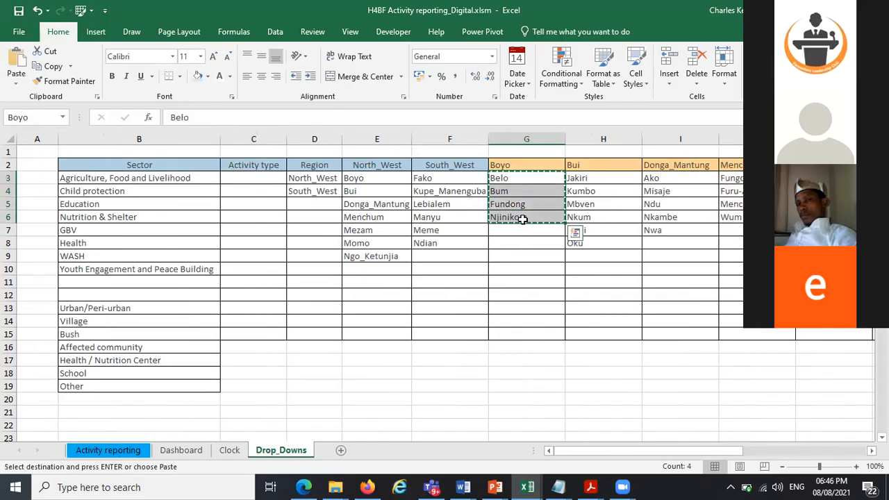
# Try pasting the copied subdivisions as values past the subdivision columns, then undo it
pyautogui.hscroll(2, 733, 445)
pyautogui.hscroll(4, 732, 446)
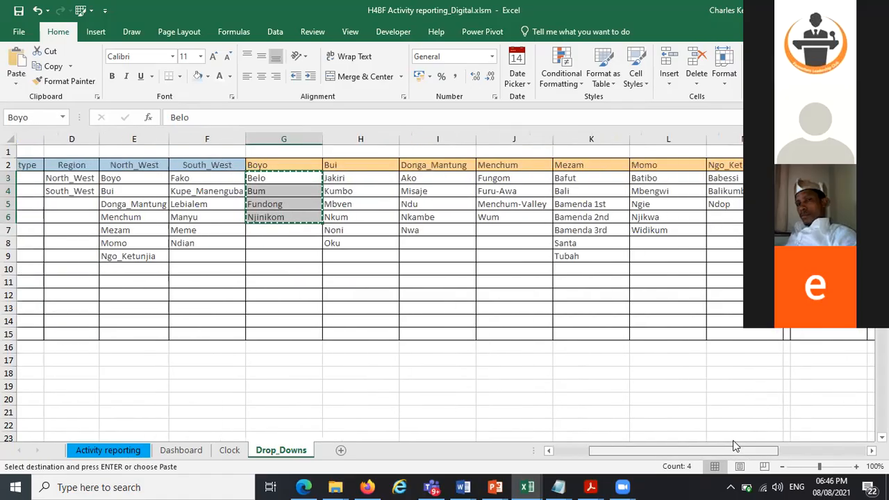
pyautogui.hscroll(1, 733, 446)
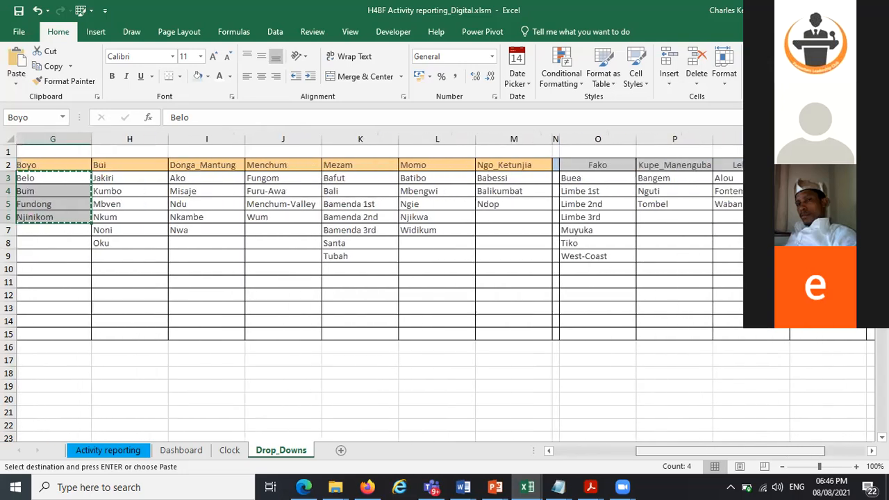
pyautogui.hscroll(3, 298, 125)
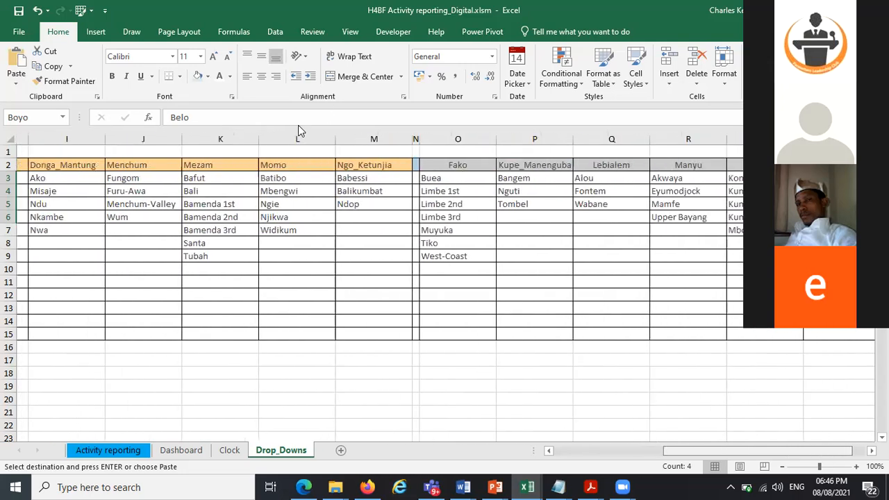
pyautogui.click(16, 83)
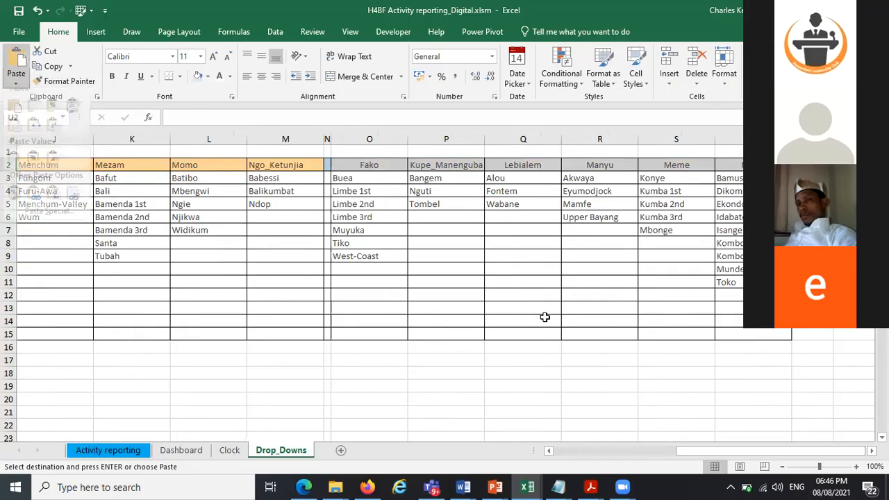
pyautogui.click(53, 115)
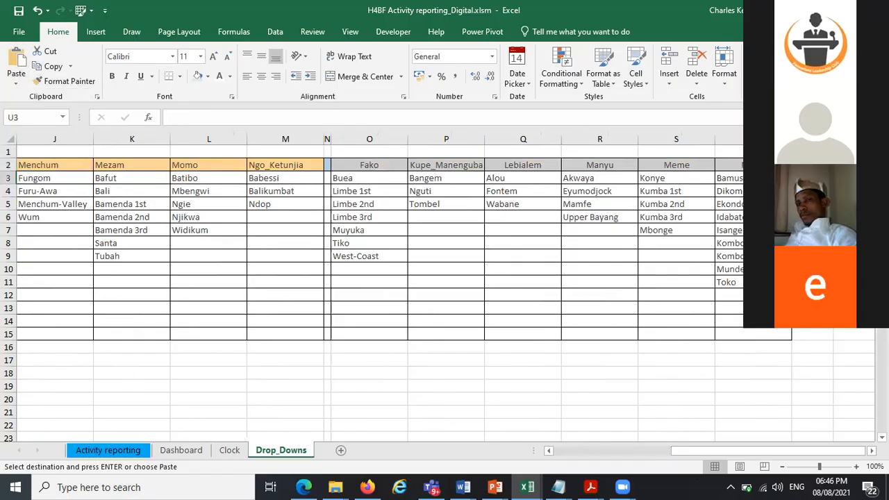
pyautogui.moveTo(812, 178); pyautogui.dragTo(812, 307)
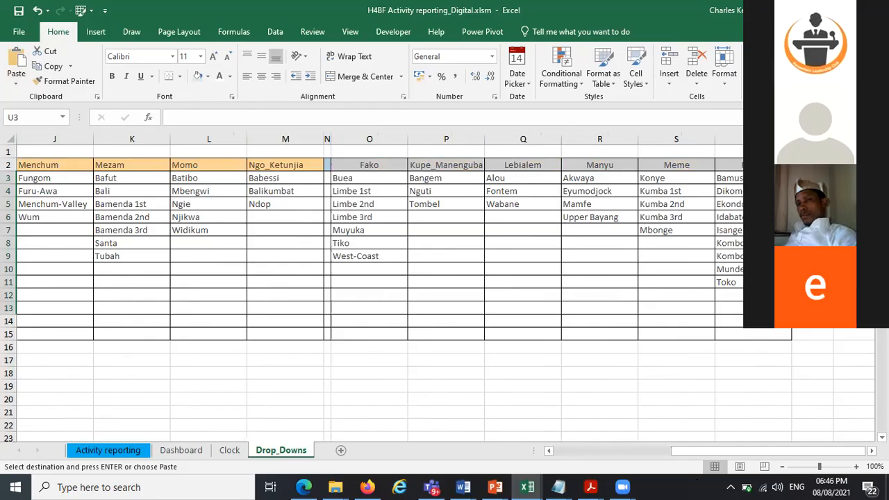
pyautogui.hotkey('ctrl', 'z')
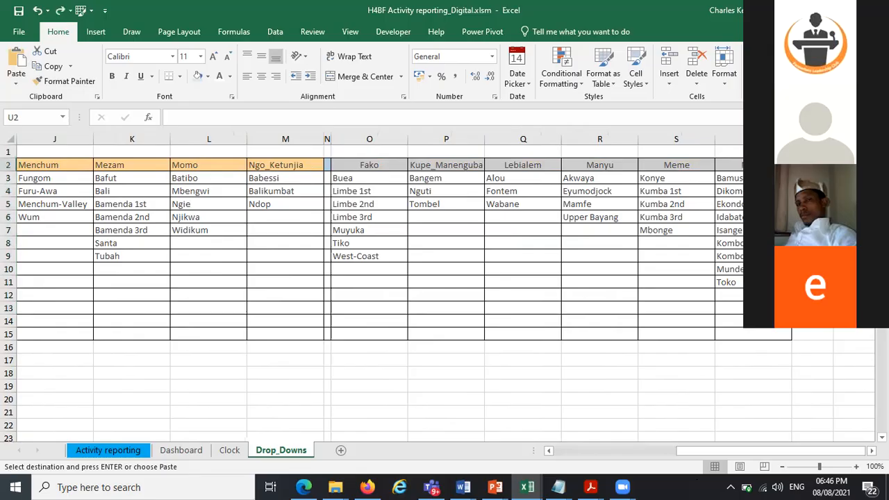
# Enter two people's full names as headers in O18 and P18
pyautogui.moveTo(725, 448); pyautogui.dragTo(616, 453)
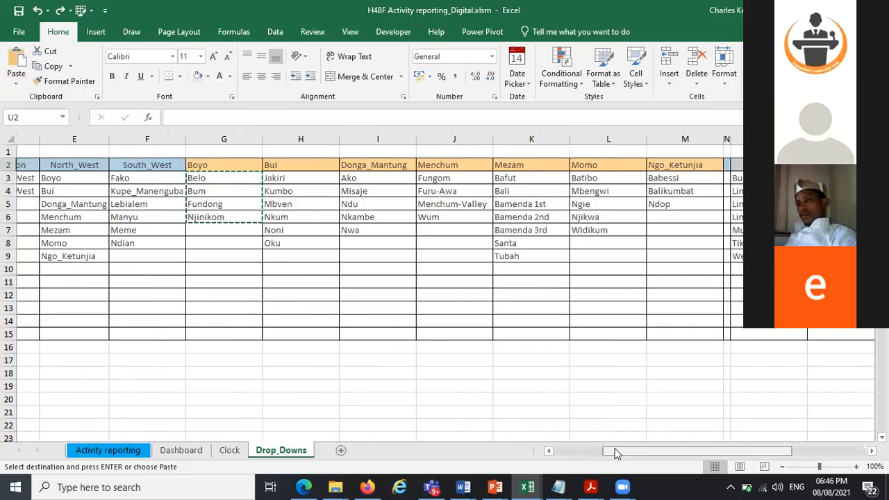
pyautogui.hscroll(-3, 616, 452)
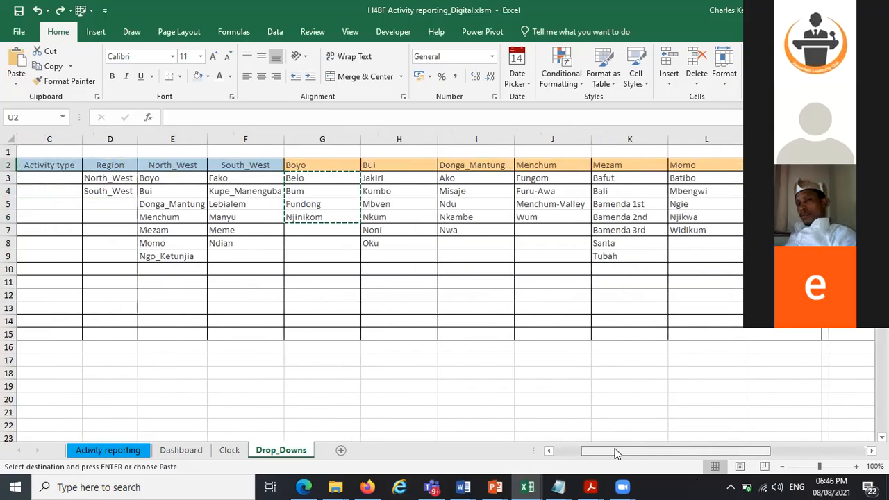
pyautogui.hscroll(-1, 721, 445)
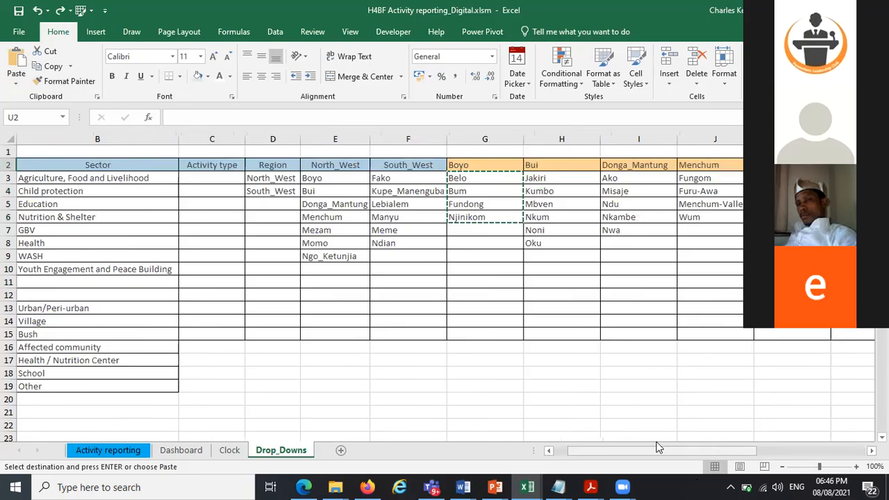
pyautogui.hscroll(10, 656, 442)
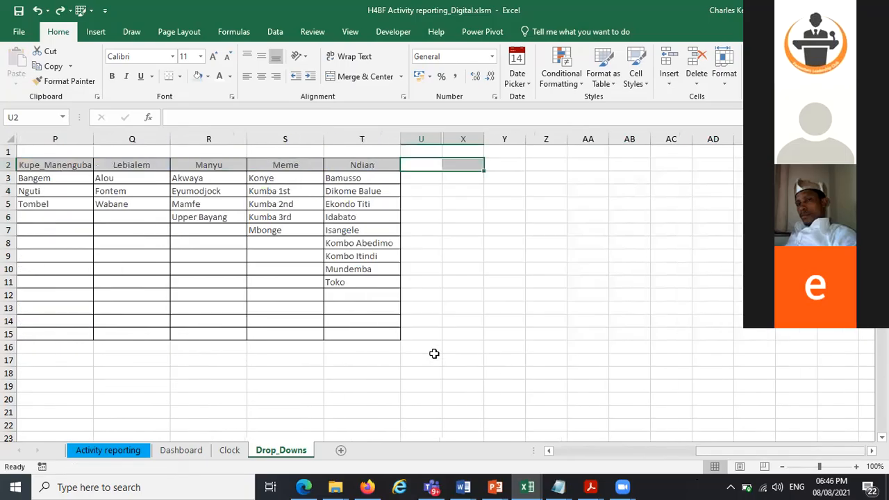
pyautogui.hscroll(-3, 433, 353)
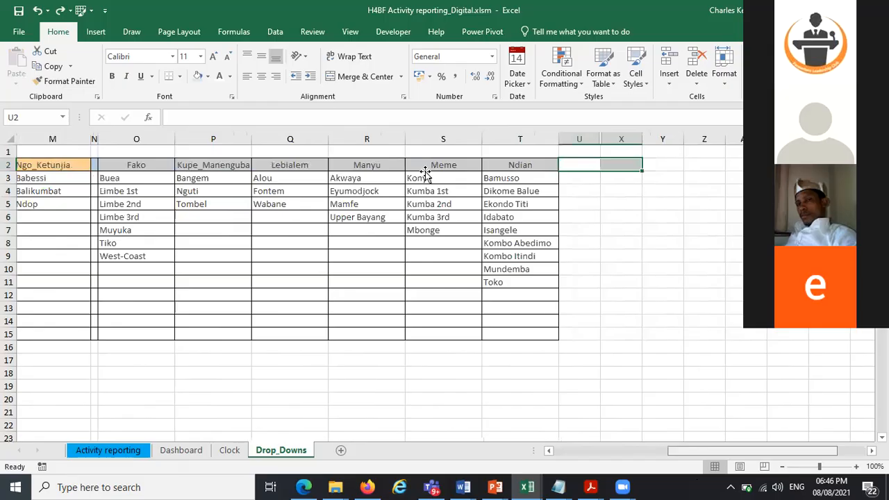
pyautogui.hscroll(-4, 424, 174)
pyautogui.click(454, 372)
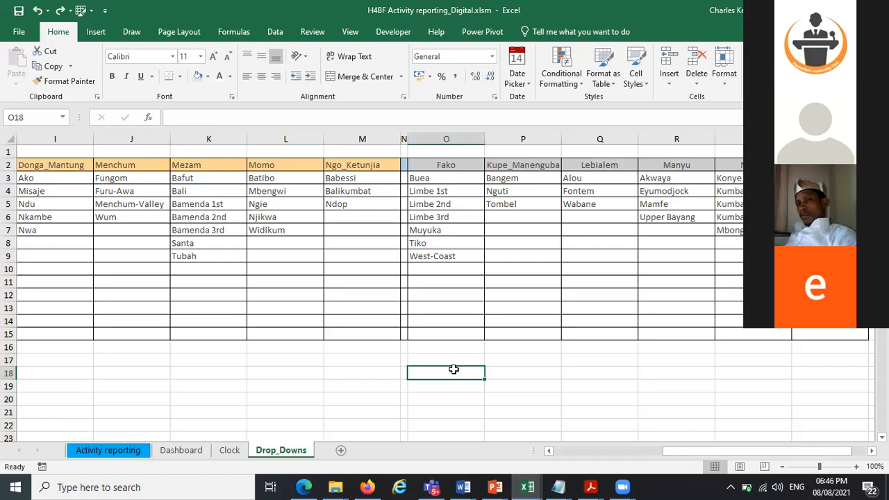
pyautogui.press('Tab')
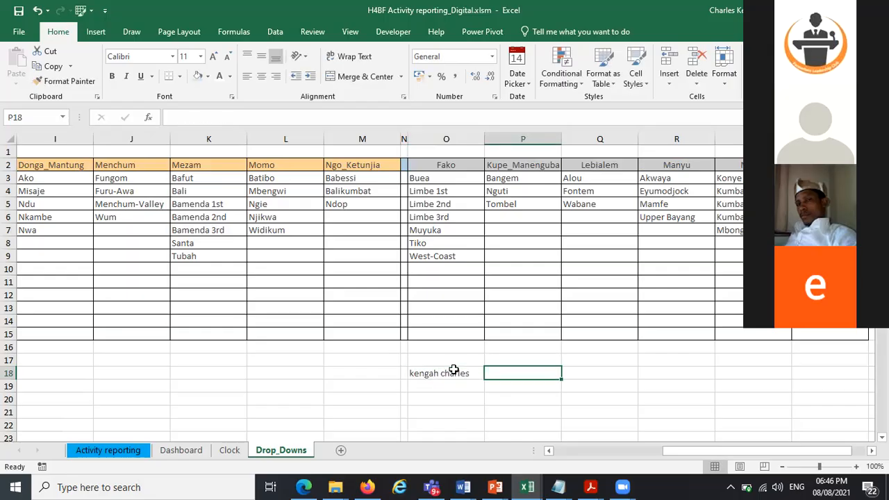
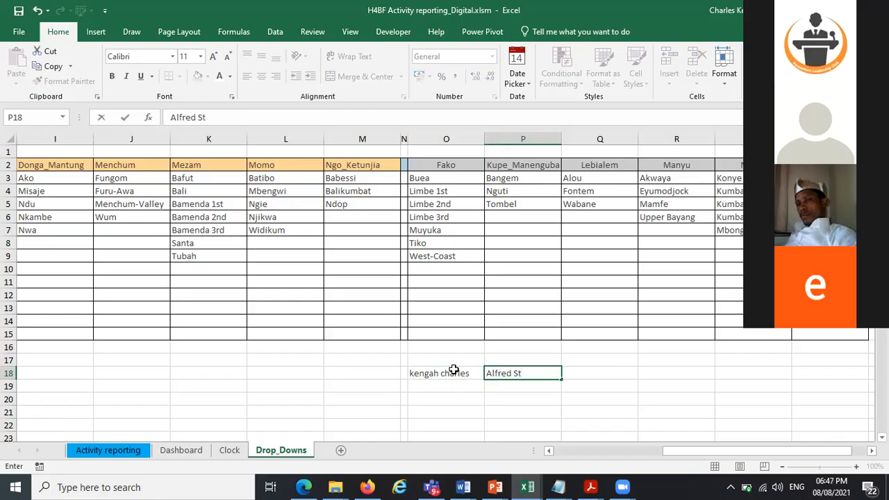
pyautogui.click(638, 394)
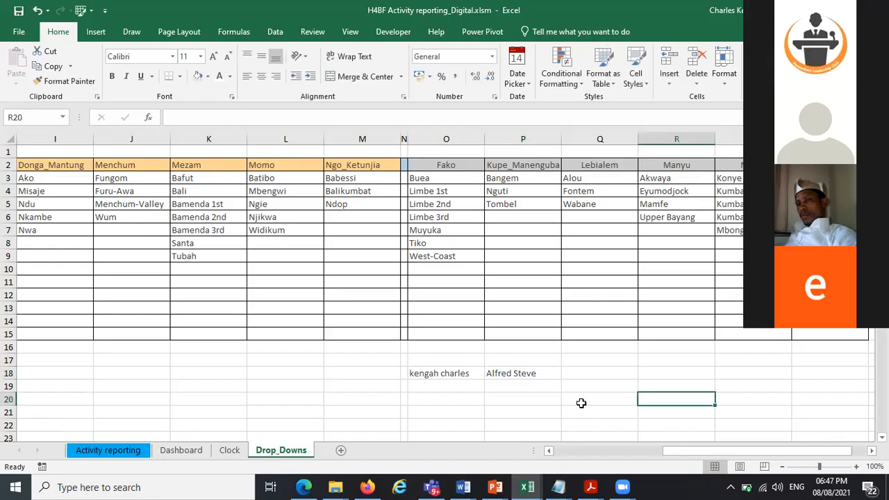
# Apply all borders to the range O18:P22
pyautogui.click(453, 389)
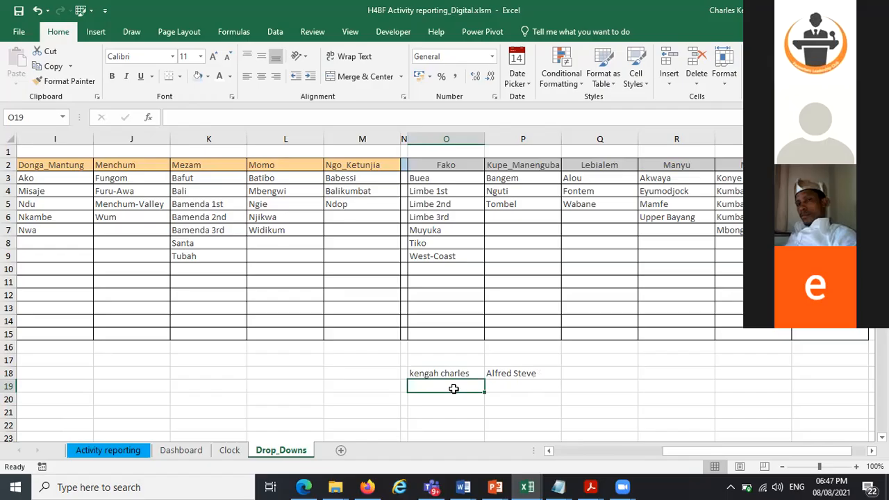
pyautogui.click(459, 373)
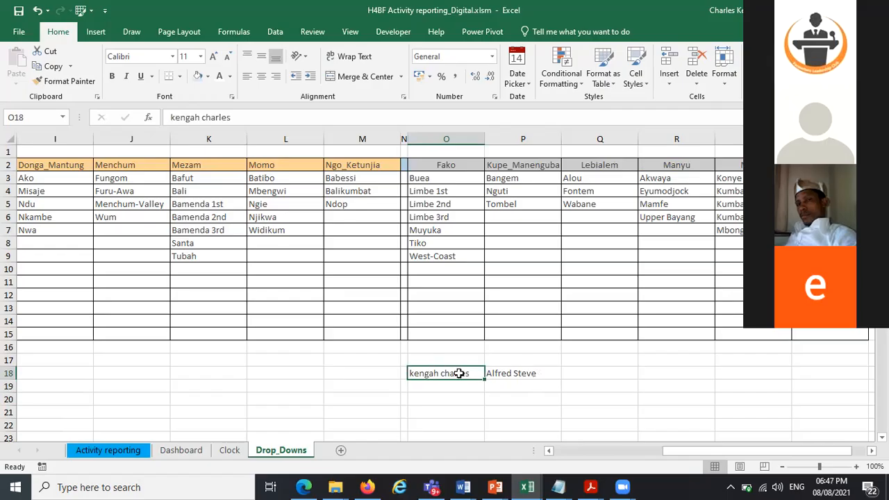
pyautogui.moveTo(464, 369); pyautogui.dragTo(525, 420)
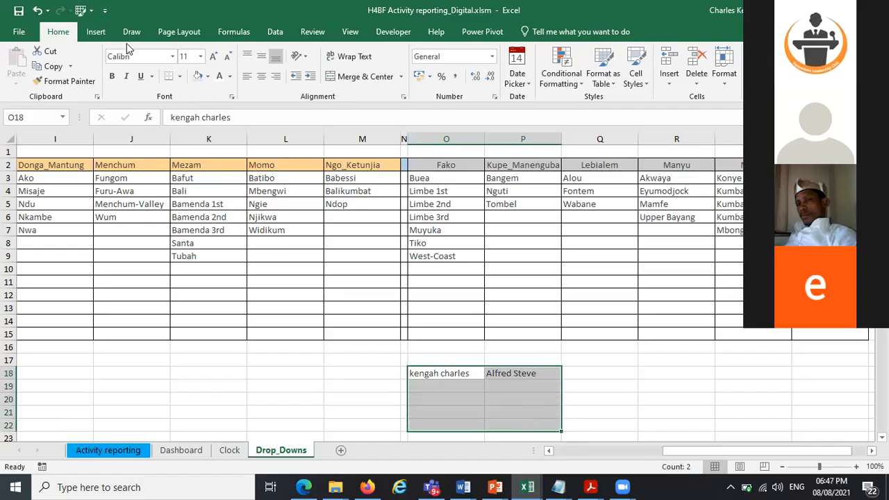
pyautogui.click(181, 78)
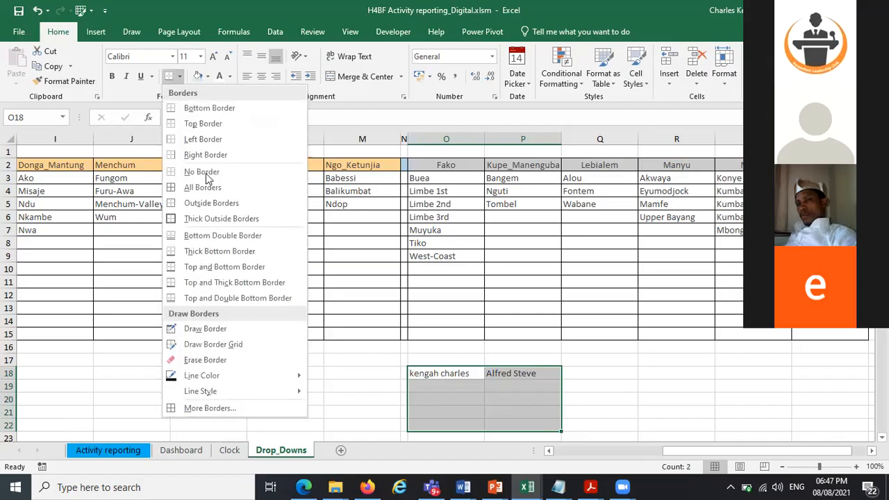
pyautogui.click(207, 188)
# Enter Monday in O19 and autofill the weekdays down through O22
pyautogui.click(440, 384)
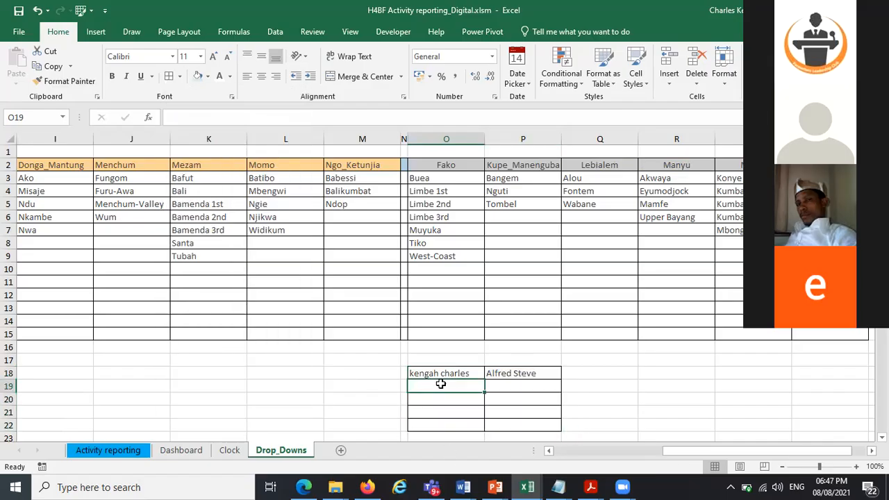
pyautogui.write('M')
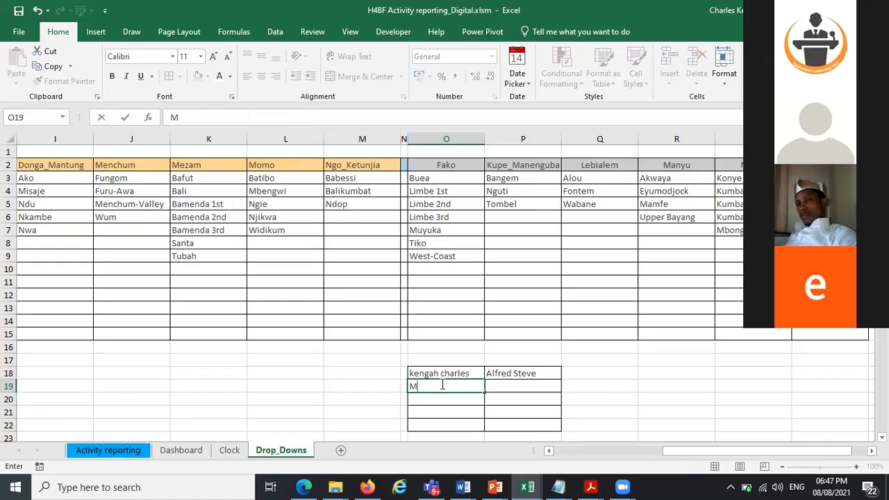
pyautogui.write('onday')
pyautogui.moveTo(486, 393); pyautogui.dragTo(480, 421)
# Enter January in P19 and autofill the months down through P22
pyautogui.click(517, 372)
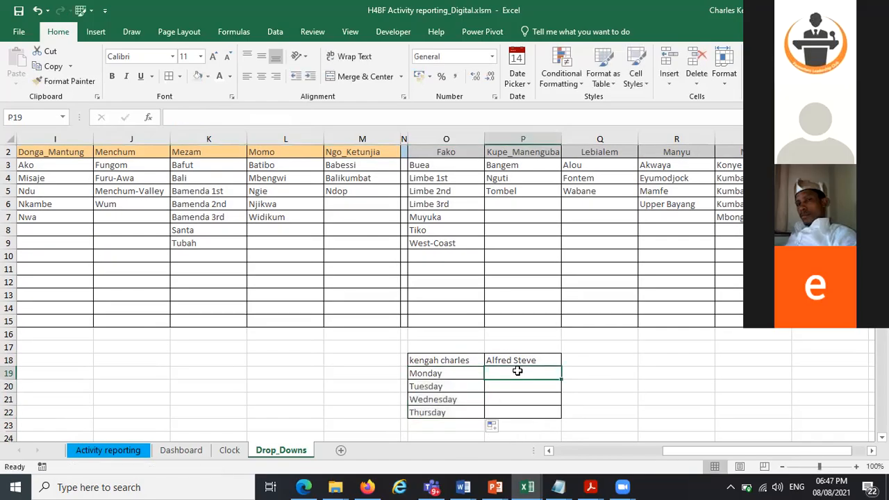
pyautogui.write('January')
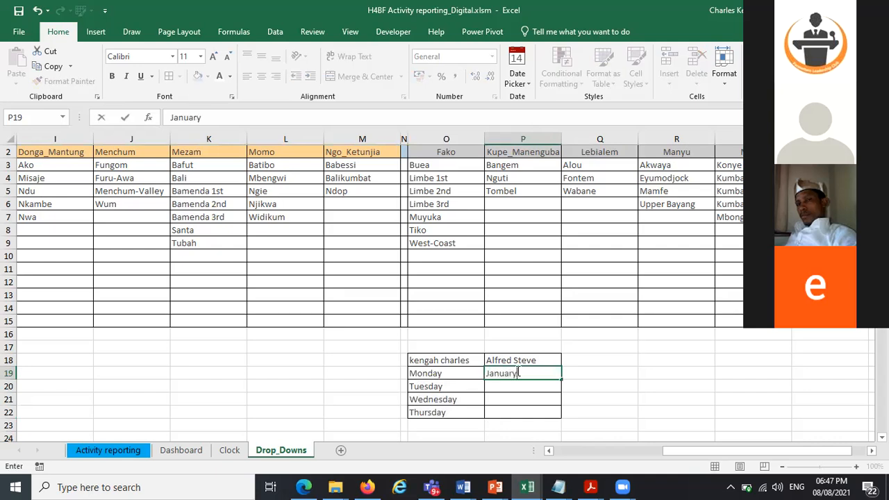
pyautogui.moveTo(561, 384); pyautogui.dragTo(555, 418)
pyautogui.click(619, 384)
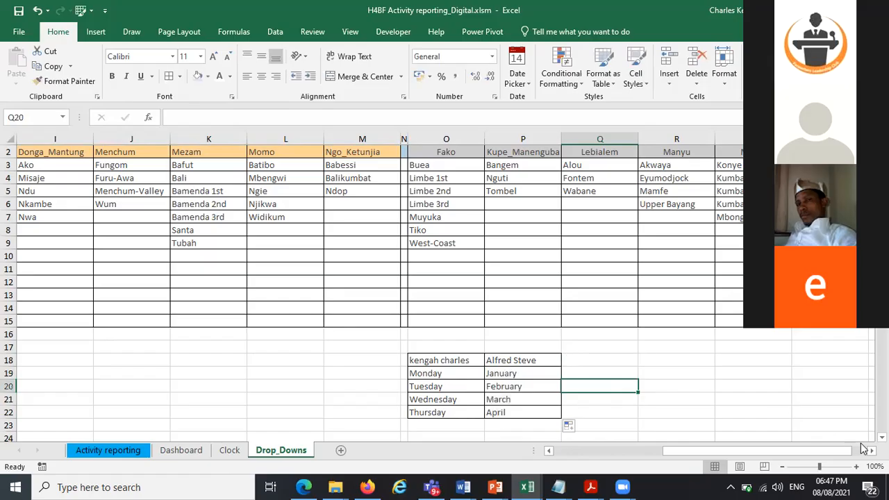
# Try to name the weekday range O19:O22 after the first person's name through the Name Box
pyautogui.scroll(-2, 682, 385)
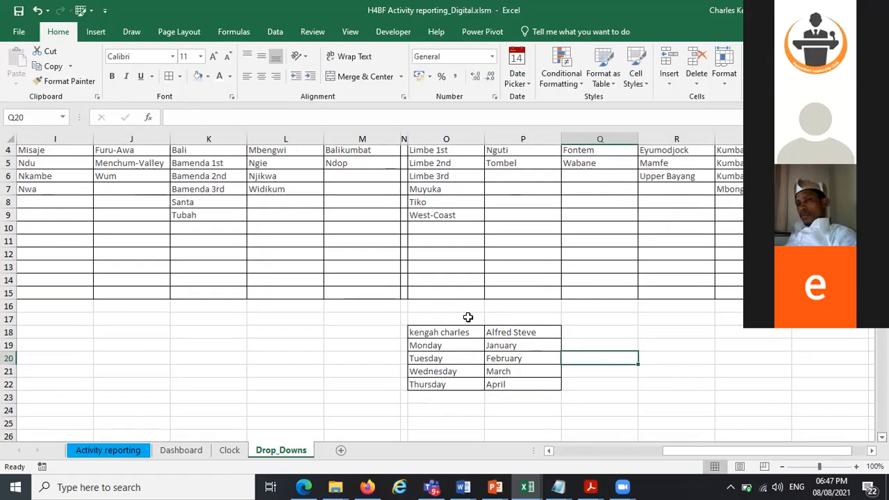
pyautogui.moveTo(425, 308); pyautogui.dragTo(428, 344)
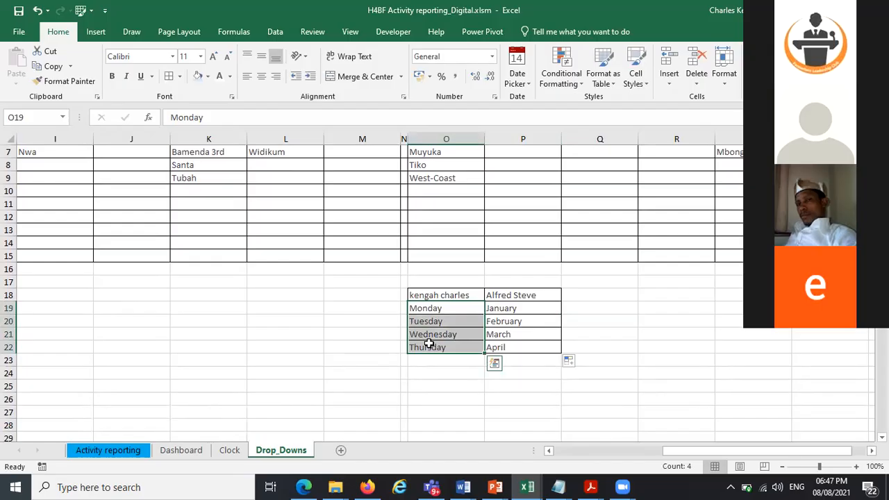
pyautogui.click(39, 118)
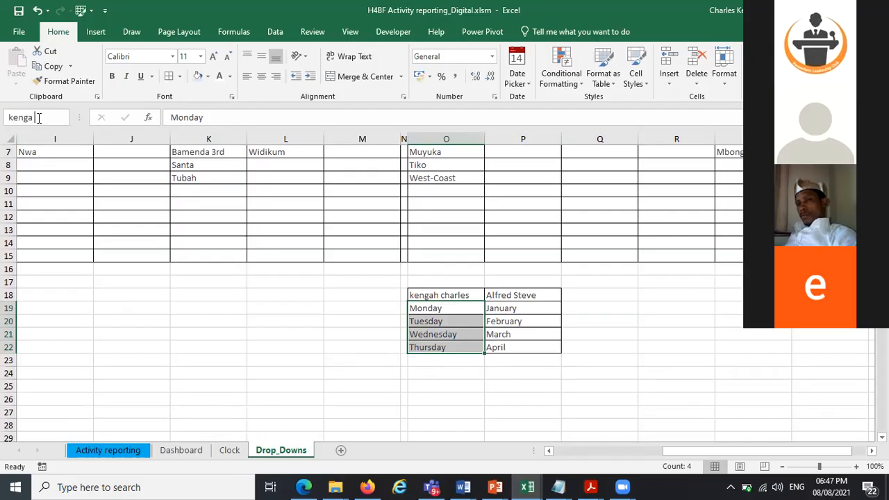
pyautogui.press('Return')
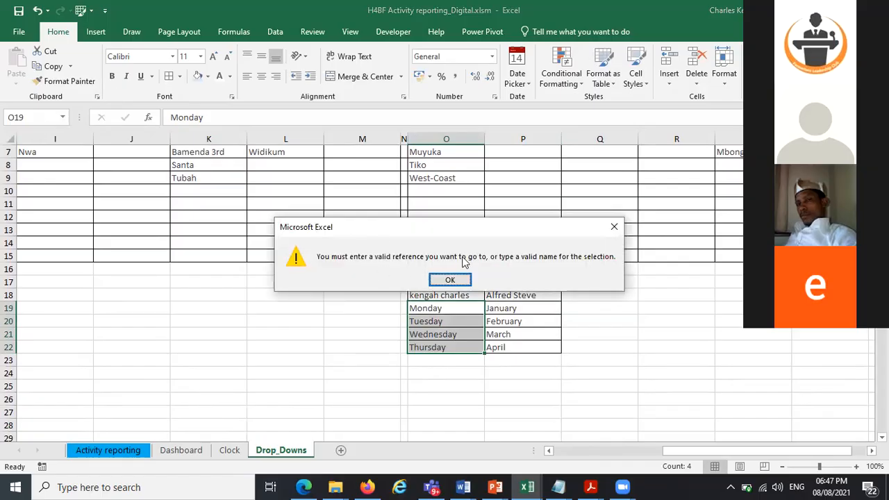
pyautogui.click(614, 226)
# Create named ranges from the top row only of O18:P22 using Create from Selection
pyautogui.click(682, 306)
pyautogui.moveTo(435, 296); pyautogui.dragTo(524, 348)
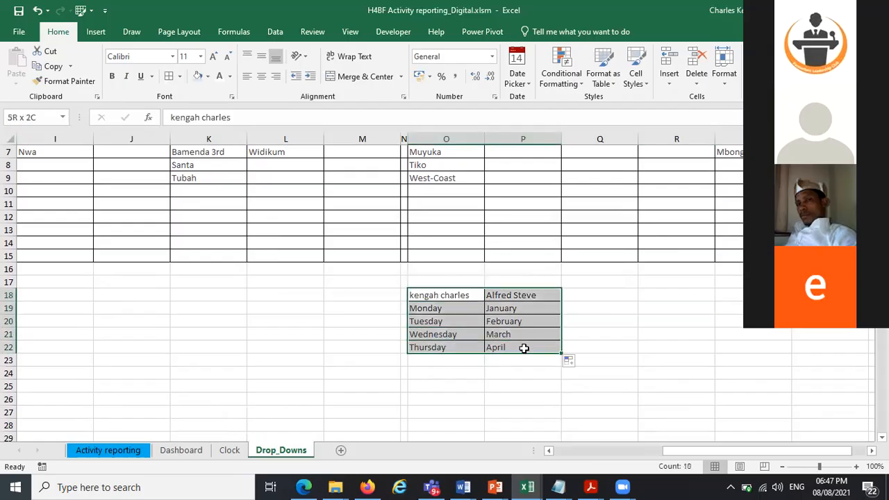
pyautogui.click(223, 36)
pyautogui.click(425, 81)
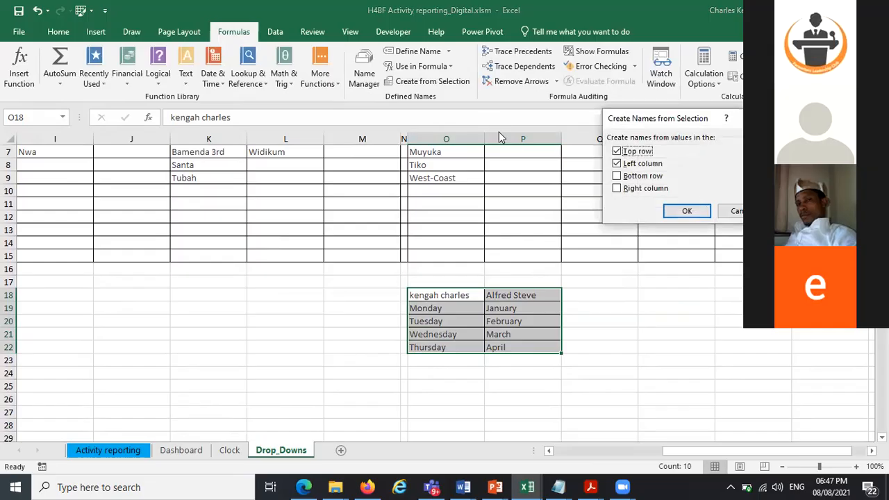
pyautogui.click(617, 163)
pyautogui.click(684, 213)
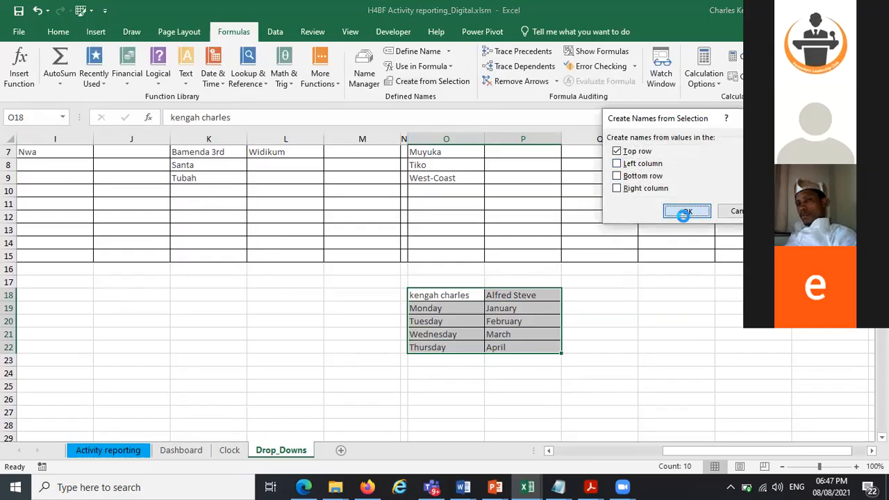
# Open the Name Box list to review the defined names
pyautogui.click(62, 118)
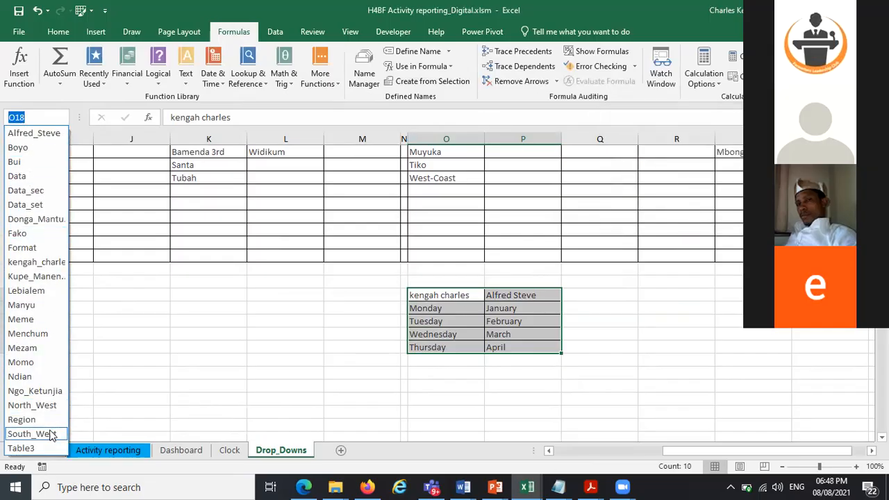
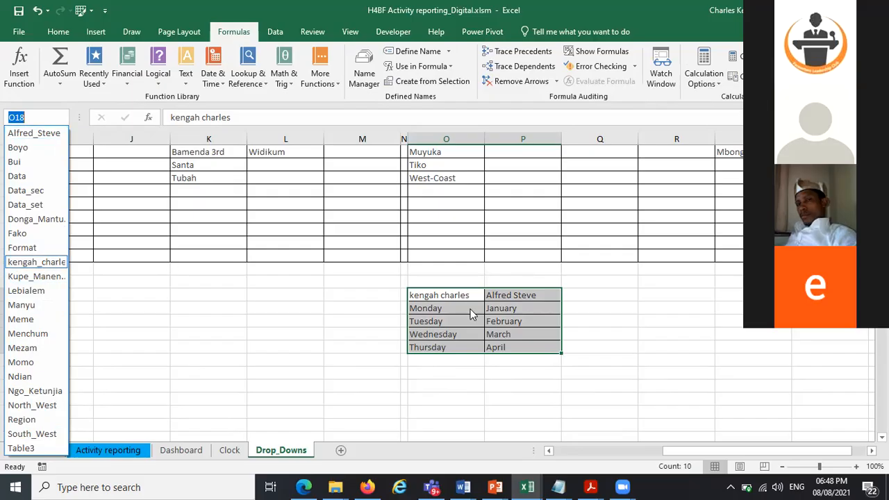
# Edit the Monday entry in O19 of the sample table so it reads Monday Mon
pyautogui.click(623, 336)
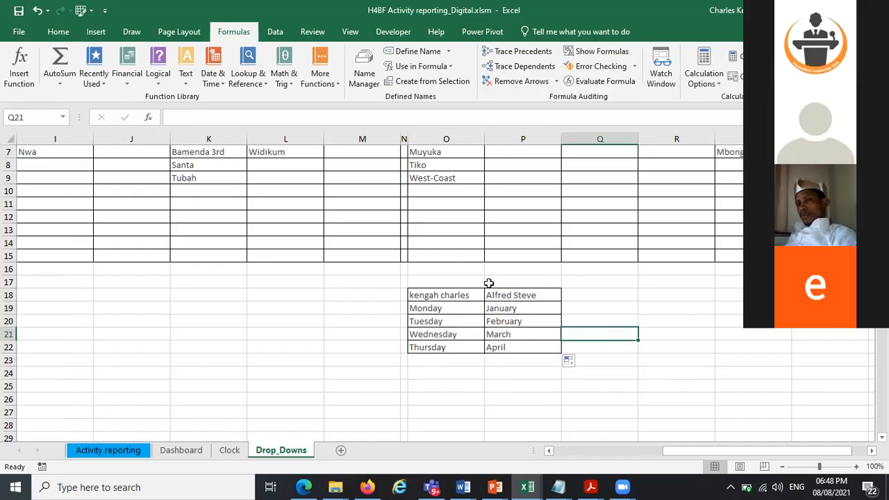
pyautogui.click(596, 300)
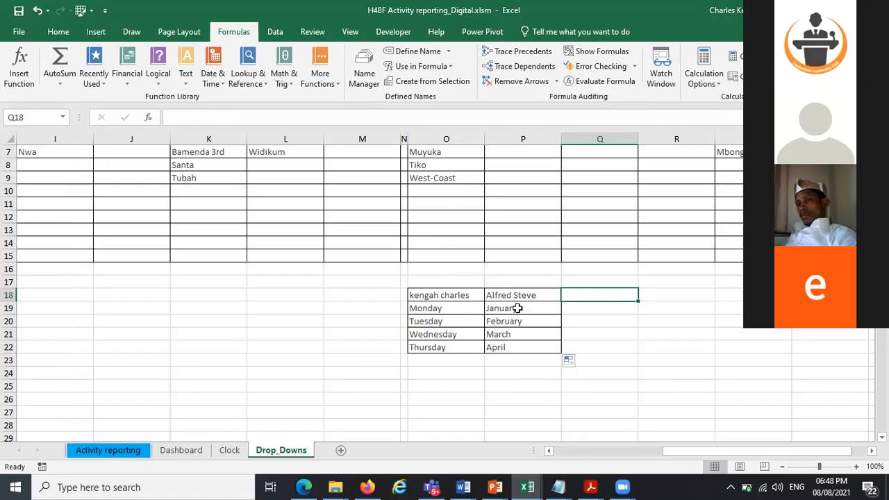
pyautogui.click(636, 309)
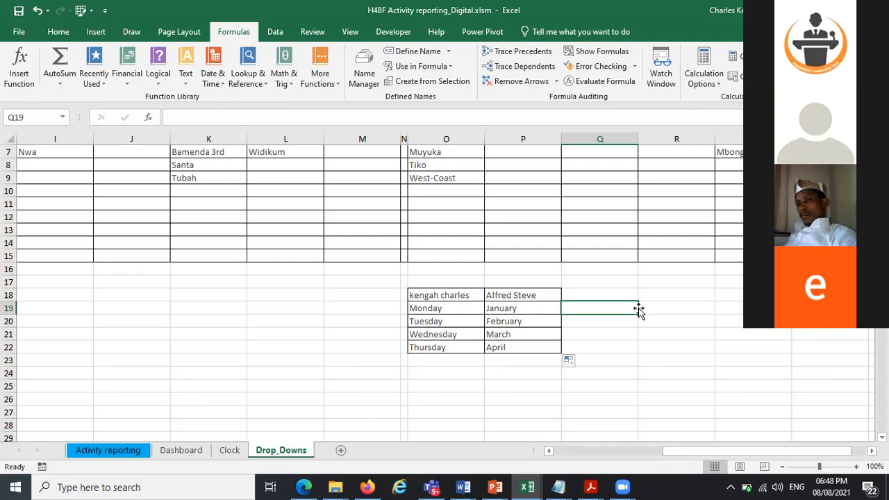
pyautogui.click(446, 307)
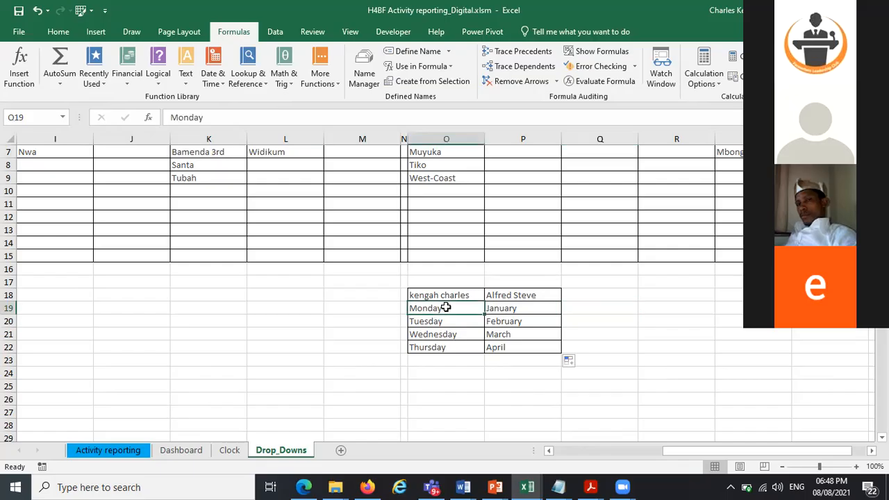
pyautogui.doubleClick(448, 308)
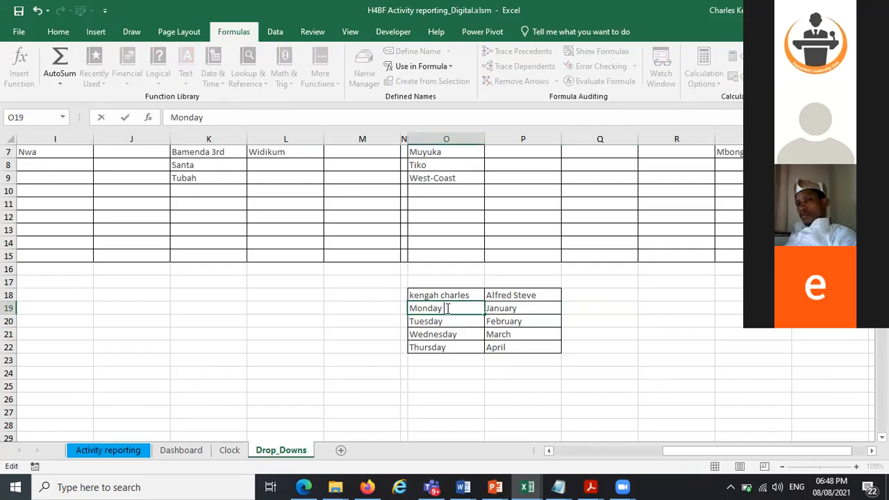
pyautogui.write('Mon')
pyautogui.click(612, 320)
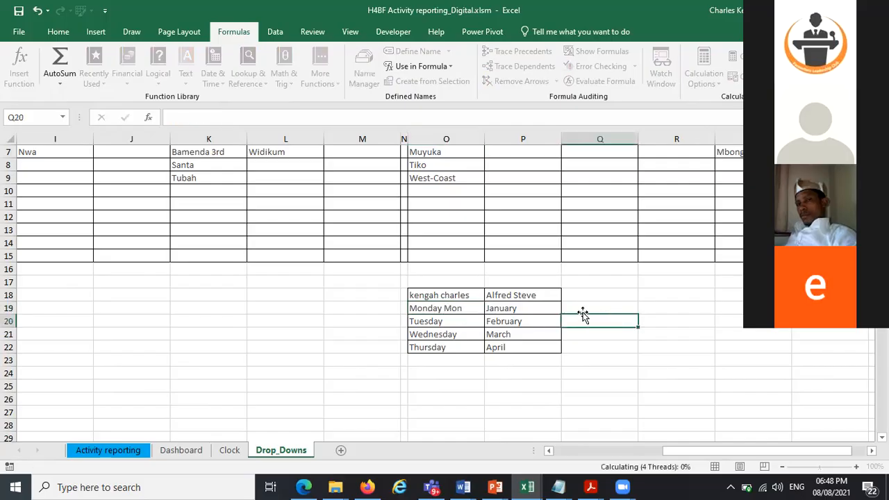
# Copy the weekday entries O19:O22 and paste them transposed into row 18 starting at Q18
pyautogui.moveTo(428, 309); pyautogui.dragTo(433, 344)
pyautogui.hotkey('ctrl', 'c')
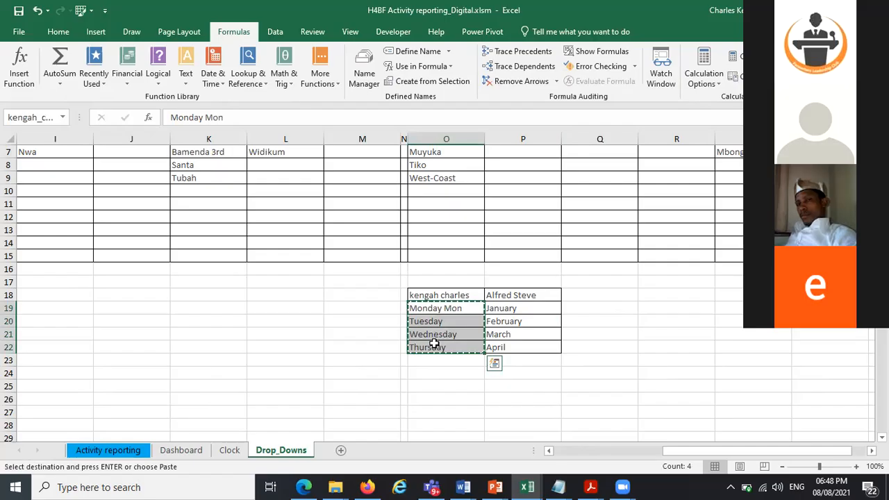
pyautogui.click(598, 294)
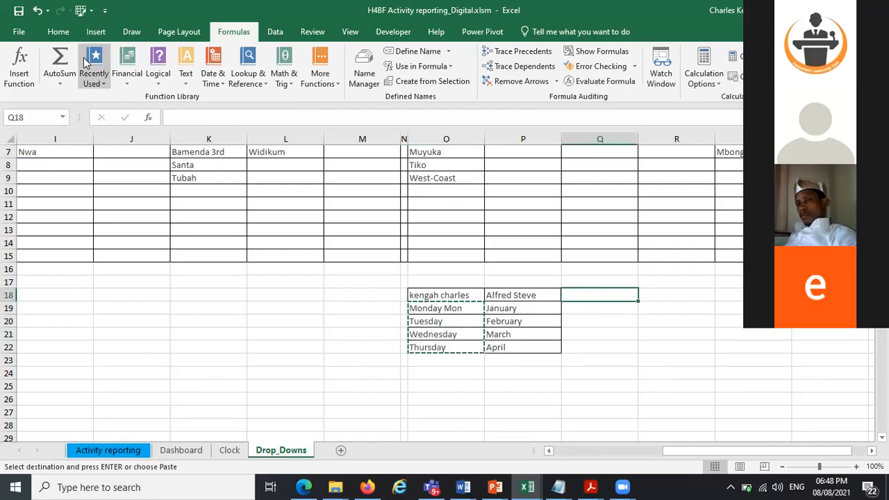
pyautogui.click(59, 33)
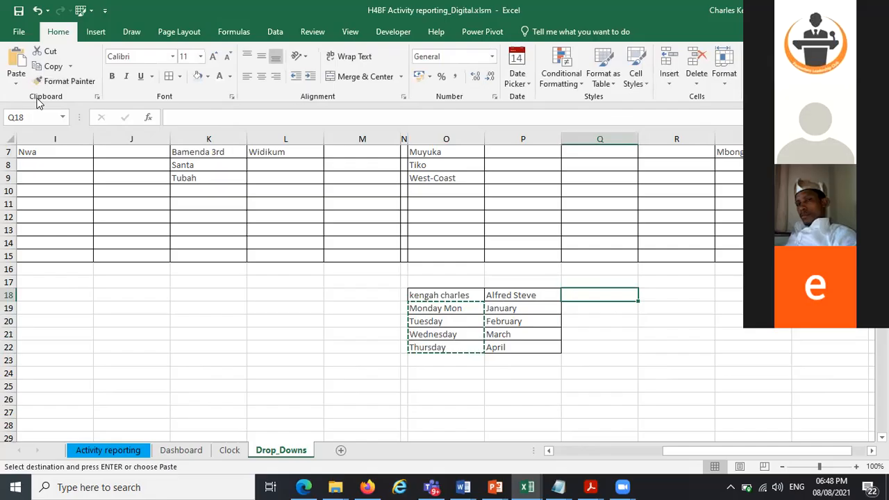
pyautogui.click(54, 131)
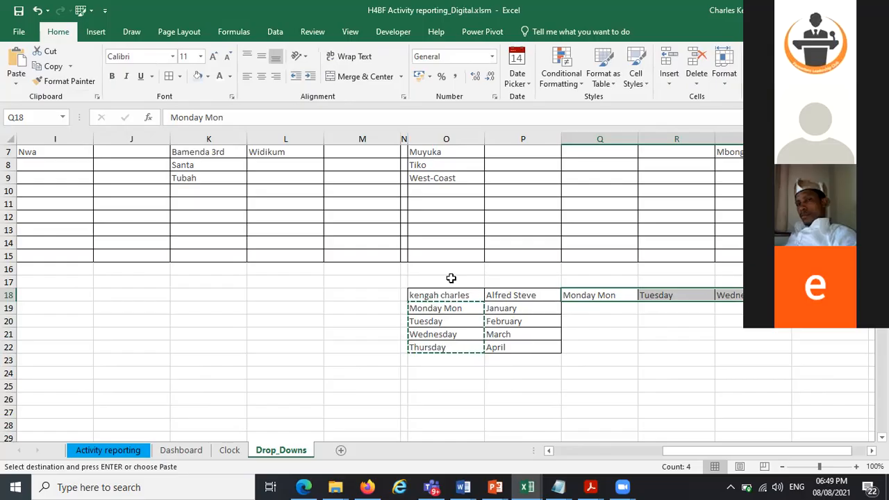
# Delete the transposed weekday row and clear the sample name table in O18:P22
pyautogui.press('Delete')
pyautogui.press('Left')
pyautogui.press('Left')
pyautogui.hotkey('ctrl', 'shift', 'Right')
pyautogui.hotkey('ctrl', 'shift', 'Down')
pyautogui.moveTo(459, 282); pyautogui.dragTo(559, 284)
pyautogui.moveTo(561, 289); pyautogui.dragTo(549, 366)
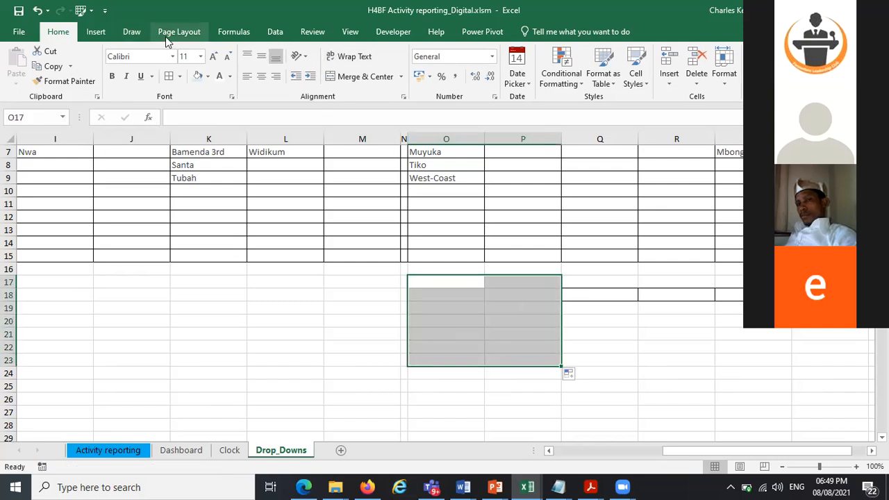
pyautogui.click(220, 33)
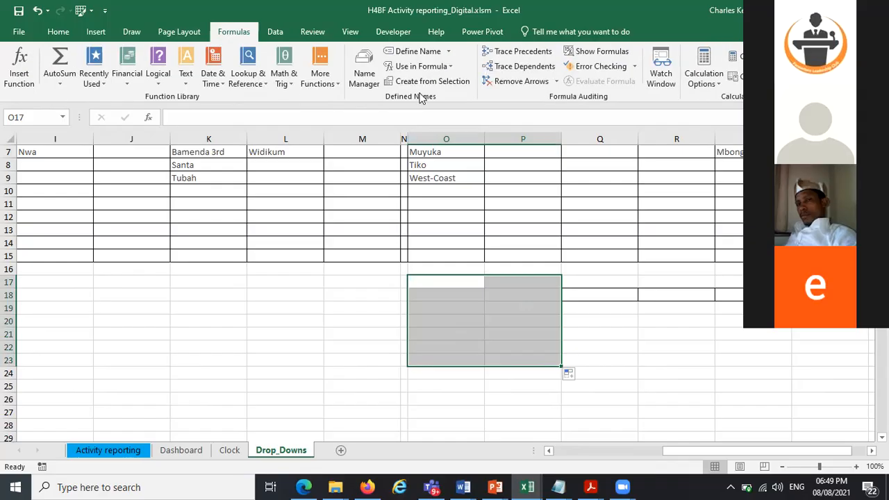
pyautogui.click(704, 312)
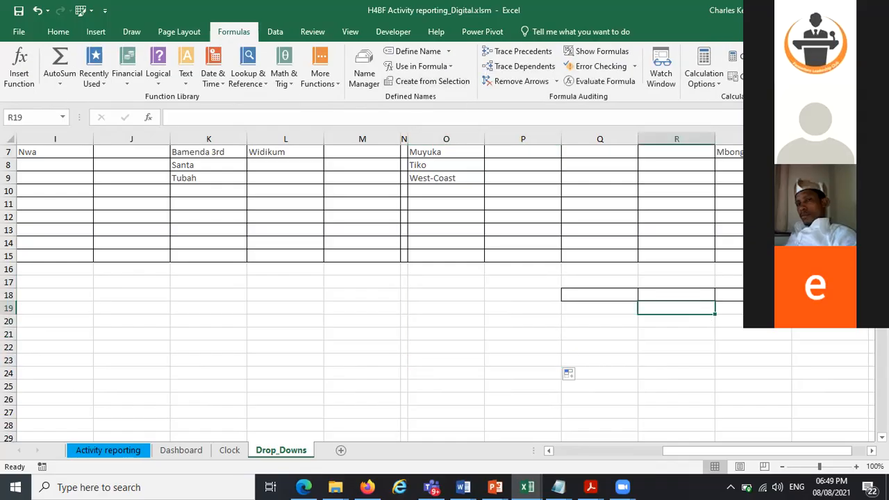
pyautogui.scroll(2, 444, 292)
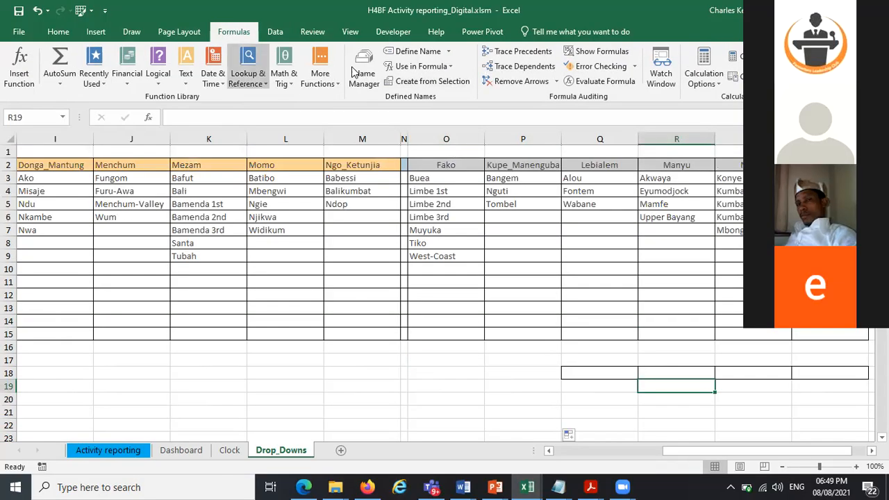
pyautogui.click(361, 70)
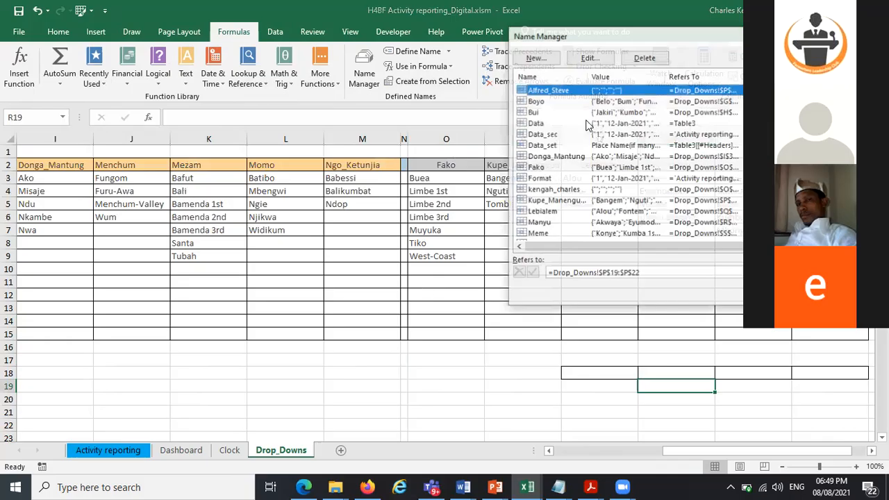
pyautogui.click(646, 57)
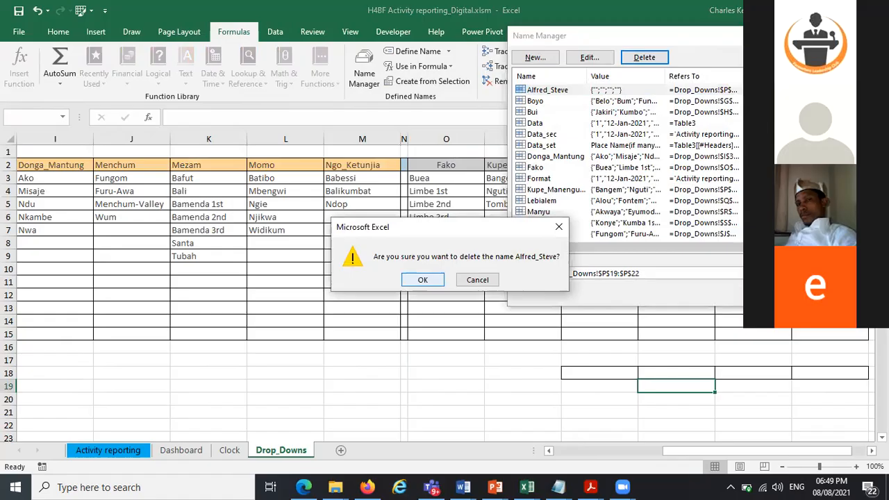
pyautogui.press('Return')
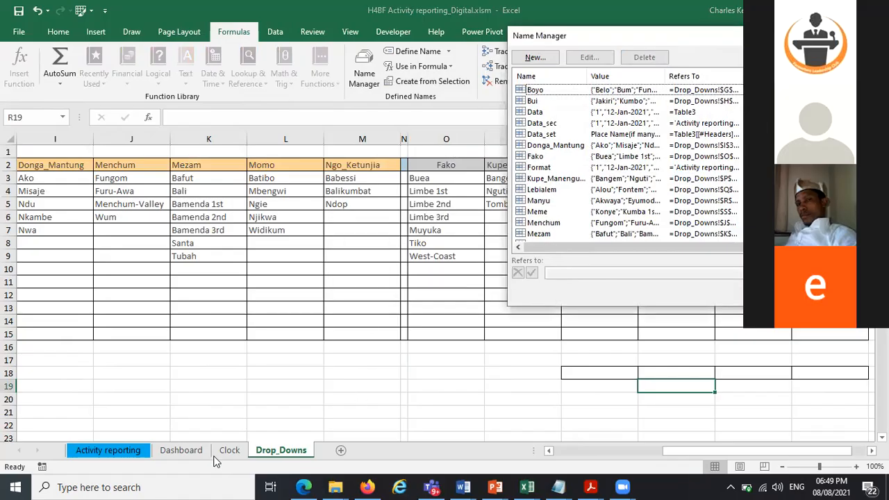
pyautogui.press('Escape')
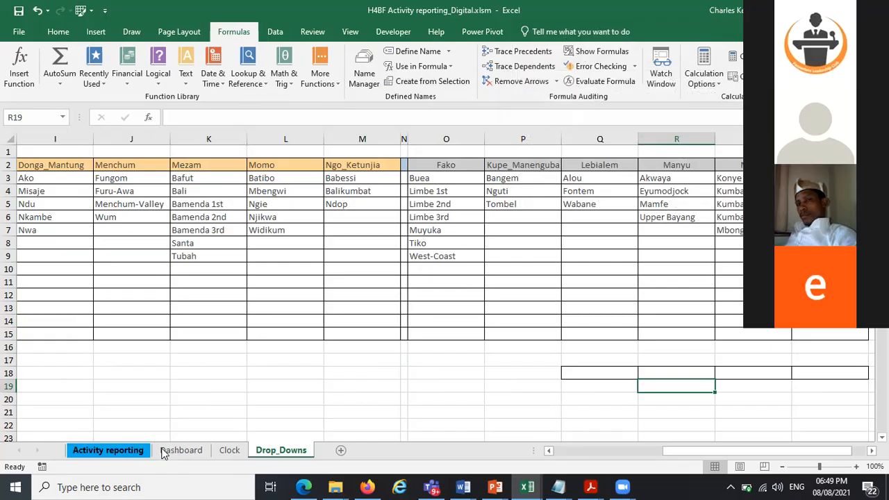
# On the Activity reporting sheet, set the first record's Region to North_West and open its Division dropdown
pyautogui.click(136, 450)
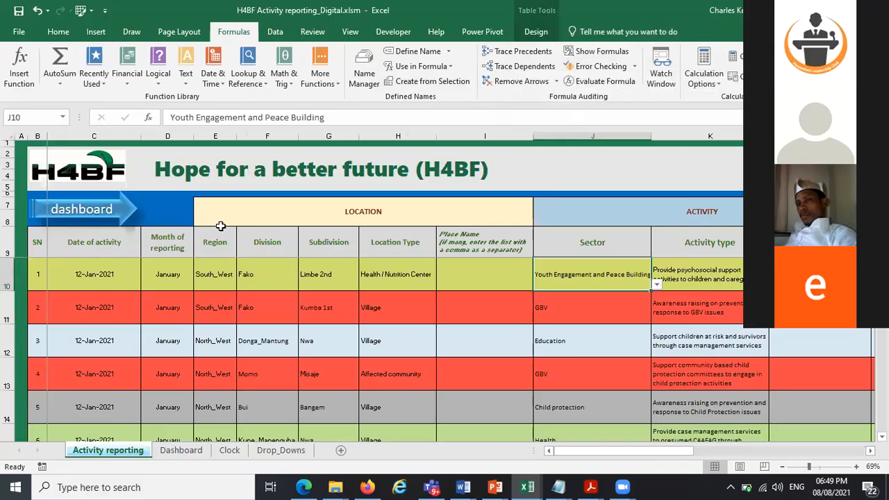
pyautogui.click(235, 276)
pyautogui.click(242, 284)
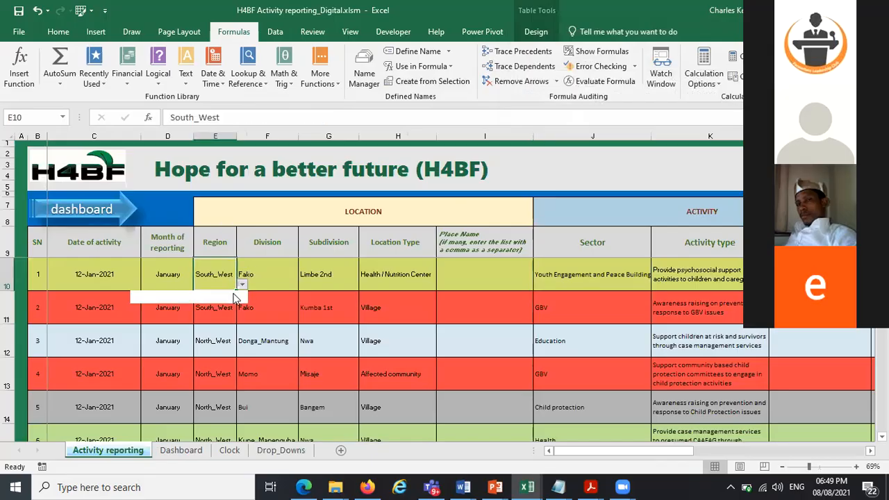
pyautogui.click(229, 296)
pyautogui.click(275, 278)
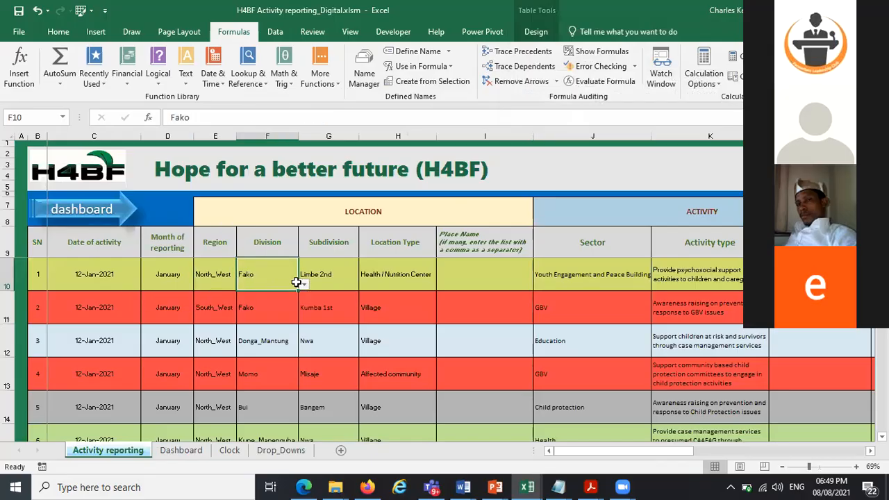
pyautogui.click(304, 284)
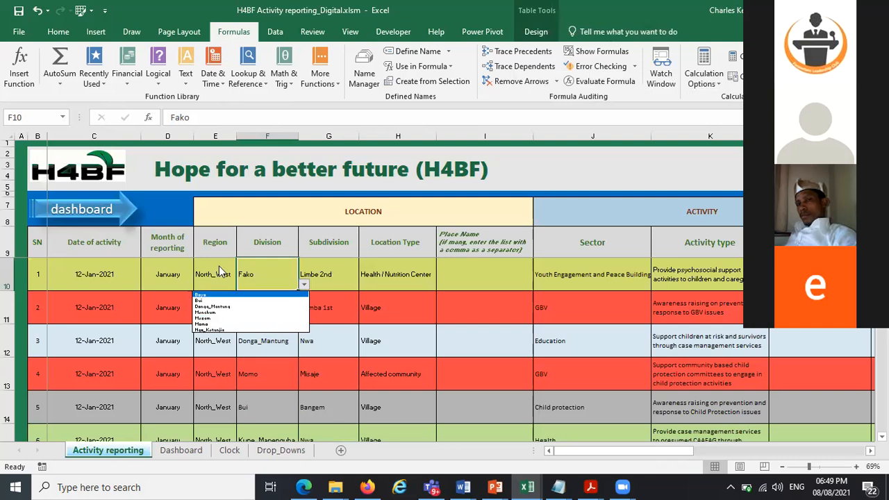
pyautogui.click(239, 267)
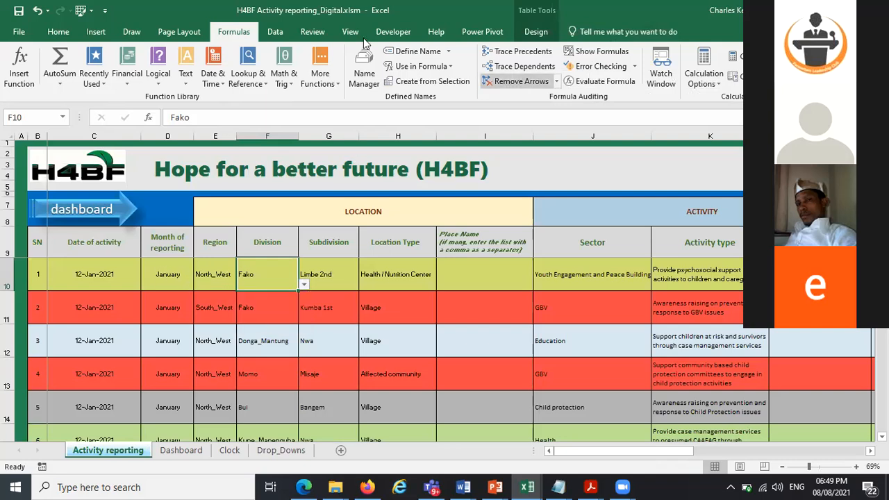
# Inspect the data validation list sources of the first record's Division and Subdivision cells
pyautogui.click(275, 33)
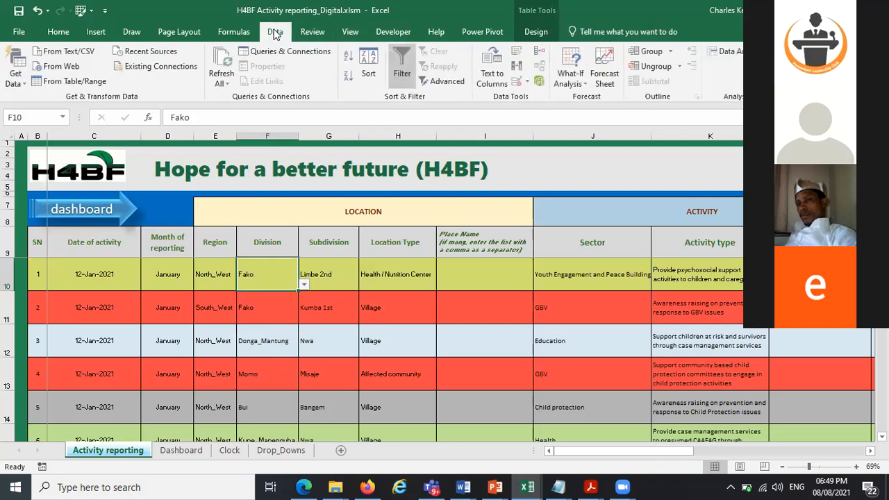
pyautogui.click(518, 83)
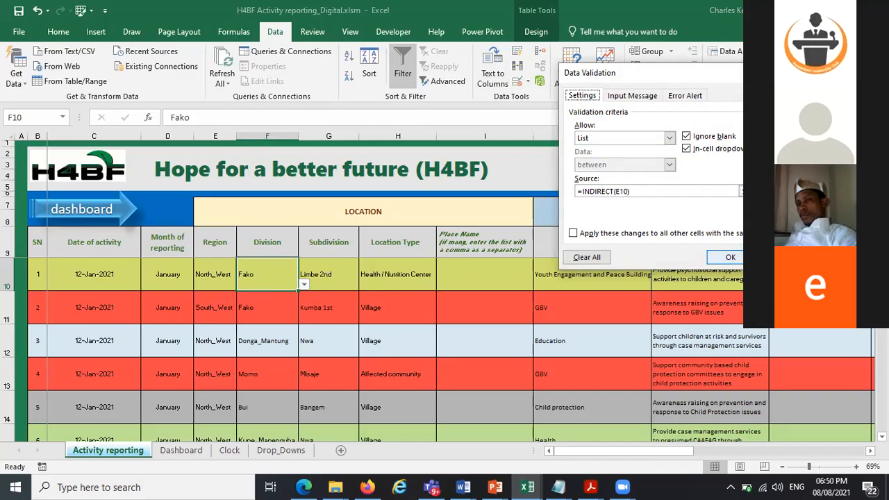
pyautogui.click(782, 257)
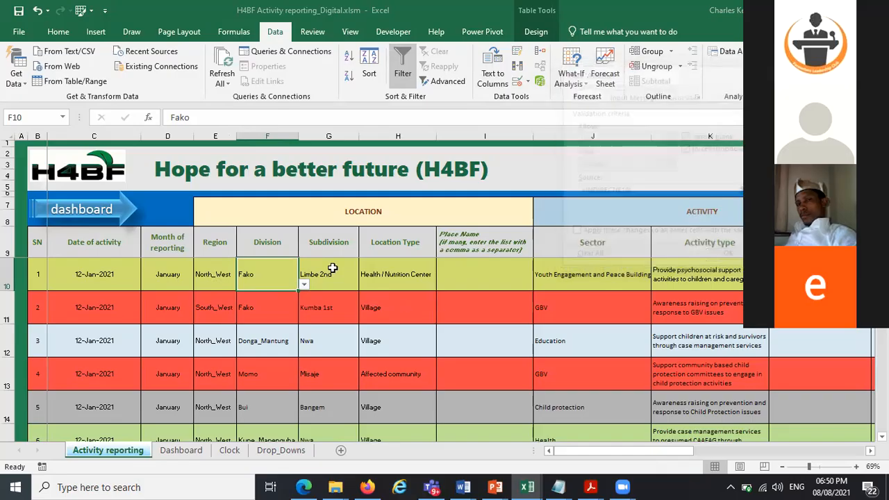
pyautogui.press('Right')
pyautogui.click(518, 82)
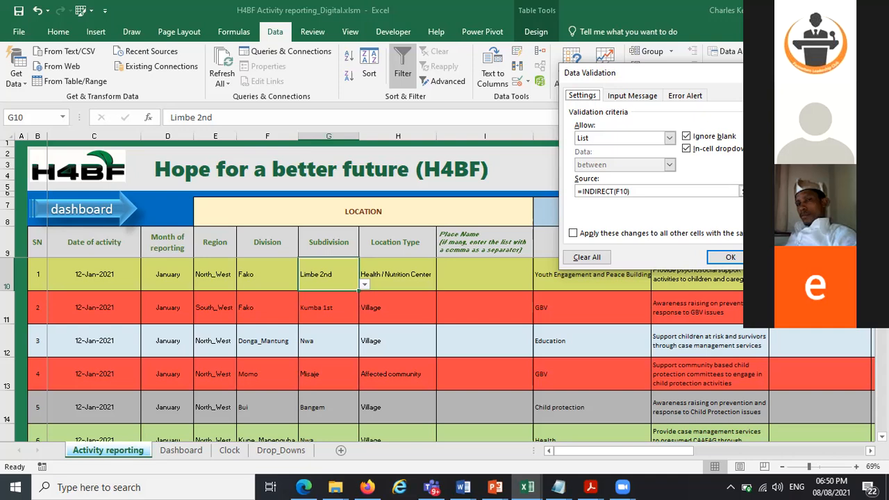
pyautogui.click(783, 257)
# Review the North_West division list and its source range on the Drop_Downs sheet
pyautogui.click(271, 452)
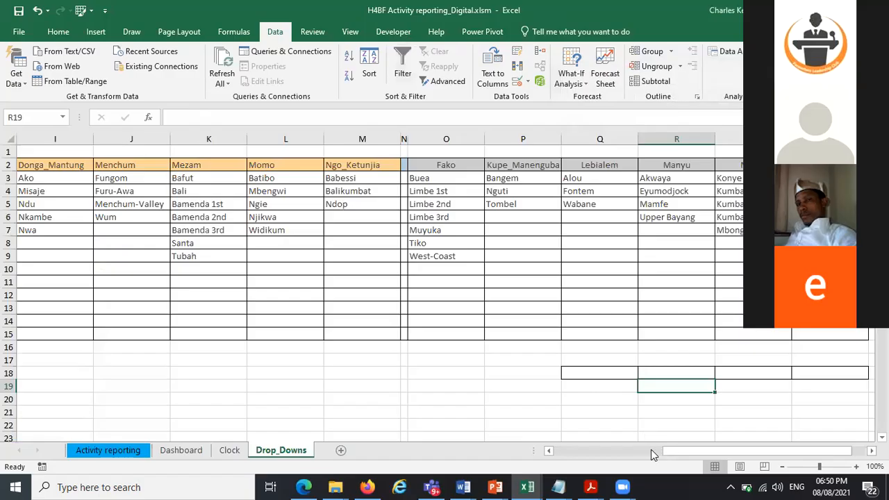
pyautogui.hscroll(-6, 639, 405)
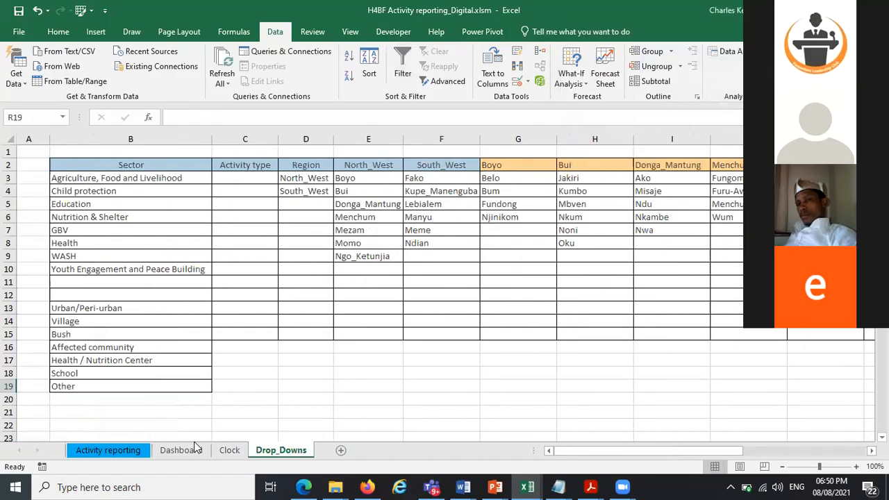
pyautogui.click(175, 452)
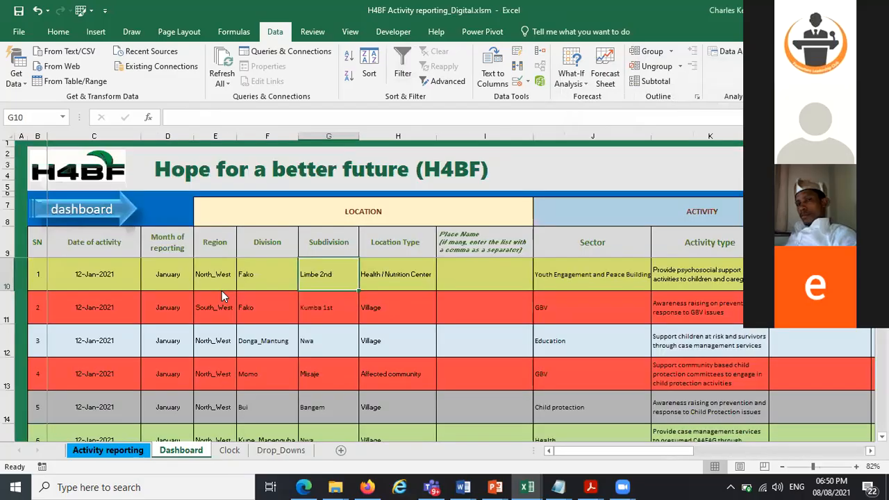
pyautogui.click(222, 289)
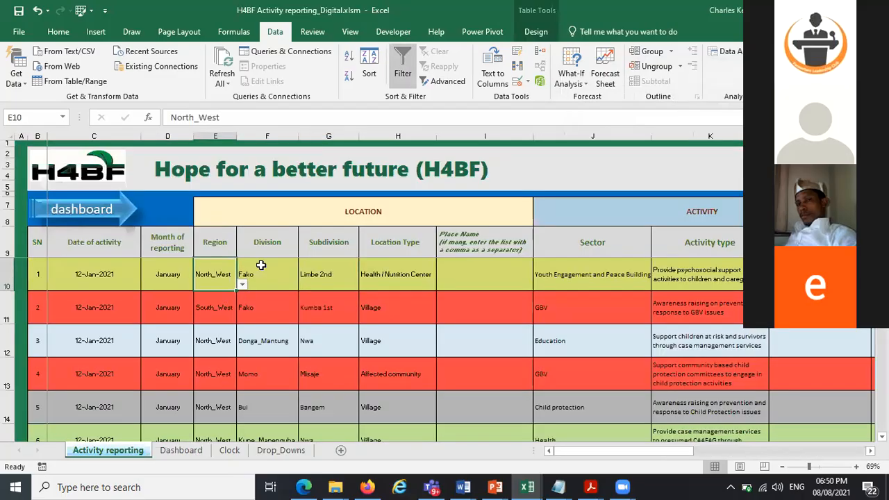
pyautogui.click(277, 450)
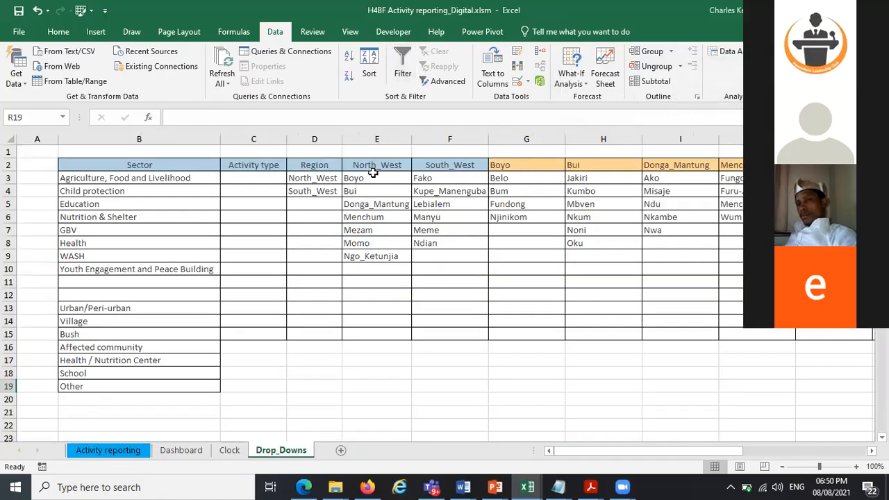
pyautogui.click(375, 167)
pyautogui.moveTo(375, 178); pyautogui.dragTo(375, 267)
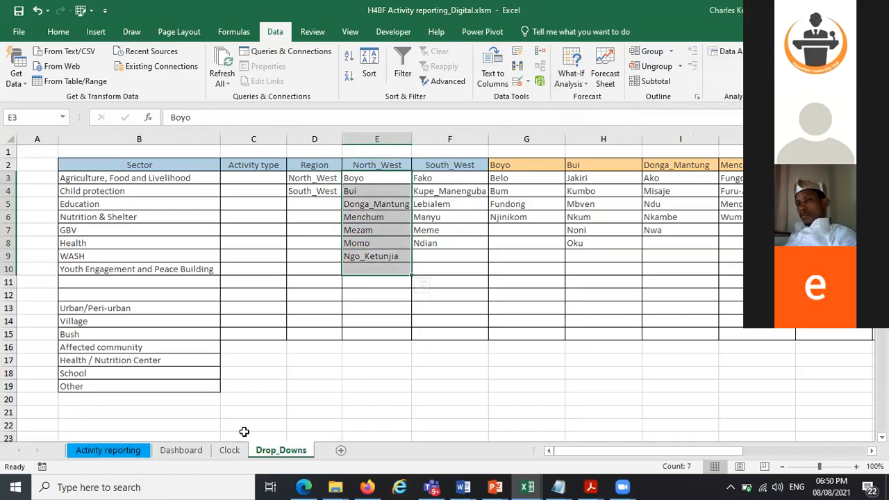
# Back on the Activity reporting sheet, pick Boyo as the first record's Division
pyautogui.click(128, 448)
pyautogui.click(285, 281)
pyautogui.click(304, 285)
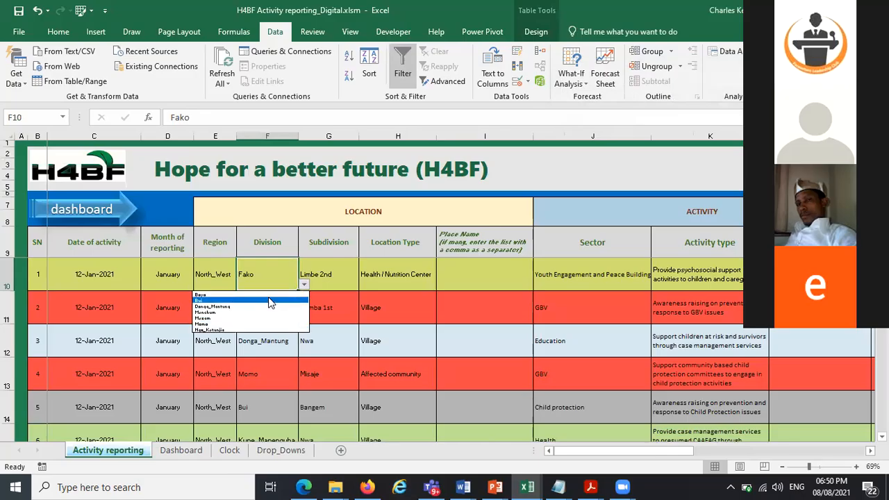
pyautogui.click(274, 295)
# Change the first record's Division to Ngo_Ketunjia from its dropdown list
pyautogui.click(300, 281)
pyautogui.click(289, 276)
pyautogui.click(303, 285)
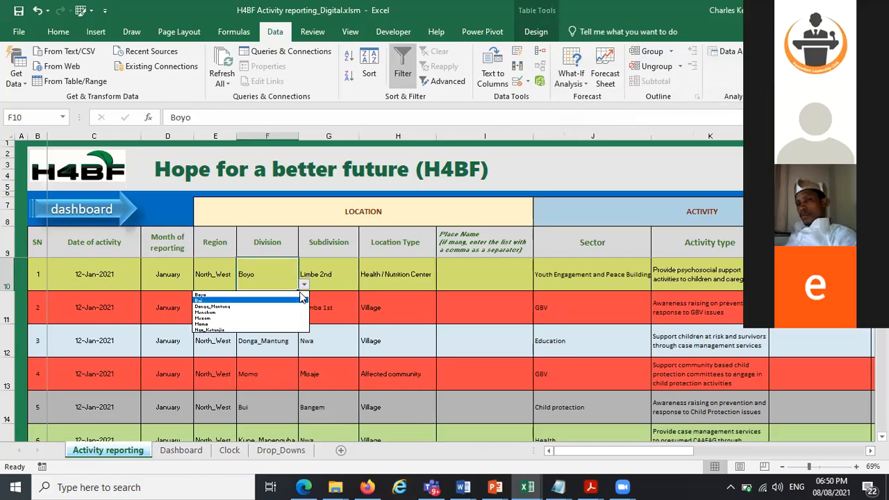
pyautogui.click(268, 331)
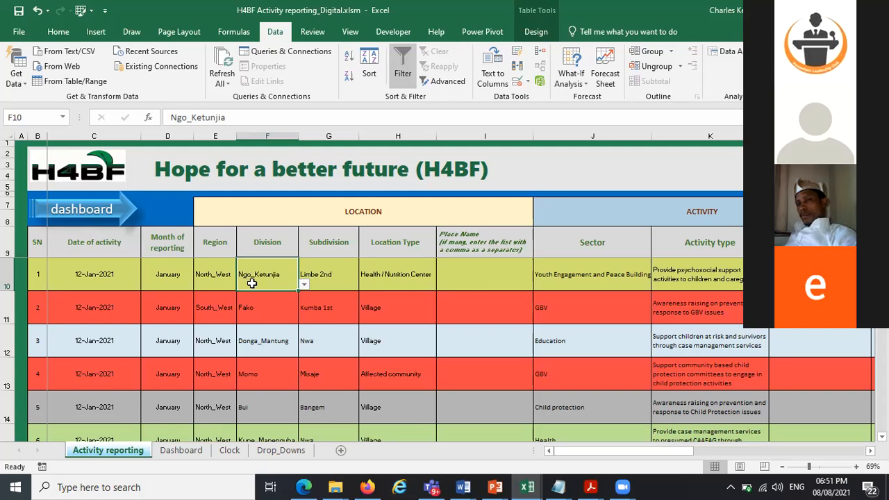
# Examine the named subdivision ranges for Ngo_Ketunjia, Momo and Mezam on the Drop_Downs sheet
pyautogui.click(315, 271)
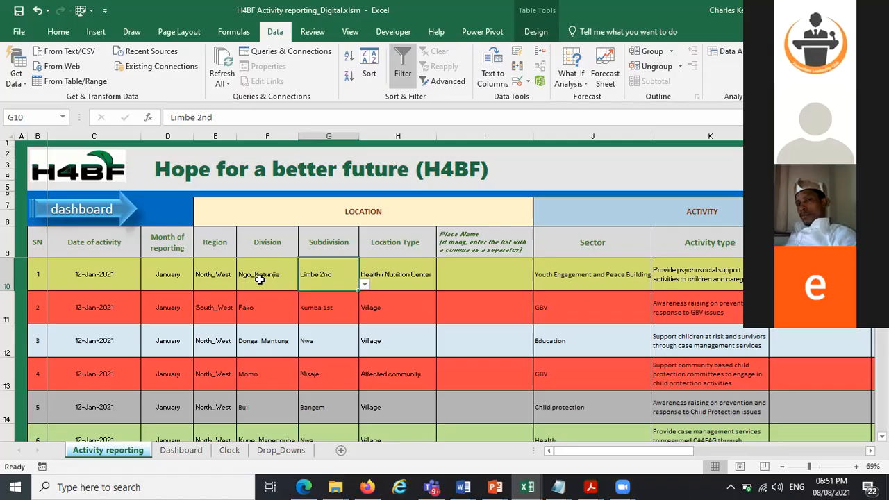
pyautogui.click(279, 451)
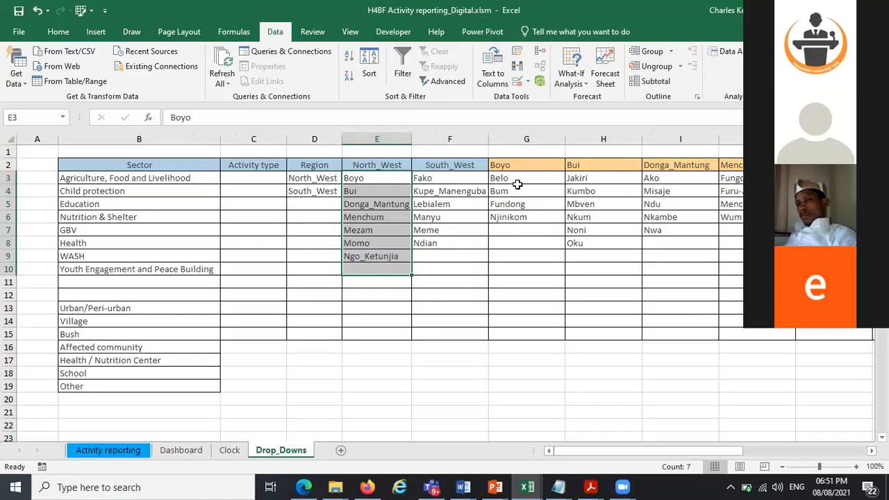
pyautogui.hscroll(7, 444, 285)
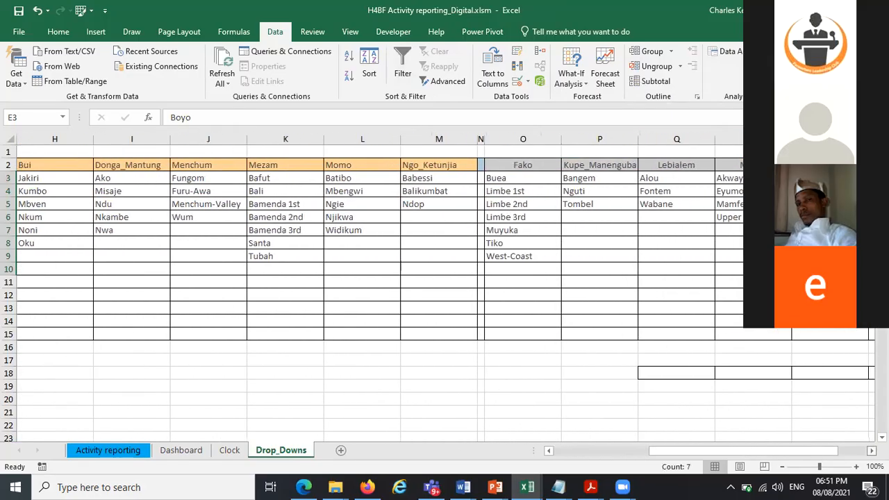
pyautogui.hscroll(1, 673, 304)
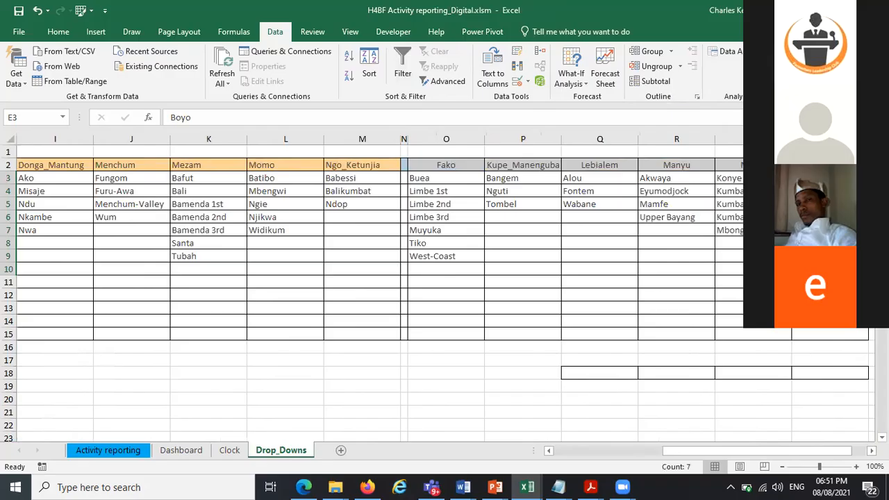
pyautogui.moveTo(350, 179); pyautogui.dragTo(358, 210)
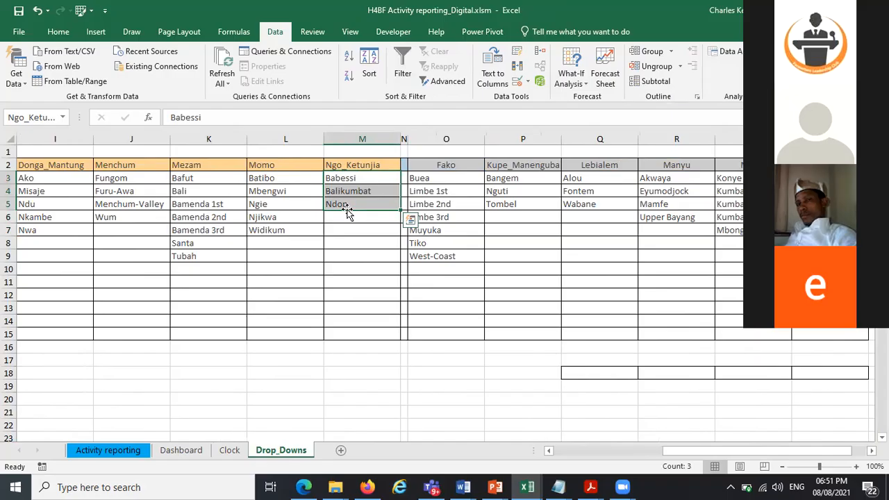
pyautogui.click(1, 108)
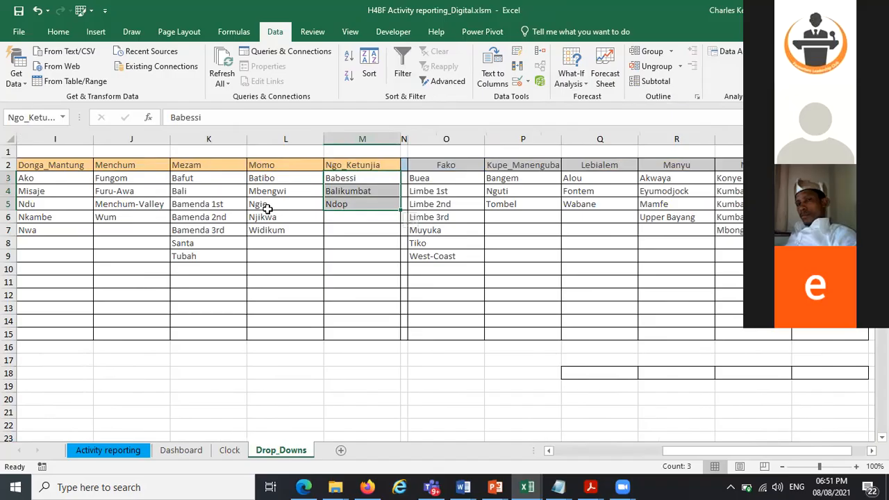
pyautogui.moveTo(271, 178); pyautogui.dragTo(276, 224)
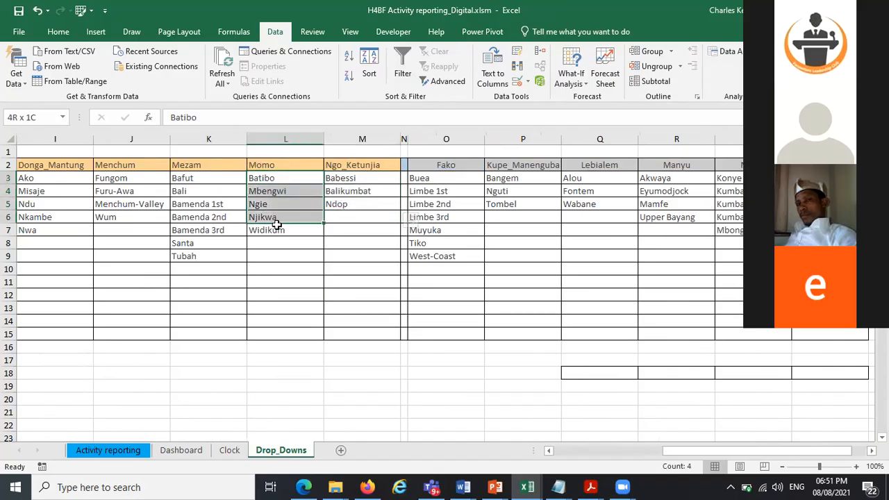
pyautogui.moveTo(204, 180); pyautogui.dragTo(215, 258)
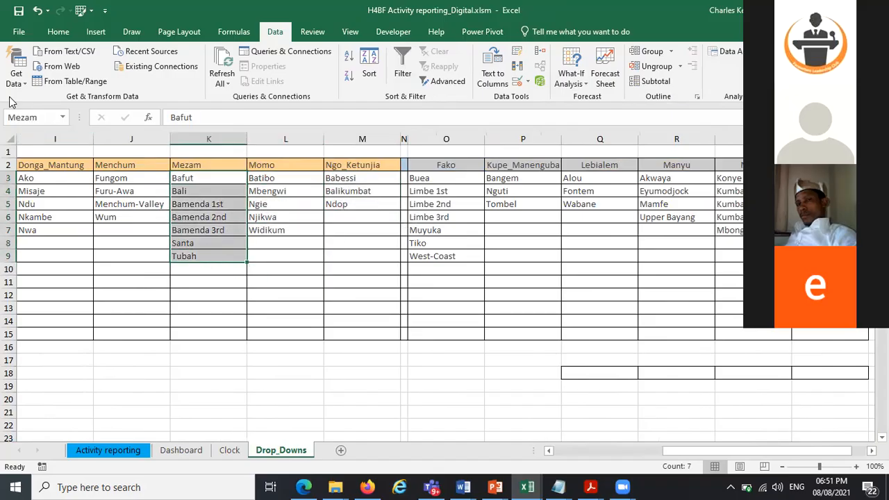
pyautogui.moveTo(179, 180); pyautogui.dragTo(210, 268)
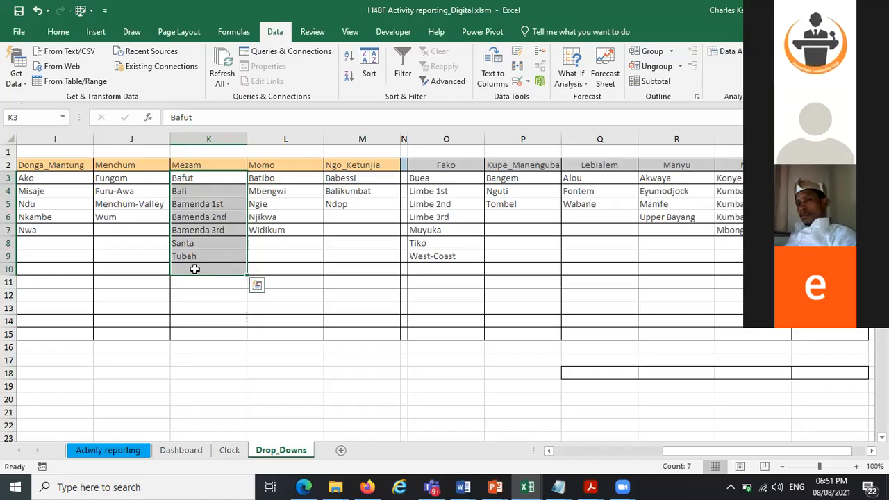
pyautogui.moveTo(183, 175); pyautogui.dragTo(193, 258)
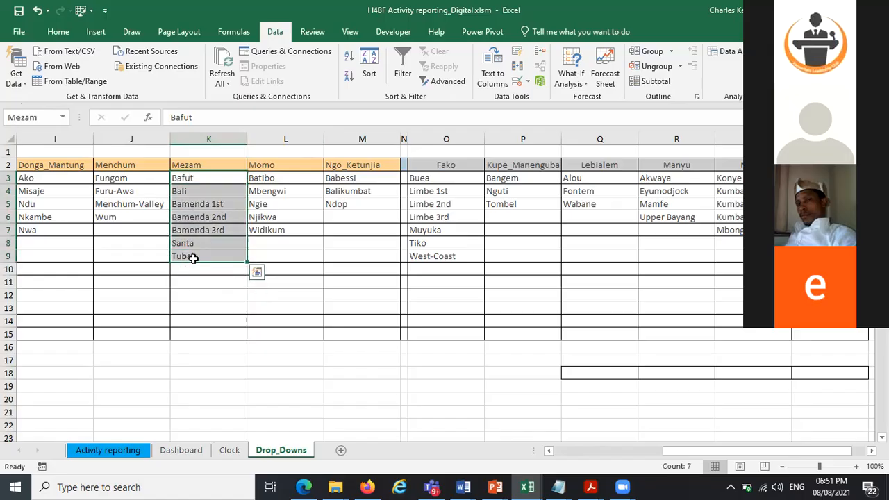
# Create names from the top row of the selected Mezam subdivision cells with Create from Selection
pyautogui.click(219, 32)
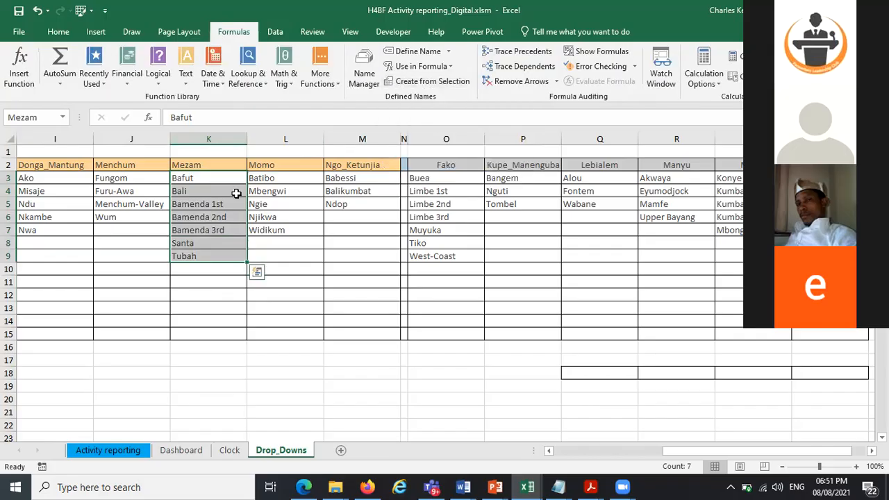
pyautogui.click(415, 81)
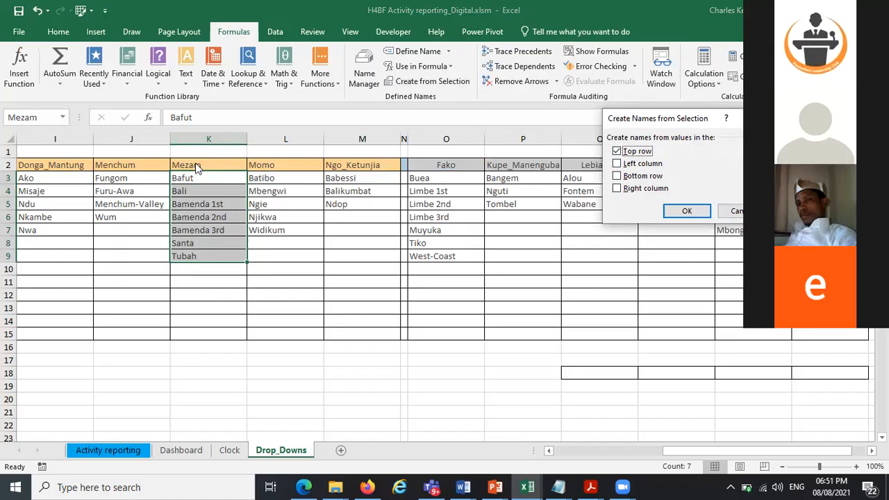
pyautogui.click(686, 210)
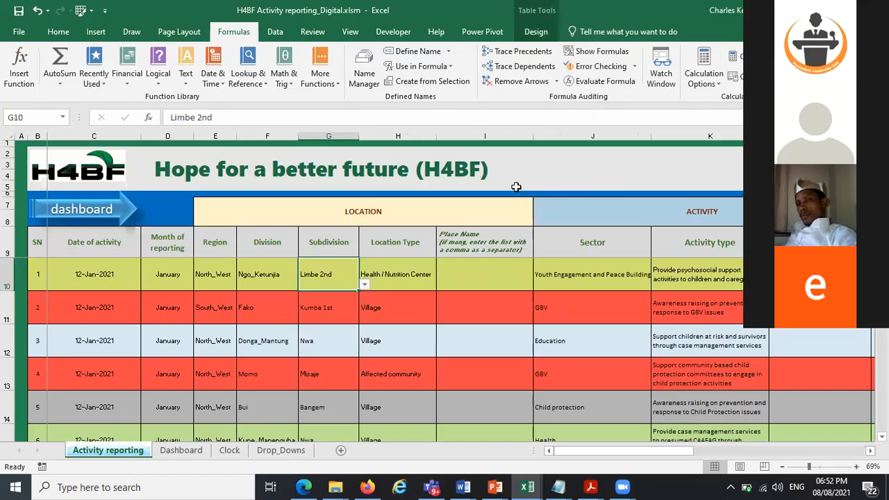
# Compare the Ngo_Ketunjia source range with the options in the first record's Subdivision dropdown
pyautogui.press('Left')
pyautogui.hotkey('ctrl', 'pagedown')
pyautogui.hotkey('ctrl', 'pagedown')
pyautogui.hotkey('ctrl', 'pagedown')
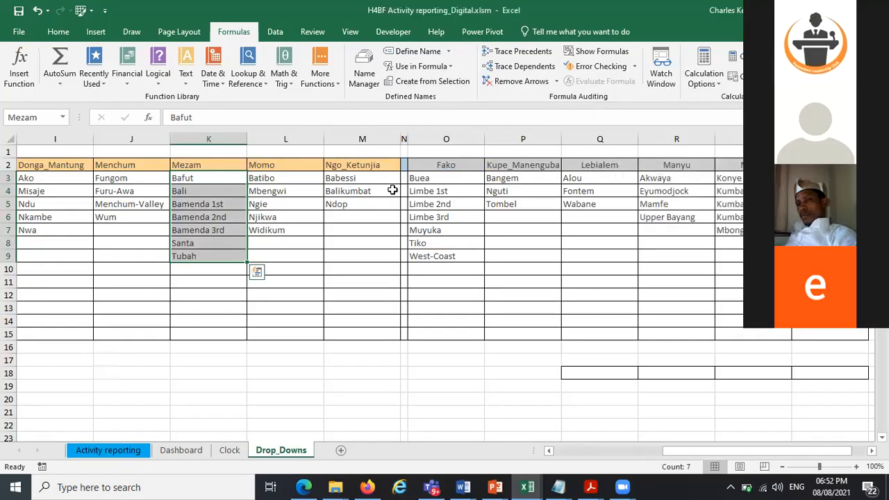
pyautogui.moveTo(340, 177); pyautogui.dragTo(399, 198)
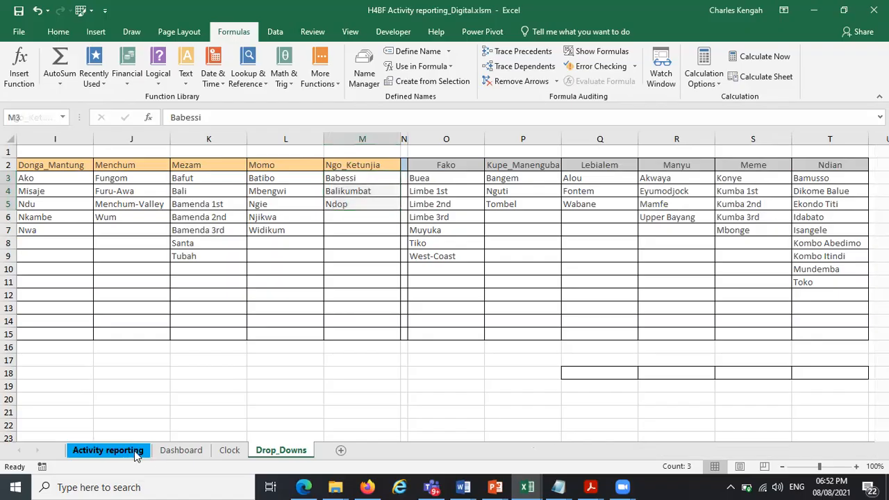
pyautogui.click(107, 450)
pyautogui.click(340, 275)
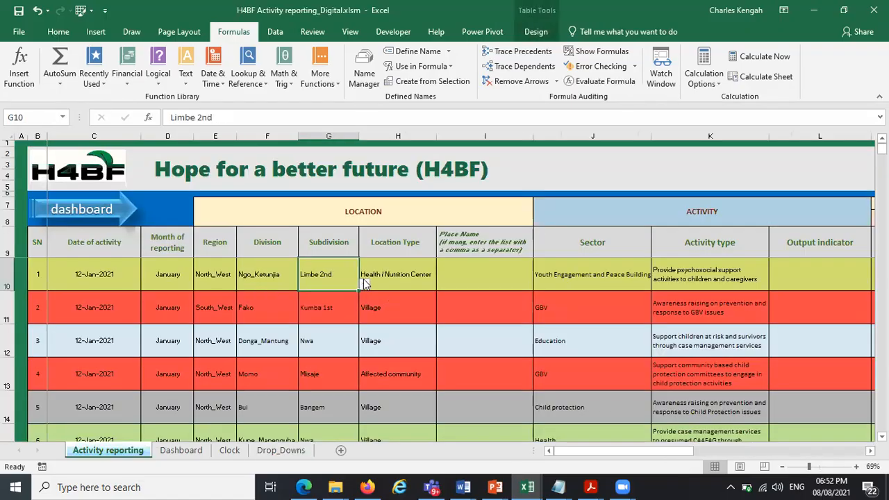
pyautogui.click(364, 284)
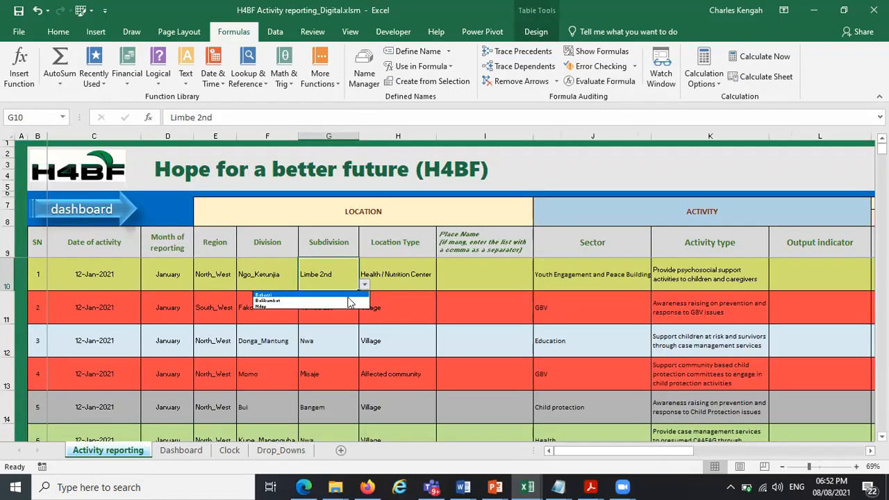
pyautogui.click(329, 306)
pyautogui.click(264, 453)
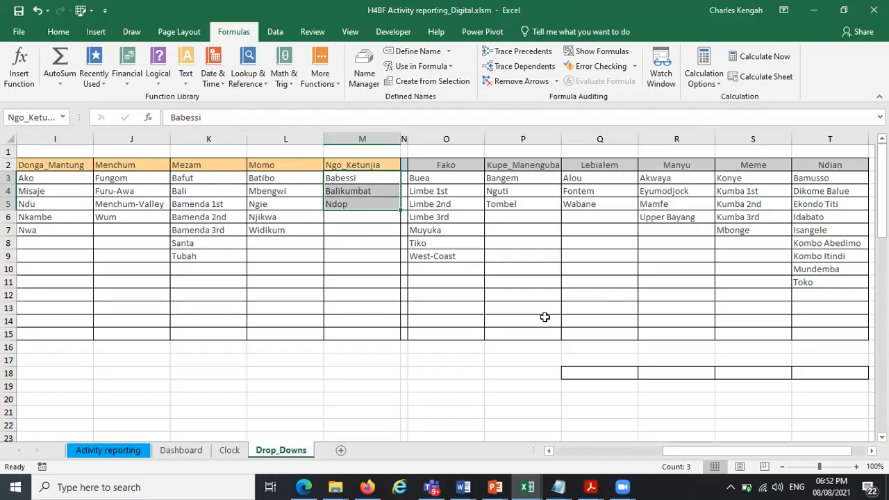
# Browse the other open Excel workbooks to find the 5W data collection file
pyautogui.click(812, 10)
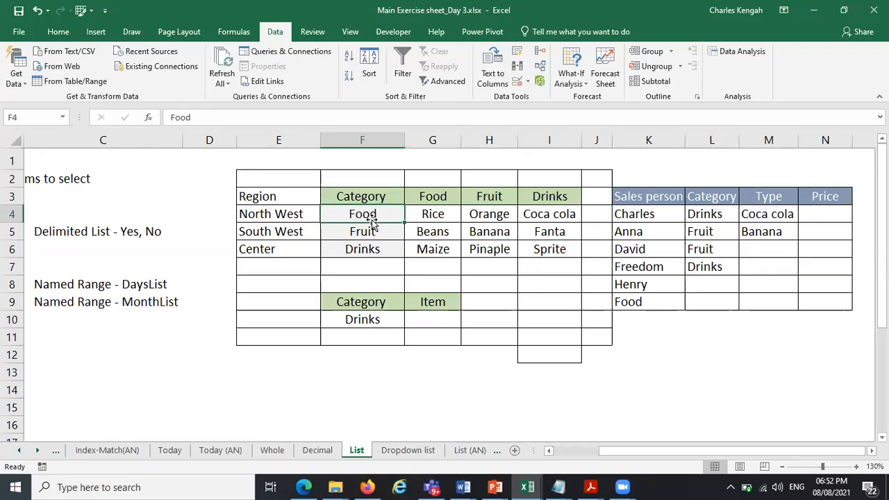
pyautogui.click(416, 369)
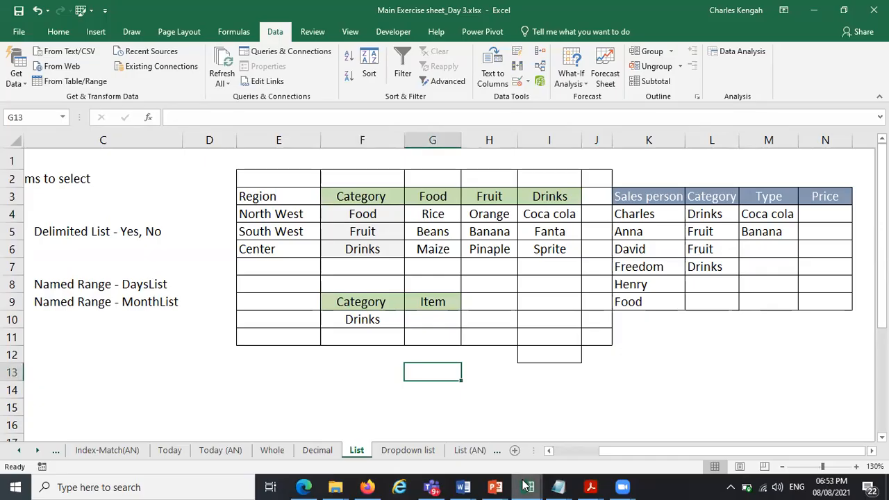
pyautogui.moveTo(526, 485)
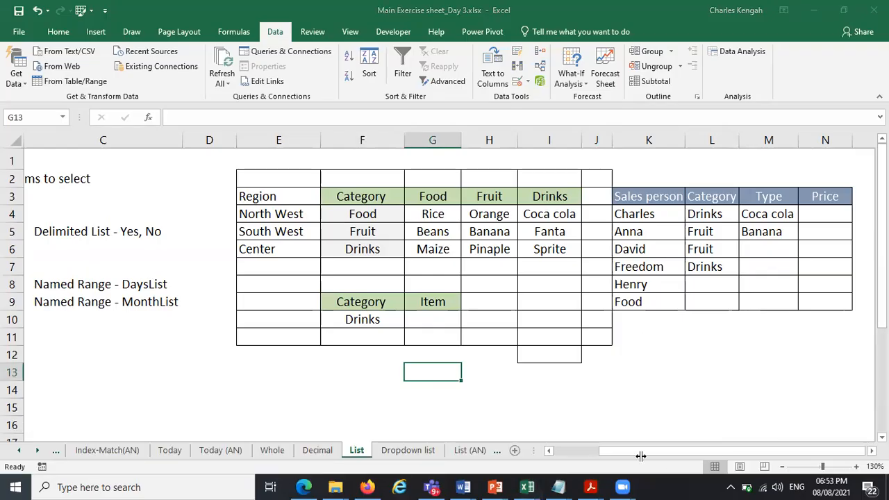
pyautogui.click(526, 486)
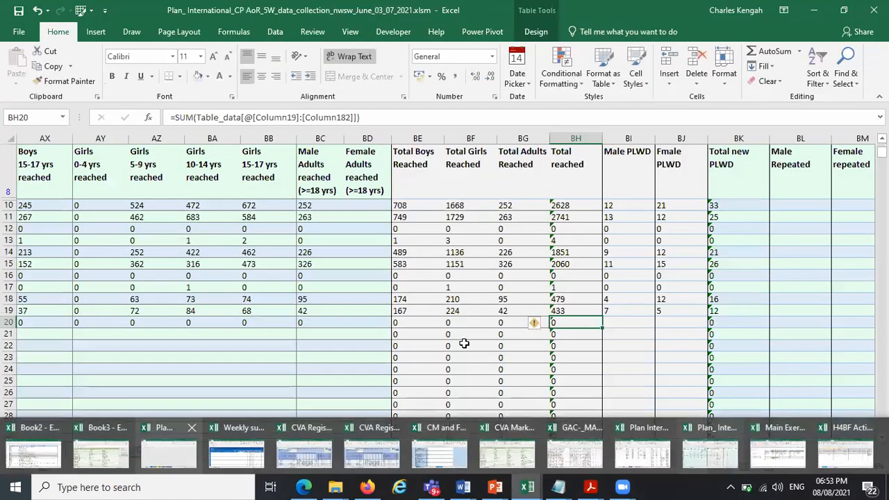
pyautogui.click(527, 486)
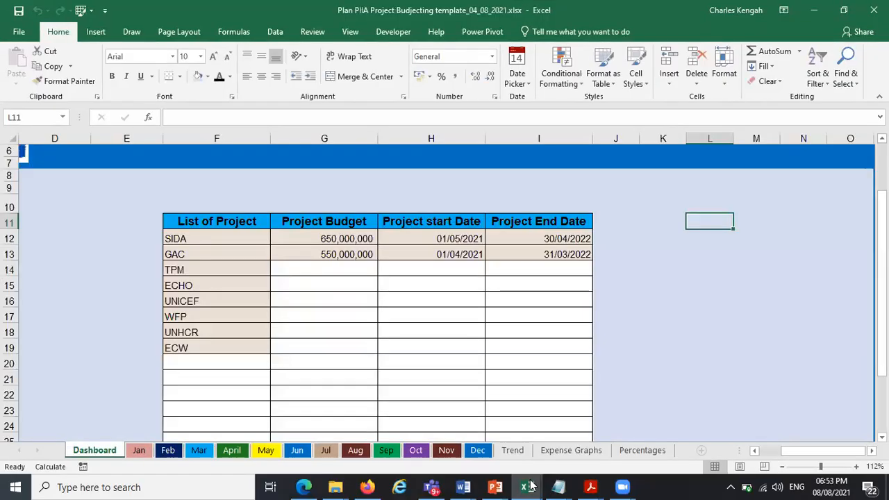
pyautogui.moveTo(527, 486)
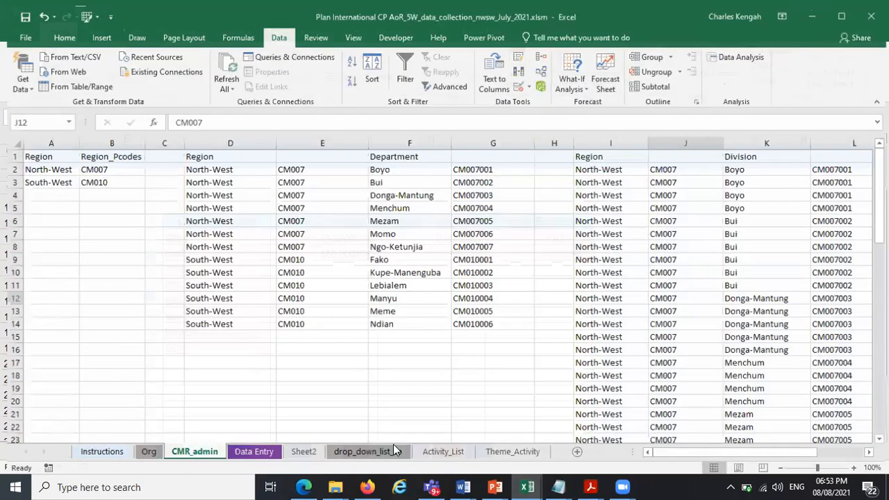
pyautogui.click(254, 451)
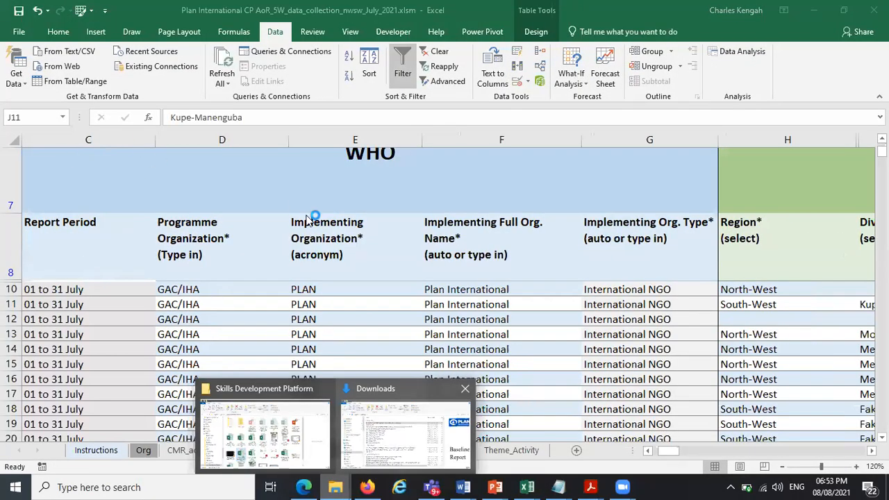
# Open Upgraded_CP AoR_5W_data_collection_nwsw_27_06_2021.xlsm from the Desktop's UNICEF folder and select its Your Details cells
pyautogui.click(408, 427)
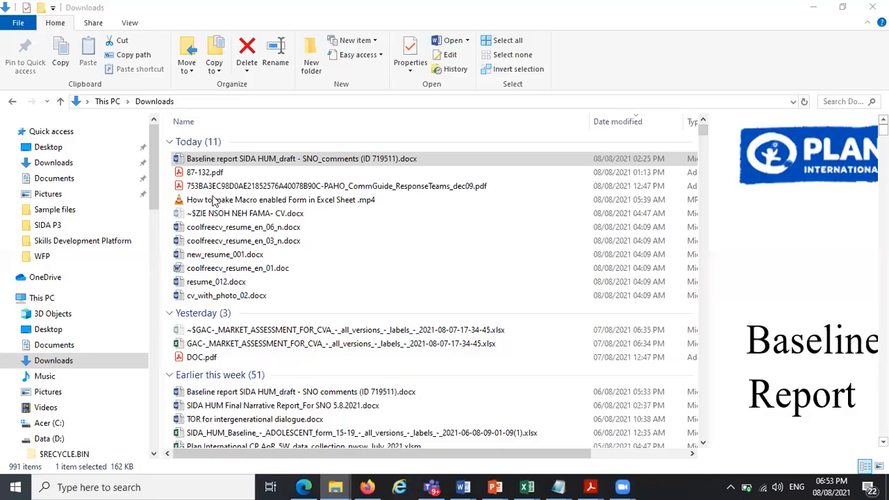
pyautogui.click(49, 147)
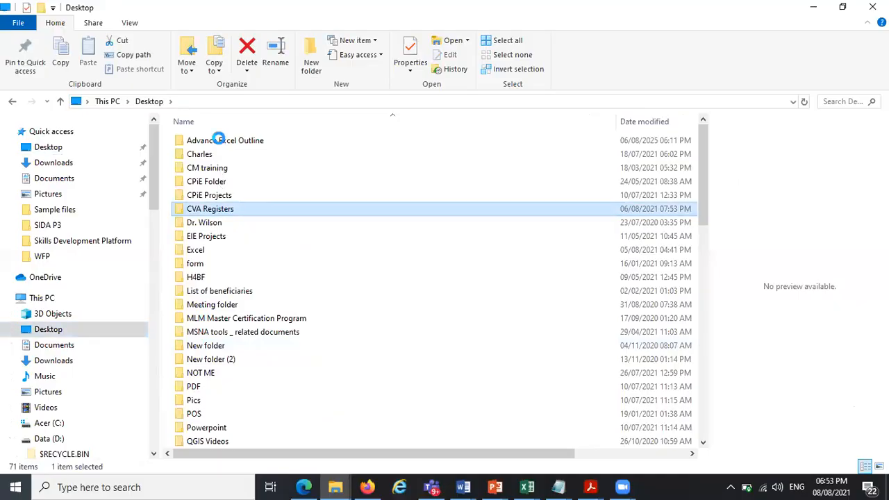
pyautogui.press('u')
pyautogui.press('Return')
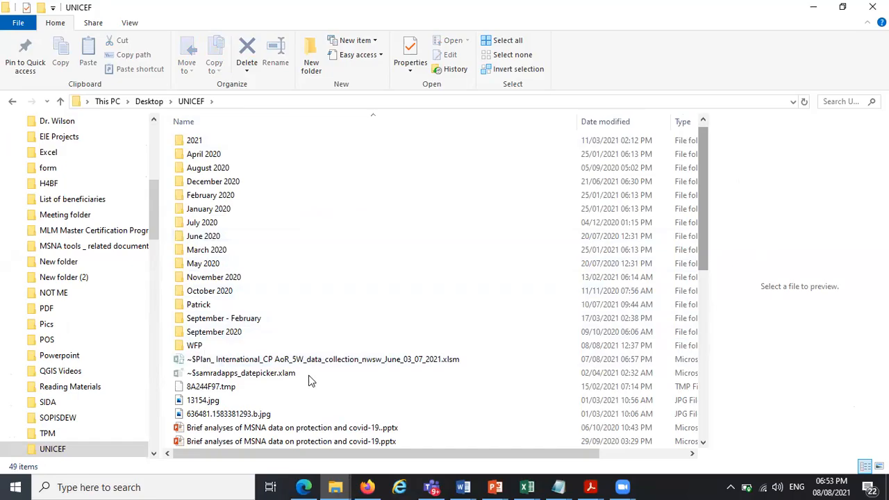
pyautogui.scroll(-8, 282, 413)
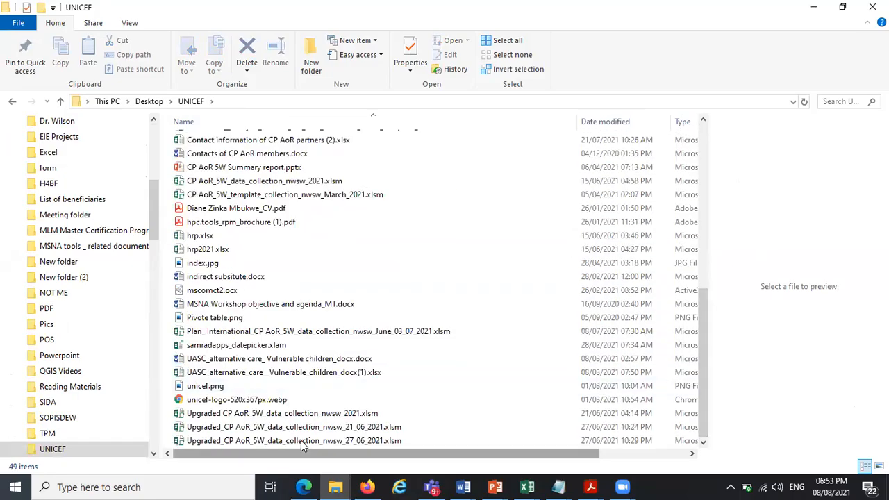
pyautogui.click(302, 444)
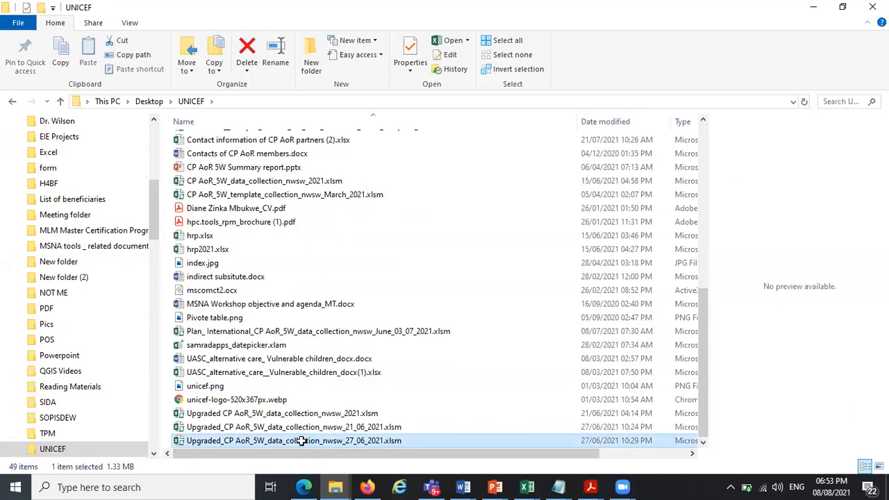
pyautogui.doubleClick(302, 441)
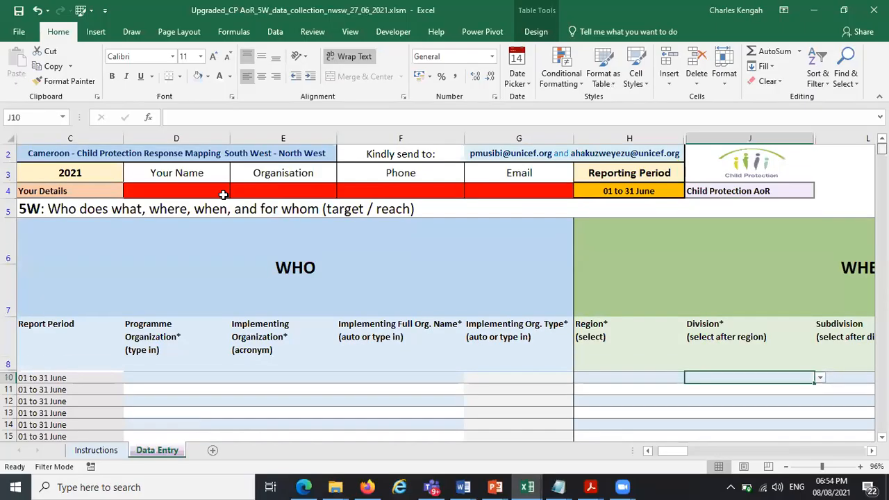
pyautogui.click(184, 191)
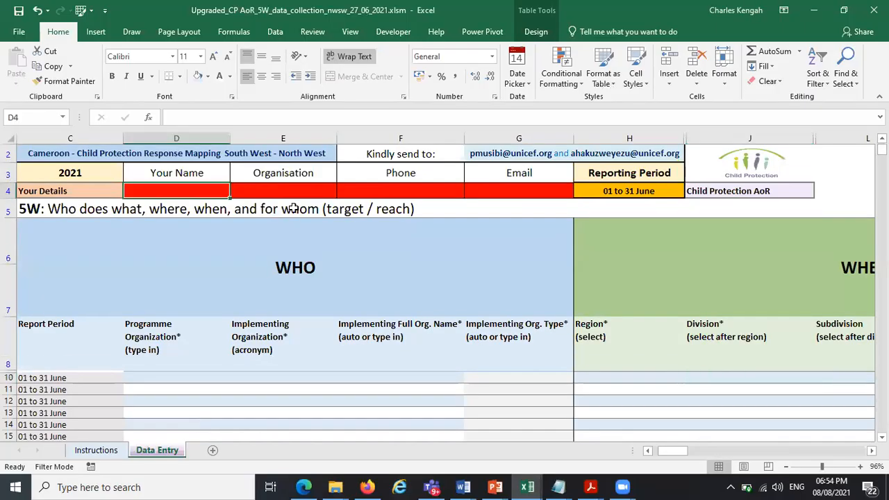
pyautogui.click(277, 198)
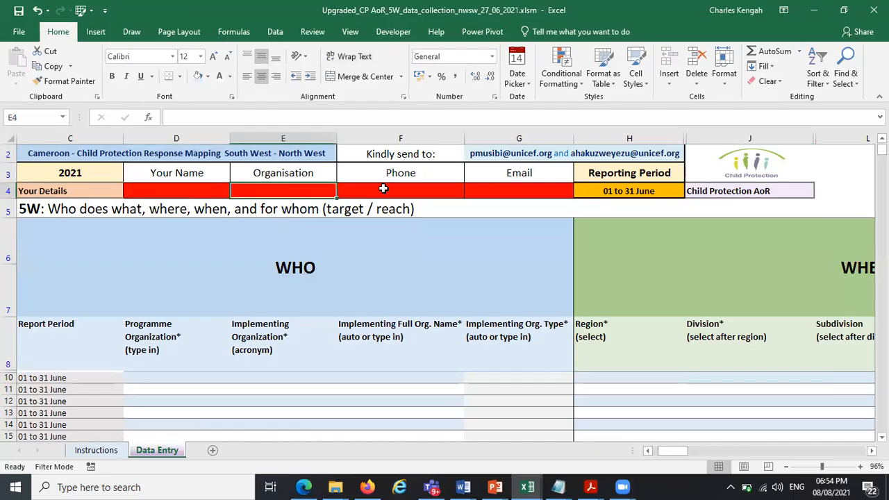
# Leave the 5W data collection workbook and return to the Main Exercise sheet_Day 3 workbook
pyautogui.click(383, 189)
pyautogui.click(521, 190)
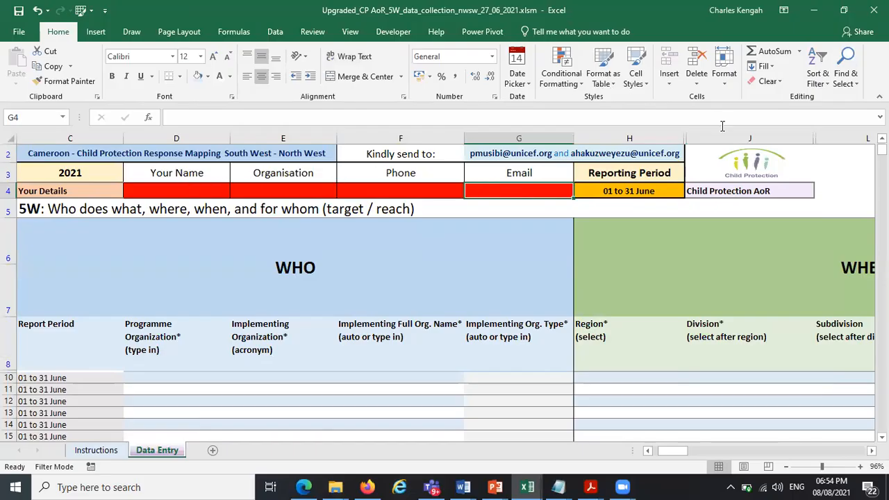
pyautogui.click(820, 9)
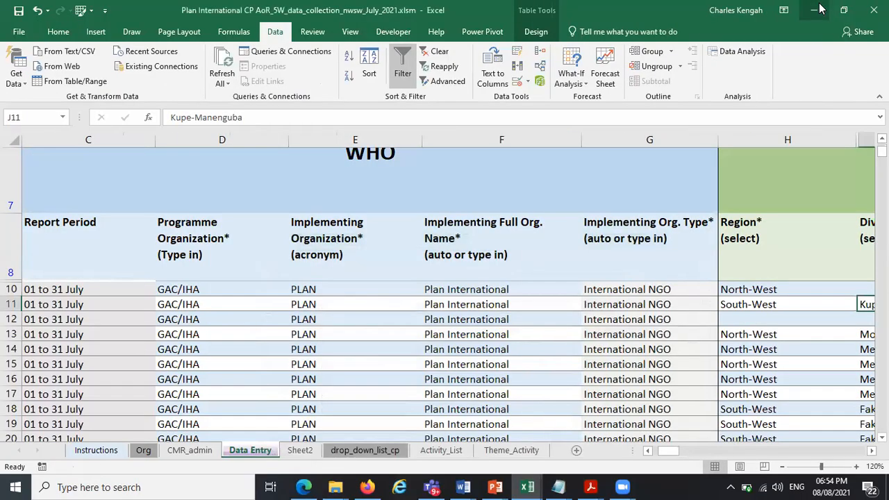
pyautogui.click(524, 486)
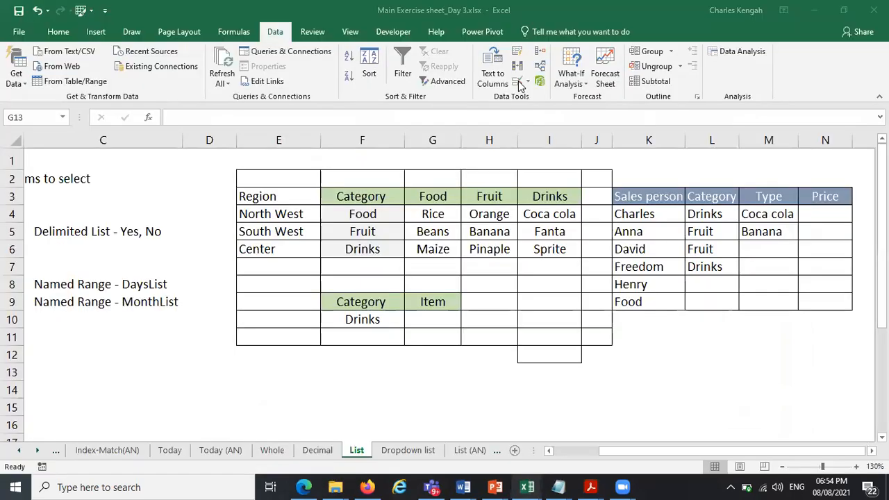
pyautogui.click(639, 141)
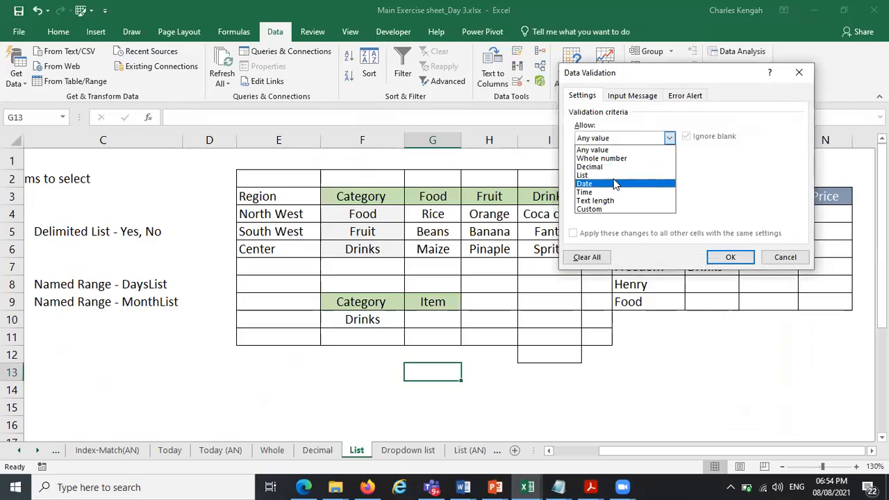
pyautogui.press('Down')
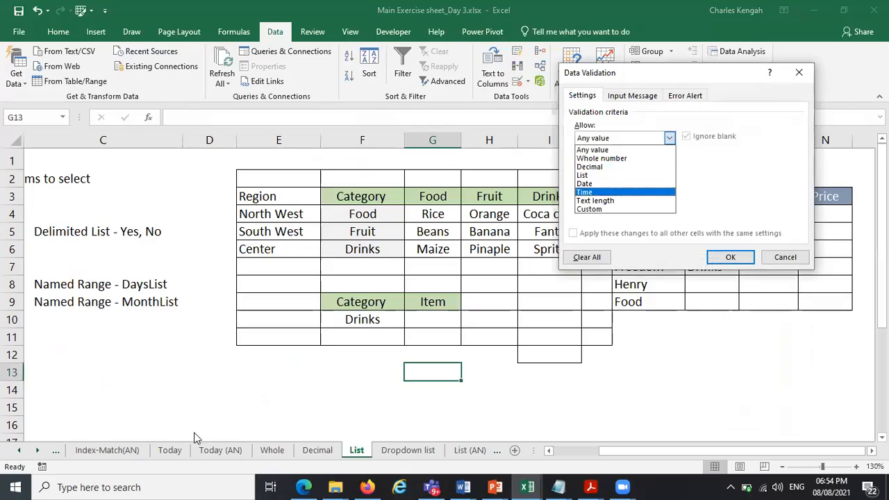
pyautogui.click(786, 258)
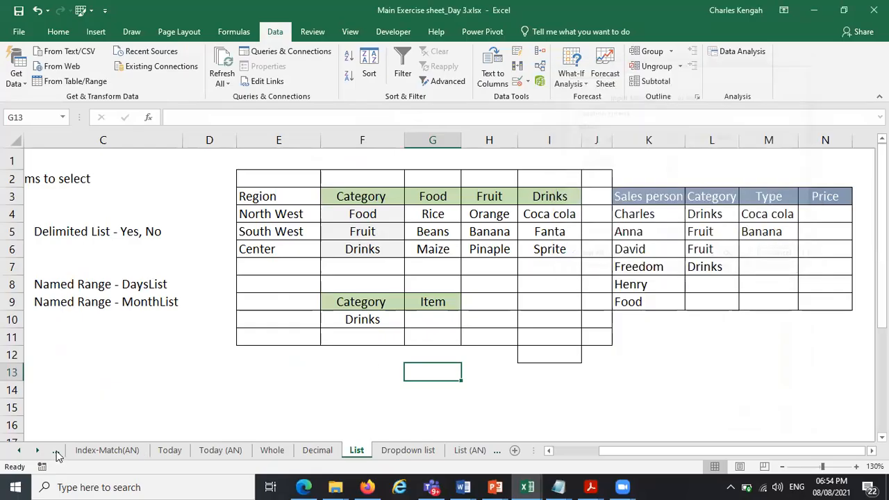
# Open the Date sheet and clear the Vacation Start Date entry in C5
pyautogui.click(37, 449)
pyautogui.click(37, 450)
pyautogui.click(37, 450)
pyautogui.click(326, 450)
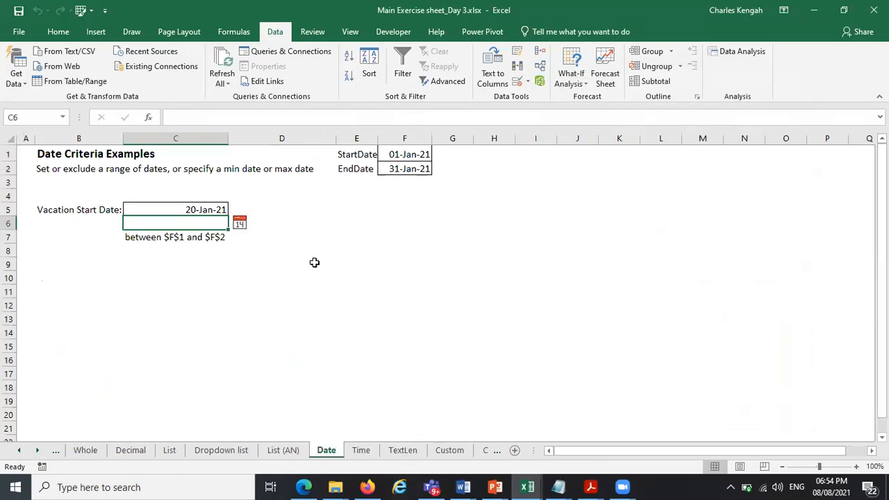
pyautogui.click(313, 261)
pyautogui.click(219, 209)
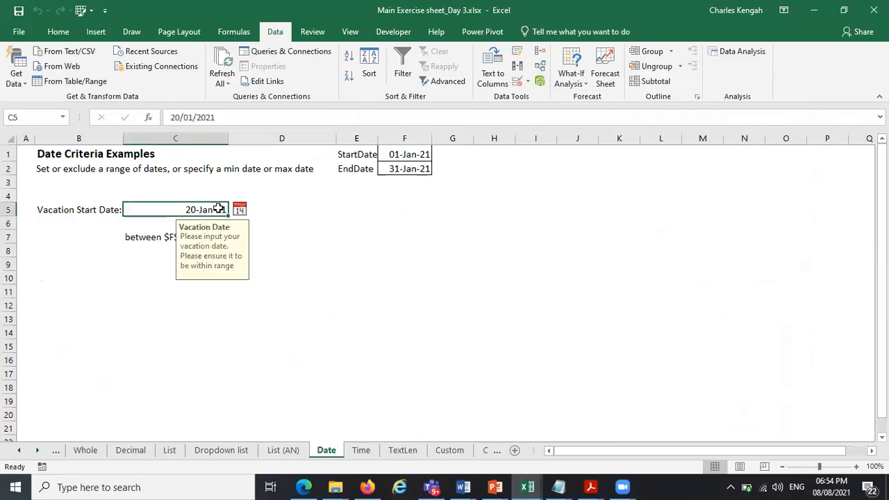
pyautogui.press('Delete')
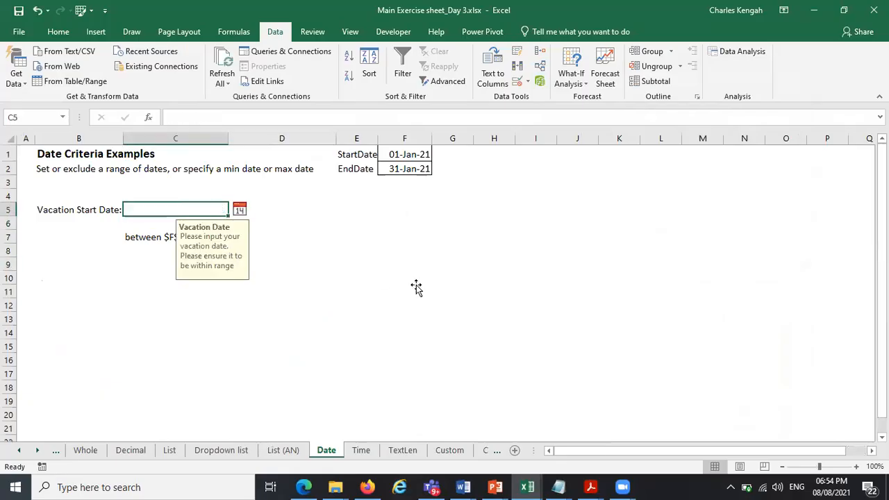
# Enter the format labels mm-dd-yy in E6 and dd-mm-yy in E7
pyautogui.click(417, 289)
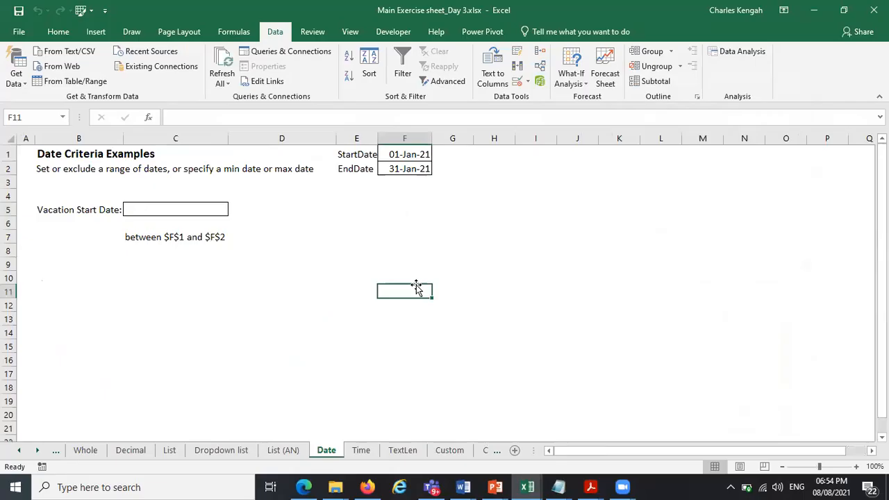
pyautogui.click(351, 219)
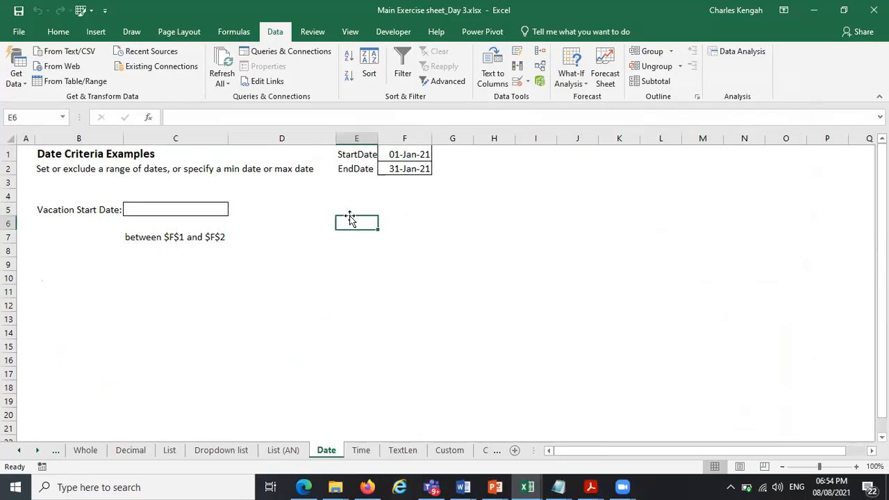
pyautogui.write('mm-d')
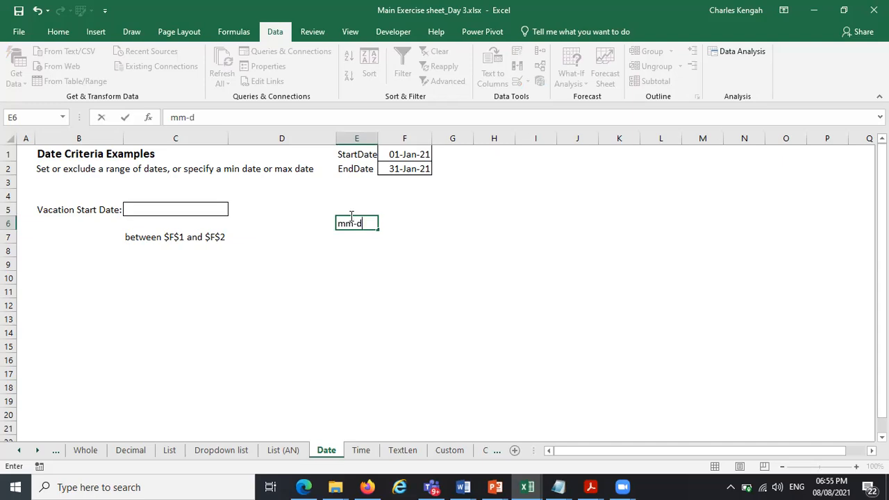
pyautogui.write('d-yy')
pyautogui.click(357, 239)
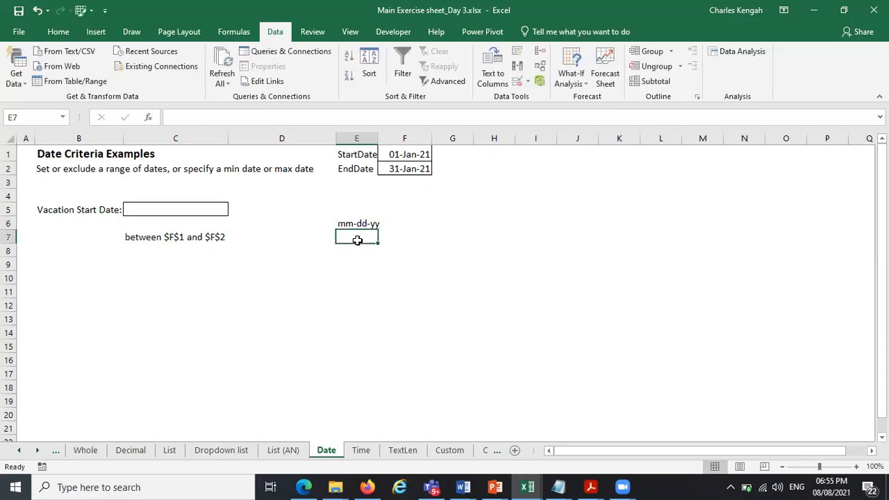
pyautogui.write('dd-mm-yy')
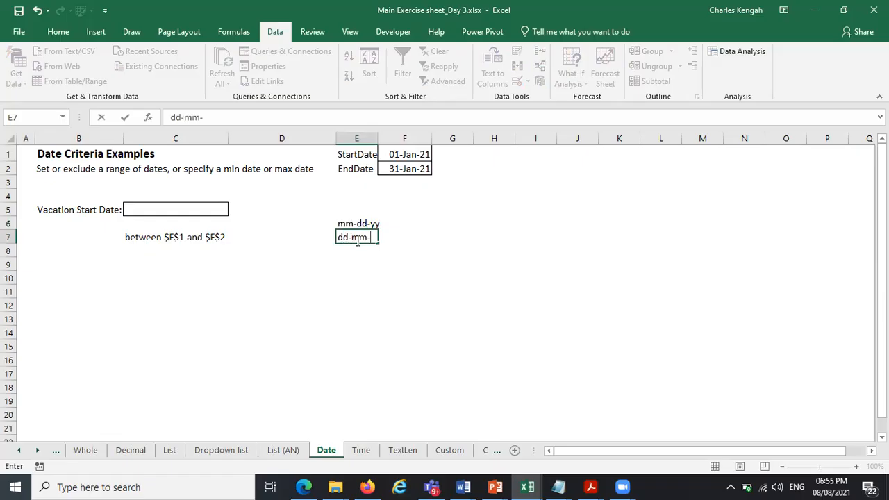
pyautogui.click(545, 193)
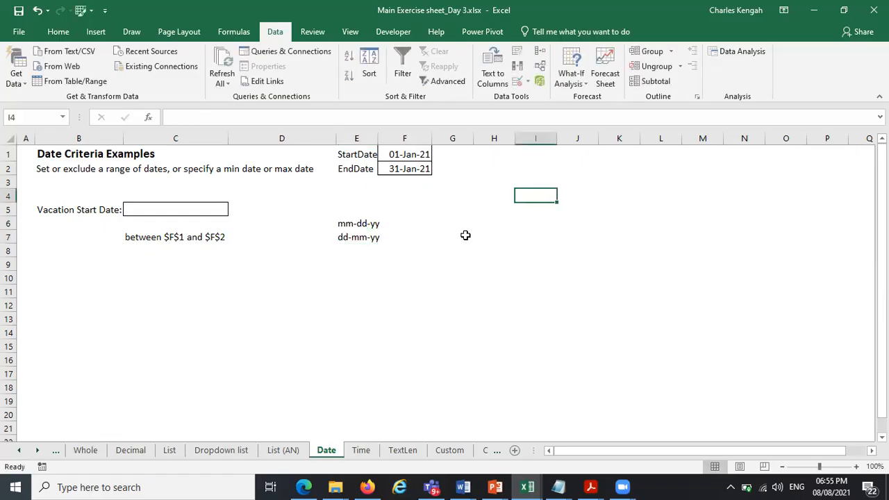
pyautogui.click(349, 222)
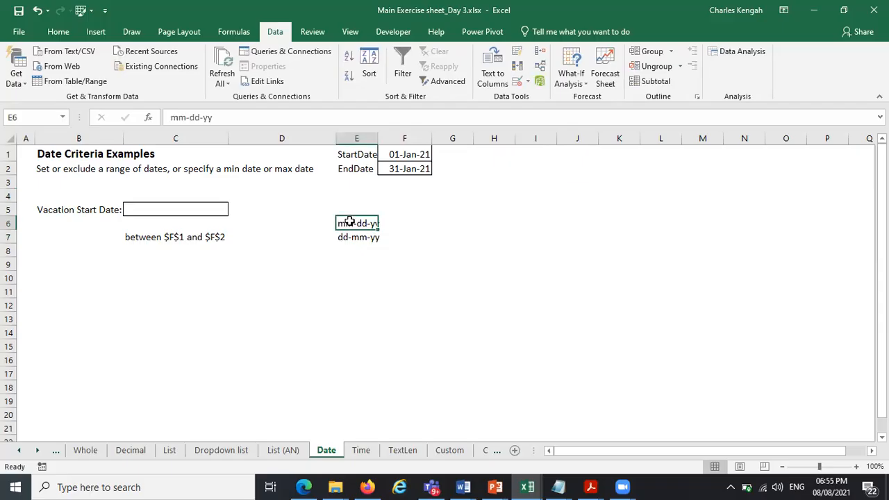
pyautogui.moveTo(343, 222)
pyautogui.mouseDown()
pyautogui.moveTo(348, 247)
pyautogui.moveTo(343, 236)
pyautogui.mouseUp()
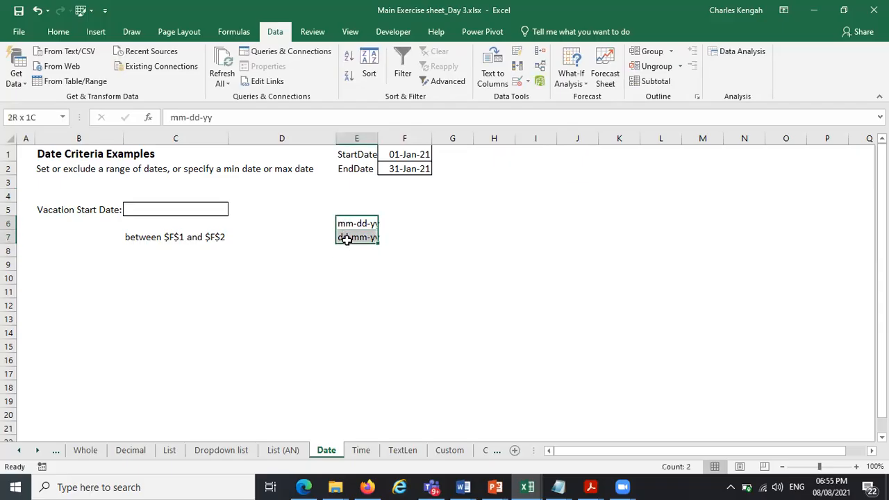
pyautogui.click(411, 227)
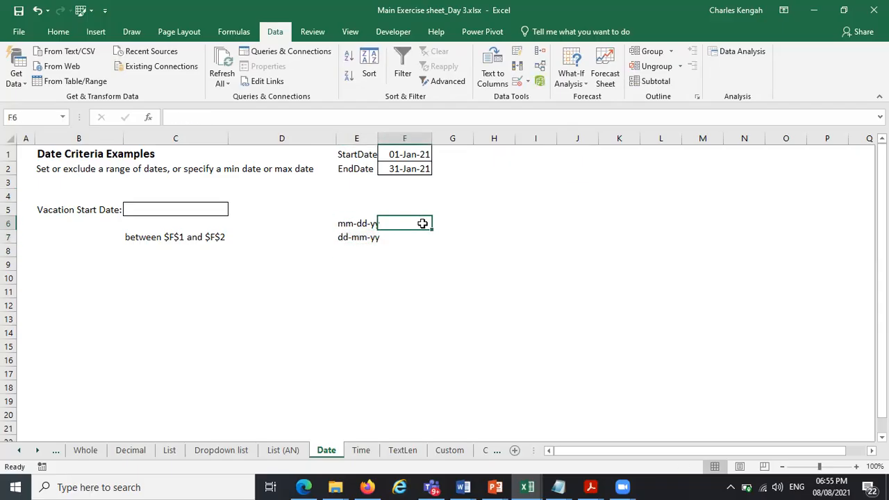
# Enter the date 7/7/2021 in G6 beside the mm-dd-yy label
pyautogui.click(468, 221)
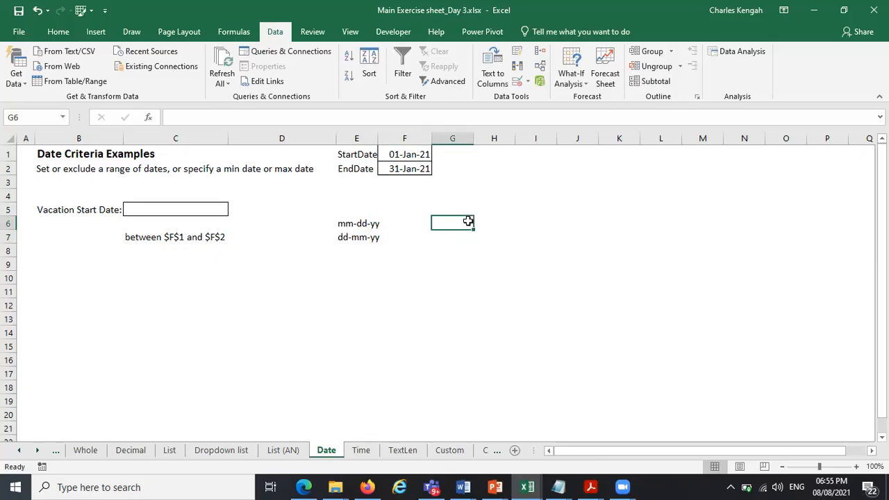
pyautogui.write('7/7')
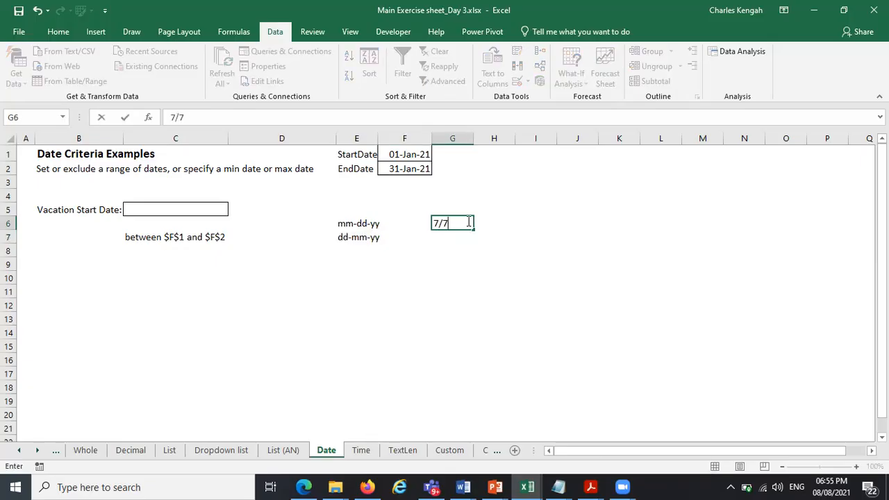
pyautogui.write('/2021')
pyautogui.click(606, 333)
pyautogui.click(455, 227)
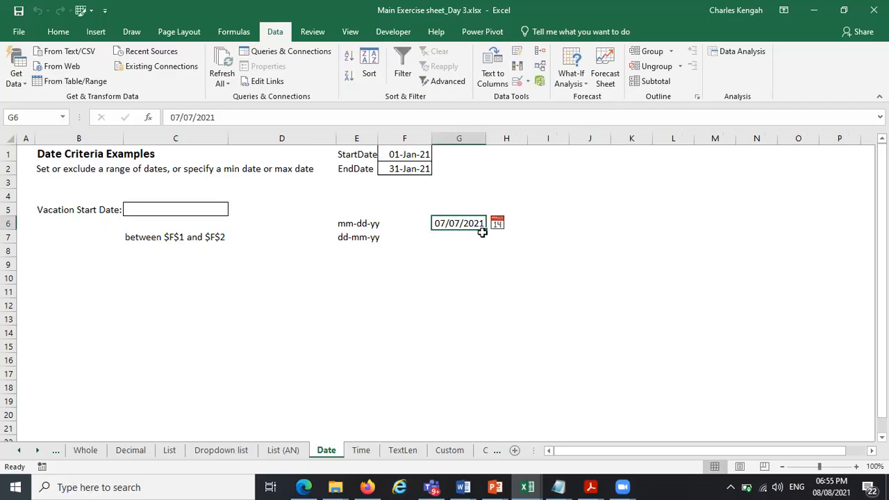
# Enter the date 9/7/2021 in G7 beside the dd-mm-yy label
pyautogui.click(454, 238)
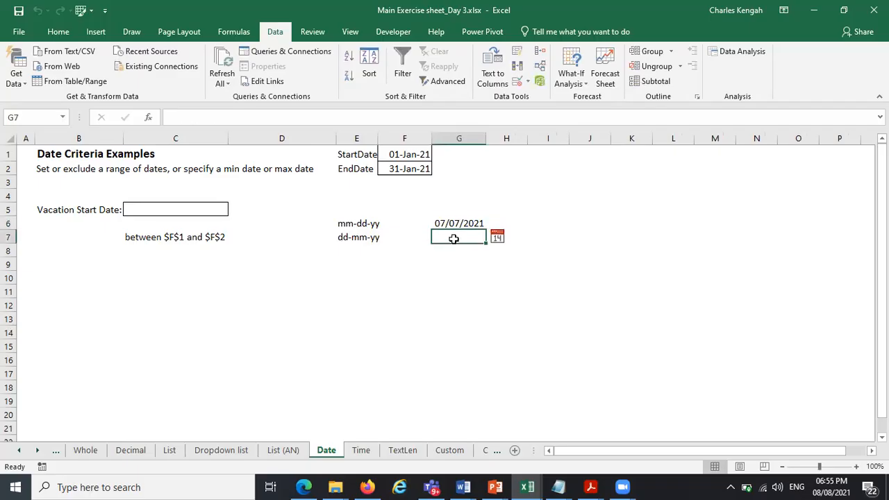
pyautogui.write('9')
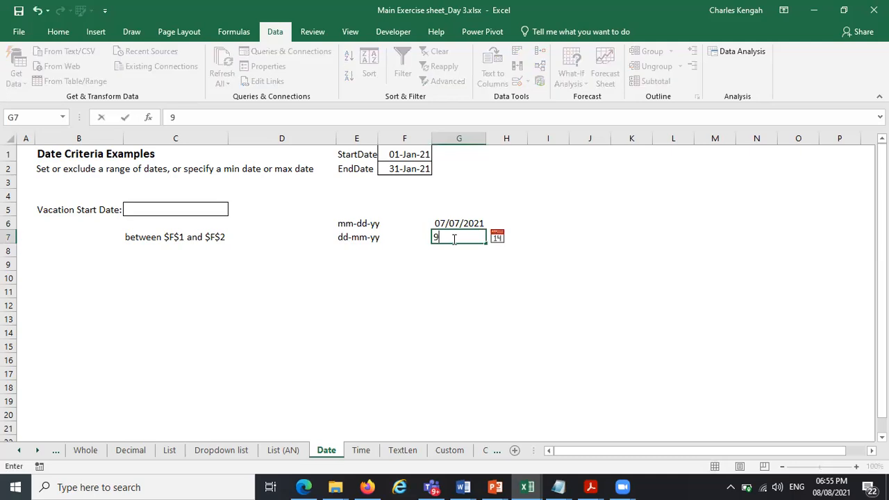
pyautogui.write('/7/2021')
pyautogui.press('Return')
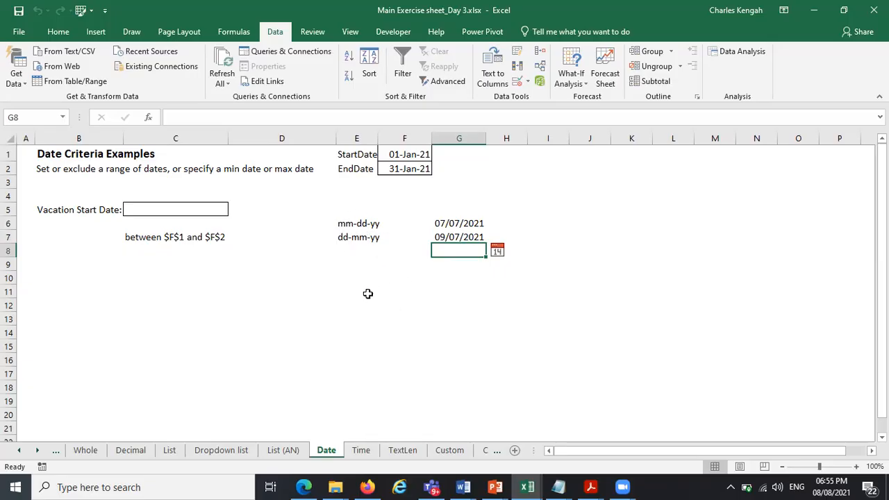
# Apply the custom number format dddd-mmmm-yyyy to the two dates in G6:G7
pyautogui.click(468, 227)
pyautogui.moveTo(468, 228); pyautogui.dragTo(457, 242)
pyautogui.click(457, 229)
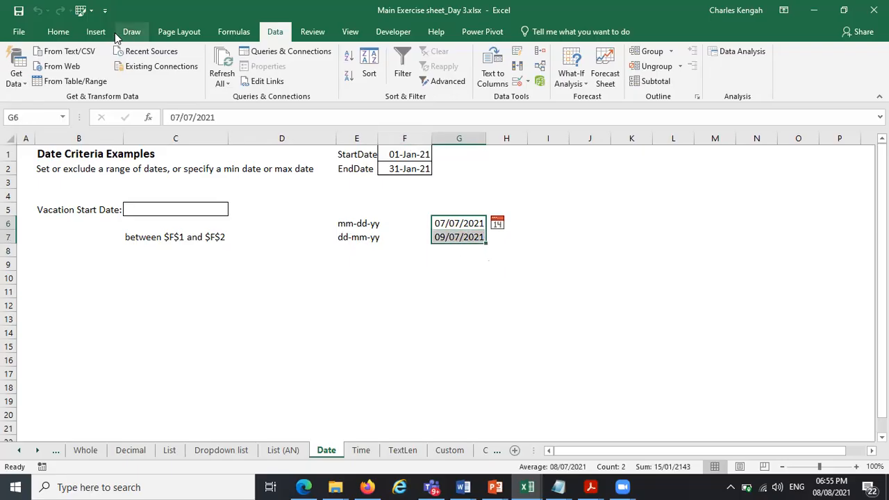
pyautogui.click(58, 32)
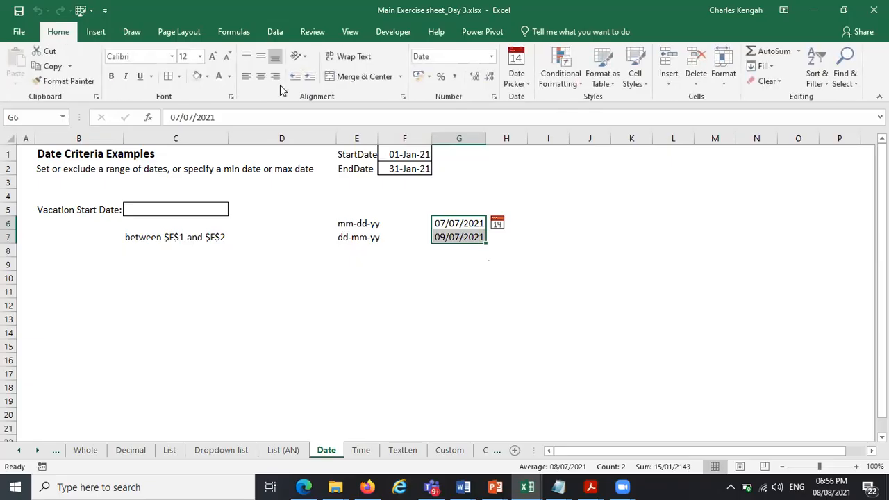
pyautogui.click(496, 97)
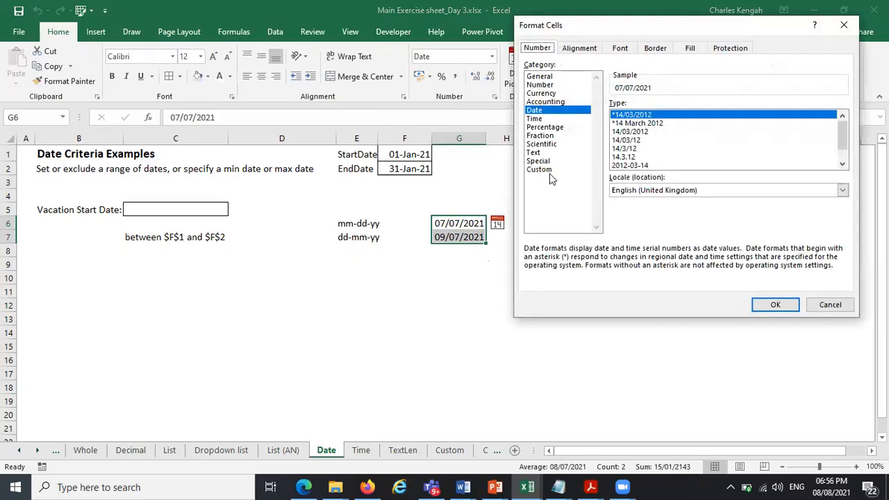
pyautogui.click(541, 169)
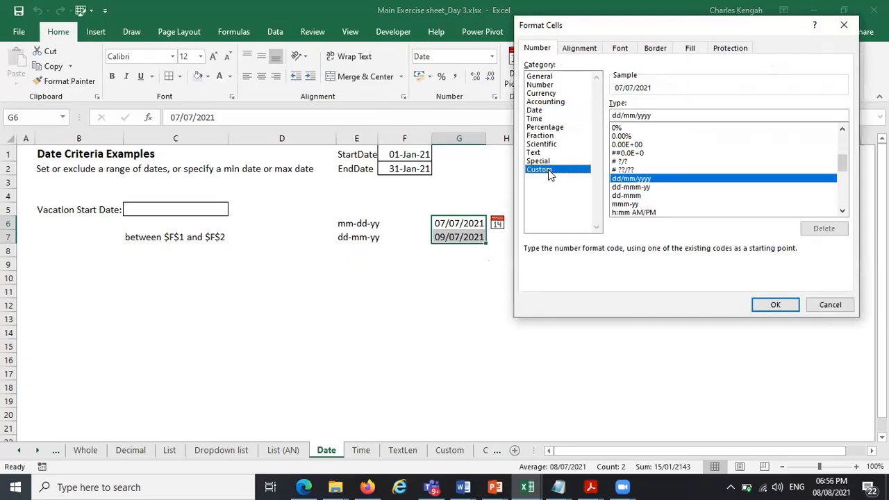
pyautogui.click(632, 188)
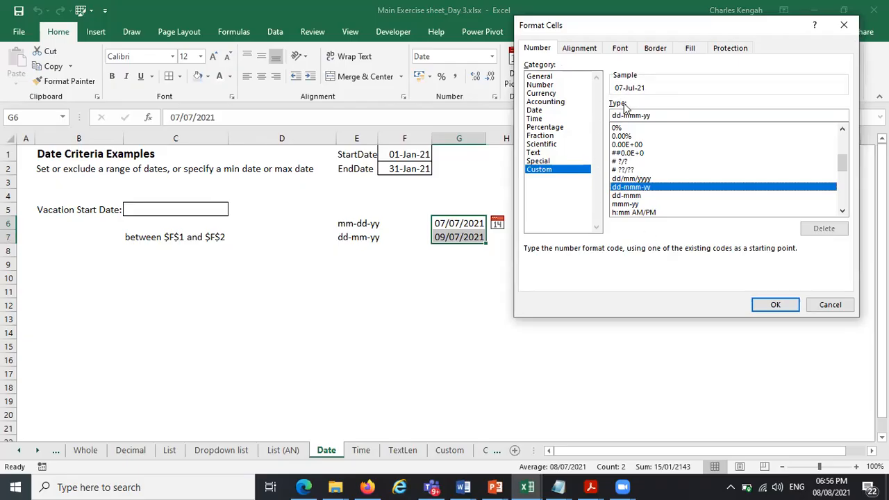
pyautogui.click(621, 116)
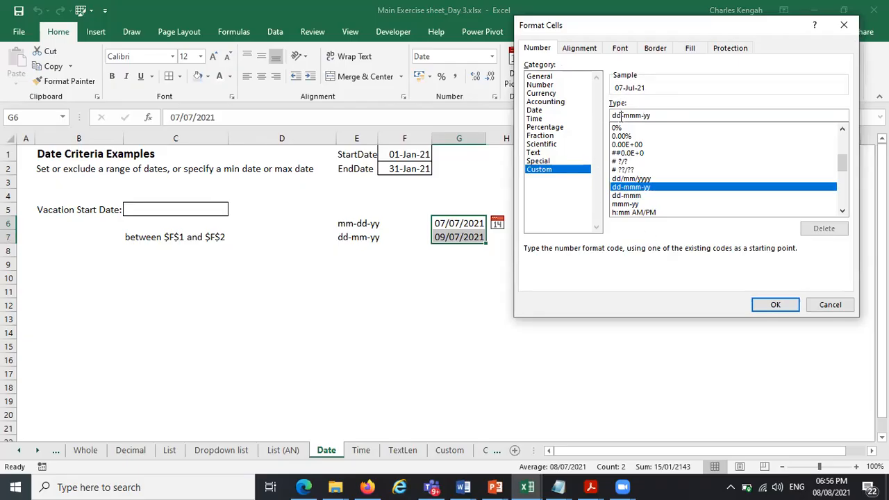
pyautogui.write('dd')
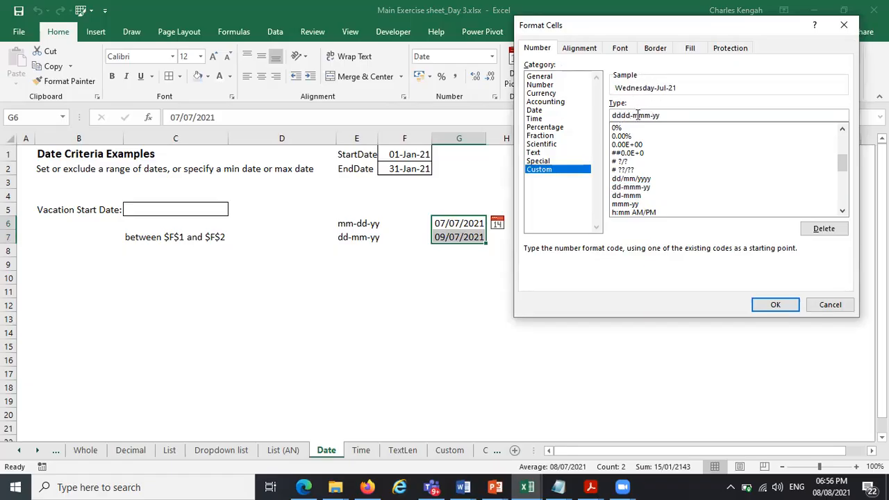
pyautogui.click(637, 115)
pyautogui.write('m-yy')
pyautogui.click(771, 306)
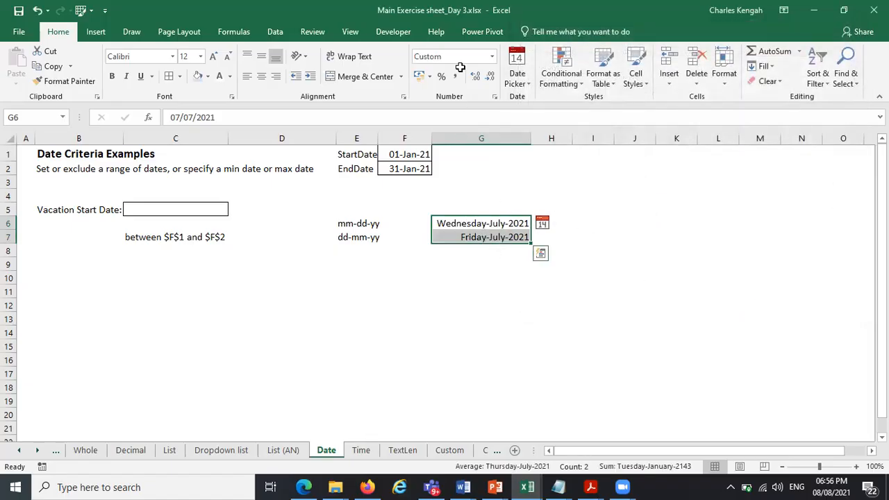
# Change the custom number format of G6:G7 to dd-mmm-yyyy
pyautogui.click(495, 95)
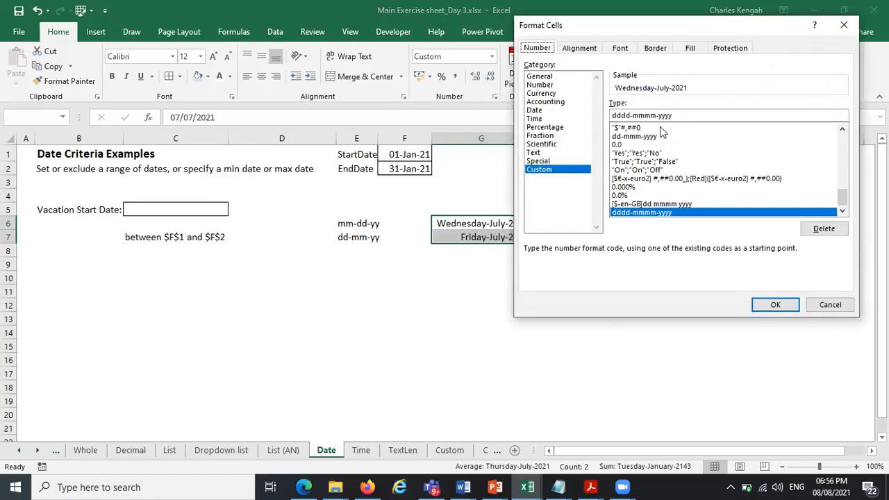
pyautogui.click(628, 115)
pyautogui.press('BackSpace')
pyautogui.press('BackSpace')
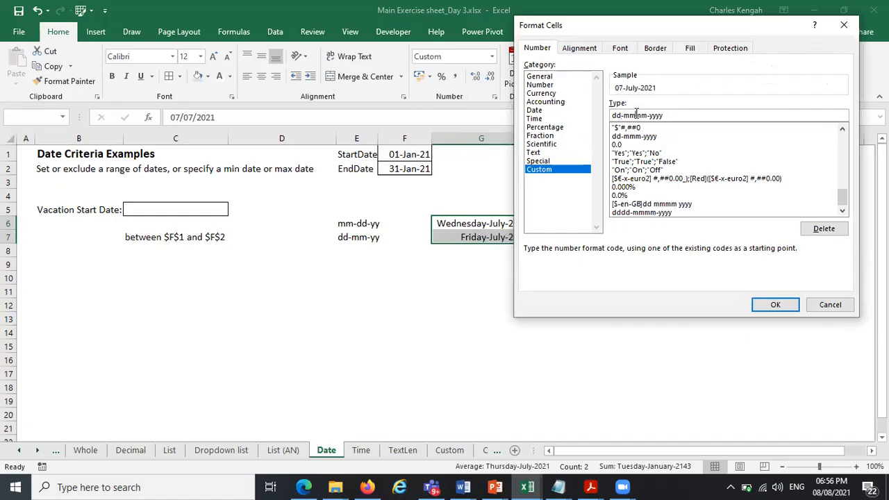
pyautogui.click(636, 115)
pyautogui.press('BackSpace')
pyautogui.click(764, 301)
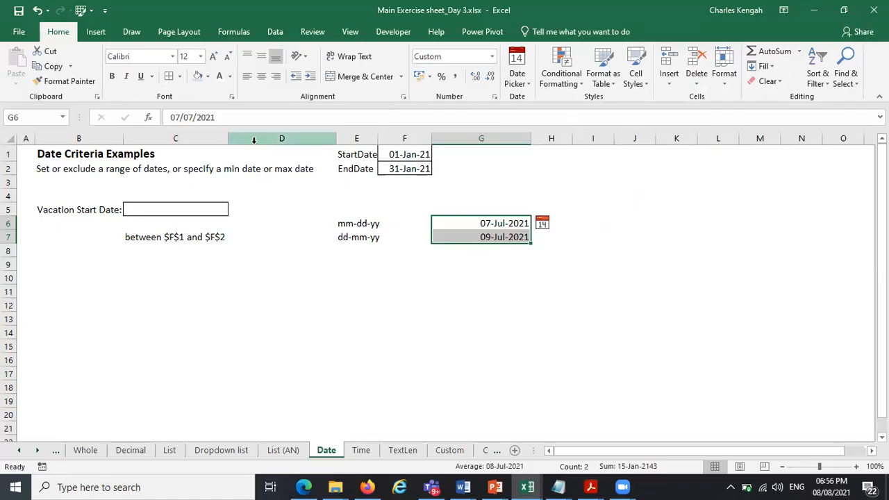
# Try changing G7's custom date format to mm-dd-yyyy, then cancel the format dialog
pyautogui.click(386, 274)
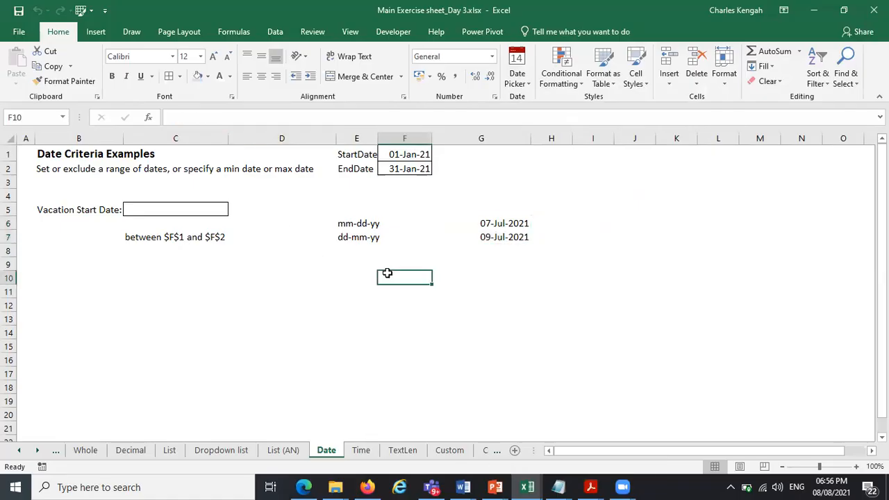
pyautogui.click(488, 237)
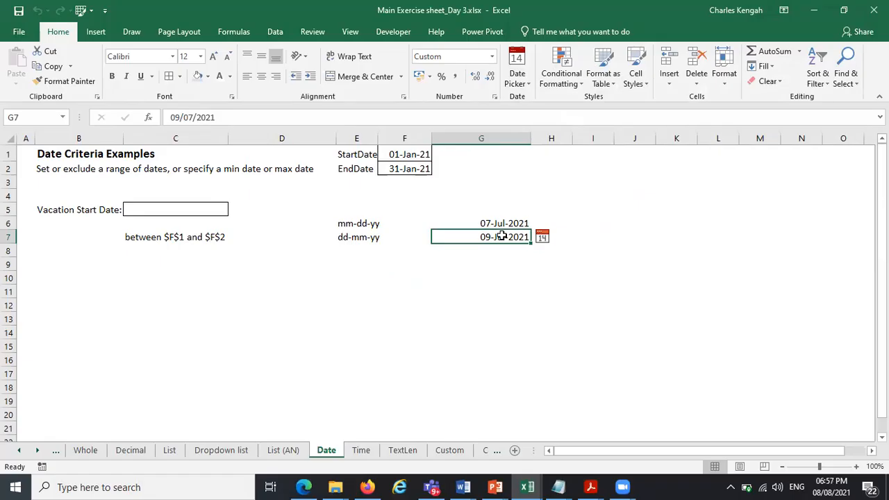
pyautogui.click(494, 96)
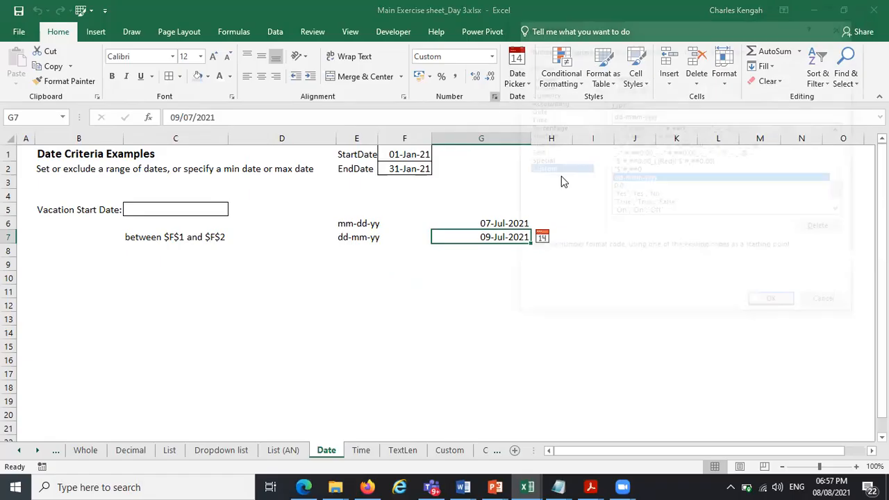
pyautogui.moveTo(641, 115); pyautogui.dragTo(597, 115)
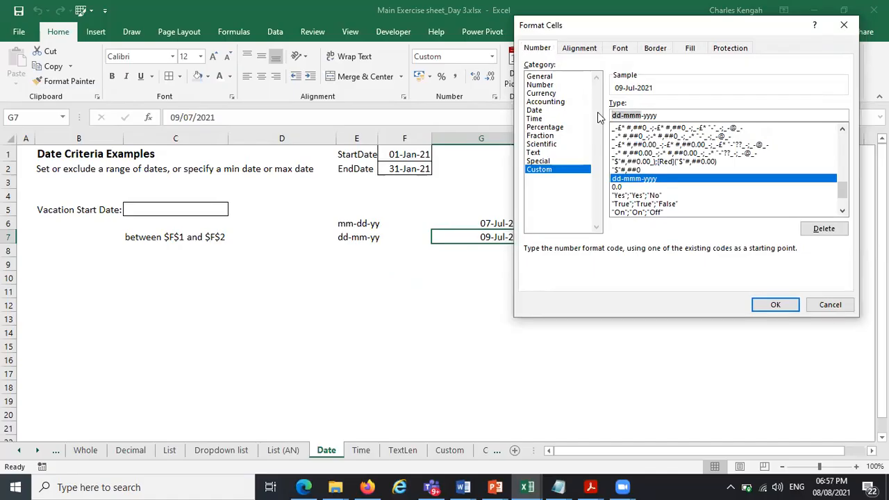
pyautogui.write('mm')
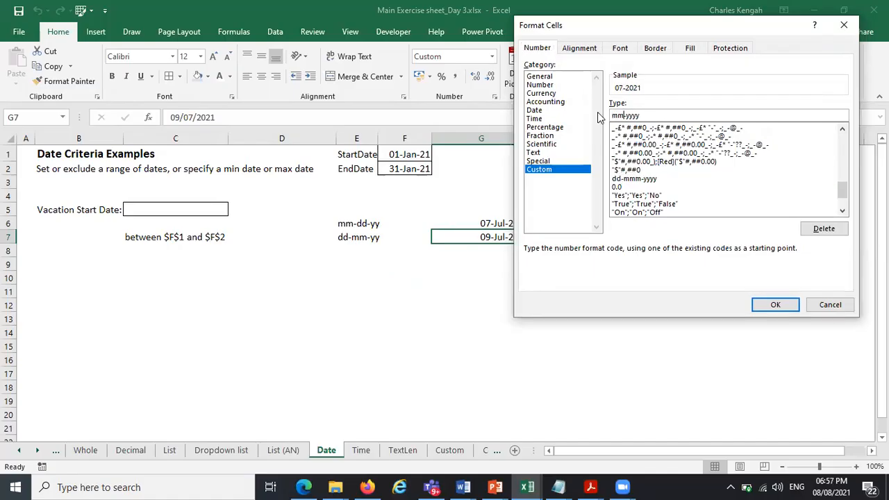
pyautogui.write('-dd')
pyautogui.write('d')
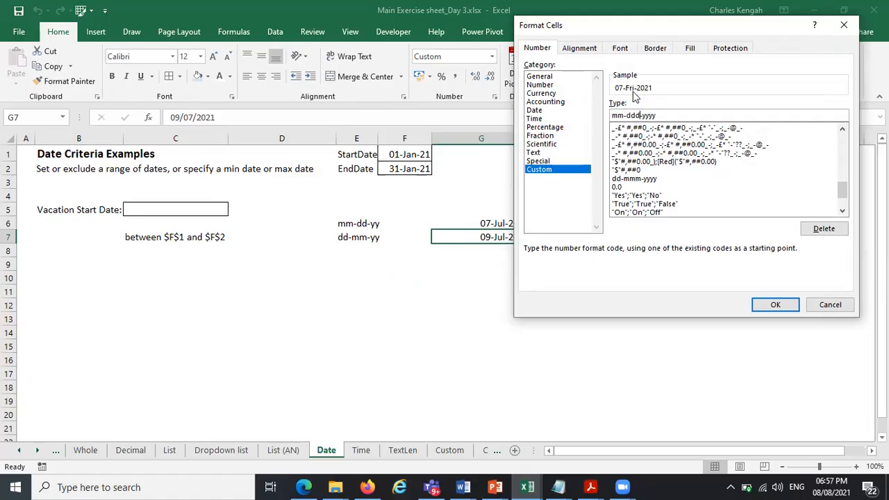
pyautogui.press('BackSpace')
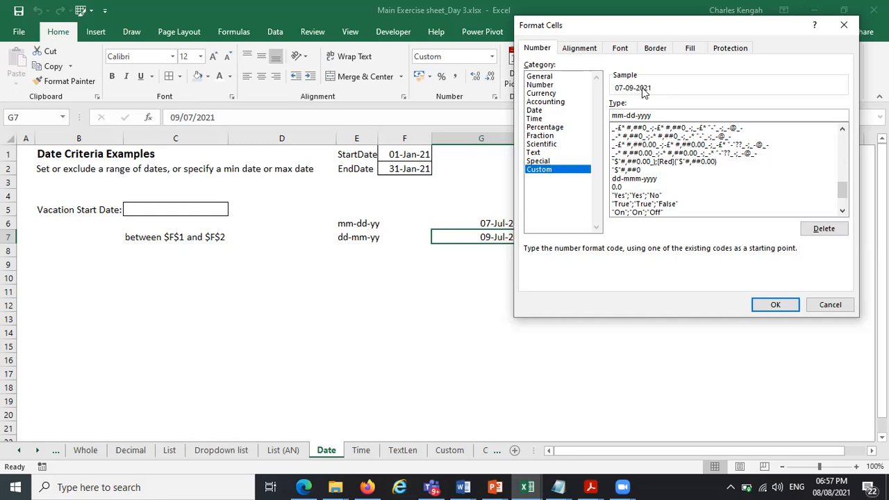
pyautogui.click(817, 307)
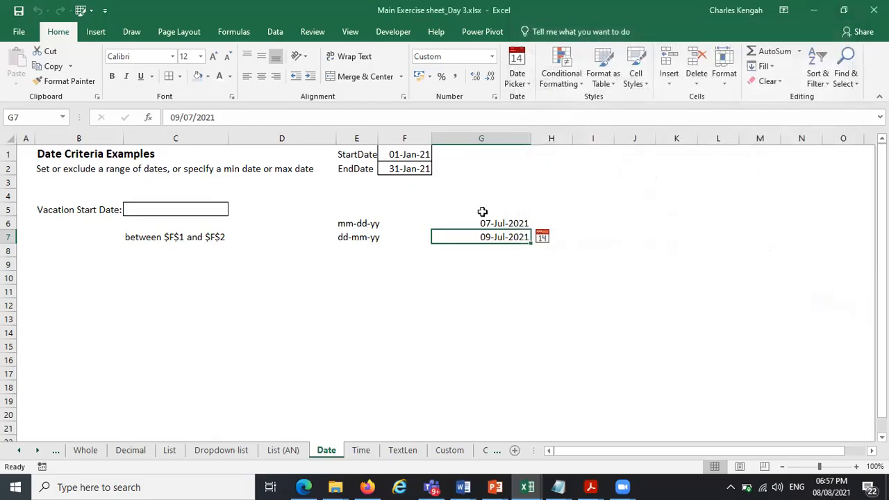
# Clear the two sample dates from G6:G7
pyautogui.moveTo(490, 222); pyautogui.dragTo(496, 239)
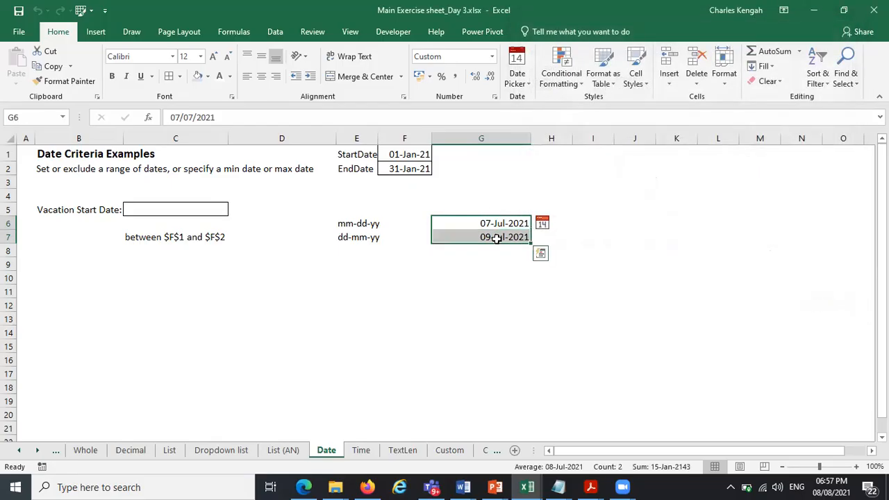
pyautogui.press('Delete')
pyautogui.click(445, 251)
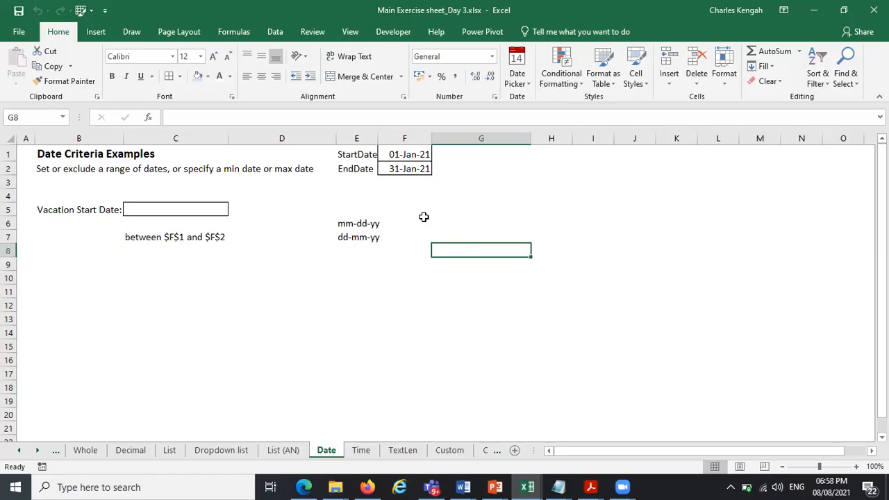
# Test the date validation by entering 7/7/2020 as the vacation start date in C5, then dismiss the error alert
pyautogui.click(408, 154)
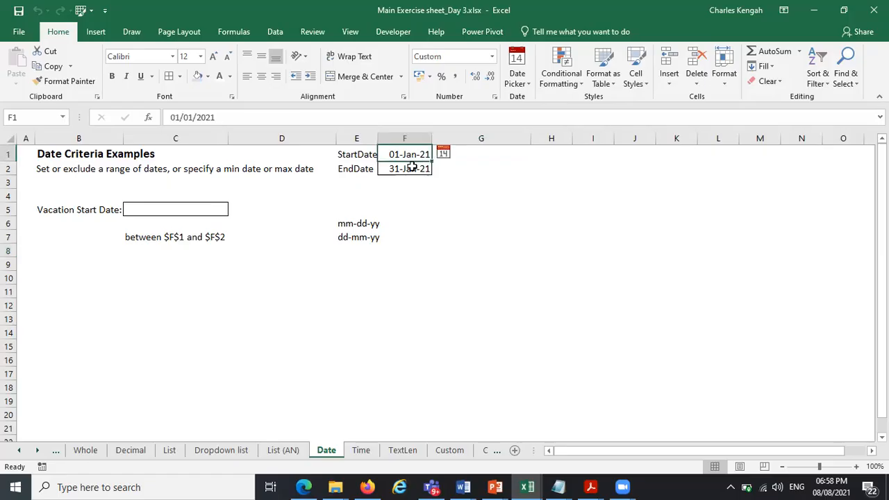
pyautogui.click(412, 166)
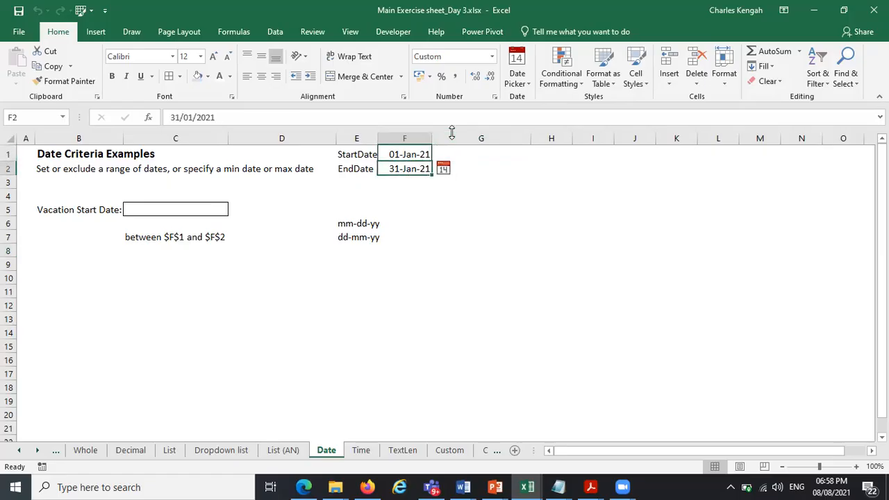
pyautogui.click(171, 209)
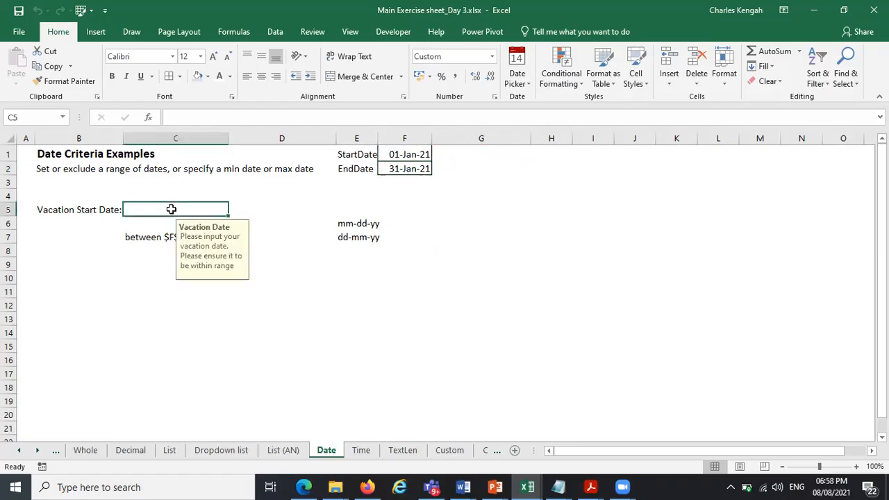
pyautogui.write('7/7/')
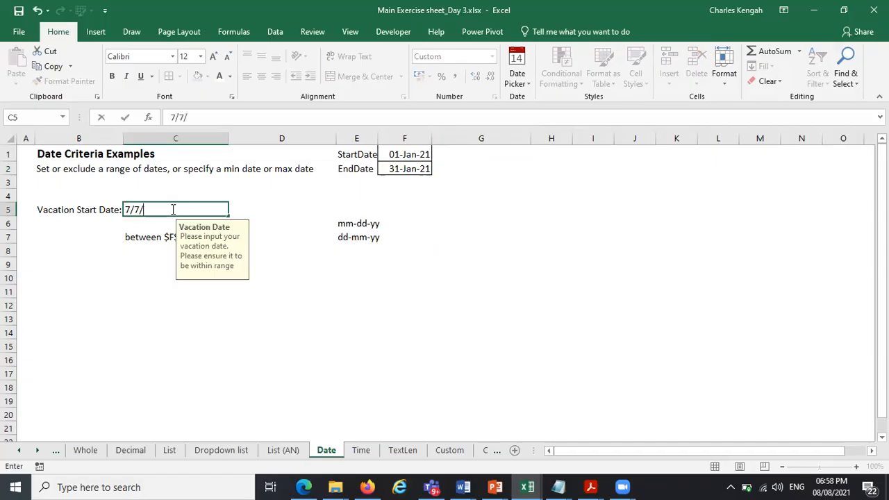
pyautogui.write('22')
pyautogui.press('BackSpace')
pyautogui.write('020')
pyautogui.press('Return')
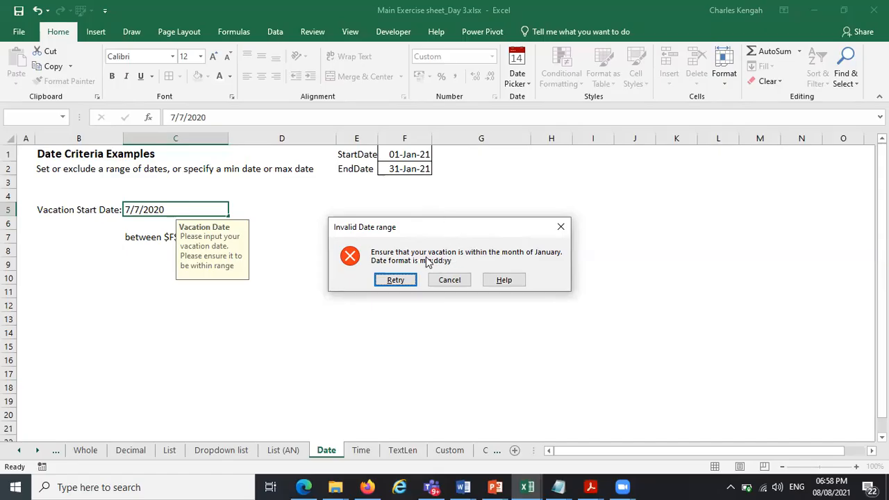
pyautogui.click(561, 227)
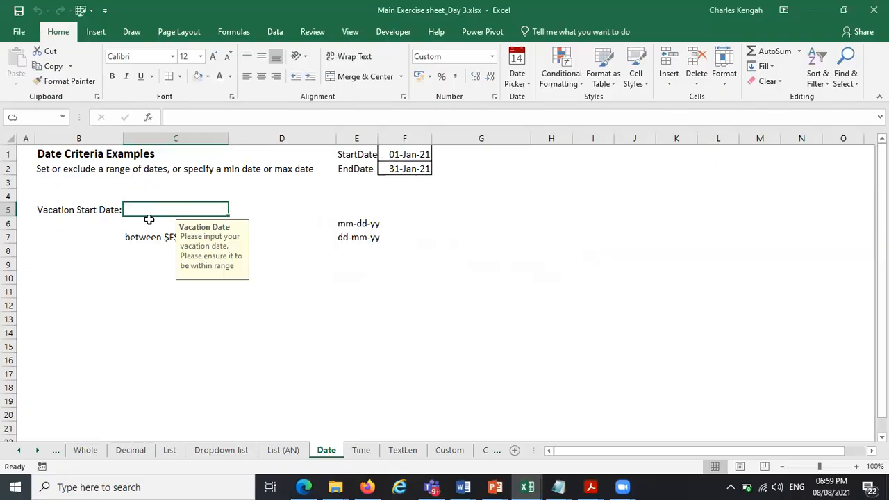
# Enter 2/1/2021 as the vacation start date in C5
pyautogui.write('2')
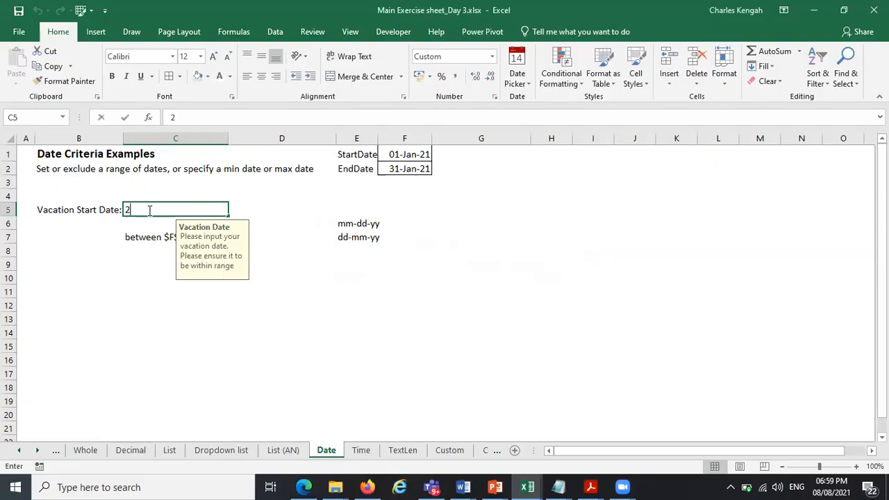
pyautogui.write('/1/2021')
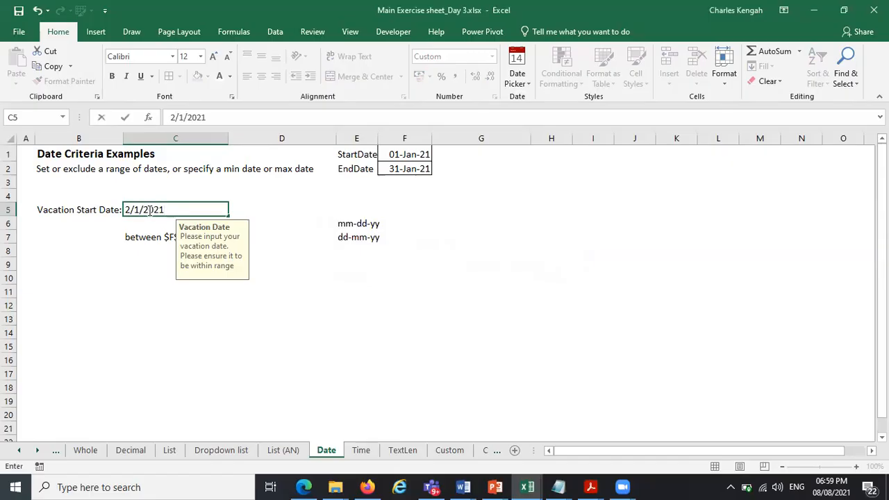
pyautogui.press('Return')
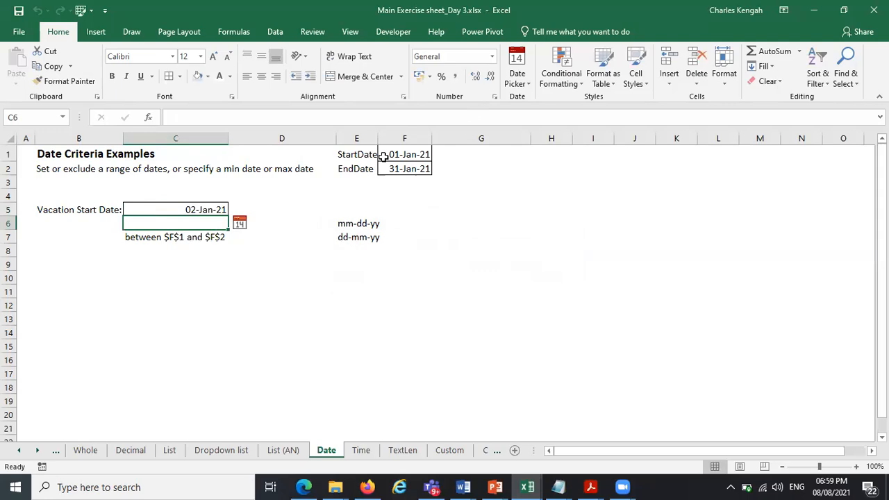
# Edit C5's data validation error message so the stated date format reads dd-mm-yy
pyautogui.click(182, 209)
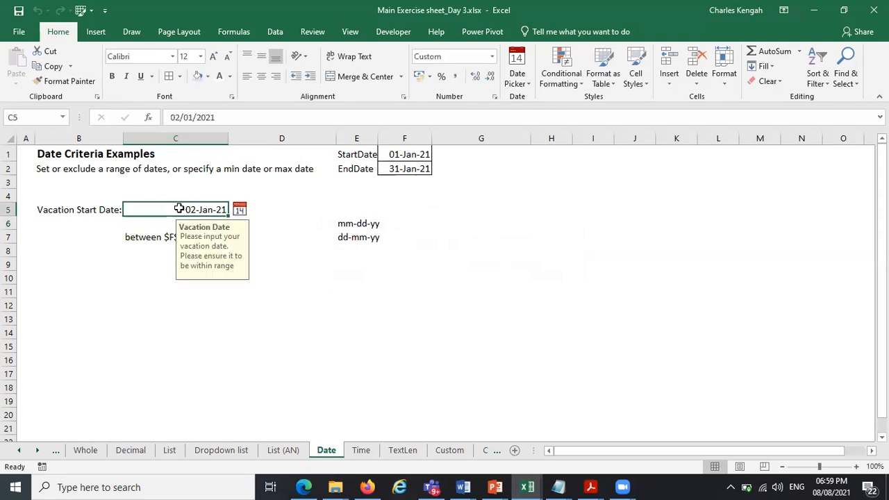
pyautogui.click(275, 32)
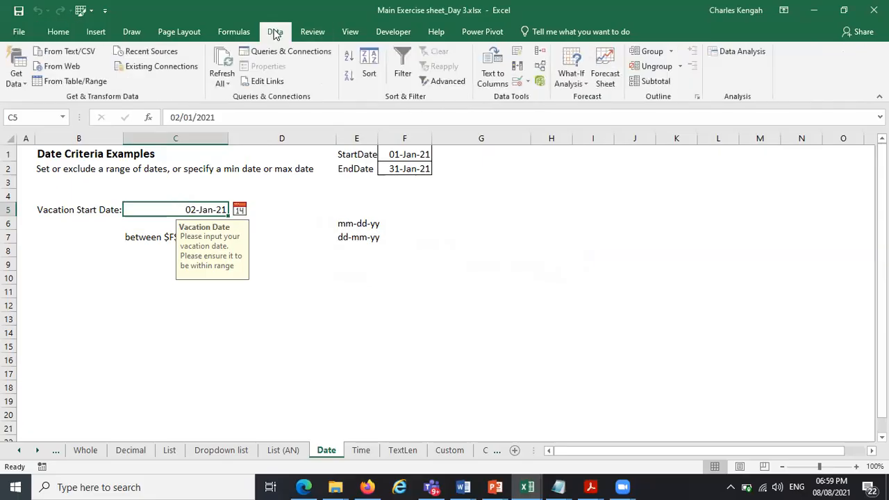
pyautogui.click(515, 82)
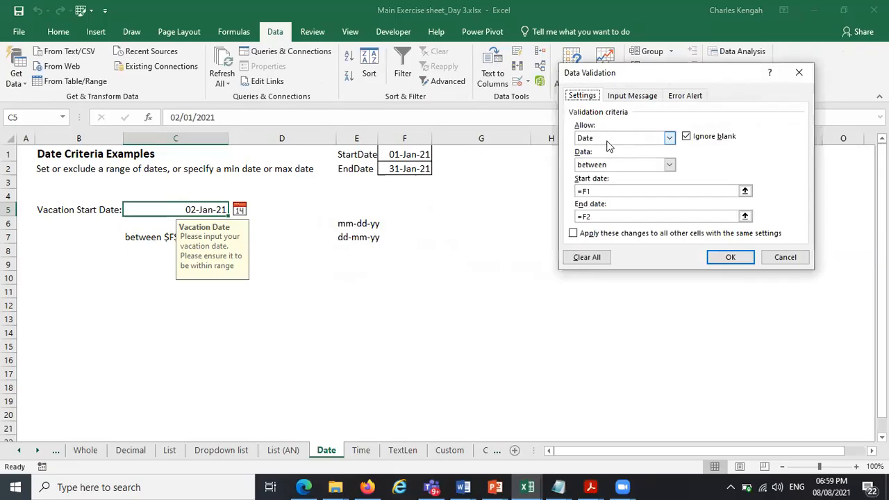
pyautogui.click(595, 190)
pyautogui.click(602, 215)
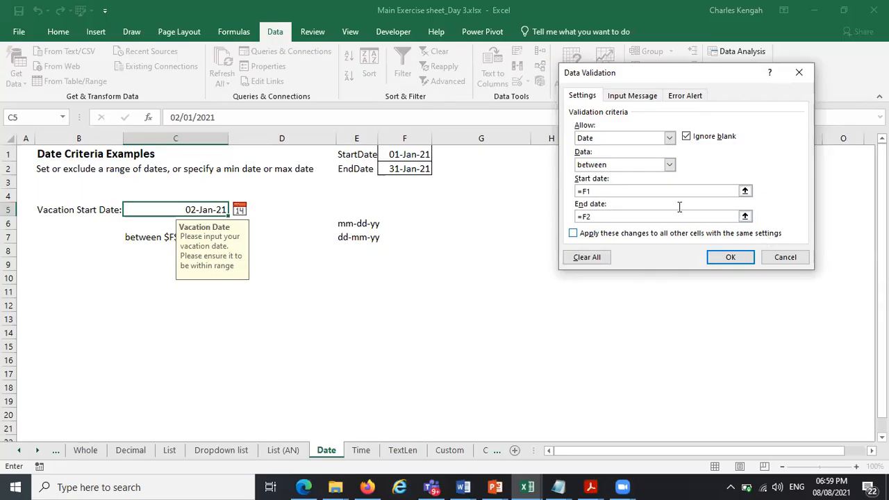
pyautogui.click(630, 96)
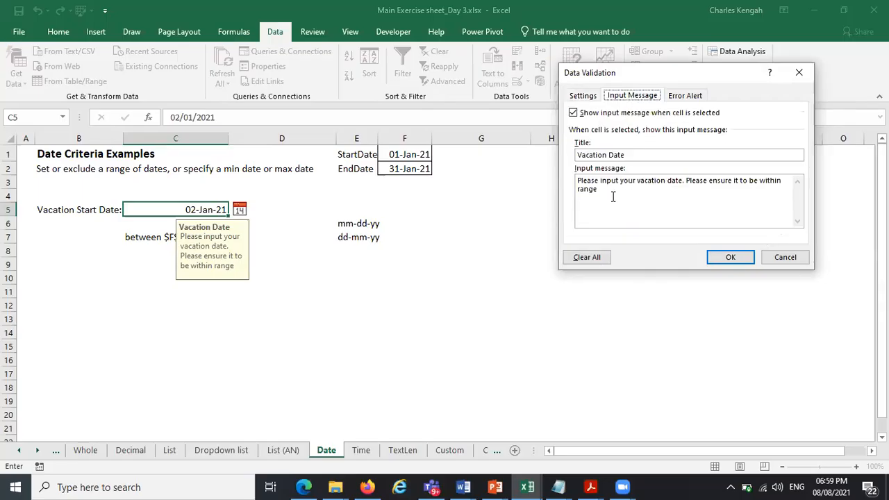
pyautogui.click(684, 96)
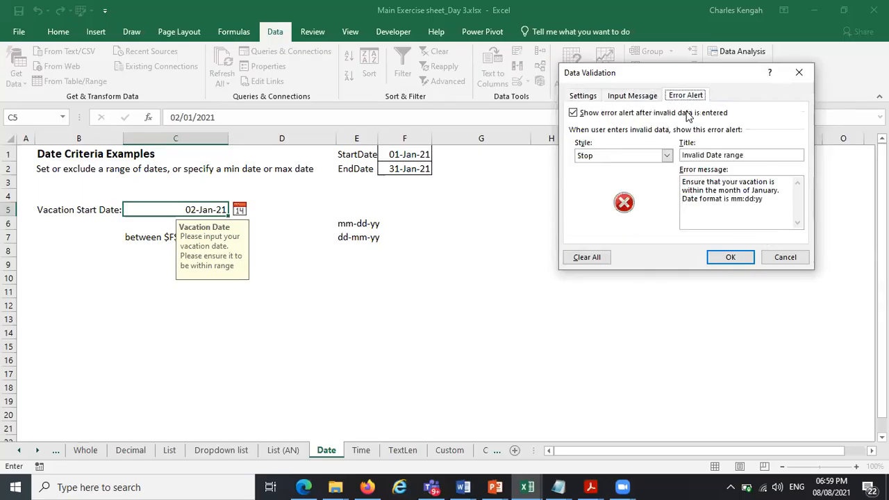
pyautogui.moveTo(755, 202); pyautogui.dragTo(733, 200)
pyautogui.write('dd')
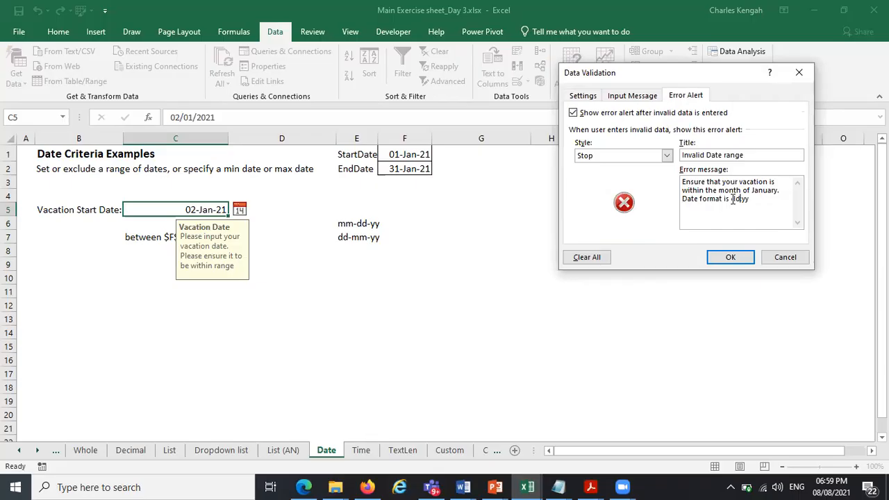
pyautogui.write('-mm-')
pyautogui.click(732, 257)
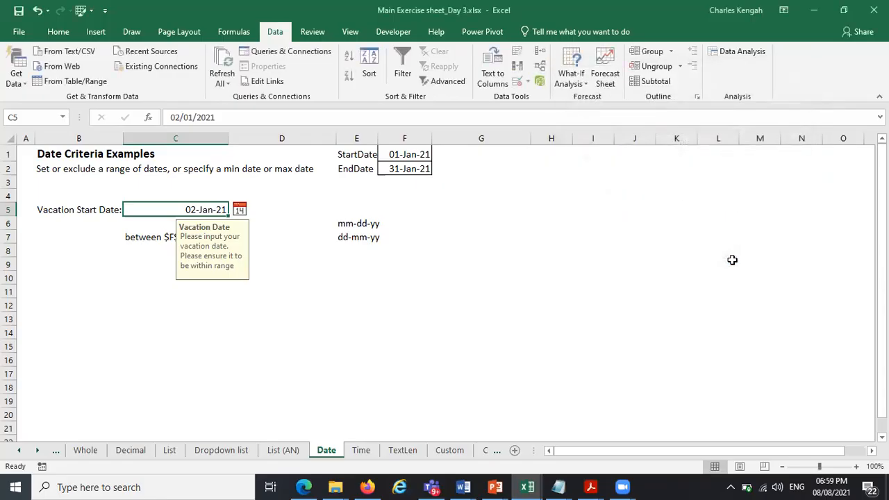
# Test the validation by entering 1/1/2020 in C5, then dismiss the error alert
pyautogui.write('1/1/2022')
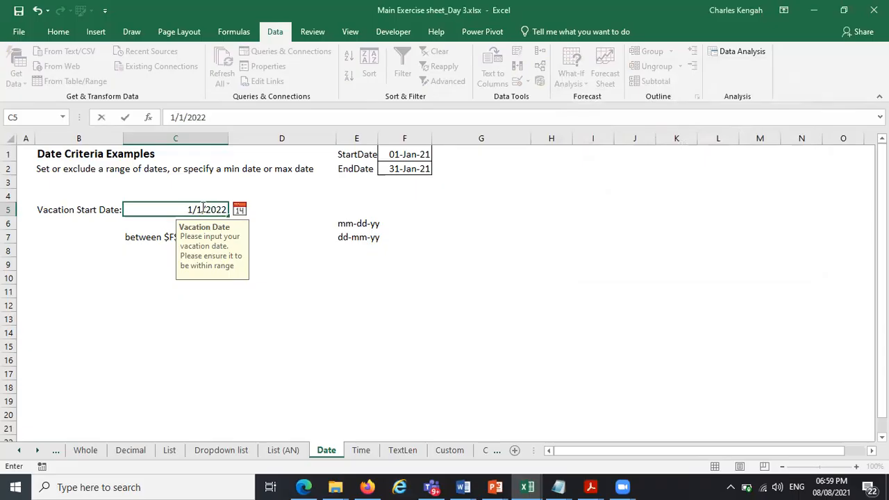
pyautogui.press('BackSpace')
pyautogui.write('0')
pyautogui.press('Return')
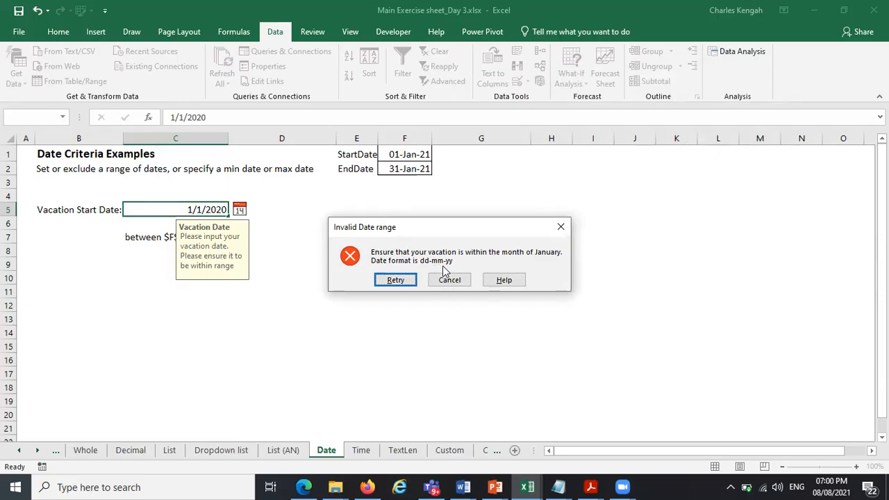
pyautogui.click(561, 226)
# Dismiss the alert and review the Data Validation allow types and criteria options for cell H7, closing the dialog without changes
pyautogui.click(552, 235)
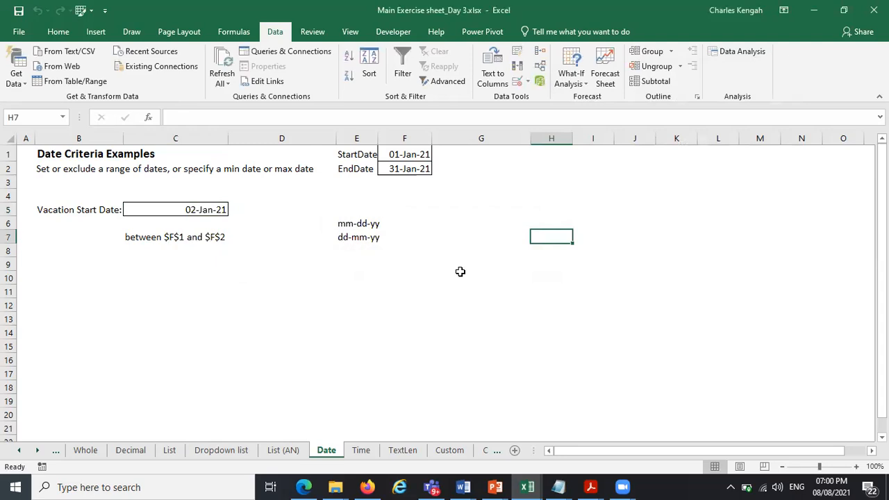
pyautogui.click(515, 82)
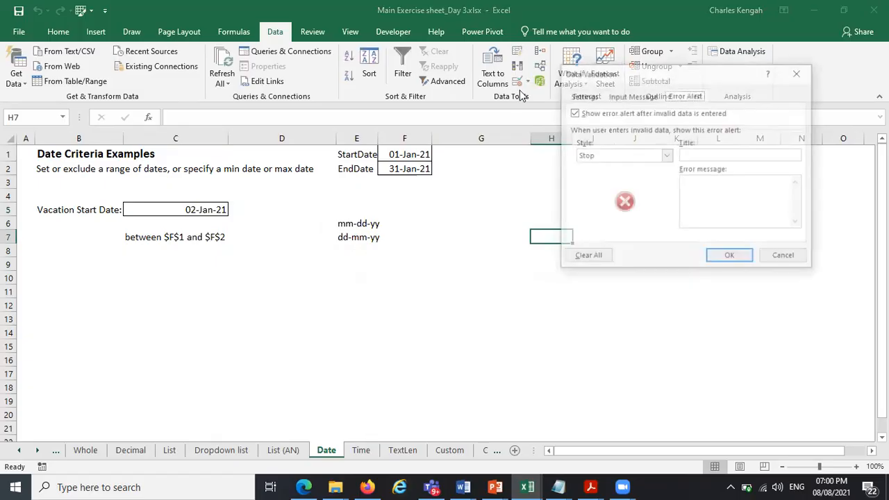
pyautogui.click(642, 156)
pyautogui.click(588, 95)
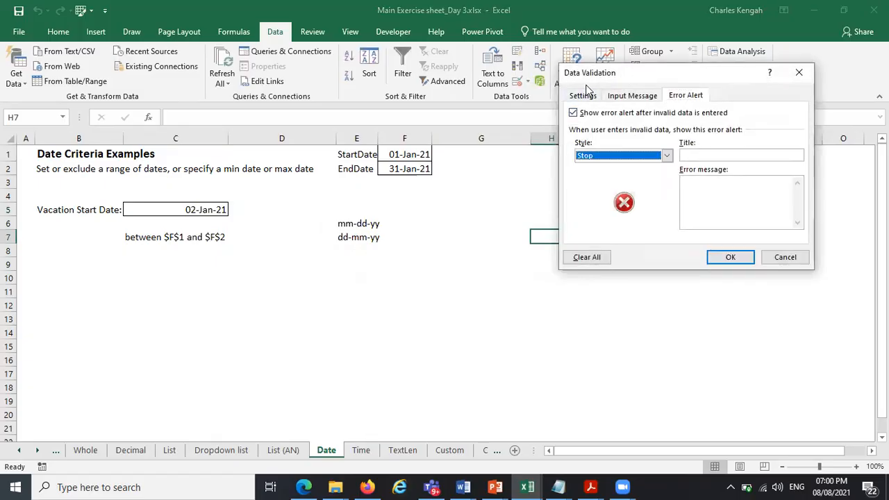
pyautogui.click(583, 95)
pyautogui.click(632, 138)
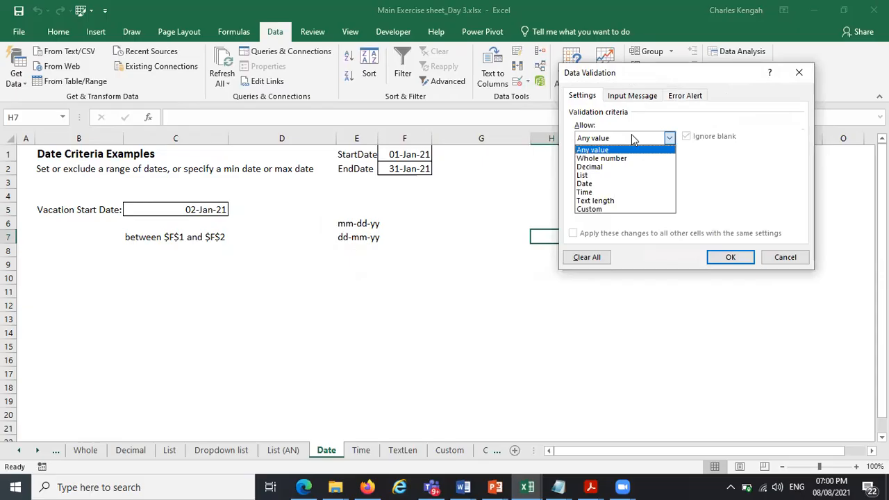
pyautogui.click(623, 191)
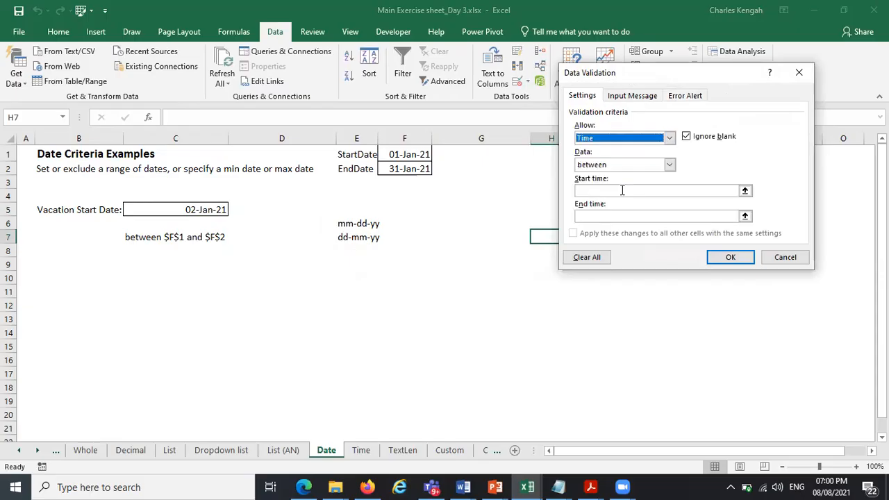
pyautogui.click(597, 190)
pyautogui.click(594, 217)
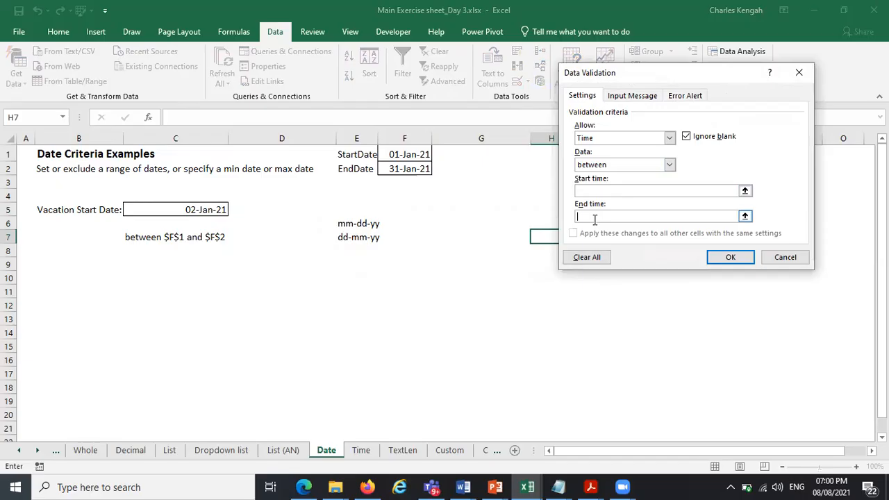
pyautogui.click(597, 165)
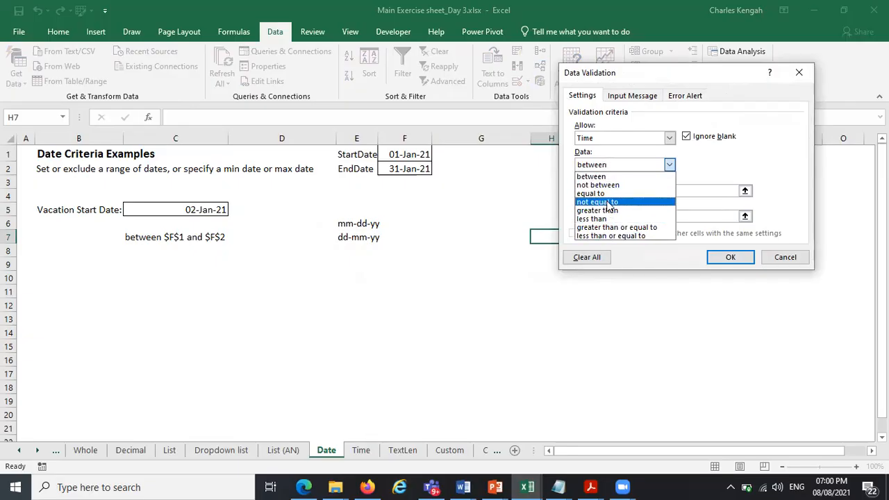
pyautogui.click(609, 139)
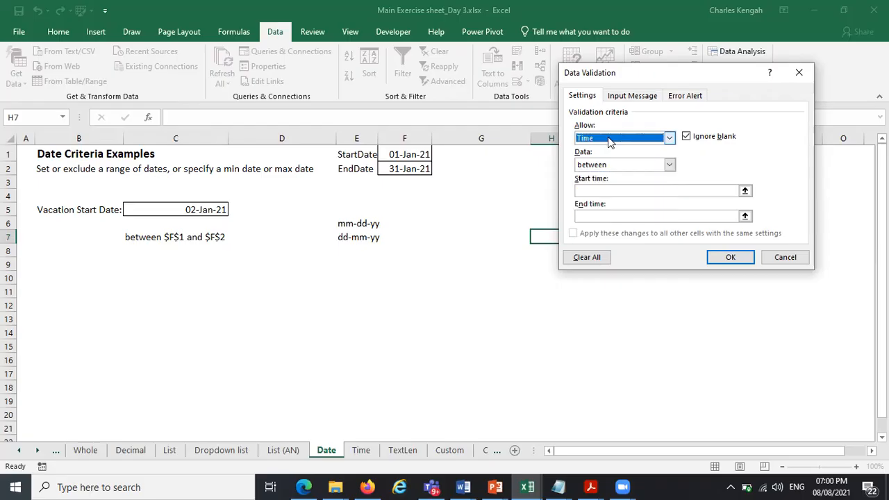
pyautogui.click(612, 137)
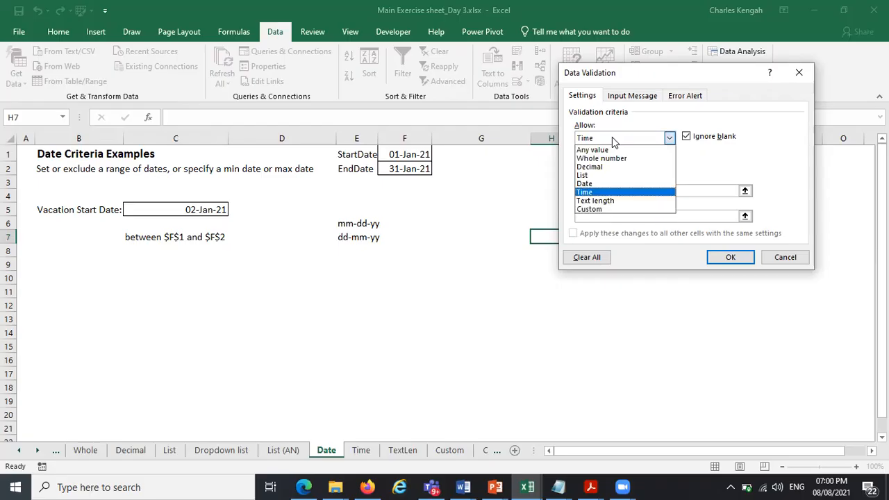
pyautogui.click(609, 201)
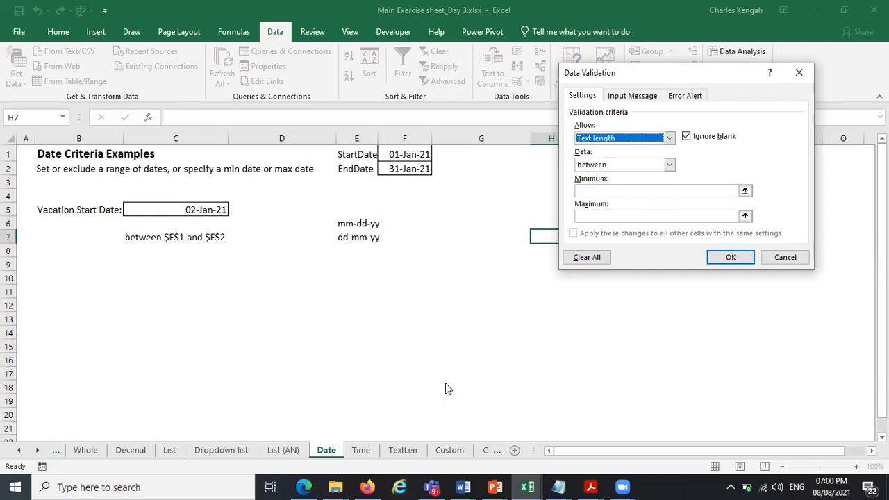
pyautogui.click(800, 72)
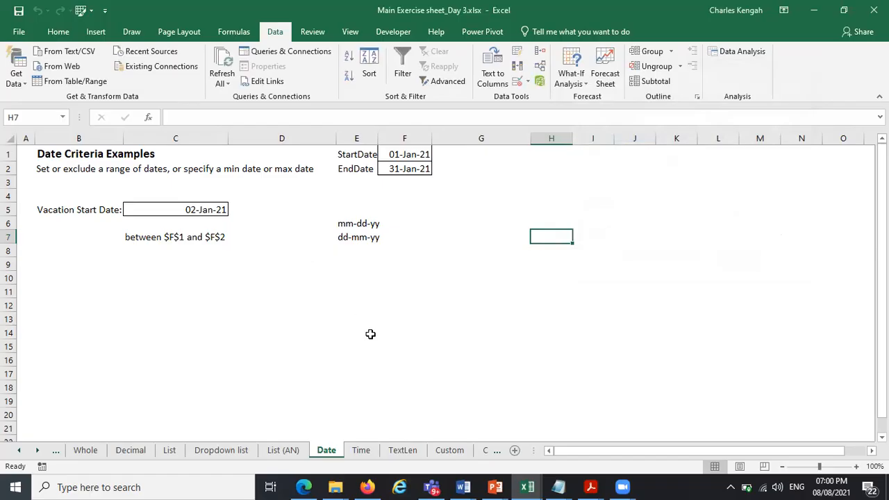
pyautogui.click(518, 81)
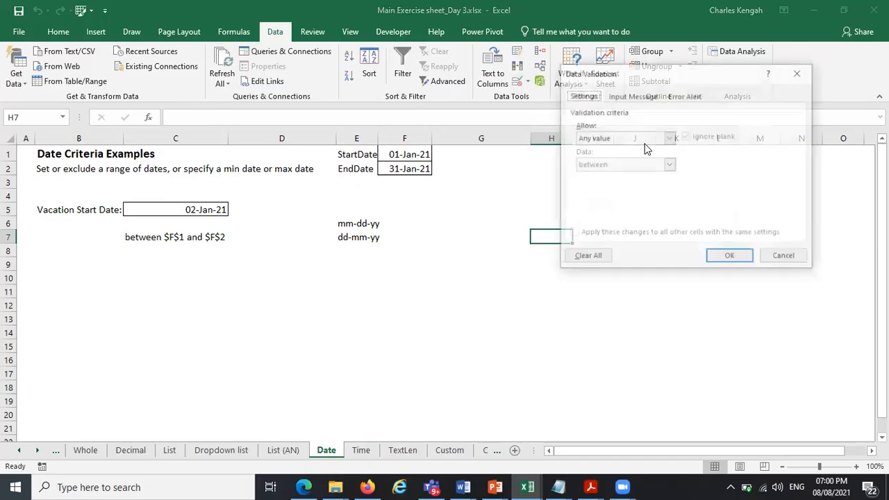
pyautogui.click(669, 138)
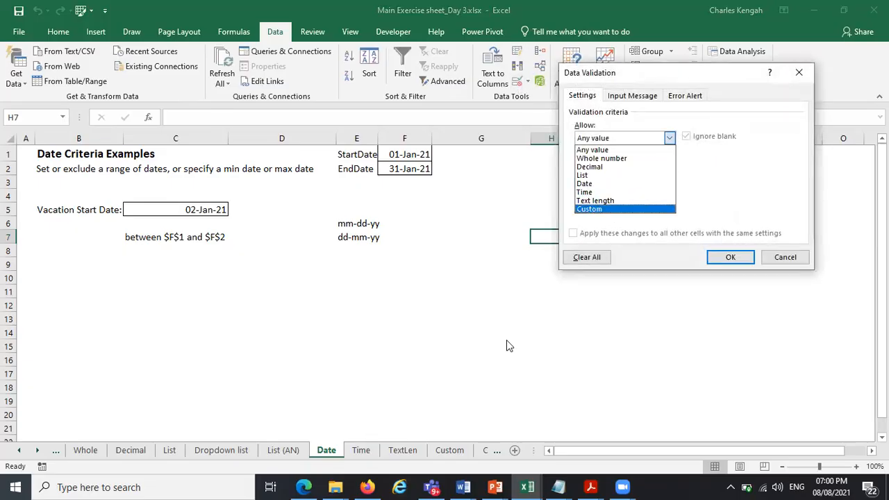
pyautogui.click(780, 264)
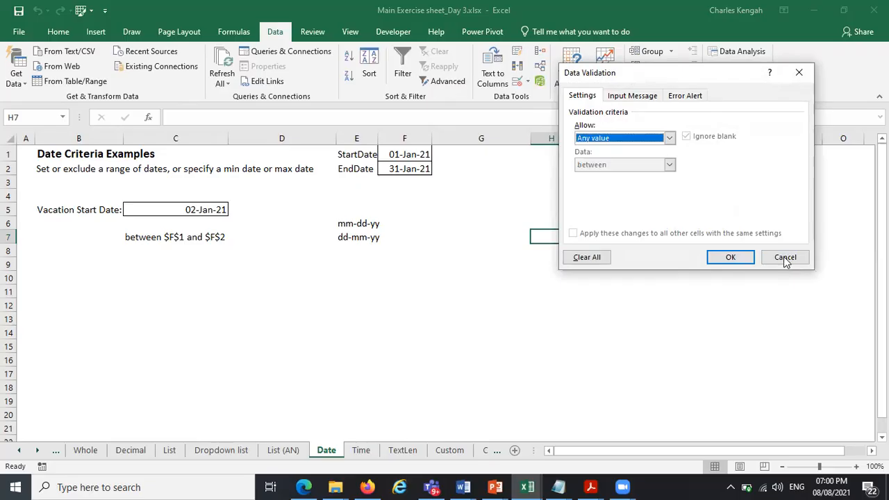
pyautogui.click(784, 257)
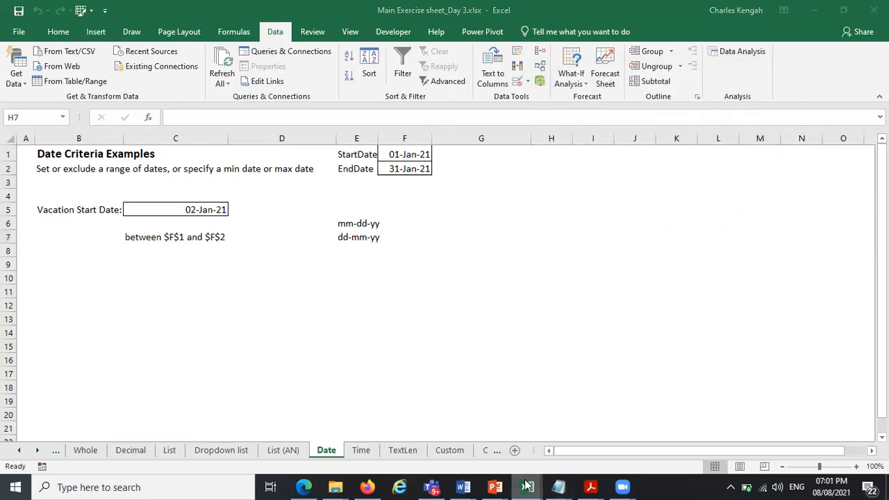
# Switch to the Upgraded_CP AoR_5W_data_collection workbook and examine the required Your Details cells in row 4
pyautogui.click(527, 484)
pyautogui.click(526, 463)
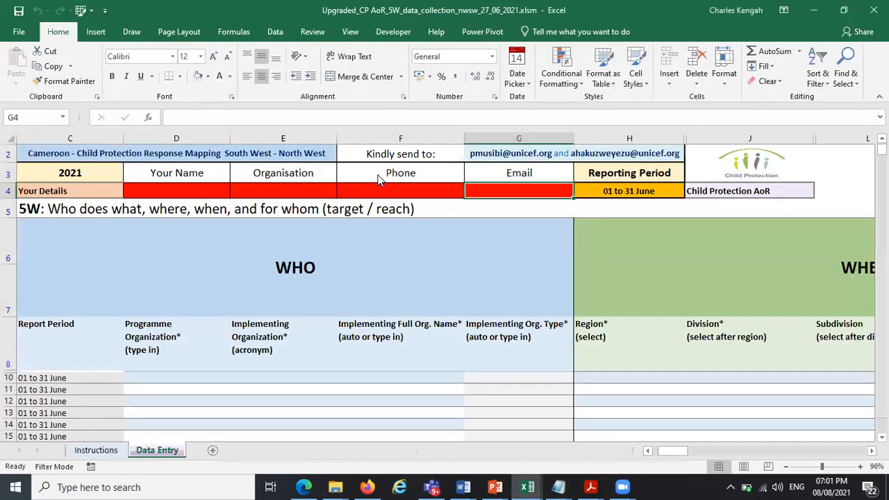
pyautogui.click(228, 195)
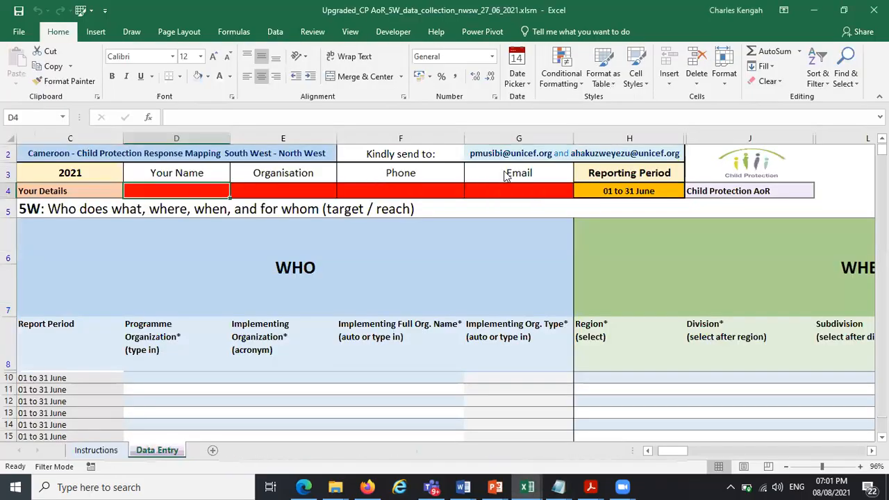
pyautogui.moveTo(506, 176); pyautogui.dragTo(503, 192)
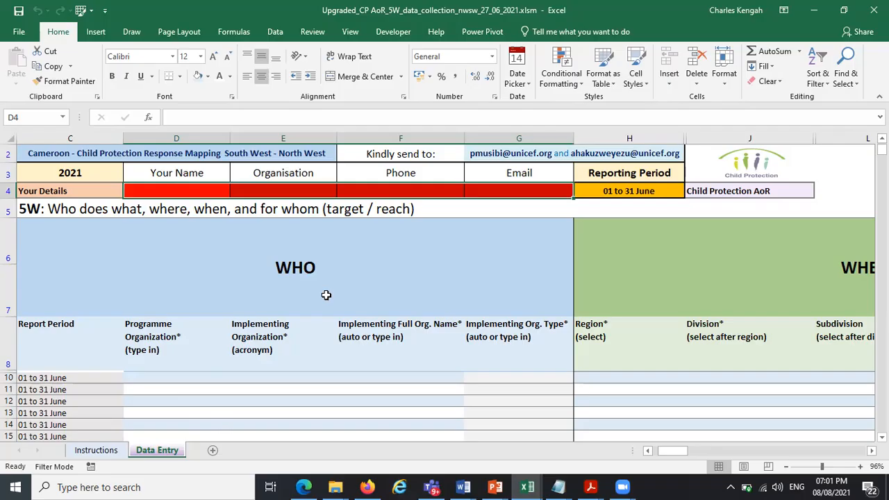
pyautogui.moveTo(191, 189); pyautogui.dragTo(527, 186)
pyautogui.moveTo(221, 379); pyautogui.dragTo(449, 412)
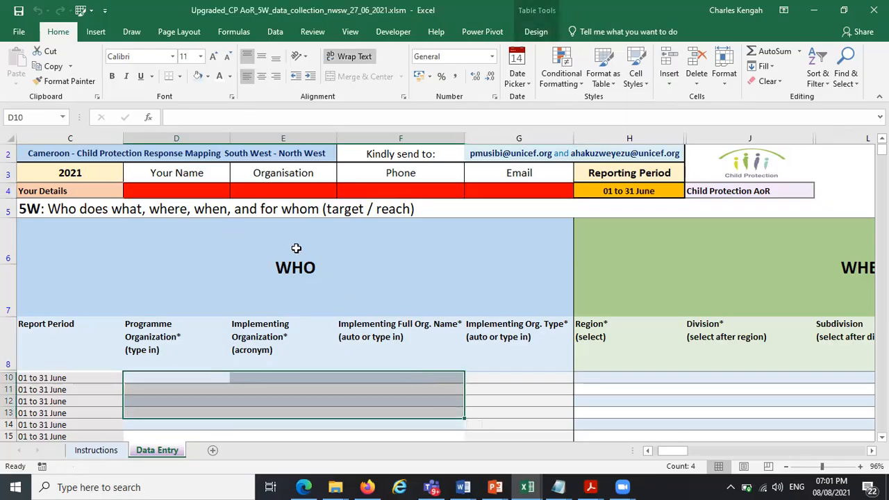
pyautogui.moveTo(209, 192); pyautogui.dragTo(535, 193)
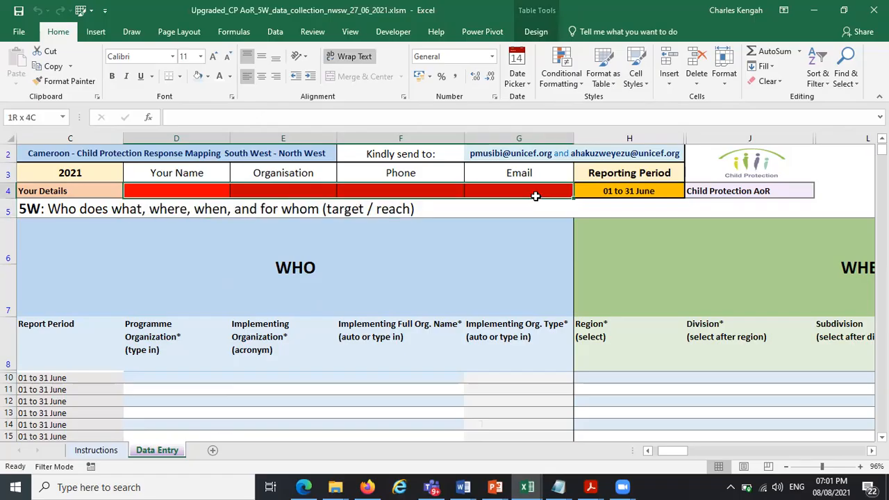
pyautogui.click(200, 189)
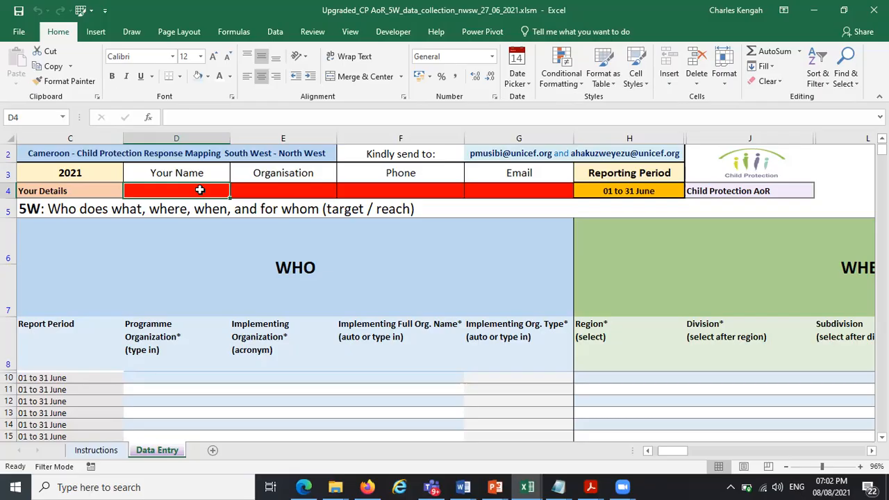
pyautogui.moveTo(184, 188); pyautogui.dragTo(519, 182)
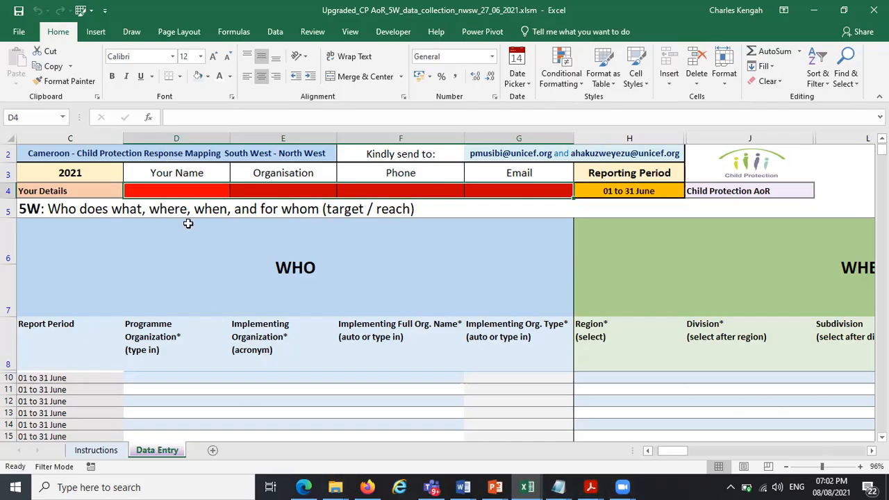
pyautogui.click(184, 191)
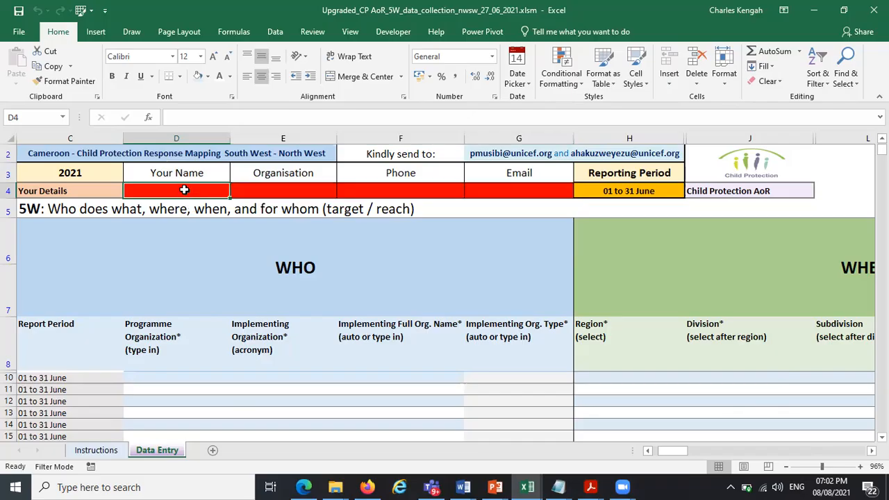
pyautogui.press('Right')
pyautogui.press('Right')
pyautogui.press('Right')
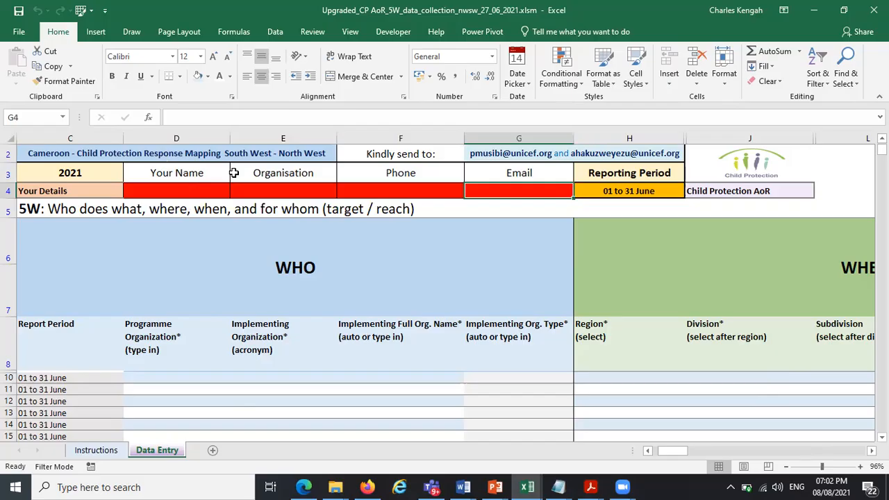
pyautogui.moveTo(155, 186); pyautogui.dragTo(543, 183)
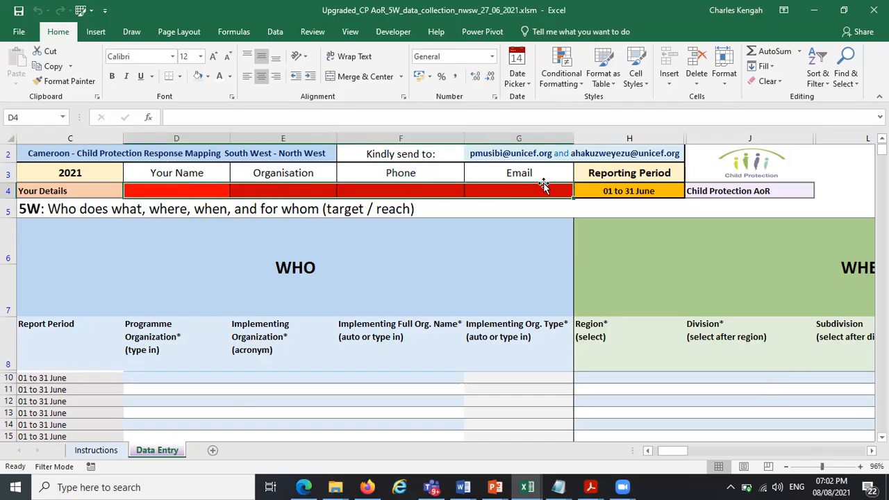
# Try entering unicef as the Programme Organization in D10 before filling Your Details, then close the error alert
pyautogui.click(152, 377)
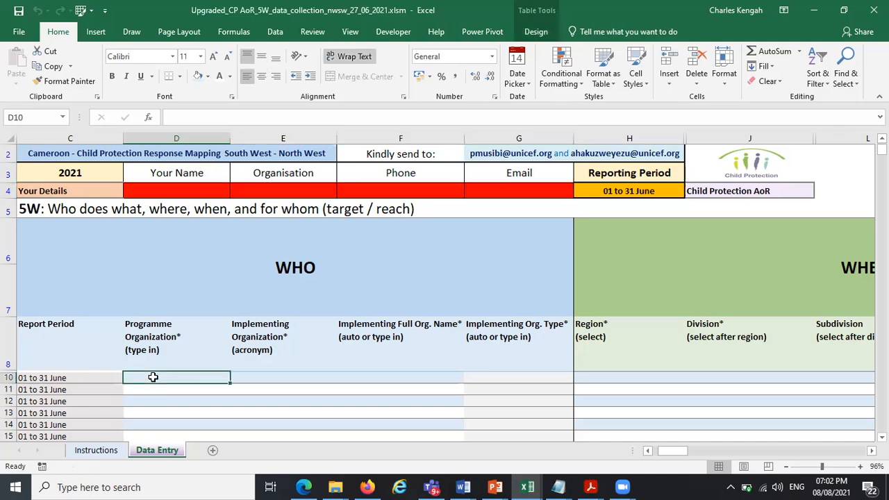
pyautogui.write('unicef')
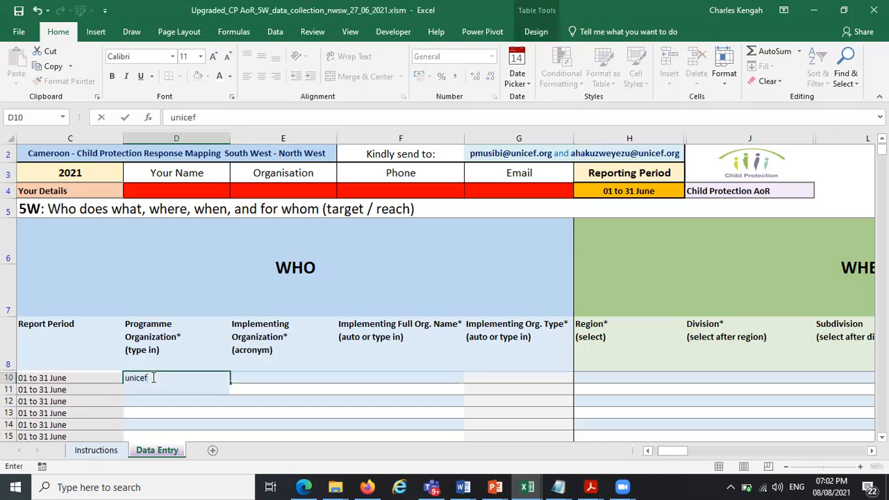
pyautogui.press('Return')
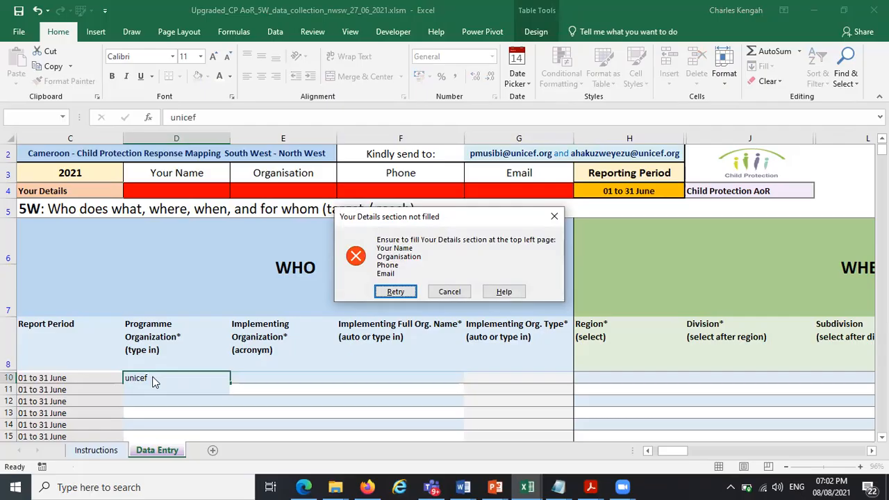
pyautogui.click(553, 218)
# Enter the user's full name in capitals in the Your Name cell D4
pyautogui.click(200, 185)
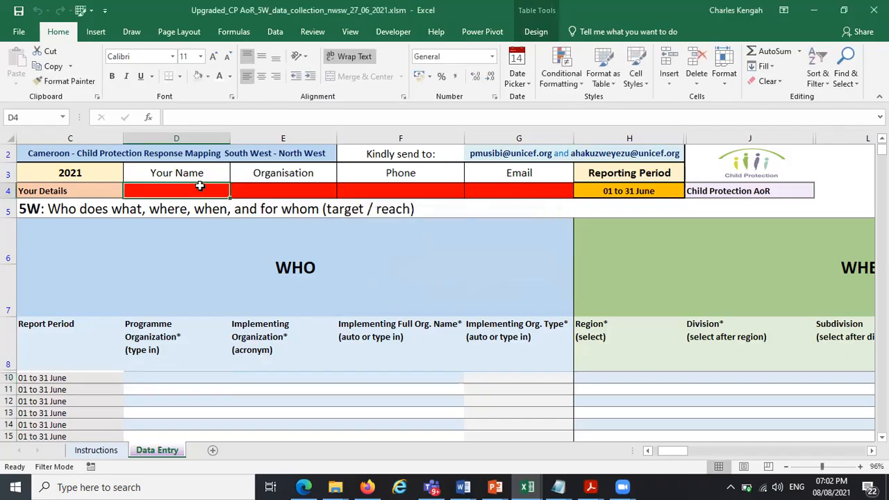
pyautogui.press('capslock')
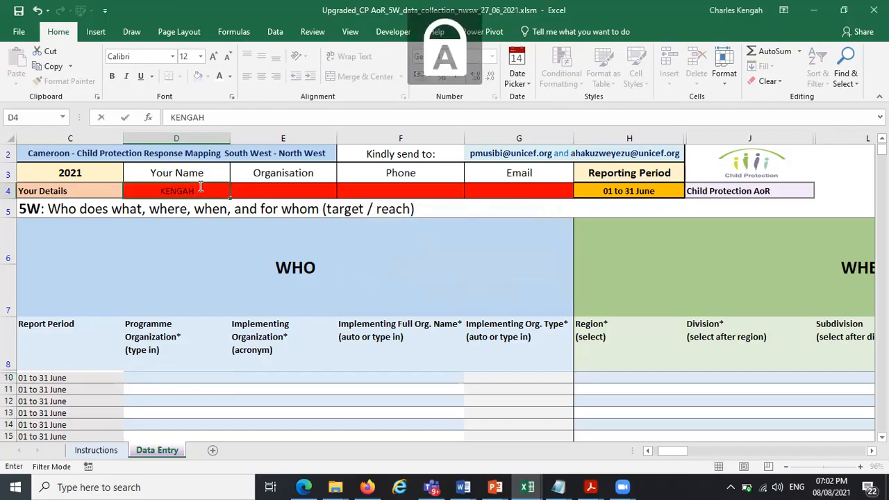
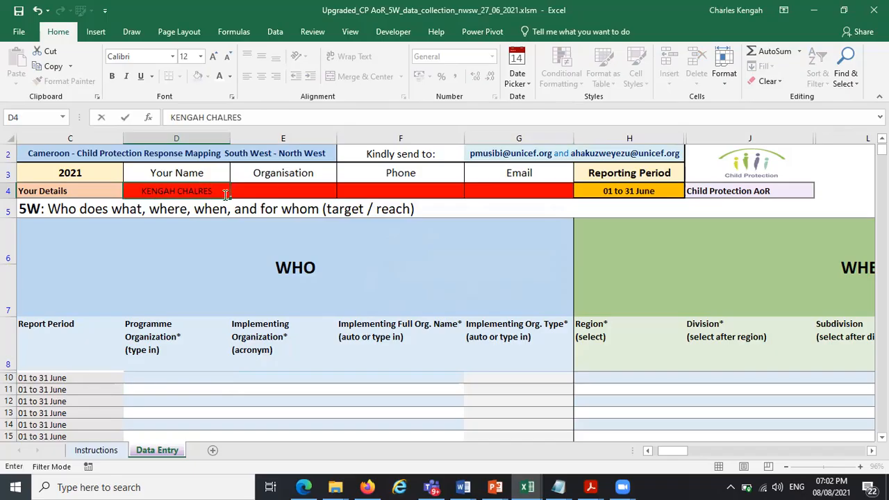
# Enter UNICEF as the Organisation in E4
pyautogui.click(261, 192)
pyautogui.write('UNI')
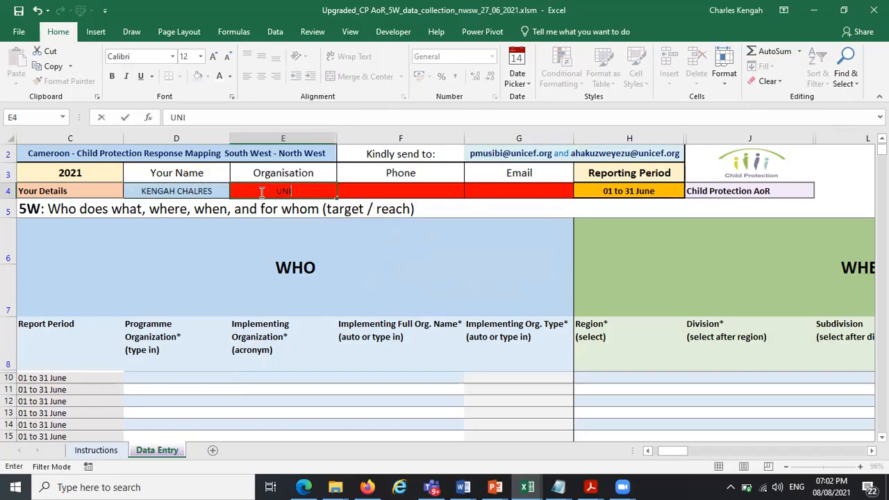
pyautogui.write('CEF')
# Enter the contact's phone number in the Phone cell F4 and confirm it
pyautogui.click(370, 188)
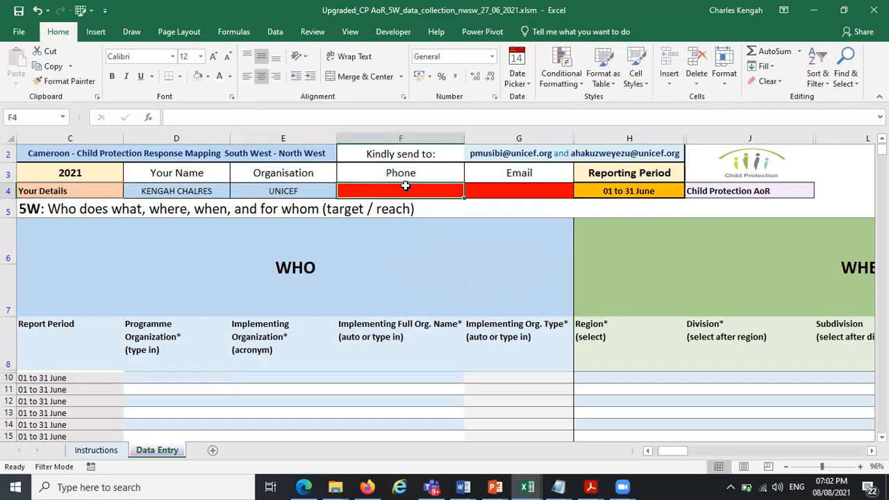
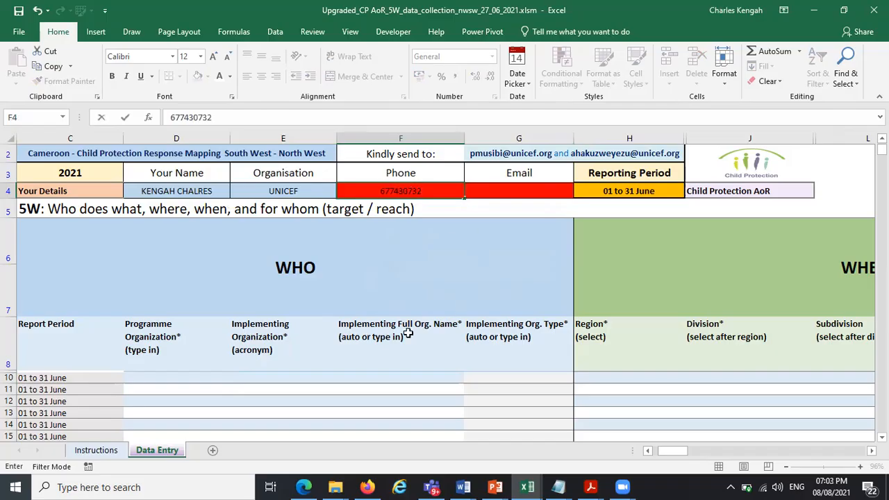
pyautogui.click(261, 407)
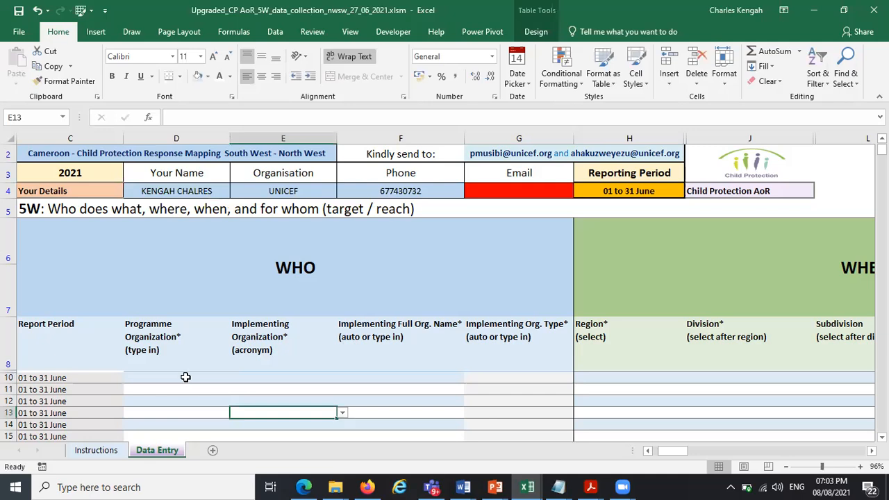
# Try entering UNICEF as the Programme Organization in D10 while the email is missing, then close the alert
pyautogui.click(185, 377)
pyautogui.write('UNICEF')
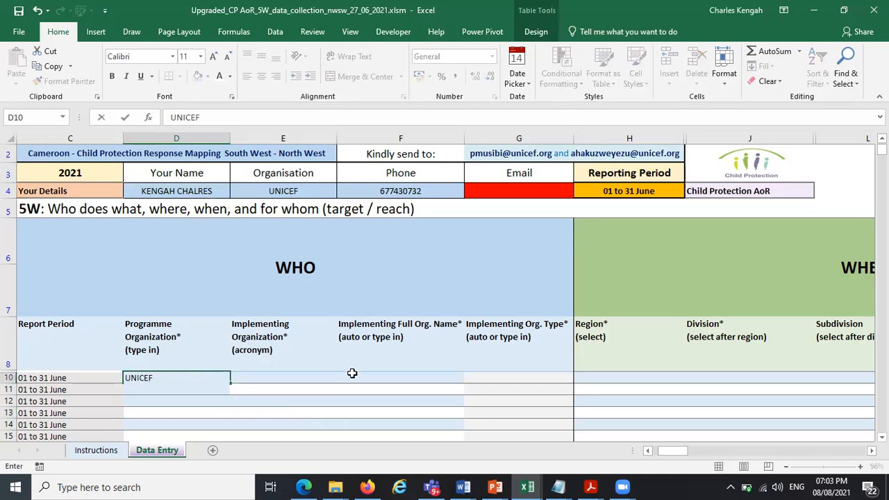
pyautogui.click(353, 373)
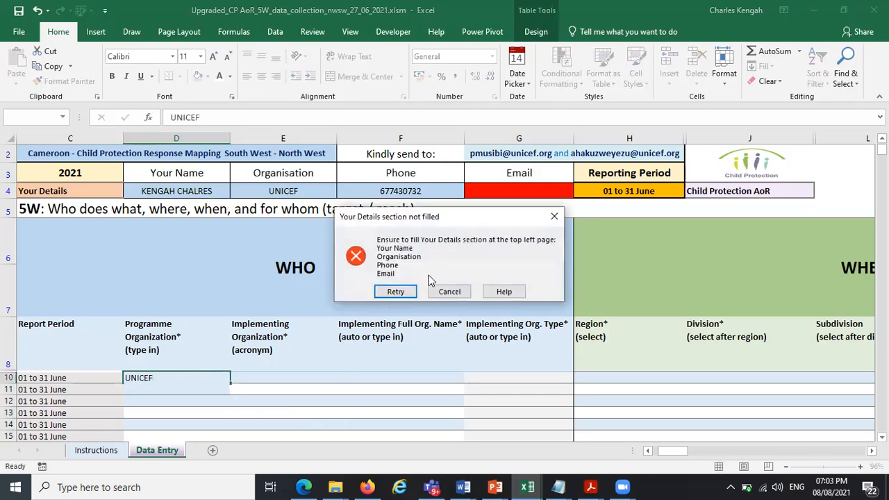
pyautogui.click(554, 216)
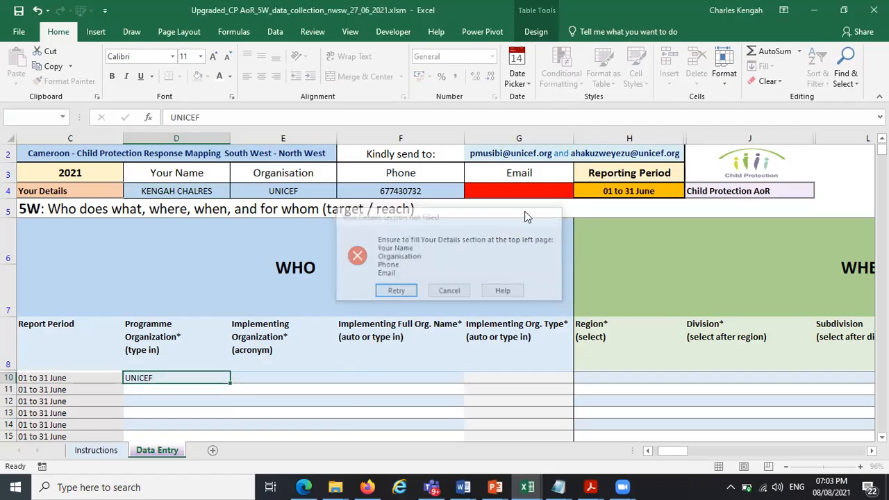
# Clear the contact's phone number from the Phone cell F4
pyautogui.click(431, 187)
pyautogui.press('Delete')
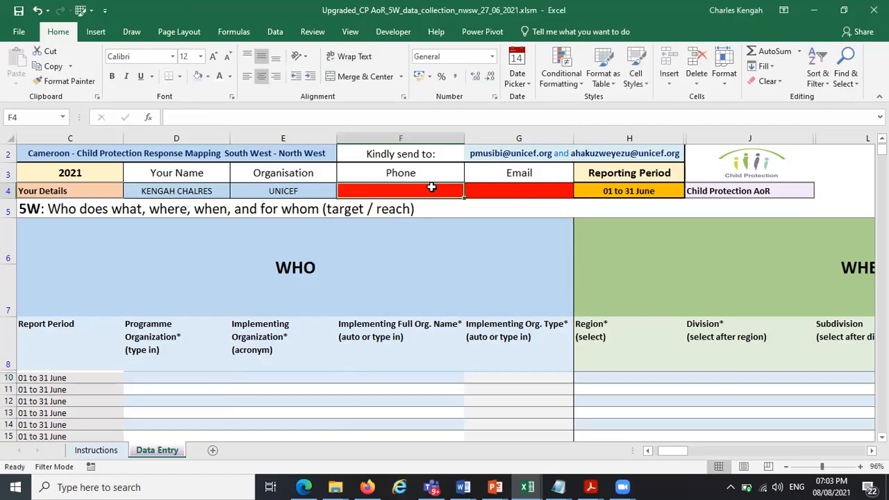
# Try entering HHLADFHNADF as the Email in G4, then cancel the invalid entry alert
pyautogui.click(502, 190)
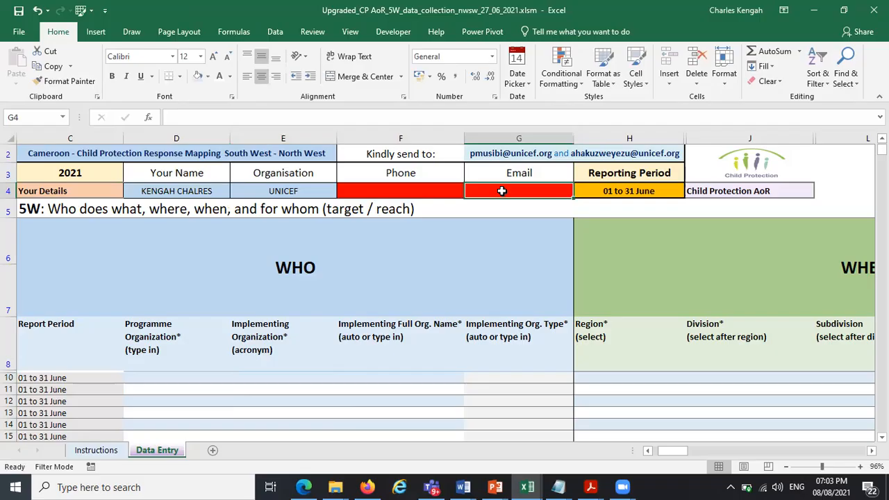
pyautogui.write('HHLADFH')
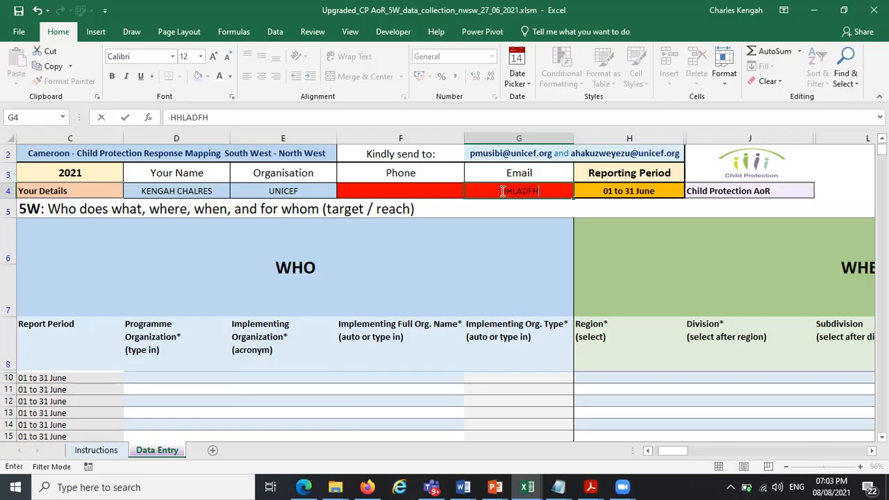
pyautogui.write('NADF')
pyautogui.press('Return')
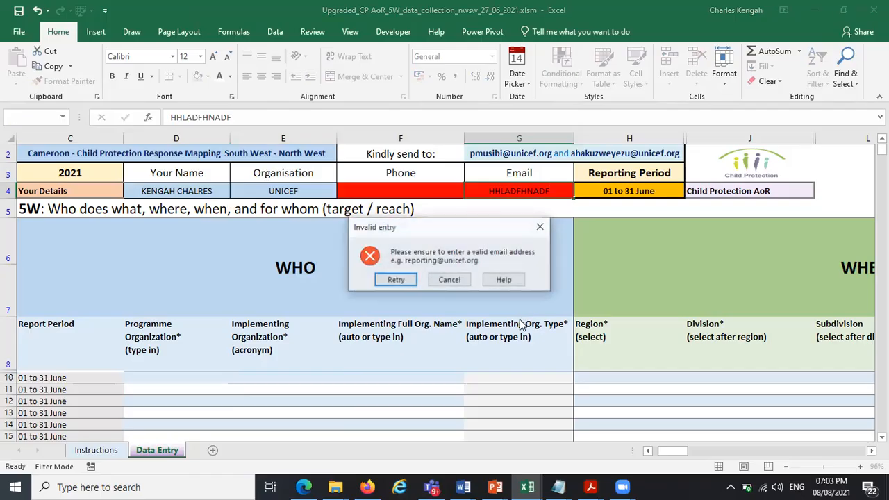
pyautogui.click(450, 279)
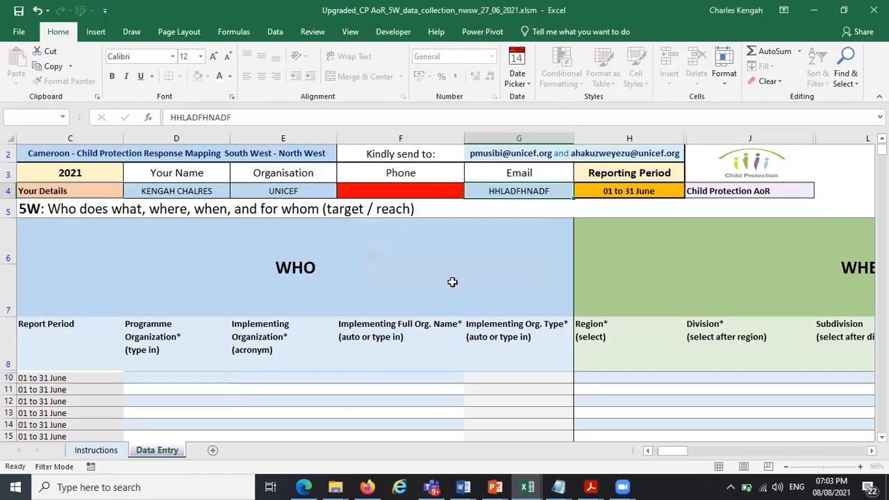
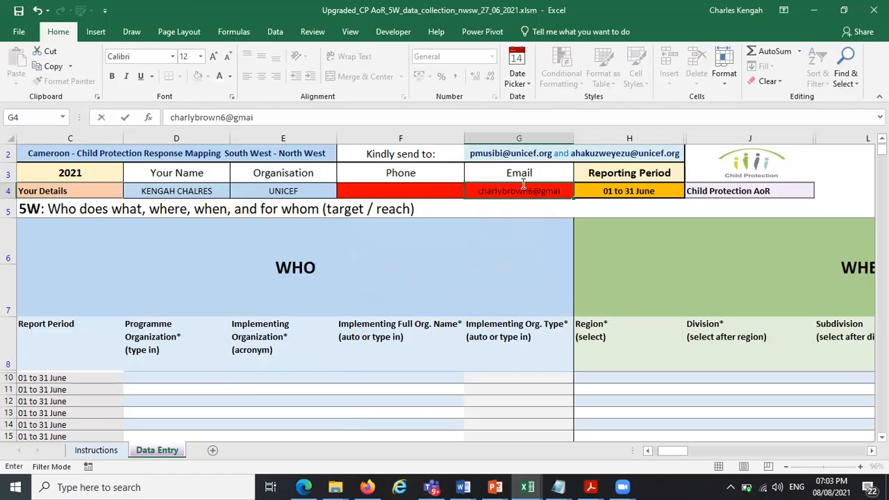
# Enter the contact's e-mail address in the Email cell G4 and confirm it
pyautogui.click(521, 364)
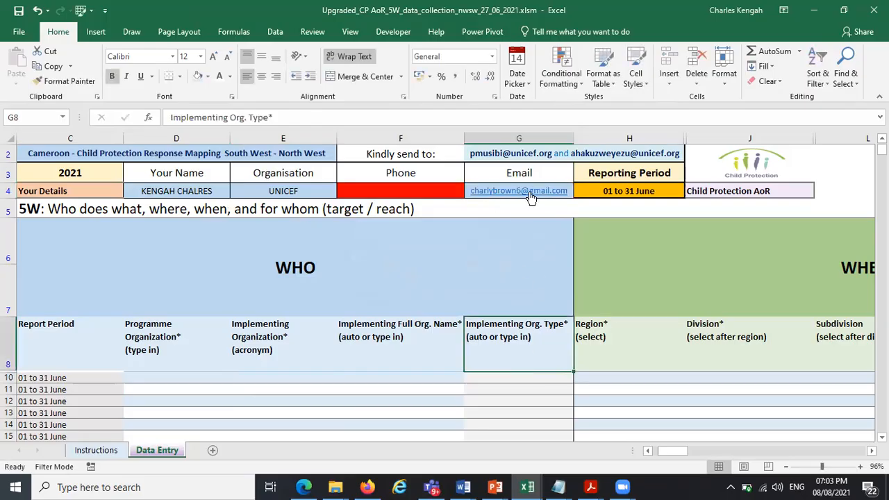
# Try entering UNICEF as the Programme Organization in D10 with the phone missing, then close the alert
pyautogui.click(383, 184)
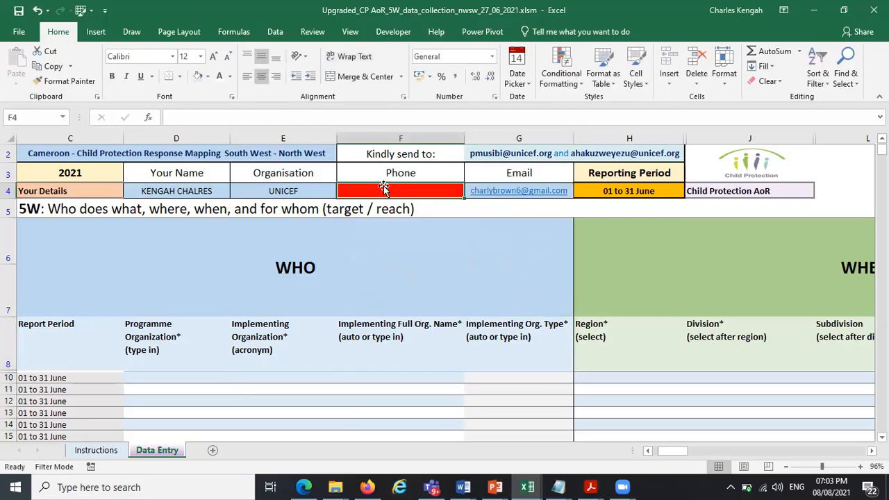
pyautogui.click(168, 377)
pyautogui.press('capslock')
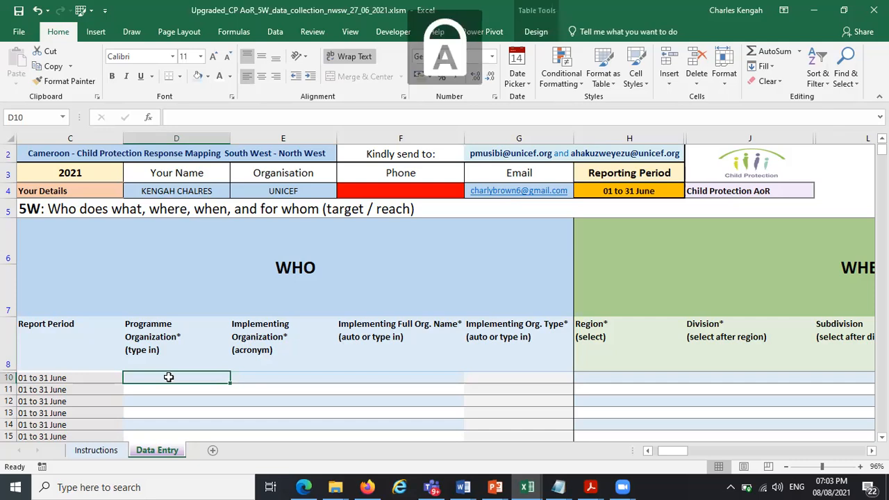
pyautogui.write('UNICEF')
pyautogui.press('Return')
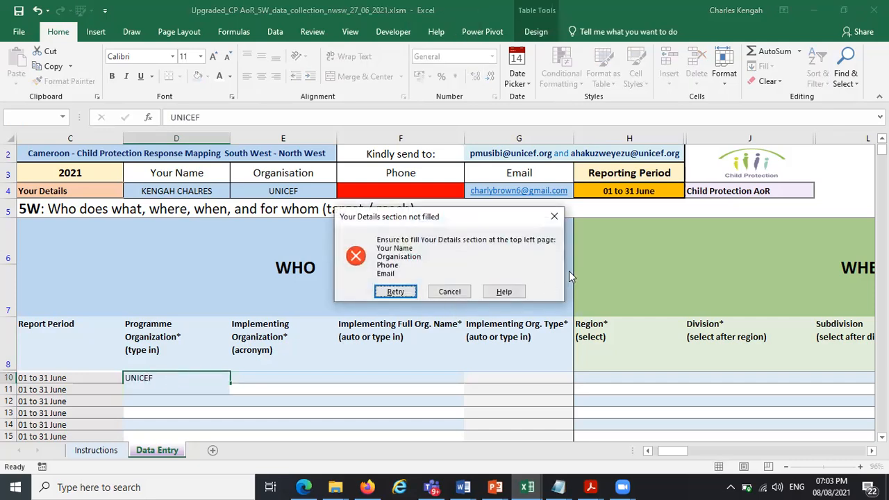
pyautogui.click(554, 216)
# Enter the contact's phone number in the Phone cell F4 and confirm it
pyautogui.click(589, 380)
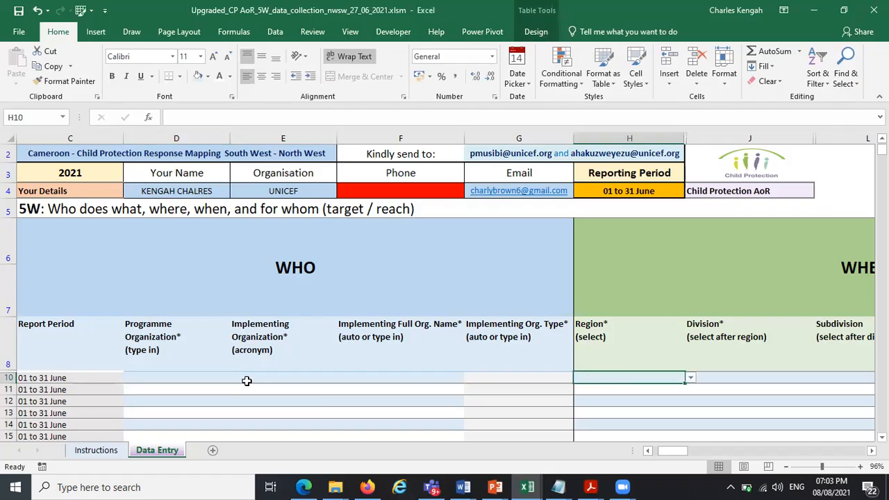
pyautogui.click(242, 377)
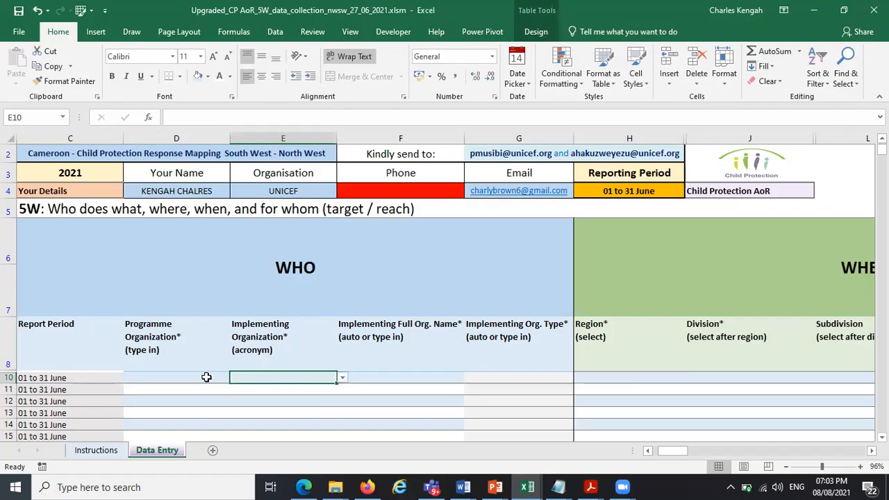
pyautogui.click(392, 190)
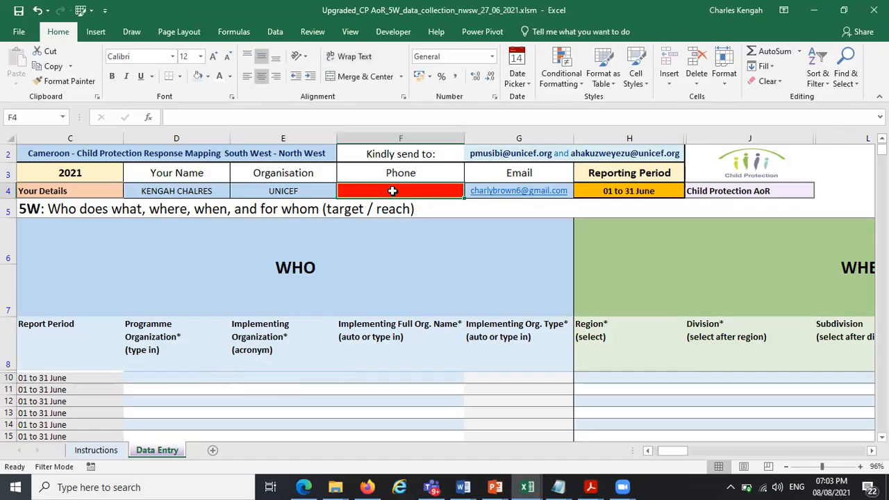
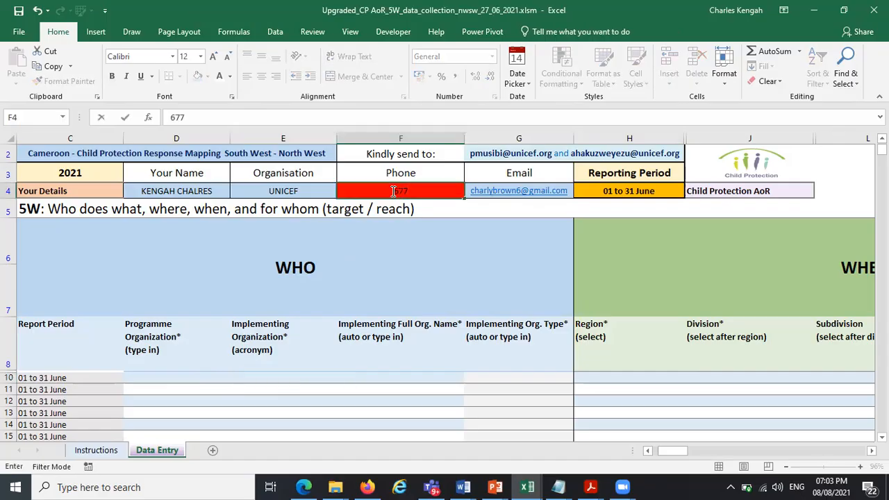
pyautogui.press('Return')
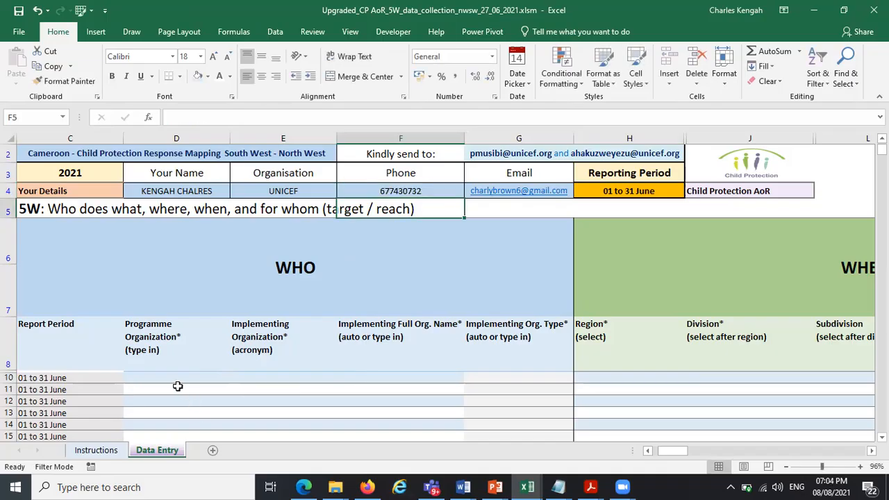
# Enter UNICEF as the Programme Organization in D10 and confirm it
pyautogui.click(169, 378)
pyautogui.write('UNICEF')
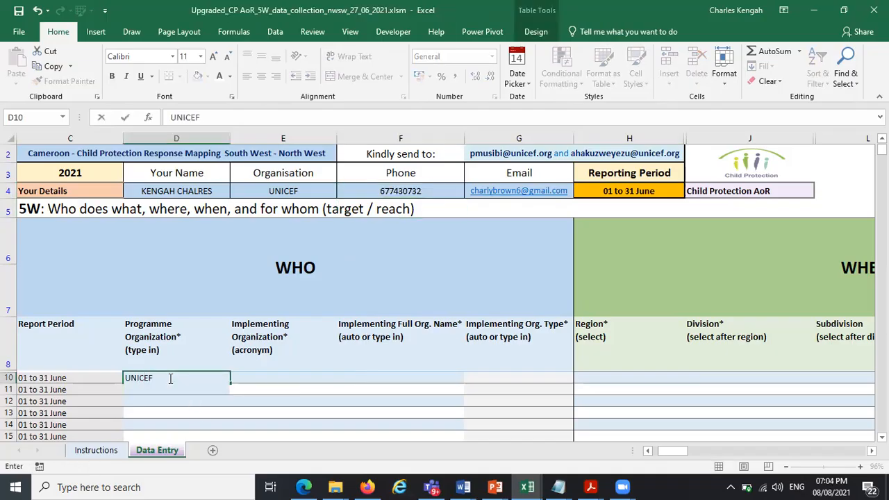
pyautogui.press('Return')
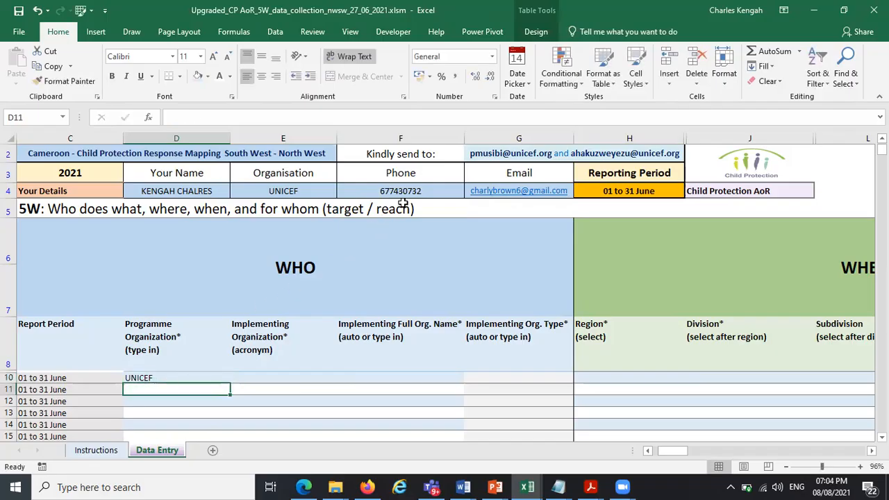
# Try entering 12345678 as the phone number in F4, then choose to retry at the alert
pyautogui.click(421, 192)
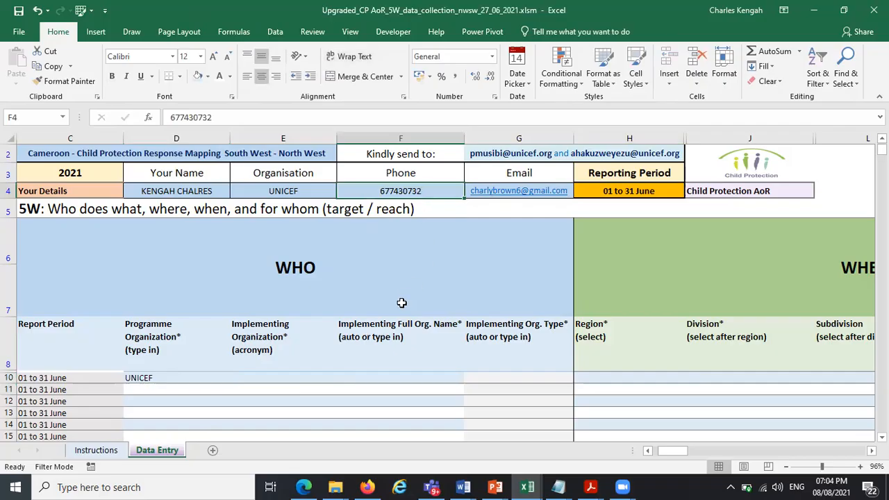
pyautogui.write('1')
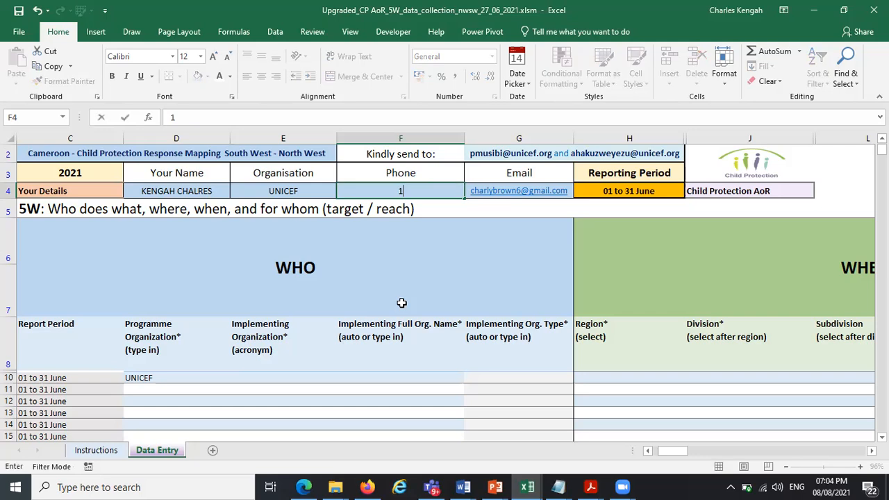
pyautogui.write('2345678')
pyautogui.press('Return')
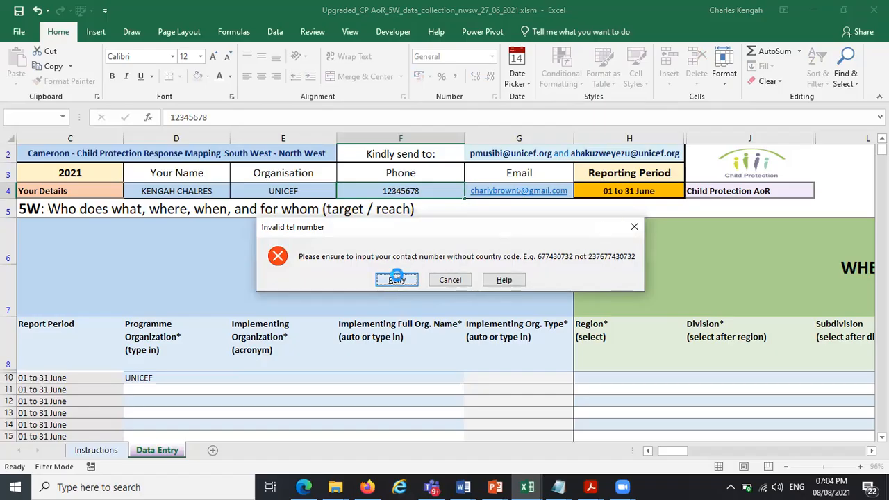
pyautogui.click(397, 280)
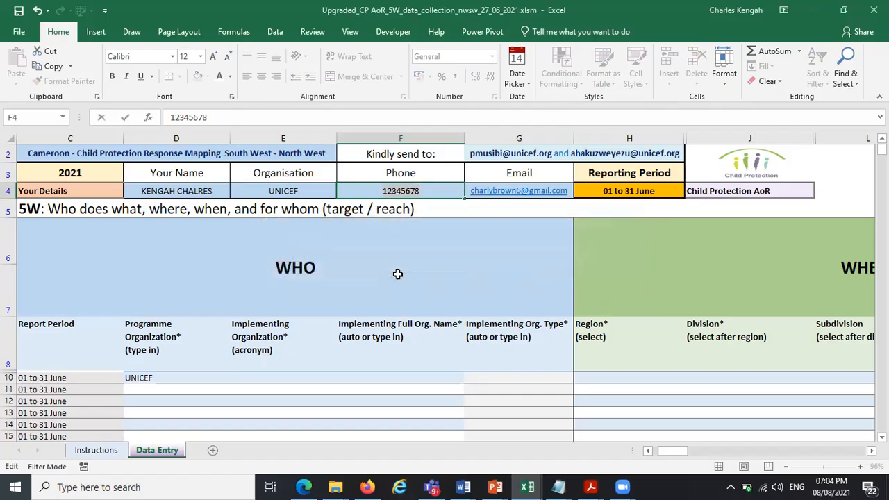
pyautogui.write('123')
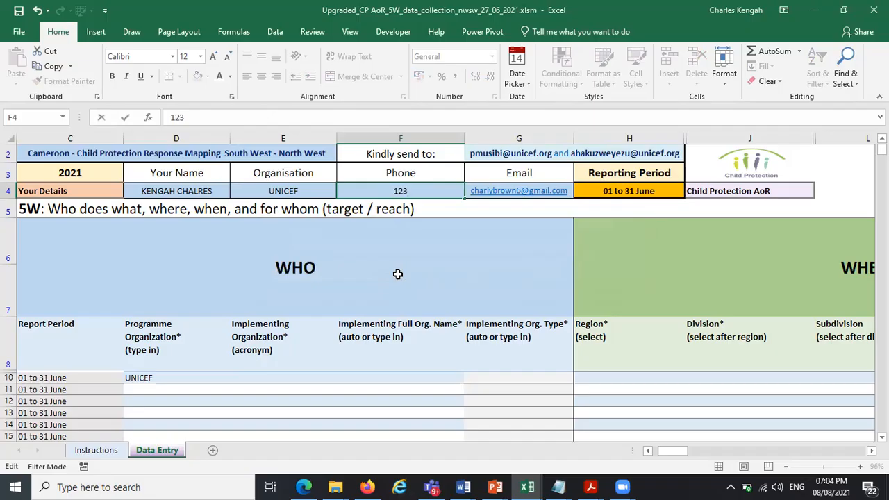
pyautogui.write('4567890')
pyautogui.press('Return')
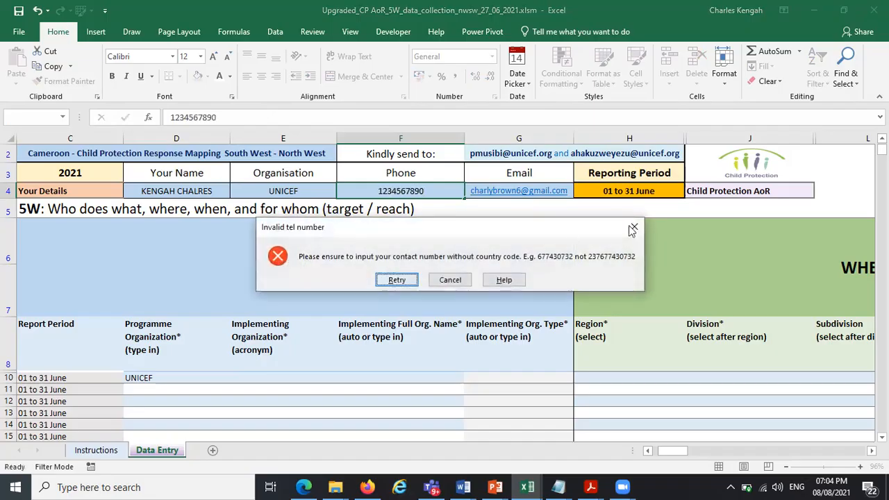
pyautogui.click(634, 228)
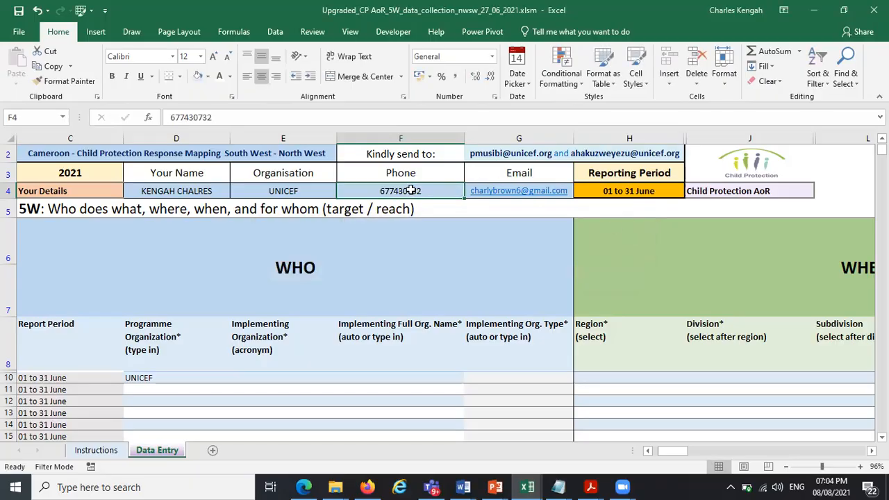
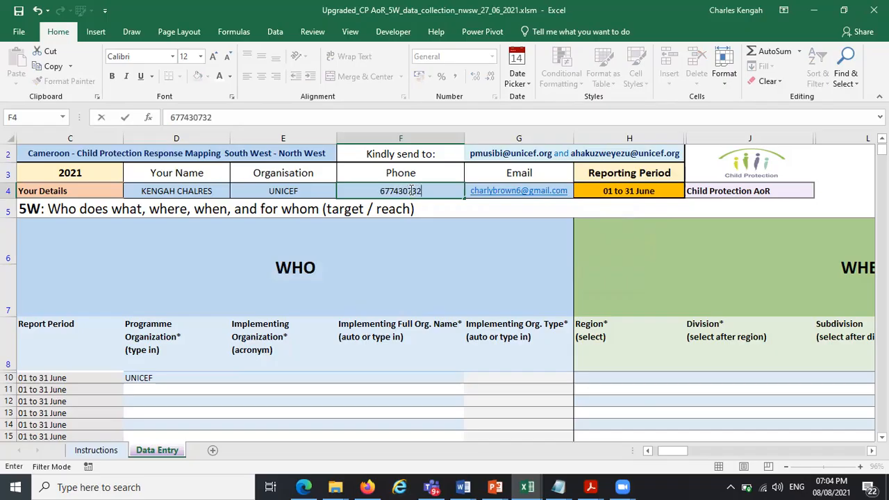
# Retype the contact's phone number in F4, correcting a typo, and confirm it
pyautogui.press('Return')
pyautogui.write('\\')
pyautogui.press('BackSpace')
pyautogui.click(323, 337)
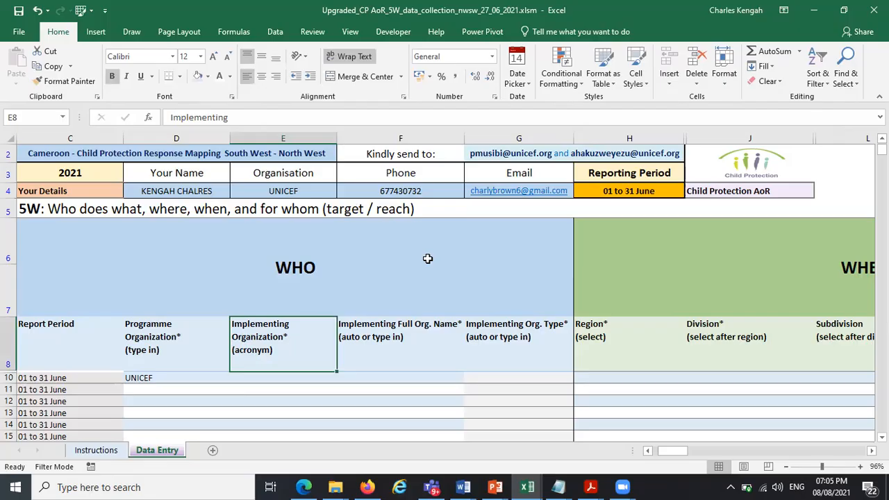
# Open the data validation settings of the email cell G4 to inspect its custom formula, then cancel
pyautogui.click(483, 197)
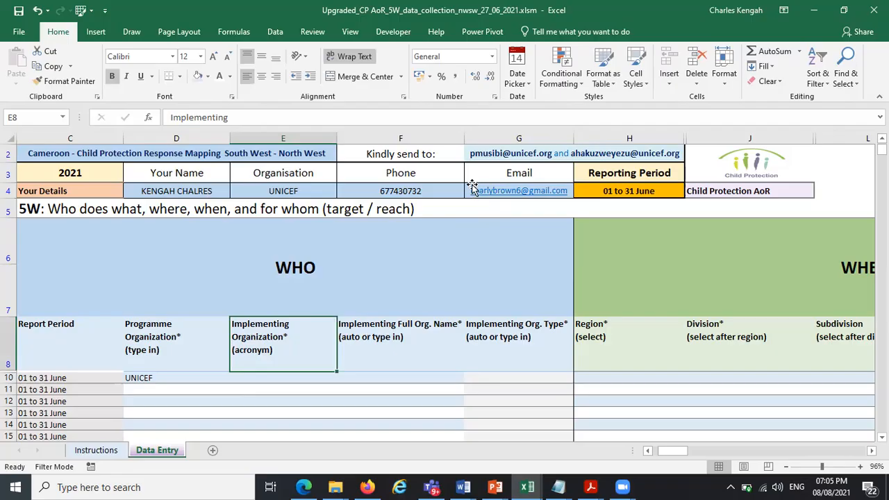
pyautogui.click(275, 32)
pyautogui.click(539, 81)
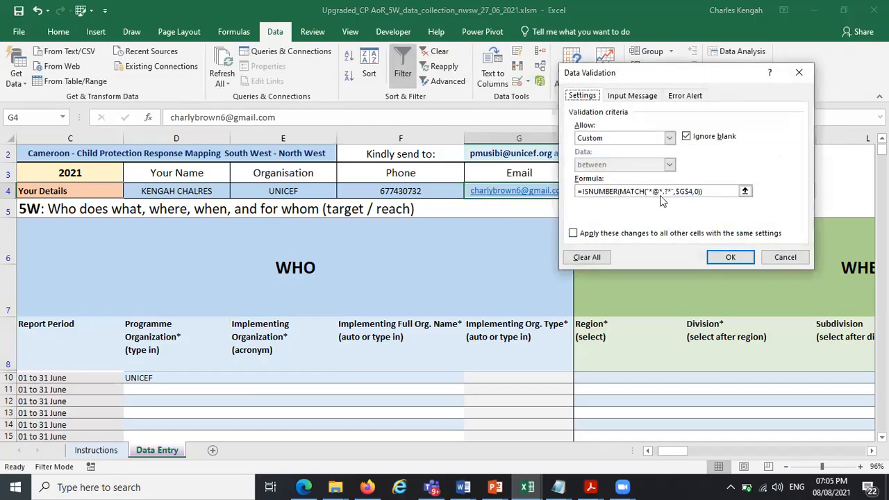
pyautogui.click(708, 195)
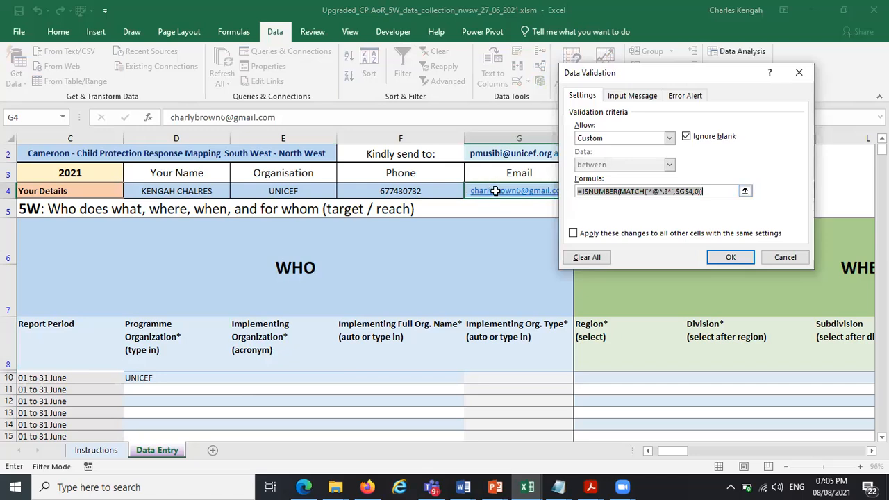
pyautogui.click(654, 192)
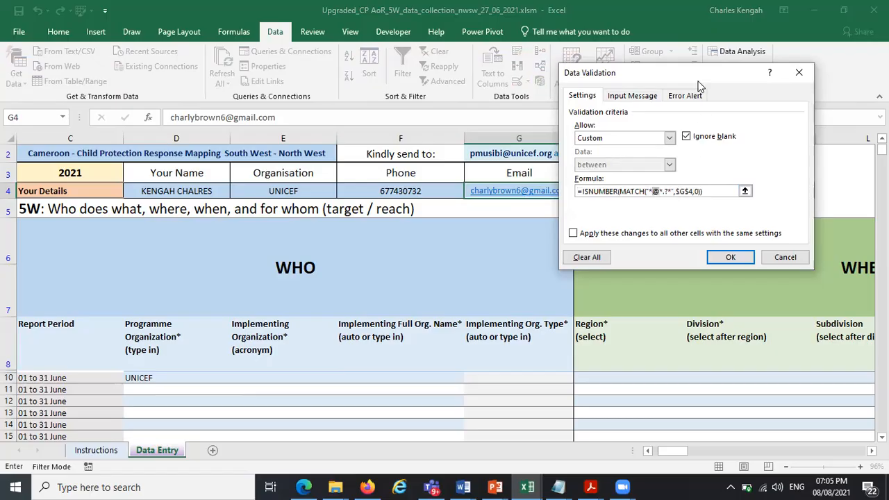
pyautogui.moveTo(706, 78); pyautogui.dragTo(769, 89)
pyautogui.click(739, 202)
pyautogui.moveTo(768, 201); pyautogui.dragTo(628, 202)
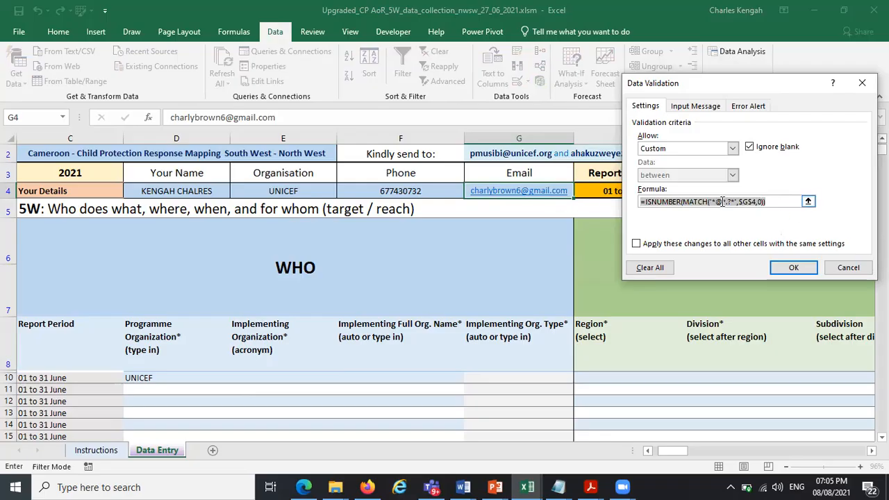
pyautogui.click(851, 271)
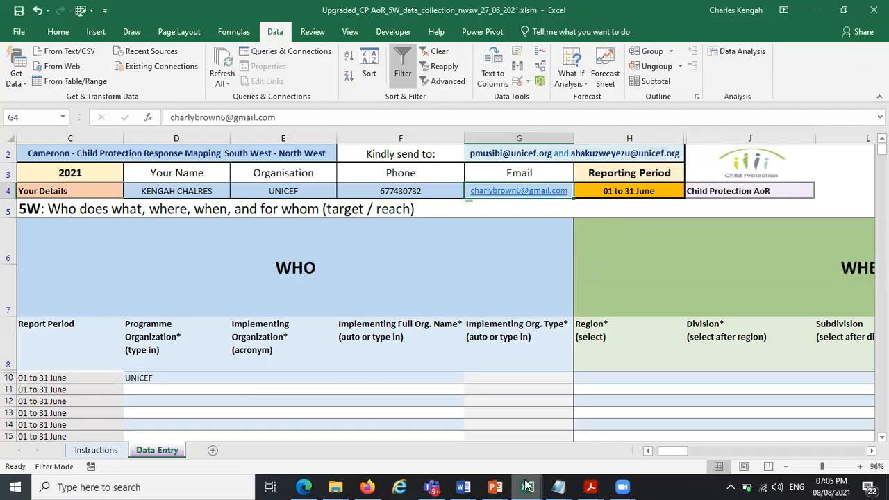
# Switch to the Main Exercise sheet_Day 3 workbook
pyautogui.moveTo(528, 484)
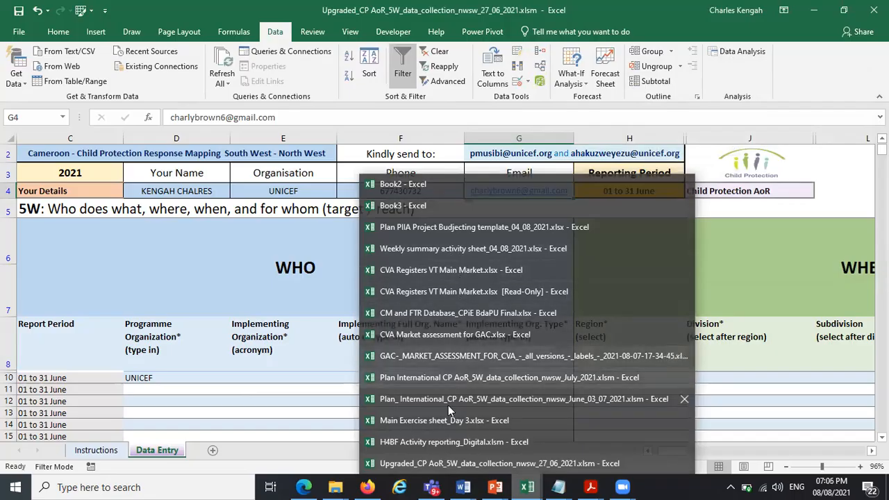
pyautogui.click(410, 184)
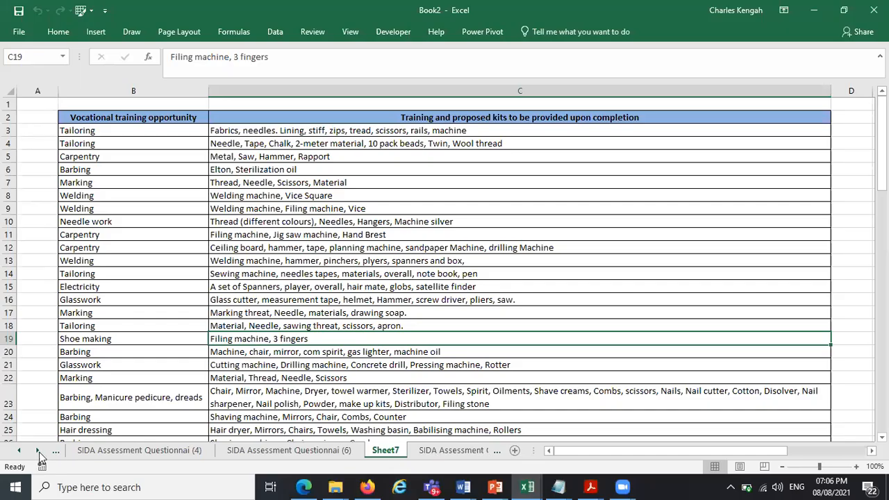
pyautogui.click(526, 487)
pyautogui.click(444, 420)
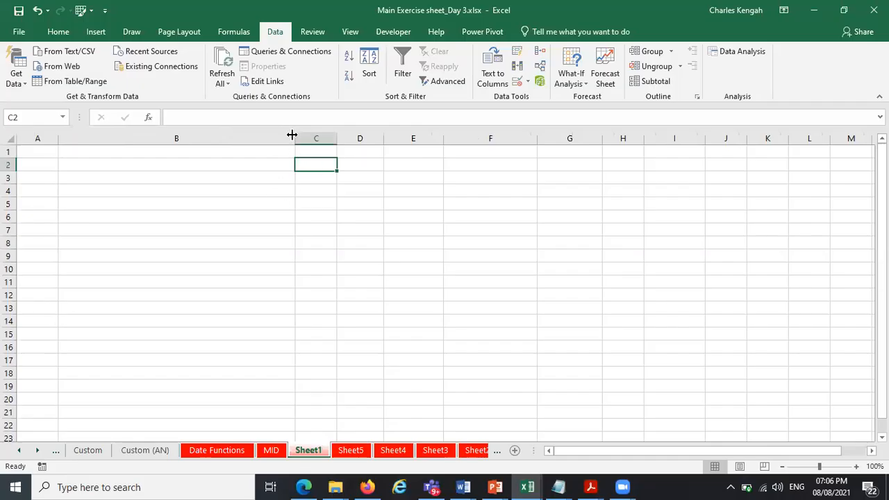
# Narrow column B, enter Protection in C2 and autofit column C to the text
pyautogui.moveTo(292, 137); pyautogui.dragTo(116, 178)
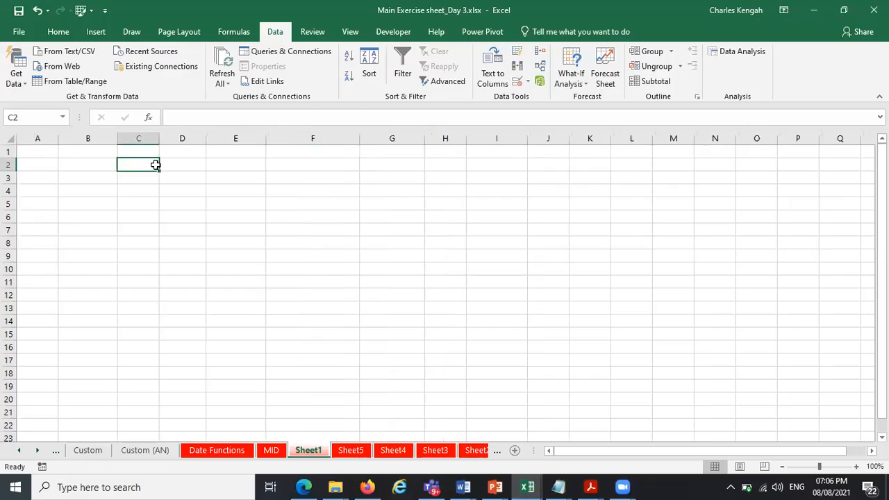
pyautogui.write('PROF')
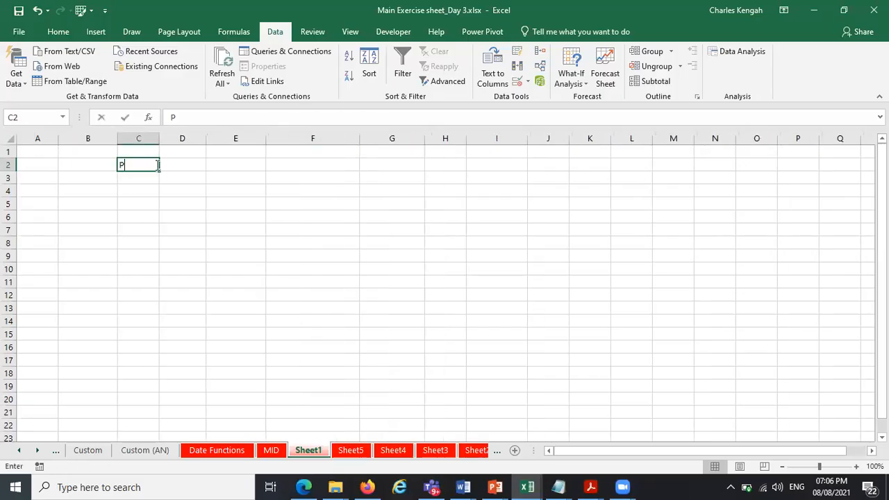
pyautogui.press('BackSpace')
pyautogui.press('BackSpace')
pyautogui.press('BackSpace')
pyautogui.press('capslock')
pyautogui.write('rotectio')
pyautogui.press('BackSpace')
pyautogui.press('BackSpace')
pyautogui.write('tion')
pyautogui.doubleClick(159, 138)
pyautogui.click(189, 139)
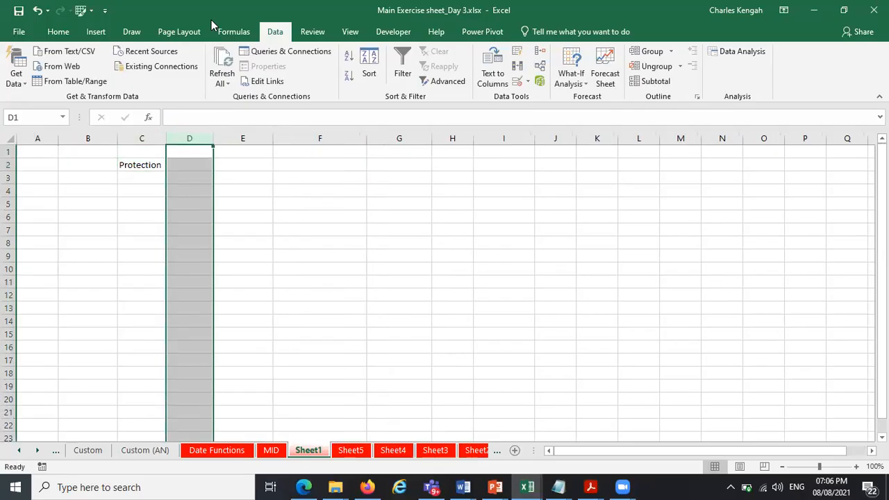
pyautogui.click(190, 170)
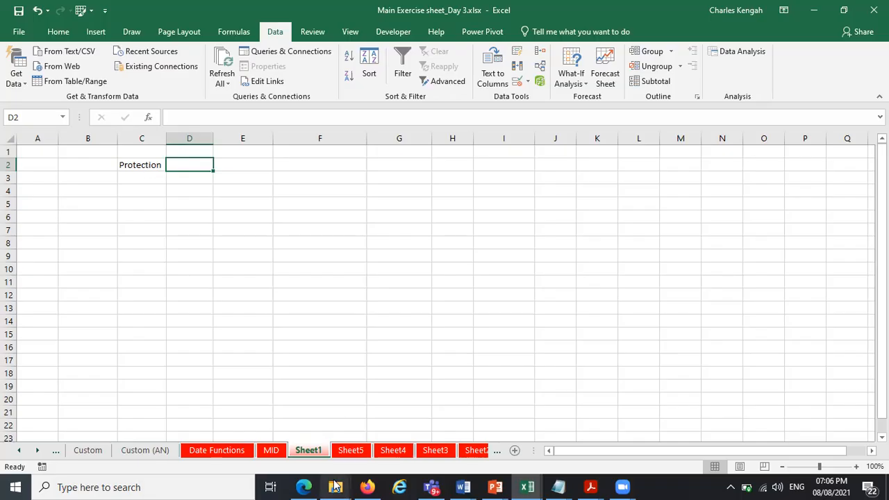
# Search the computer for the weekly trackers and open the consolidated weekly CM tracker from the Weekly tracker folder
pyautogui.click(195, 486)
pyautogui.write('weekl')
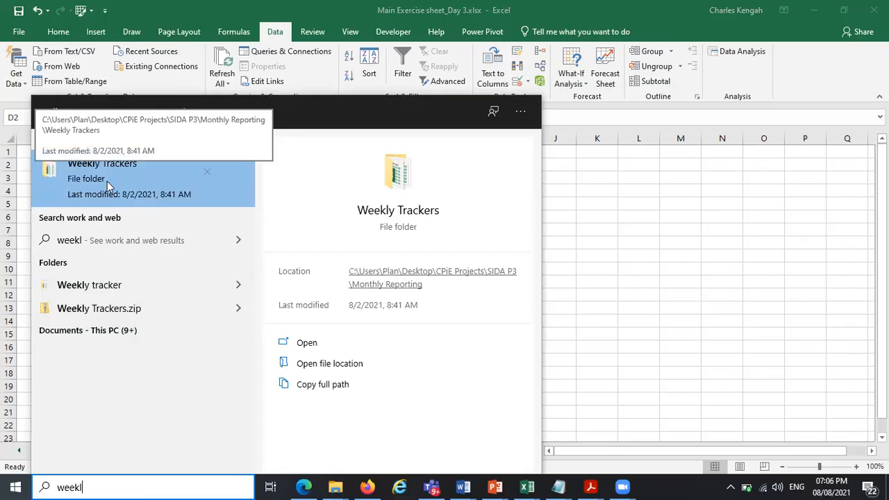
pyautogui.click(93, 198)
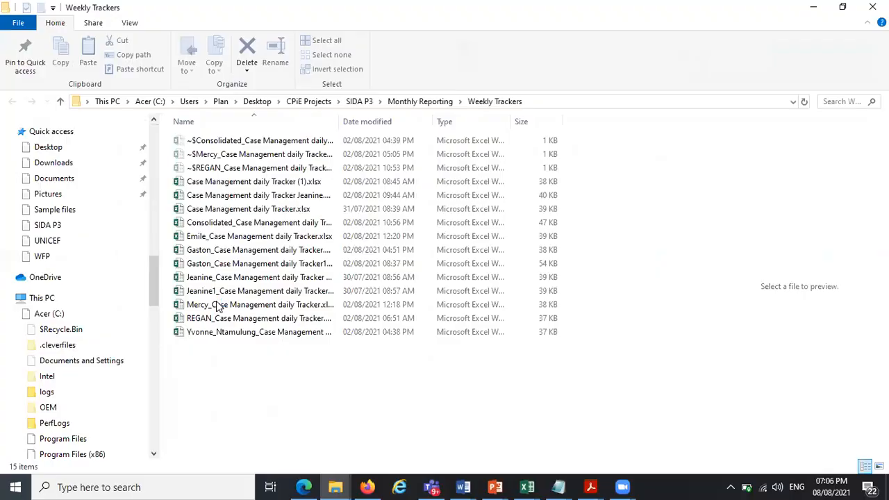
pyautogui.doubleClick(240, 384)
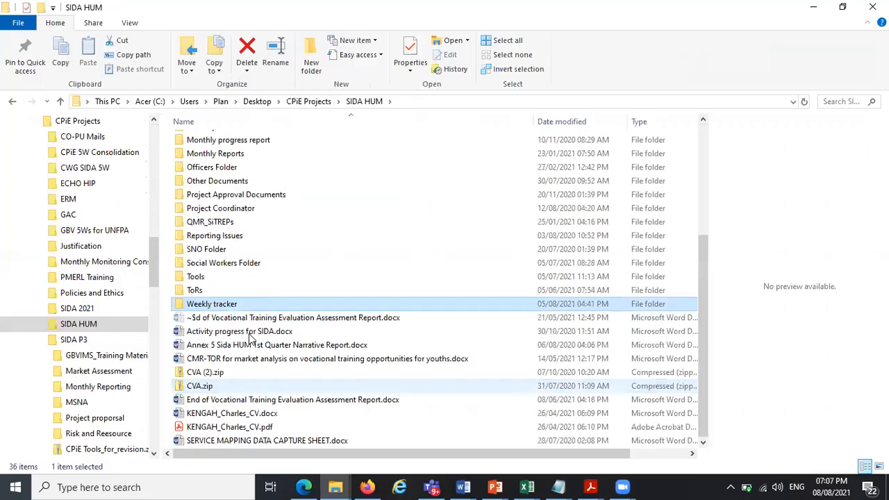
pyautogui.press('Return')
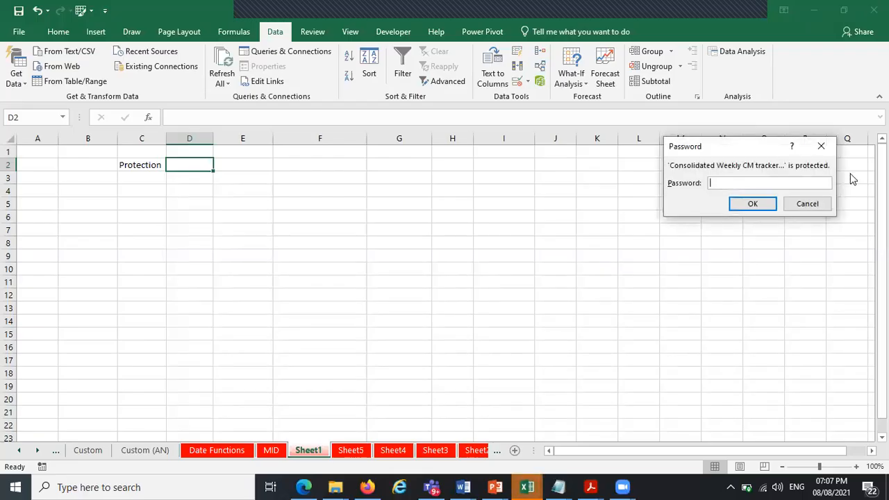
# Try entering the workbook's password and dismiss the incorrect password alert
pyautogui.write('a')
pyautogui.press('Return')
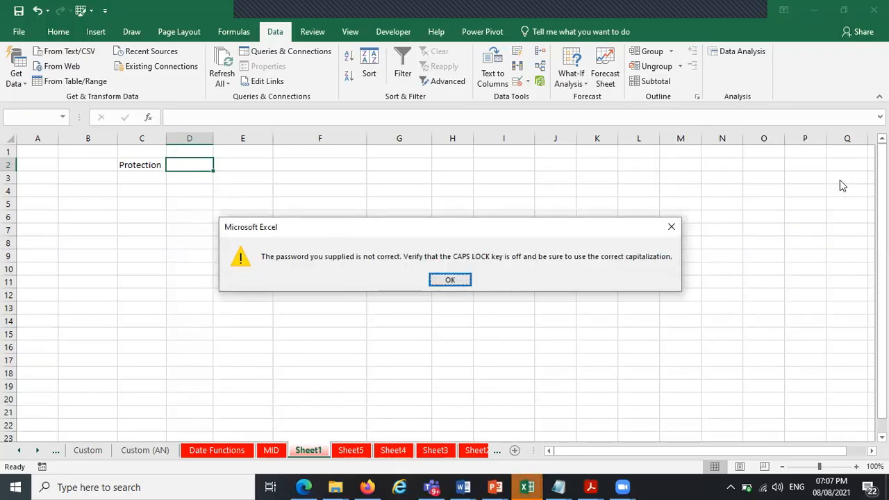
pyautogui.press('Return')
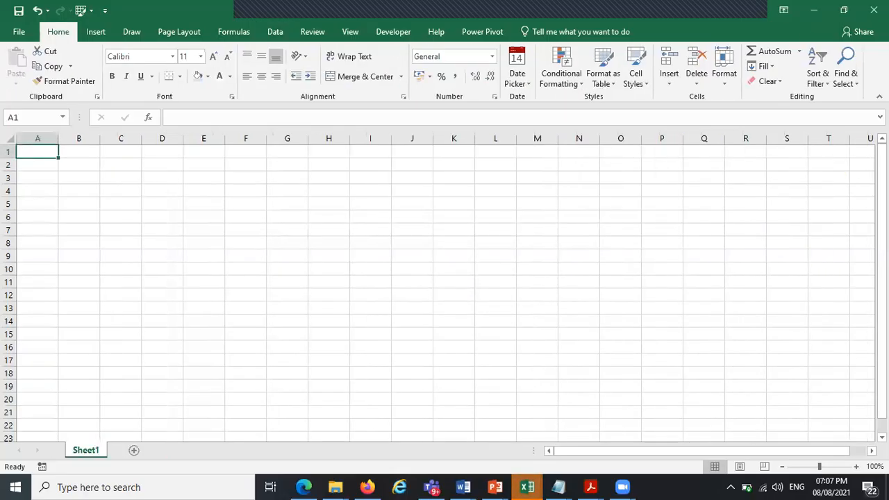
# Open CM tracker_June 2021_Revised.xlsx from the Weekly tracker folder
pyautogui.click(814, 10)
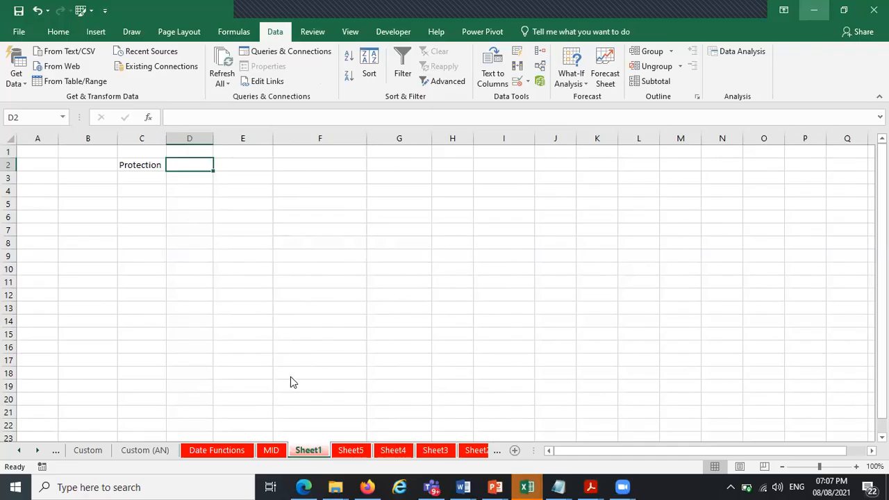
pyautogui.click(813, 9)
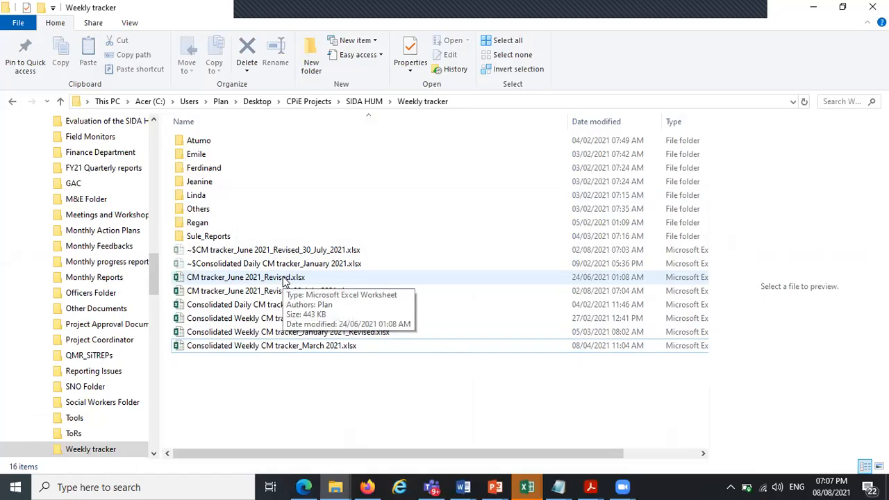
pyautogui.click(284, 278)
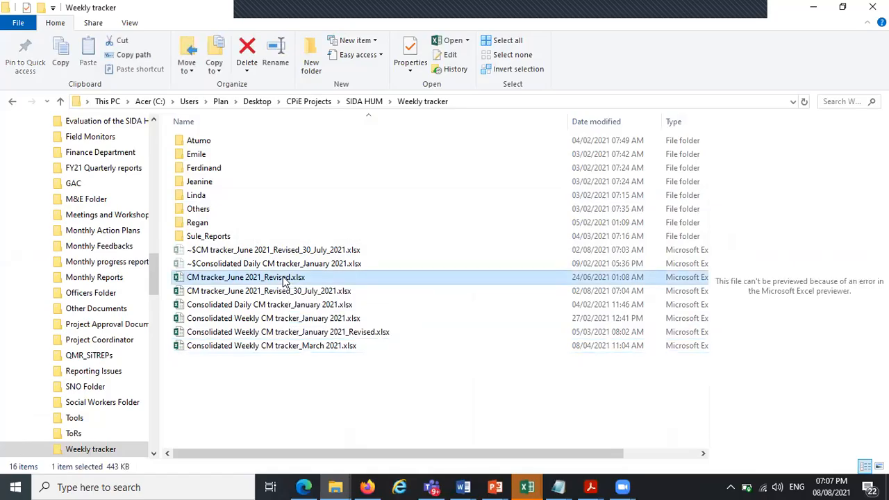
pyautogui.doubleClick(320, 277)
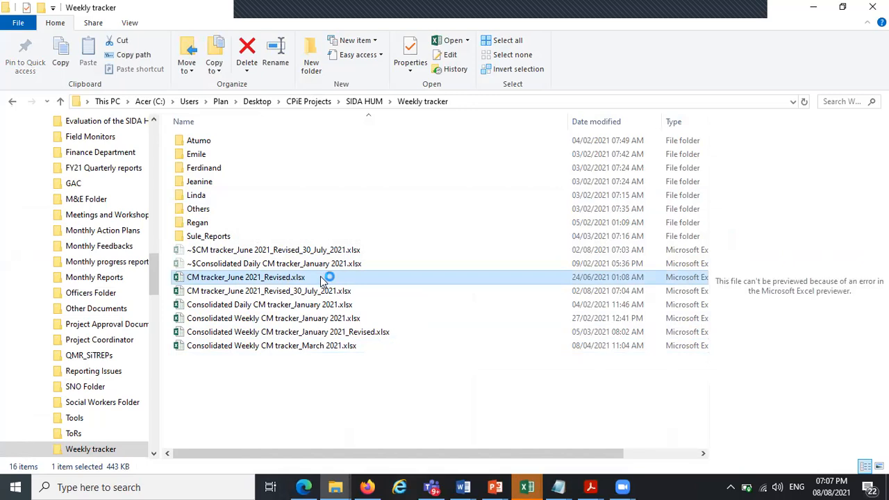
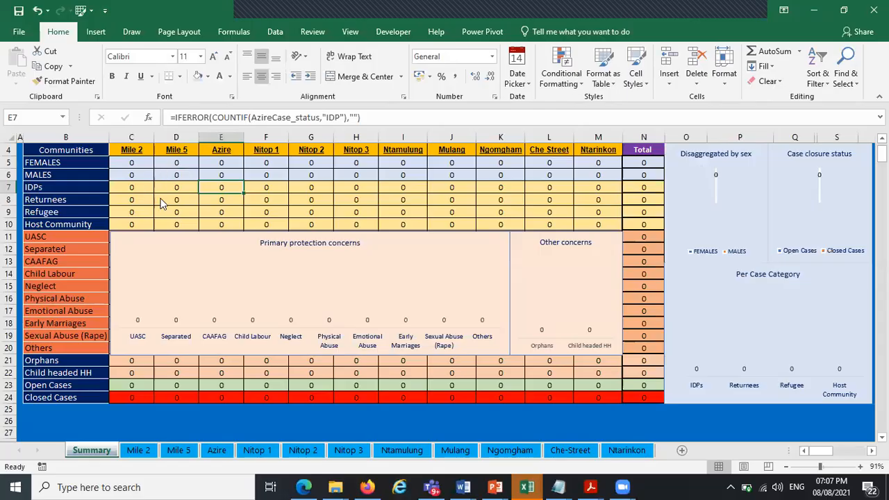
# Open the Mile 2 daily tracker sheet from the Summary sheet
pyautogui.click(210, 179)
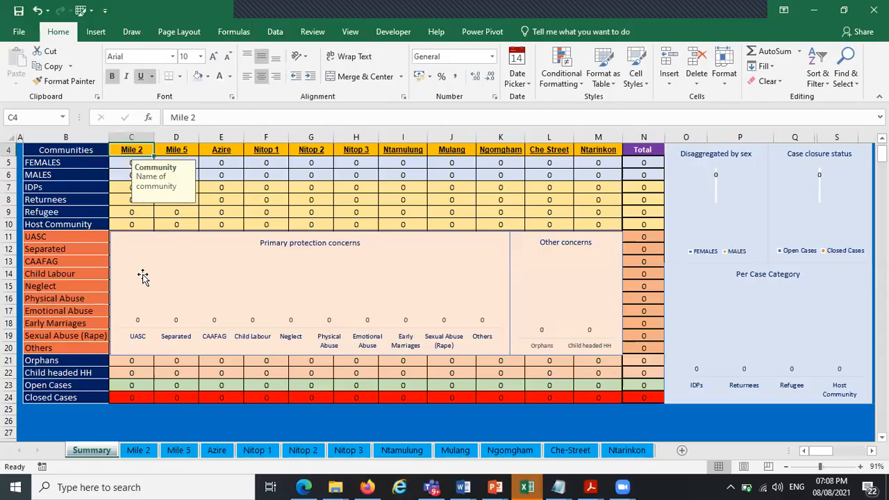
pyautogui.click(139, 451)
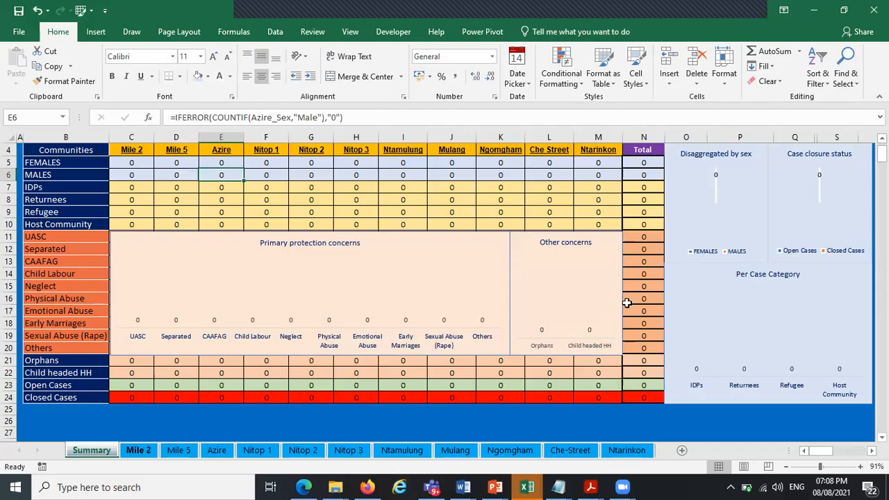
pyautogui.moveTo(881, 404); pyautogui.dragTo(879, 97)
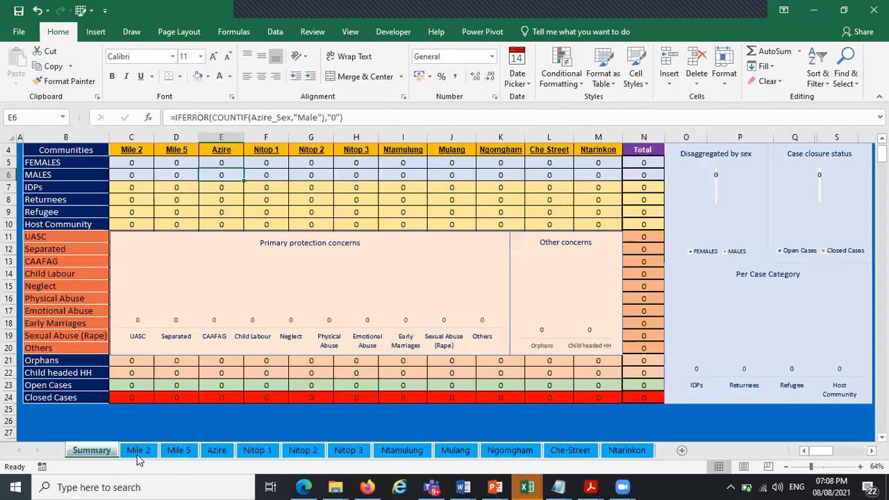
pyautogui.click(138, 453)
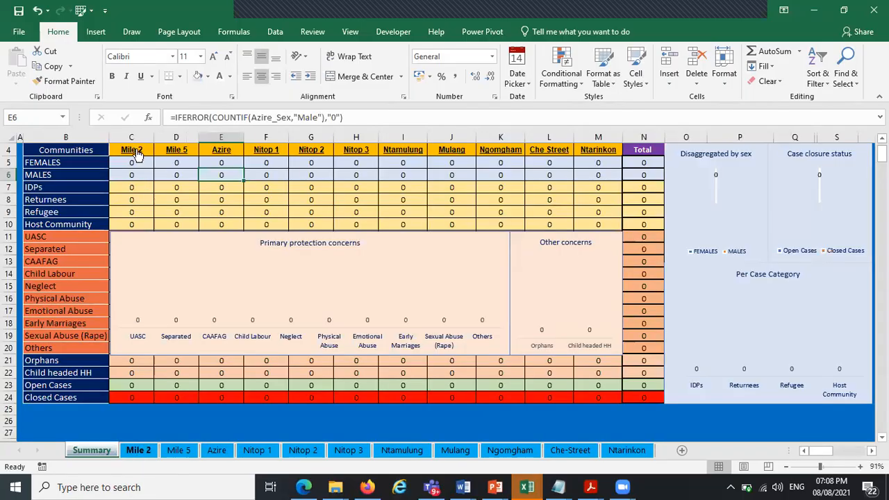
pyautogui.click(138, 451)
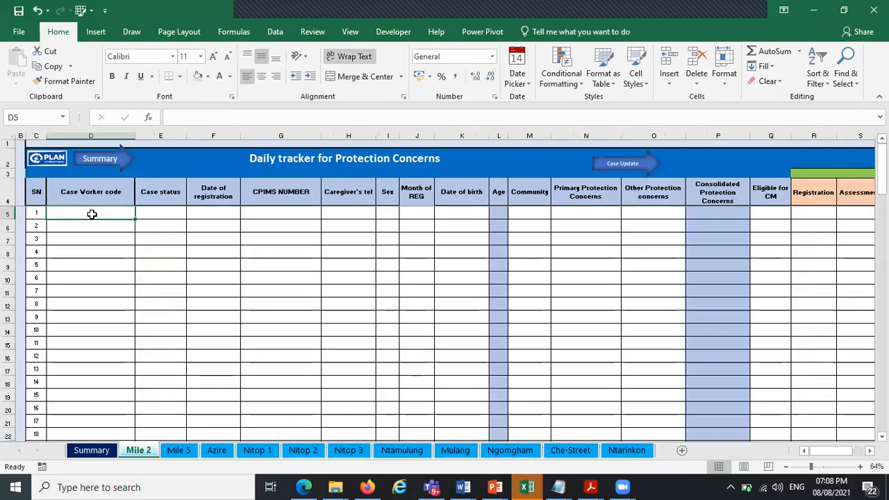
# Enter the case worker's name as the first record's case worker code and choose IDP as its case status
pyautogui.write('char')
pyautogui.press('BackSpace')
pyautogui.press('capslock')
pyautogui.write('CHARLES')
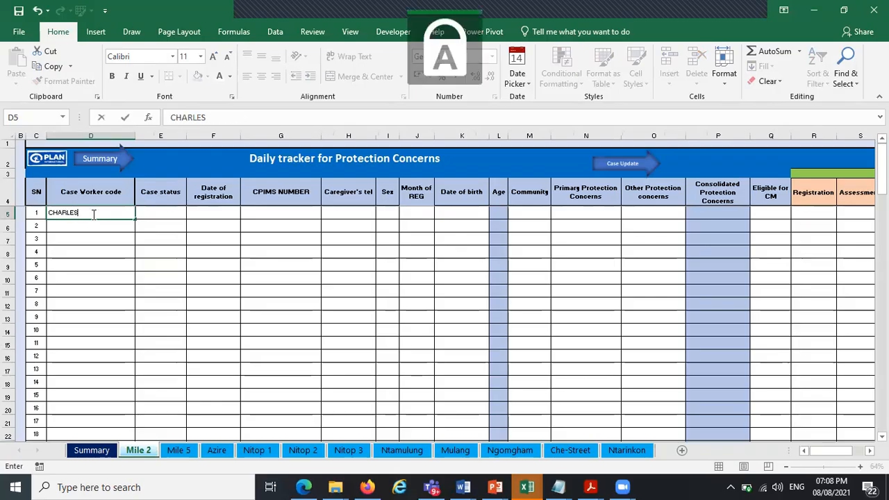
pyautogui.press('Tab')
pyautogui.click(193, 213)
pyautogui.click(187, 224)
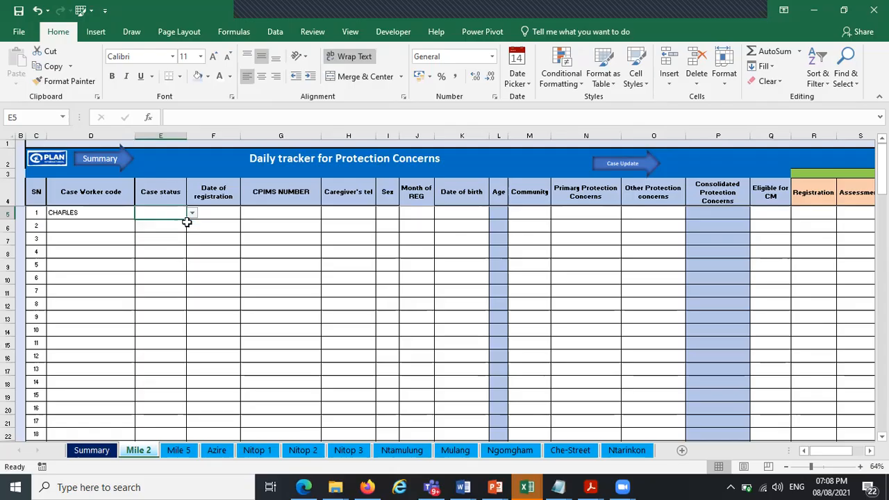
# Pick 08-Aug-2021 as the date of registration from the date picker
pyautogui.click(225, 212)
pyautogui.click(248, 213)
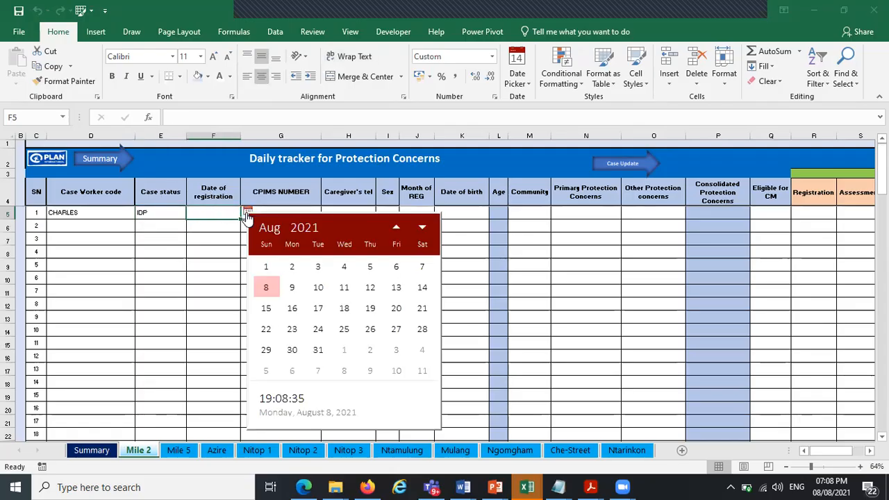
pyautogui.click(265, 287)
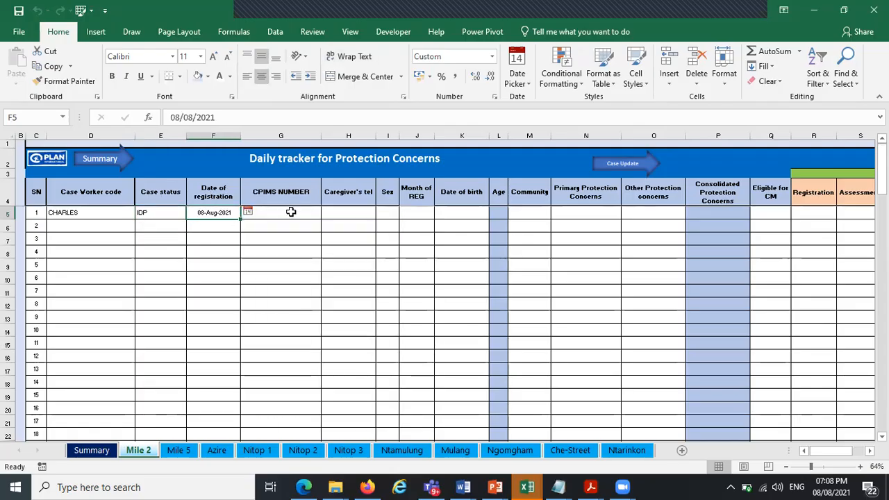
# Choose Male as the sex for the first record
pyautogui.click(291, 212)
pyautogui.click(363, 214)
pyautogui.click(388, 214)
pyautogui.click(405, 213)
pyautogui.click(392, 222)
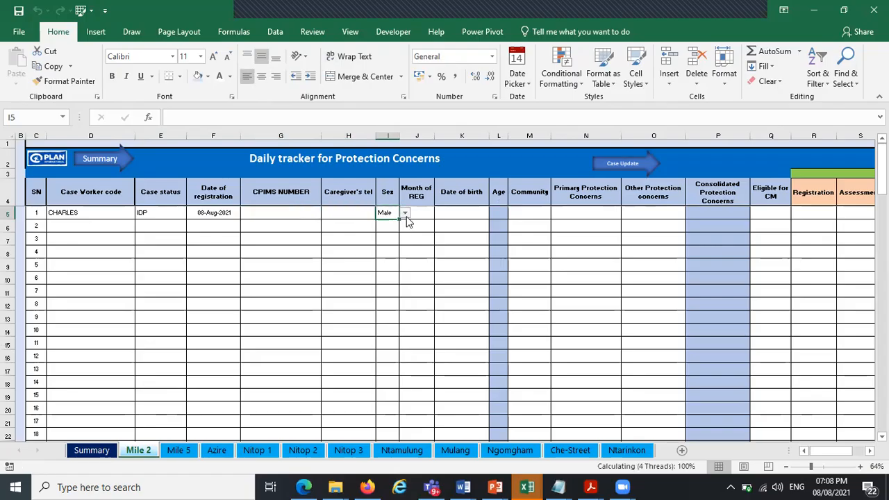
# Pick 24/08/2016 as the date of birth using the date picker's year view
pyautogui.click(417, 214)
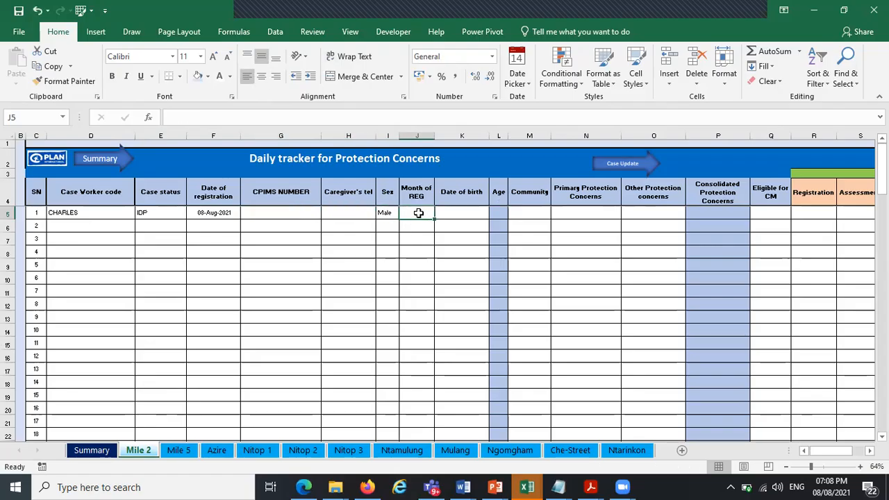
pyautogui.click(452, 214)
pyautogui.click(495, 211)
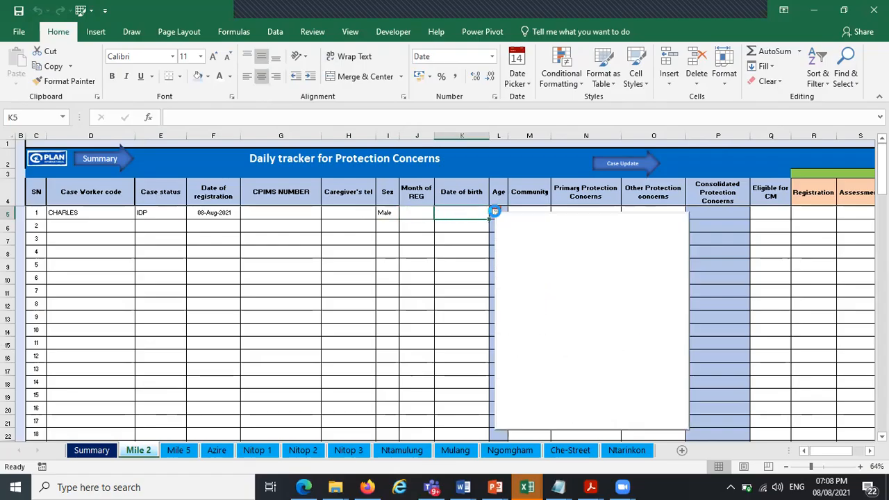
pyautogui.click(552, 227)
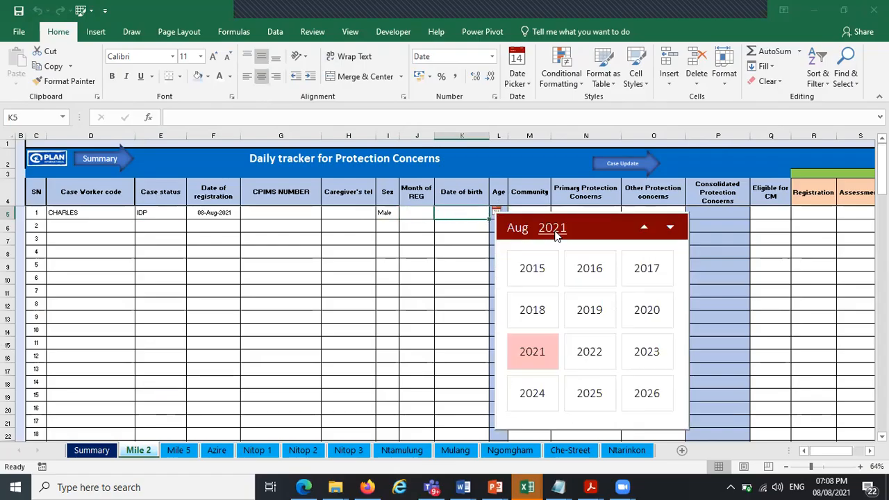
pyautogui.click(592, 270)
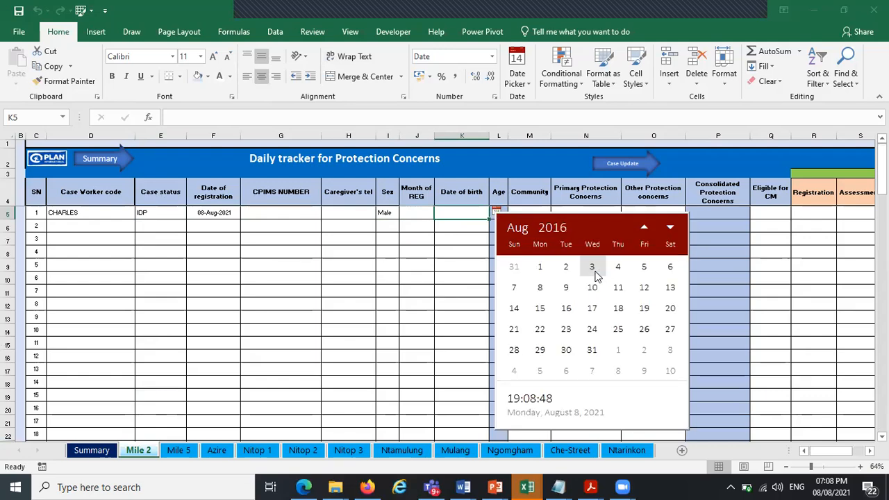
pyautogui.click(595, 330)
pyautogui.press('Right')
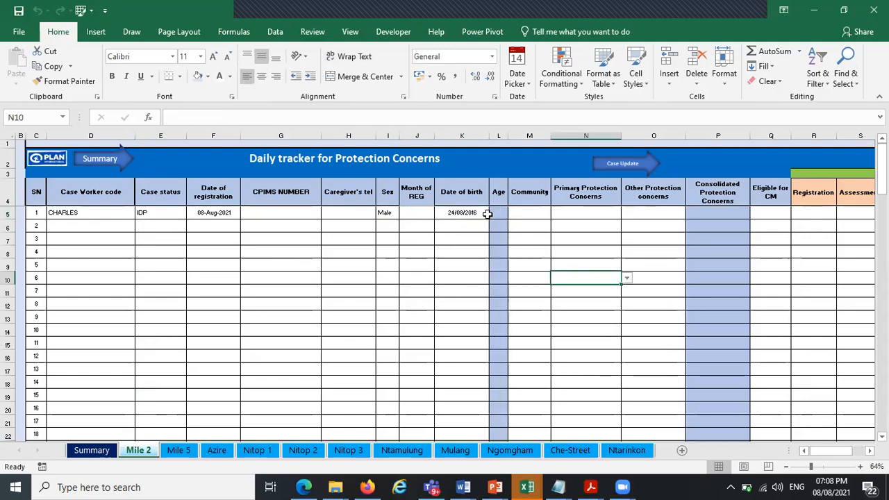
# Enter the age formula =INT(YEARFRAC(K5,TODAY())) in the Age cell and accept the suggested correction
pyautogui.write('=')
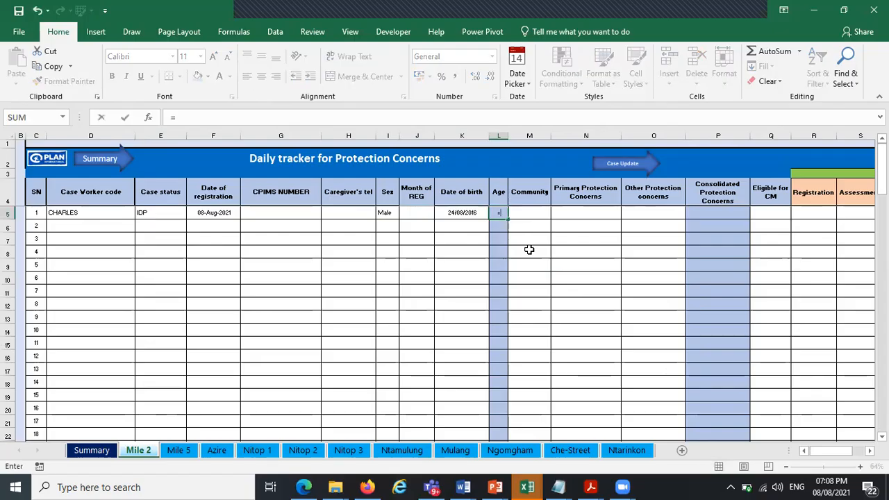
pyautogui.write('IN')
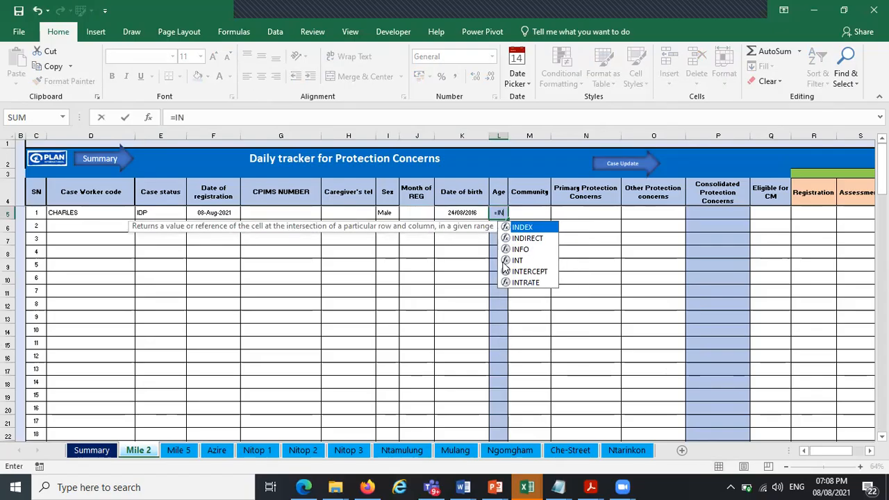
pyautogui.doubleClick(518, 261)
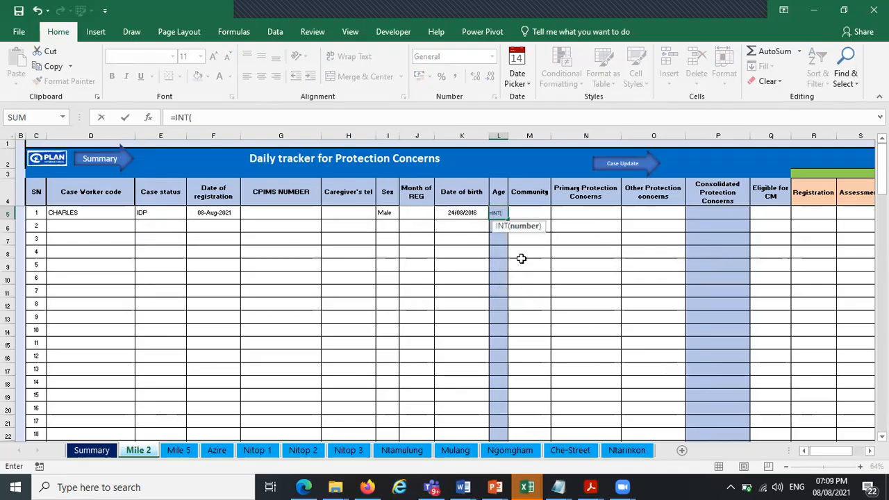
pyautogui.write('YE')
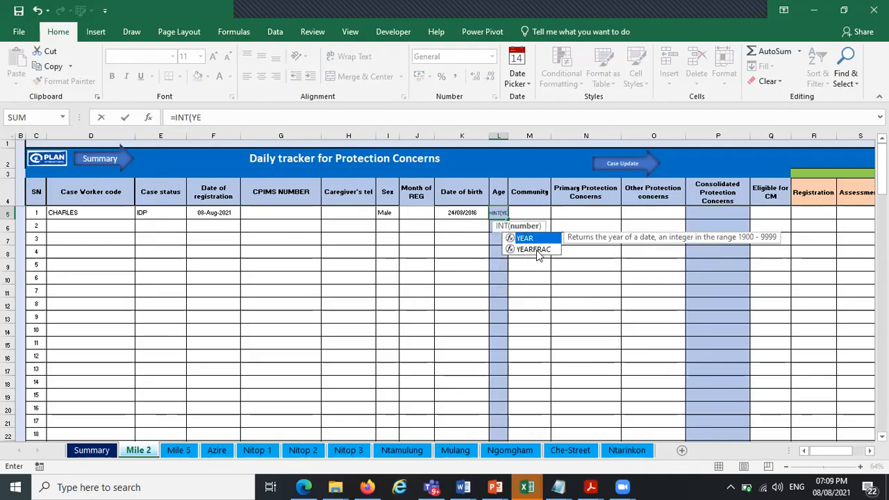
pyautogui.doubleClick(533, 249)
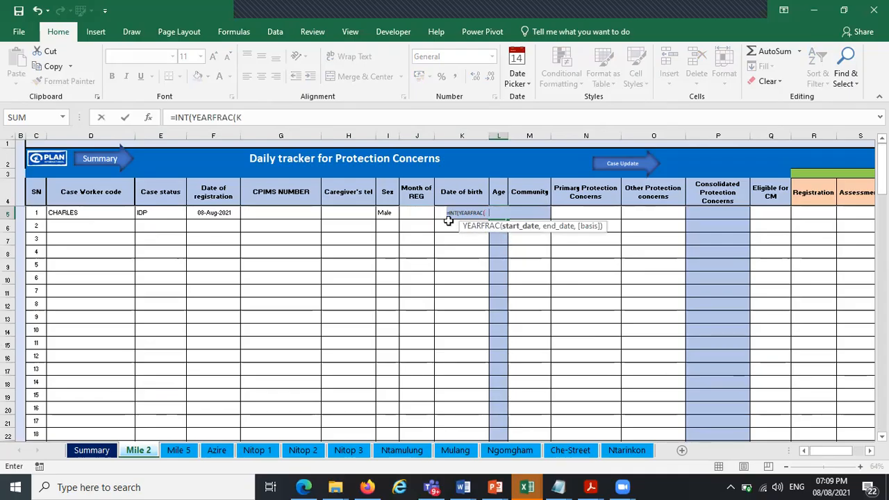
pyautogui.click(448, 219)
pyautogui.write(',')
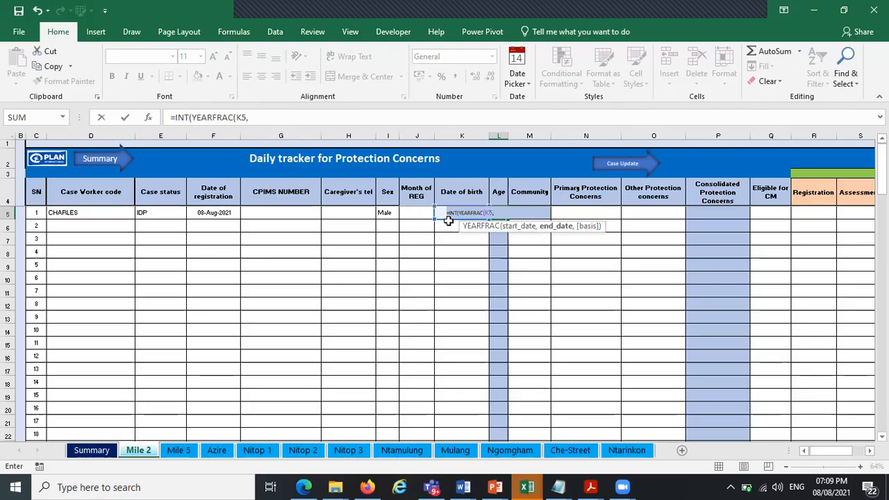
pyautogui.write('TOF')
pyautogui.press('BackSpace')
pyautogui.write('D')
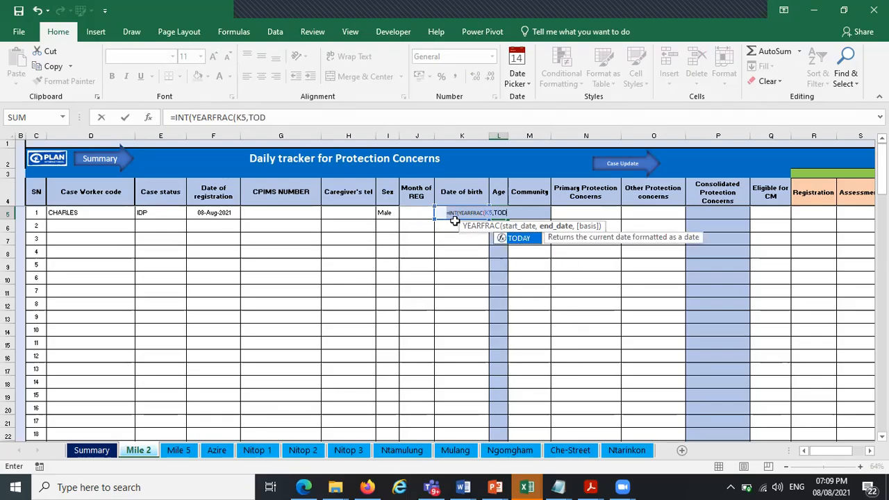
pyautogui.doubleClick(517, 239)
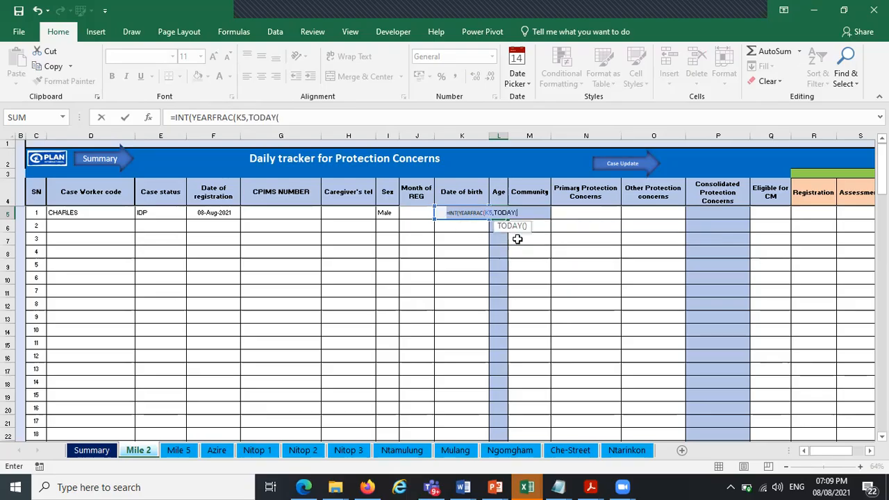
pyautogui.write('))')
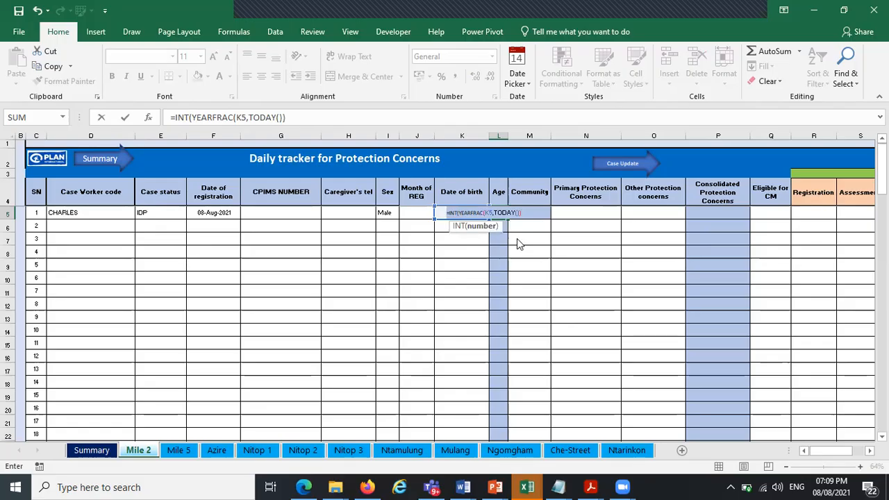
pyautogui.press('Return')
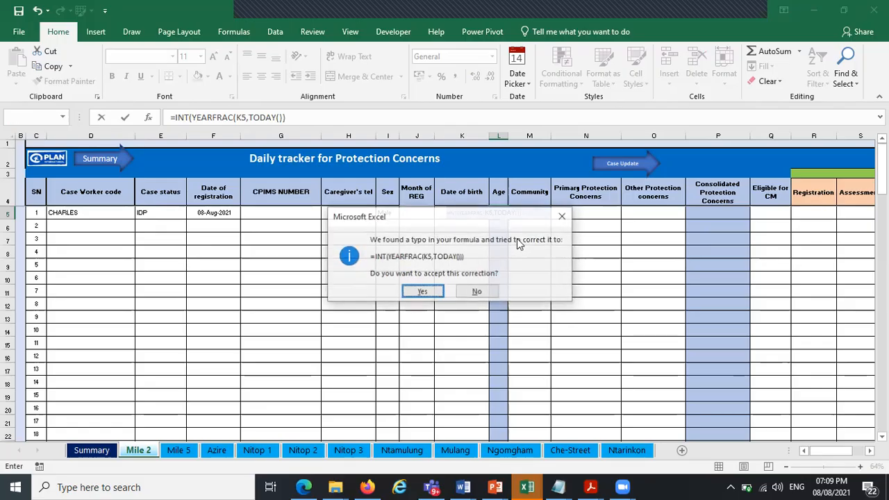
pyautogui.press('Return')
pyautogui.press('Escape')
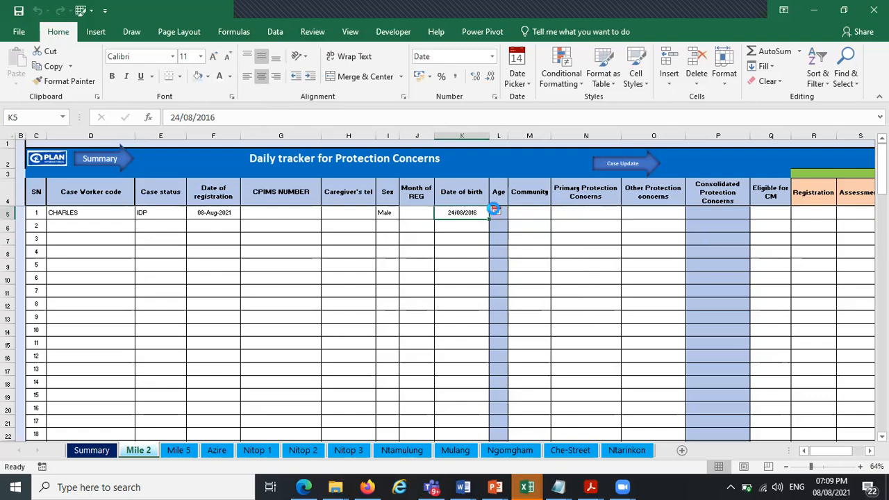
# Change the date of birth to 18/08/2010 with the date picker
pyautogui.click(496, 211)
pyautogui.click(541, 225)
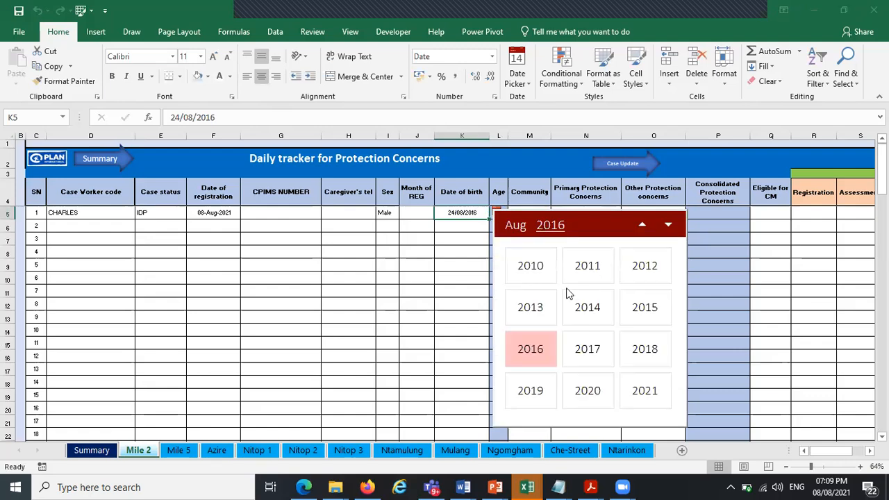
pyautogui.click(540, 272)
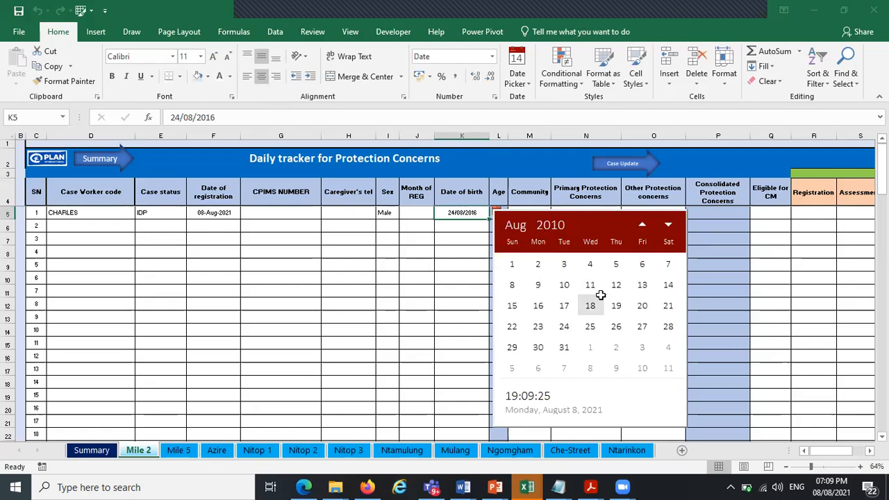
pyautogui.click(601, 297)
pyautogui.click(600, 294)
pyautogui.click(529, 213)
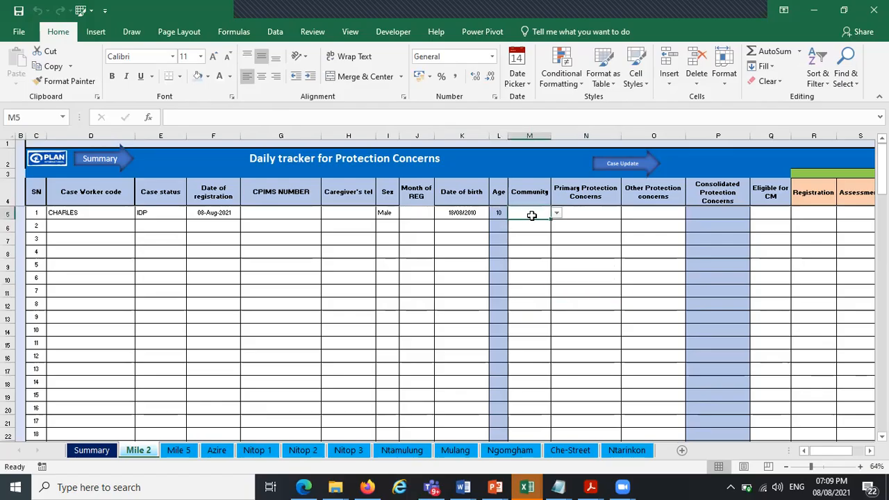
# Choose Mile 2 as the community for the first record
pyautogui.click(557, 212)
pyautogui.click(547, 222)
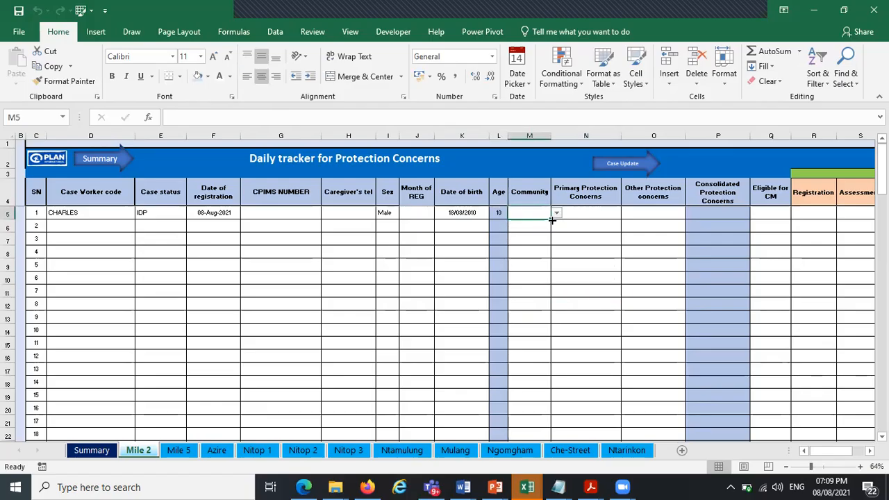
pyautogui.click(557, 212)
pyautogui.click(546, 222)
pyautogui.click(580, 214)
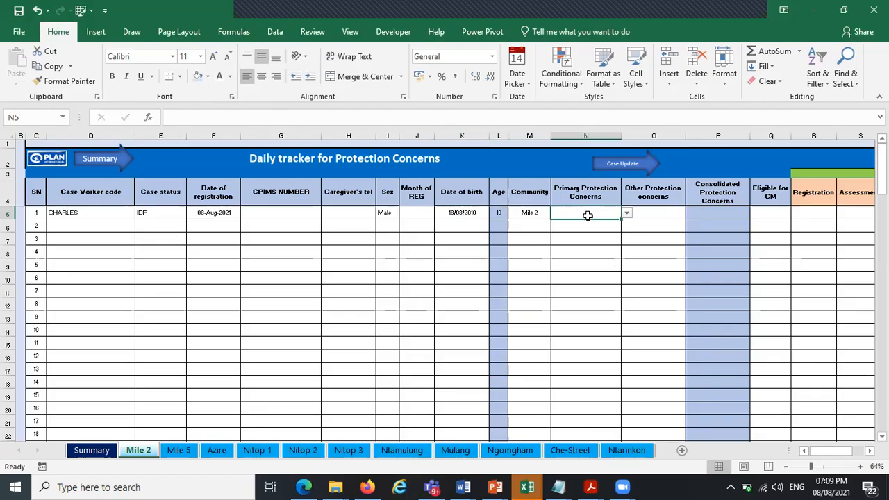
# Choose Child Labour as the primary protection concern
pyautogui.click(627, 213)
pyautogui.click(611, 228)
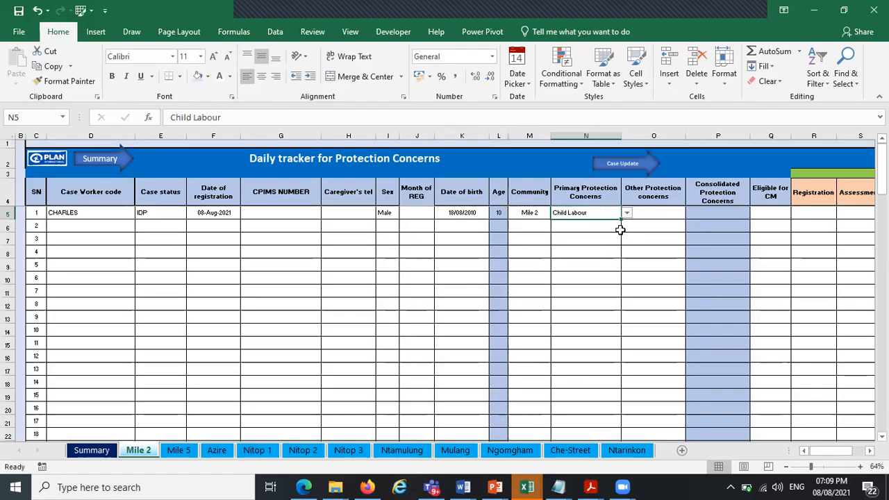
pyautogui.click(652, 214)
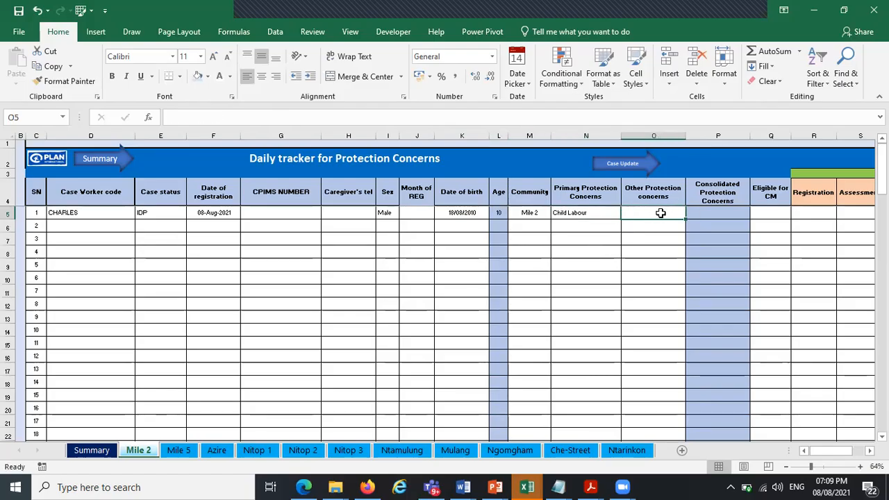
# Change the primary protection concern of the first record to Sexual Abuse (Rape)
pyautogui.click(589, 213)
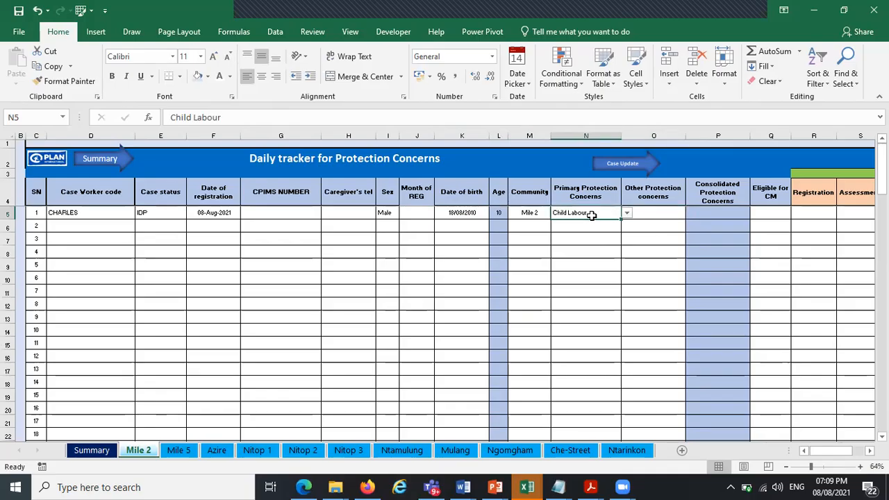
pyautogui.click(626, 215)
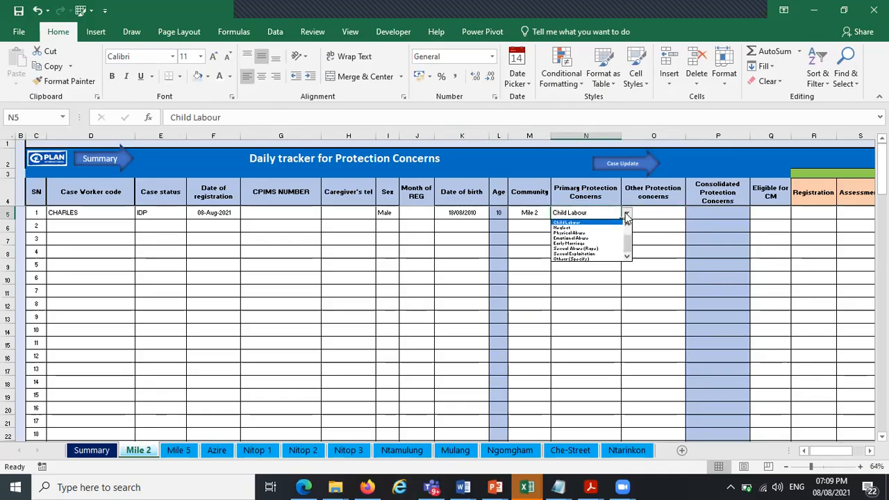
pyautogui.click(591, 254)
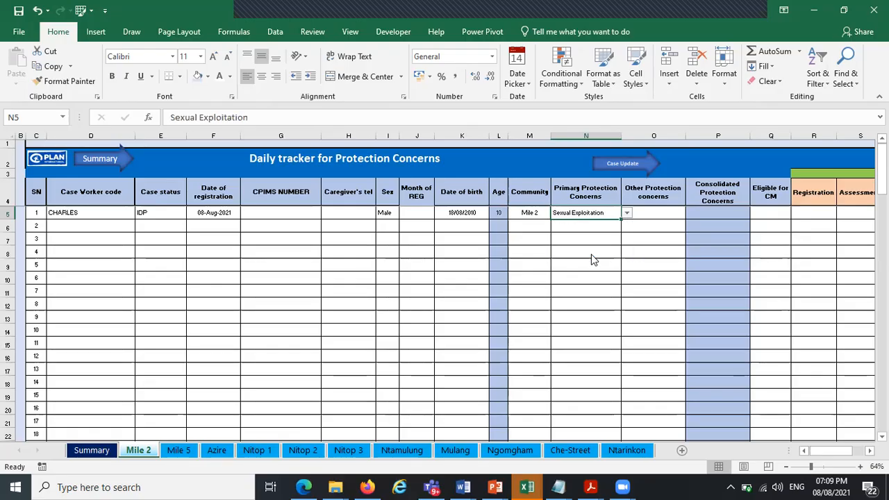
pyautogui.click(626, 214)
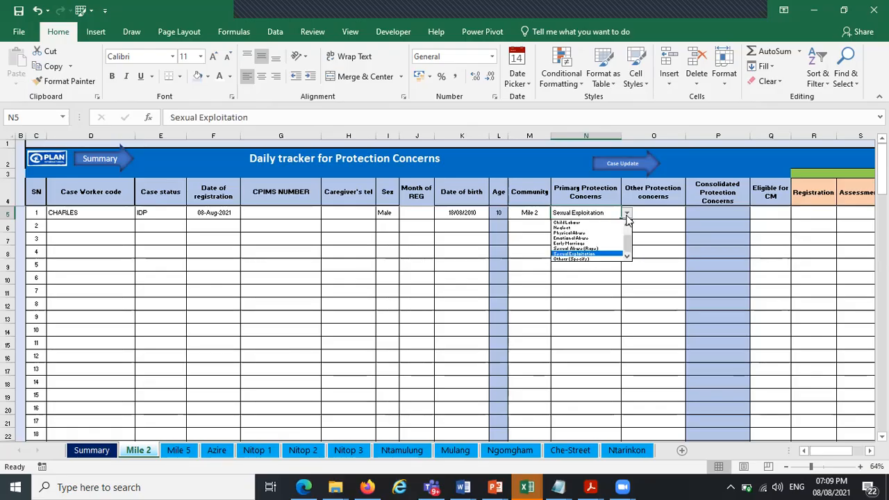
pyautogui.click(608, 248)
# Enter CAAFAG as the other protection concern for the first record
pyautogui.click(653, 210)
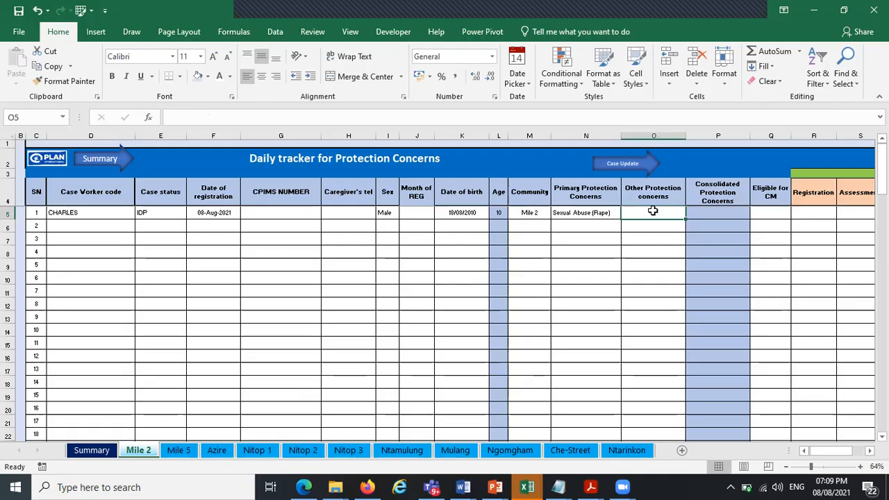
pyautogui.write('C')
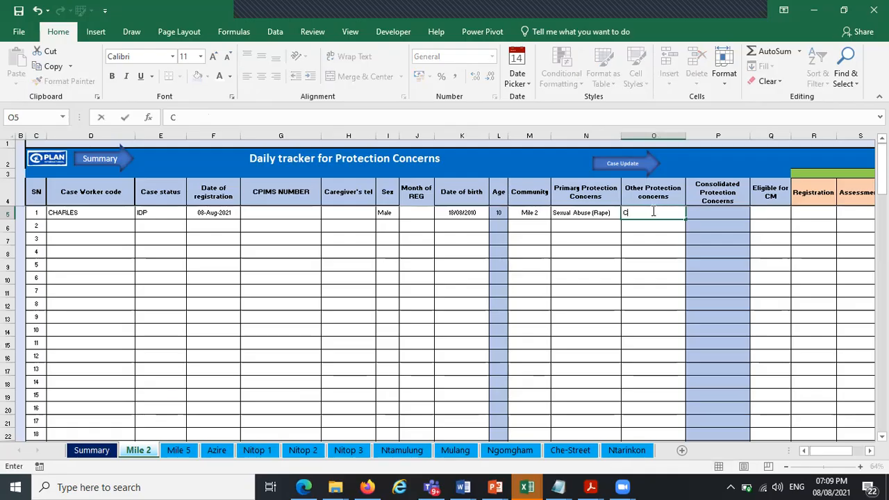
pyautogui.press('capslock')
pyautogui.write('a')
pyautogui.press('capslock')
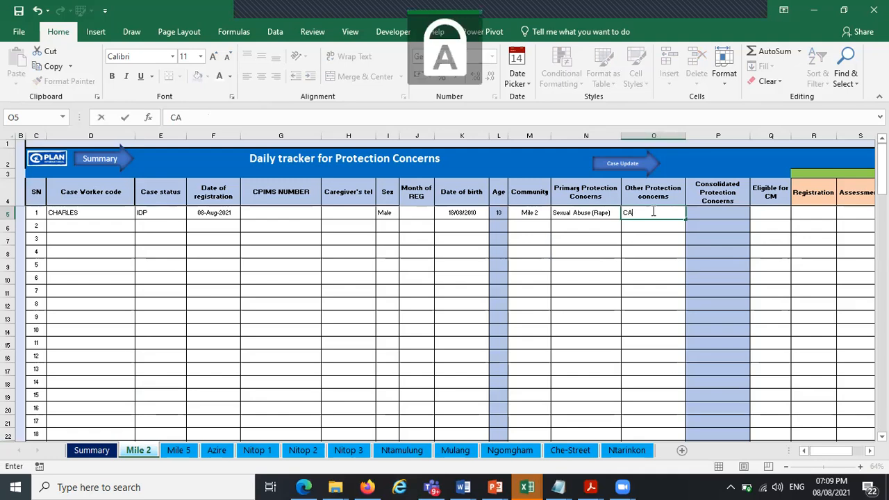
pyautogui.write('AFAG')
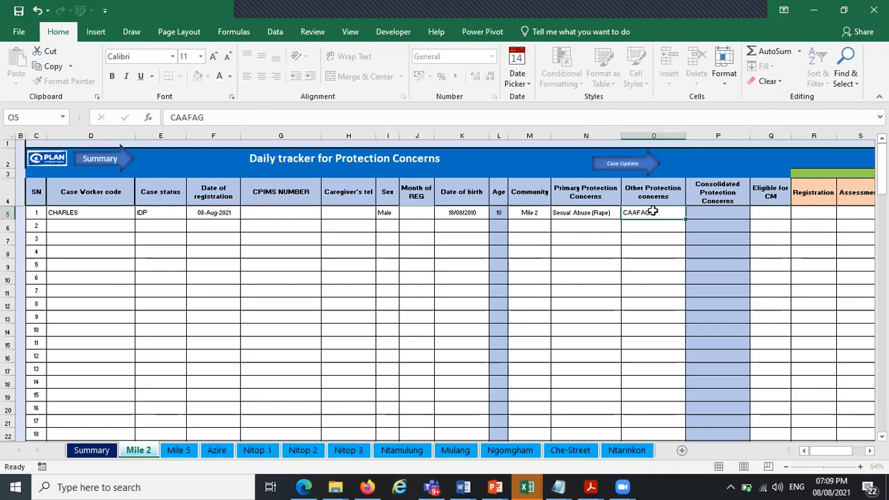
pyautogui.press('Return')
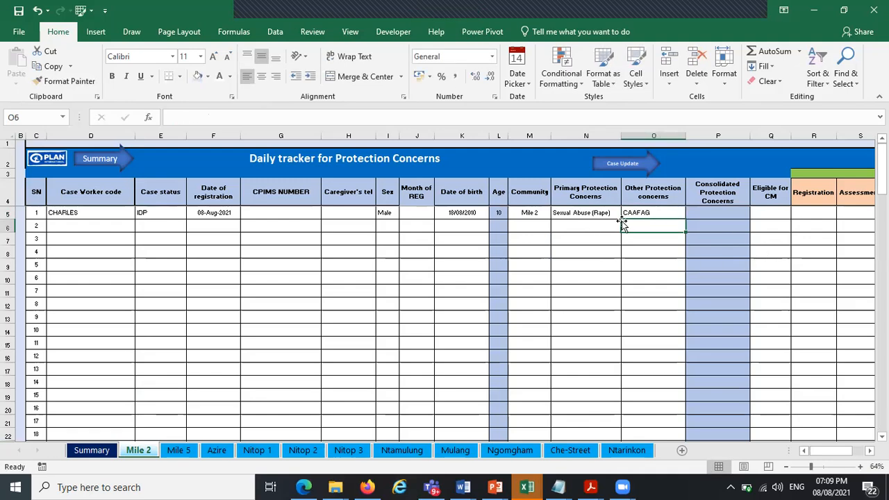
# Combine both concerns in the Consolidated Protection Concerns cell with =TEXTJOIN(", ",TRUE,N5,O5)
pyautogui.click(718, 213)
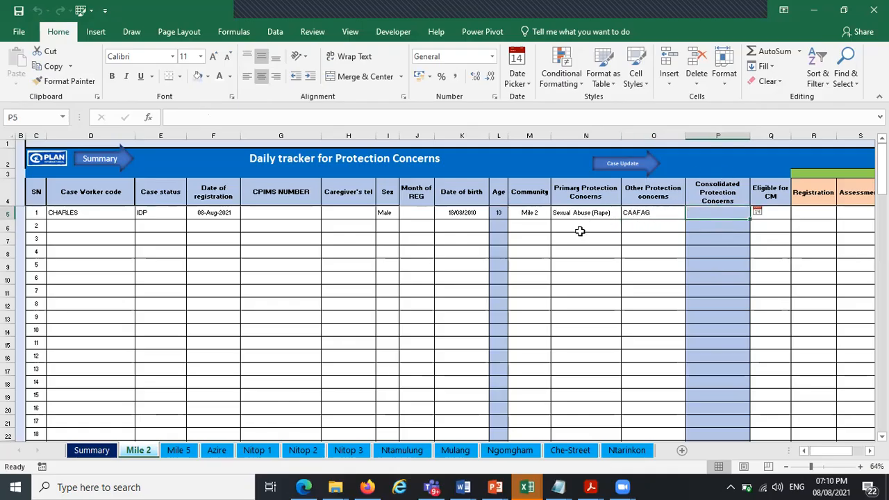
pyautogui.write('=T')
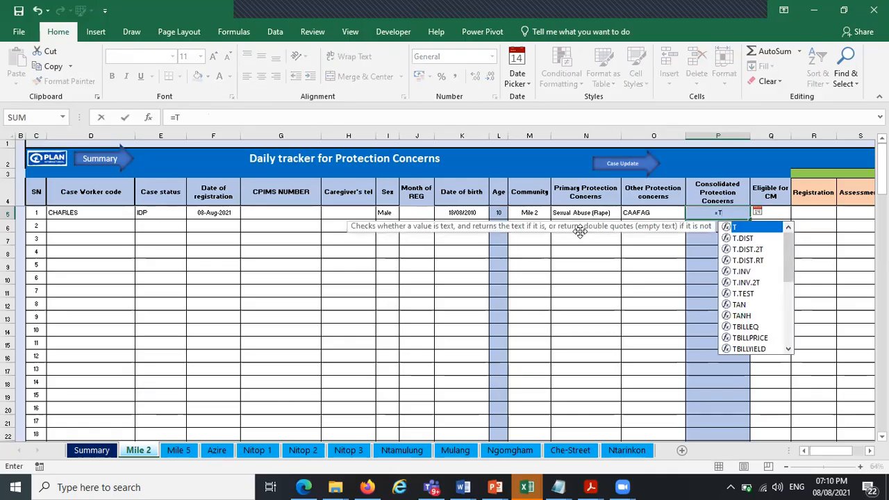
pyautogui.write('EX')
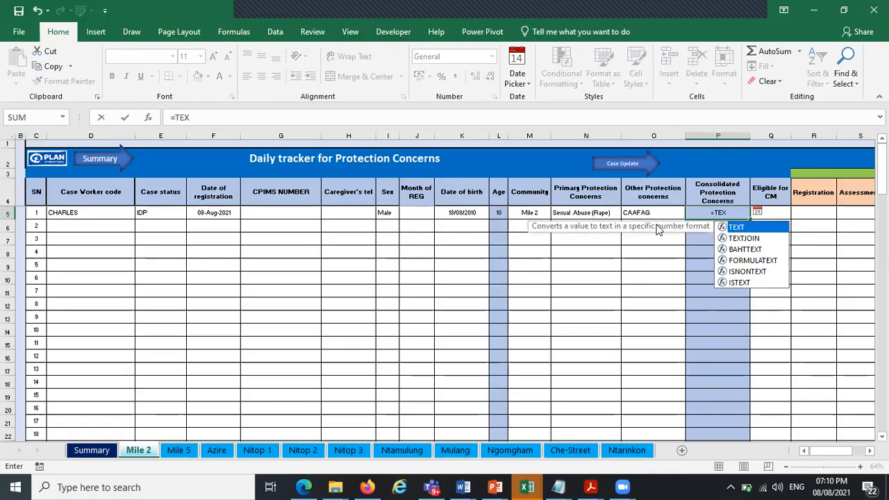
pyautogui.doubleClick(746, 239)
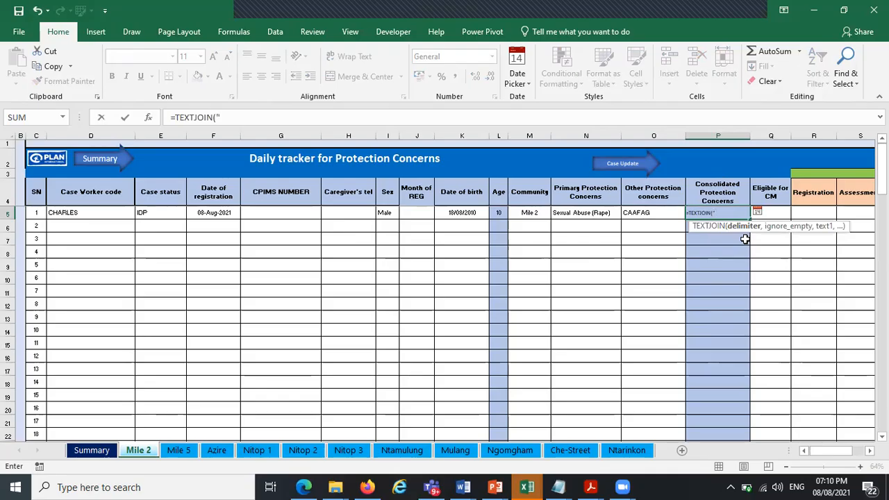
pyautogui.write('", ",')
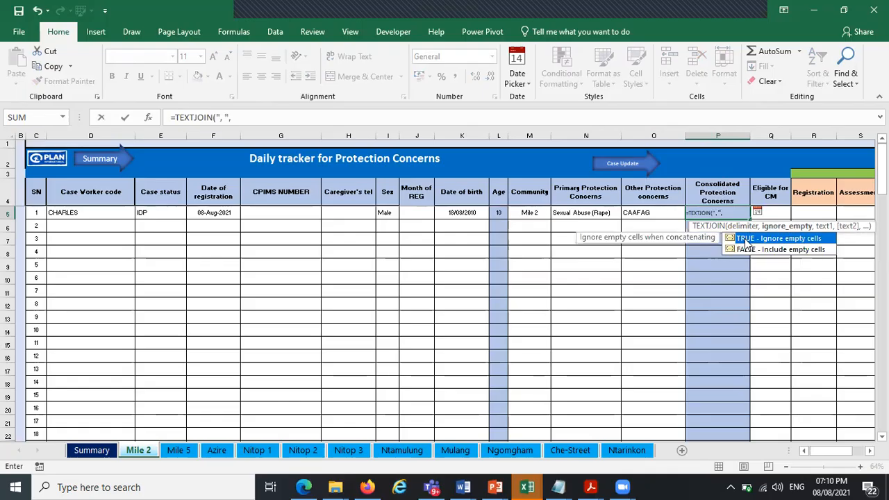
pyautogui.doubleClick(747, 239)
pyautogui.write(',')
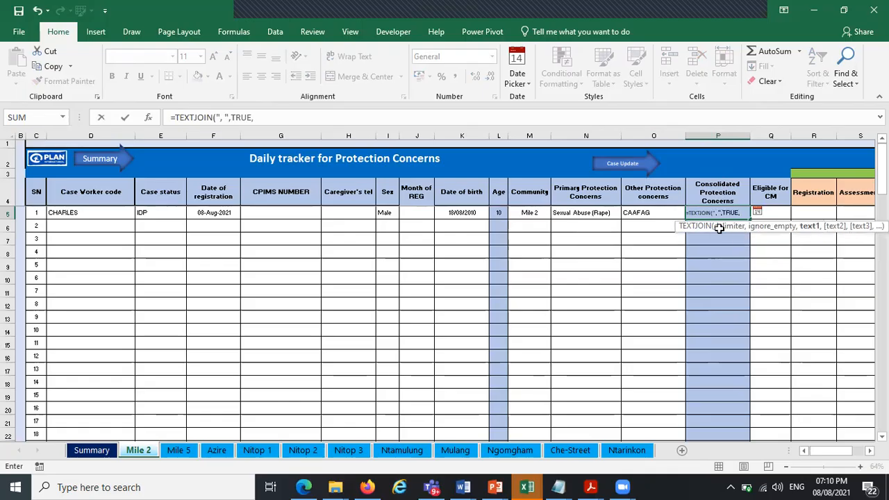
pyautogui.click(598, 213)
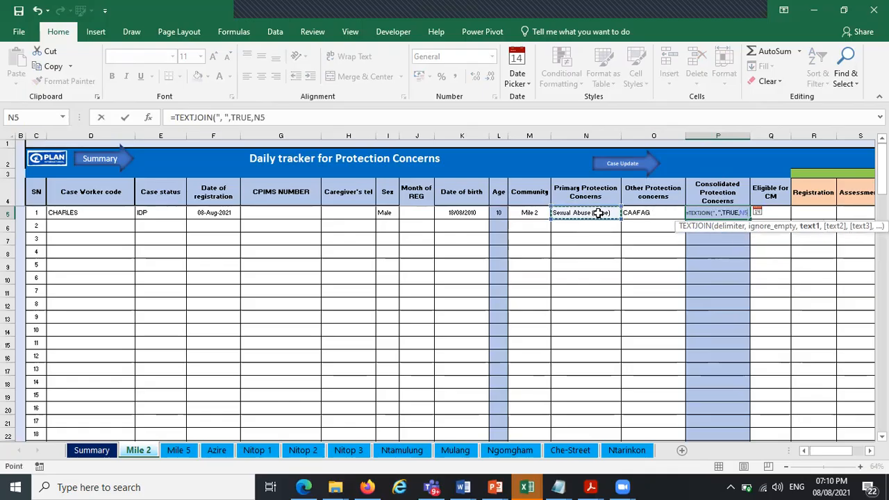
pyautogui.write(',')
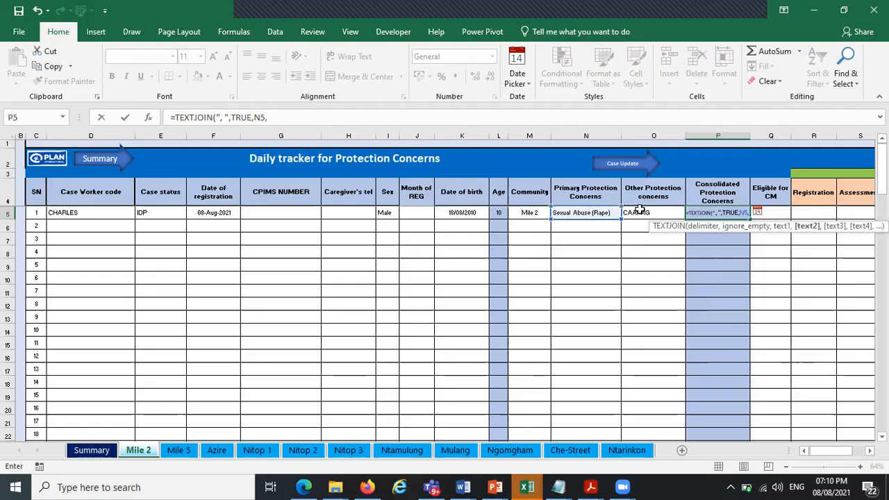
pyautogui.click(639, 212)
pyautogui.write(')')
pyautogui.press('Return')
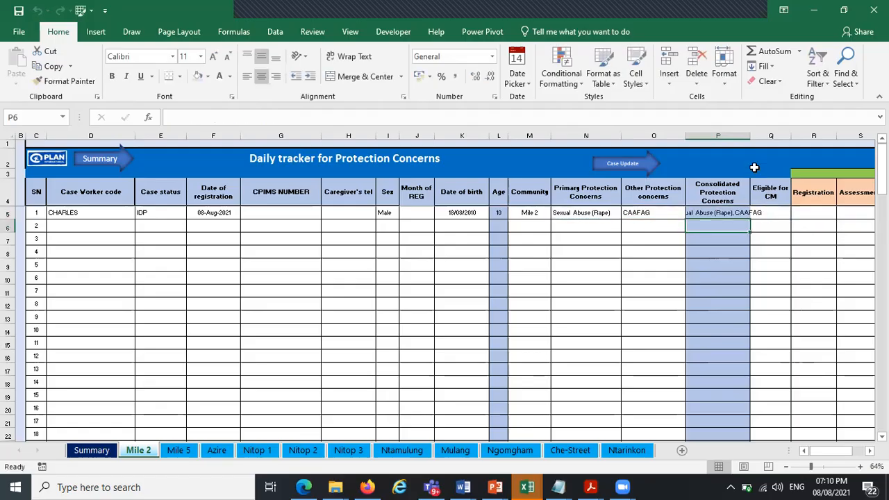
# Widen the Consolidated Protection Concerns column to fit the joined text
pyautogui.moveTo(751, 134); pyautogui.dragTo(775, 133)
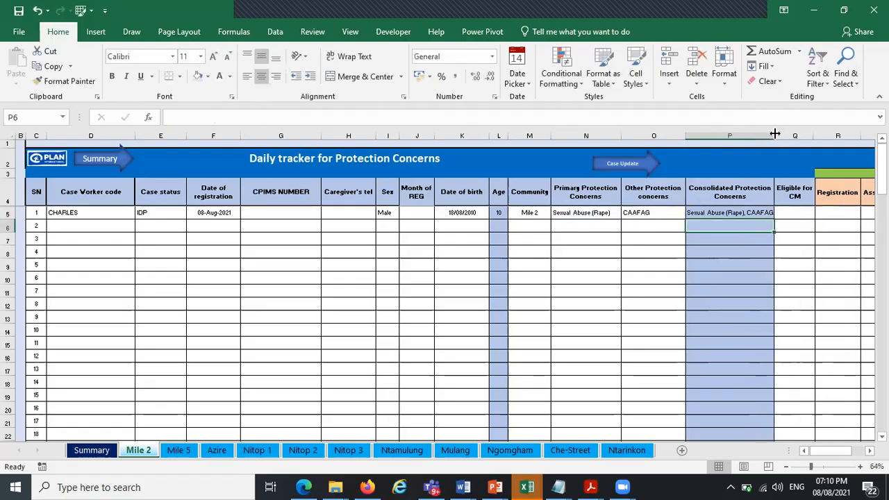
pyautogui.click(802, 215)
pyautogui.click(820, 214)
pyautogui.click(832, 452)
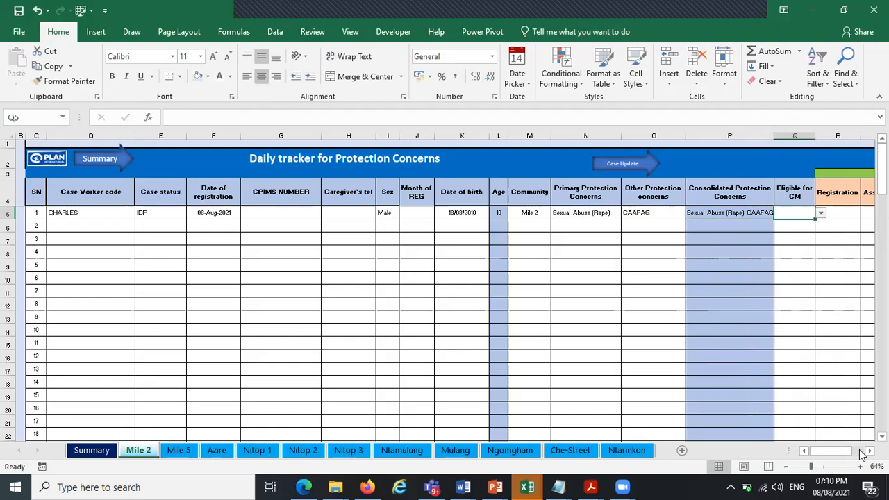
pyautogui.click(861, 453)
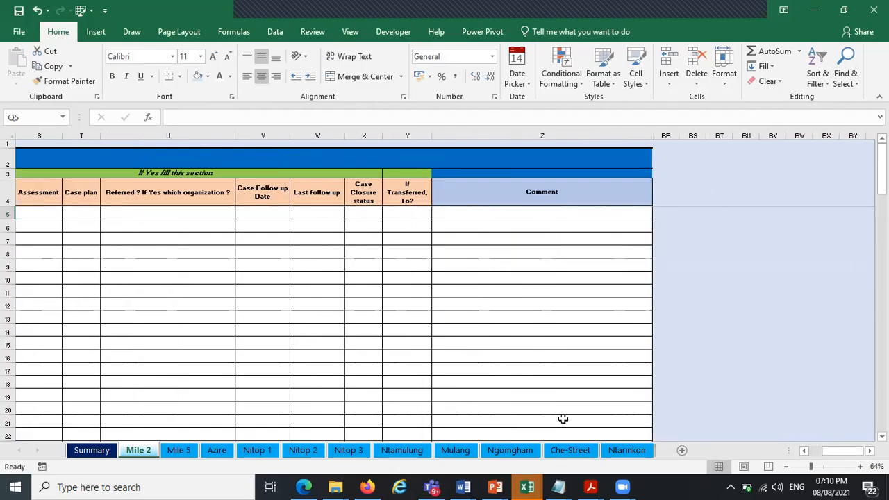
pyautogui.click(807, 450)
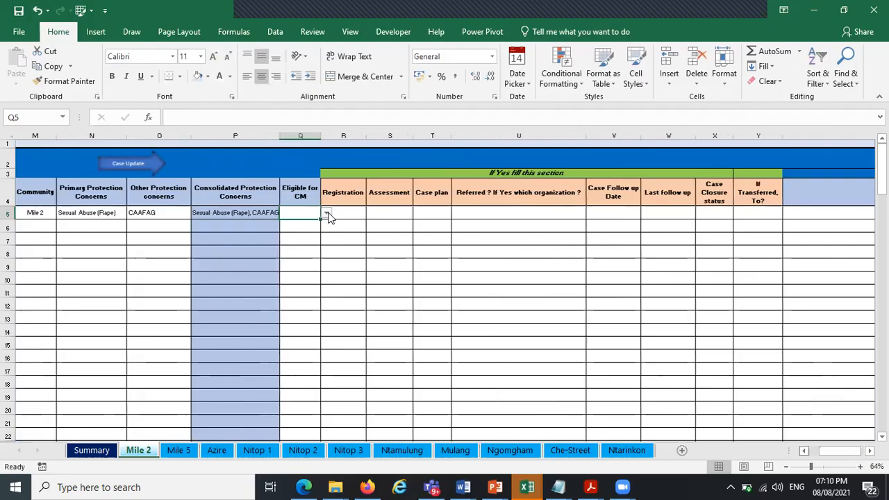
# Set Eligible for CM to No for the first record
pyautogui.click(327, 215)
pyautogui.click(318, 221)
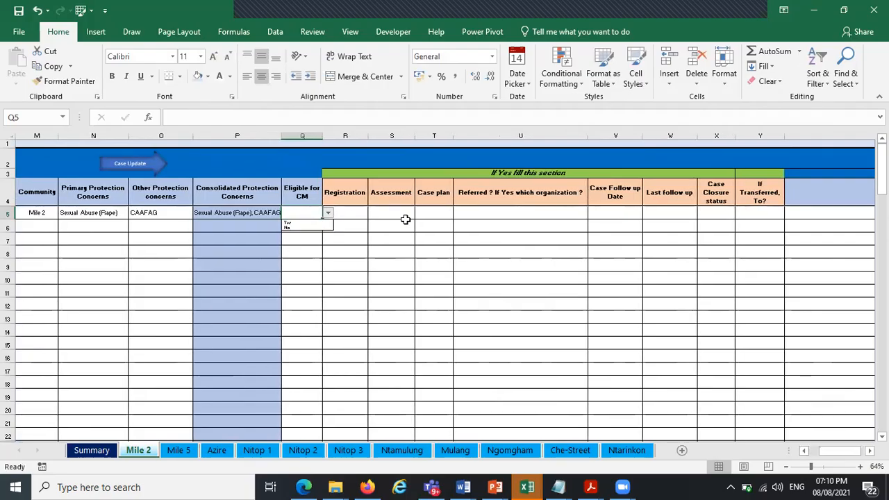
pyautogui.click(328, 214)
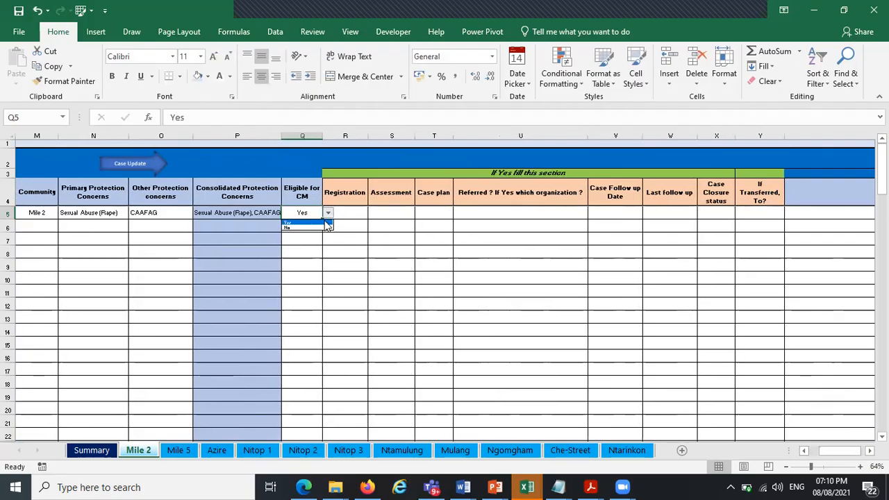
pyautogui.click(321, 224)
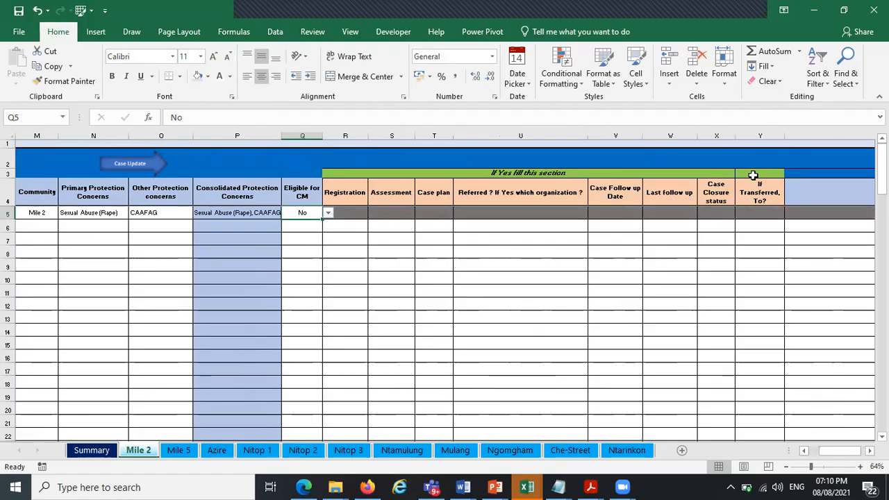
# Move across the first record's case update cells to inspect how they behave
pyautogui.click(349, 214)
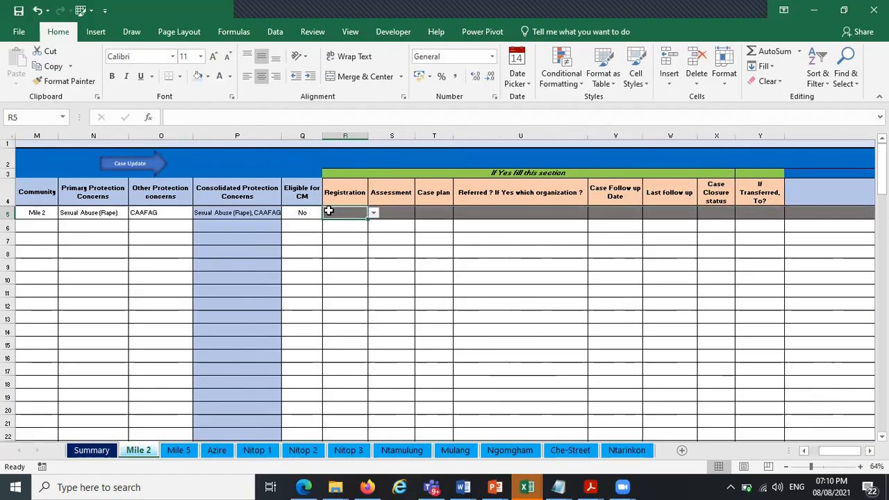
pyautogui.click(311, 211)
pyautogui.click(349, 211)
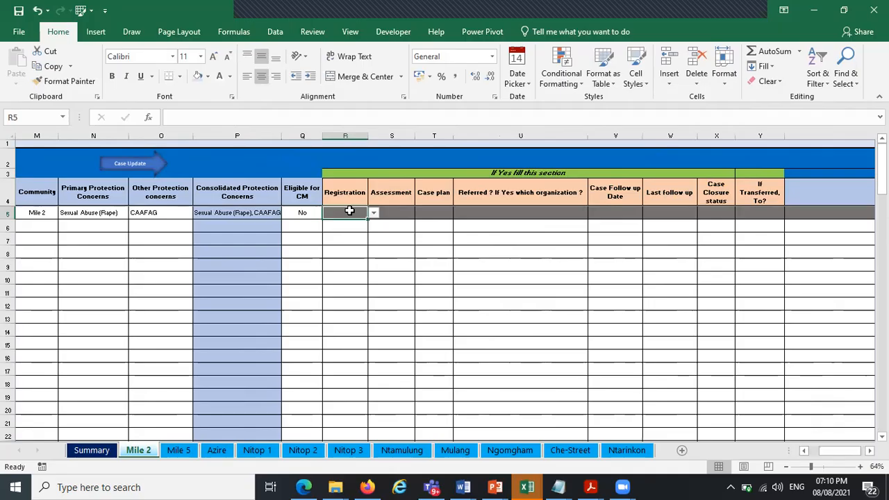
pyautogui.press('Right')
pyautogui.press('Right')
pyautogui.press('Right')
pyautogui.press('Right')
pyautogui.press('Right')
pyautogui.press('Right')
pyautogui.press('Right')
pyautogui.press('Right')
pyautogui.press('Right')
pyautogui.press('Right')
pyautogui.press('Right')
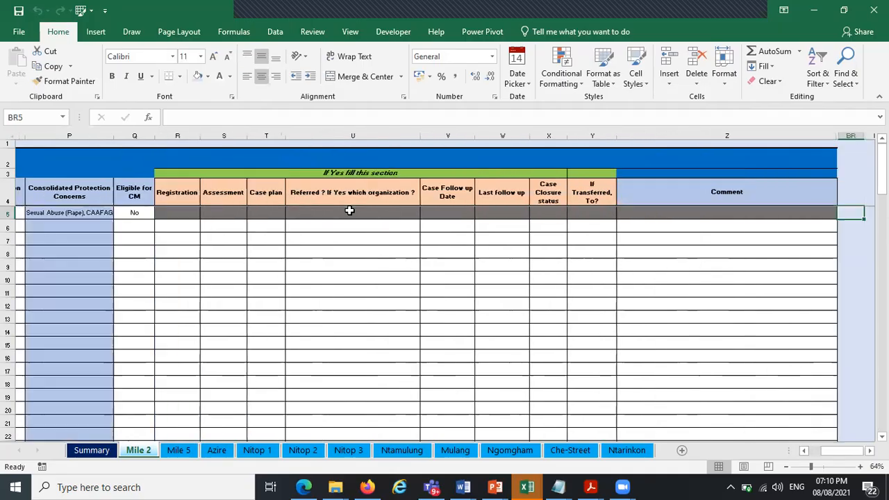
pyautogui.hotkey('ctrl', 'Left')
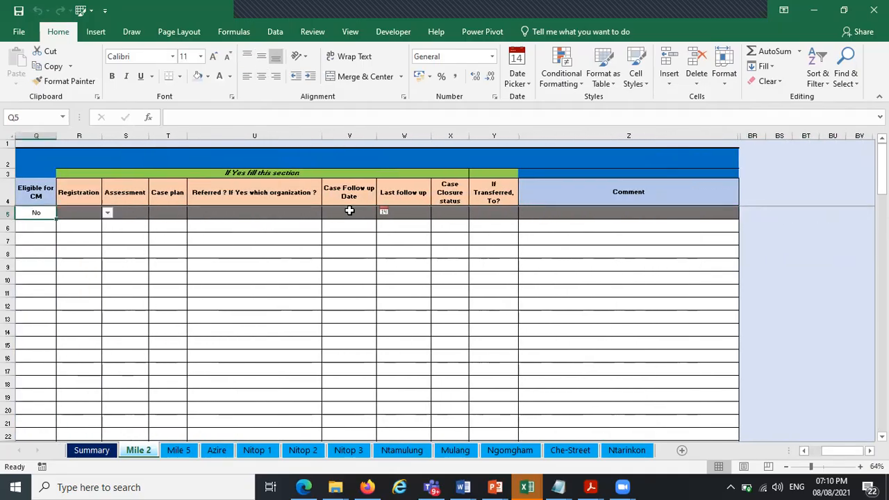
pyautogui.press('Left')
pyautogui.press('Left')
pyautogui.press('Left')
pyautogui.press('Left')
pyautogui.press('Left')
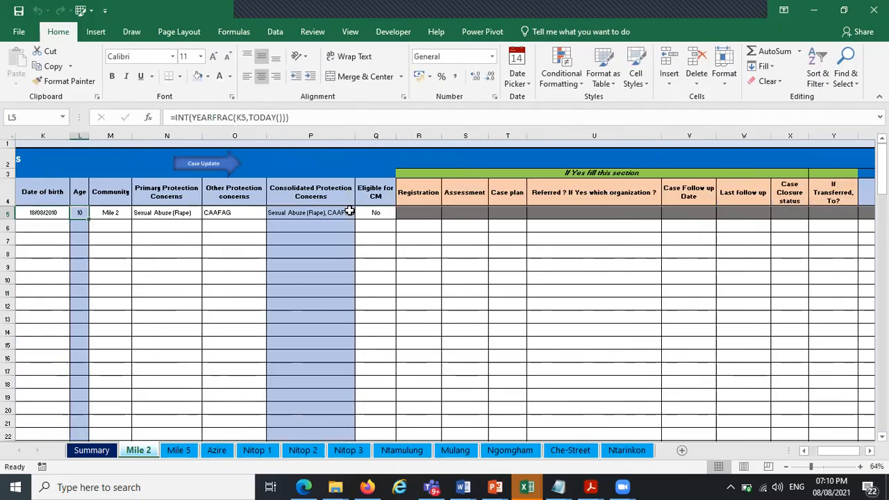
# Set the case closure status to Closed, then switch it back to Open
pyautogui.click(746, 212)
pyautogui.click(789, 204)
pyautogui.click(790, 213)
pyautogui.click(814, 212)
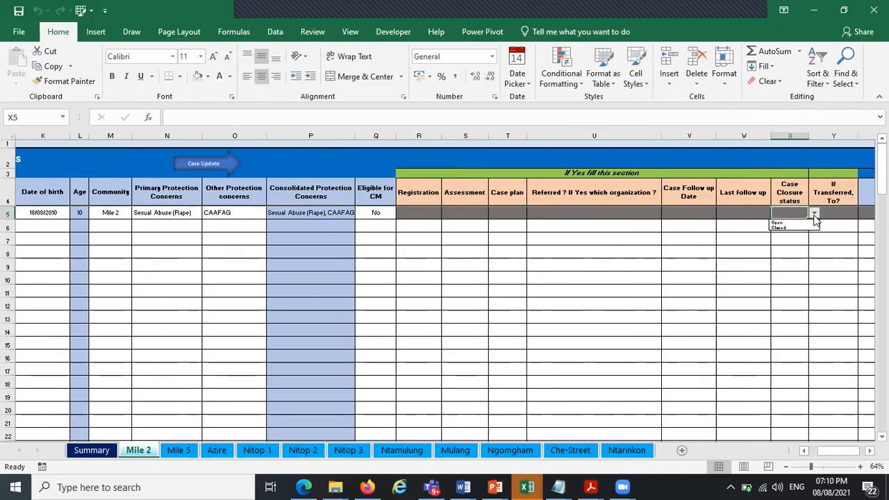
pyautogui.click(805, 228)
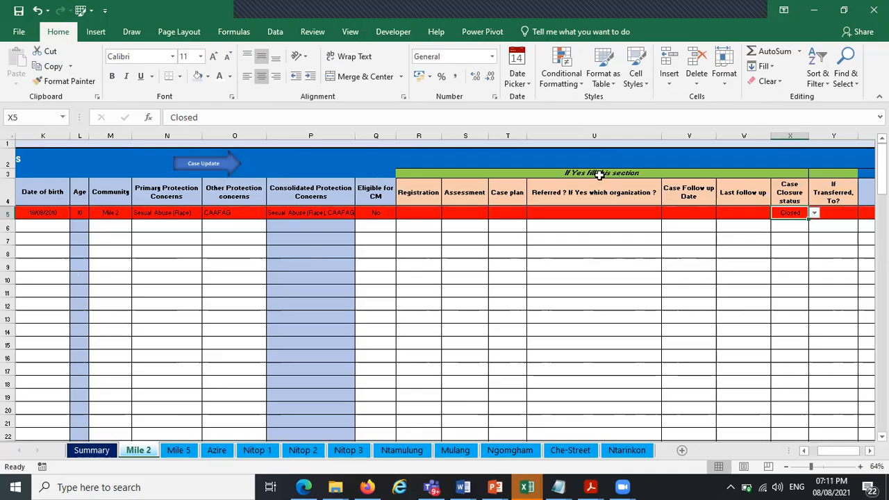
pyautogui.click(813, 213)
pyautogui.click(802, 220)
# Change Eligible for CM to Yes for the first record
pyautogui.click(368, 213)
pyautogui.click(402, 213)
pyautogui.click(398, 223)
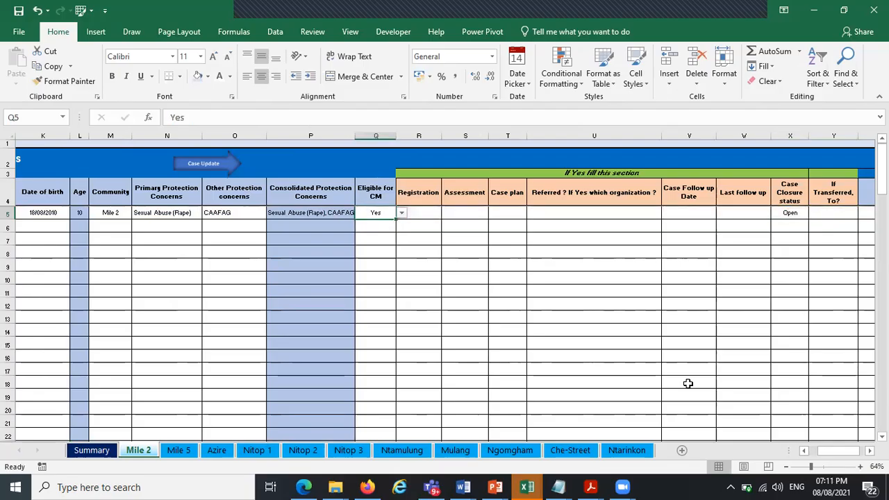
pyautogui.moveTo(837, 443); pyautogui.dragTo(764, 440)
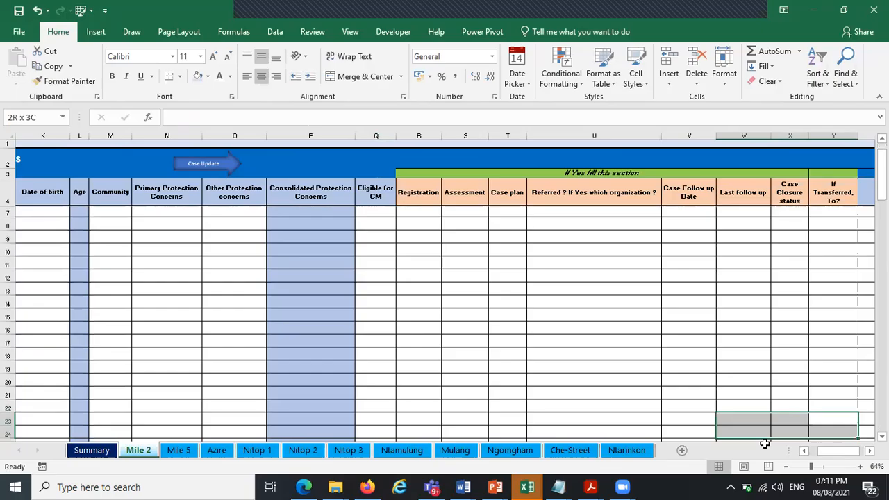
pyautogui.scroll(1, 825, 448)
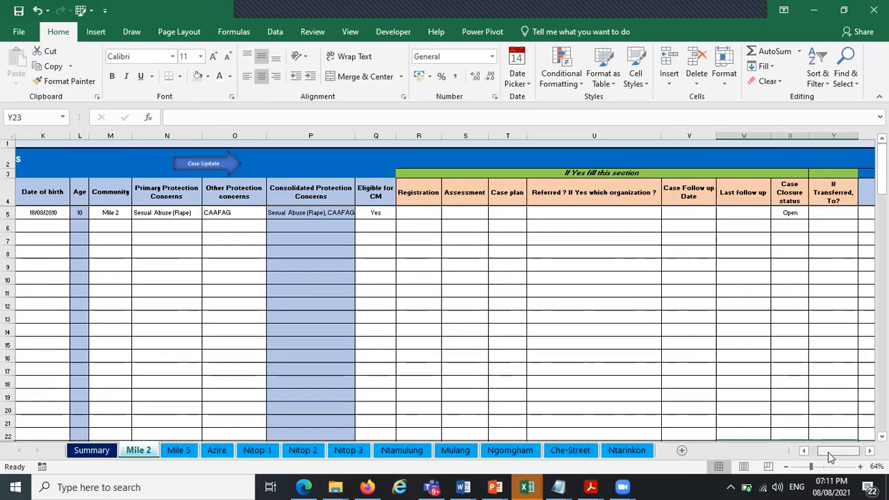
# Review the Summary dashboard counts and return to the Mile 2 tracker sheet
pyautogui.click(804, 450)
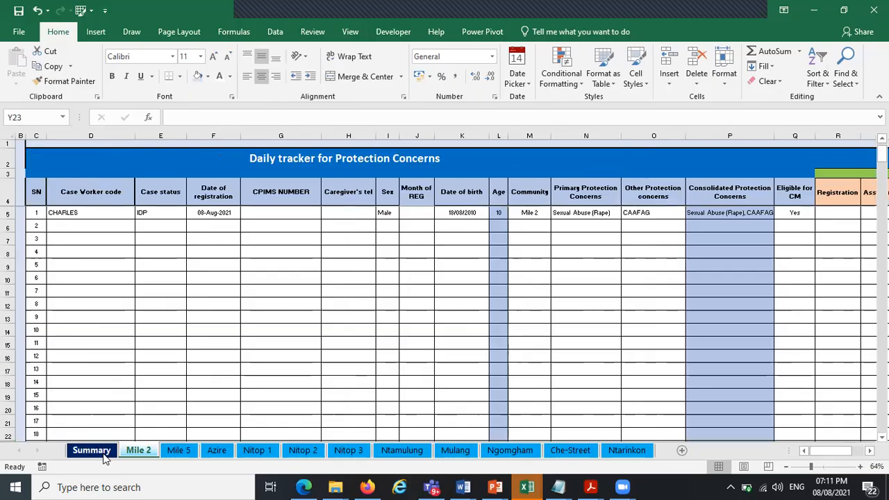
pyautogui.click(97, 452)
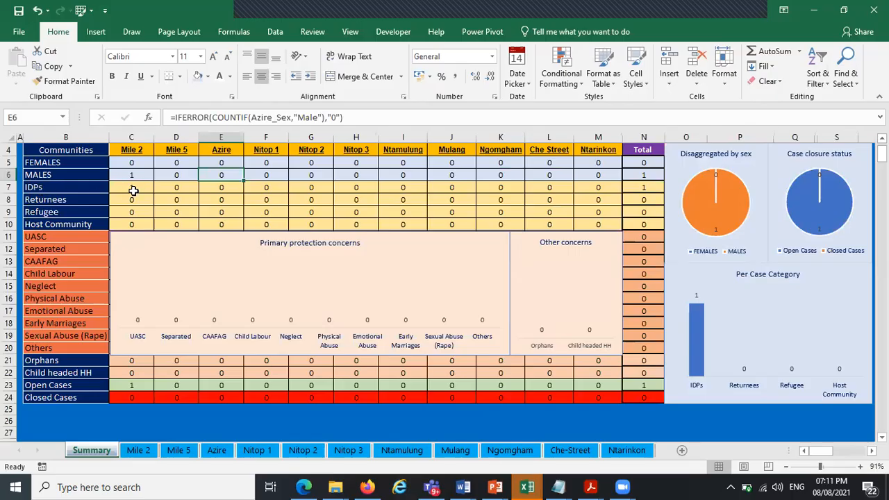
pyautogui.click(146, 449)
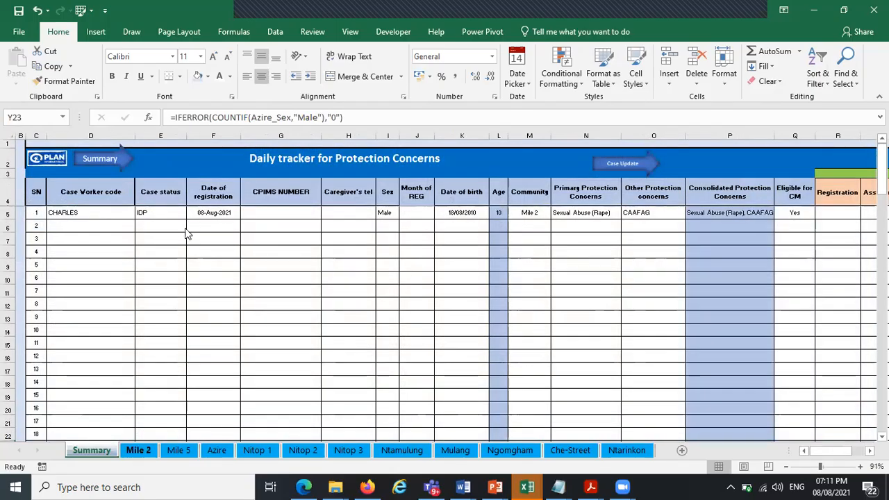
# Set the second record's case status to IDP and fill it down through record 6
pyautogui.click(184, 230)
pyautogui.click(192, 226)
pyautogui.click(178, 227)
pyautogui.click(188, 227)
pyautogui.click(181, 228)
pyautogui.click(192, 225)
pyautogui.click(182, 235)
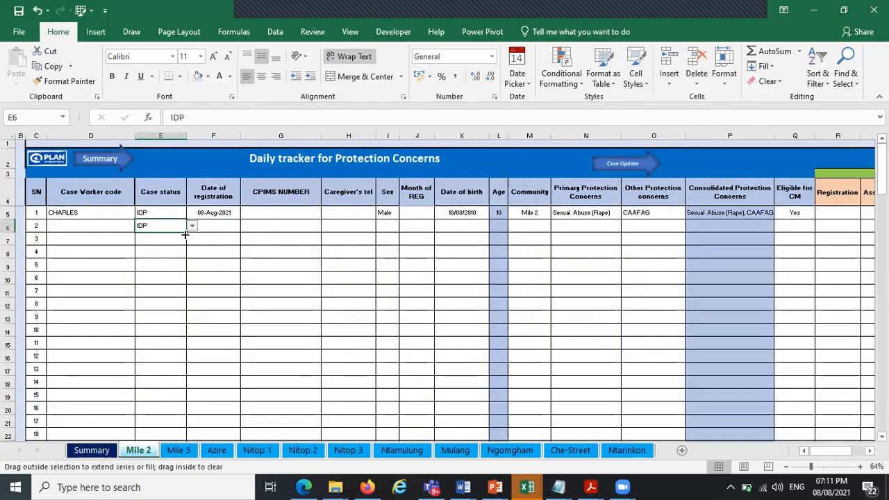
pyautogui.moveTo(185, 234); pyautogui.dragTo(179, 284)
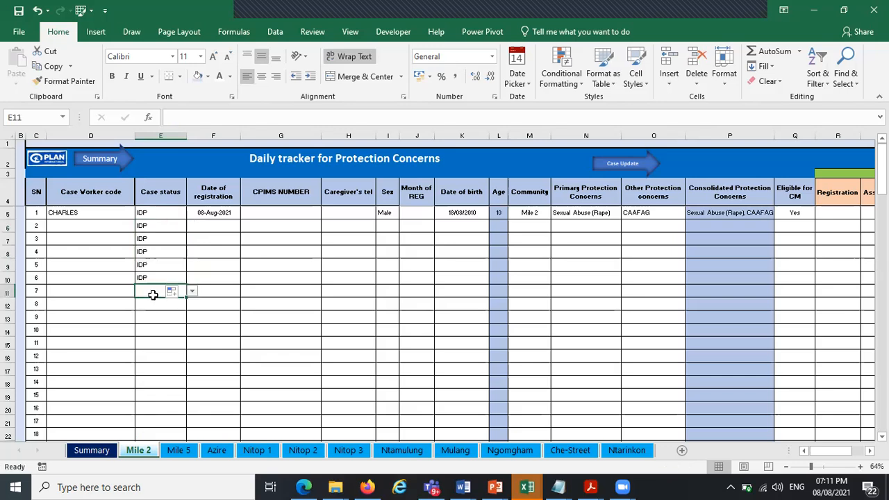
# Set case status to Returnee for records 7, 8 and 10, and Refugee for record 9
pyautogui.click(192, 291)
pyautogui.click(183, 306)
pyautogui.click(182, 305)
pyautogui.click(192, 305)
pyautogui.click(179, 320)
pyautogui.click(174, 317)
pyautogui.click(192, 317)
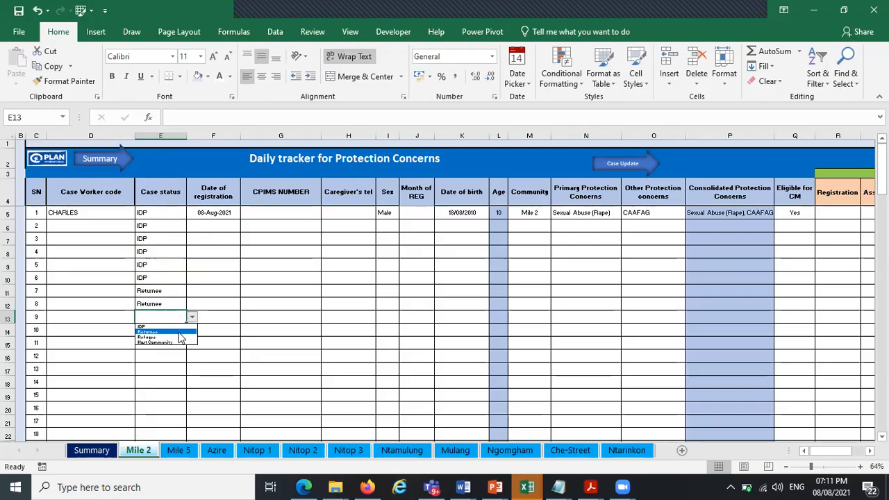
pyautogui.click(179, 337)
pyautogui.click(173, 332)
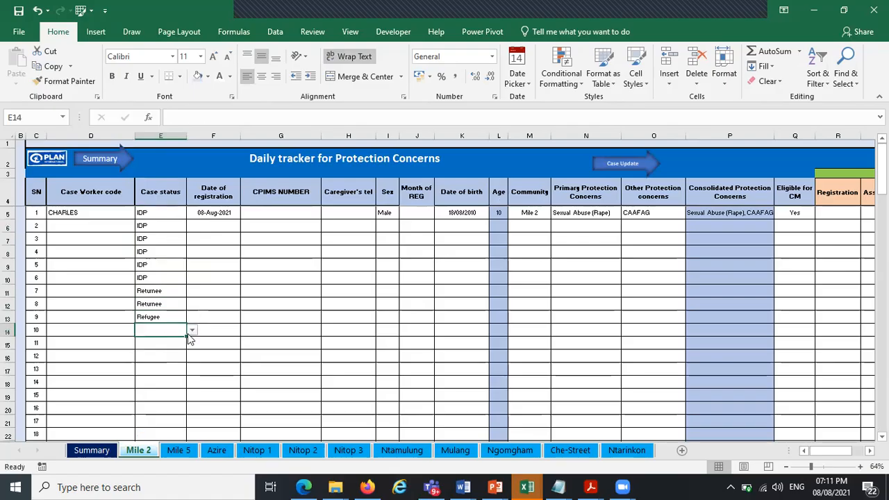
pyautogui.click(191, 332)
pyautogui.click(174, 345)
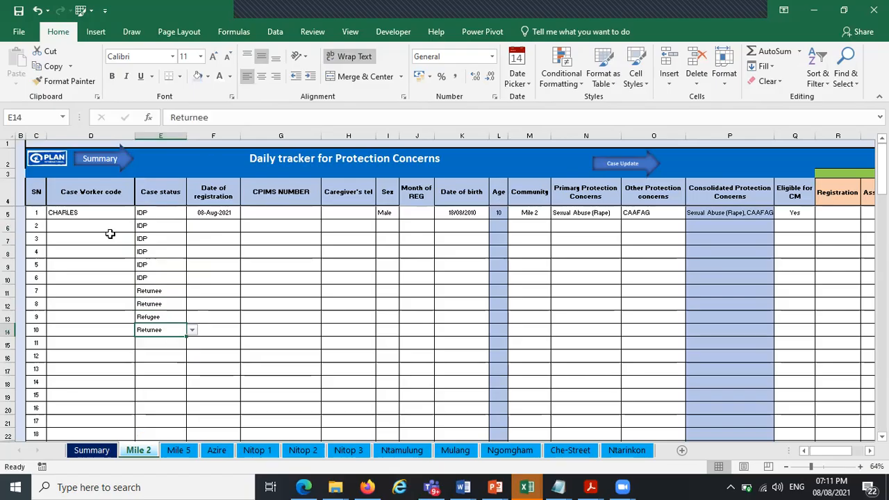
# On the Summary sheet, move the chart group down below the counts table, then return to Mile 2
pyautogui.click(82, 450)
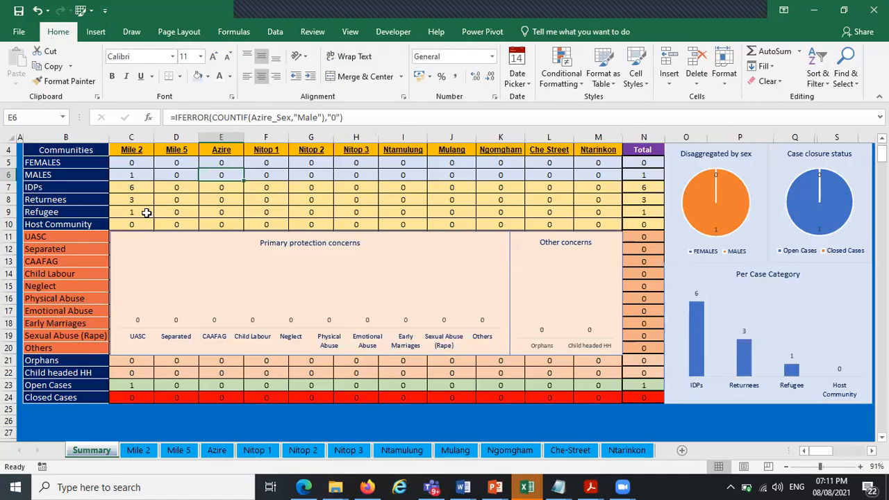
pyautogui.keyDown('ctrl'); pyautogui.click(138, 450); pyautogui.keyUp('ctrl')
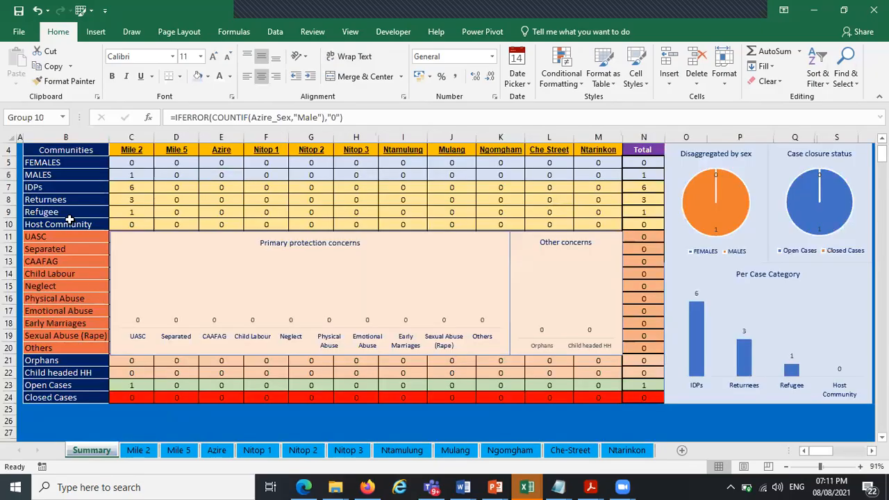
pyautogui.moveTo(69, 219); pyautogui.dragTo(140, 230)
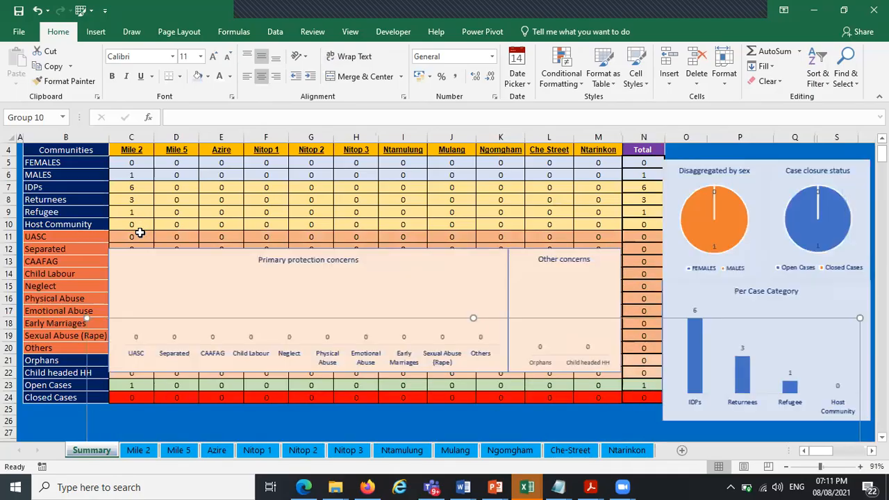
pyautogui.click(141, 233)
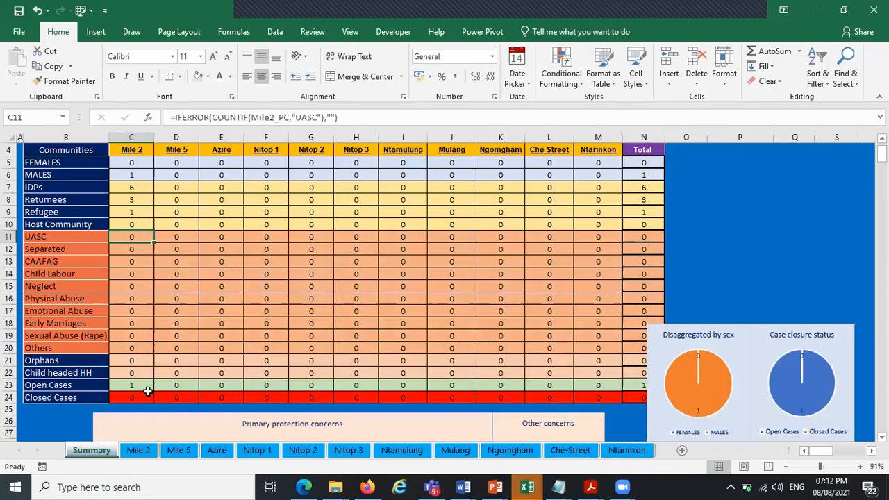
pyautogui.click(137, 450)
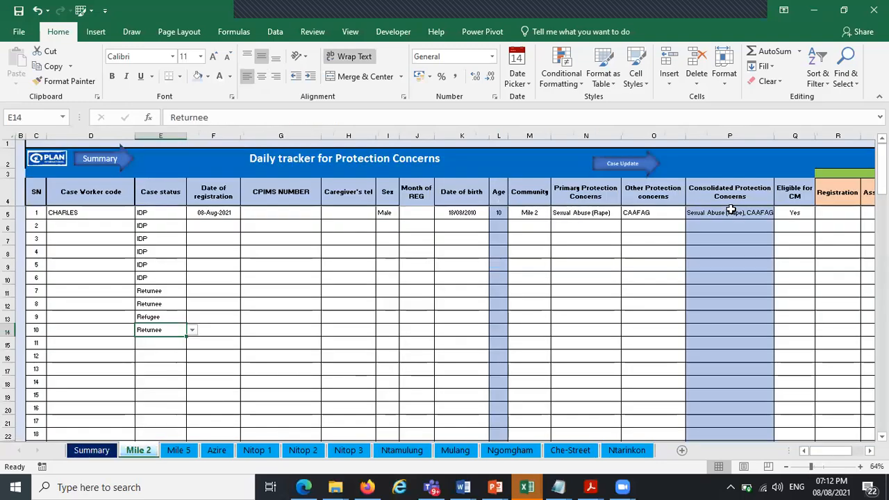
# Select the Consolidated Protection Concerns column down to record 100 and name the range ConPC
pyautogui.click(730, 213)
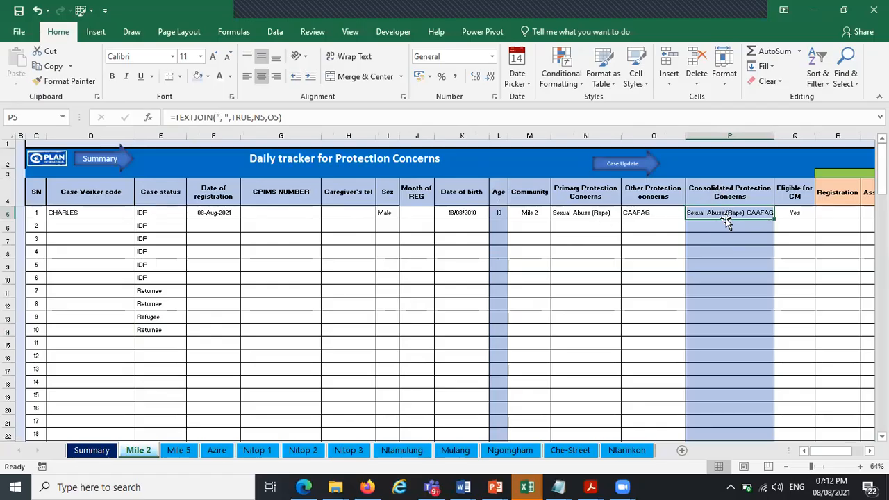
pyautogui.moveTo(723, 243); pyautogui.dragTo(732, 423)
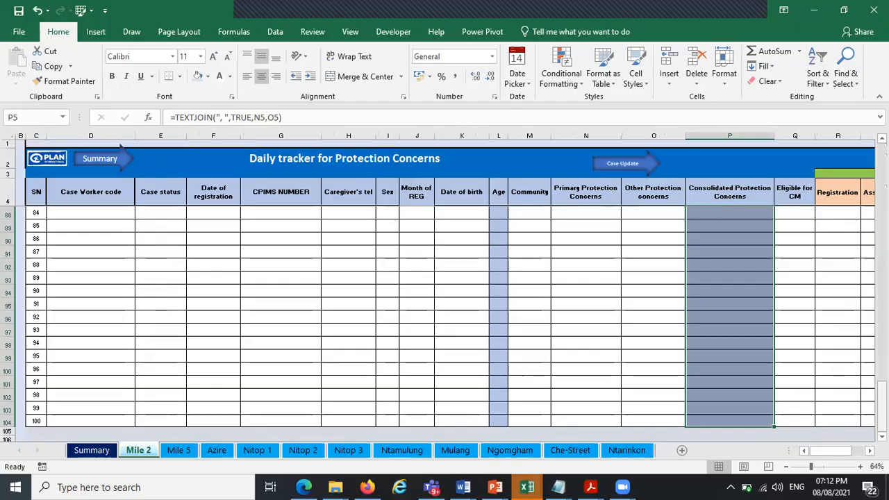
pyautogui.moveTo(882, 407); pyautogui.dragTo(882, 170)
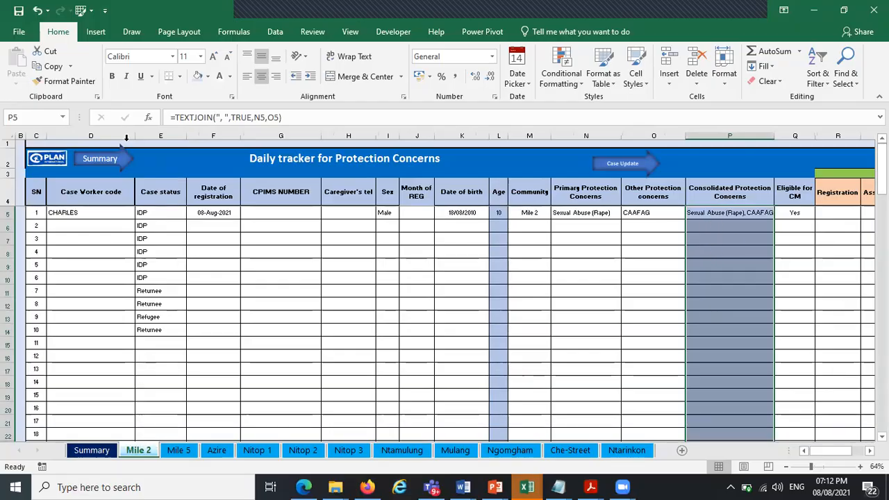
pyautogui.click(39, 118)
pyautogui.press('capslock')
pyautogui.write('c')
pyautogui.press('capslock')
pyautogui.write('C')
pyautogui.press('capslock')
pyautogui.write('on')
pyautogui.press('capslock')
pyautogui.write('PC')
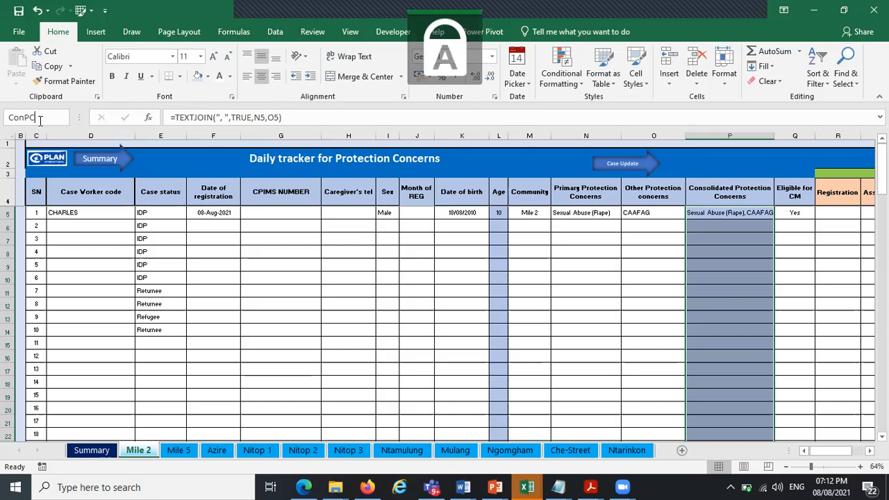
pyautogui.press('Return')
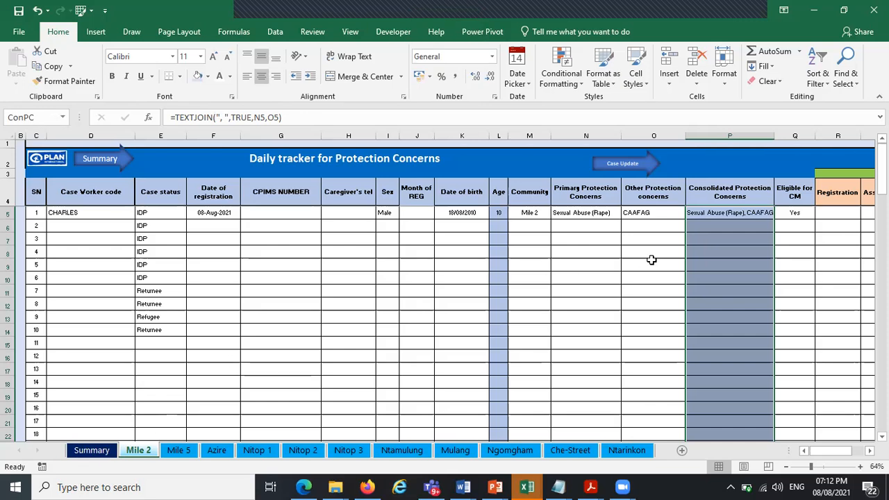
# Widen the Consolidated Protection Concerns column slightly
pyautogui.click(747, 227)
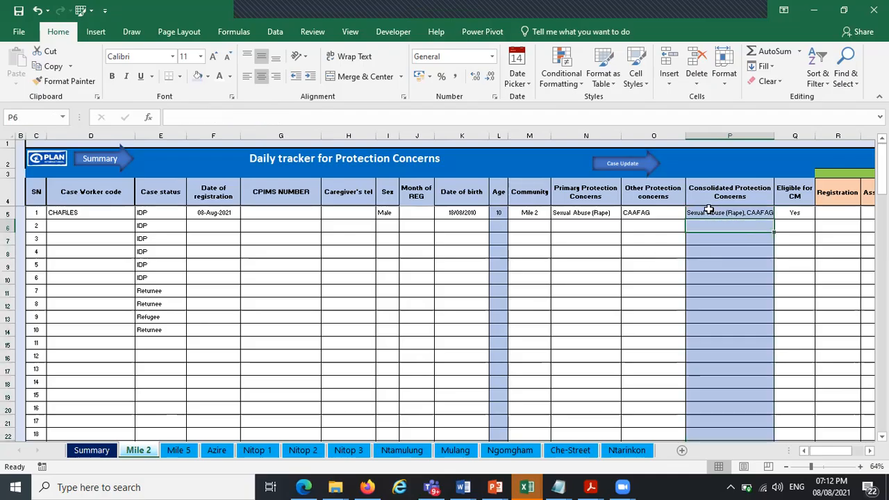
pyautogui.moveTo(773, 136); pyautogui.dragTo(789, 135)
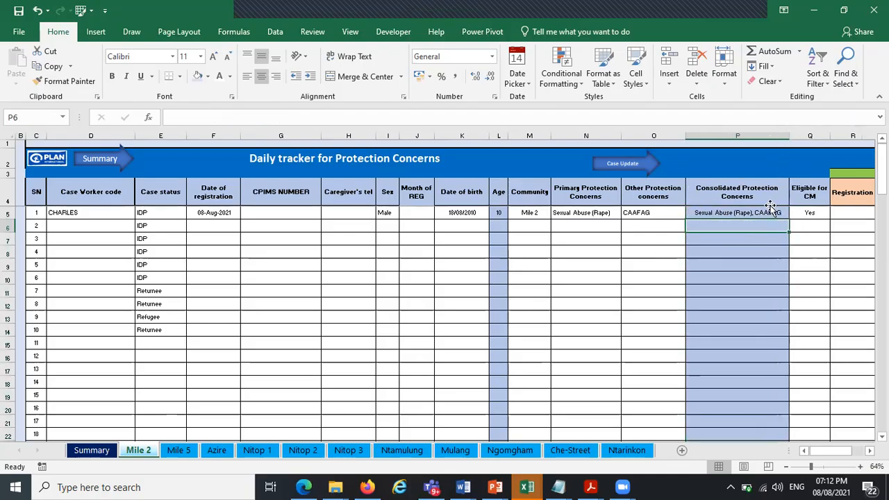
pyautogui.click(730, 213)
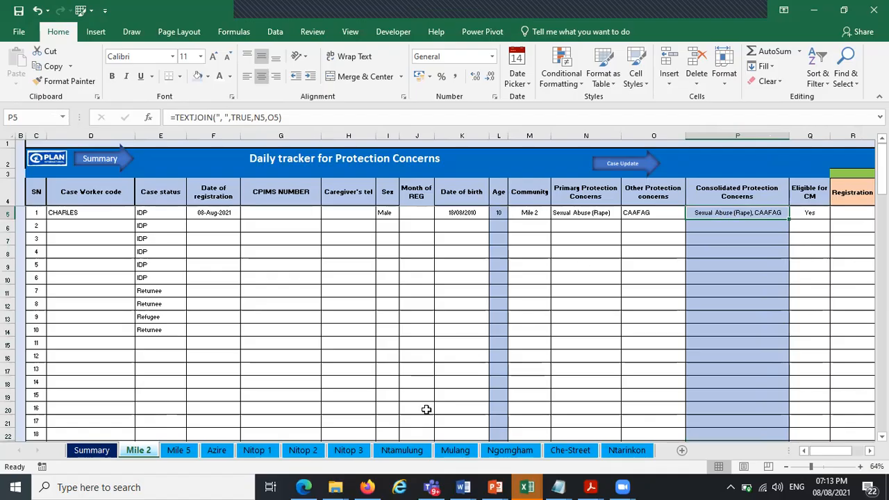
# Examine the CAAFAG count formula and its range reference on the Summary sheet
pyautogui.click(90, 450)
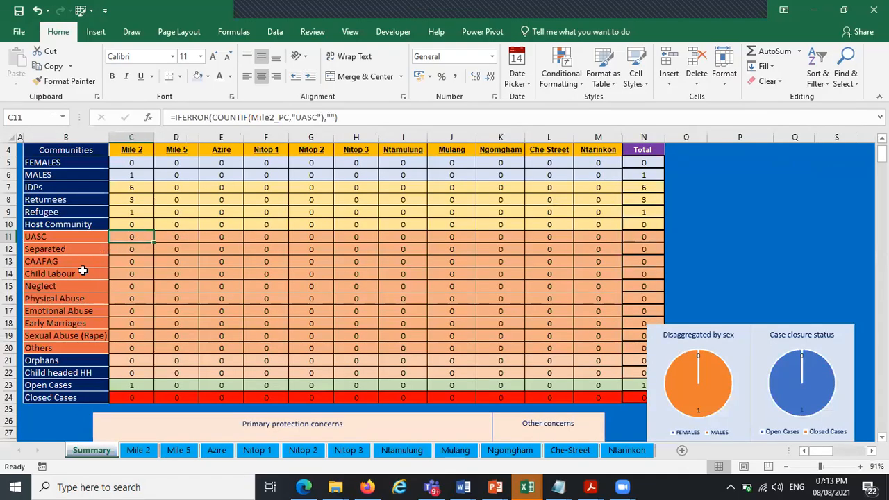
pyautogui.click(125, 261)
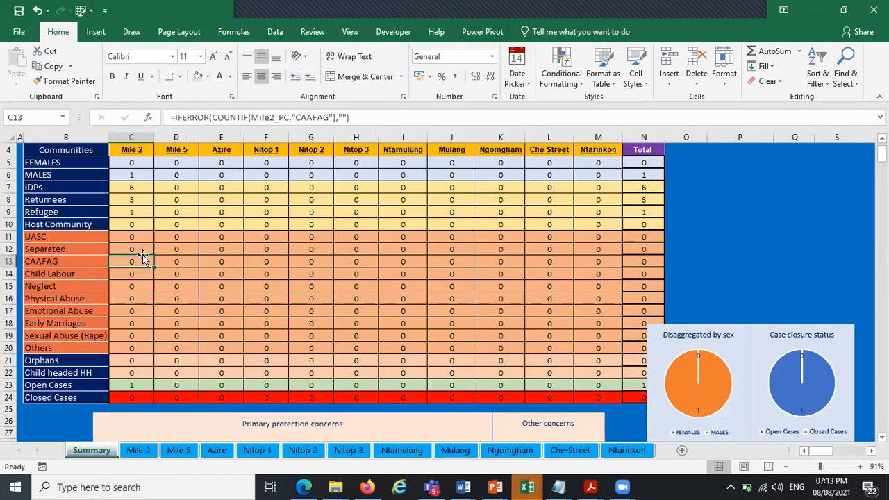
pyautogui.click(208, 118)
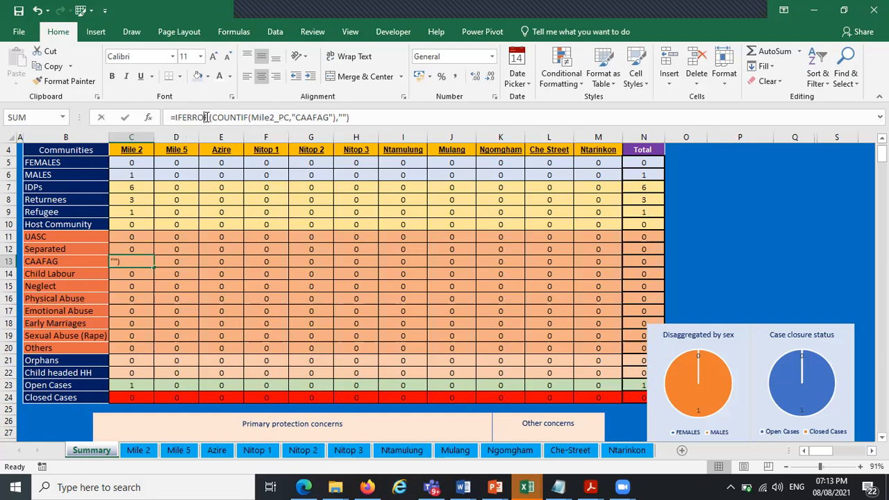
pyautogui.click(221, 139)
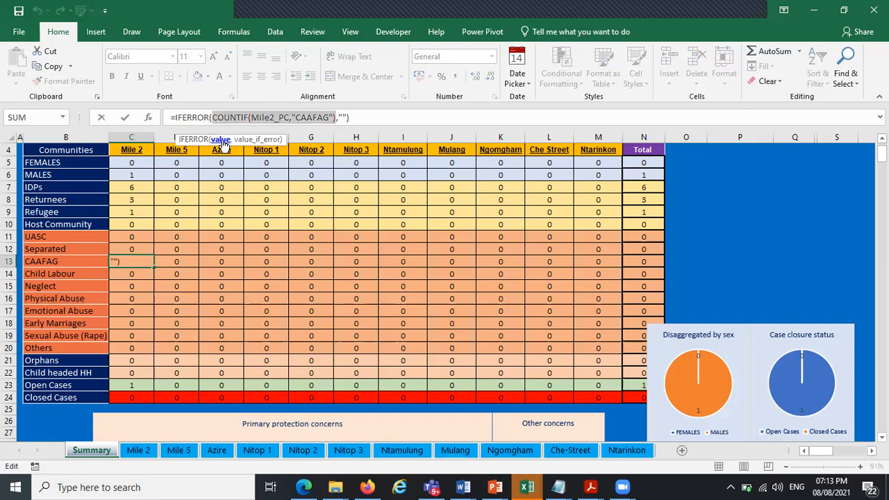
pyautogui.click(254, 117)
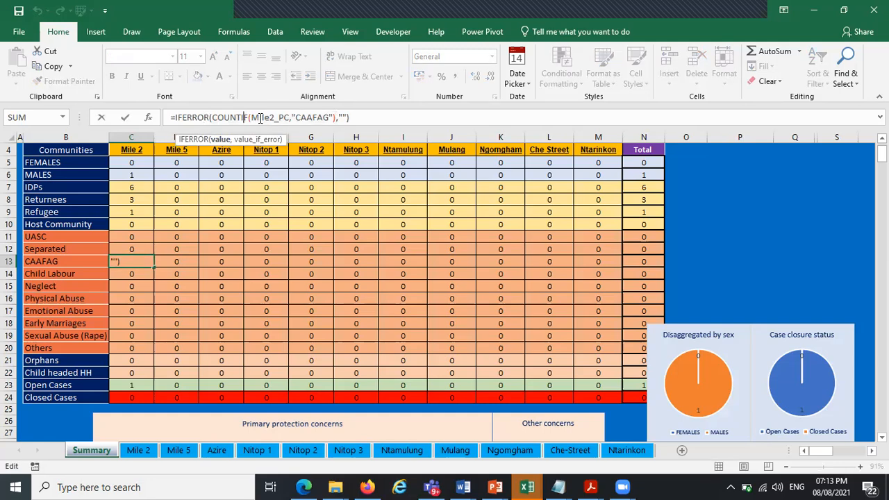
pyautogui.moveTo(249, 117); pyautogui.dragTo(216, 117)
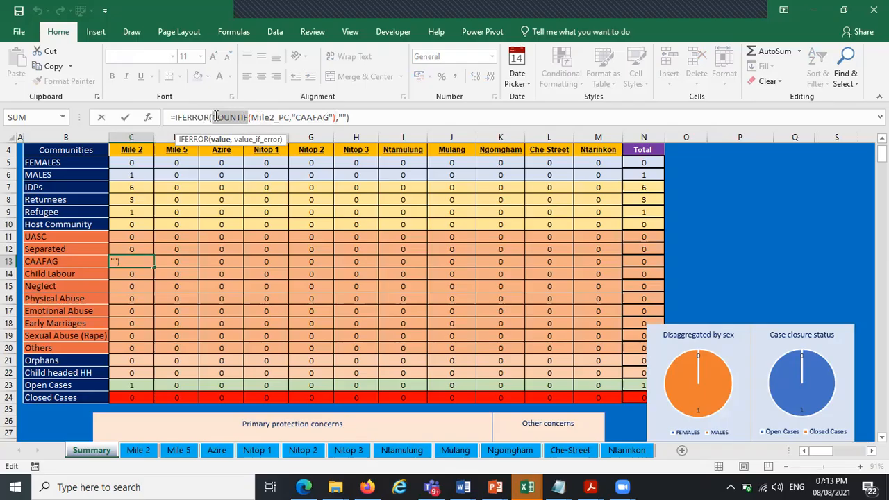
pyautogui.click(276, 117)
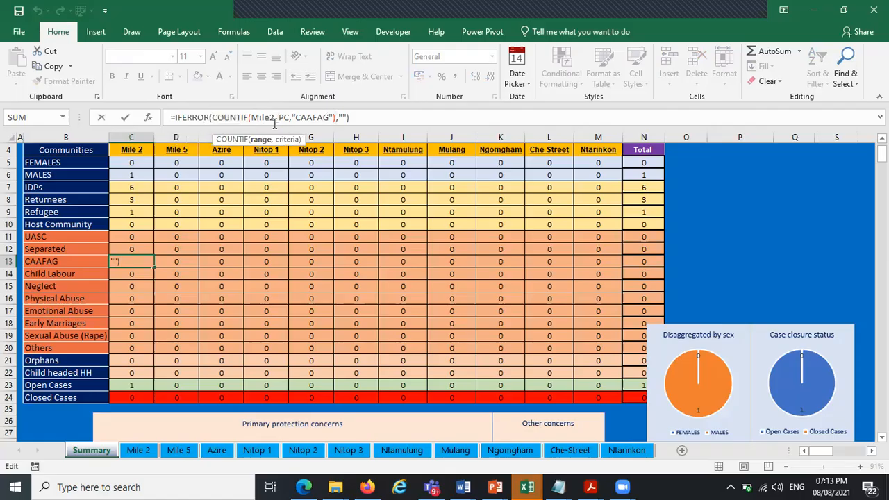
pyautogui.doubleClick(269, 117)
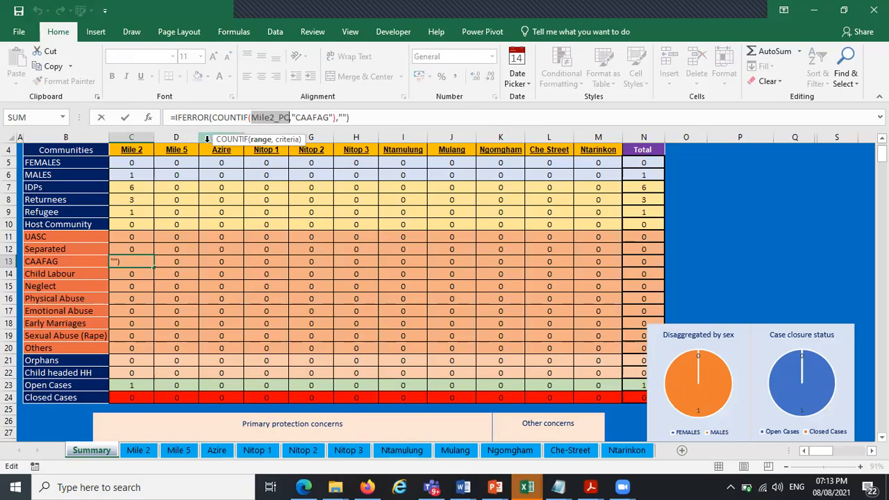
pyautogui.hotkey('ctrl', 'Return')
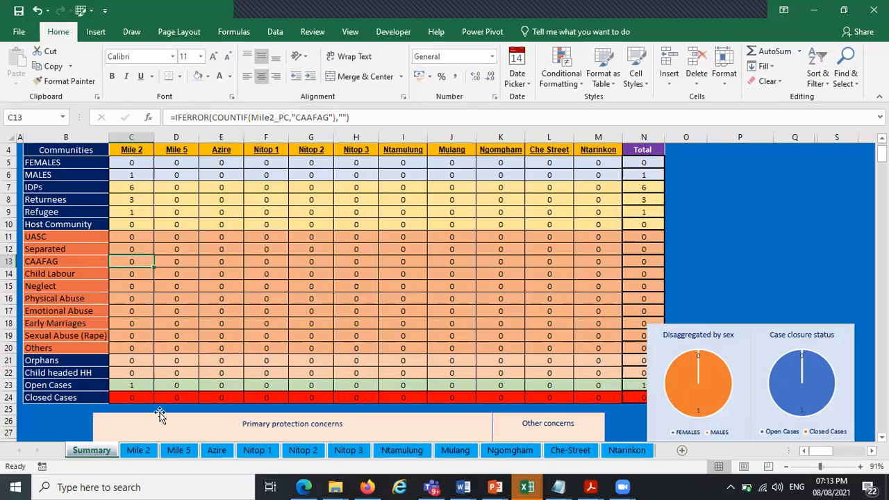
# Review the protection concern entries and Consolidated Protection Concerns cells on Mile 2, then return to Summary
pyautogui.click(141, 450)
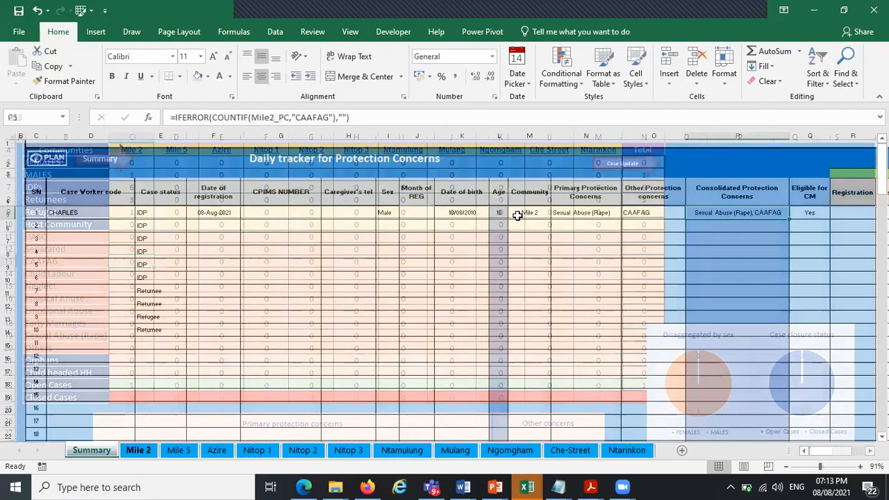
pyautogui.click(585, 212)
pyautogui.click(645, 212)
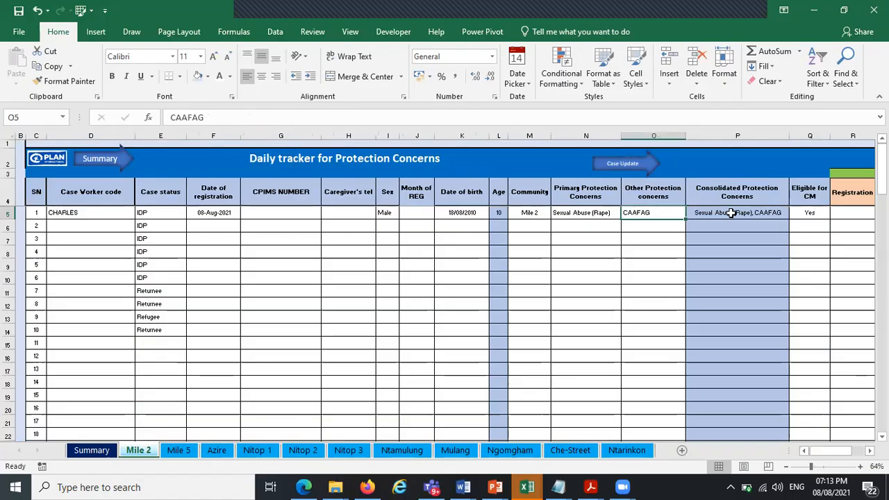
pyautogui.moveTo(731, 213); pyautogui.dragTo(730, 243)
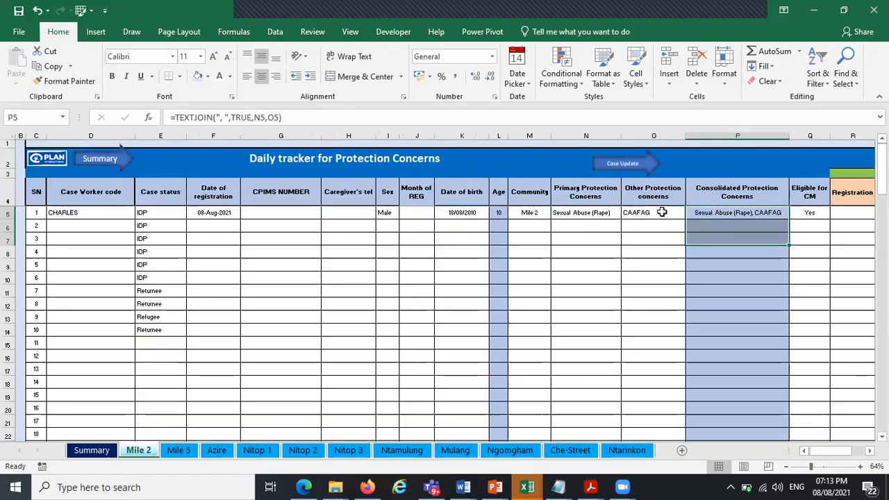
pyautogui.click(97, 450)
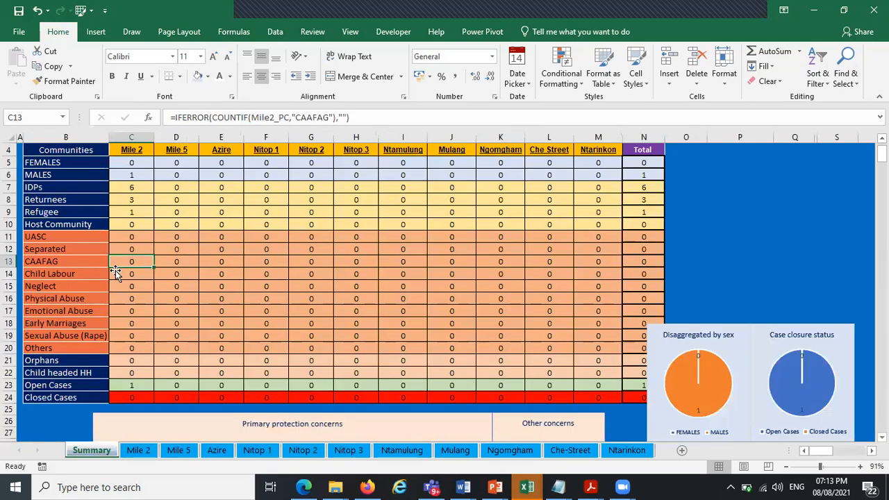
# Edit the CAAFAG count formula to count the ConPC range with the wildcard criterion "*CAAFAG*"
pyautogui.moveTo(250, 117); pyautogui.dragTo(213, 116)
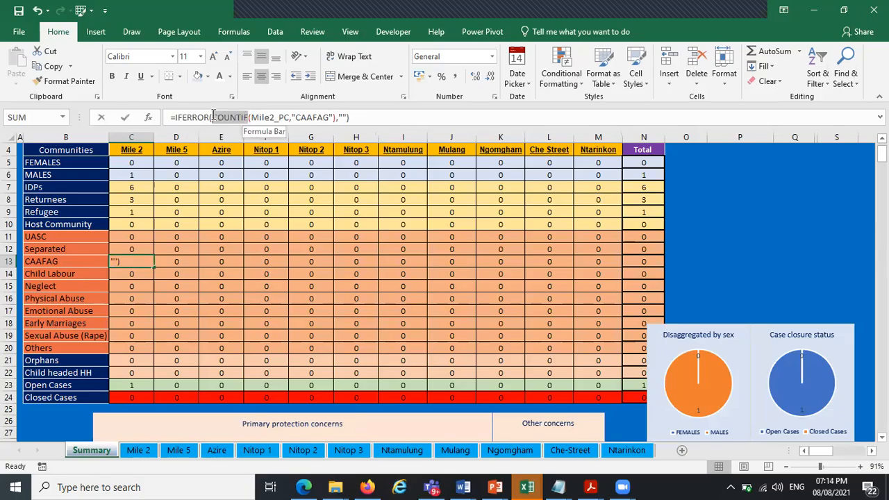
pyautogui.click(289, 116)
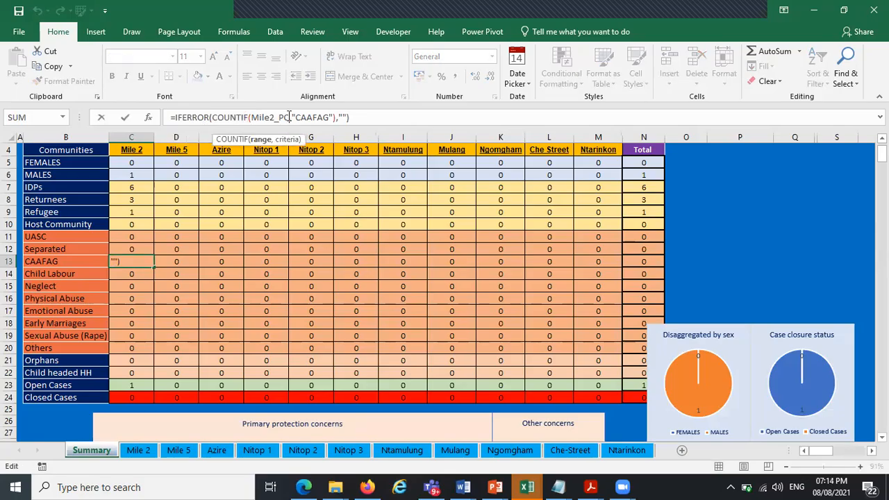
pyautogui.moveTo(287, 117); pyautogui.dragTo(252, 117)
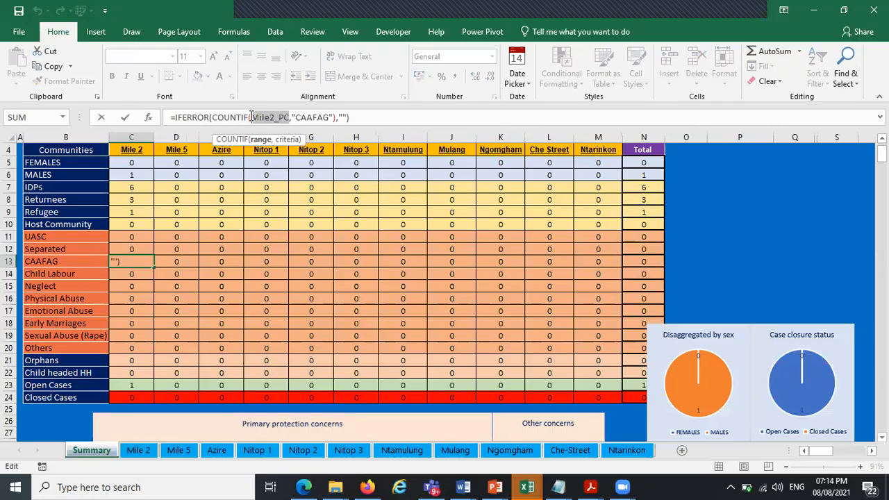
pyautogui.write('CON')
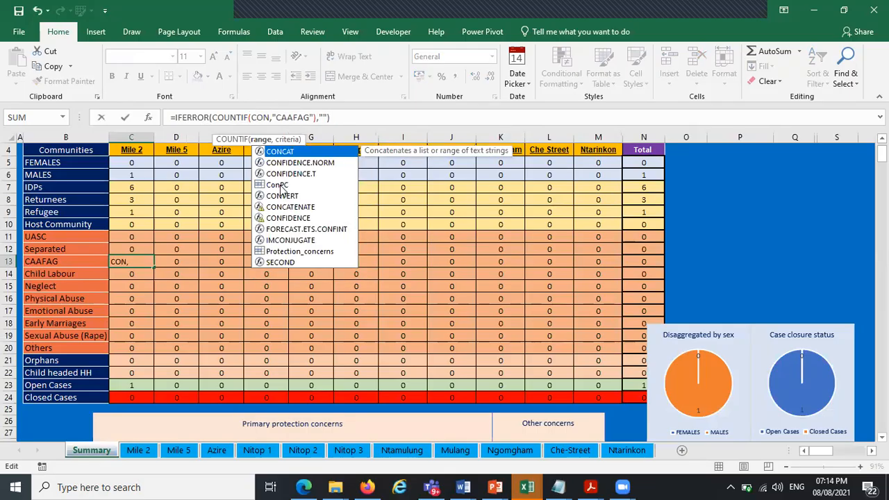
pyautogui.doubleClick(279, 185)
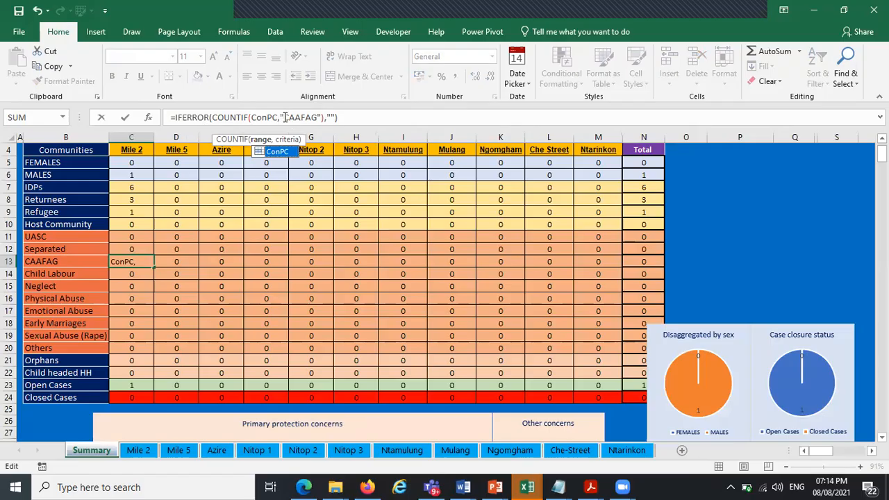
pyautogui.click(284, 117)
pyautogui.press('Right')
pyautogui.write('*')
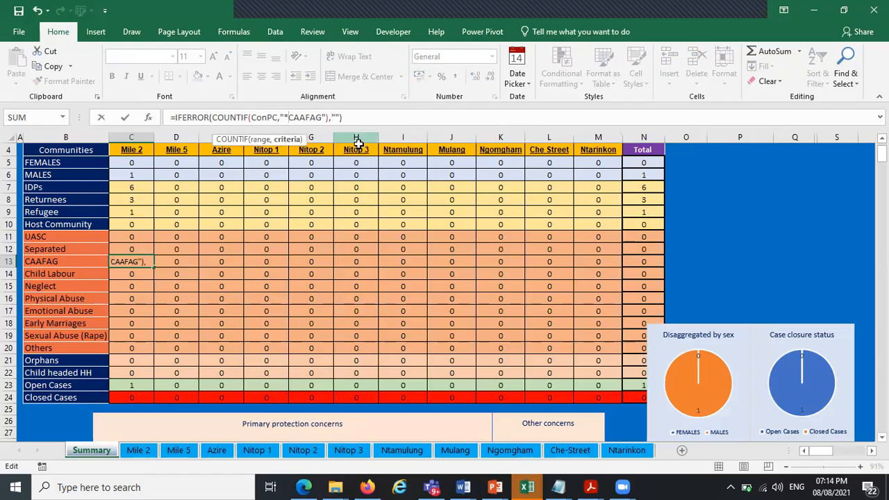
pyautogui.click(321, 117)
pyautogui.write('*')
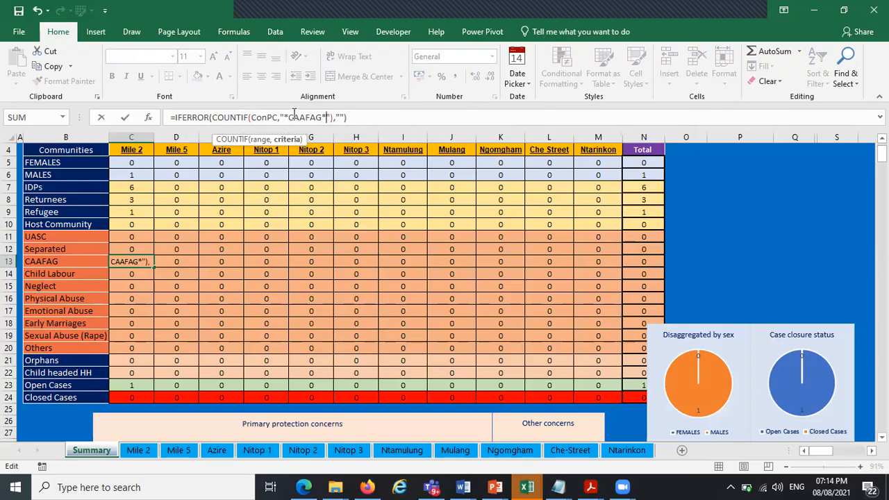
pyautogui.moveTo(292, 117); pyautogui.dragTo(332, 117)
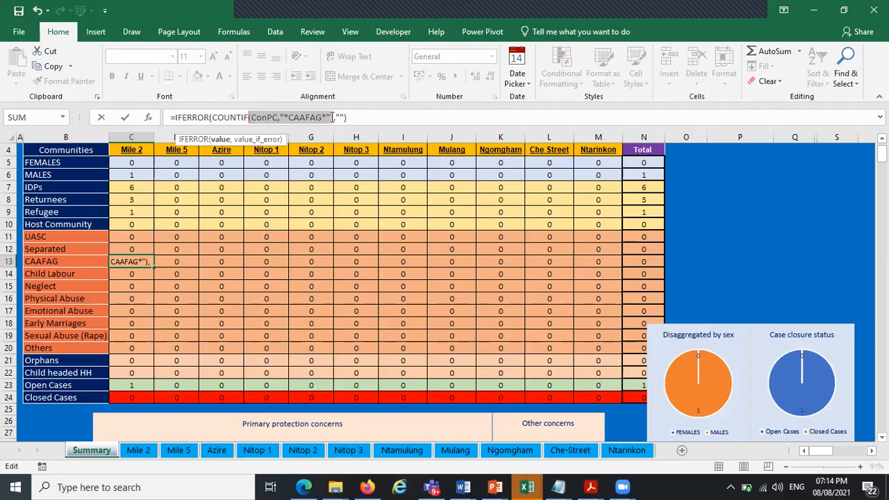
pyautogui.click(212, 118)
pyautogui.click(357, 118)
pyautogui.press('Return')
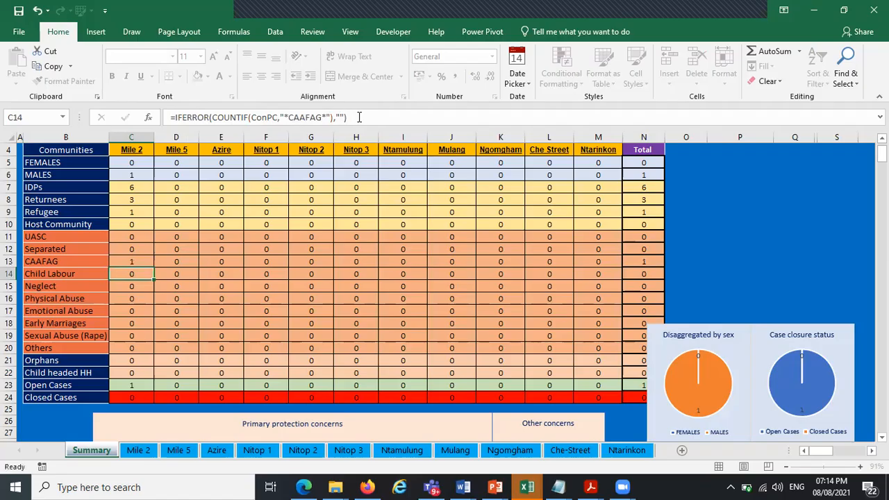
# On Mile 2, fill the TEXTJOIN formula down the Consolidated Protection Concerns column
pyautogui.click(134, 261)
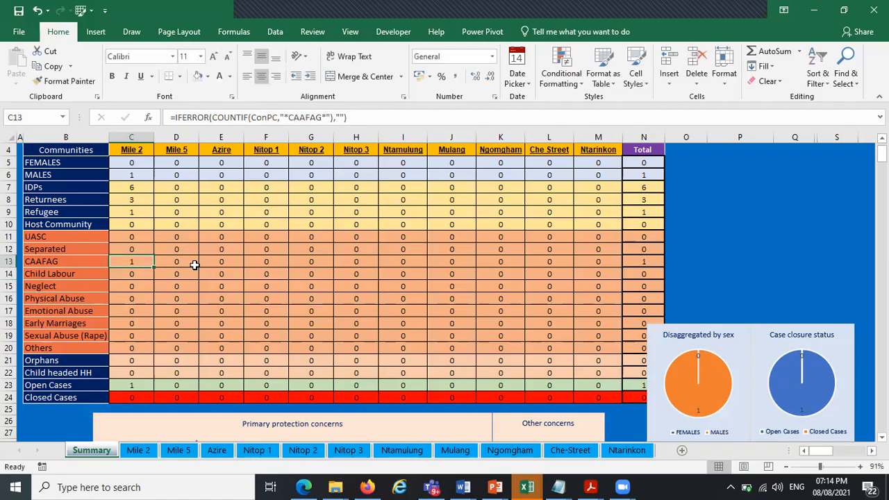
pyautogui.click(142, 450)
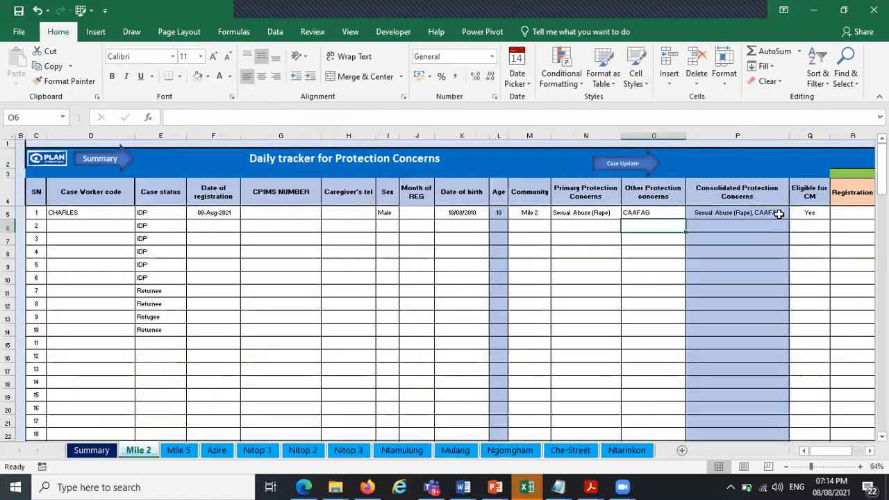
pyautogui.click(780, 215)
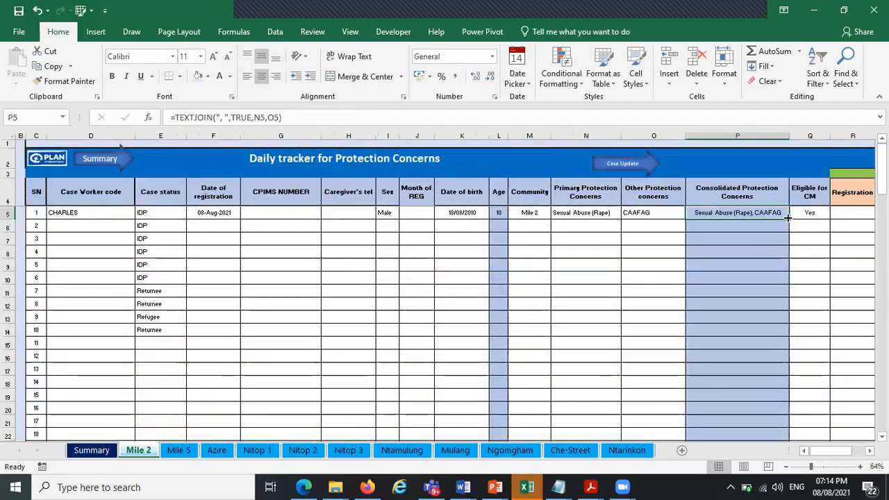
pyautogui.doubleClick(787, 218)
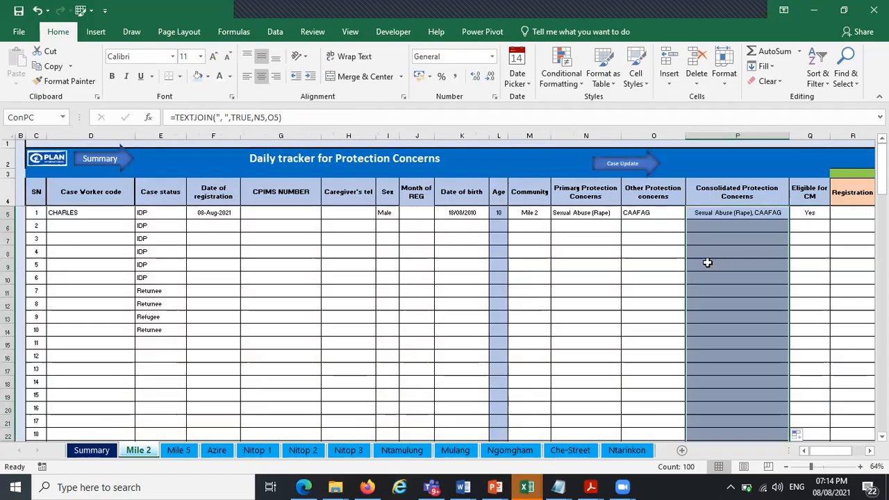
pyautogui.click(710, 226)
pyautogui.click(711, 239)
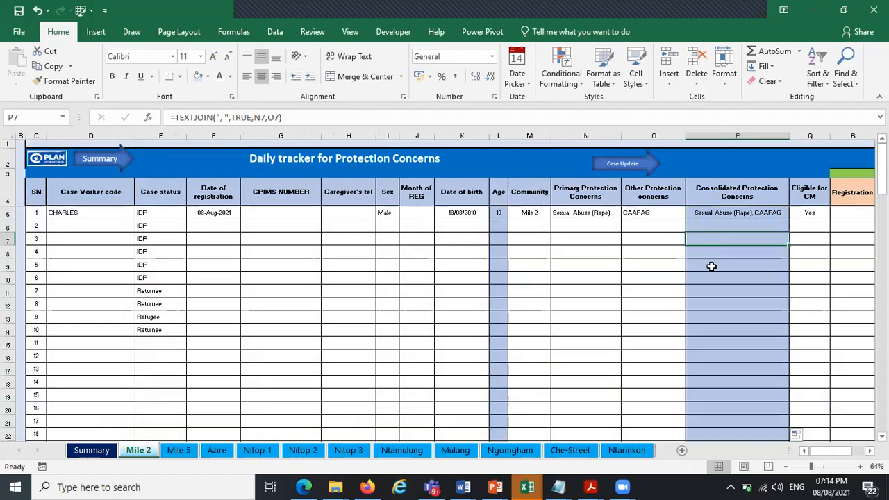
# For record 2, pick CAAFAG as the primary protection concern and enter Orphan as the other concern
pyautogui.click(646, 225)
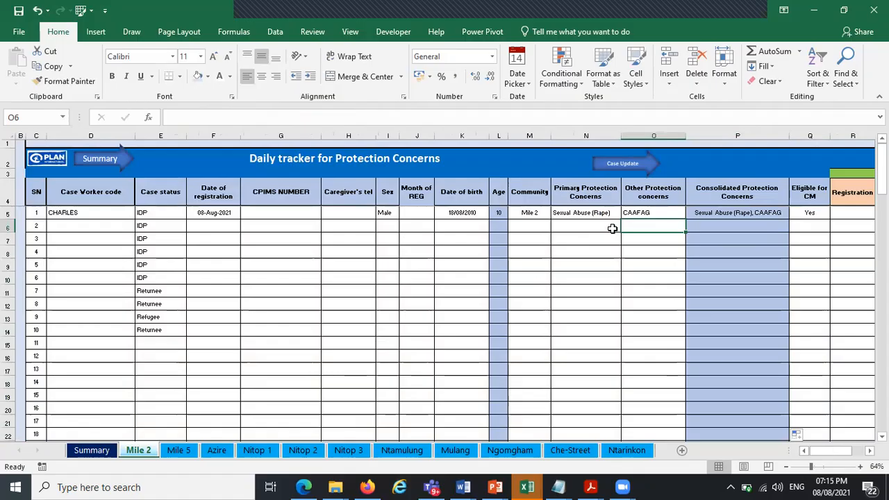
pyautogui.click(613, 228)
pyautogui.click(625, 228)
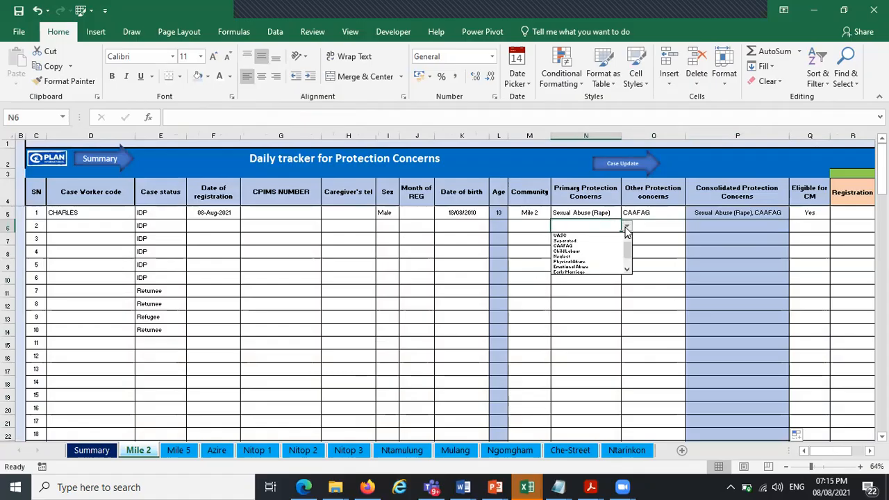
pyautogui.click(582, 246)
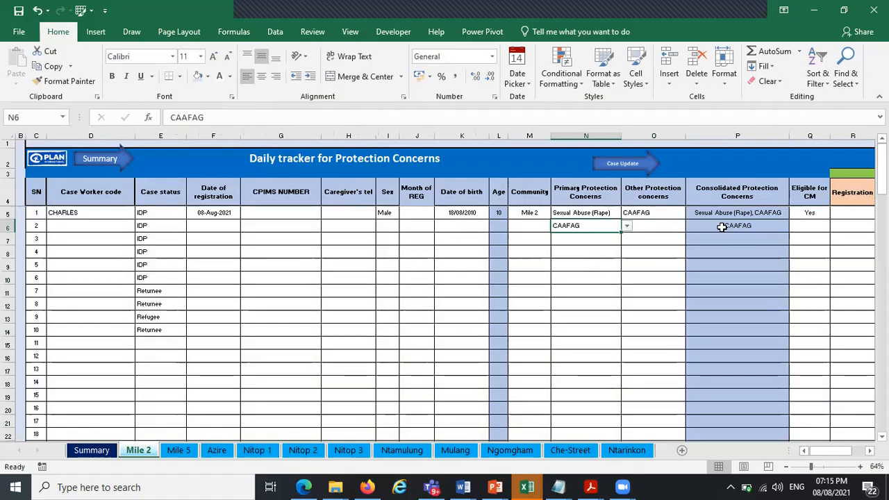
pyautogui.click(659, 225)
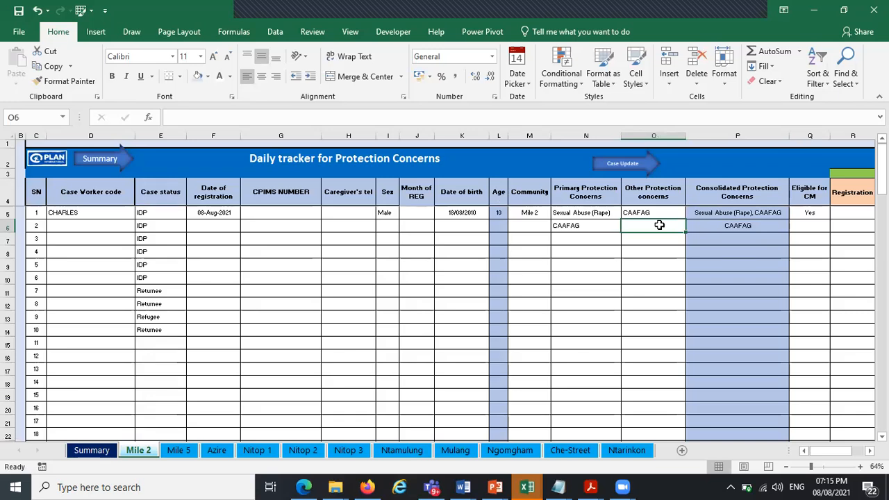
pyautogui.write('Or')
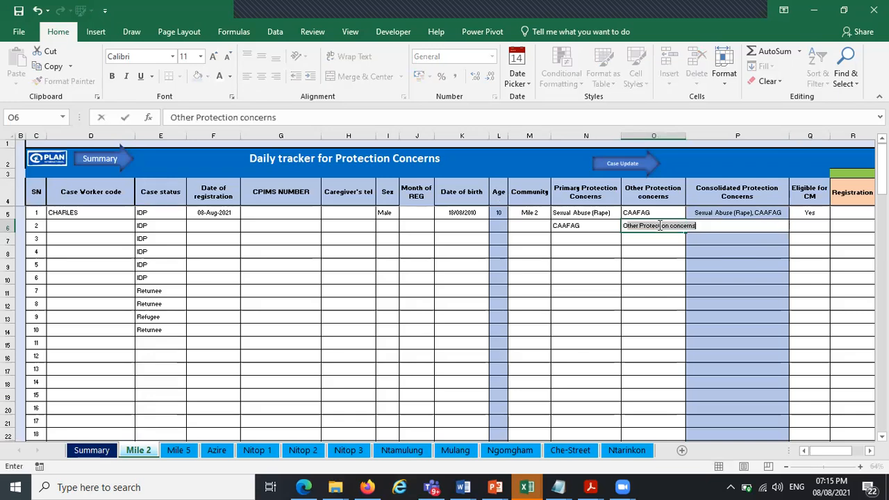
pyautogui.write('phan')
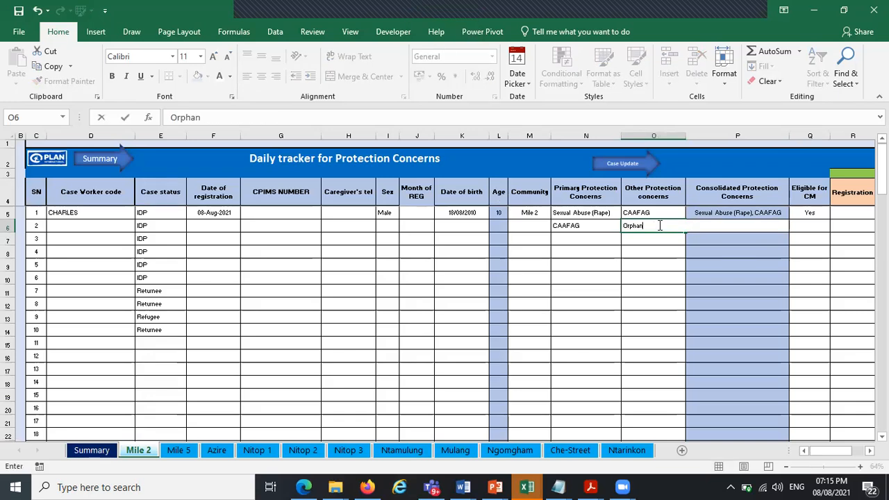
pyautogui.press('Return')
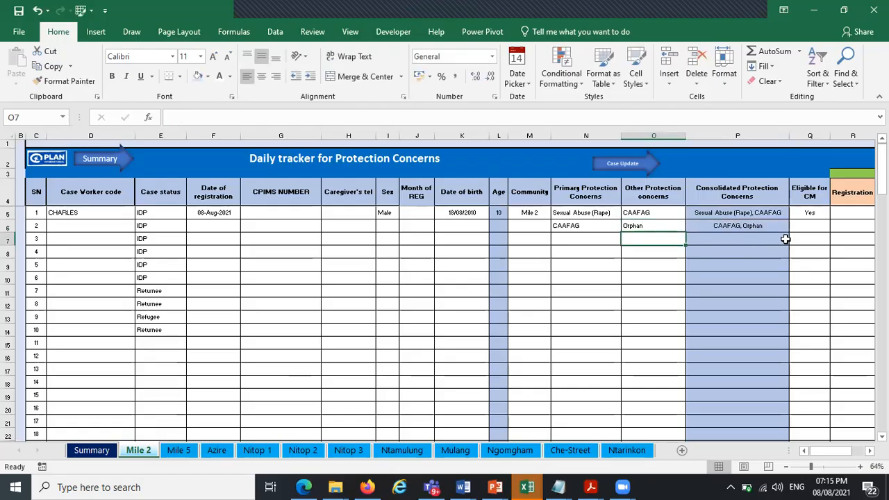
# Extend record 2's other protection concerns to "Orphan, HIV, Child headed household"
pyautogui.doubleClick(655, 225)
pyautogui.write(',')
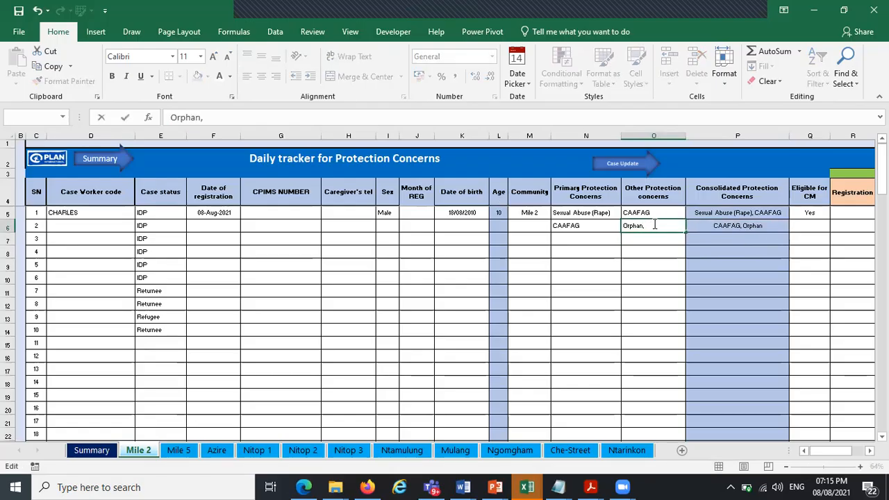
pyautogui.press('capslock')
pyautogui.write('IDP')
pyautogui.press('BackSpace')
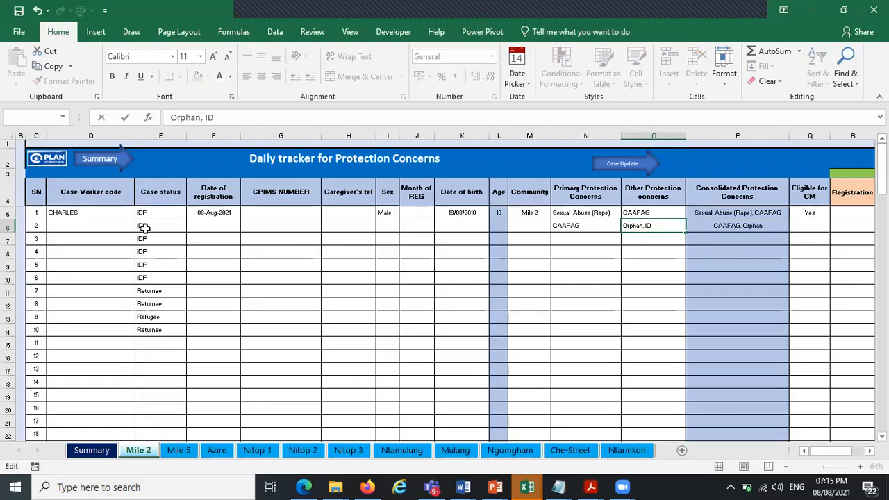
pyautogui.write('HIV')
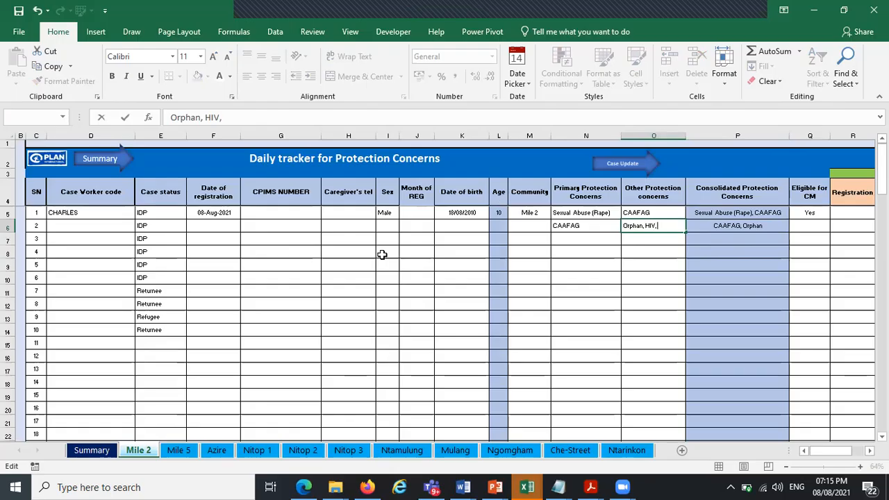
pyautogui.write(', C')
pyautogui.press('capslock')
pyautogui.write('hild headed house')
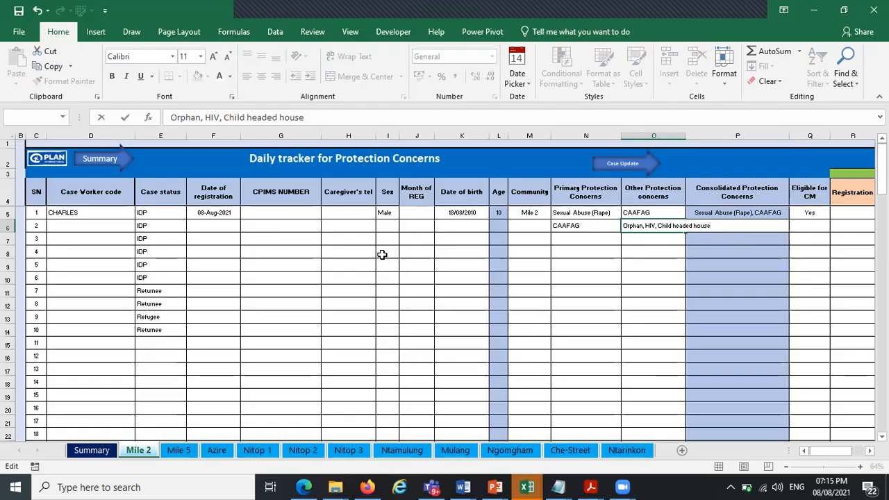
pyautogui.write('hold')
pyautogui.press('Return')
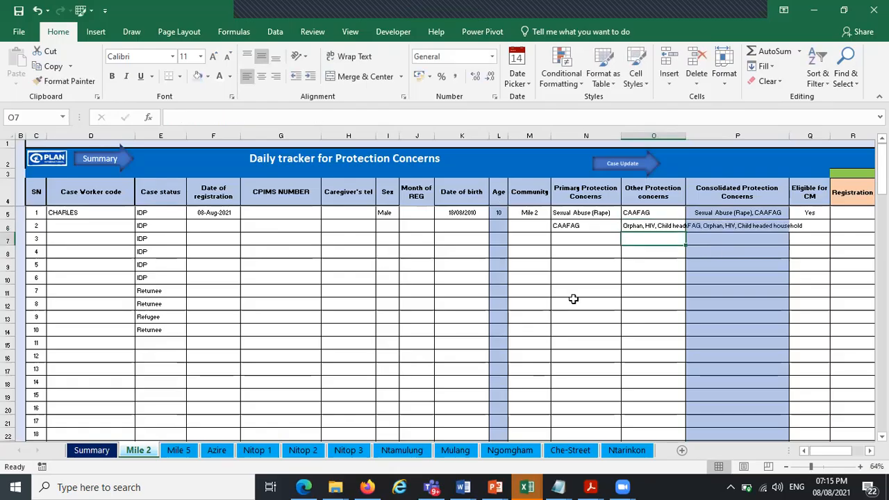
# Set the primary protection concern of records 3 and 4 to CAAFAG from the dropdown
pyautogui.click(738, 228)
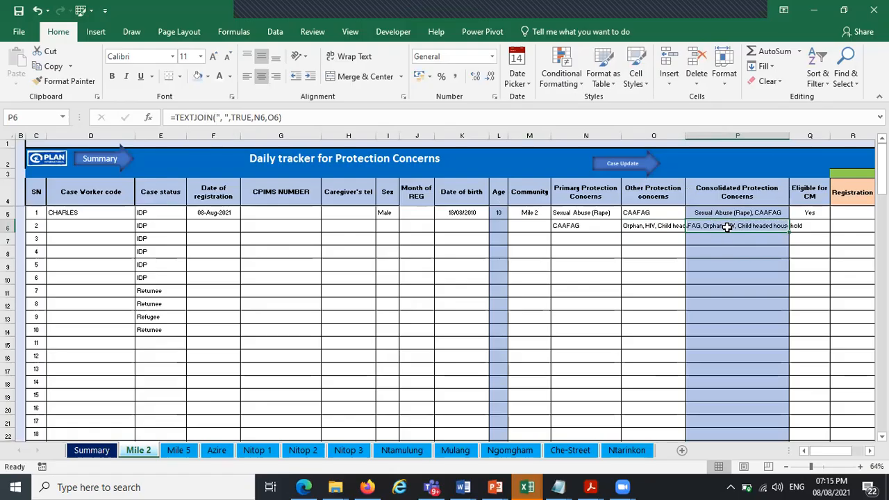
pyautogui.click(614, 241)
pyautogui.click(627, 238)
pyautogui.click(587, 254)
pyautogui.click(612, 251)
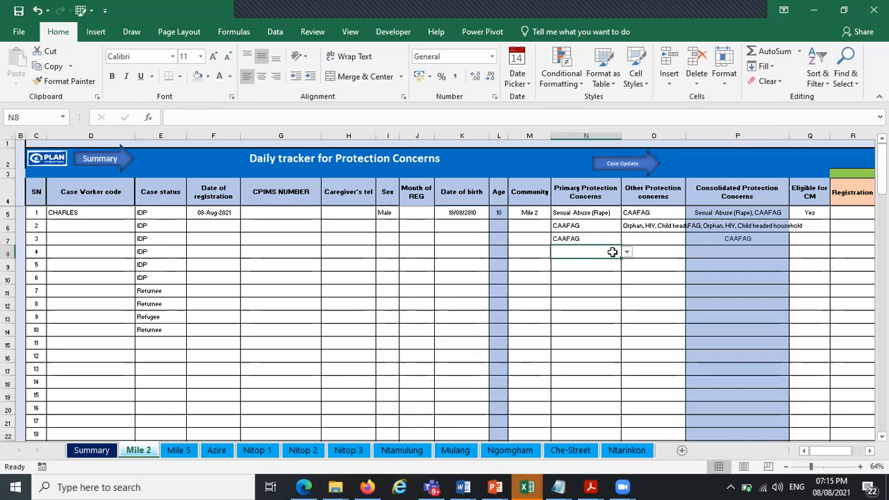
pyautogui.click(626, 251)
pyautogui.click(603, 276)
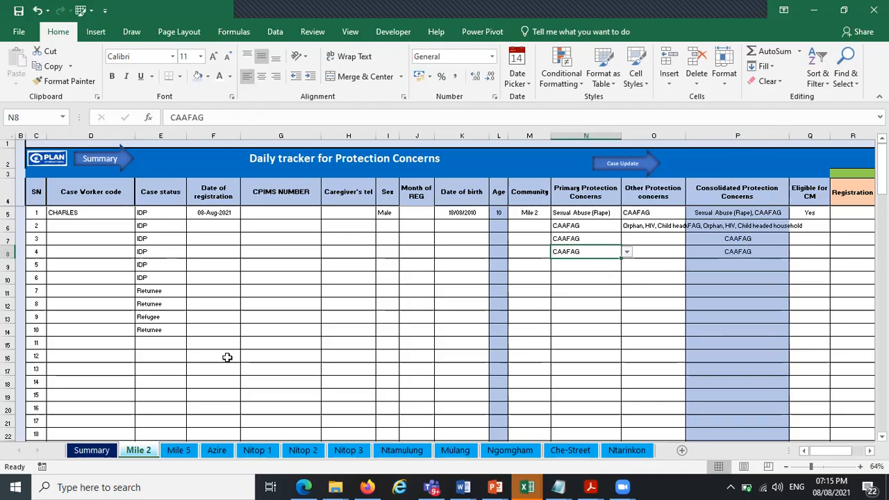
# On the Summary sheet, change the Mile 2 Child Labour count formula to =IFERROR(COUNTIF(ConPC,"*Child Labour*"),"")
pyautogui.click(92, 451)
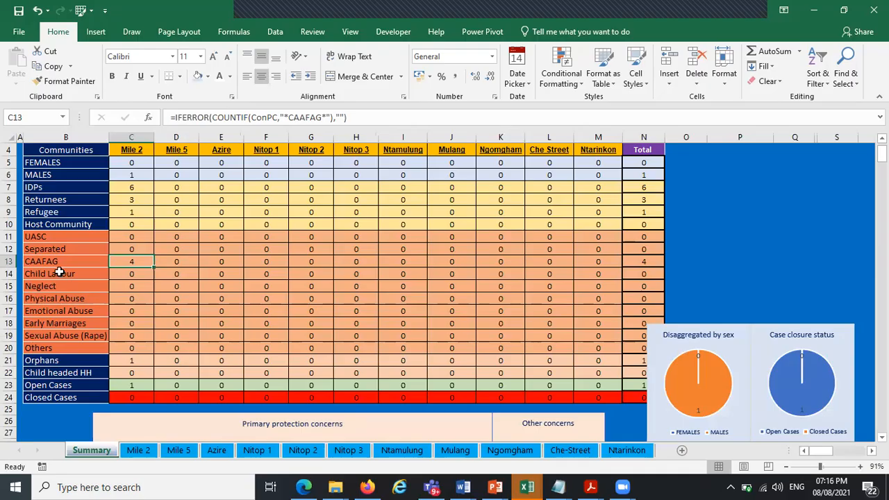
pyautogui.click(149, 272)
pyautogui.click(146, 263)
pyautogui.click(144, 275)
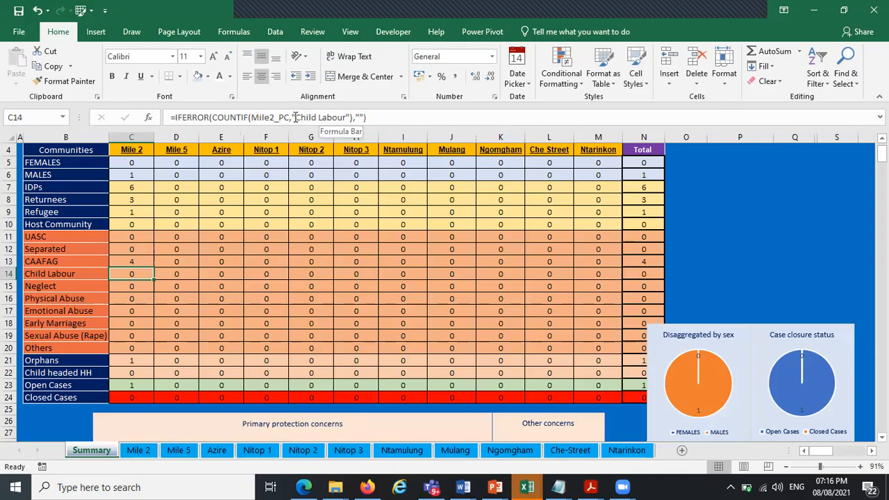
pyautogui.click(296, 116)
pyautogui.write('*')
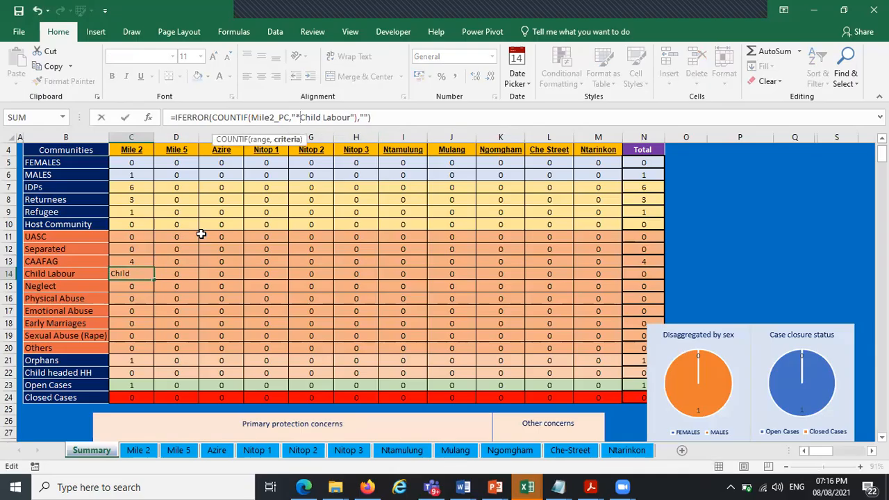
pyautogui.click(354, 117)
pyautogui.write('*')
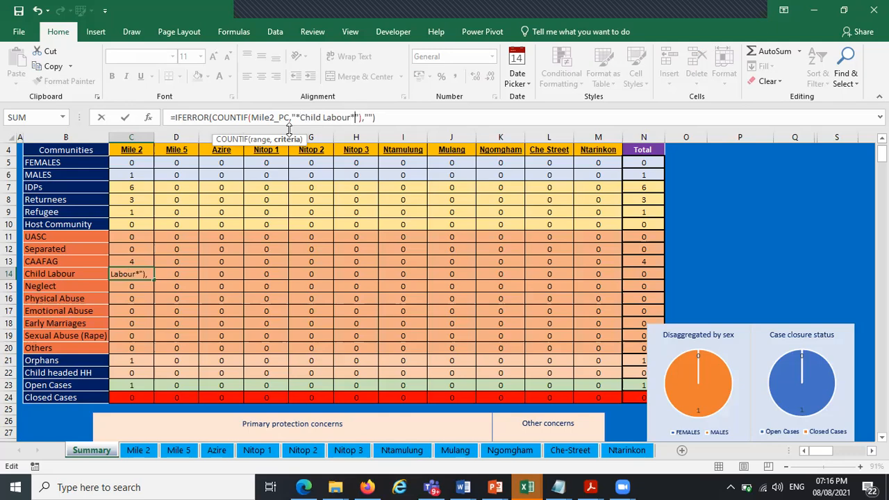
pyautogui.moveTo(288, 118); pyautogui.dragTo(250, 117)
pyautogui.write('con')
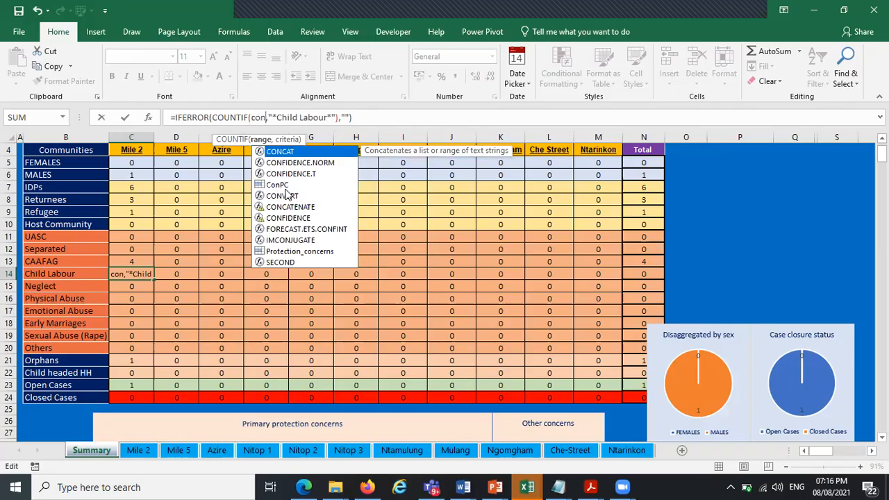
pyautogui.click(284, 189)
pyautogui.doubleClick(284, 188)
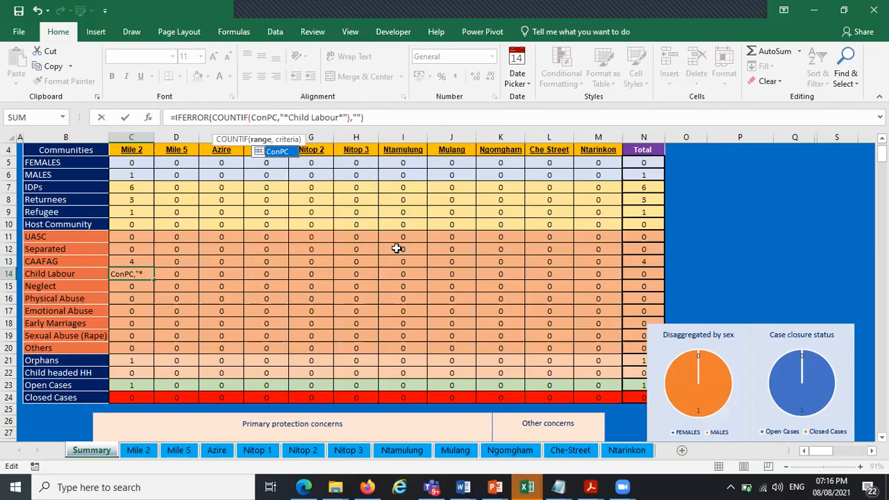
pyautogui.press('Return')
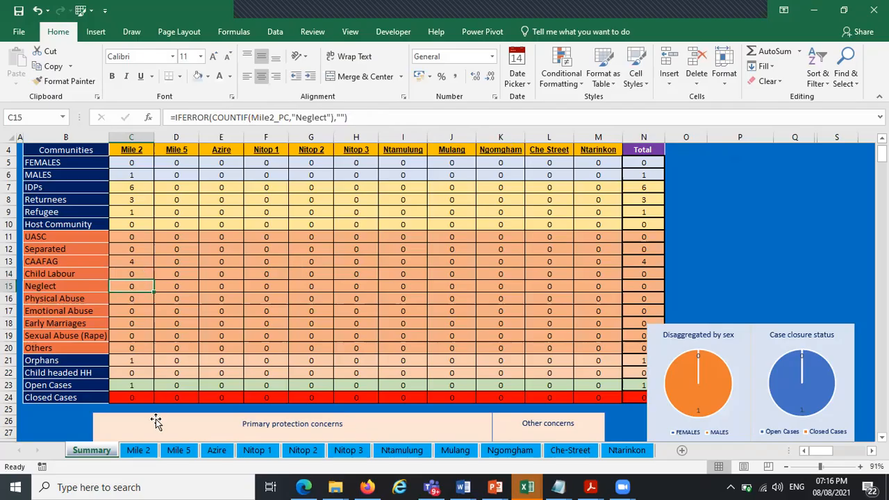
# Copy the Child Labour label from the Summary sheet and paste it as a value into record 4's other protection concerns on Mile 2
pyautogui.click(139, 451)
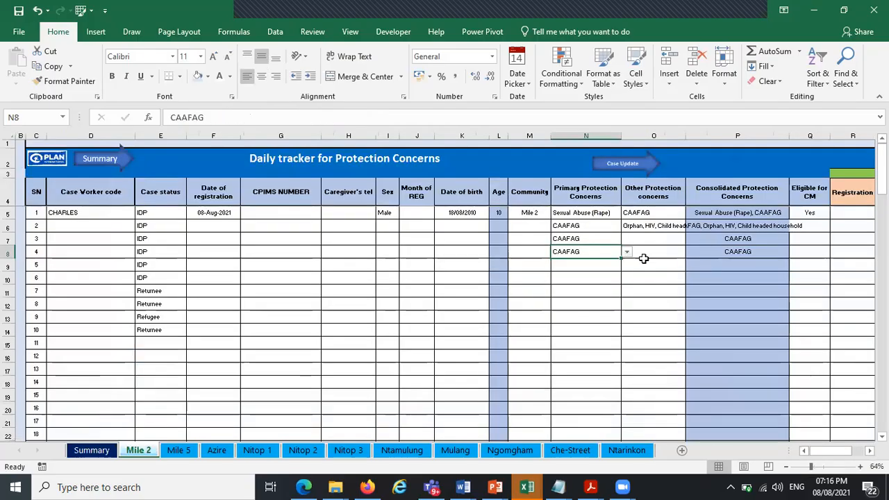
pyautogui.click(92, 451)
pyautogui.click(63, 275)
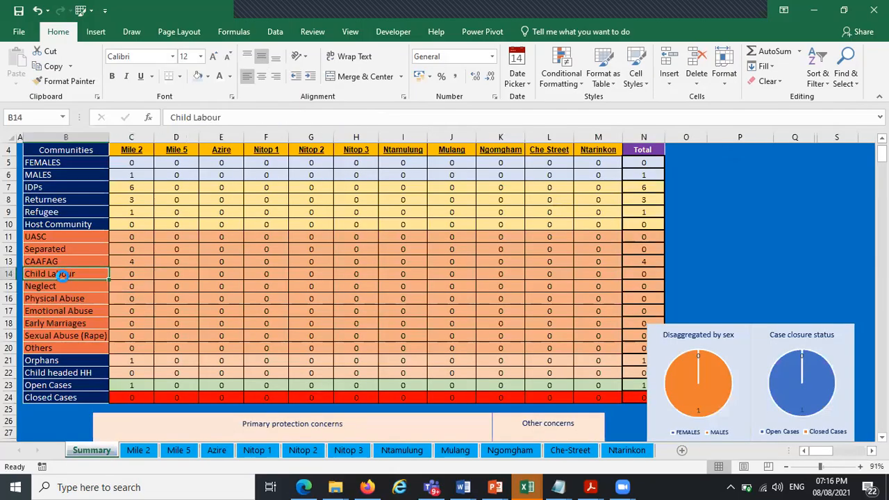
pyautogui.hotkey('ctrl', 'c')
pyautogui.click(139, 450)
pyautogui.click(646, 254)
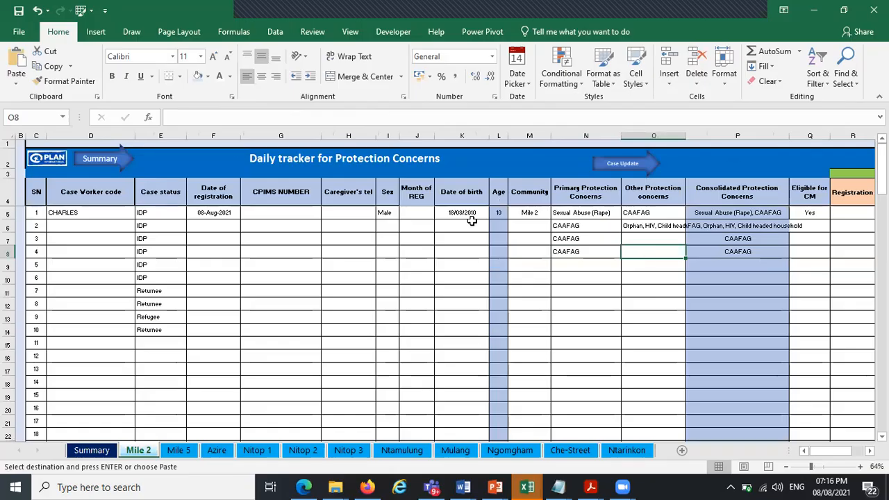
pyautogui.click(16, 80)
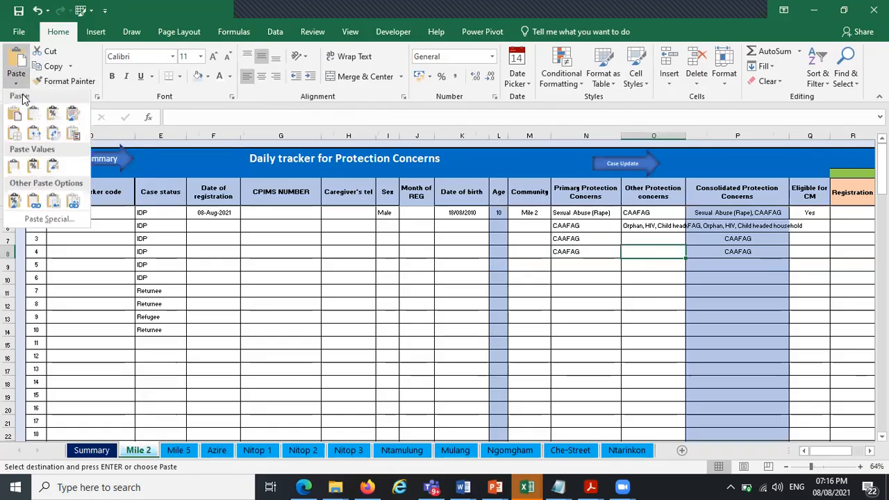
pyautogui.click(14, 165)
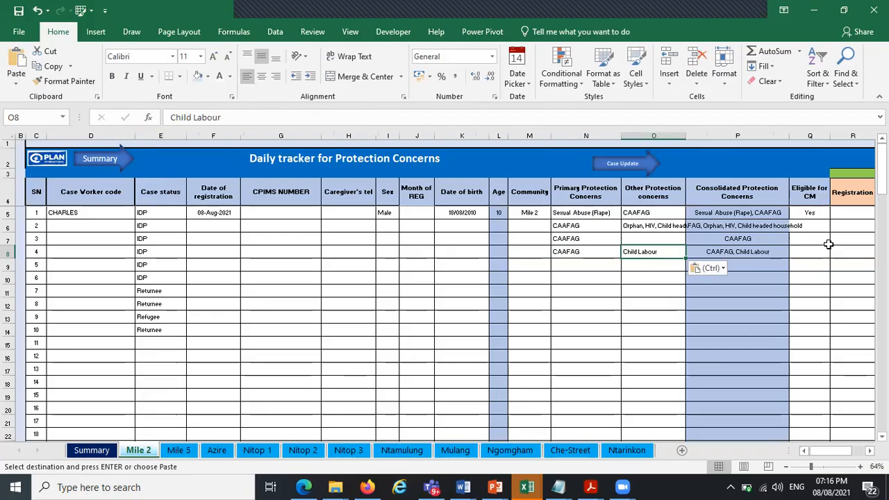
# Fill Child Labour down the other protection concerns for records 5 to 10, and review the updated Summary counts and charts
pyautogui.moveTo(684, 257); pyautogui.dragTo(643, 335)
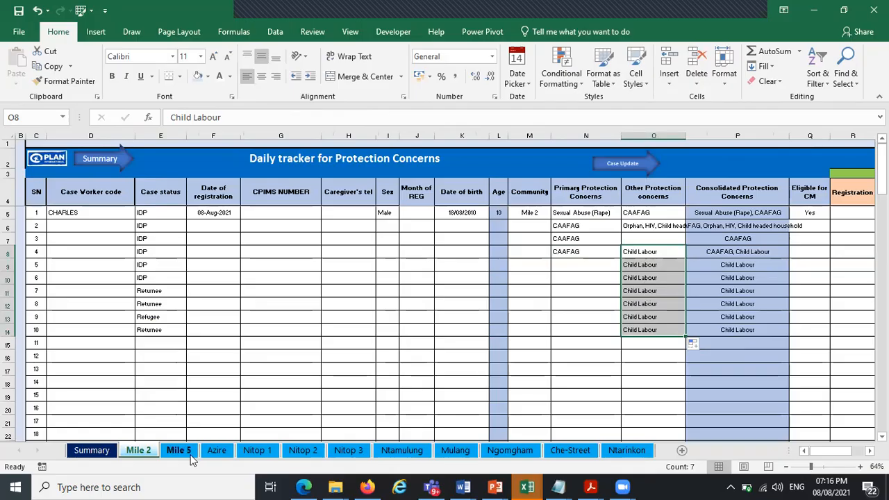
pyautogui.click(97, 451)
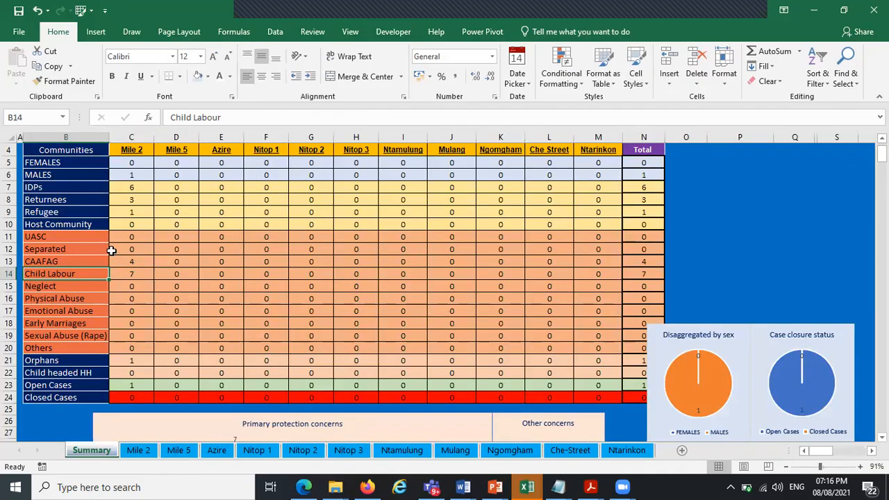
pyautogui.scroll(-5, 383, 273)
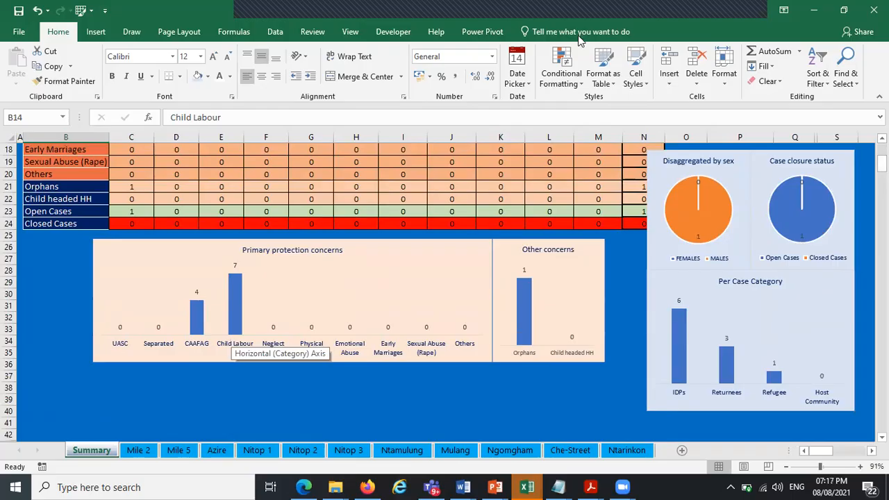
# Switch to the Upgraded CP AoR 5W data collection workbook and examine the Email cell's custom validation formula
pyautogui.click(811, 10)
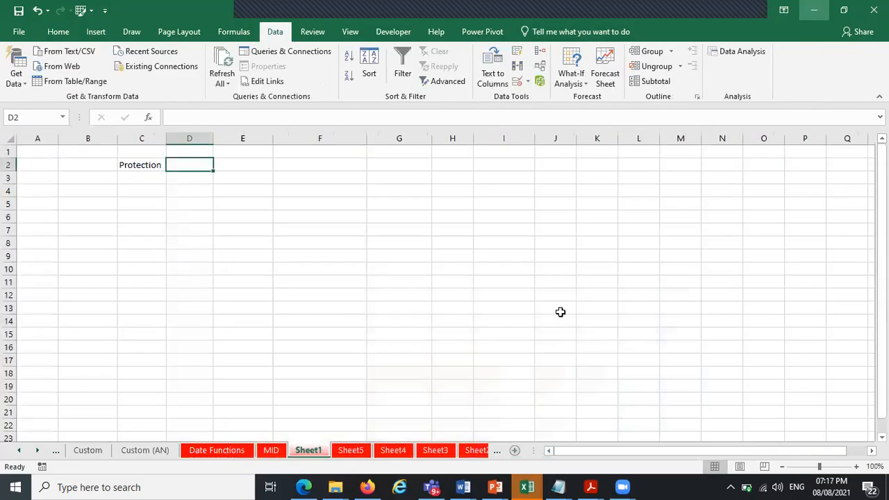
pyautogui.click(526, 486)
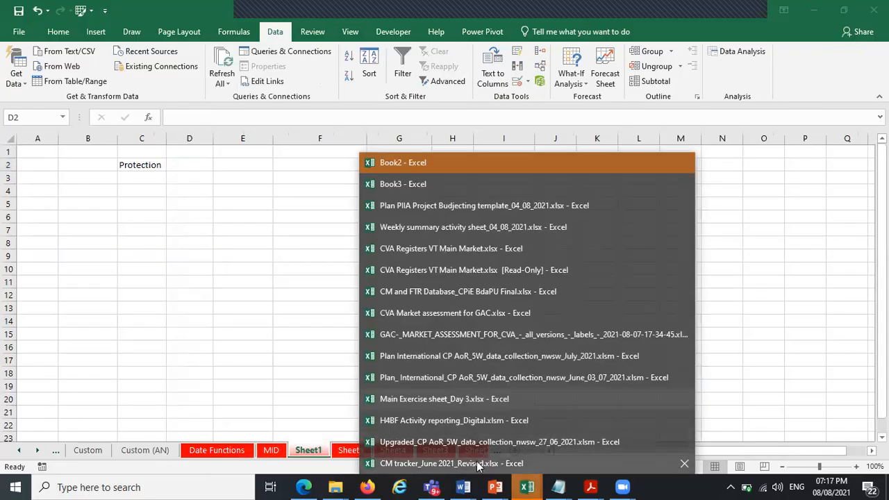
pyautogui.click(490, 441)
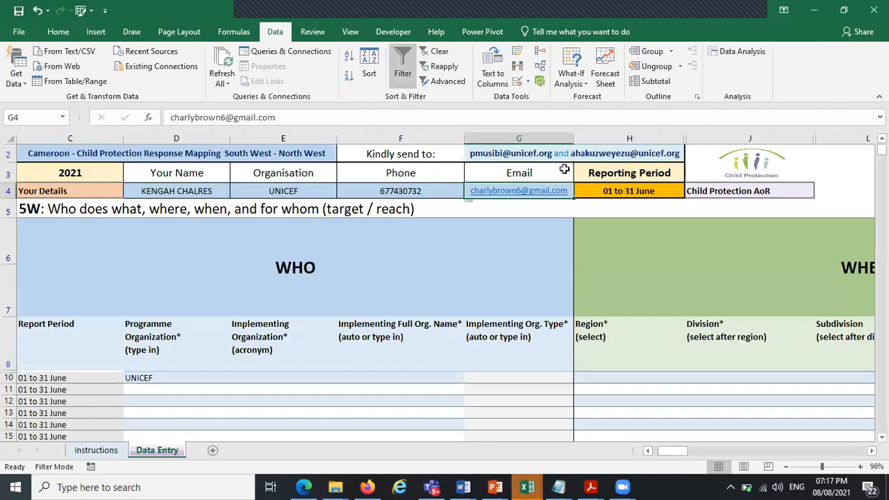
pyautogui.click(517, 81)
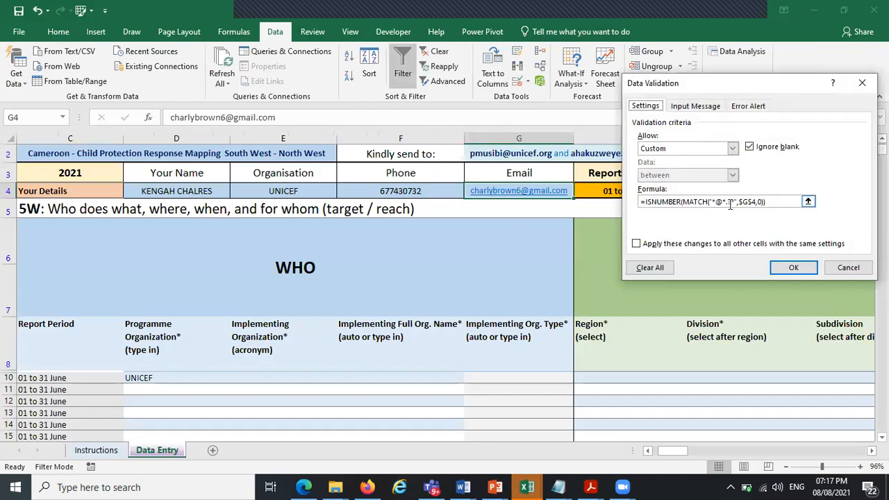
pyautogui.click(723, 203)
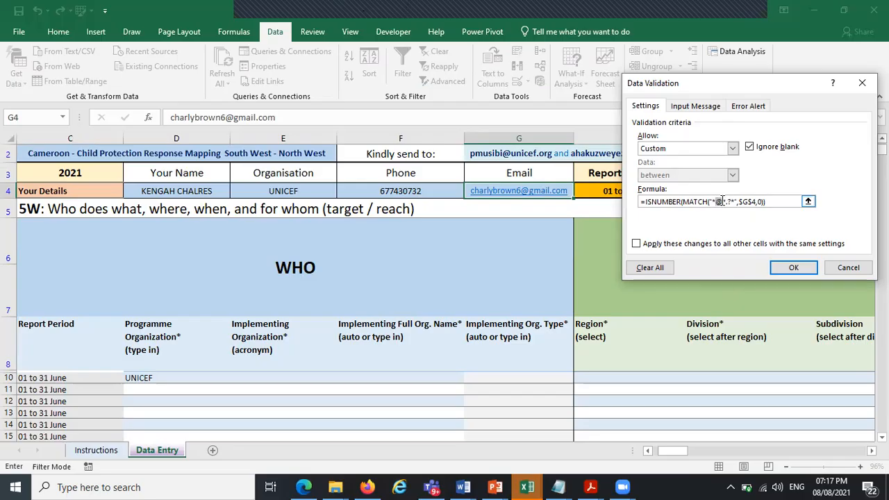
pyautogui.click(718, 201)
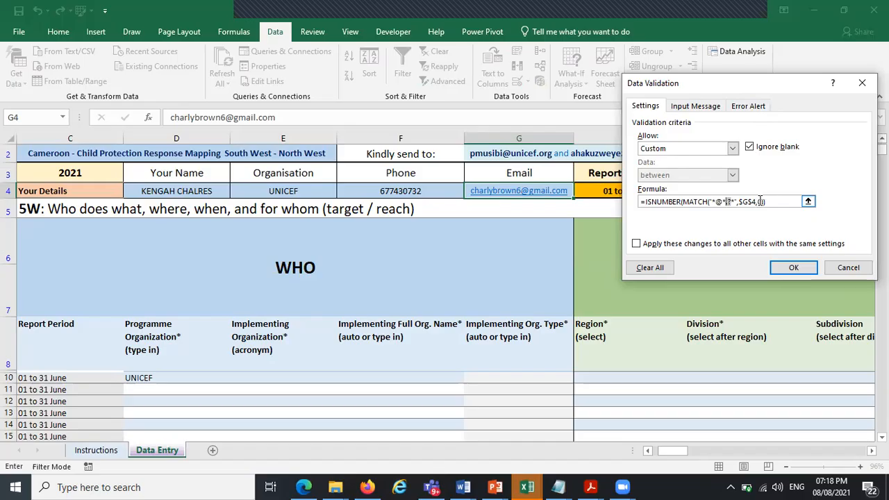
pyautogui.press('Return')
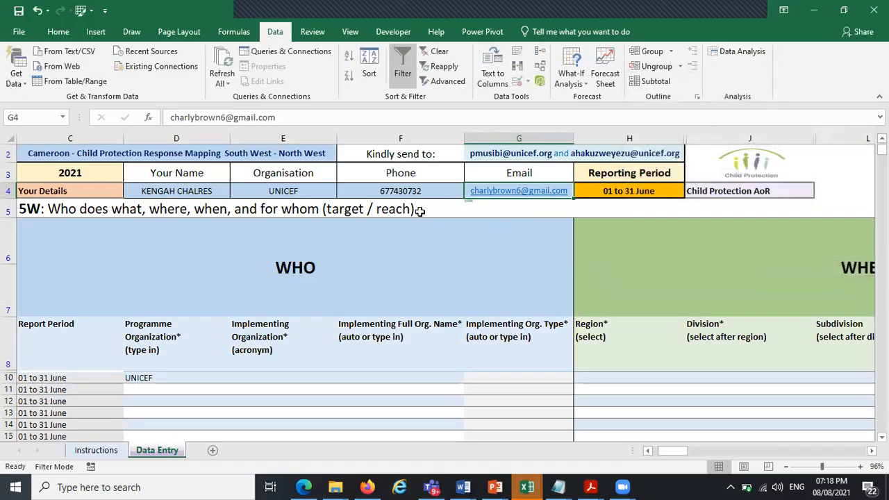
# Set the Programme Organization cell's custom validation formula to =COUNTIF($D$4:$G$3,"")=0
pyautogui.doubleClick(157, 379)
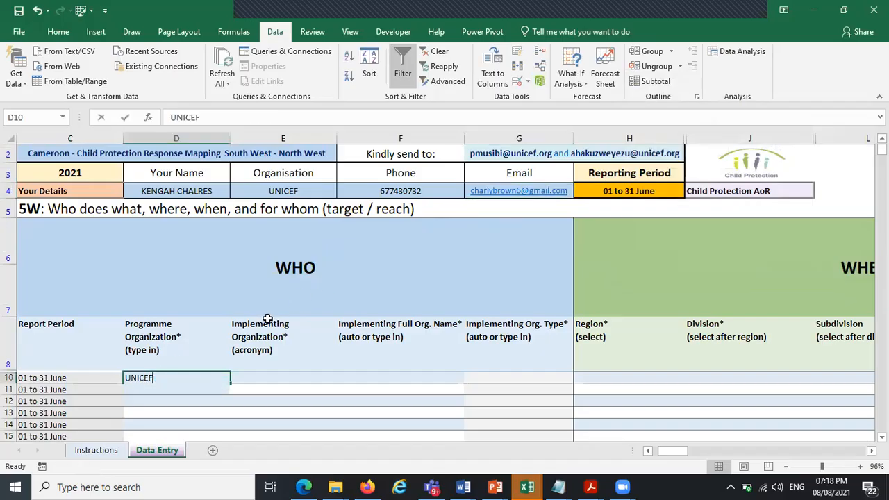
pyautogui.click(303, 399)
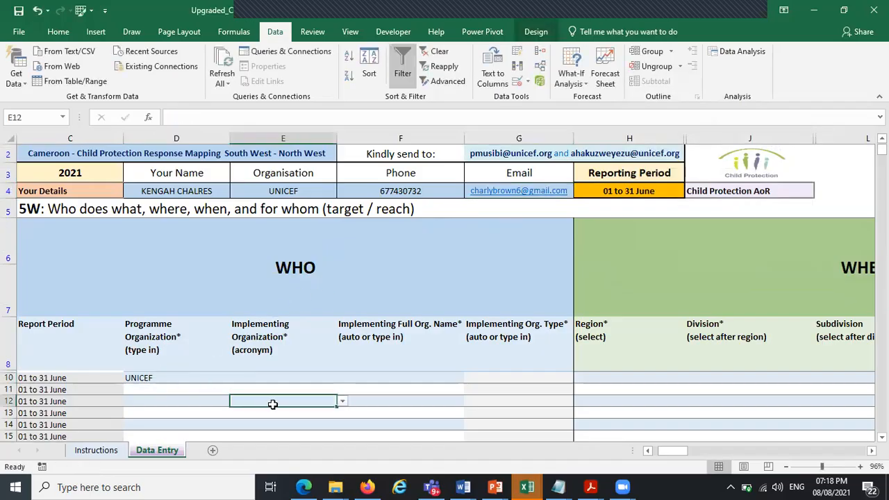
pyautogui.click(192, 378)
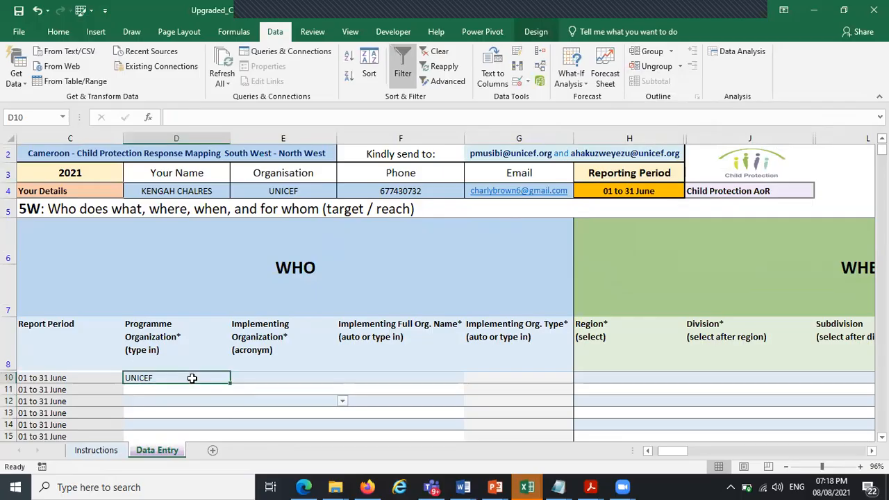
pyautogui.click(516, 84)
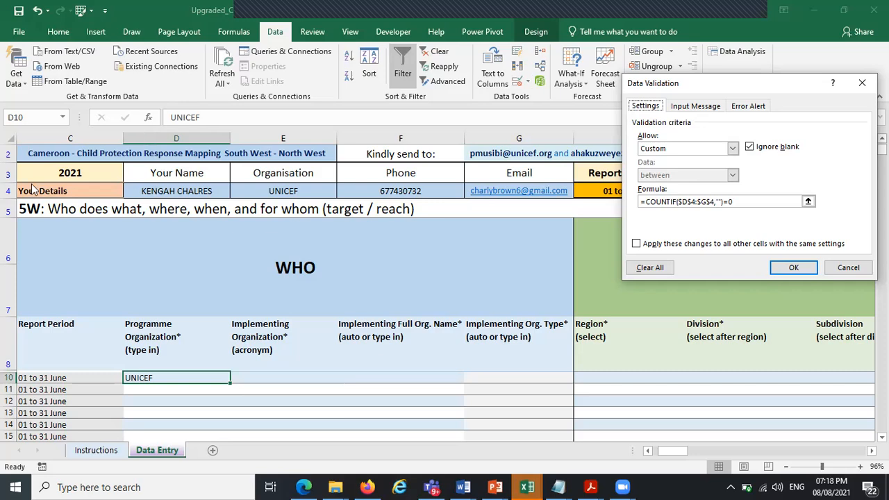
pyautogui.click(720, 201)
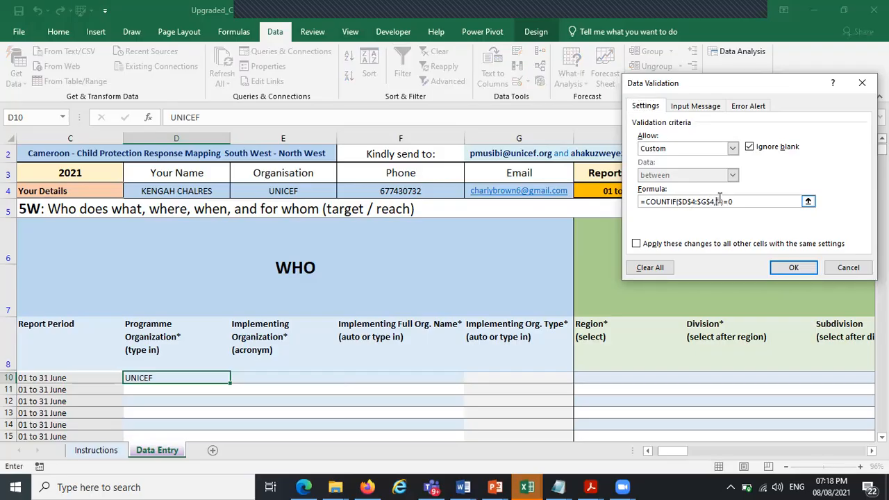
pyautogui.write('""')
pyautogui.click(719, 200)
pyautogui.press('BackSpace')
pyautogui.write('3')
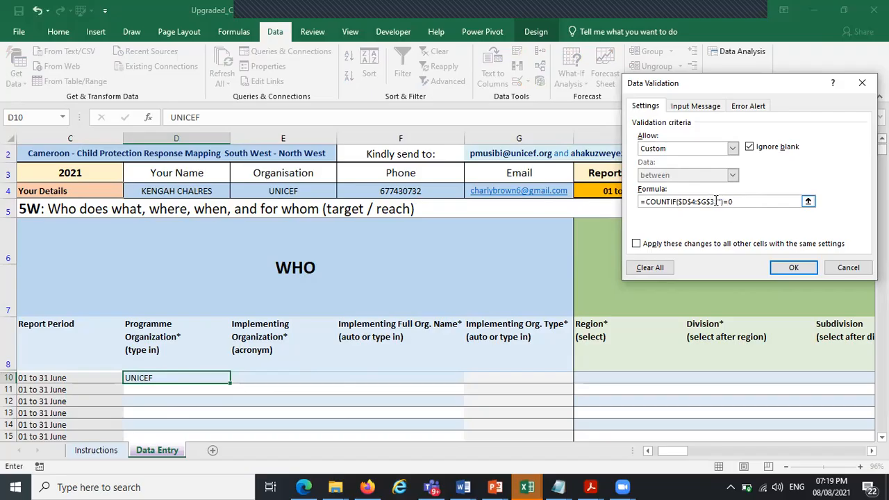
pyautogui.click(786, 267)
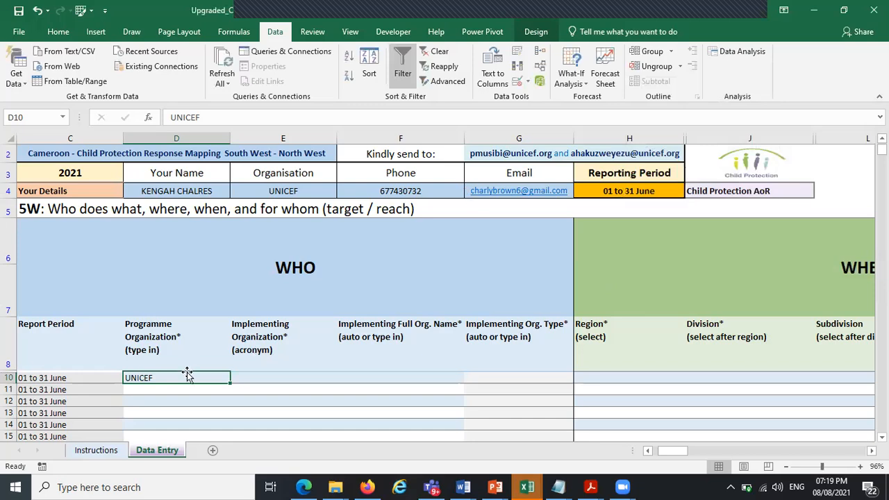
# Clear the programme organization entry in row 10 and the email in the Your Details section
pyautogui.press('Delete')
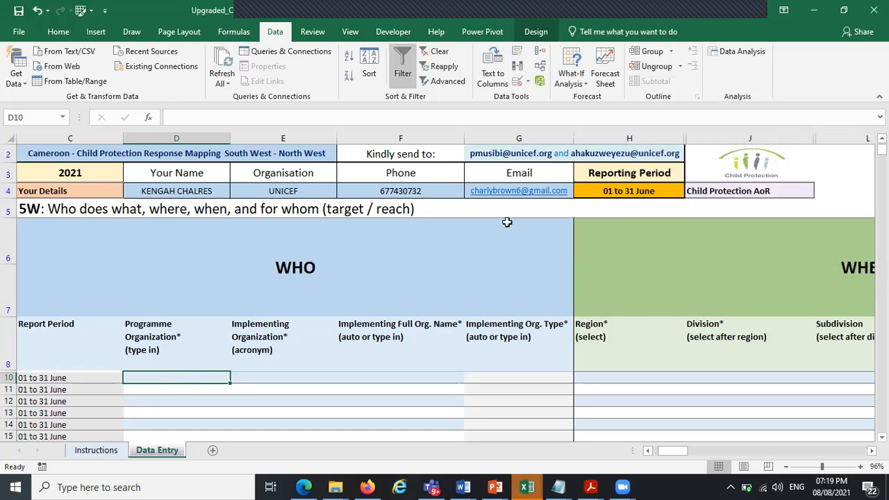
pyautogui.rightClick(478, 183)
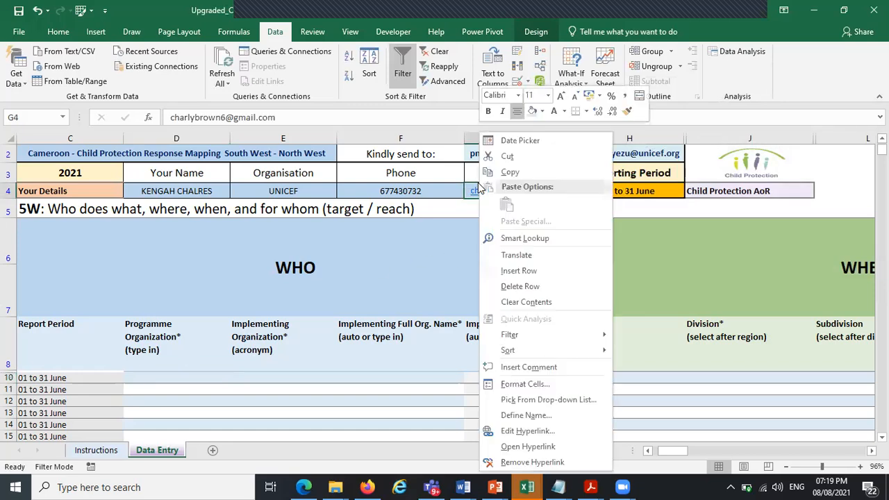
pyautogui.press('Escape')
pyautogui.press('Delete')
# Test the validation by entering unicef as the programme organization in row 10 and retrying it
pyautogui.click(149, 377)
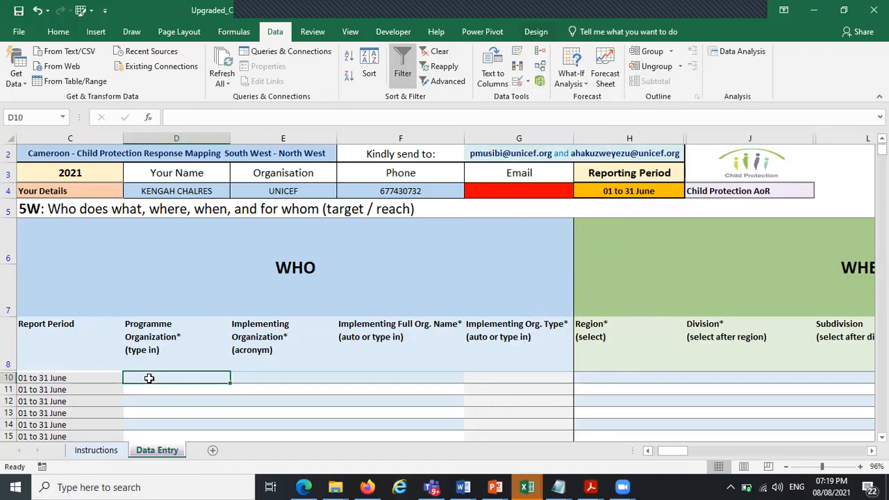
pyautogui.write('unicef')
pyautogui.press('Return')
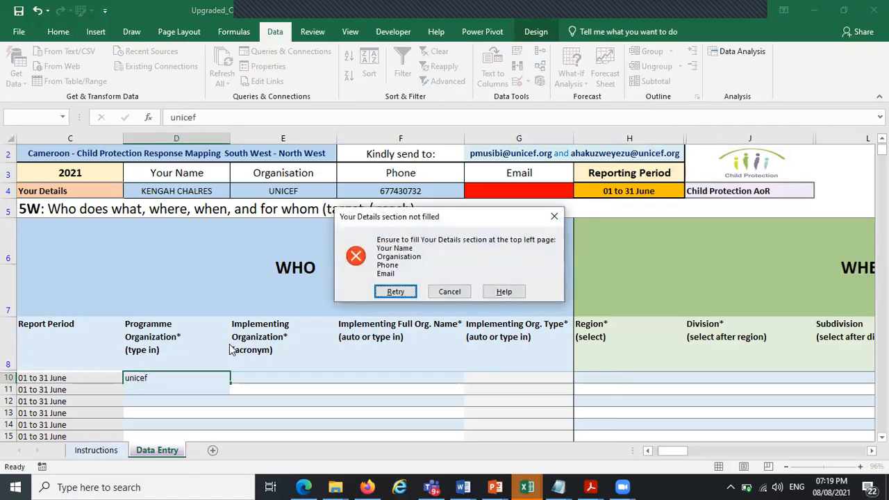
pyautogui.press('Return')
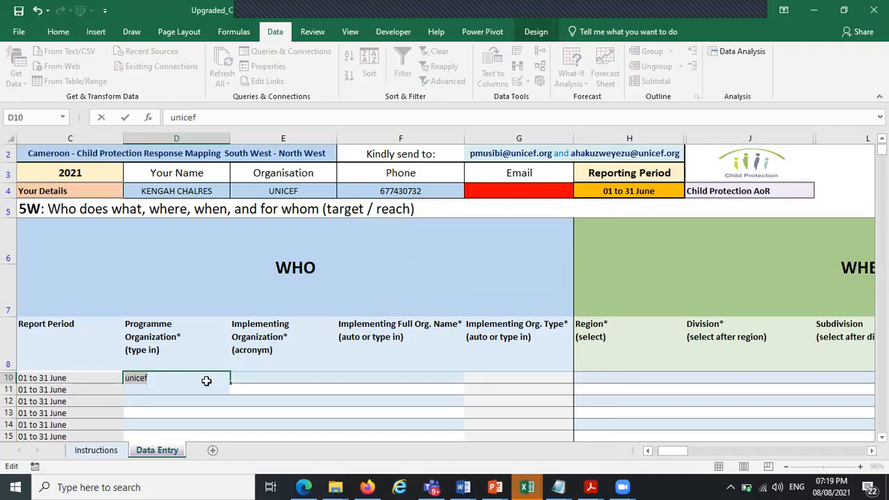
pyautogui.press('Return')
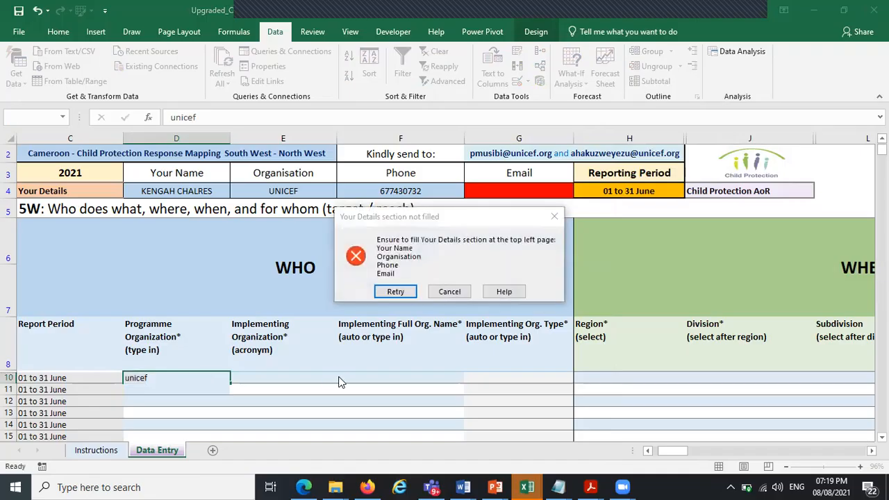
# Cancel the rejected entry and change the Programme Organization validation formula to =COUNTIF($D$4:$F$4,"")=0
pyautogui.click(450, 292)
pyautogui.click(518, 81)
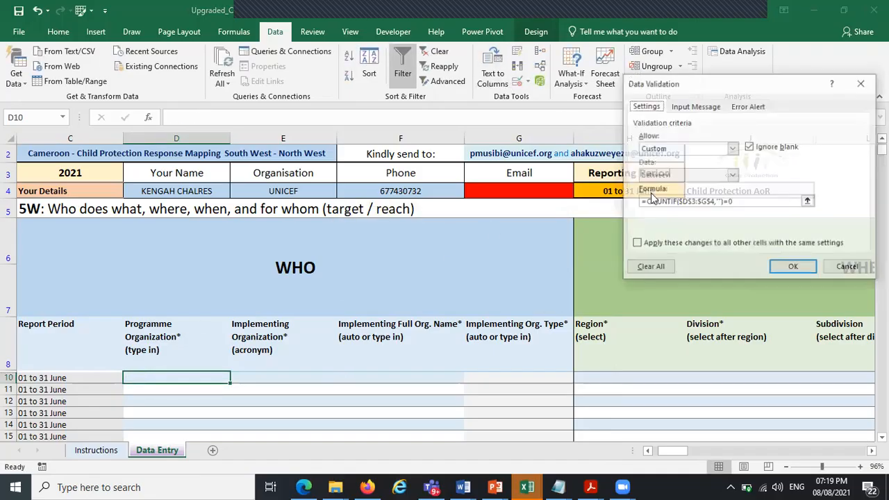
pyautogui.click(714, 201)
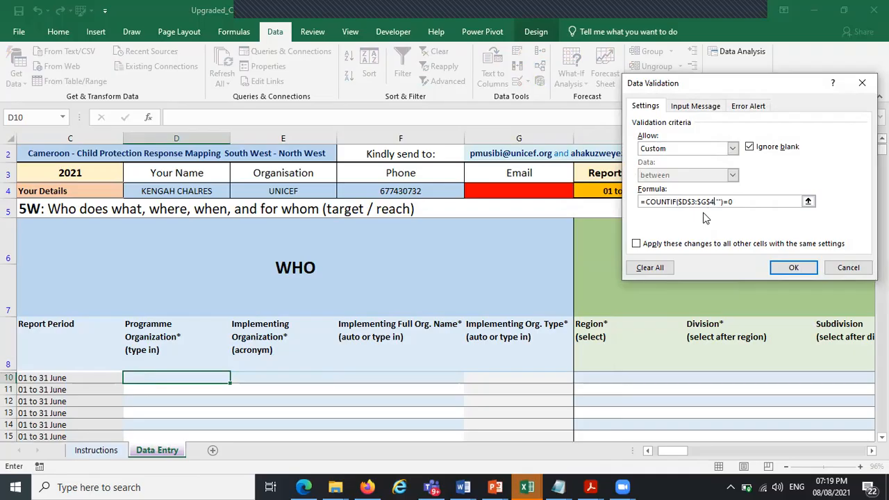
pyautogui.write(',')
pyautogui.click(706, 200)
pyautogui.press('capslock')
pyautogui.press('BackSpace')
pyautogui.write('F')
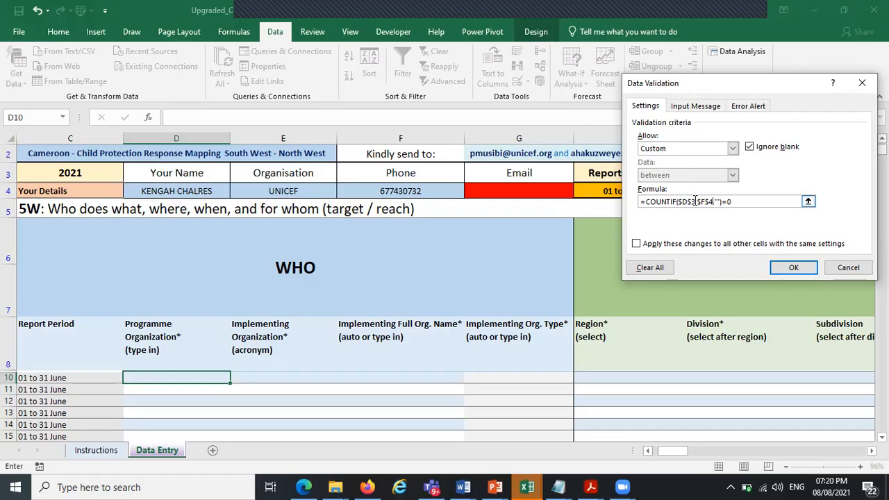
pyautogui.press('BackSpace')
pyautogui.write('4')
pyautogui.write(':')
pyautogui.click(793, 269)
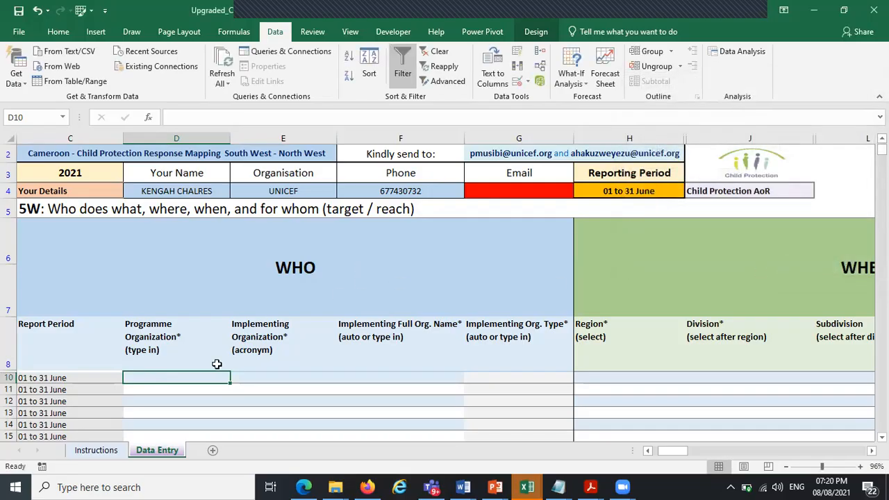
# Enter UNICEF as the programme organization in row 10, then delete the phone number in Your Details
pyautogui.write('UNICEF')
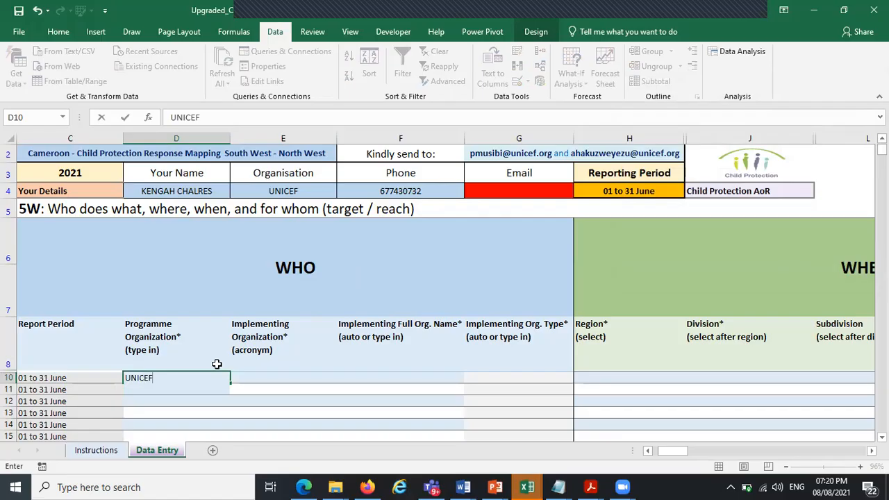
pyautogui.press('Return')
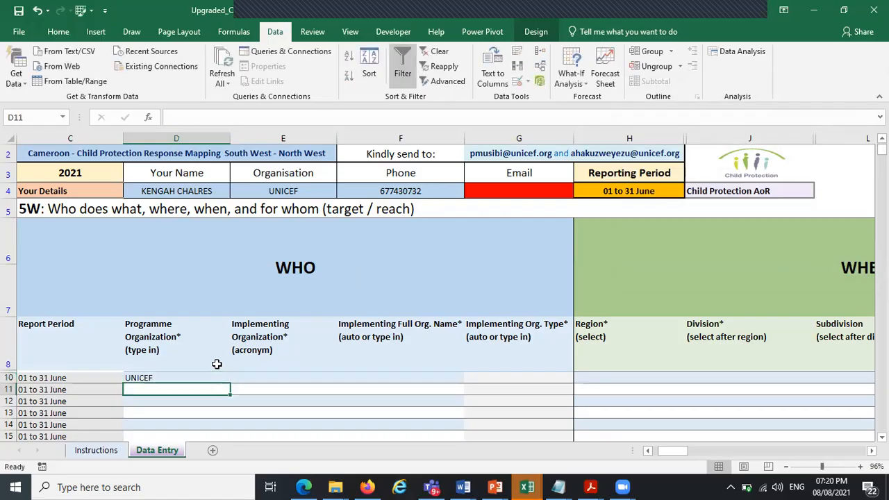
pyautogui.click(526, 188)
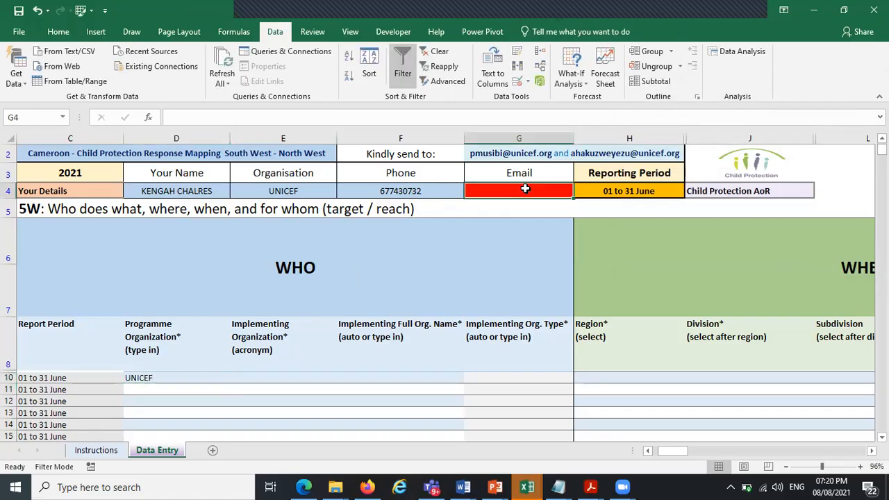
pyautogui.click(411, 189)
pyautogui.press('Delete')
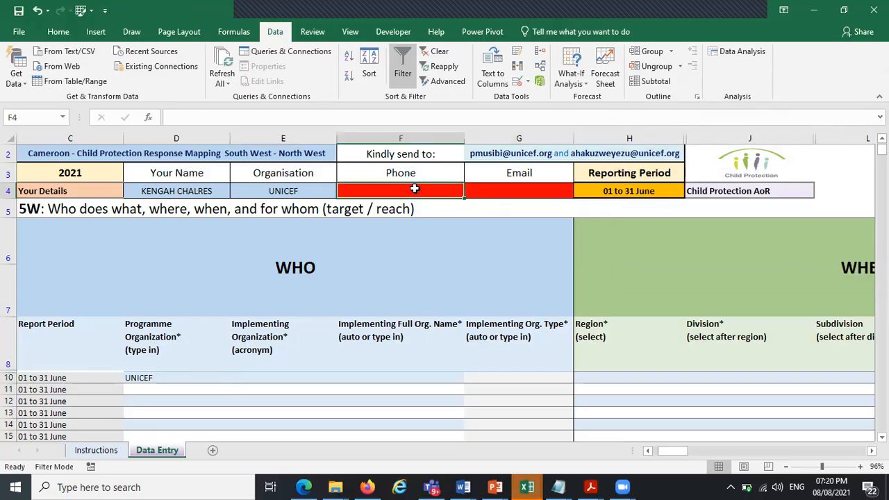
# Test the validation by entering UNICEF again in row 10 and cancel the entry
pyautogui.click(154, 377)
pyautogui.write('UNICE')
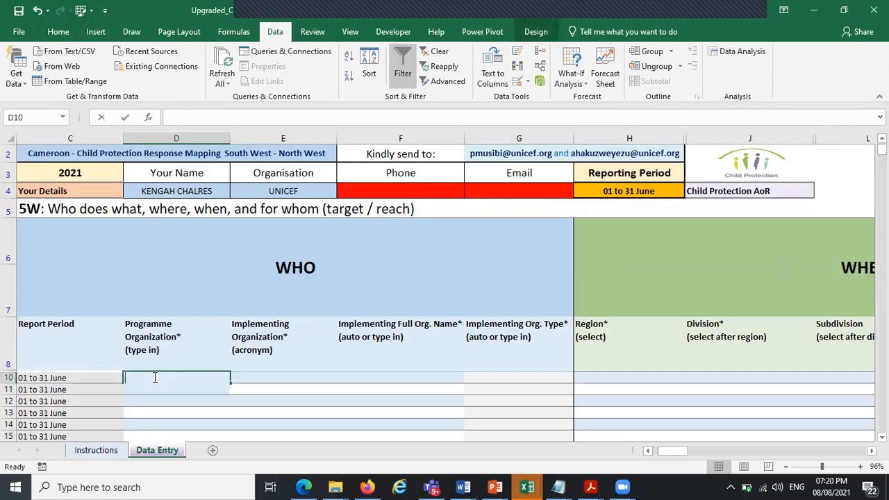
pyautogui.press('Return')
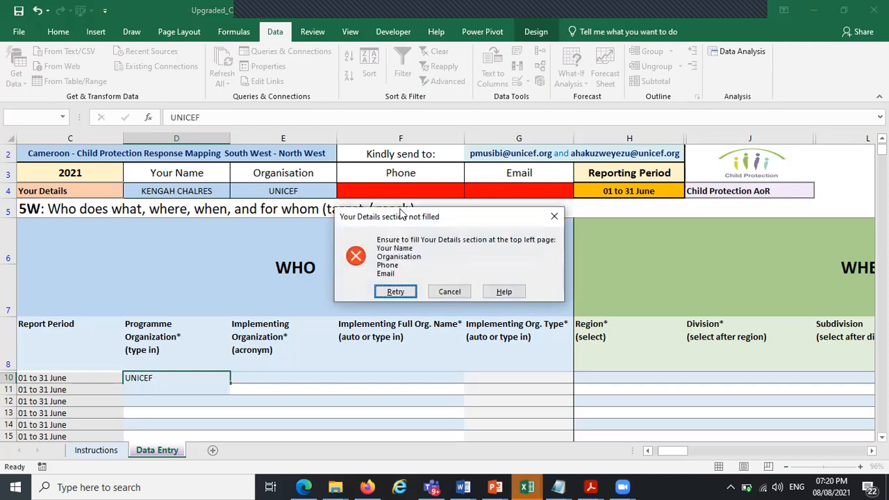
pyautogui.click(553, 218)
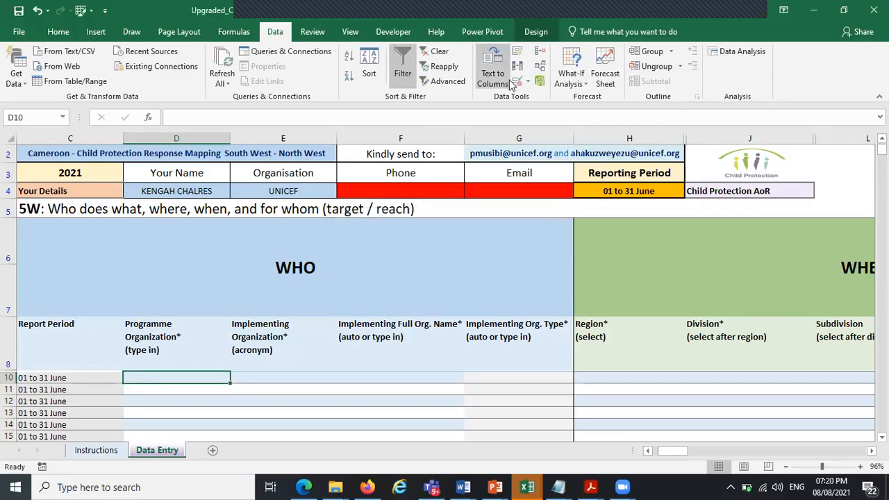
# Set the Programme Organization validation formula to =COUNTIF($D$4:$G$4,"")=0
pyautogui.click(517, 81)
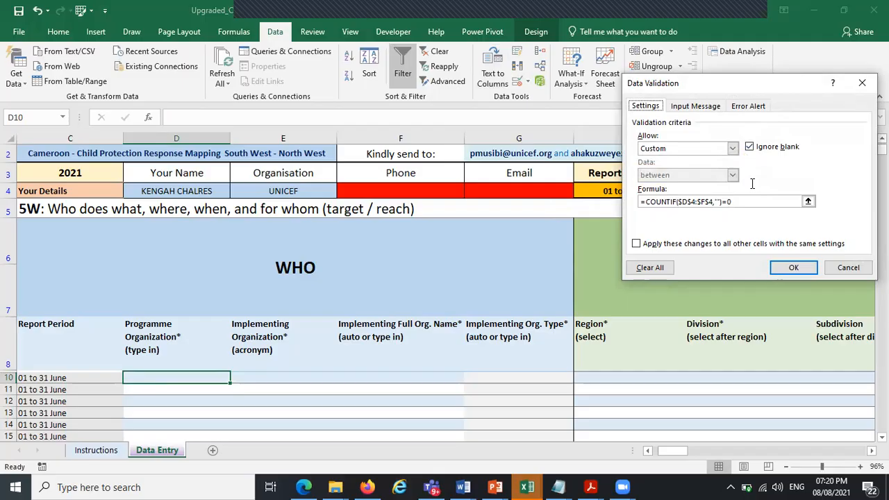
pyautogui.click(718, 201)
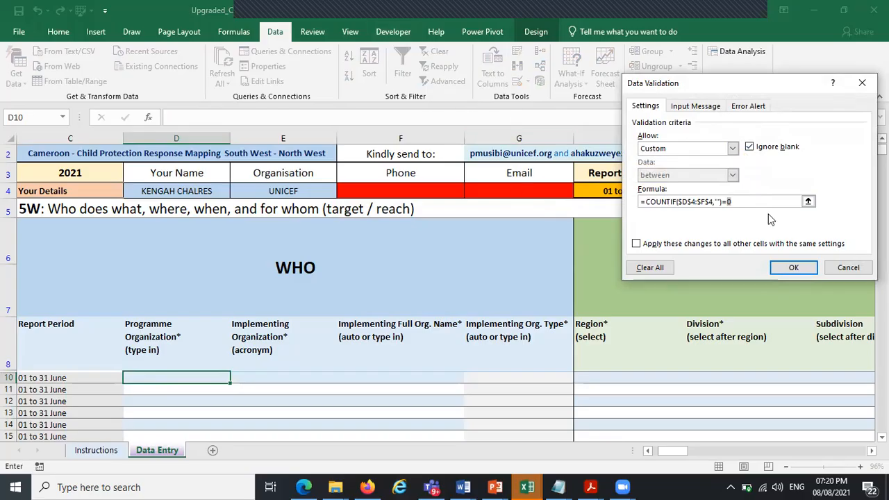
pyautogui.click(705, 202)
pyautogui.press('BackSpace')
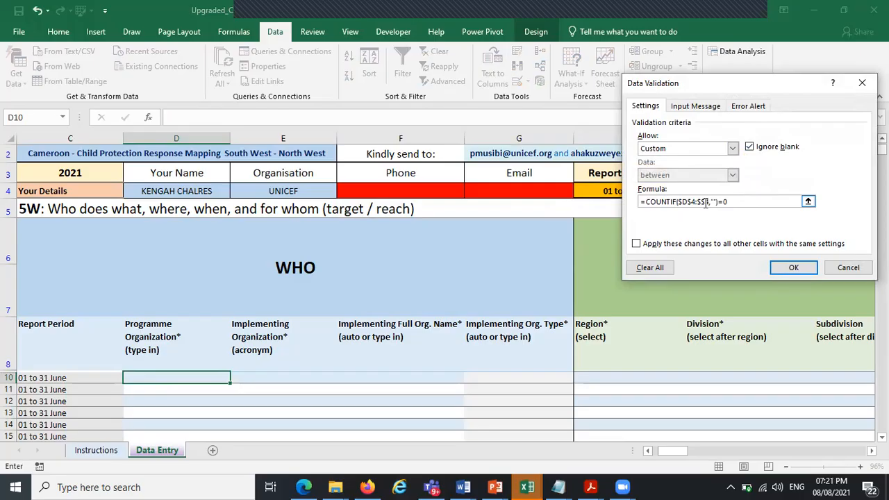
pyautogui.write('G')
pyautogui.click(792, 267)
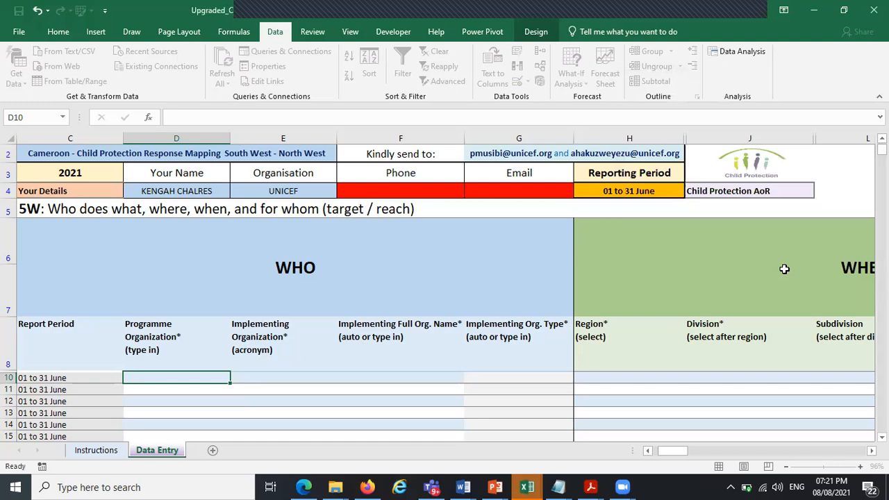
# Fill in the contact's phone number in the Your Details Phone cell
pyautogui.click(412, 198)
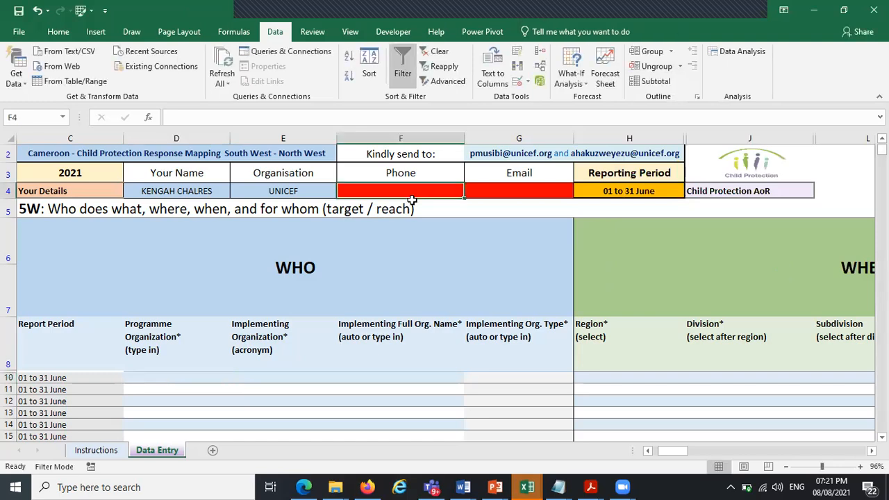
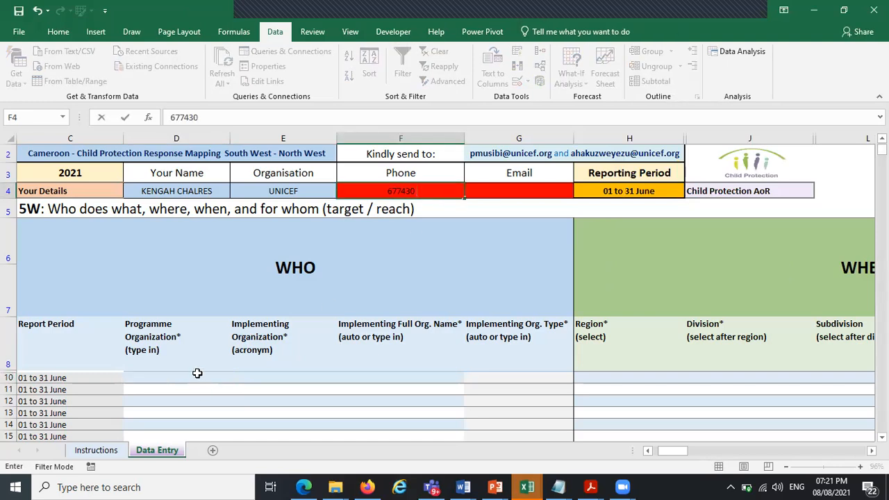
pyautogui.press('Tab')
# Test the validation by entering DFA as the programme organization in row 10 and cancel it
pyautogui.click(196, 373)
pyautogui.write('DFA')
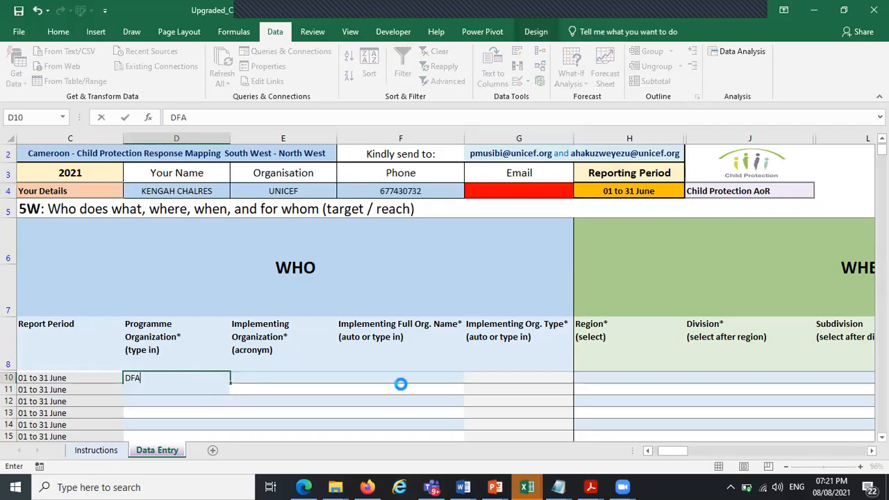
pyautogui.press('Return')
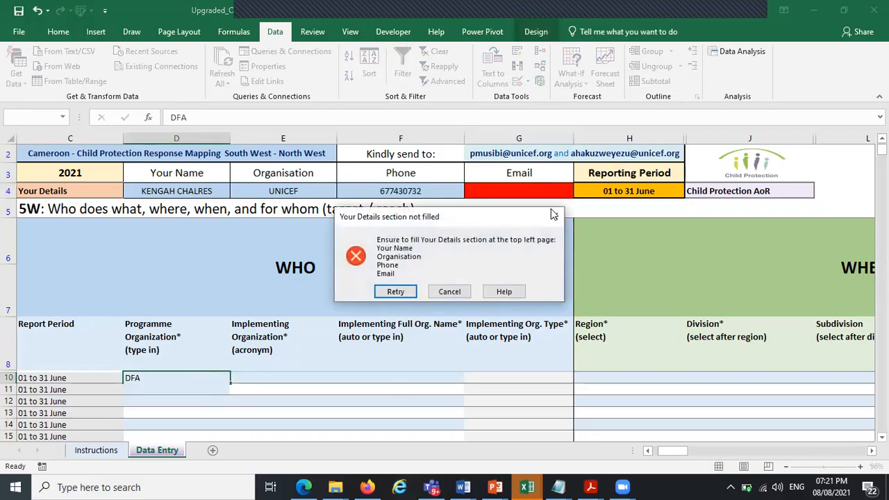
pyautogui.click(554, 215)
# Fill in the contact's email address in the Your Details Email cell
pyautogui.click(520, 186)
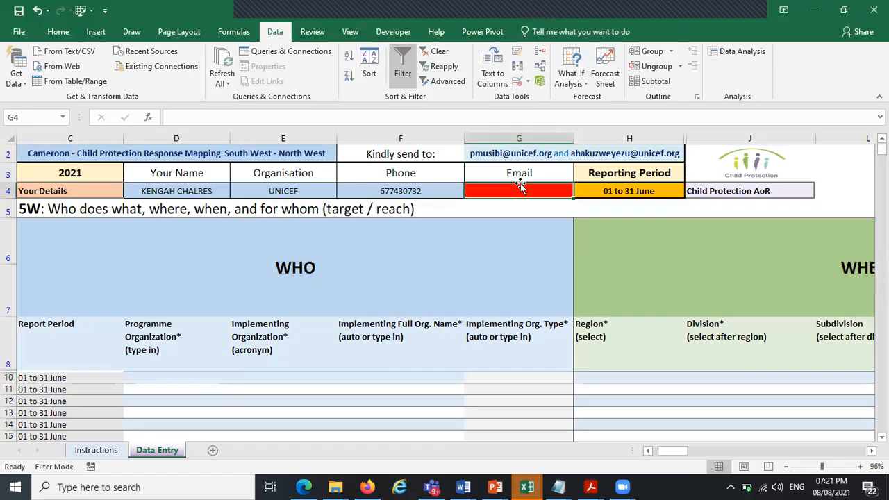
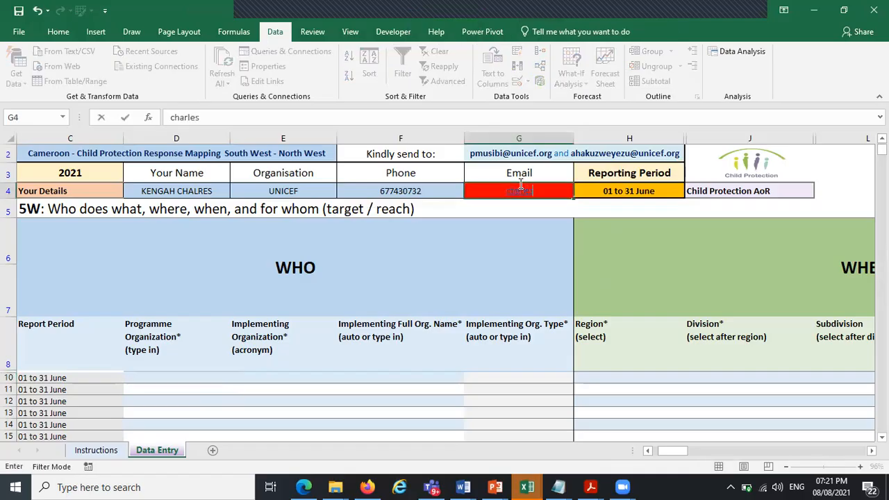
pyautogui.press('Return')
# Enter UNICEF as the programme organization in row 10, then clear the cell
pyautogui.click(173, 380)
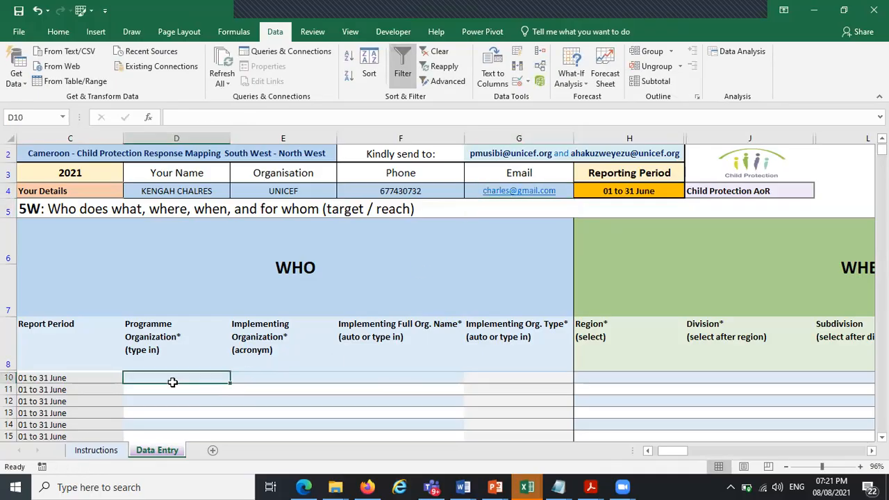
pyautogui.press('capslock')
pyautogui.write('UNICEF')
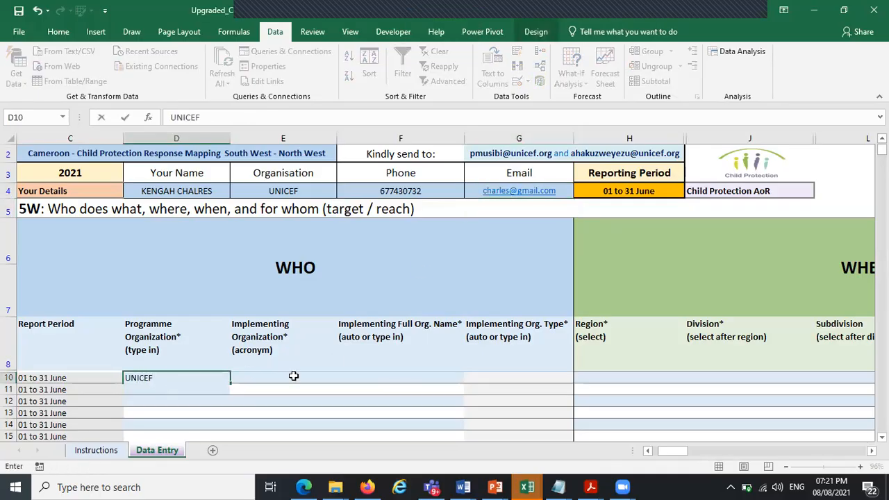
pyautogui.click(294, 376)
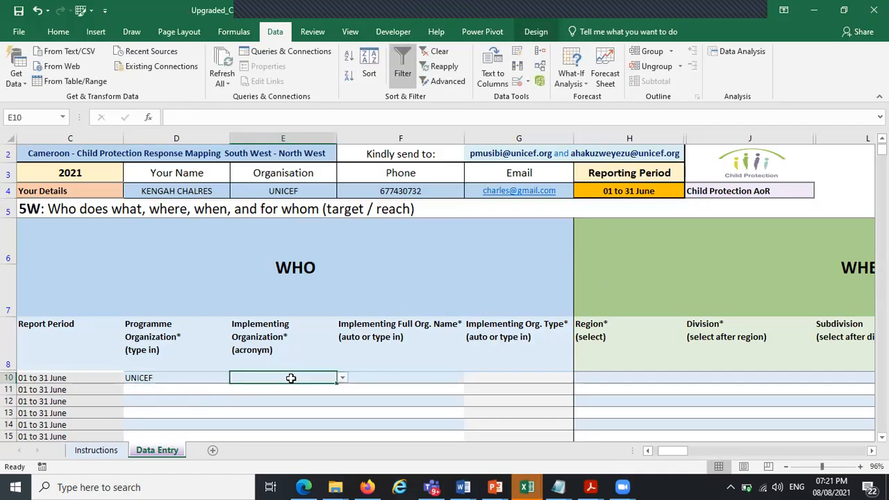
pyautogui.click(206, 382)
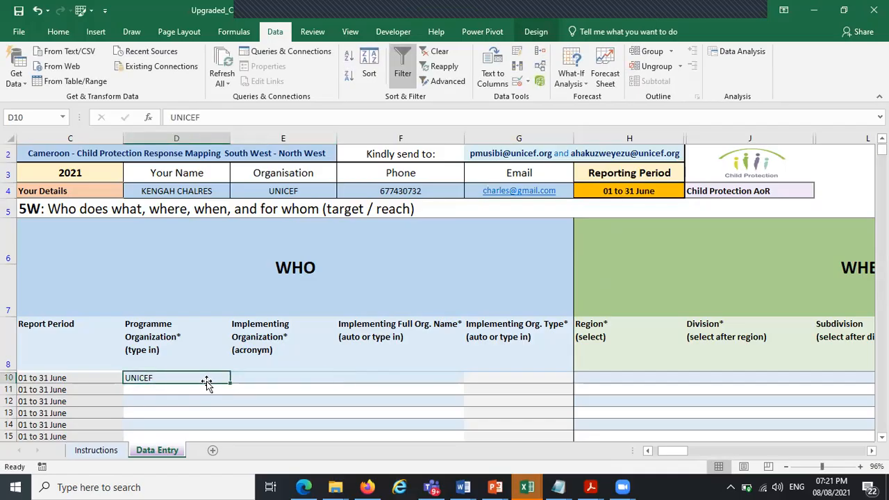
pyautogui.press('Delete')
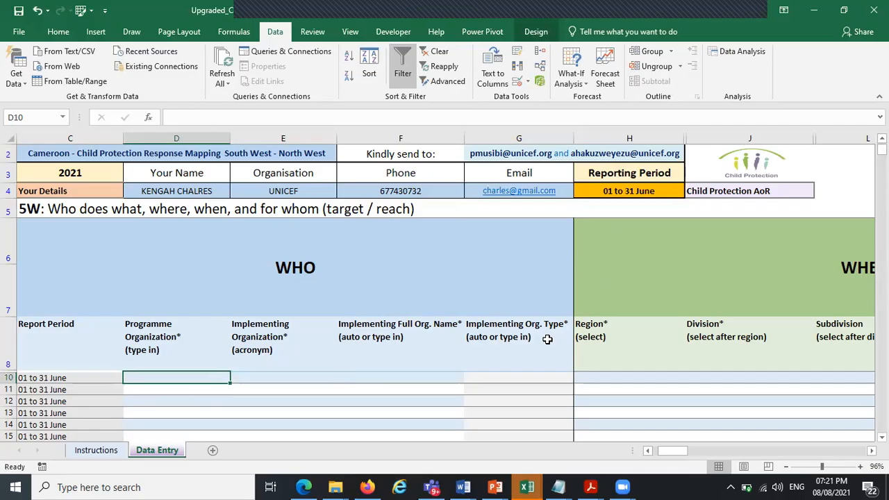
# Clear all entries in the Your Details row from name to email
pyautogui.click(432, 17)
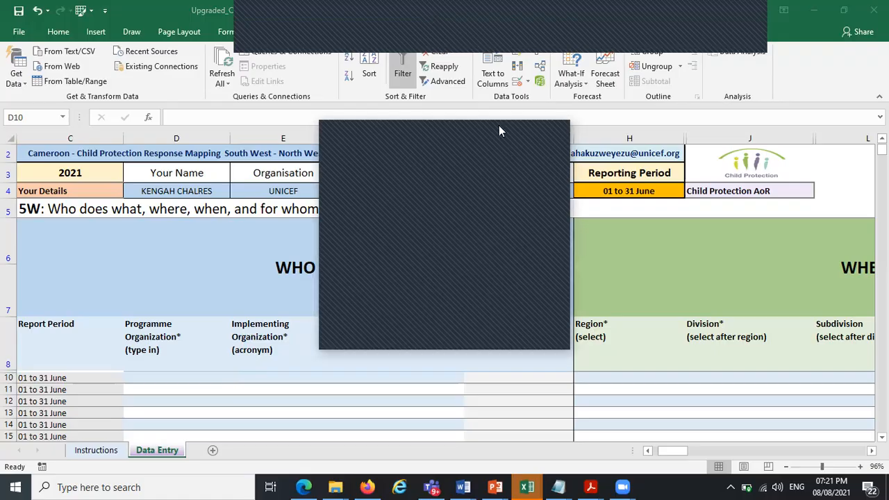
pyautogui.click(188, 192)
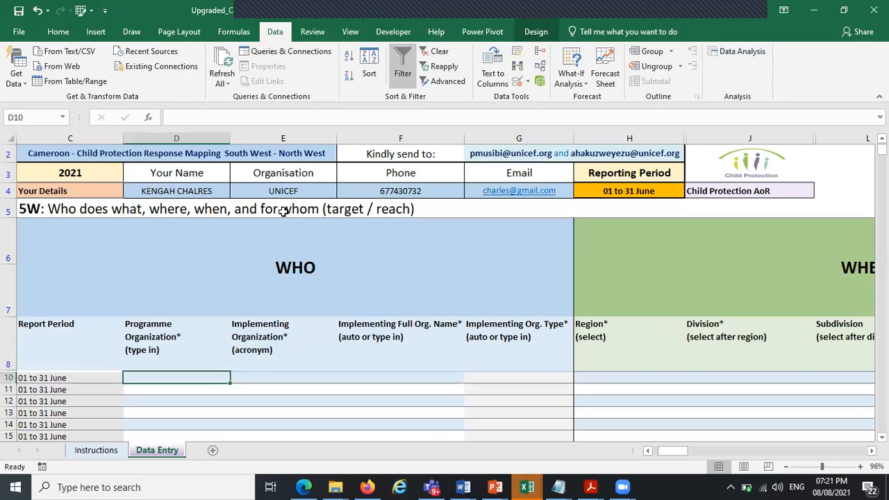
pyautogui.moveTo(174, 193); pyautogui.dragTo(520, 194)
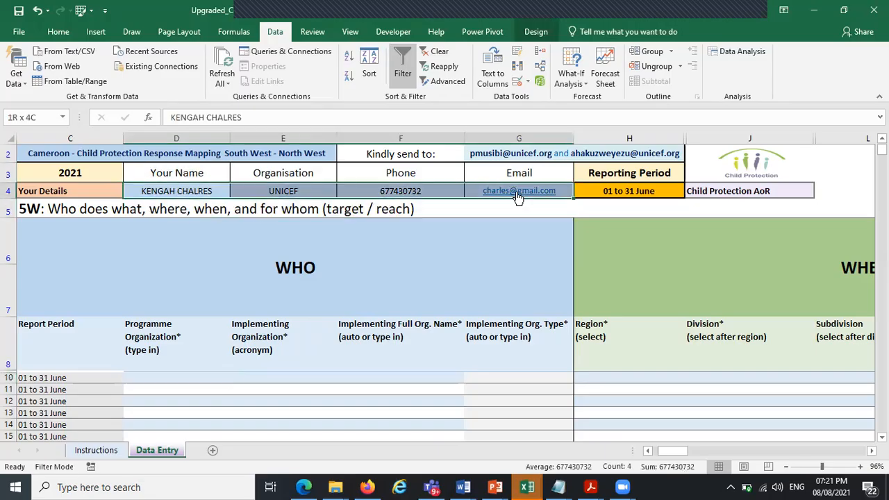
pyautogui.click(58, 32)
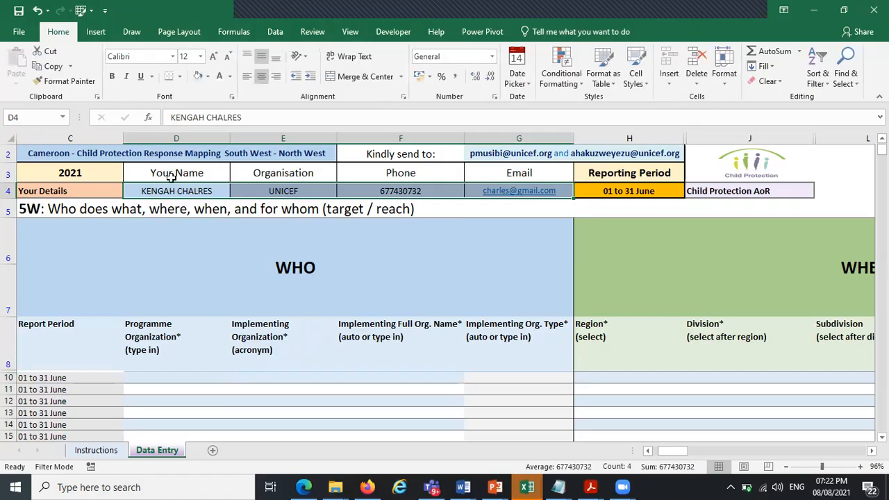
pyautogui.press('Delete')
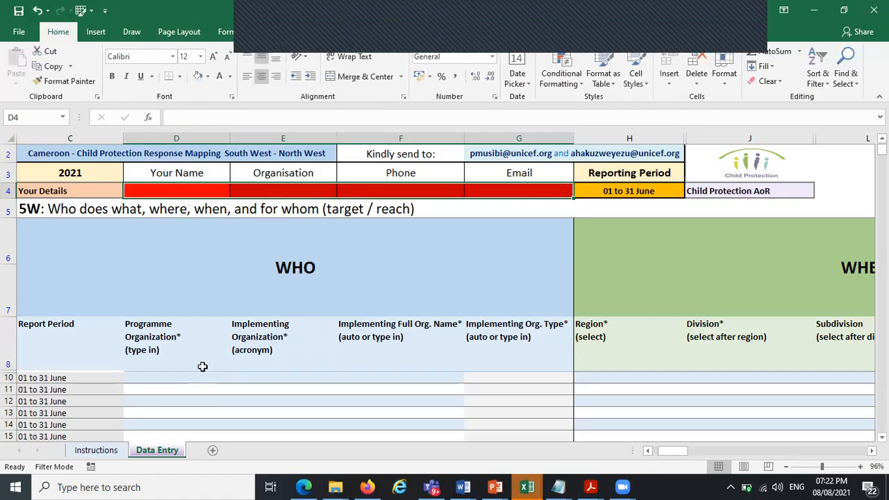
# Switch to the Main Exercise sheet_Day 3 workbook and format the range C2:C8 as a blue banded table
pyautogui.click(538, 486)
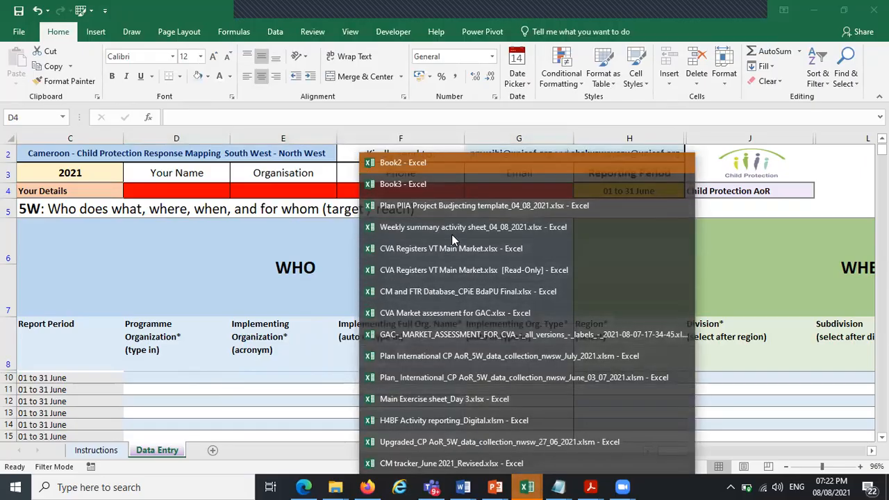
pyautogui.click(444, 398)
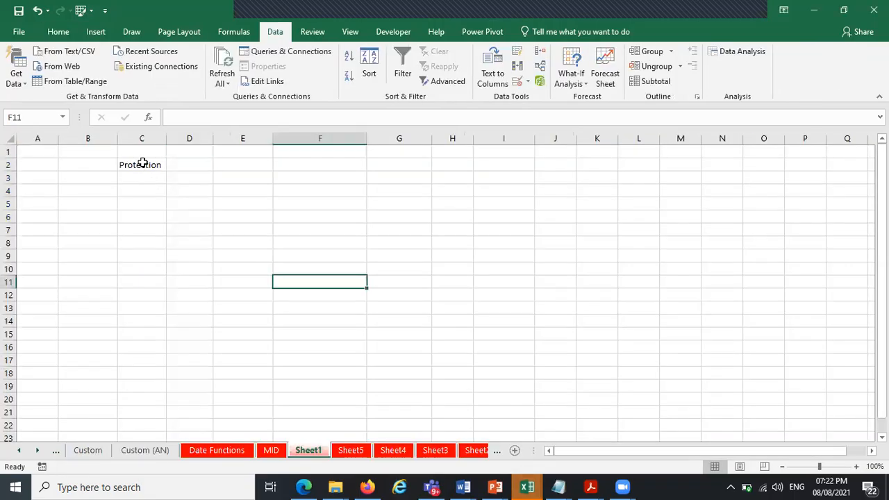
pyautogui.moveTo(142, 171); pyautogui.dragTo(149, 248)
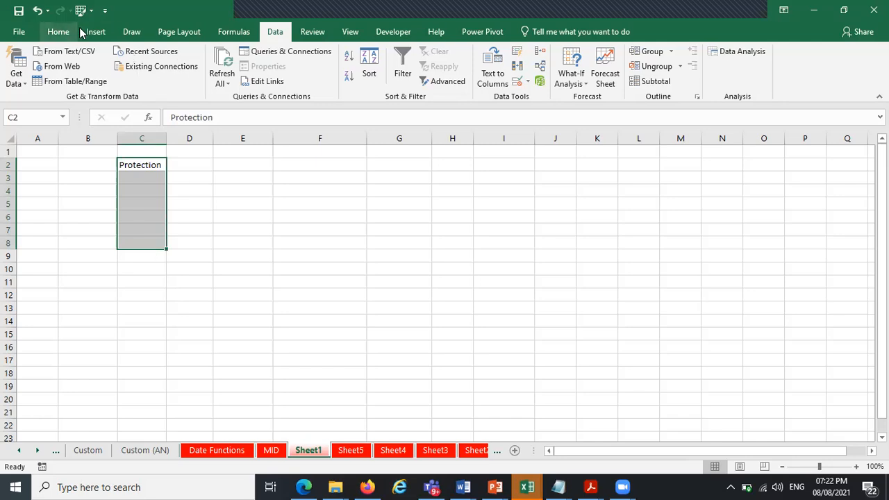
pyautogui.click(58, 31)
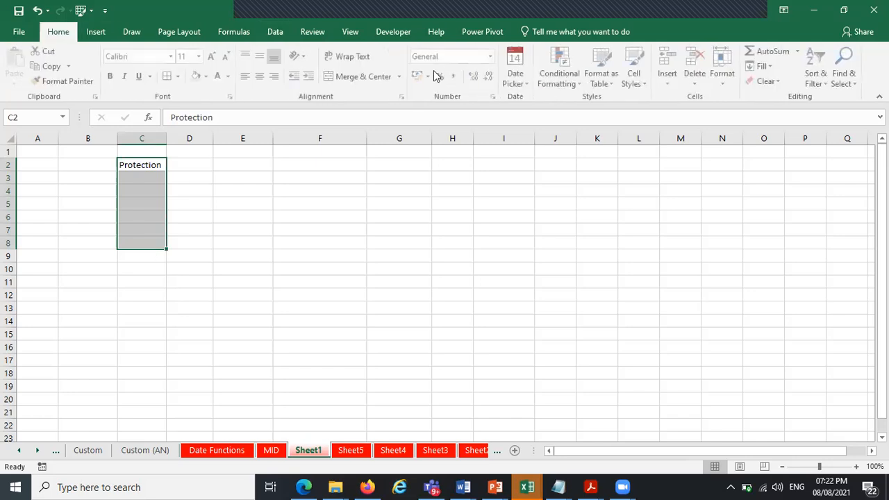
pyautogui.click(590, 81)
pyautogui.click(735, 218)
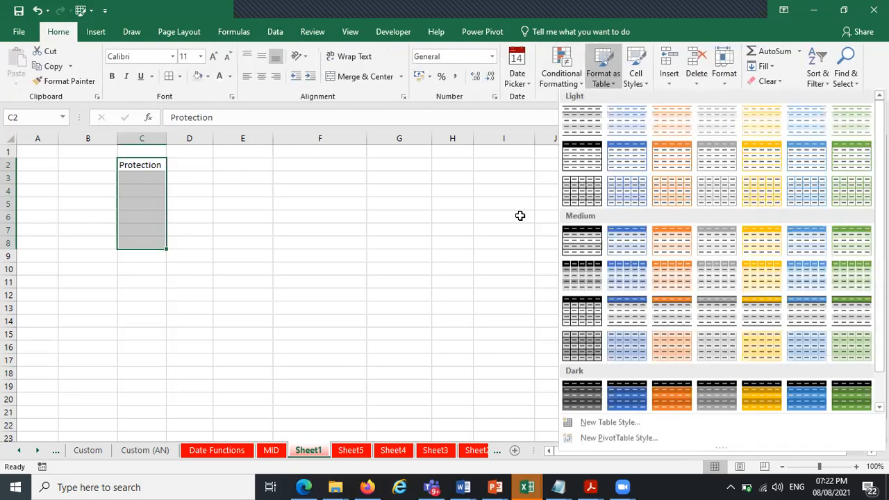
pyautogui.press('Return')
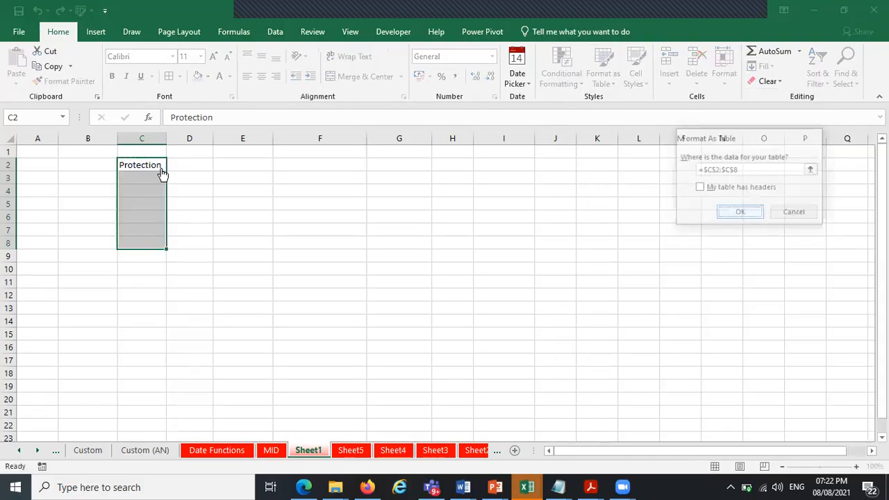
pyautogui.click(147, 178)
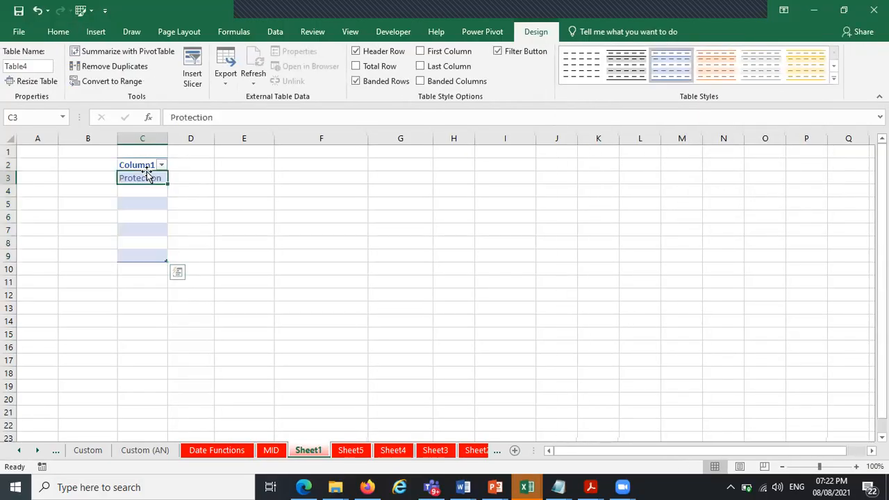
pyautogui.click(144, 165)
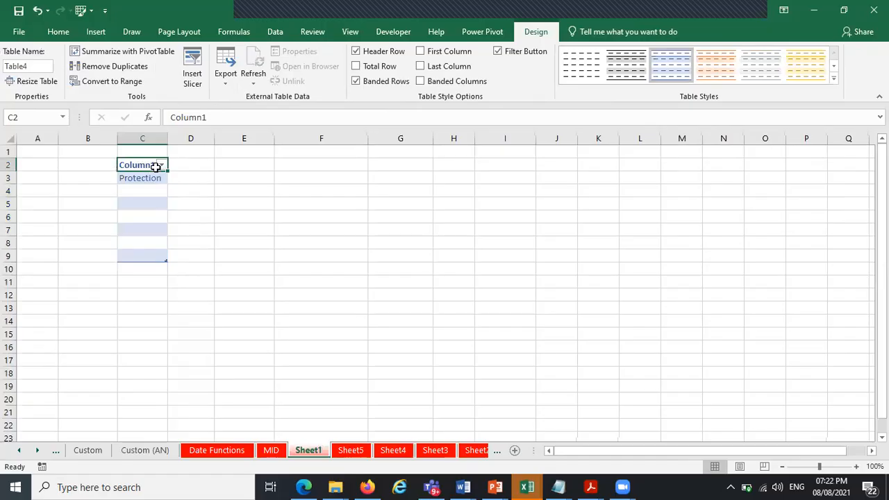
pyautogui.click(99, 167)
pyautogui.moveTo(119, 171); pyautogui.dragTo(229, 163)
pyautogui.click(291, 184)
pyautogui.click(144, 165)
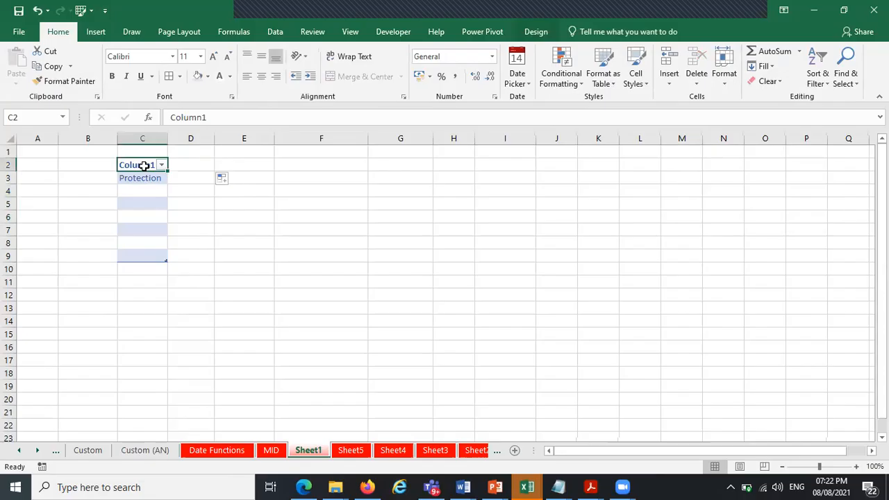
# Start a new conditional formatting rule on C4:C9 that formats only cells containing Blanks
pyautogui.click(140, 190)
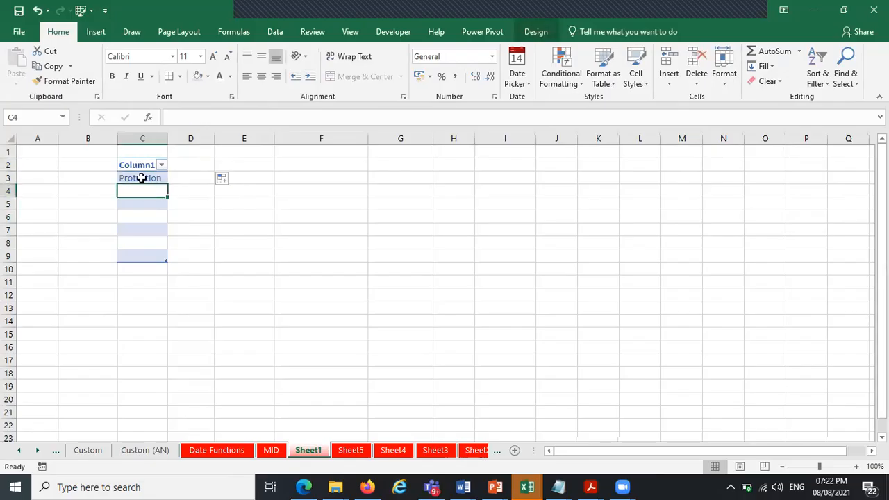
pyautogui.moveTo(141, 190); pyautogui.dragTo(143, 248)
pyautogui.click(143, 190)
pyautogui.moveTo(145, 191); pyautogui.dragTo(143, 253)
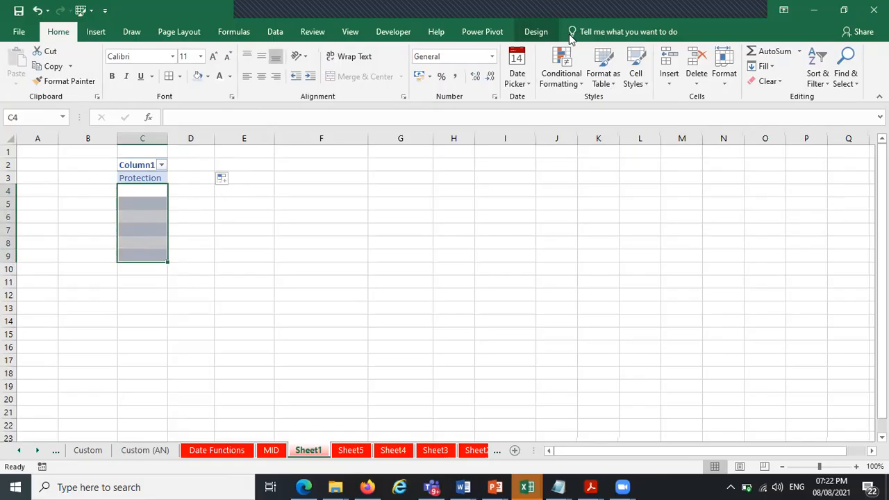
pyautogui.click(574, 82)
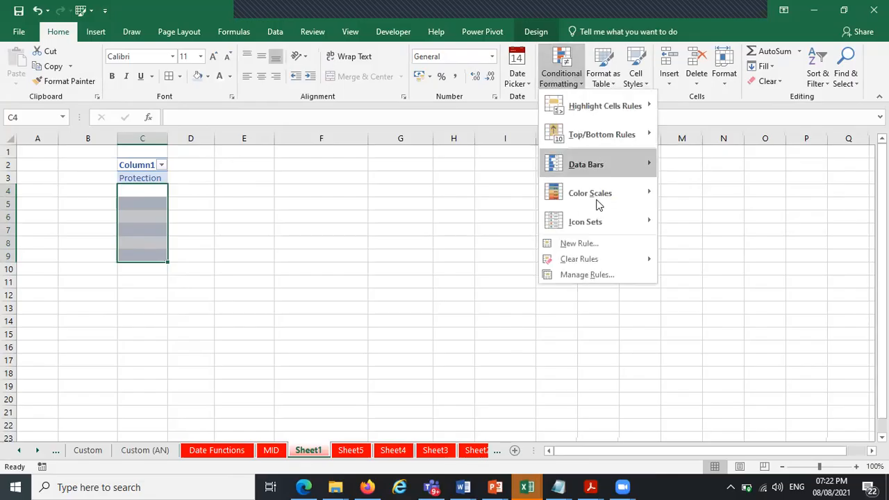
pyautogui.click(589, 245)
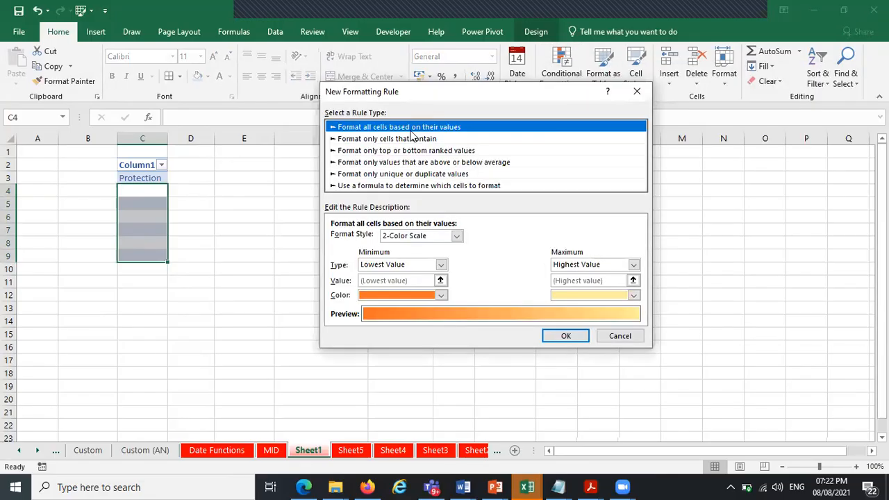
pyautogui.click(406, 140)
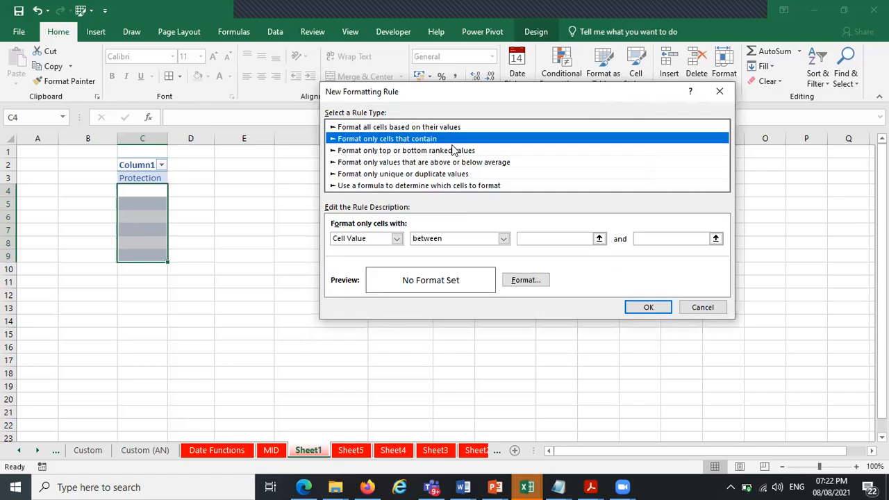
pyautogui.click(396, 238)
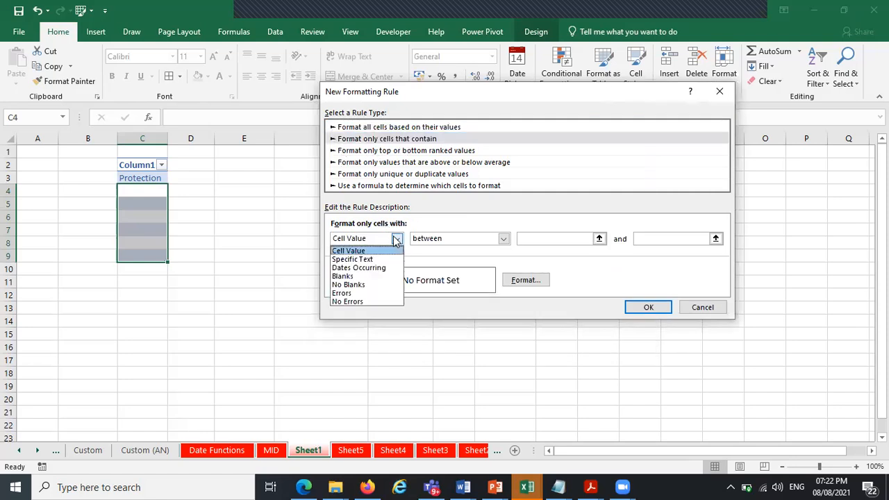
pyautogui.click(373, 276)
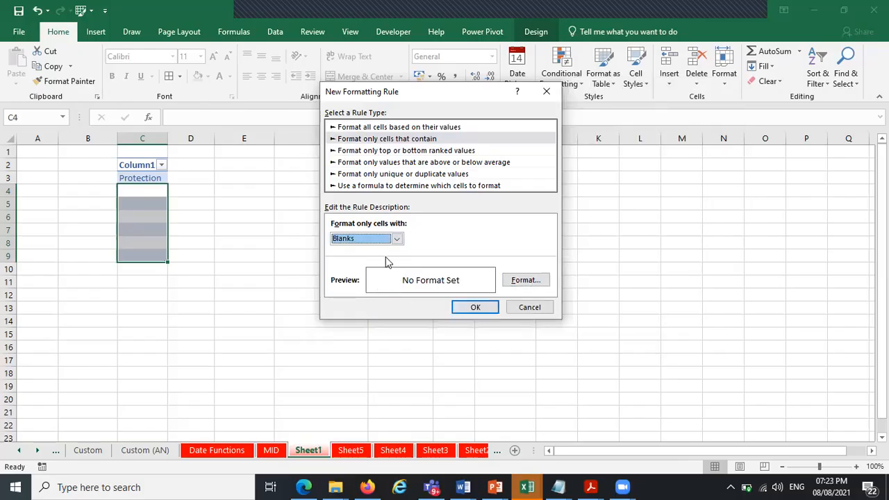
# Give the blanks rule a red fill and apply it
pyautogui.click(523, 280)
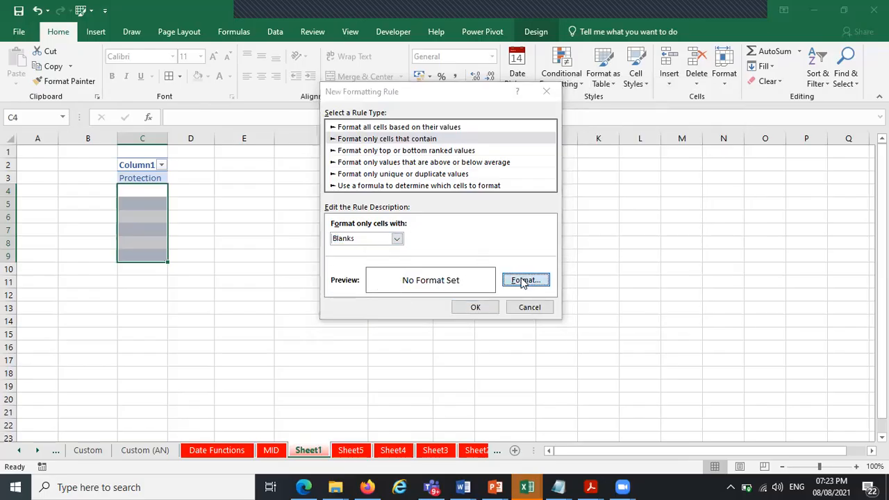
pyautogui.click(664, 49)
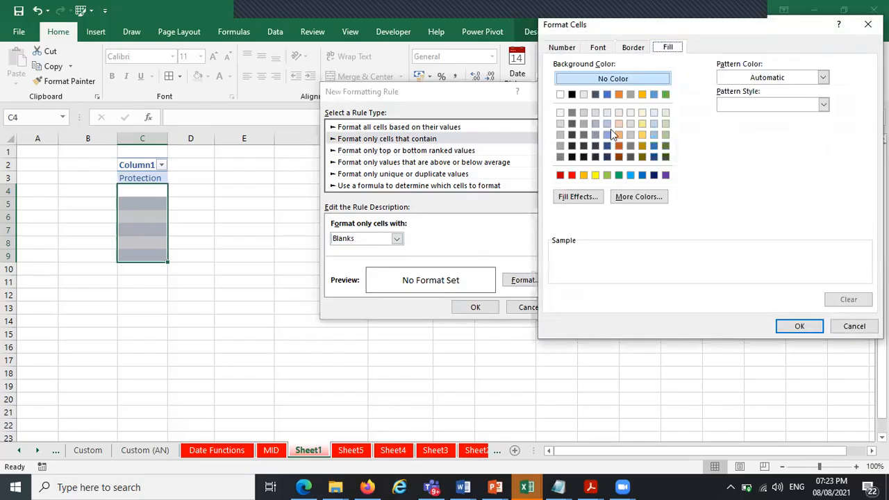
pyautogui.click(572, 177)
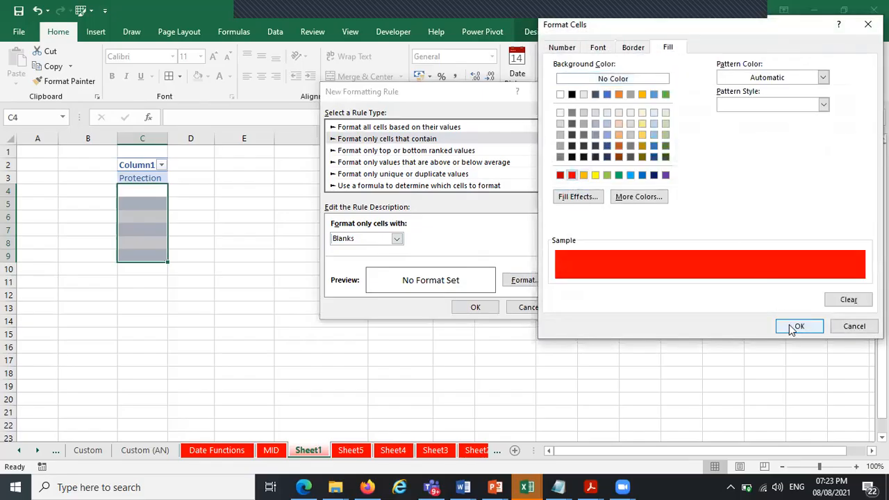
pyautogui.click(797, 326)
pyautogui.click(468, 307)
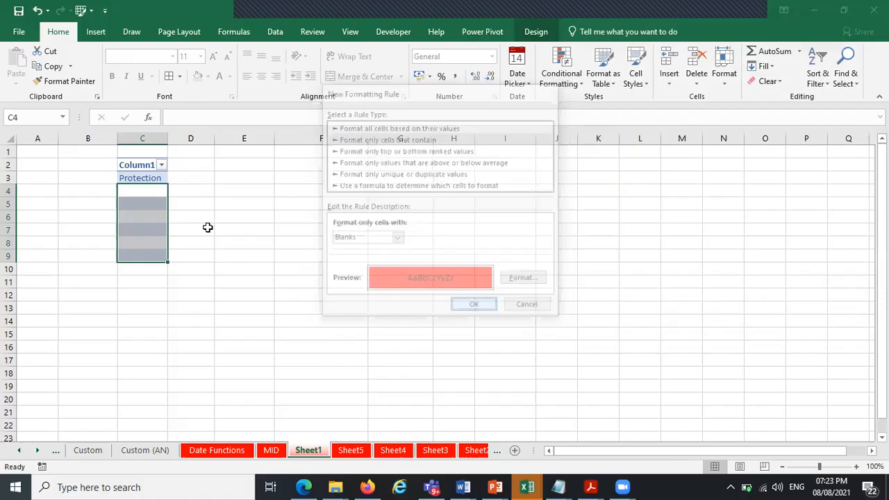
# Add borders to cells C4 to C9
pyautogui.moveTo(280, 225); pyautogui.dragTo(280, 218)
pyautogui.moveTo(144, 192); pyautogui.dragTo(141, 253)
pyautogui.click(173, 80)
pyautogui.click(301, 206)
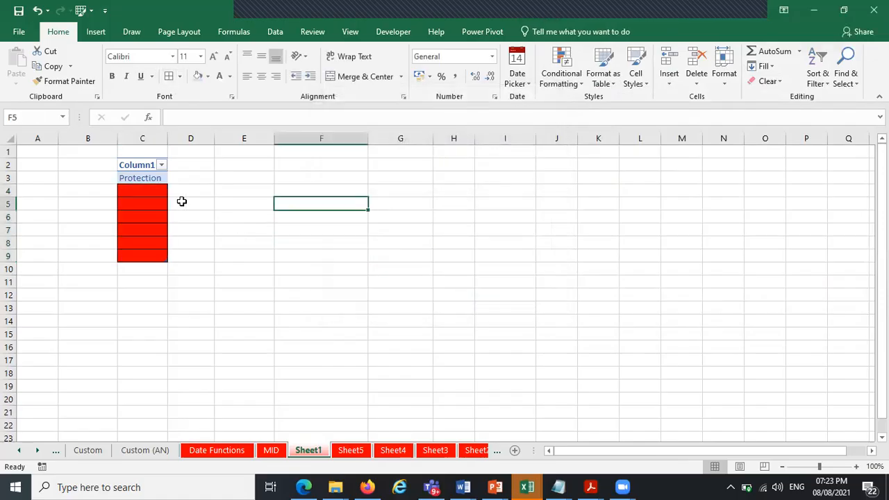
# Enter 1, 2 and 2 in C4:C6, leave C7 empty, and enter 1 and 2 in C8:C9
pyautogui.click(154, 192)
pyautogui.write('1')
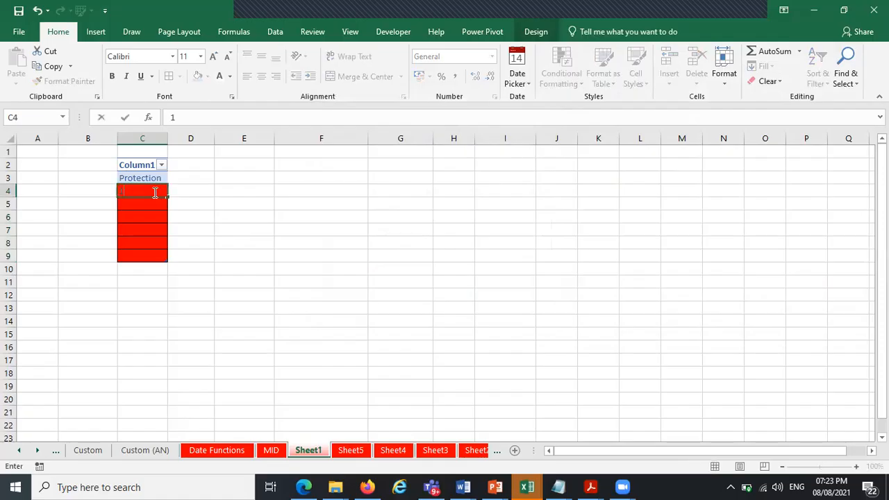
pyautogui.press('Return')
pyautogui.write('2')
pyautogui.press('Return')
pyautogui.write('2')
pyautogui.press('Return')
pyautogui.press('Return')
pyautogui.write('1')
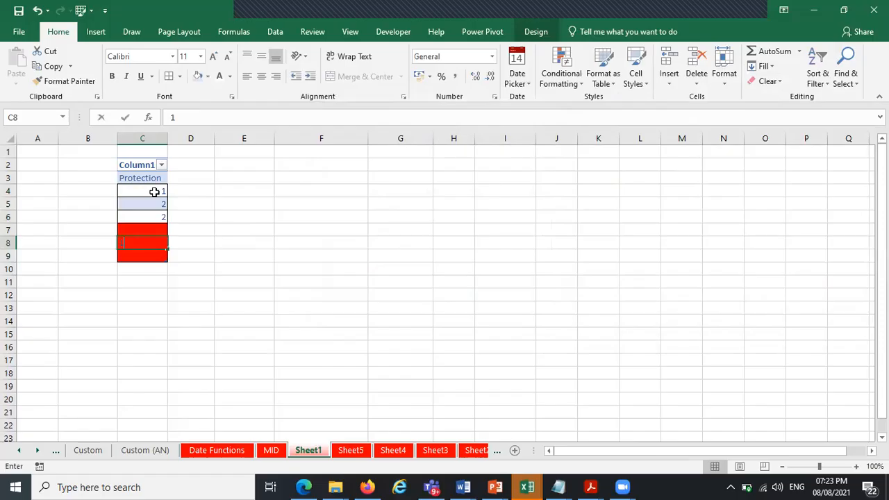
pyautogui.press('Return')
pyautogui.write('2')
pyautogui.press('Return')
pyautogui.press('Return')
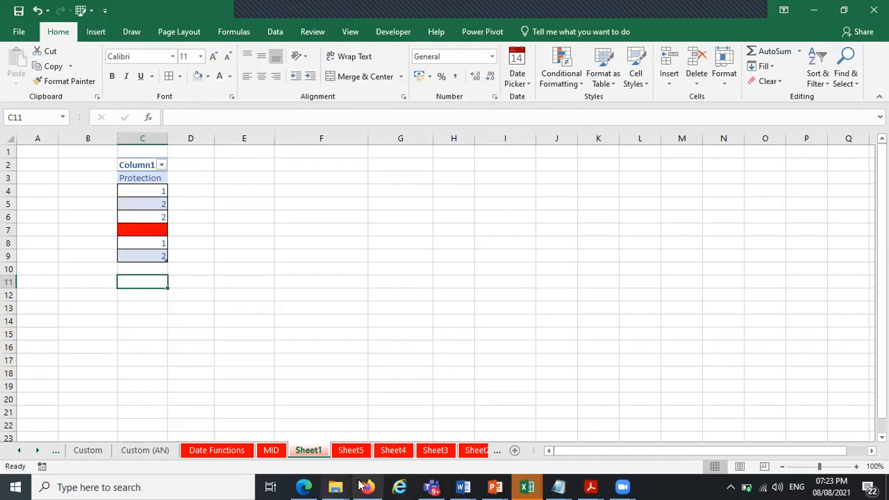
# Switch to the ADVANCED DATA ANALYTICS USING MS EXCEL PDF and browse the course module outline
pyautogui.click(591, 487)
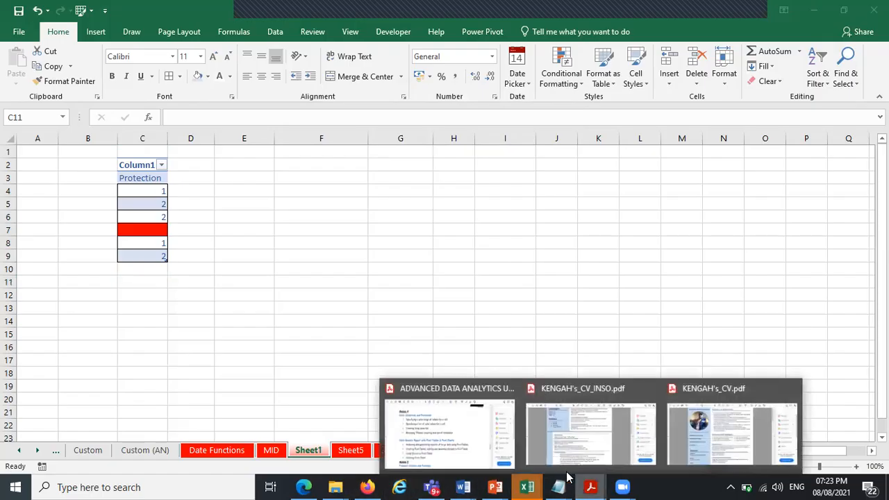
pyautogui.click(485, 436)
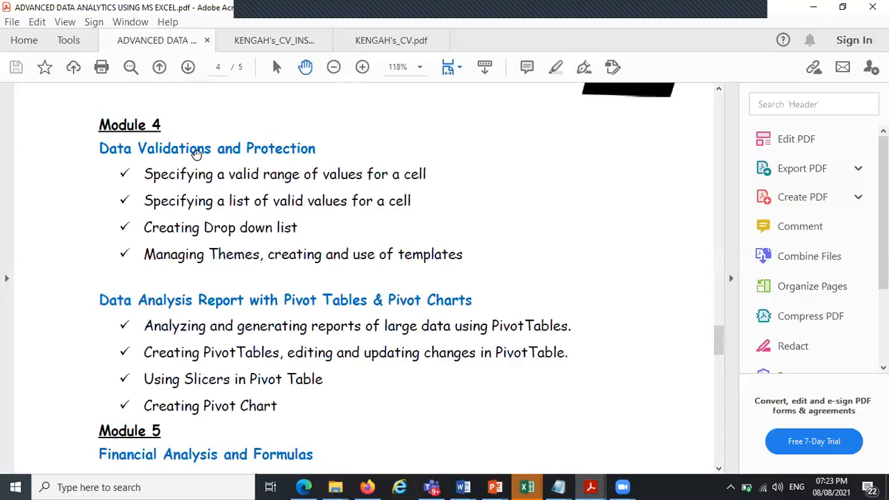
pyautogui.scroll(-5, 201, 146)
pyautogui.scroll(-5, 403, 155)
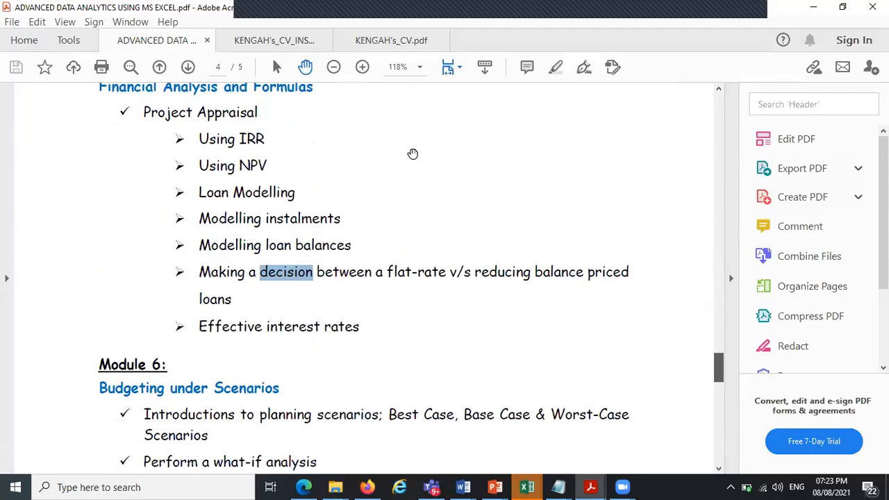
pyautogui.scroll(2, 479, 145)
pyautogui.scroll(3, 487, 144)
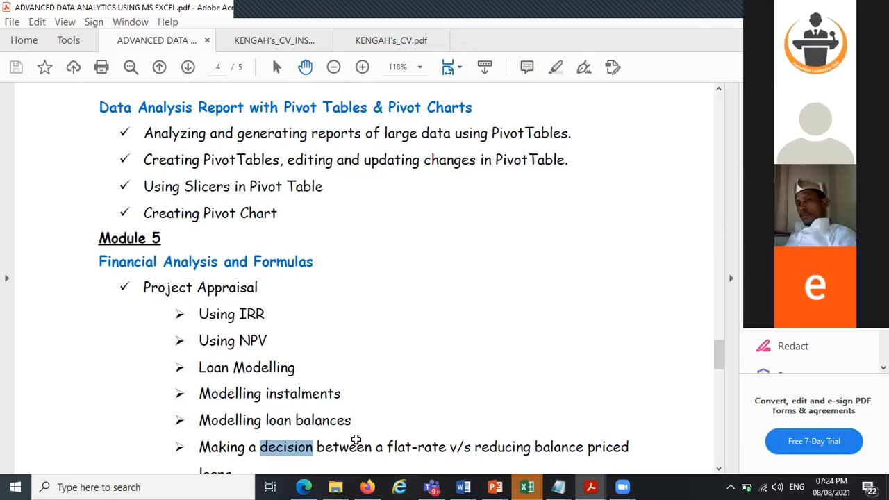
pyautogui.hotkey('alt', 'Tab')
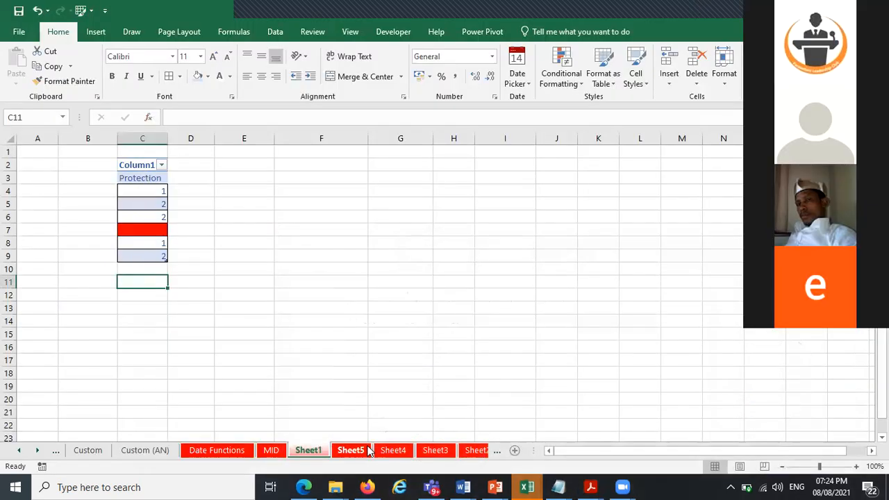
pyautogui.click(526, 486)
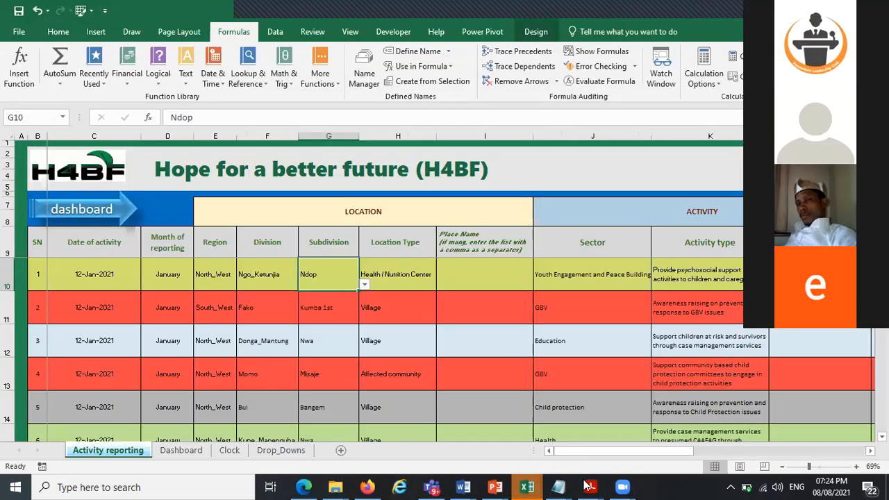
pyautogui.click(589, 486)
pyautogui.click(479, 434)
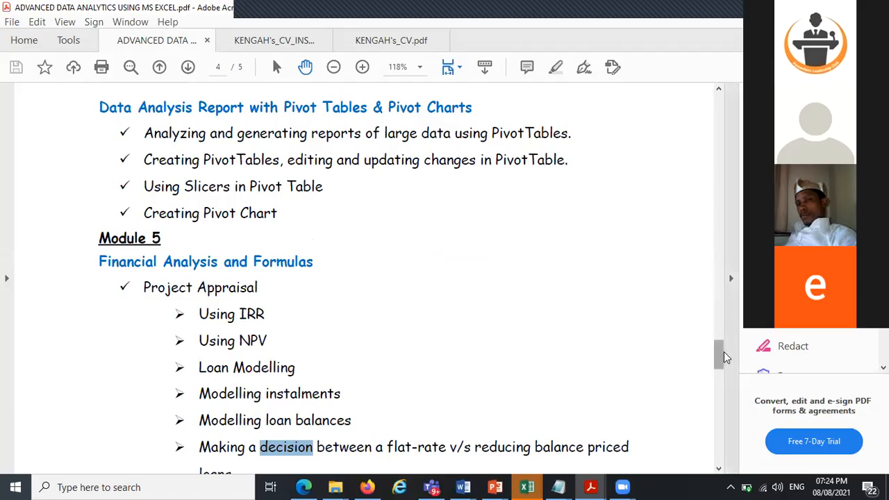
pyautogui.scroll(-10, 724, 356)
pyautogui.scroll(-1, 701, 364)
pyautogui.scroll(5, 697, 358)
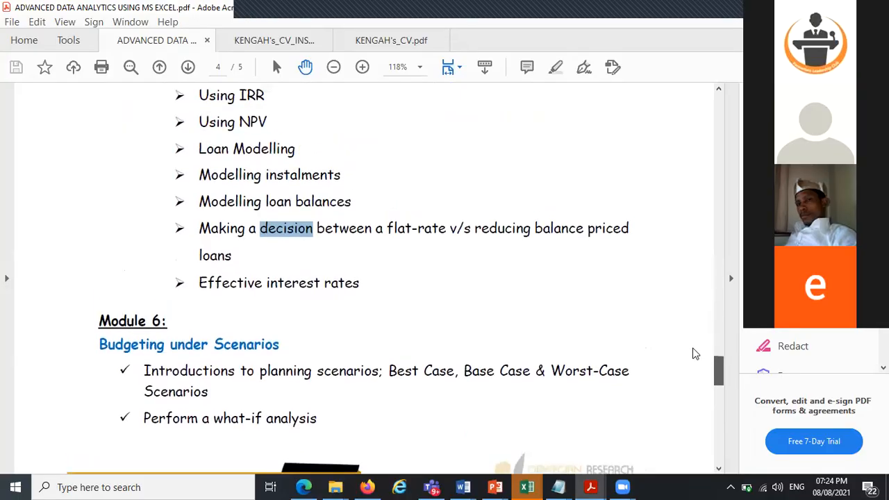
pyautogui.scroll(6, 694, 354)
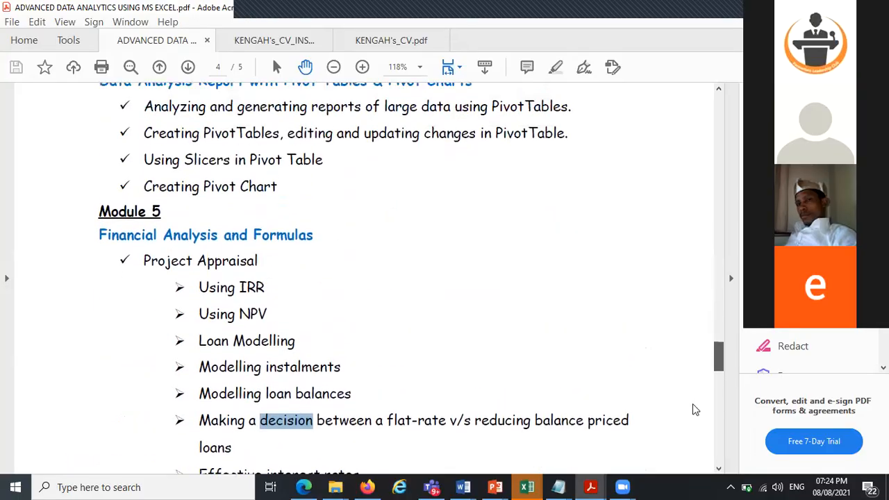
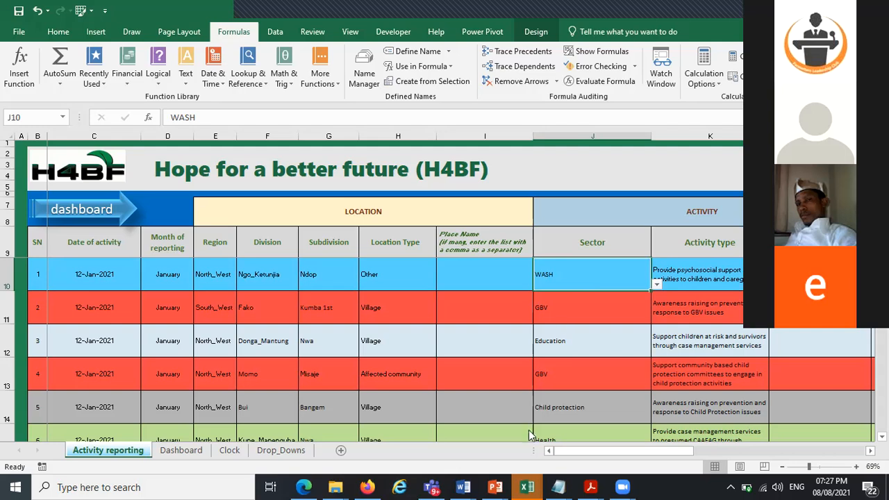
# Switch to the ADVANCED DATA ANALYTICS USING MS EXCEL PDF and read through the Module 5 and Module 6 course outline
pyautogui.click(526, 487)
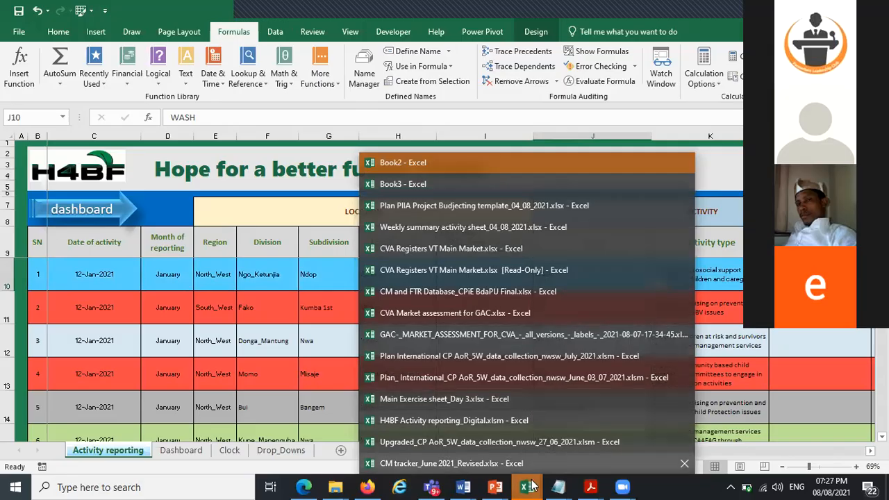
pyautogui.moveTo(587, 486)
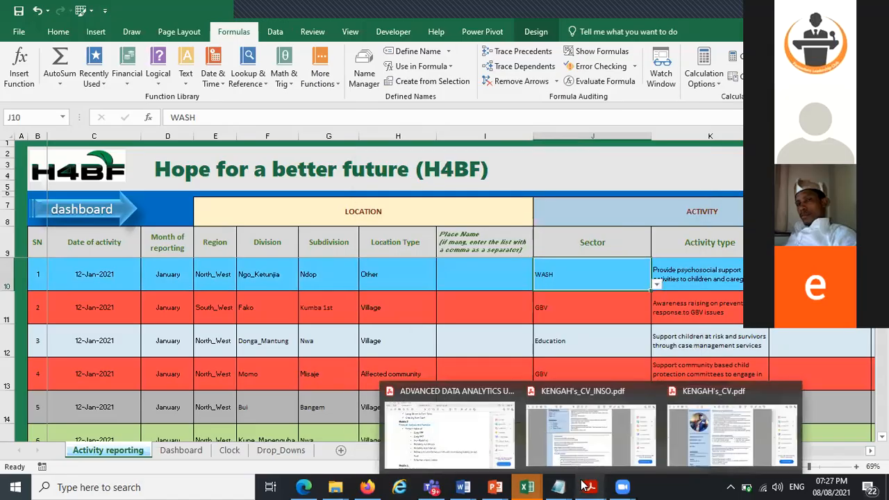
pyautogui.click(448, 427)
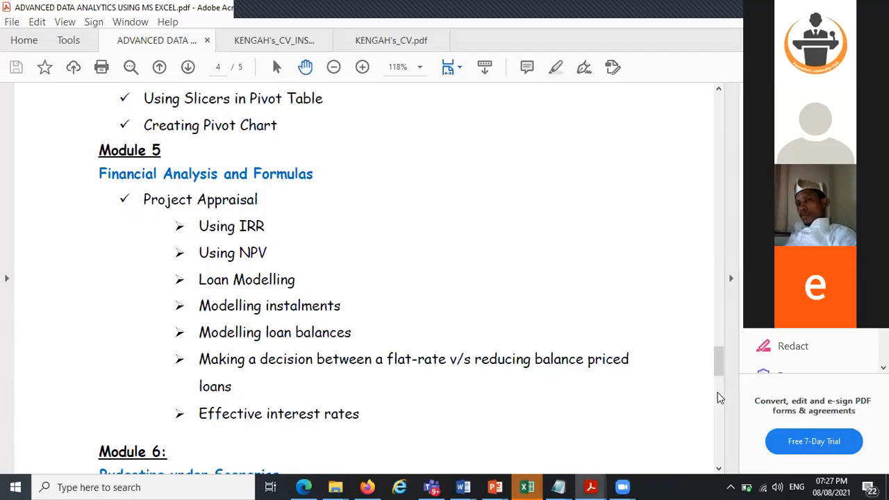
pyautogui.scroll(-10, 397, 351)
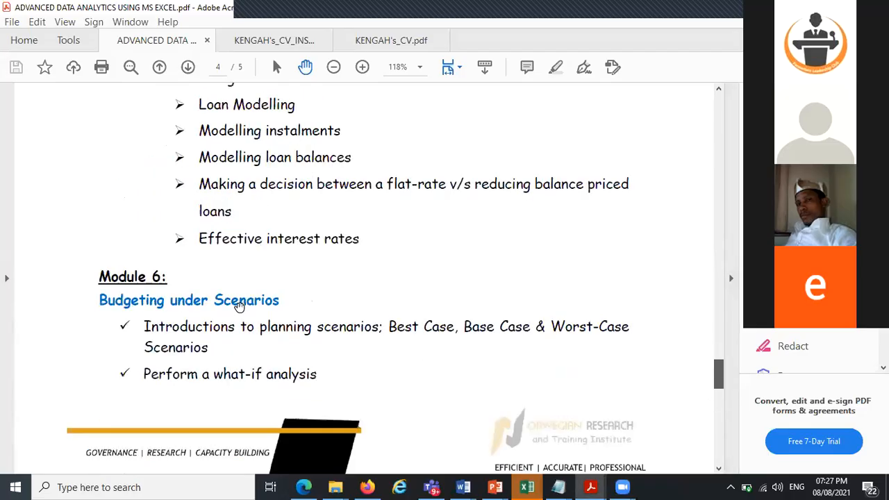
pyautogui.scroll(-7, 284, 352)
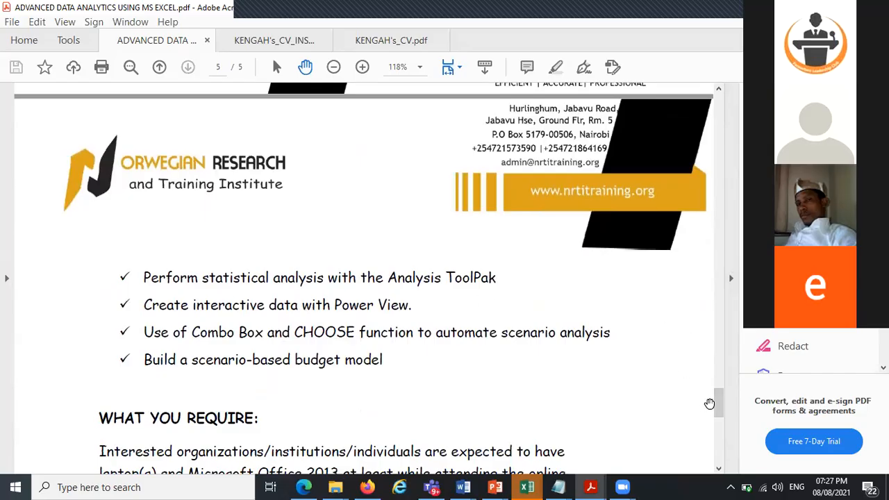
pyautogui.moveTo(719, 409); pyautogui.dragTo(718, 343)
pyautogui.scroll(-4, 209, 294)
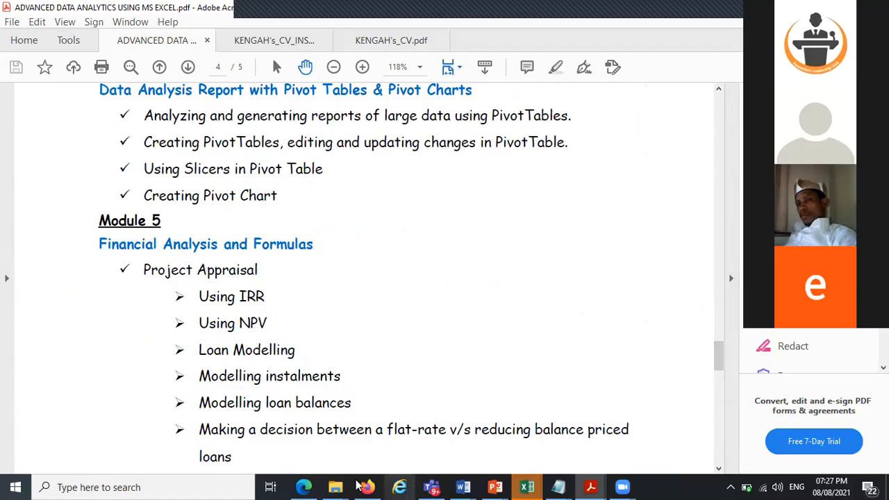
# Open File Explorer and go into the Market Assessment folder under SIDA P3
pyautogui.click(335, 487)
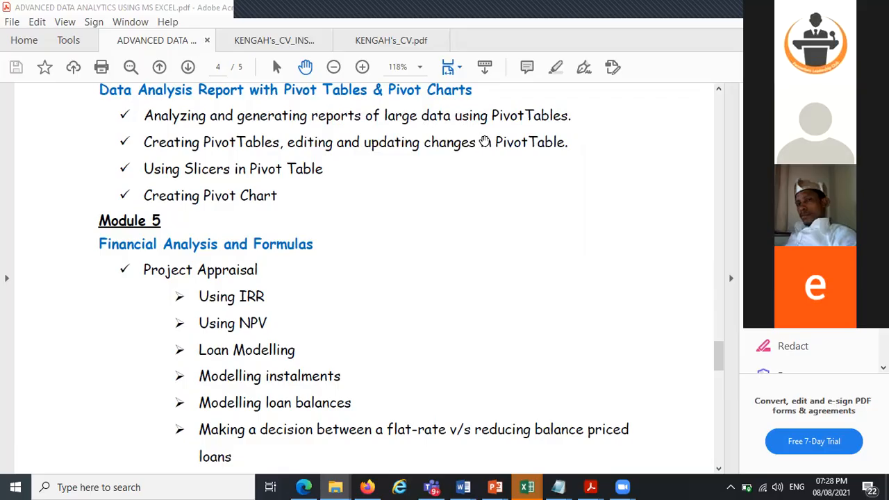
pyautogui.click(161, 484)
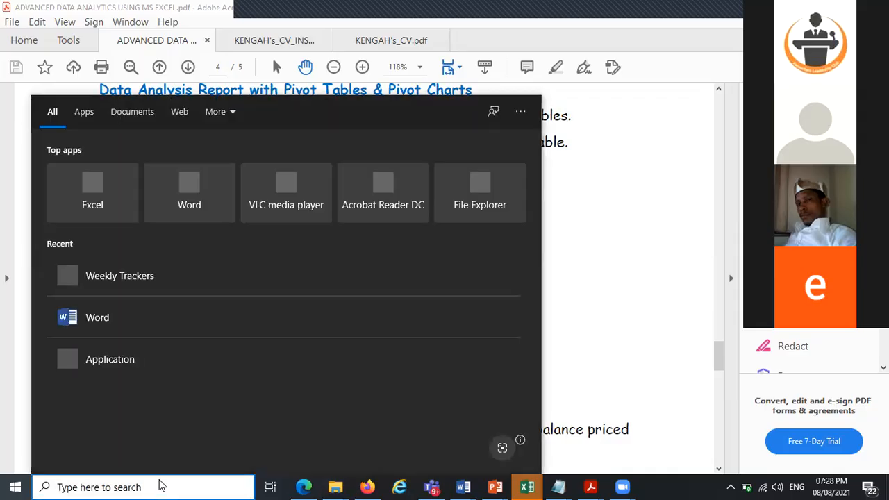
pyautogui.click(332, 484)
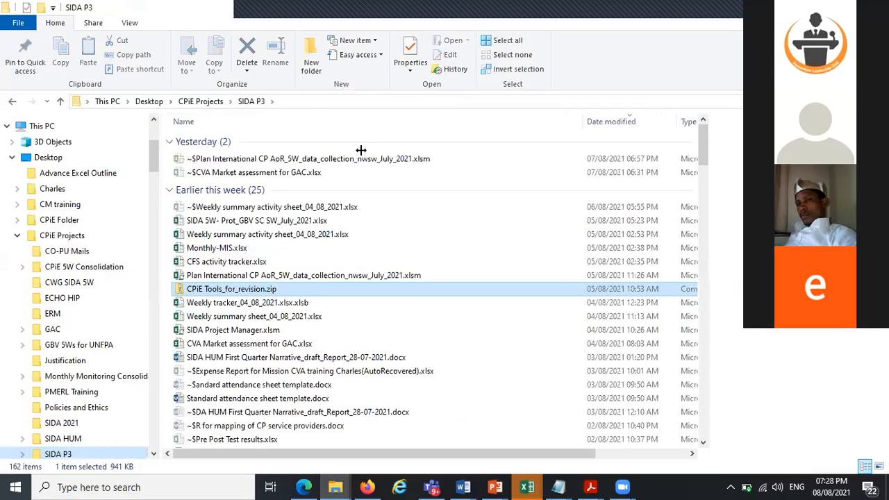
pyautogui.doubleClick(361, 150)
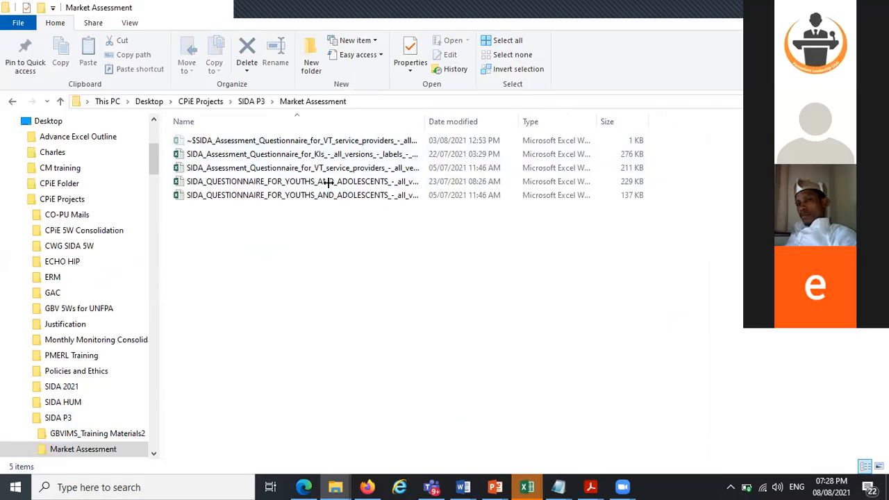
# Open the SIDA_QUESTIONNAIRE_FOR_YOUTHS_AND_ADOLESCENTS (Recovered).xlsx workbook from the Market Assessment folder
pyautogui.hotkey('ctrl', '+')
pyautogui.click(329, 181)
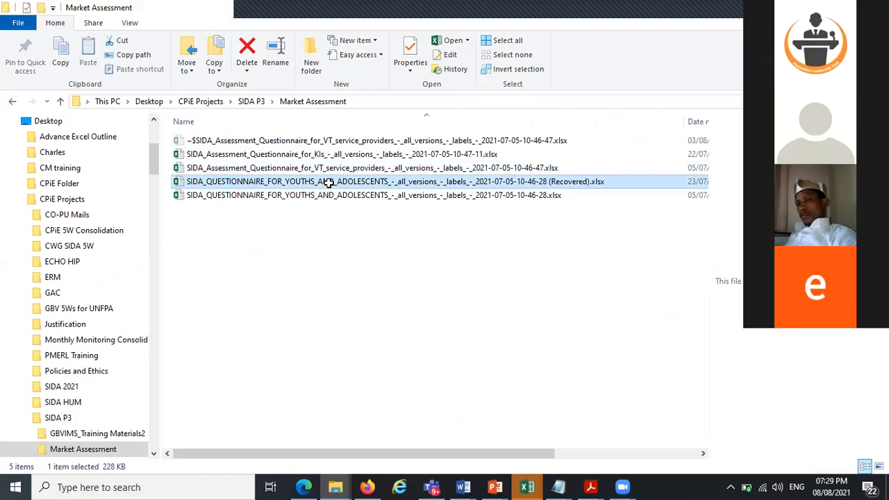
pyautogui.doubleClick(329, 181)
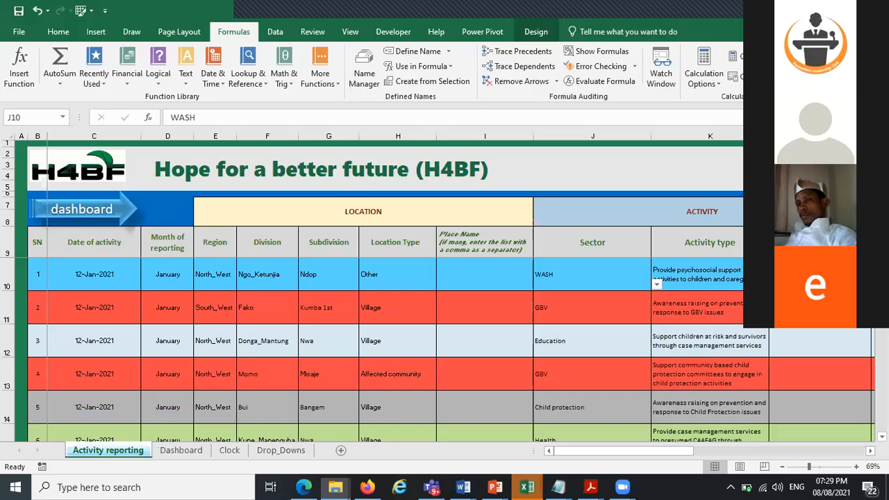
# Switch to the questionnaire workbook and open the SIDA QUESTIONNAIRE FOR YOUTH sheet, viewing its first columns of survey data
pyautogui.hotkey('alt', 'Tab')
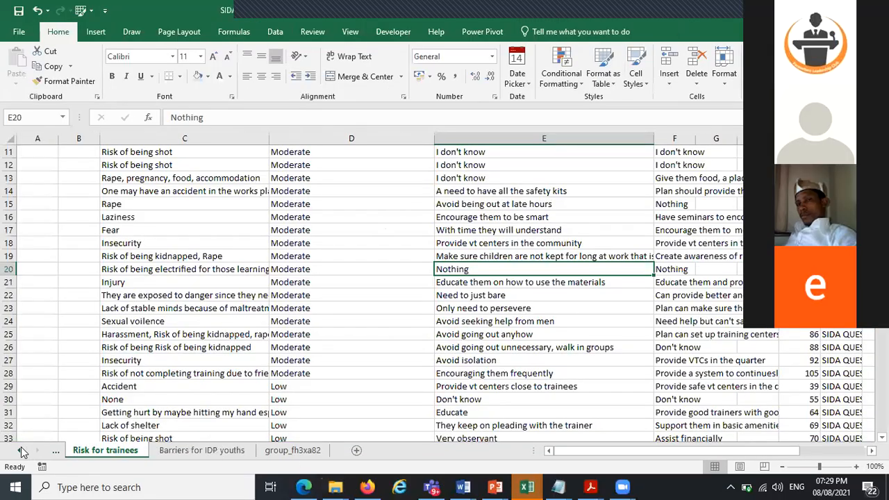
pyautogui.scroll(4, 20, 446)
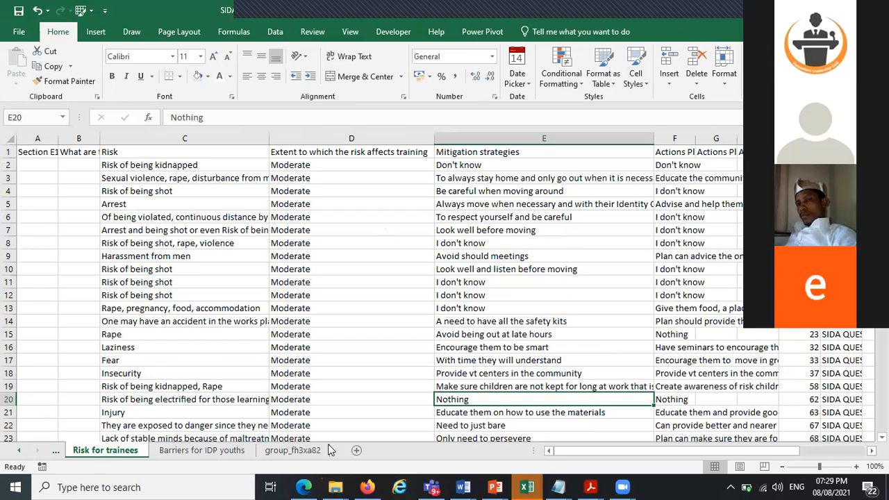
pyautogui.scroll(3, 329, 450)
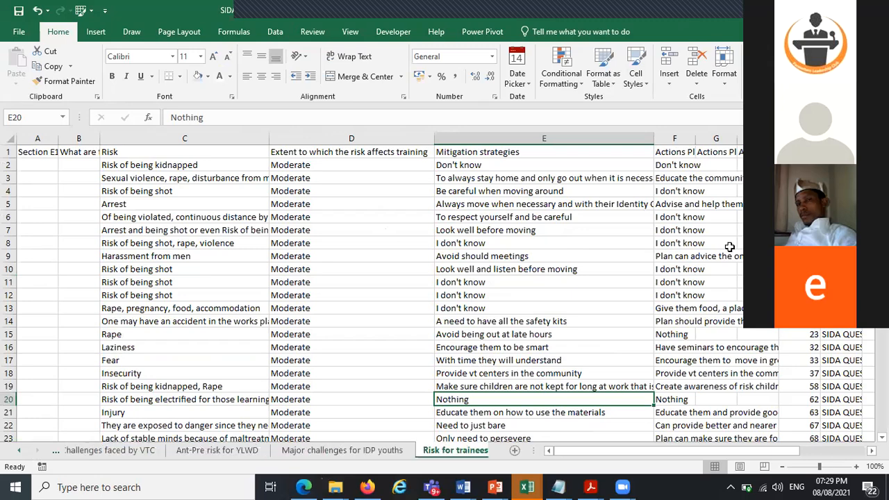
pyautogui.scroll(-3, 329, 450)
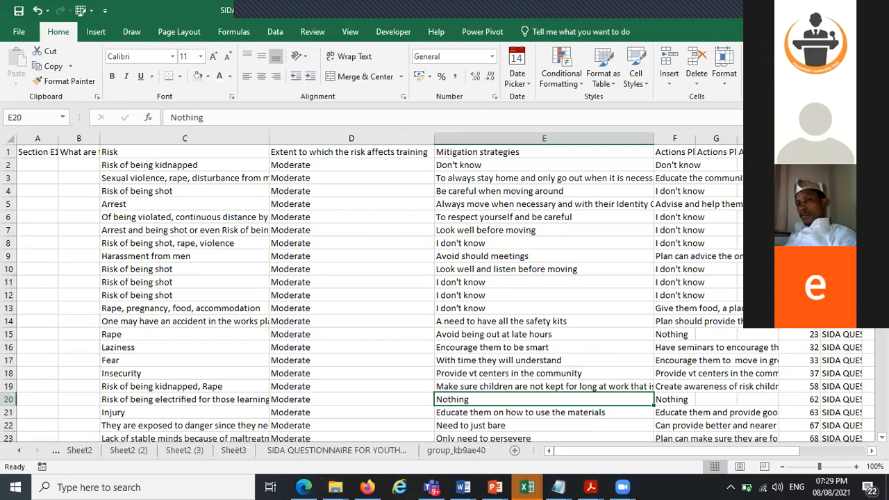
pyautogui.click(336, 450)
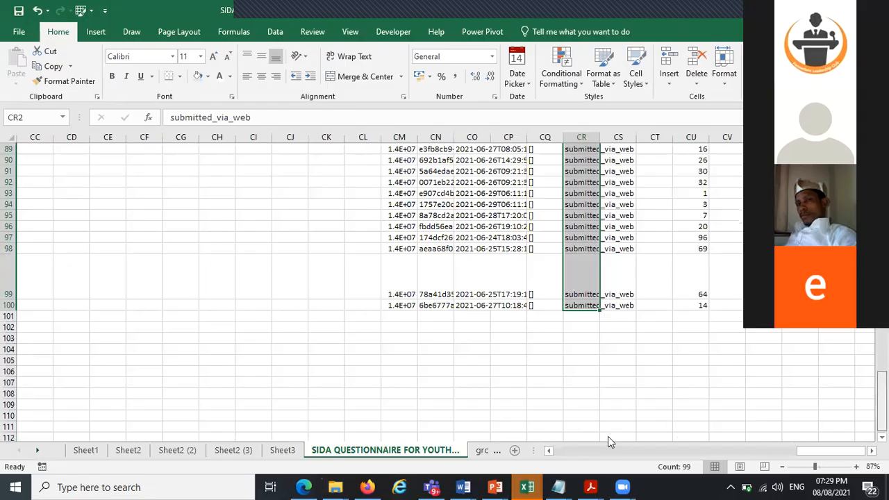
pyautogui.scroll(6, 607, 436)
pyautogui.scroll(20, 471, 326)
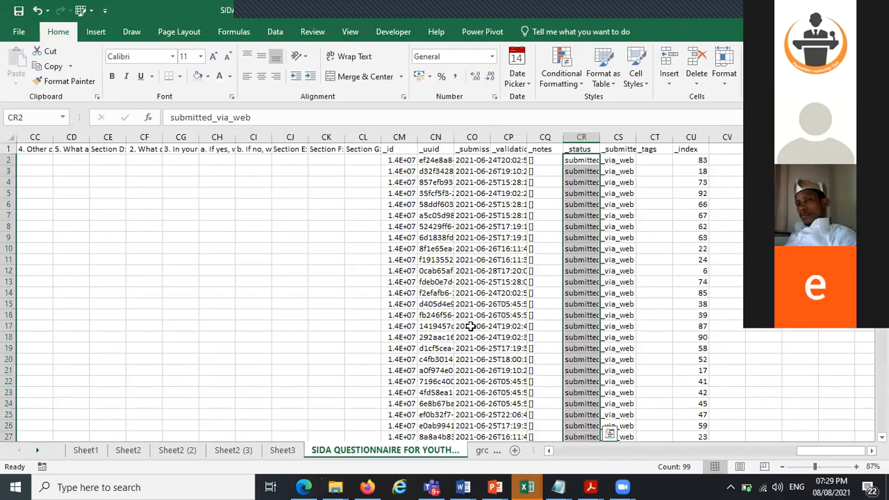
pyautogui.hscroll(-15, 458, 287)
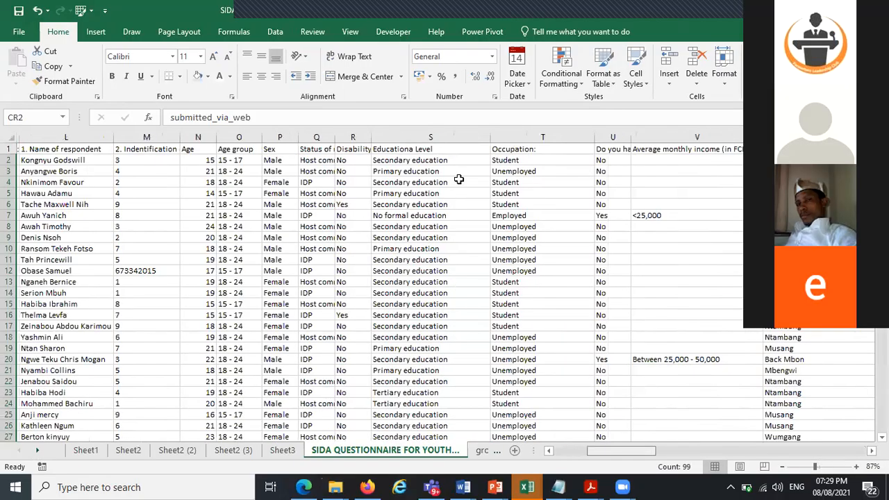
pyautogui.hscroll(-3, 458, 160)
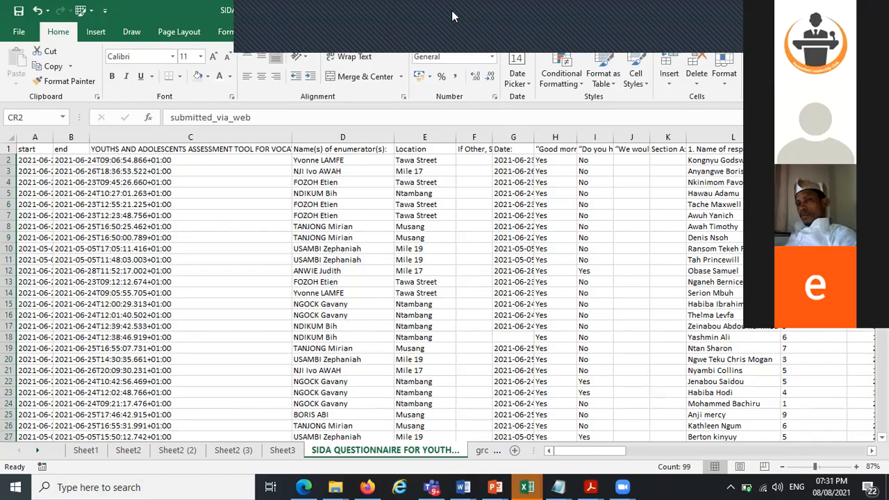
pyautogui.hotkey('alt', 'Tab')
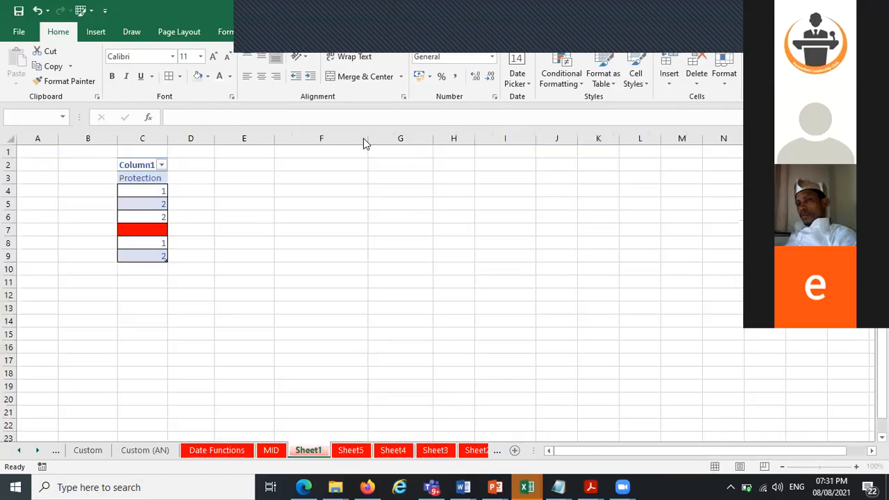
pyautogui.moveTo(525, 486)
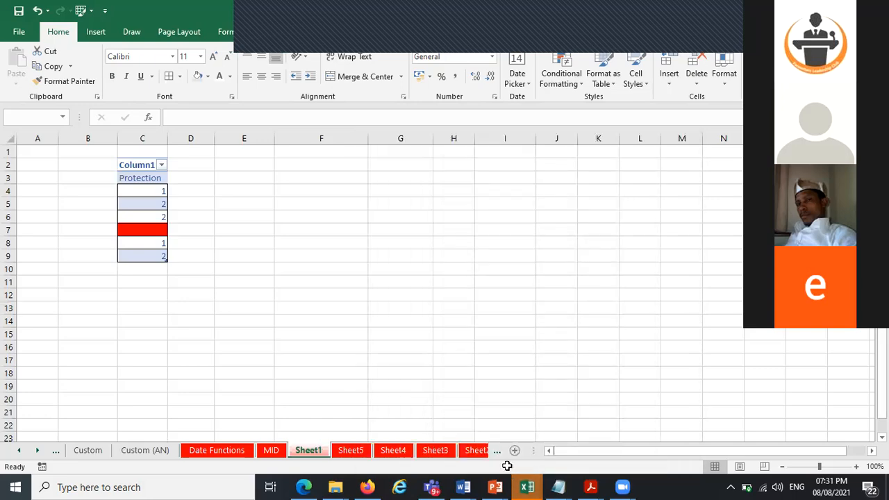
pyautogui.hotkey('alt', 'Tab')
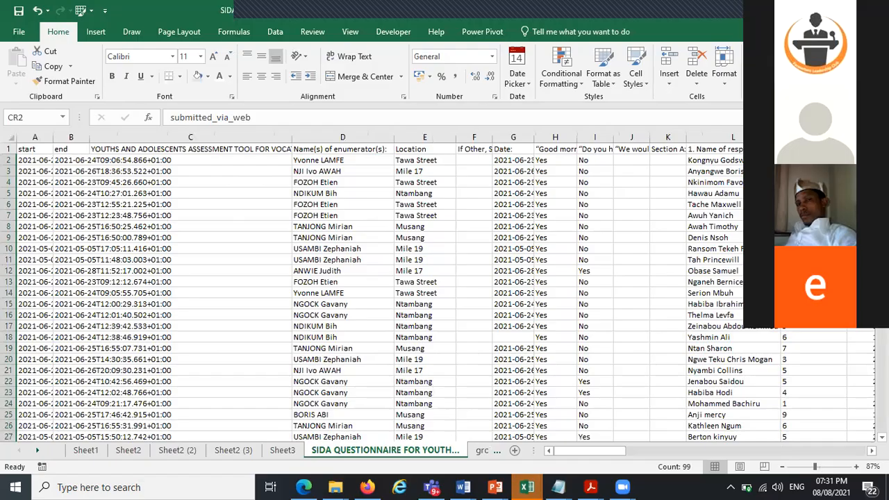
# Narrow column C, the youths and adolescents assessment tool column, on the questionnaire sheet
pyautogui.scroll(-10, 444, 289)
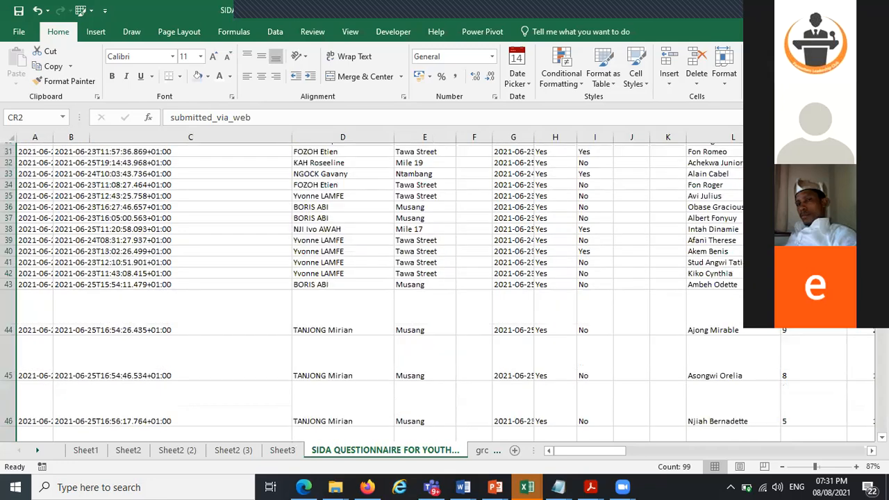
pyautogui.scroll(-3, 444, 288)
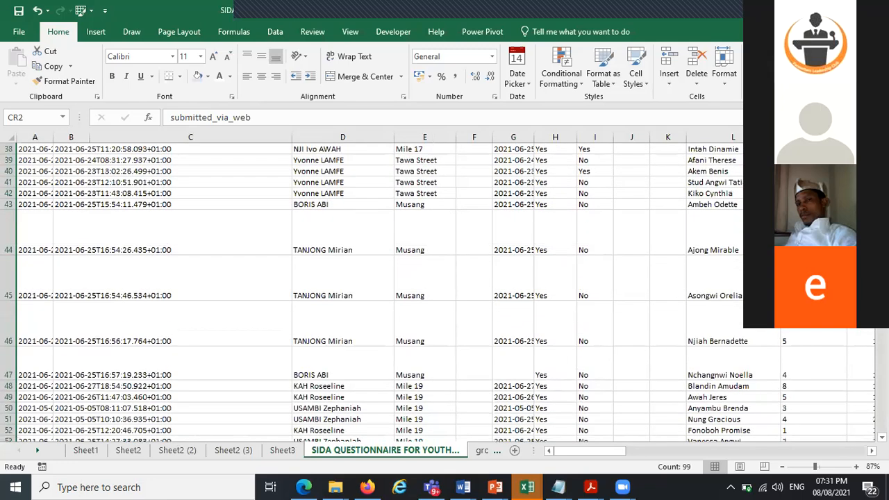
pyautogui.scroll(-3, 445, 288)
pyautogui.scroll(-3, 462, 216)
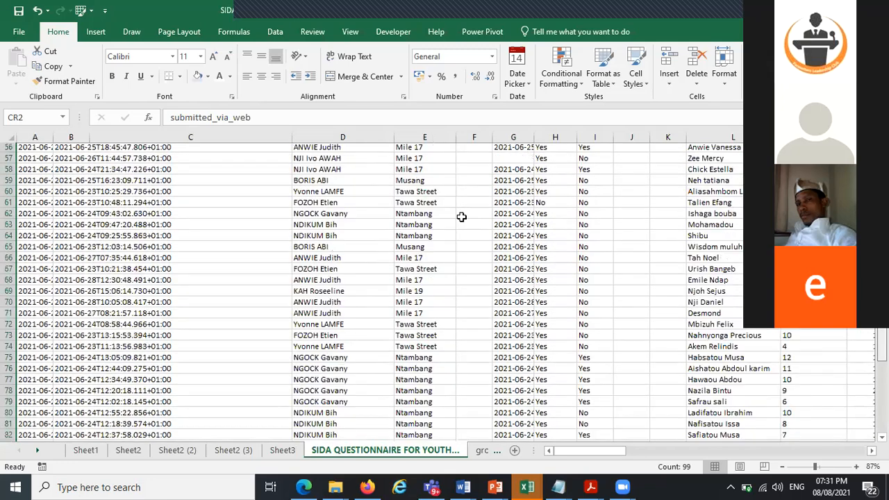
pyautogui.scroll(-8, 184, 143)
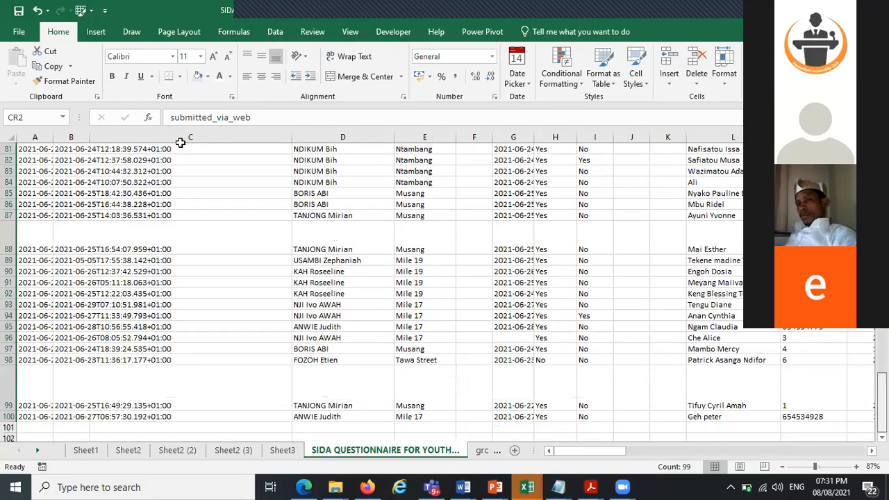
pyautogui.scroll(20, 180, 143)
pyautogui.moveTo(292, 137); pyautogui.dragTo(190, 137)
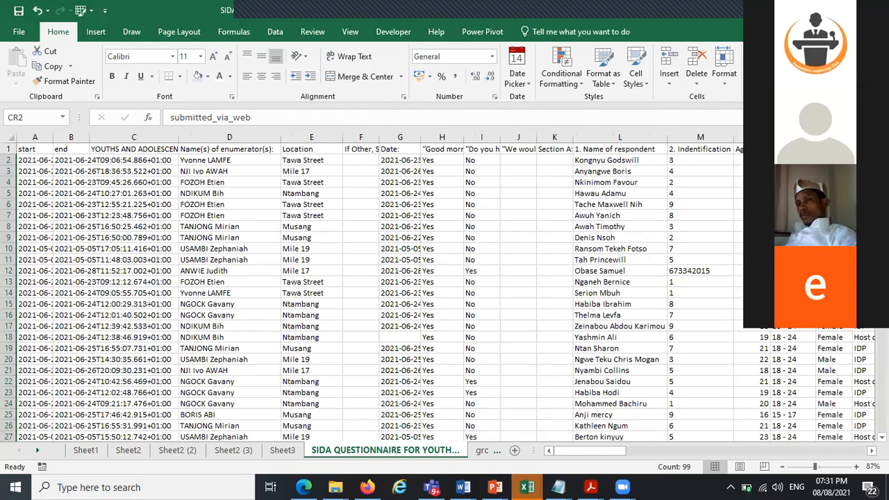
# Undo the last change made in the lower response rows of the questionnaire sheet
pyautogui.scroll(-2, 375, 292)
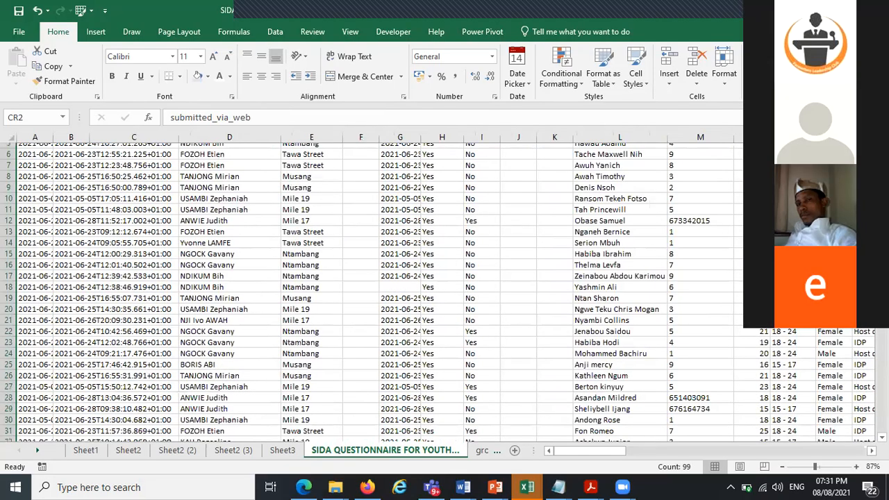
pyautogui.scroll(-5, 622, 355)
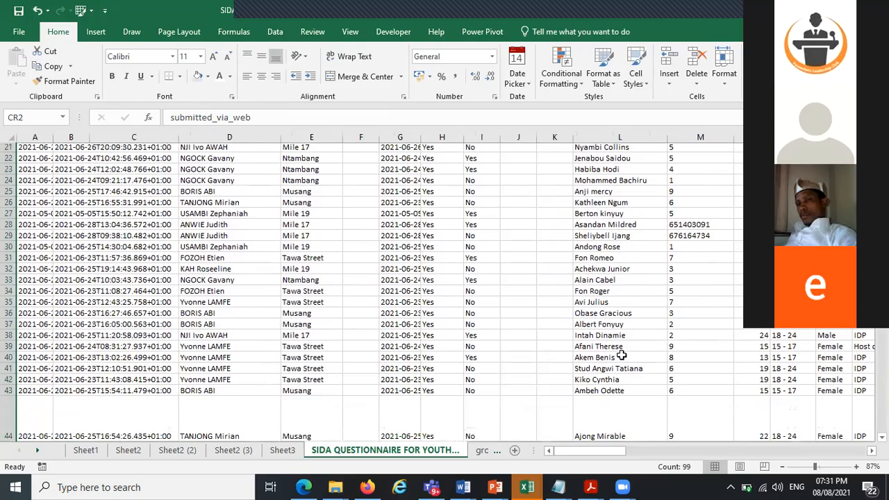
pyautogui.scroll(-3, 622, 355)
pyautogui.scroll(-7, 445, 291)
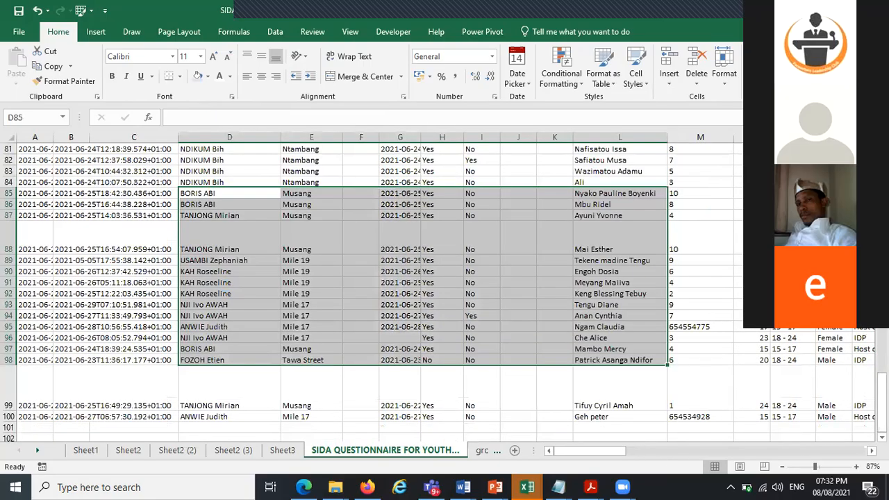
pyautogui.hotkey('ctrl', 'z')
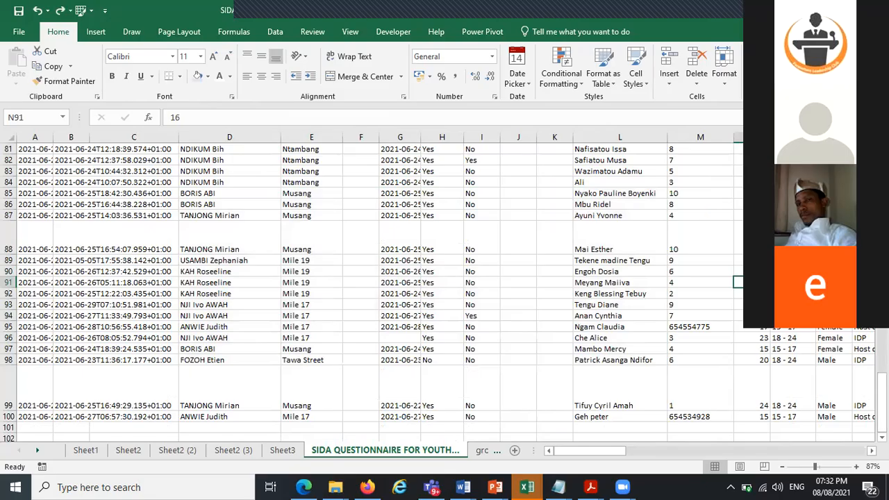
# Clear the Location header and merge cells D1:E1 with the enumerator names header
pyautogui.scroll(20, 300, 200)
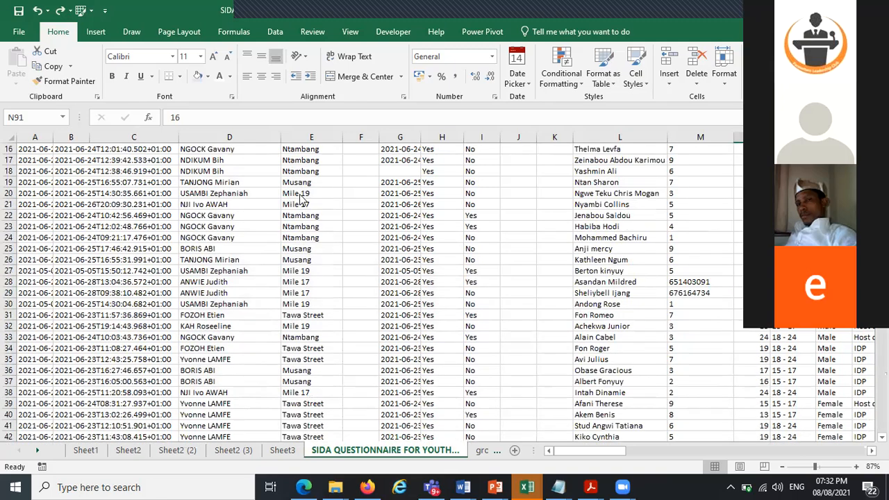
pyautogui.scroll(5, 300, 199)
pyautogui.click(399, 149)
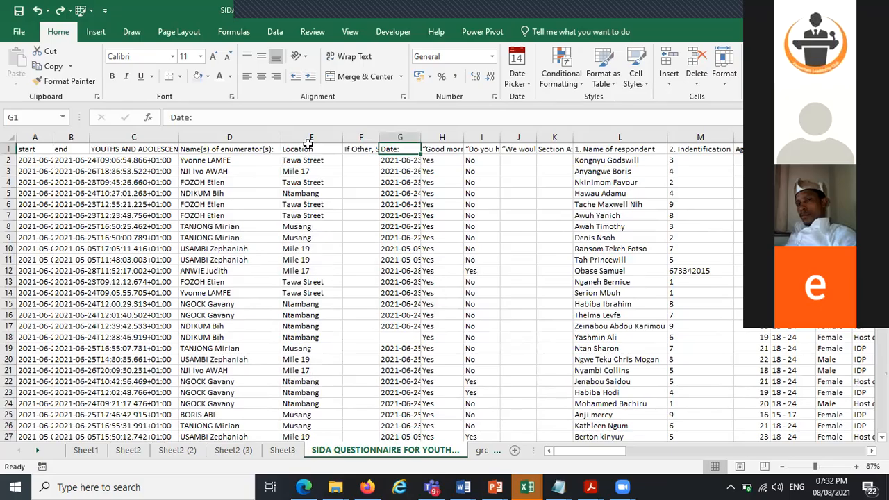
pyautogui.moveTo(230, 148); pyautogui.dragTo(309, 148)
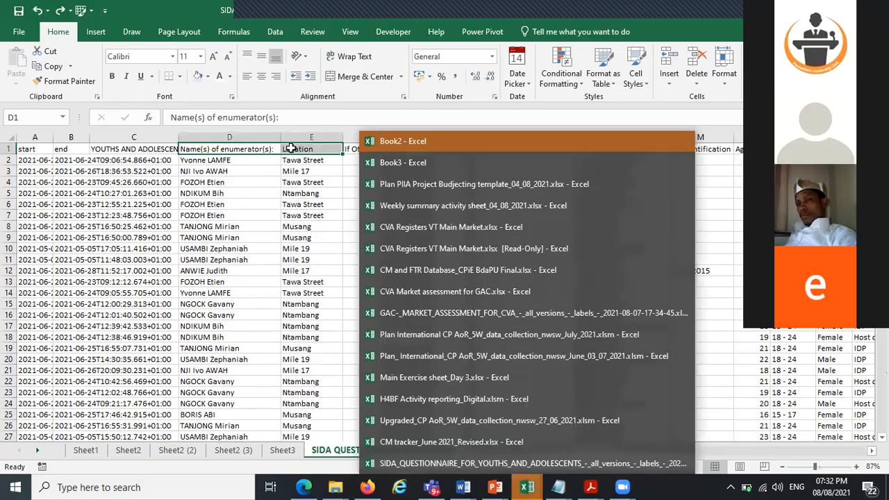
pyautogui.click(230, 238)
pyautogui.click(290, 149)
pyautogui.press('Delete')
pyautogui.moveTo(230, 148); pyautogui.dragTo(301, 148)
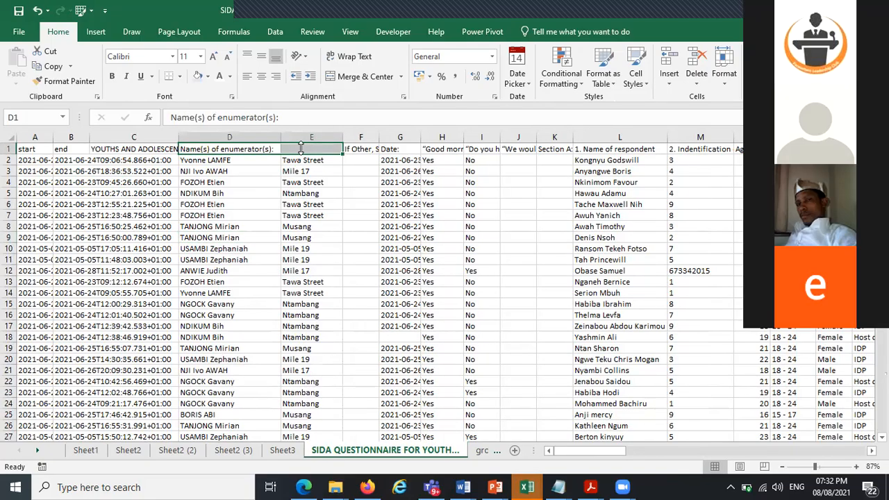
pyautogui.click(351, 75)
# Try to insert a PivotTable from the full survey data range
pyautogui.click(400, 281)
pyautogui.moveTo(27, 149); pyautogui.dragTo(626, 469)
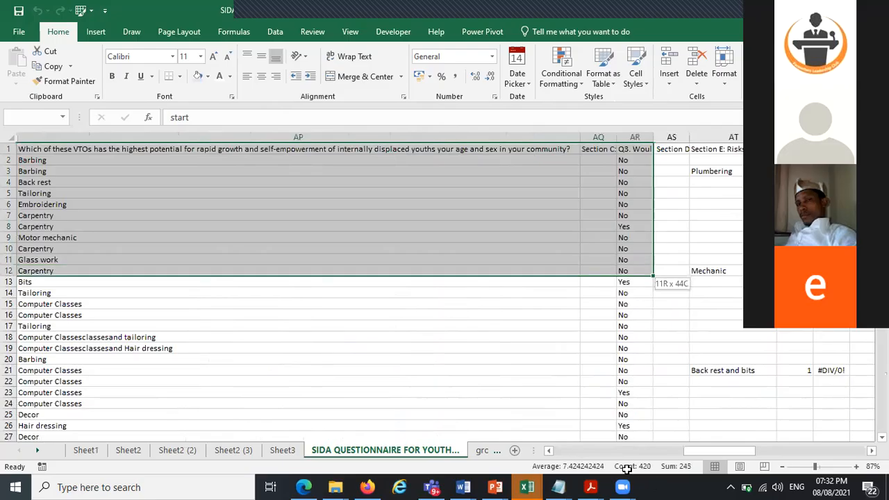
pyautogui.moveTo(626, 469); pyautogui.dragTo(728, 451)
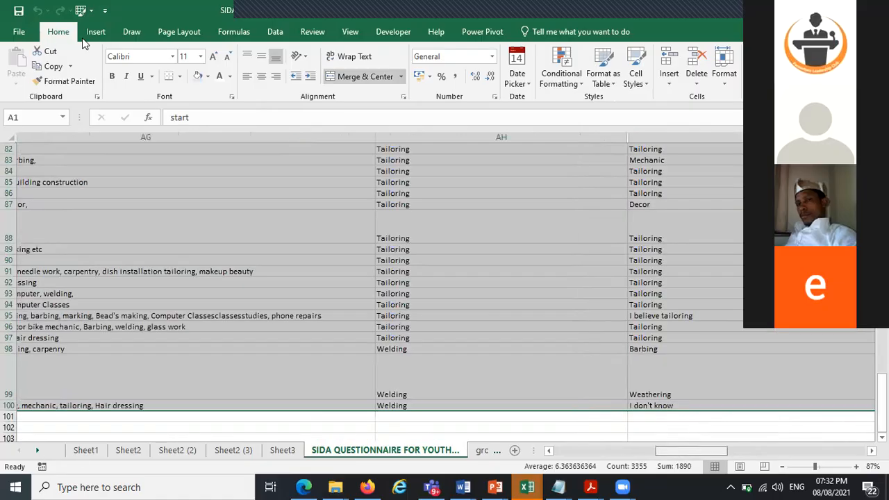
pyautogui.click(21, 61)
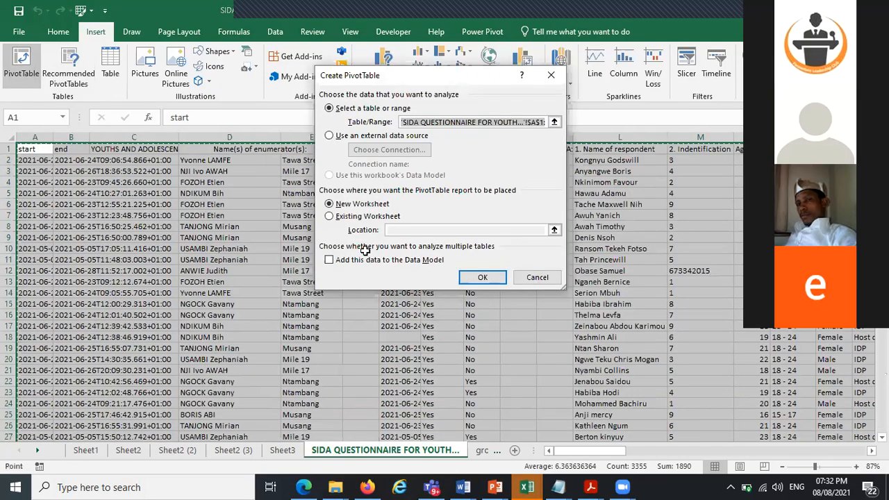
pyautogui.press('Return')
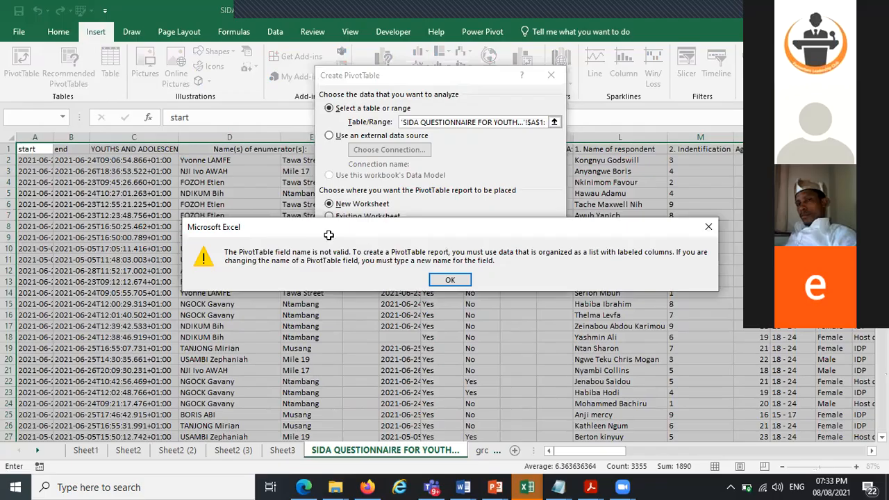
pyautogui.press('Escape')
pyautogui.press('Escape')
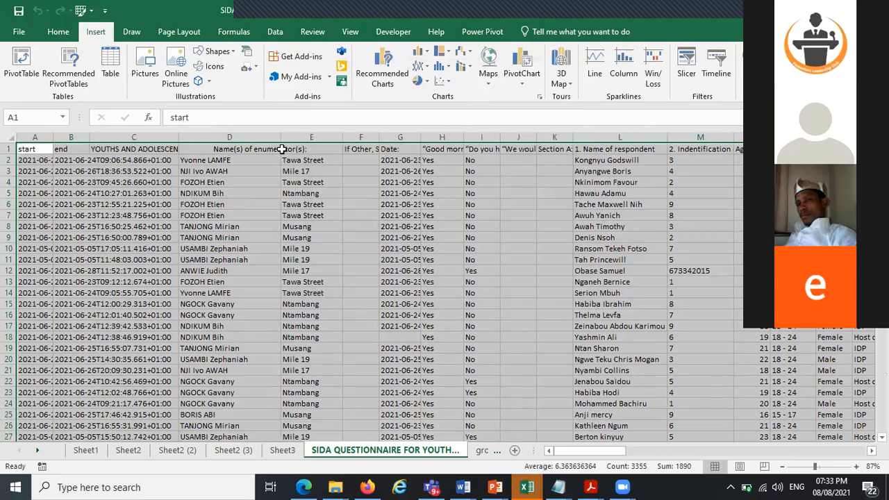
# Unmerge the D1:E1 header cells and restore Location as the column E header
pyautogui.click(149, 182)
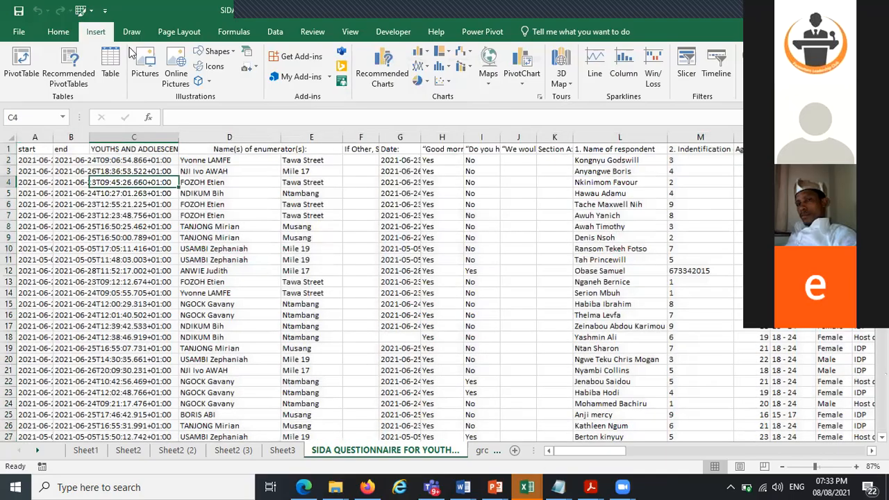
pyautogui.click(236, 149)
pyautogui.click(61, 32)
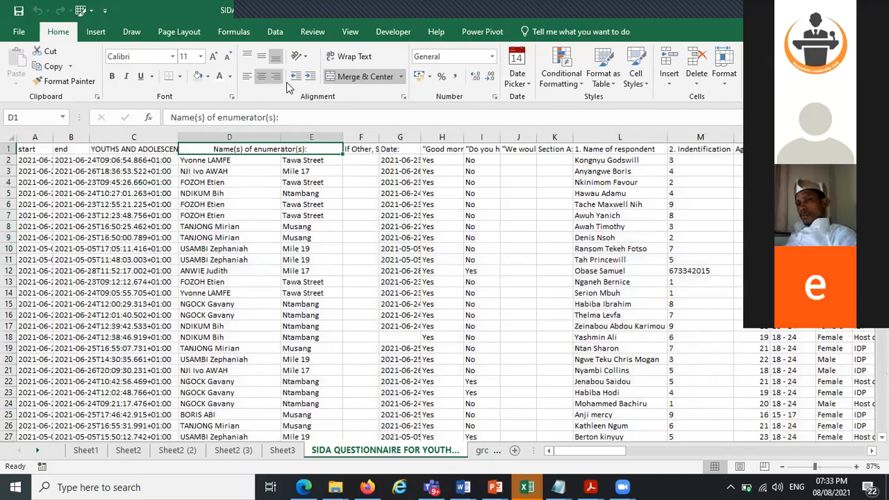
pyautogui.click(347, 76)
pyautogui.click(292, 149)
pyautogui.write('l')
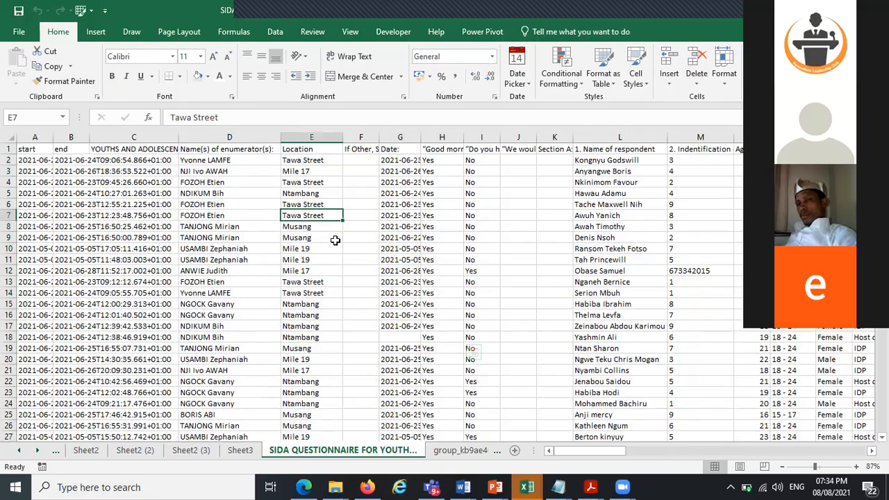
pyautogui.moveTo(335, 240); pyautogui.dragTo(499, 377)
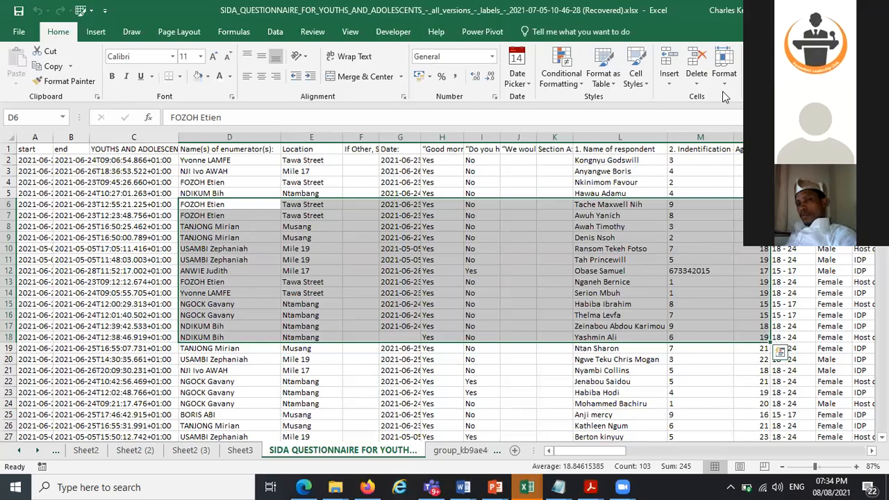
pyautogui.hotkey('ctrl', 'n')
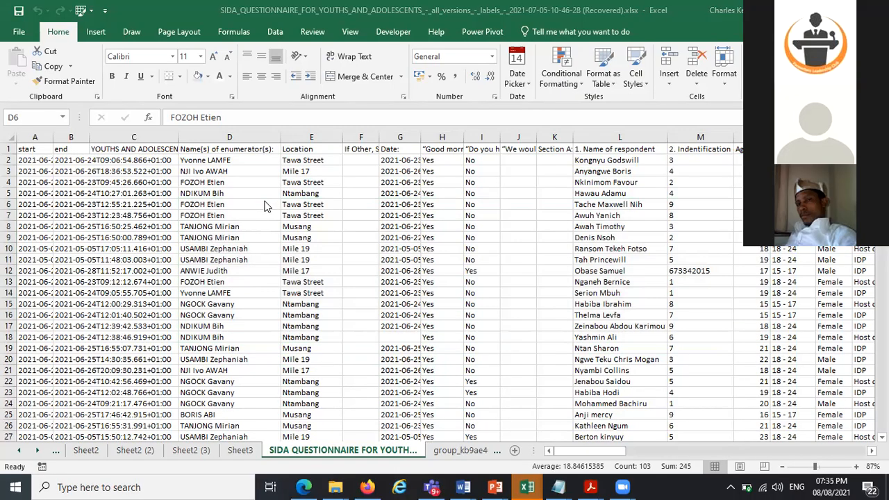
pyautogui.click(387, 301)
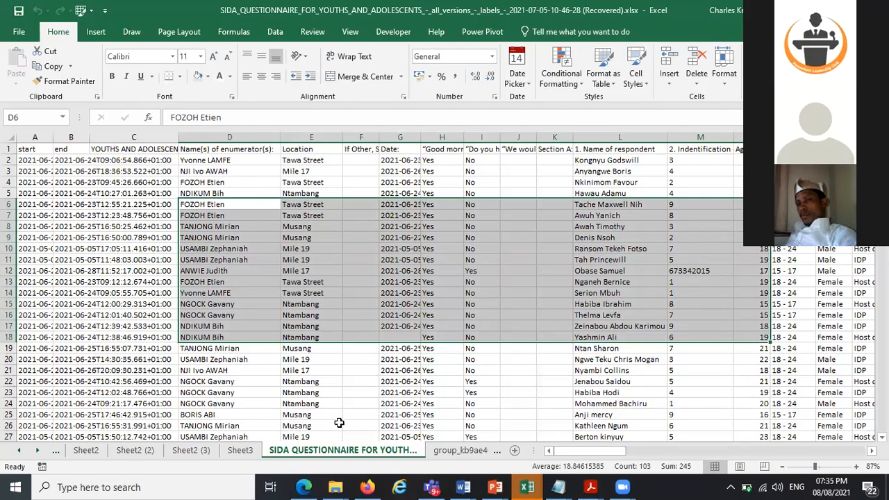
pyautogui.moveTo(133, 238); pyautogui.dragTo(339, 422)
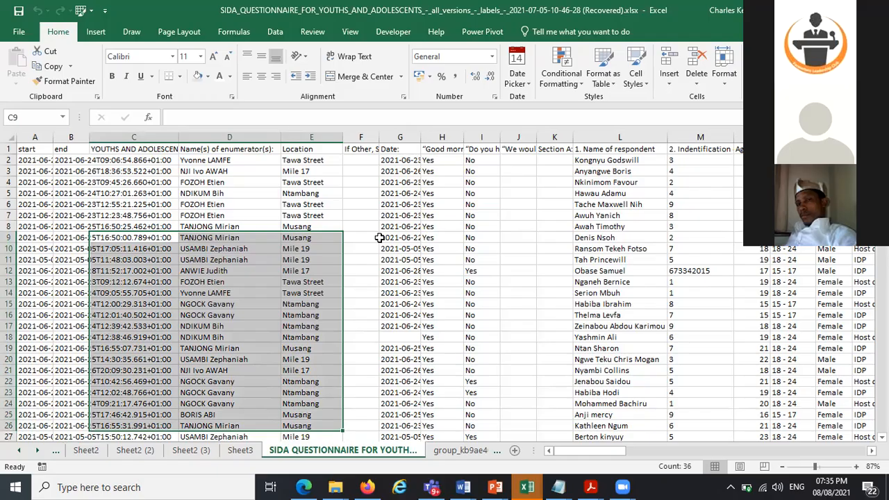
pyautogui.moveTo(379, 237); pyautogui.dragTo(480, 305)
pyautogui.click(620, 305)
pyautogui.click(360, 337)
# Insert a PivotChart and PivotTable from the survey data onto a new worksheet
pyautogui.click(400, 281)
pyautogui.click(96, 32)
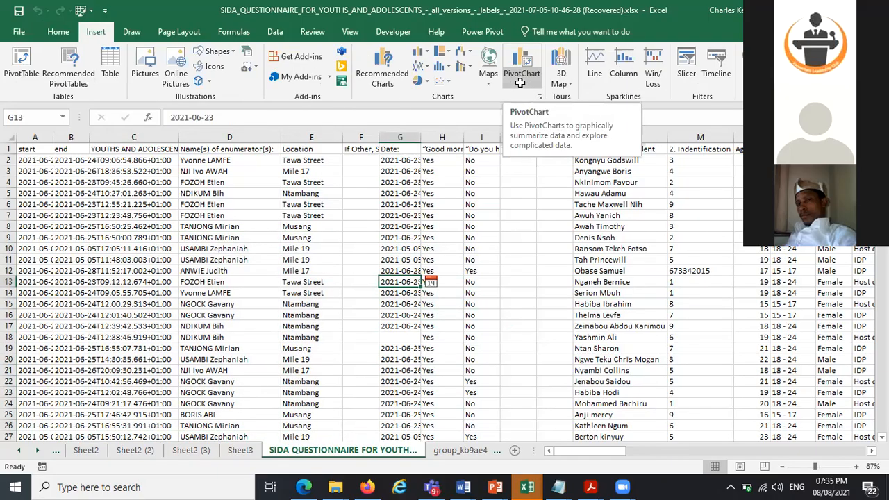
pyautogui.click(519, 80)
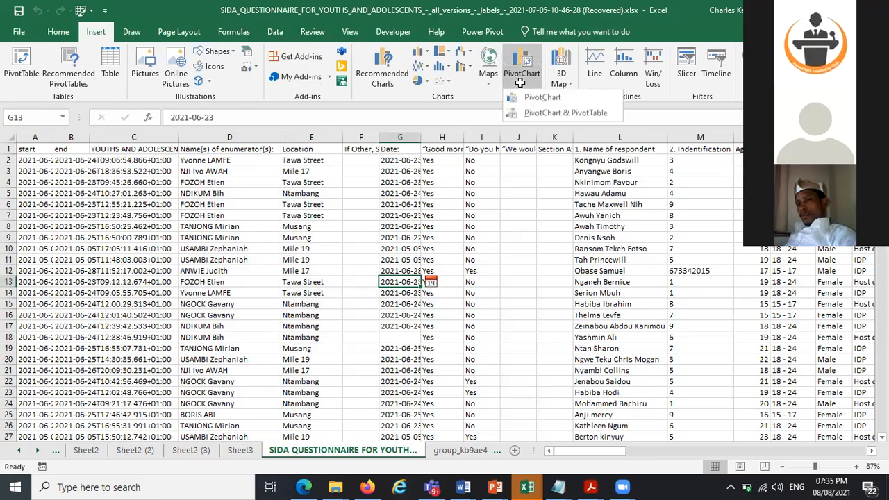
pyautogui.click(561, 113)
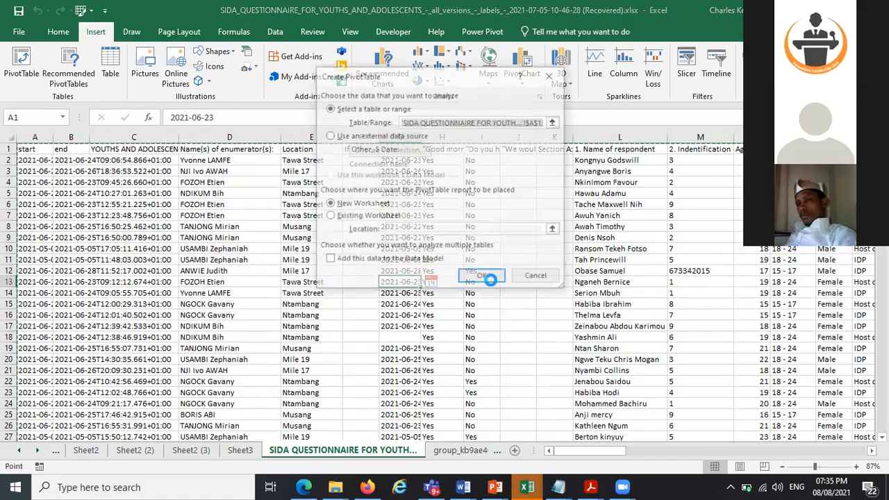
pyautogui.click(485, 275)
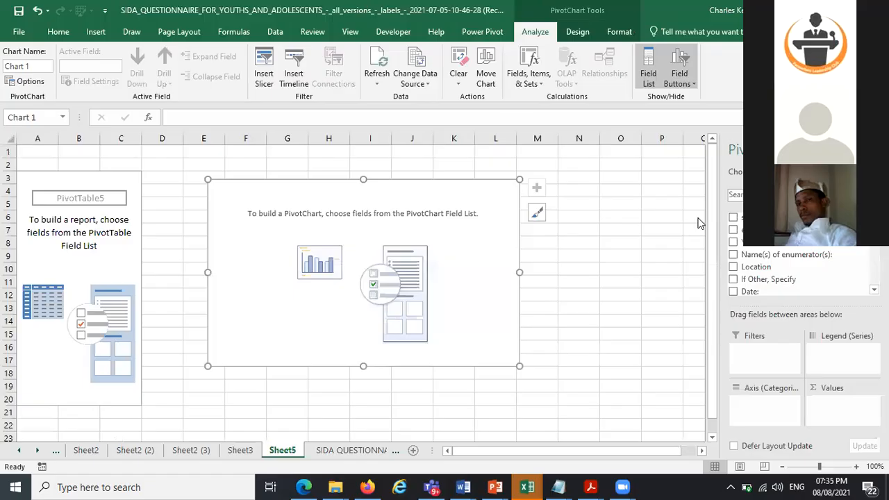
pyautogui.press('Escape')
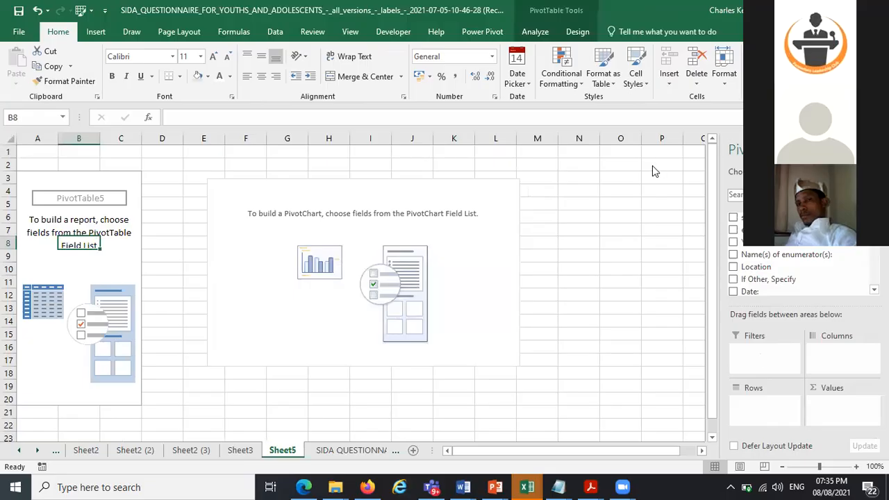
pyautogui.press('Down')
pyautogui.press('Down')
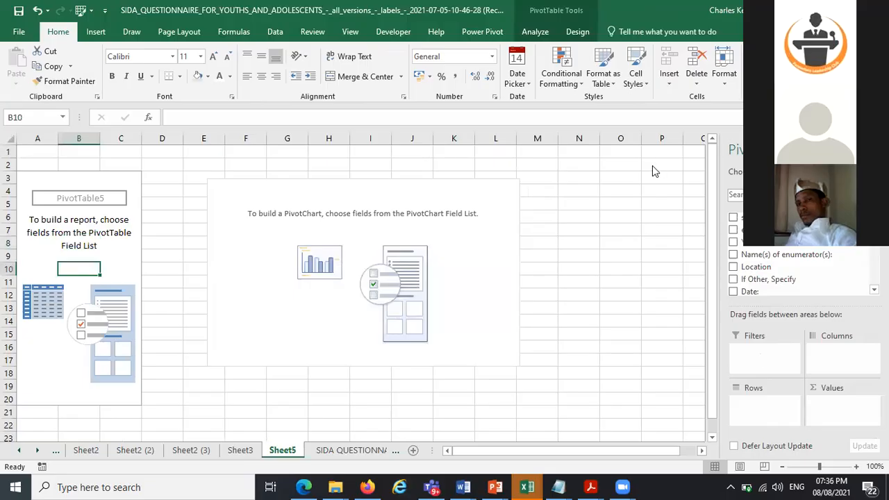
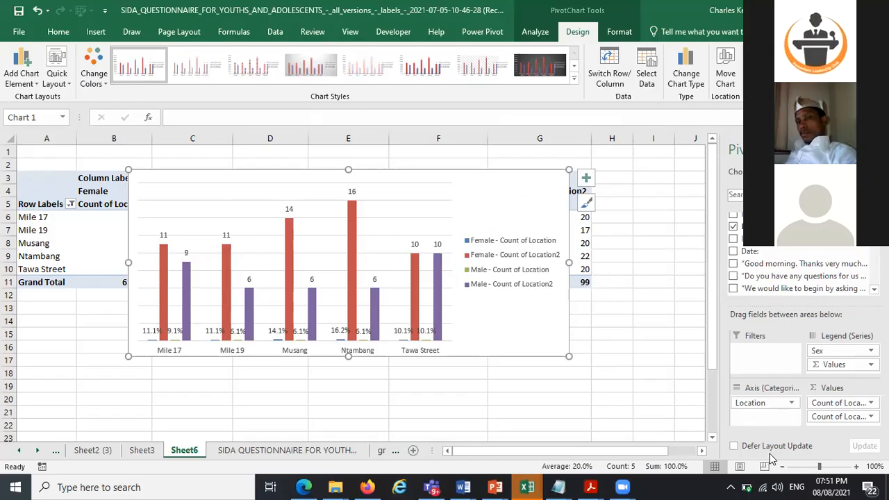
# Move the PivotChart below the PivotTable and back up over it
pyautogui.moveTo(556, 177); pyautogui.dragTo(547, 384)
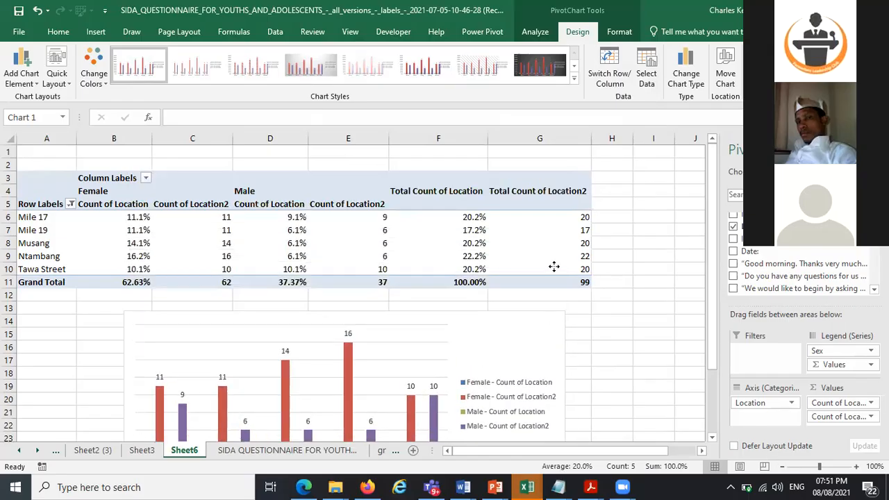
pyautogui.moveTo(554, 267); pyautogui.dragTo(562, 221)
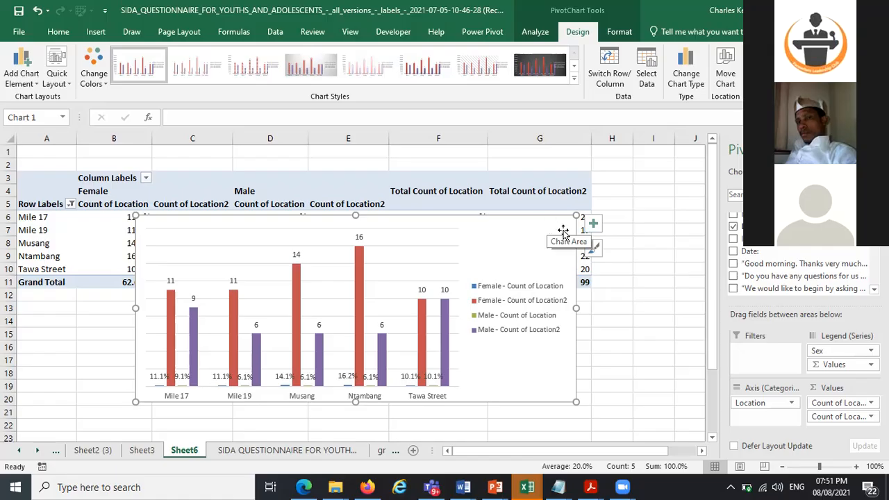
pyautogui.press('Escape')
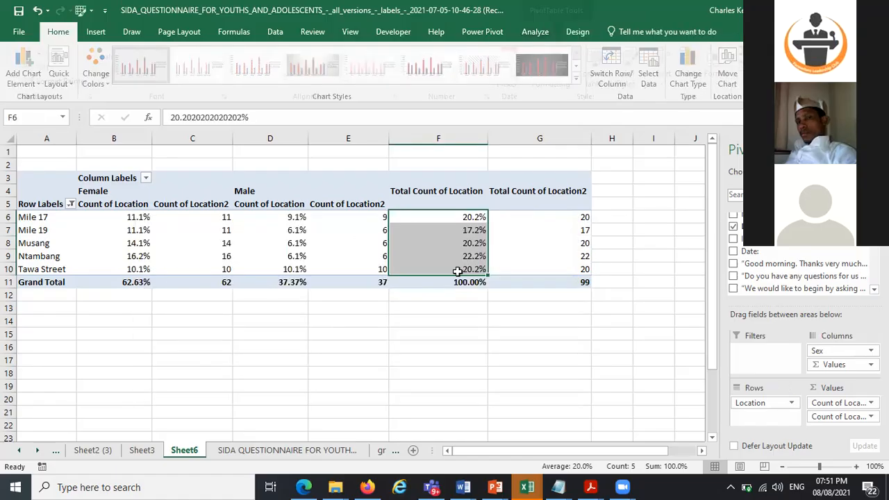
# Remove the Count of Location2, Location, Sex and Count of Location fields from the Sheet6 PivotTable
pyautogui.click(557, 247)
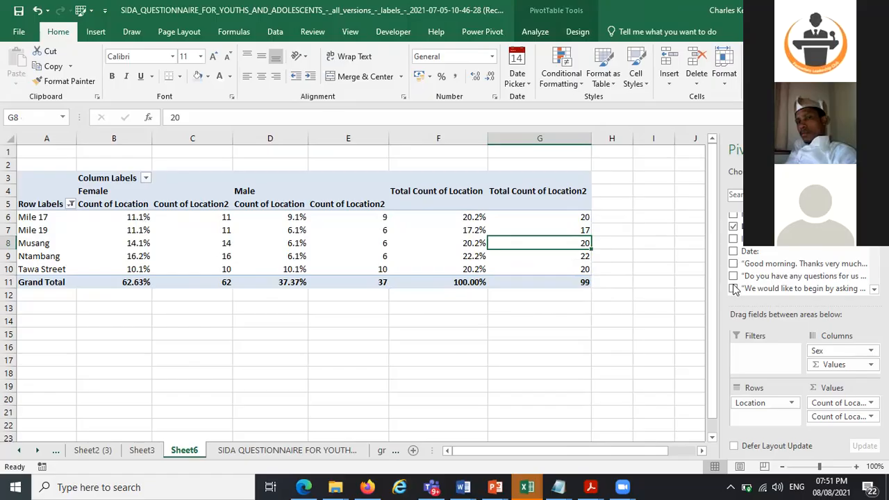
pyautogui.moveTo(837, 418); pyautogui.dragTo(715, 379)
pyautogui.click(750, 399)
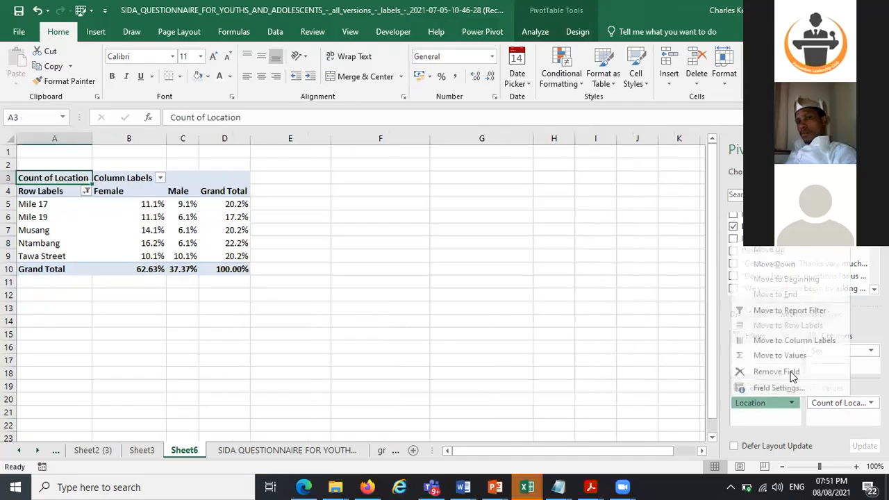
pyautogui.click(790, 373)
pyautogui.moveTo(834, 356); pyautogui.dragTo(638, 356)
pyautogui.moveTo(837, 403); pyautogui.dragTo(706, 253)
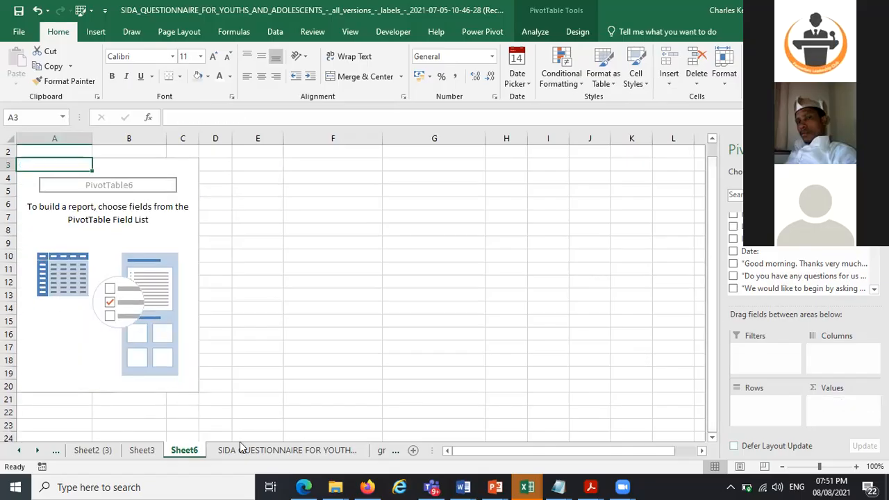
# Delete the Sheet6 worksheet
pyautogui.rightClick(184, 450)
pyautogui.click(227, 307)
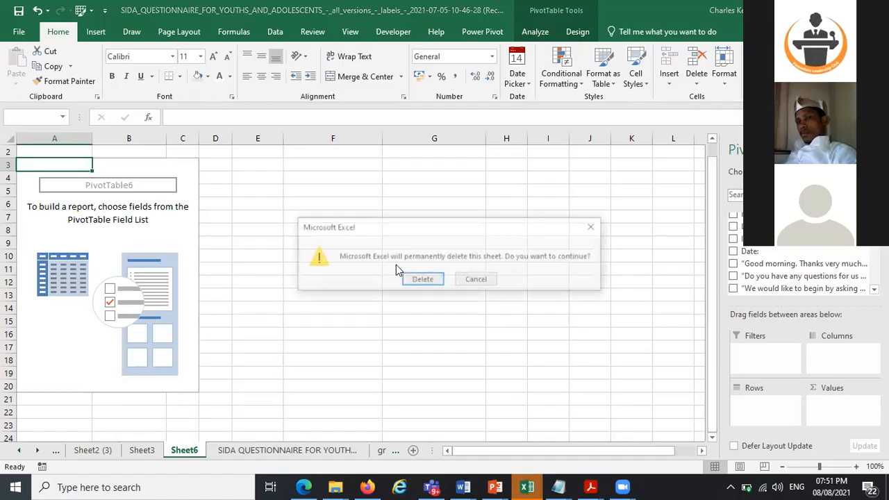
pyautogui.click(417, 278)
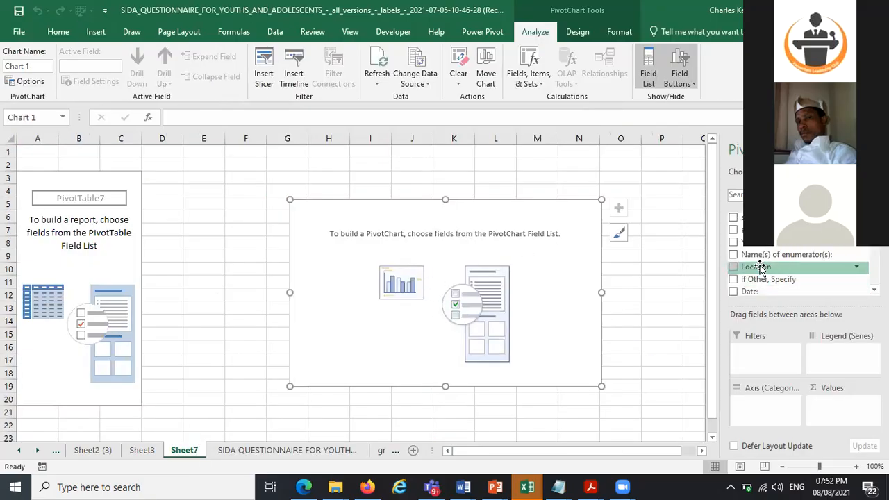
# Add the Location field to both the rows and the values of the new PivotTable on Sheet7
pyautogui.moveTo(653, 227); pyautogui.dragTo(663, 328)
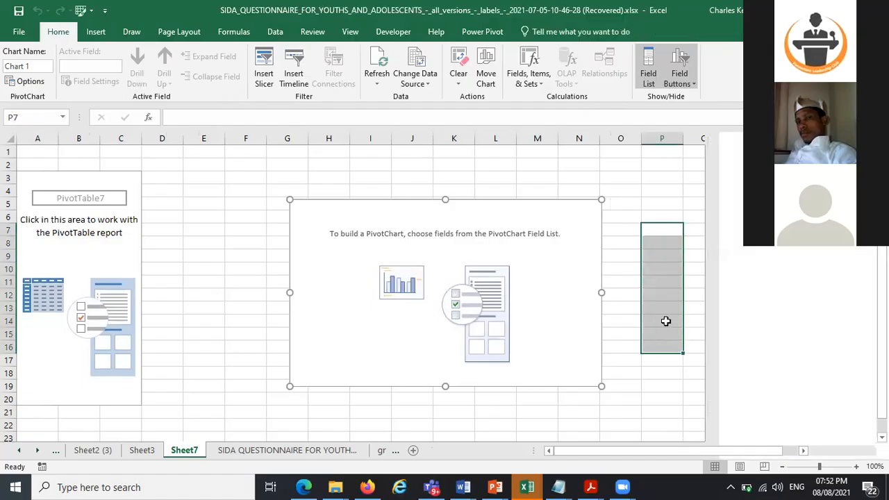
pyautogui.click(94, 253)
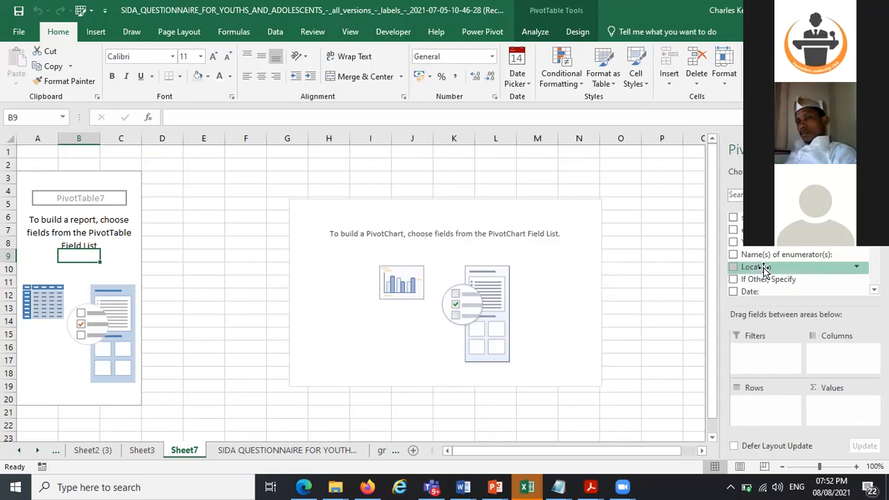
pyautogui.moveTo(755, 271); pyautogui.dragTo(771, 417)
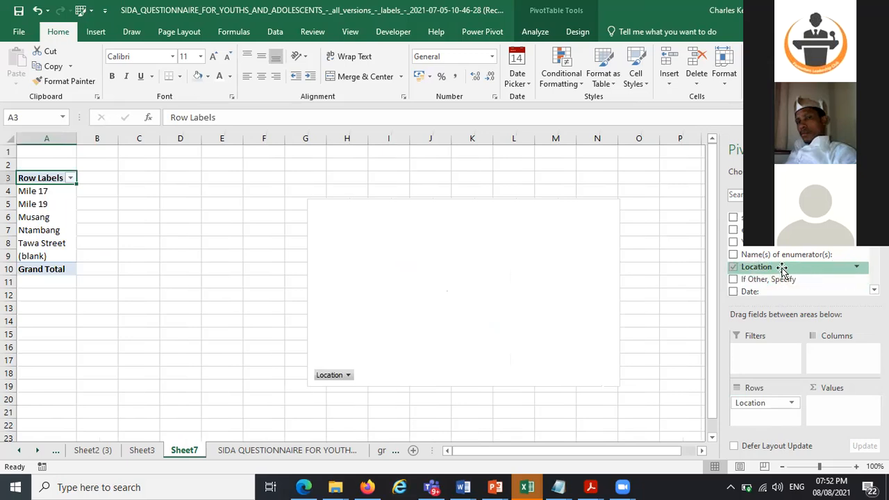
pyautogui.moveTo(781, 270); pyautogui.dragTo(857, 389)
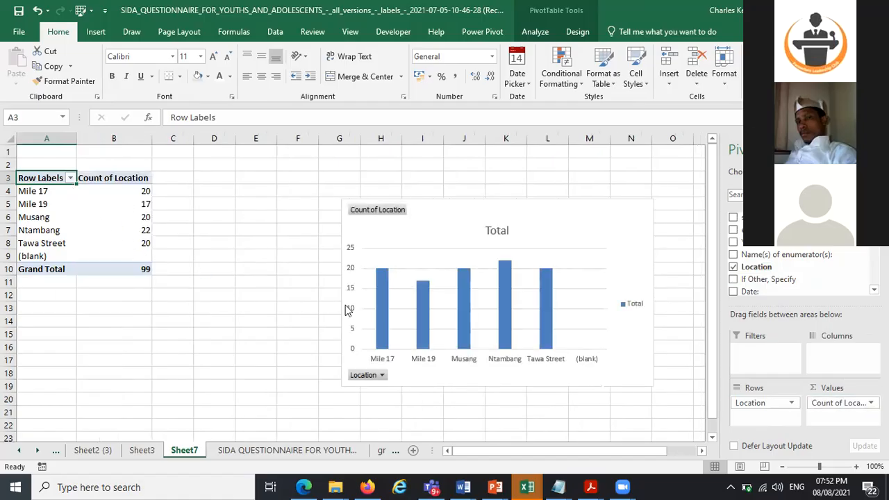
# Filter the row labels to exclude the (blank) location
pyautogui.click(70, 178)
pyautogui.click(39, 367)
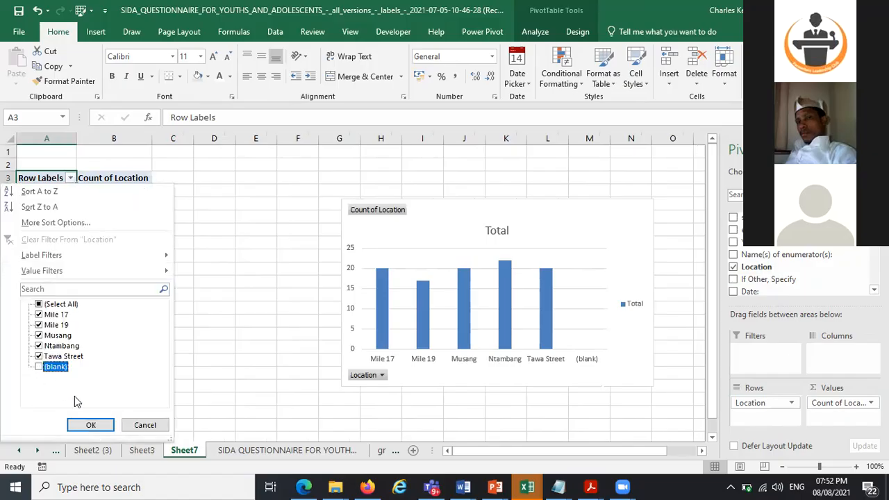
pyautogui.click(90, 425)
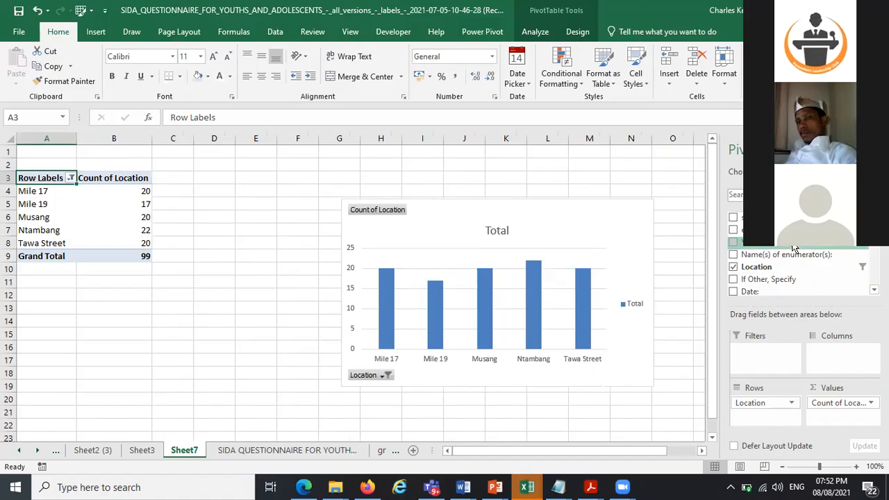
# Add the Sex field to the PivotTable columns
pyautogui.scroll(-3, 799, 271)
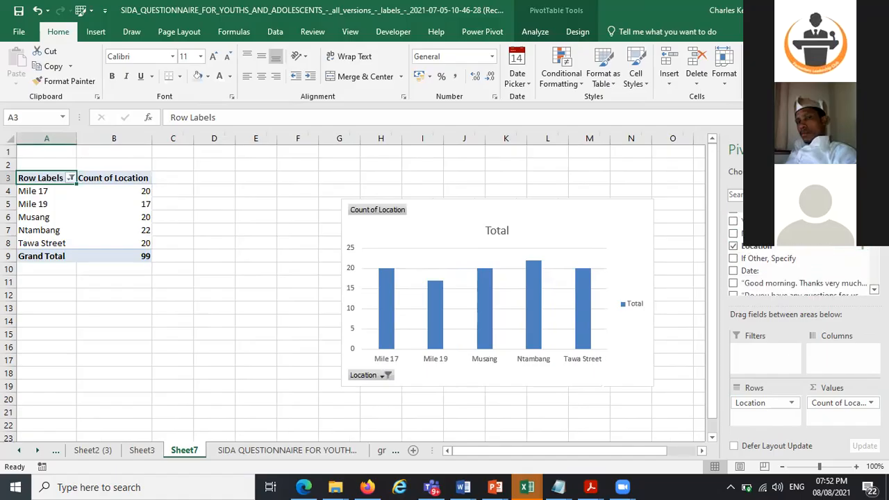
pyautogui.scroll(-3, 785, 277)
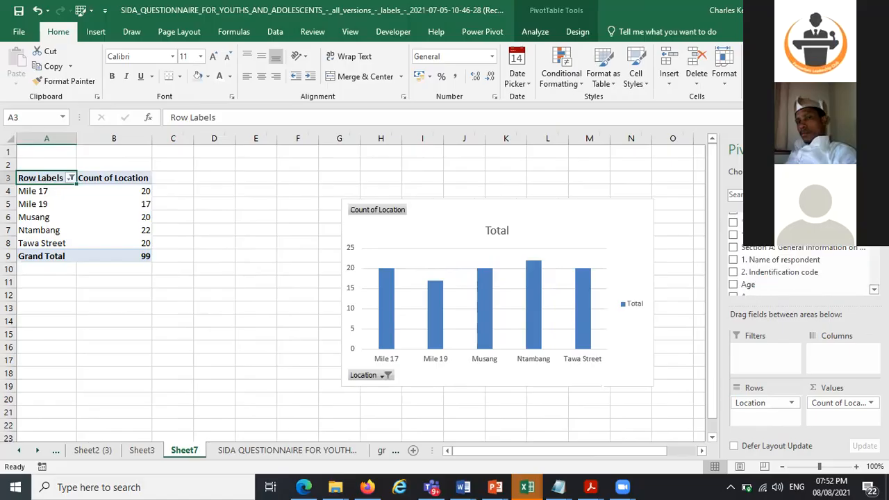
pyautogui.moveTo(781, 296); pyautogui.dragTo(839, 362)
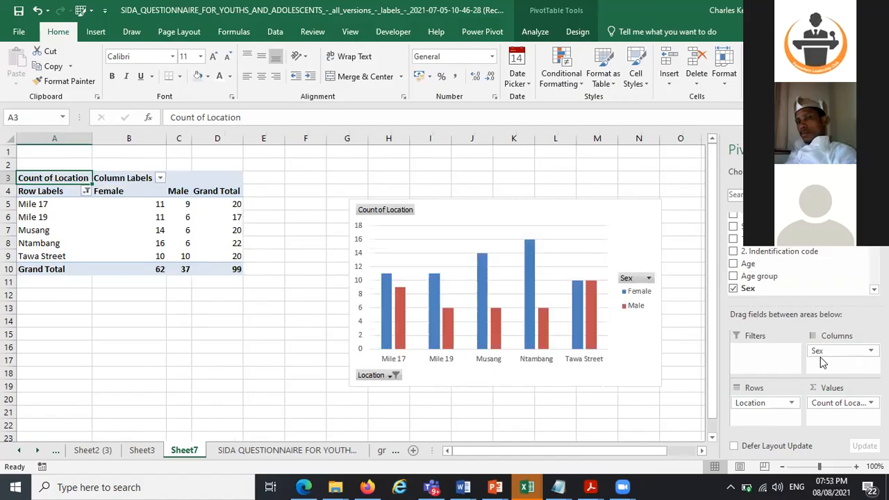
# Hide the field buttons on the PivotChart
pyautogui.click(392, 214)
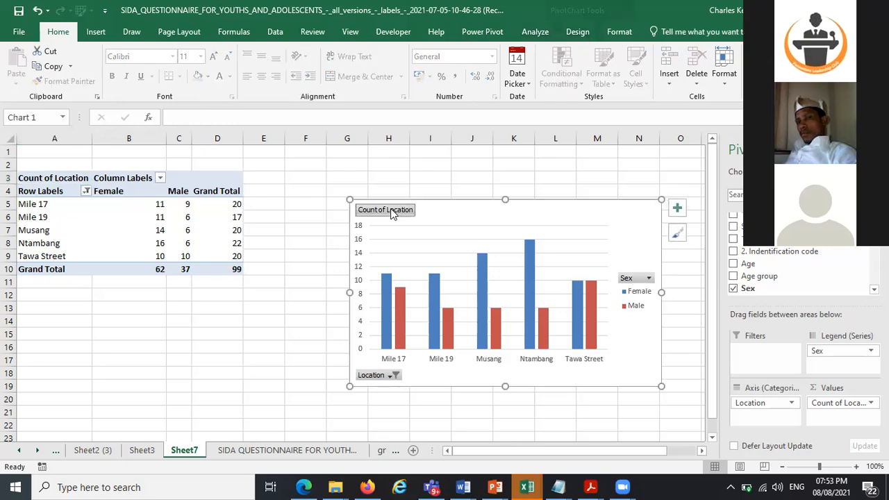
pyautogui.click(536, 32)
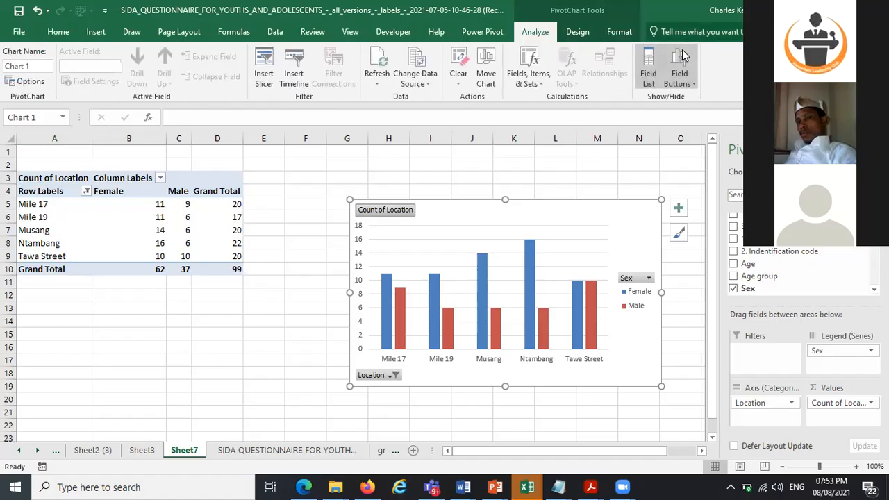
pyautogui.click(679, 61)
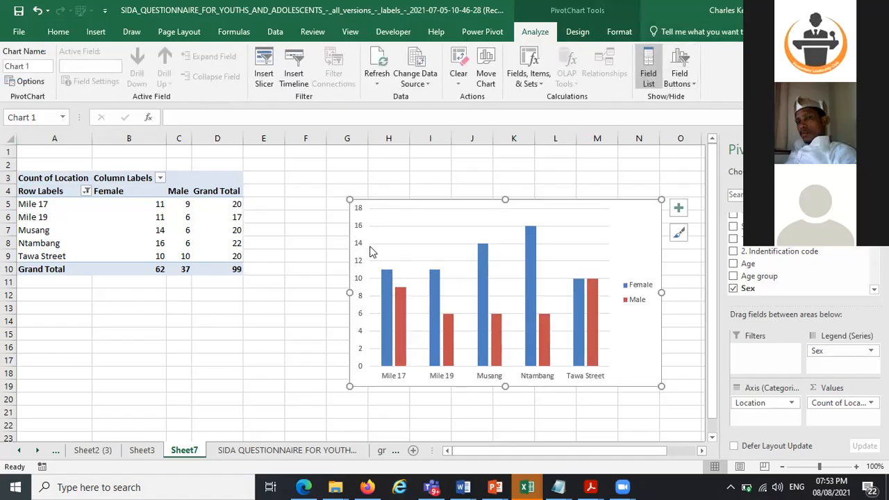
# Delete the chart's vertical axis
pyautogui.click(359, 226)
pyautogui.press('Delete')
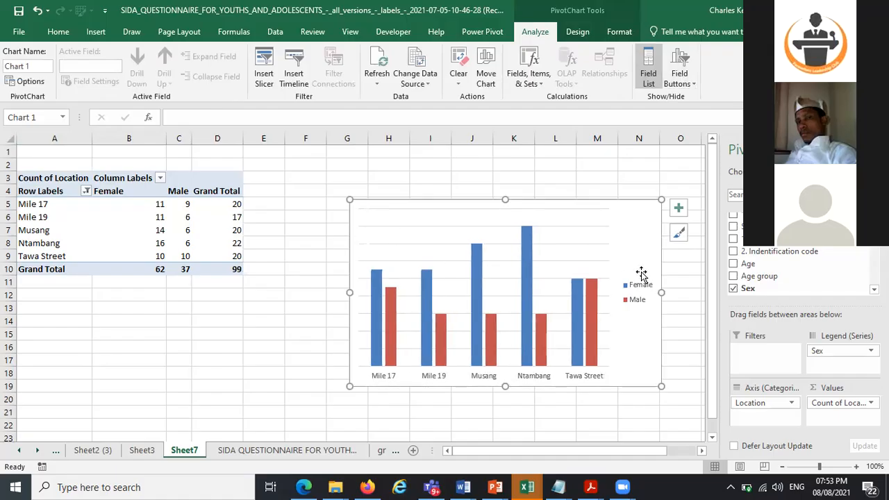
# Move the chart slightly left, remove its gridlines, and add a chart title and data labels
pyautogui.moveTo(616, 206); pyautogui.dragTo(584, 211)
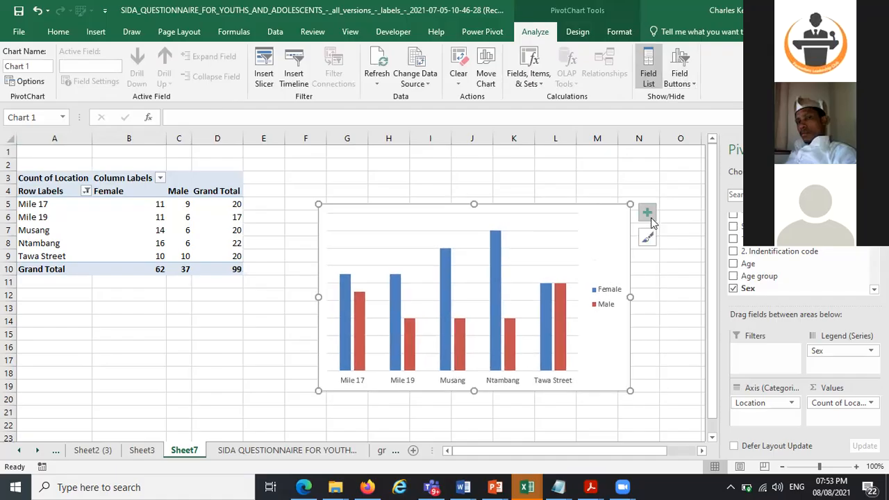
pyautogui.click(648, 218)
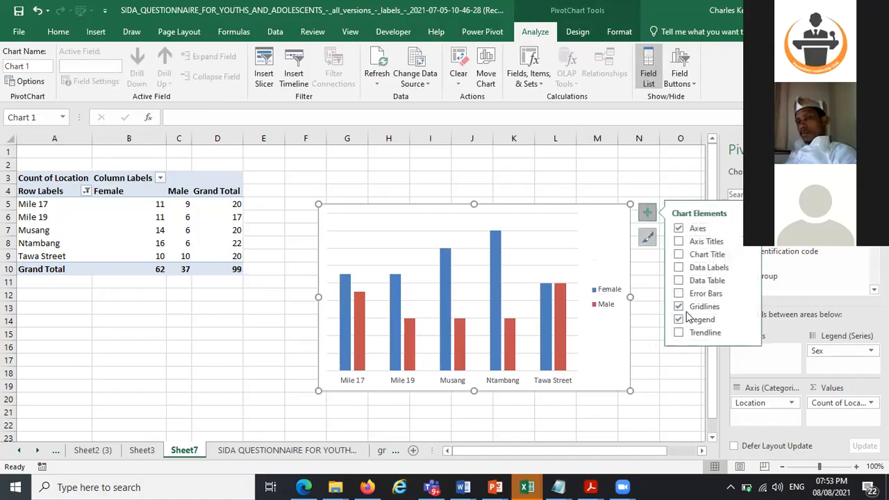
pyautogui.click(678, 306)
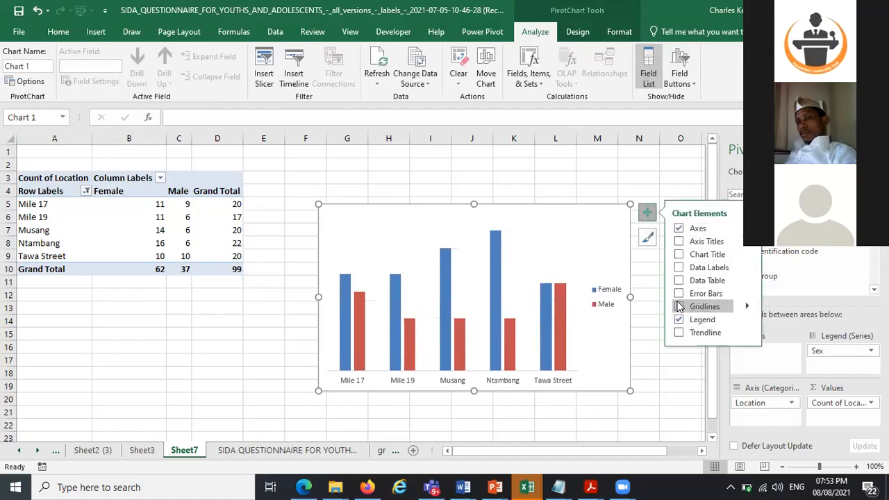
pyautogui.click(678, 268)
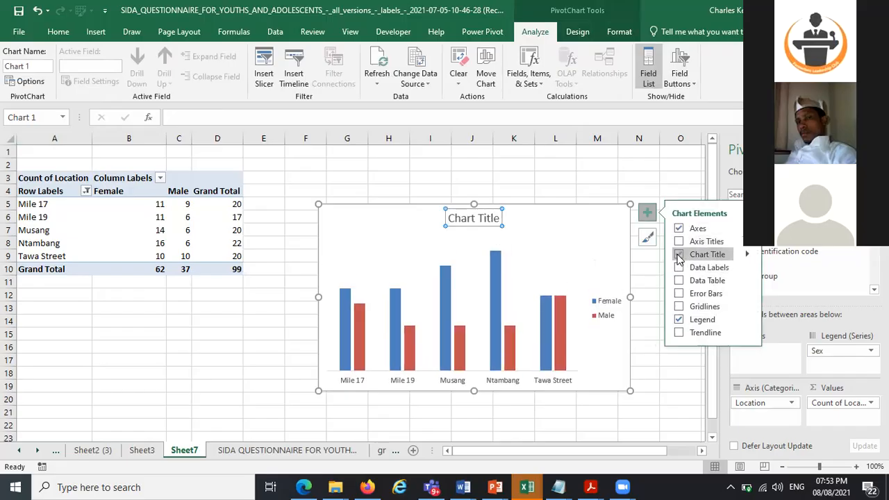
pyautogui.click(678, 268)
# Rename the chart title to "# of respondent per location per sex"
pyautogui.click(491, 218)
pyautogui.press('BackSpace')
pyautogui.press('BackSpace')
pyautogui.press('BackSpace')
pyautogui.press('BackSpace')
pyautogui.press('BackSpace')
pyautogui.press('BackSpace')
pyautogui.press('BackSpace')
pyautogui.press('BackSpace')
pyautogui.press('BackSpace')
pyautogui.press('BackSpace')
pyautogui.press('BackSpace')
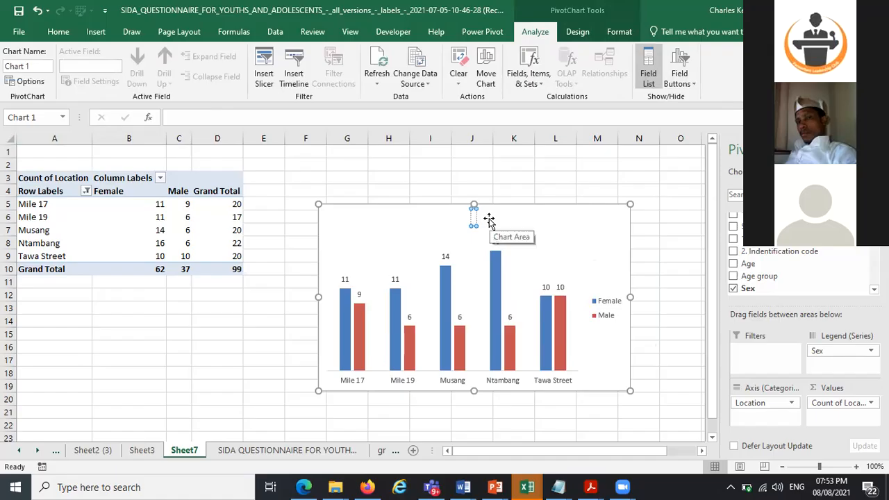
pyautogui.write('# of male')
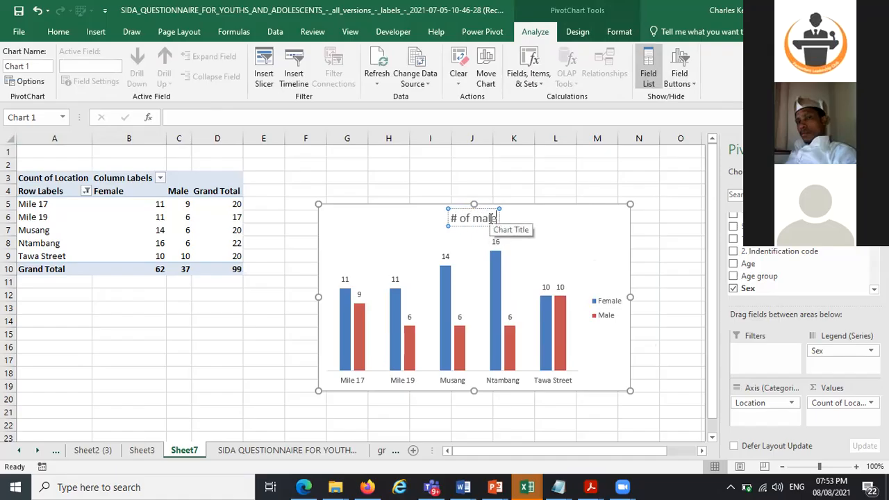
pyautogui.press('BackSpace')
pyautogui.press('BackSpace')
pyautogui.press('BackSpace')
pyautogui.press('BackSpace')
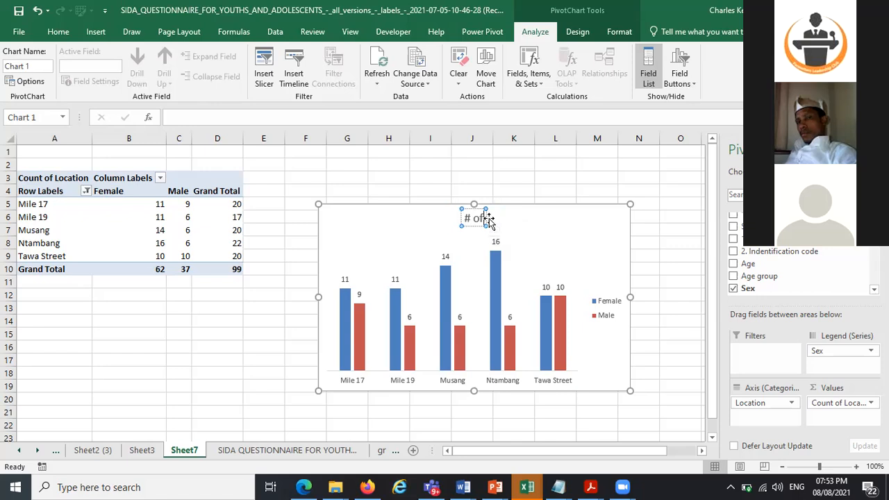
pyautogui.write('res')
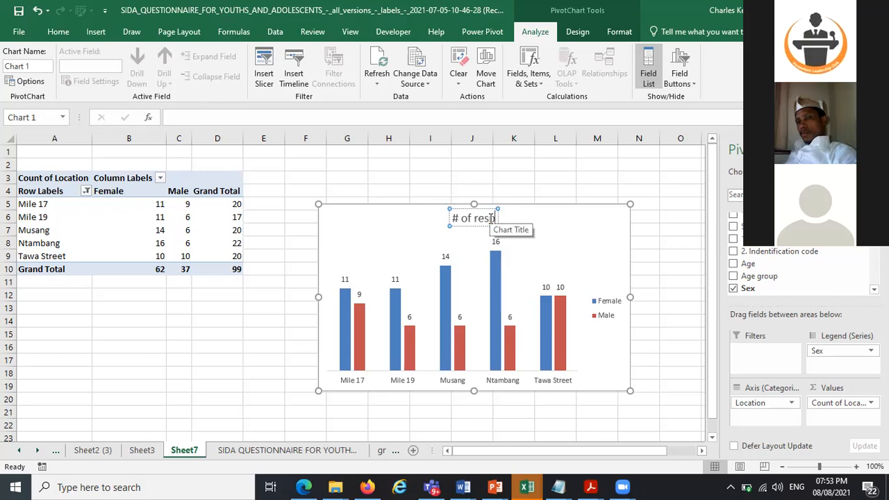
pyautogui.write('pondents per location per sed')
pyautogui.press('BackSpace')
pyautogui.write('x')
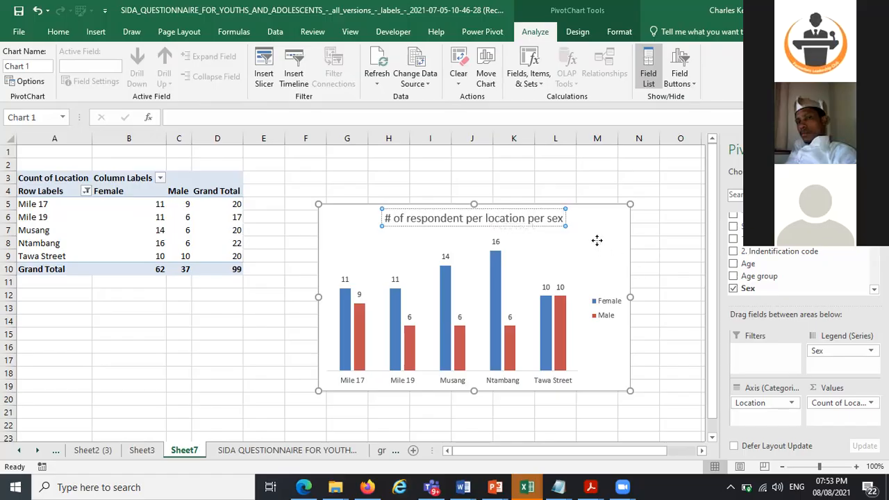
# Decrease the chart title's font size to 10.5
pyautogui.click(540, 218)
pyautogui.press('Escape')
pyautogui.click(62, 33)
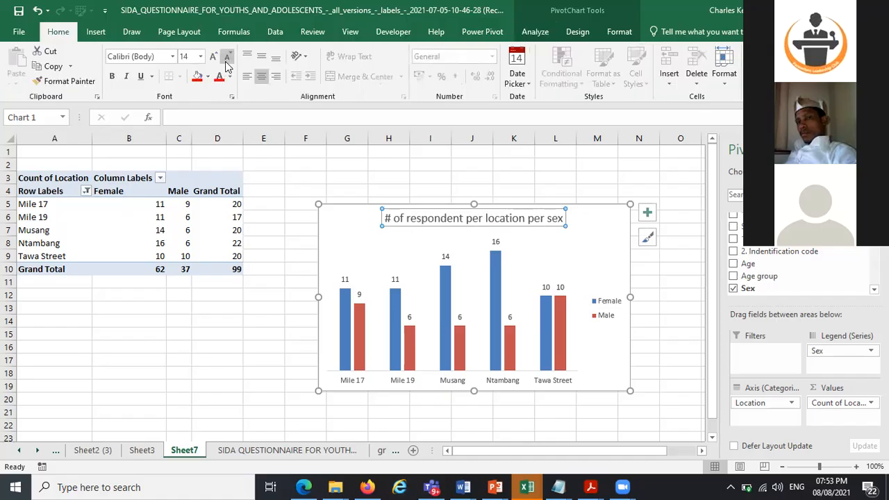
pyautogui.click(226, 60)
pyautogui.click(225, 59)
pyautogui.click(226, 60)
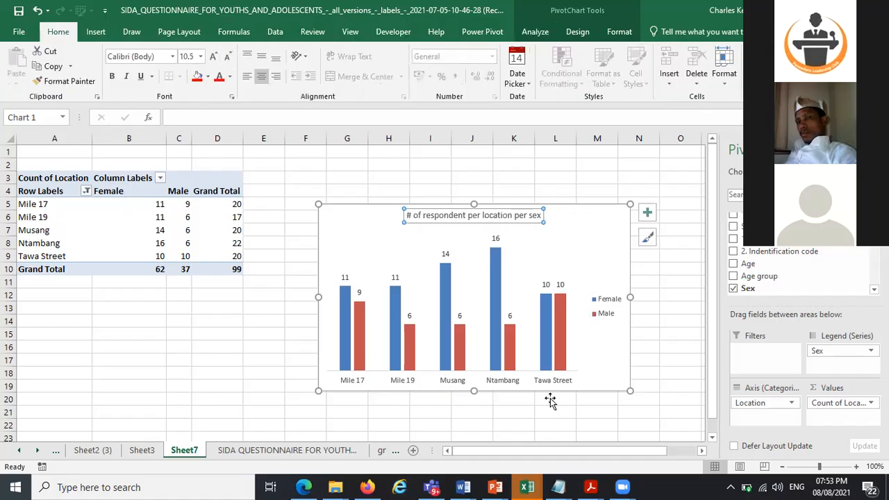
pyautogui.click(605, 215)
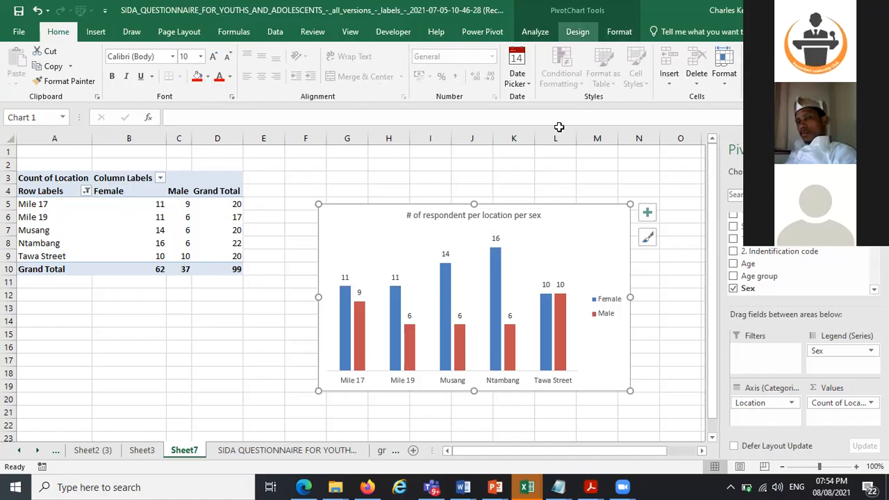
# Switch the chart's rows and columns, then switch them back
pyautogui.click(577, 31)
pyautogui.click(606, 70)
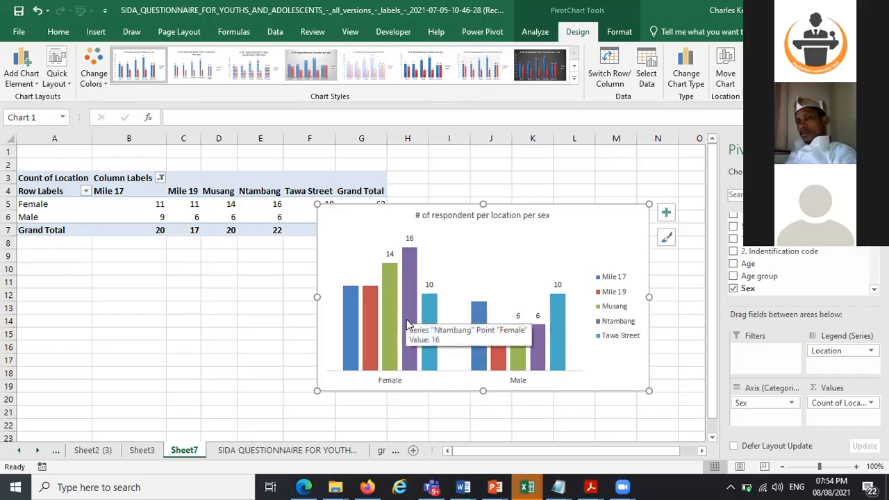
pyautogui.click(604, 77)
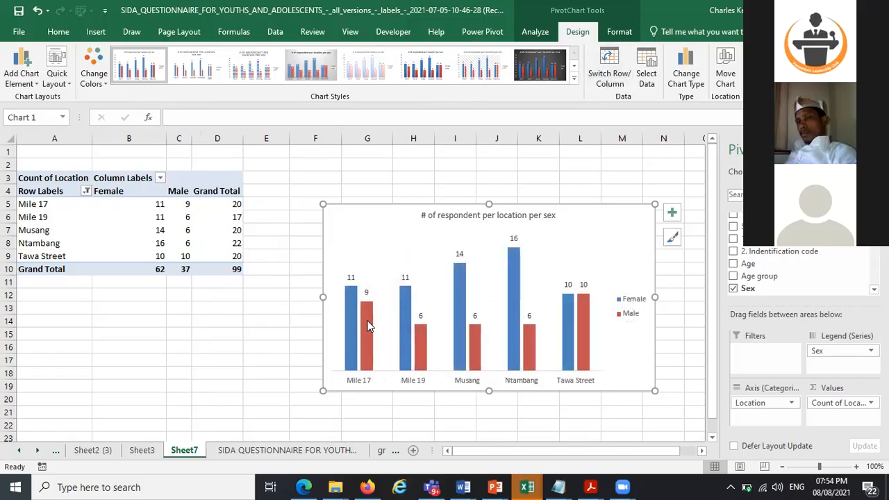
# Move the Sex field out of the chart legend and into the PivotTable values area
pyautogui.moveTo(360, 359)
pyautogui.moveTo(822, 348); pyautogui.dragTo(631, 409)
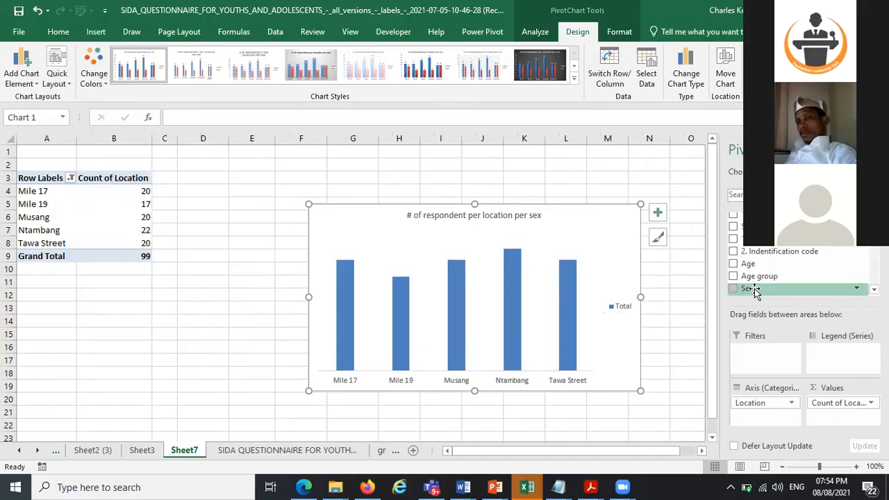
pyautogui.moveTo(755, 290); pyautogui.dragTo(830, 427)
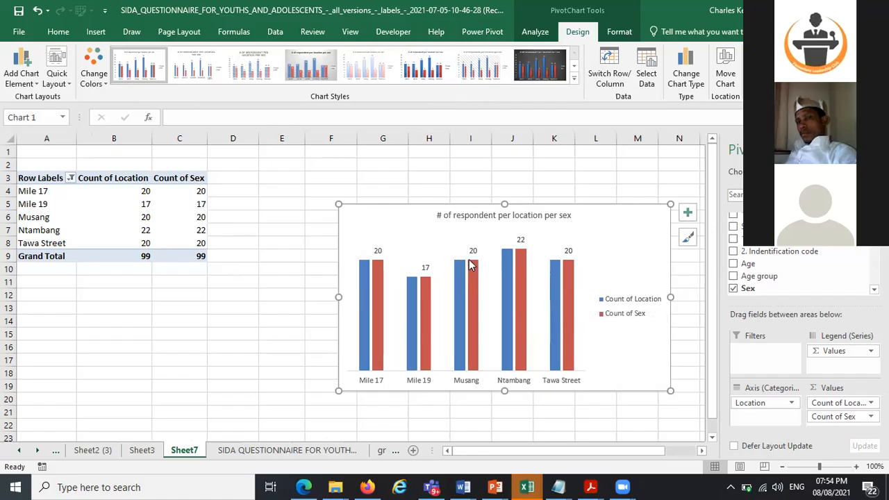
# Add data labels to the Count of Location series of the chart
pyautogui.moveTo(461, 273)
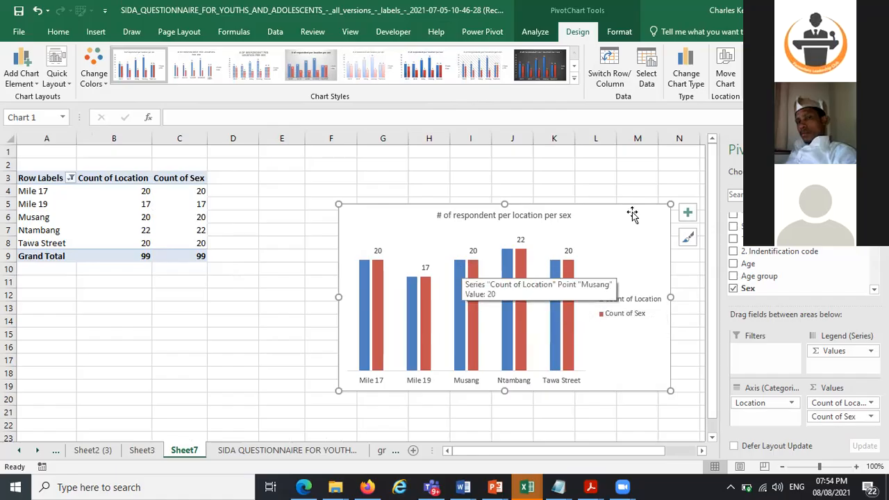
pyautogui.click(463, 272)
pyautogui.click(688, 213)
pyautogui.click(720, 267)
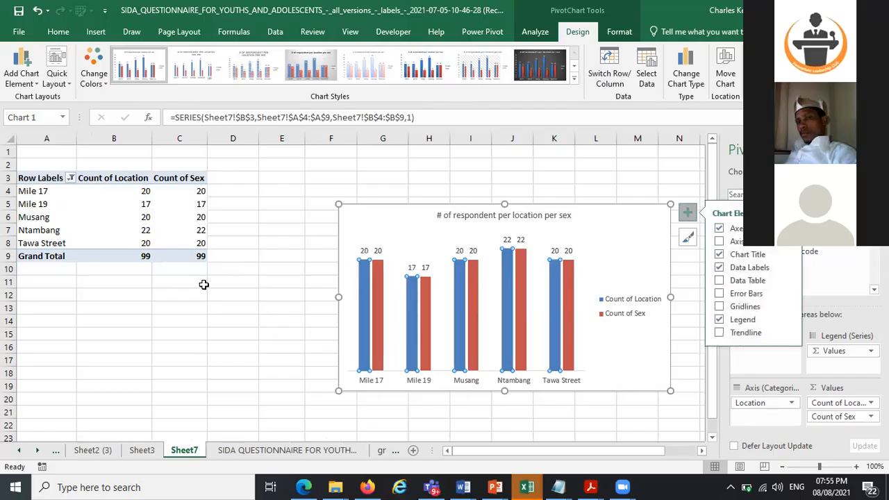
pyautogui.click(182, 317)
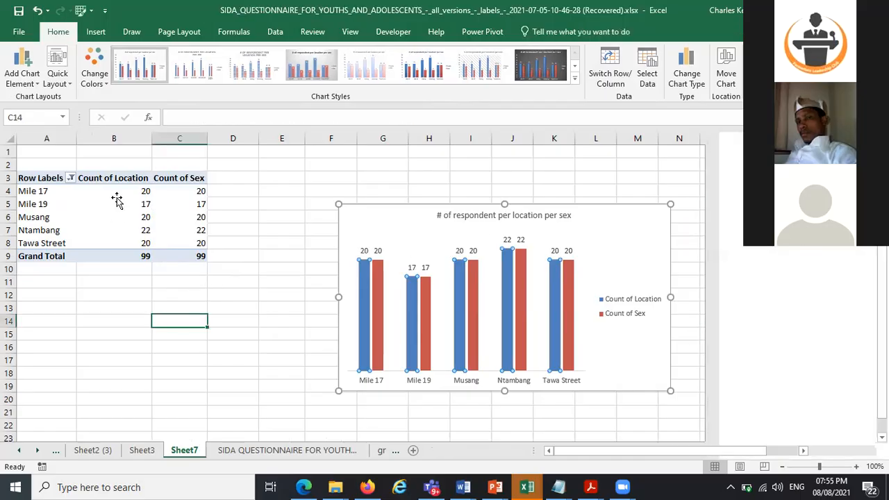
# Show the Count of Location values as % of Grand Total
pyautogui.click(115, 200)
pyautogui.click(118, 189)
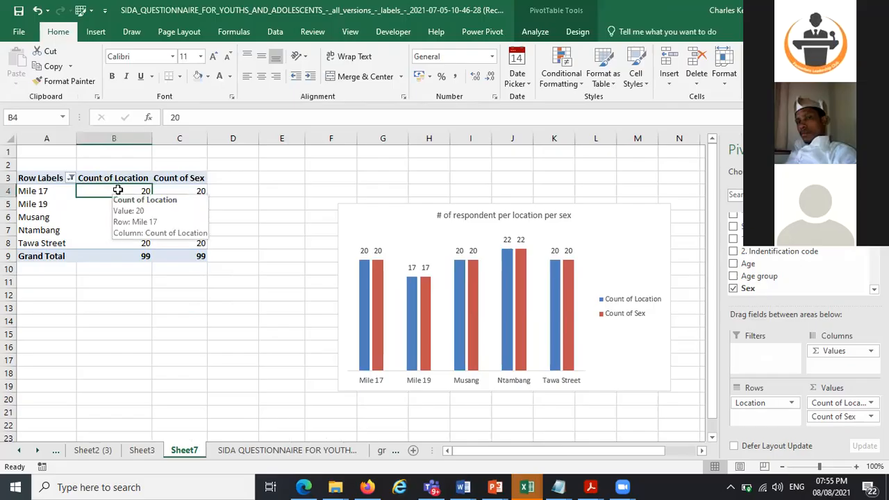
pyautogui.rightClick(114, 208)
pyautogui.press('Escape')
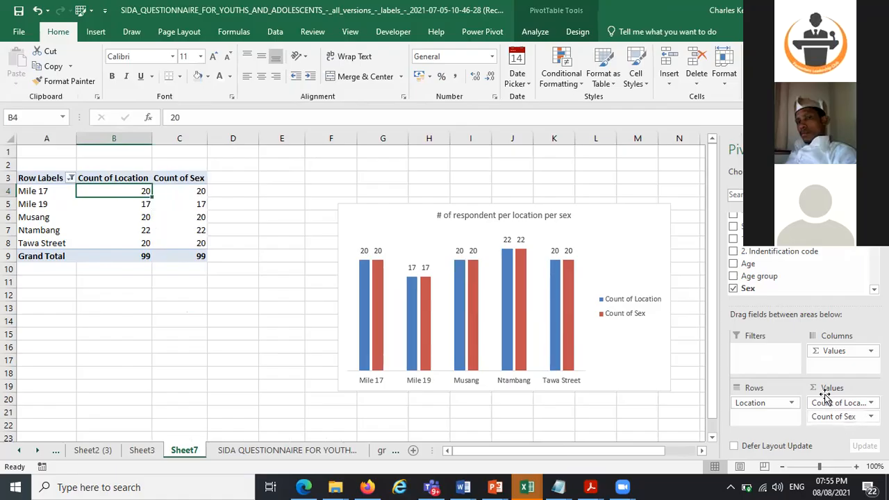
pyautogui.rightClick(119, 193)
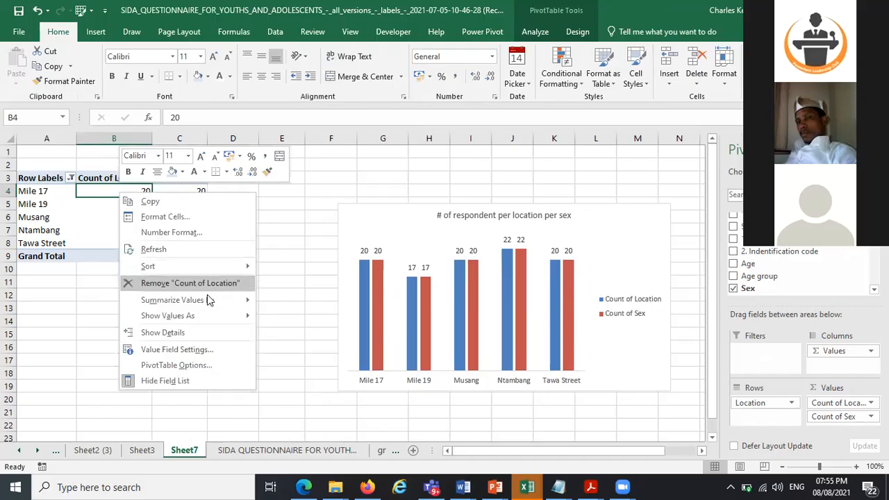
pyautogui.moveTo(223, 319)
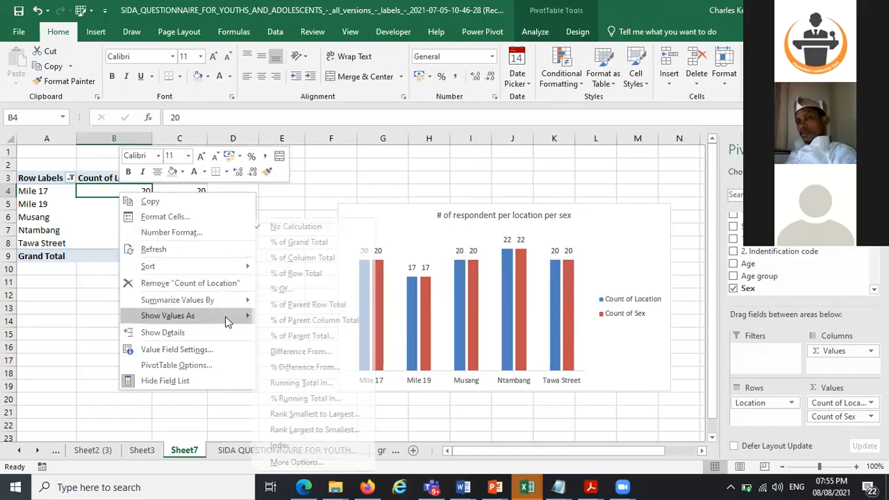
pyautogui.click(315, 242)
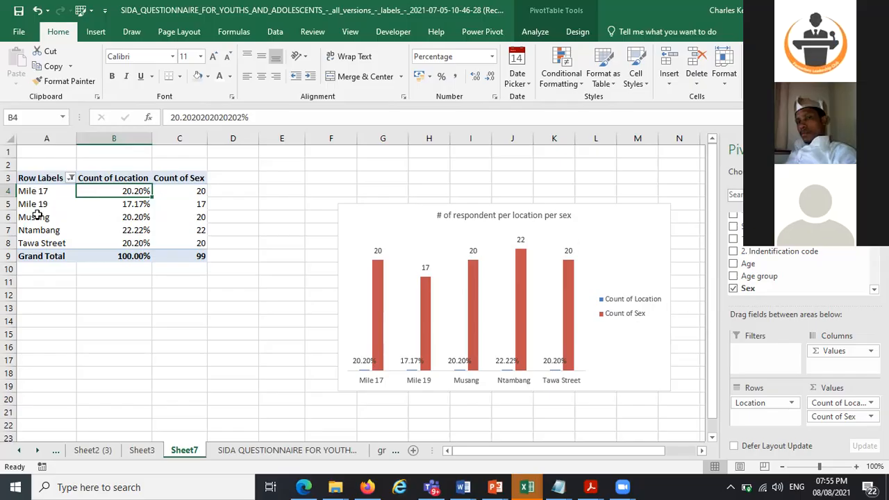
# Delete the chart legend and remove "per sex" from the chart title
pyautogui.click(631, 318)
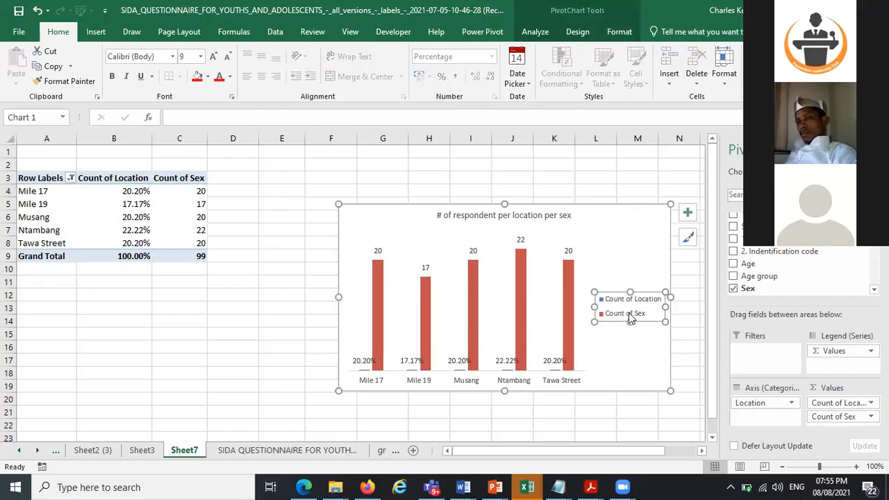
pyautogui.press('Delete')
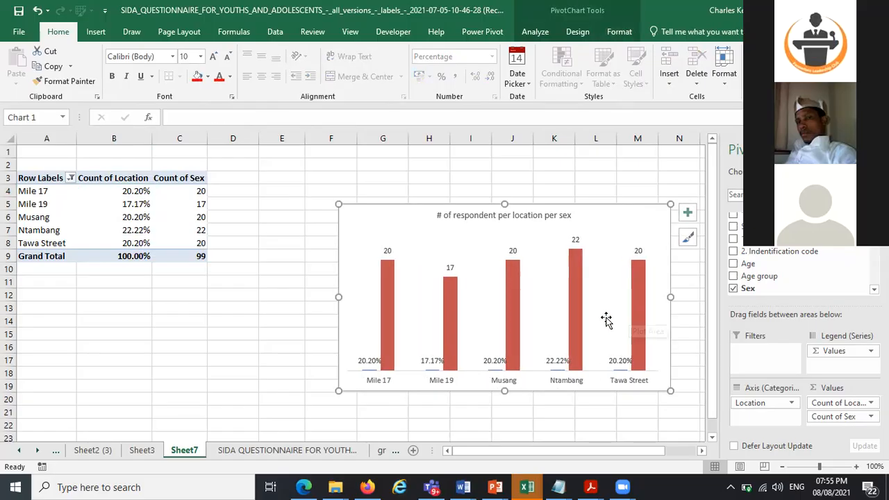
pyautogui.click(534, 214)
pyautogui.moveTo(545, 216); pyautogui.dragTo(577, 222)
pyautogui.press('Delete')
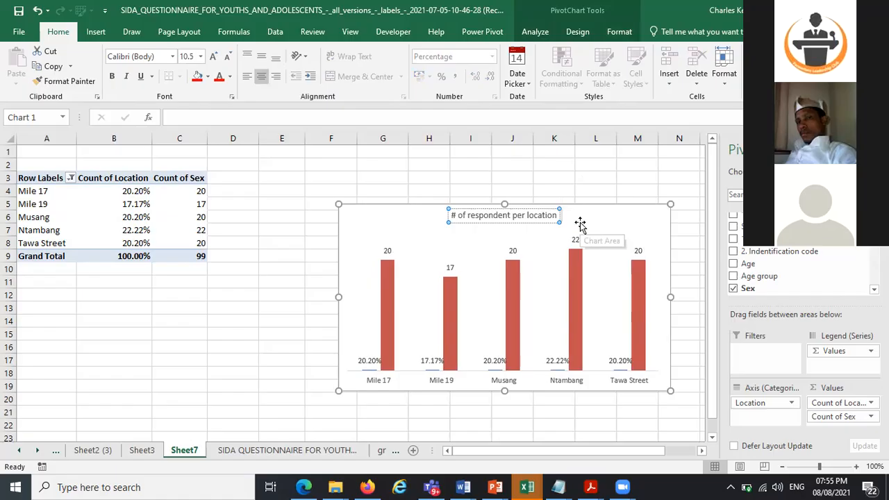
pyautogui.click(228, 280)
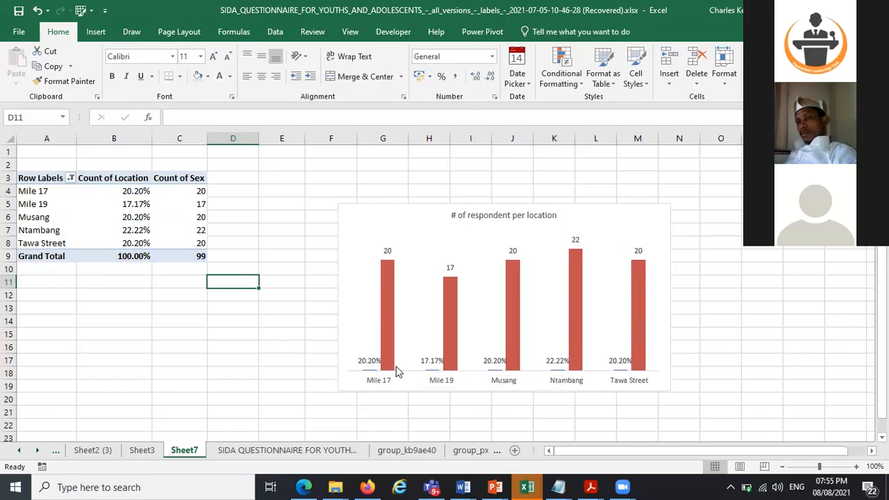
# Change the chart to a Combo type with both series as Clustered Column and Count of Sex on the secondary axis
pyautogui.click(606, 210)
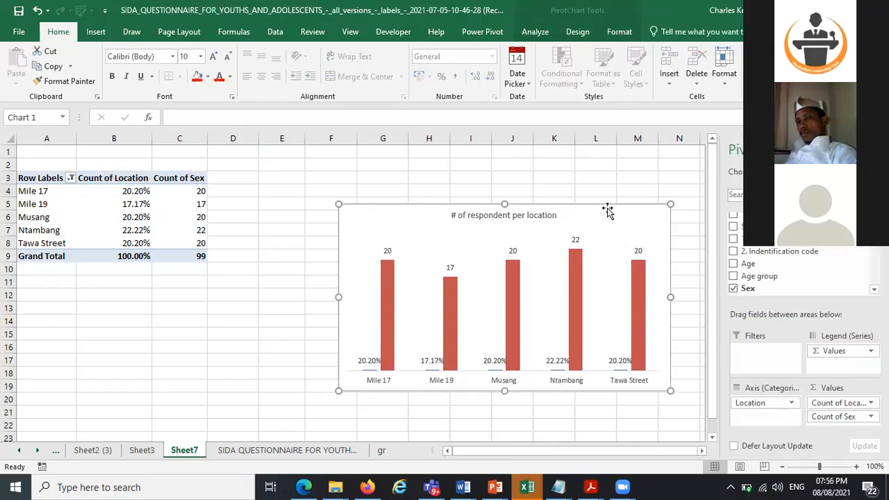
pyautogui.click(576, 32)
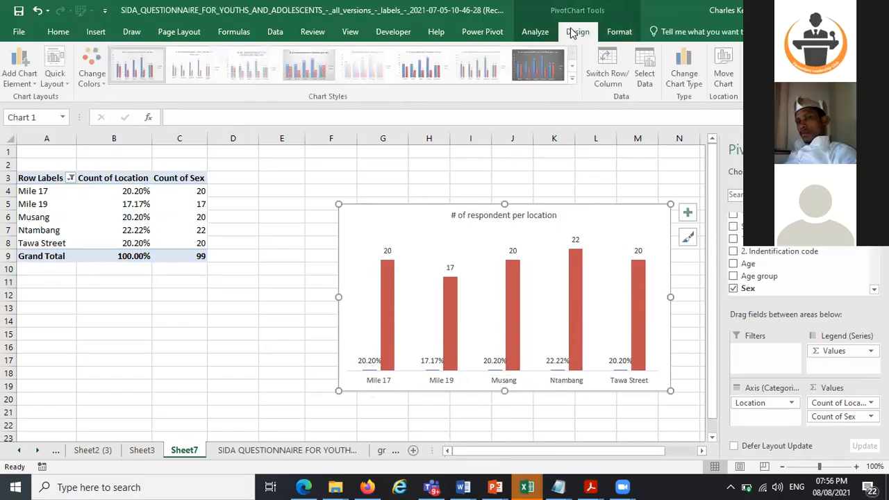
pyautogui.click(682, 67)
pyautogui.click(300, 375)
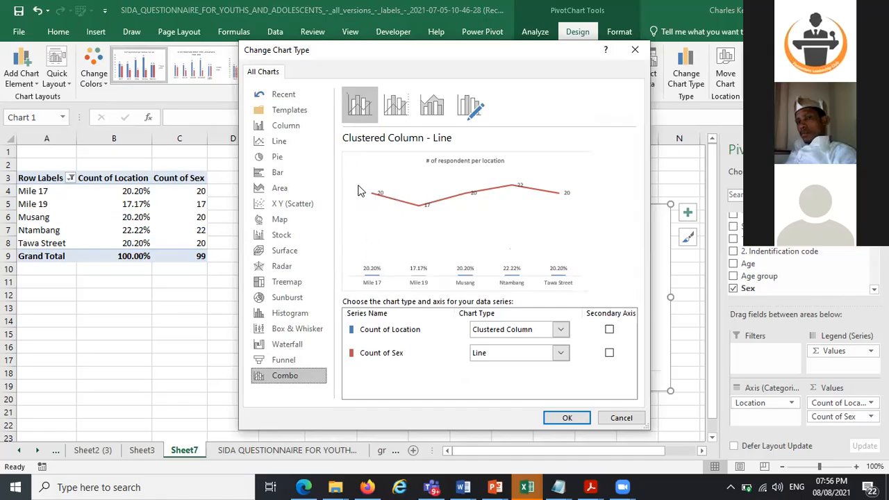
pyautogui.click(560, 356)
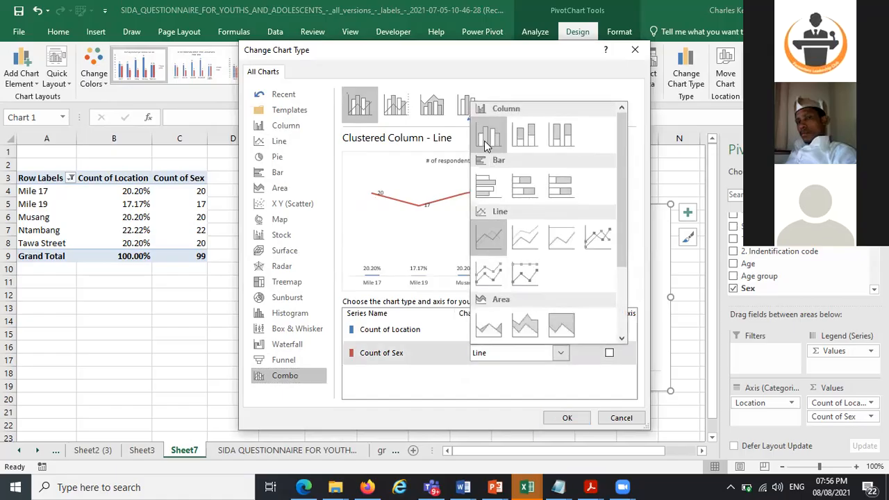
pyautogui.click(484, 140)
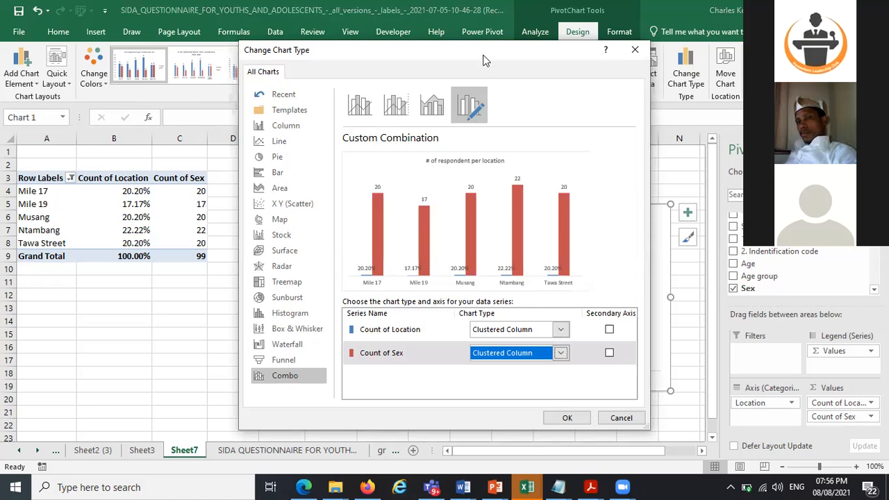
pyautogui.moveTo(484, 61); pyautogui.dragTo(385, 56)
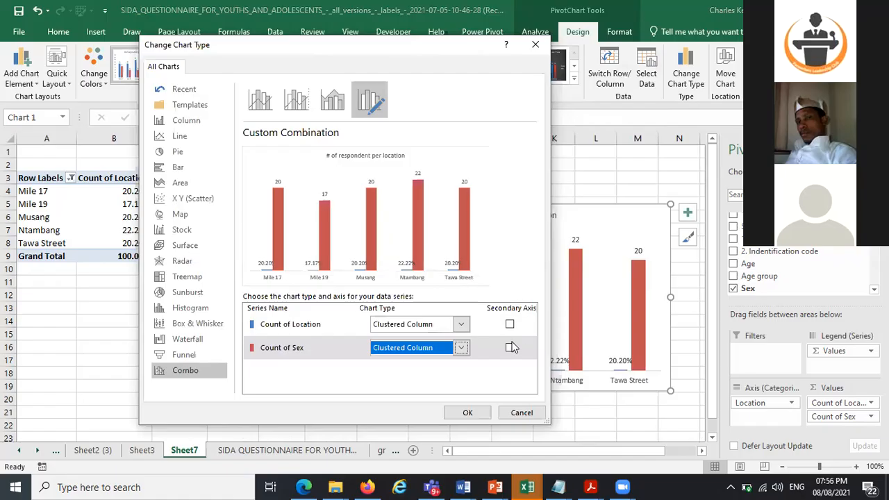
pyautogui.click(510, 348)
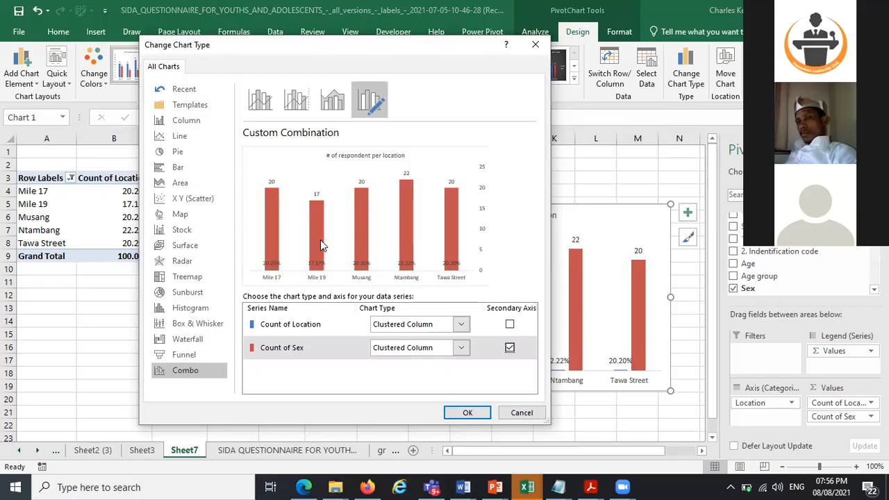
pyautogui.click(462, 413)
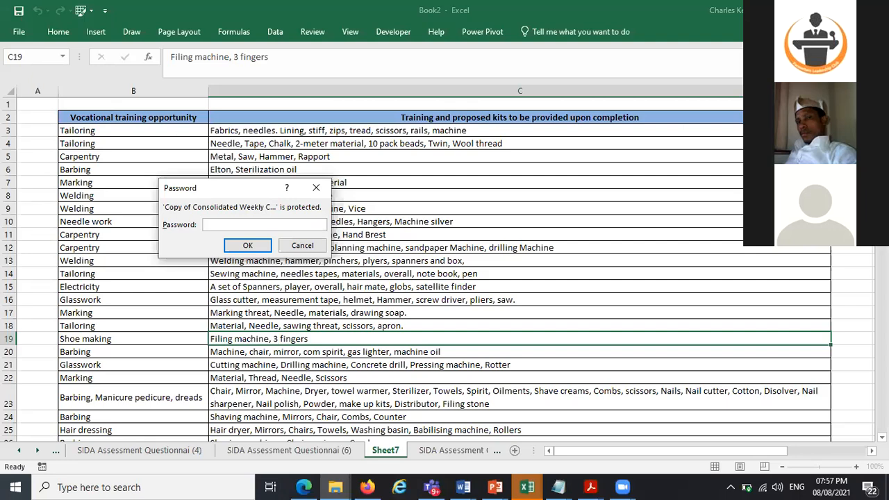
# Cancel the password prompt for the protected workbook
pyautogui.click(302, 246)
pyautogui.hotkey('ctrl', 'w')
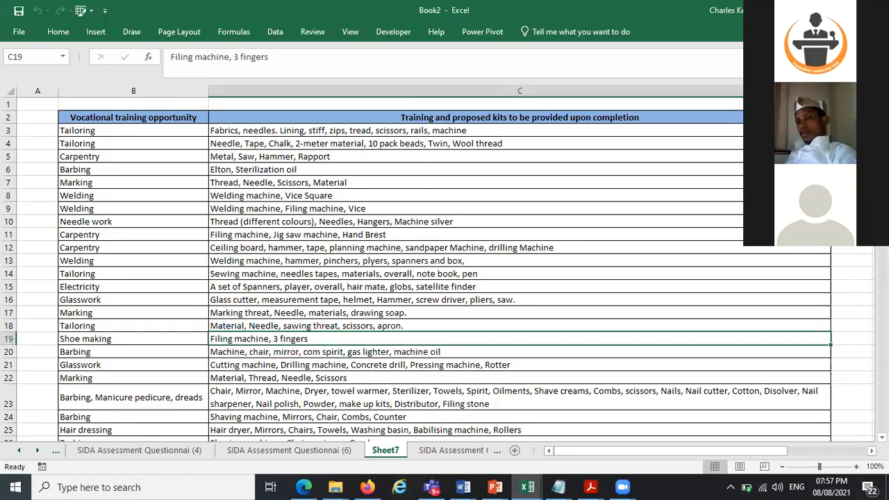
# Browse the vocational training kits table and the SIDA Assessment Questionnaire sheets of the other workbook
pyautogui.scroll(-1, 438, 269)
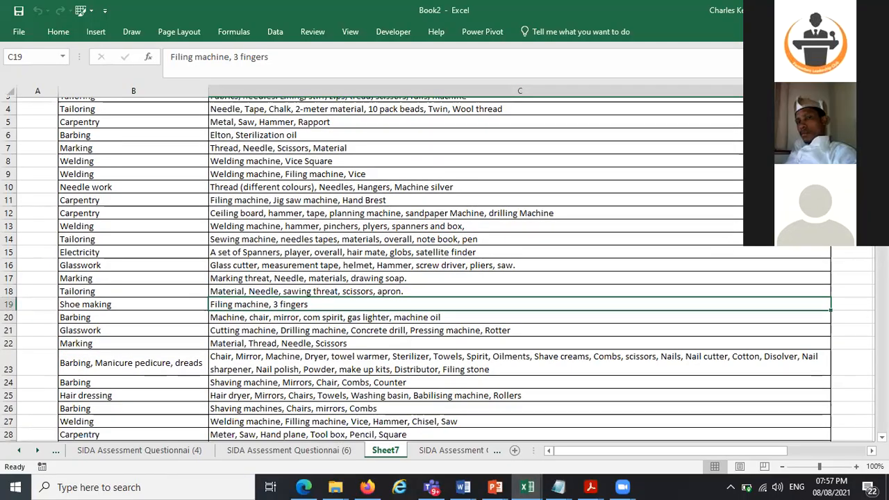
pyautogui.scroll(-5, 453, 135)
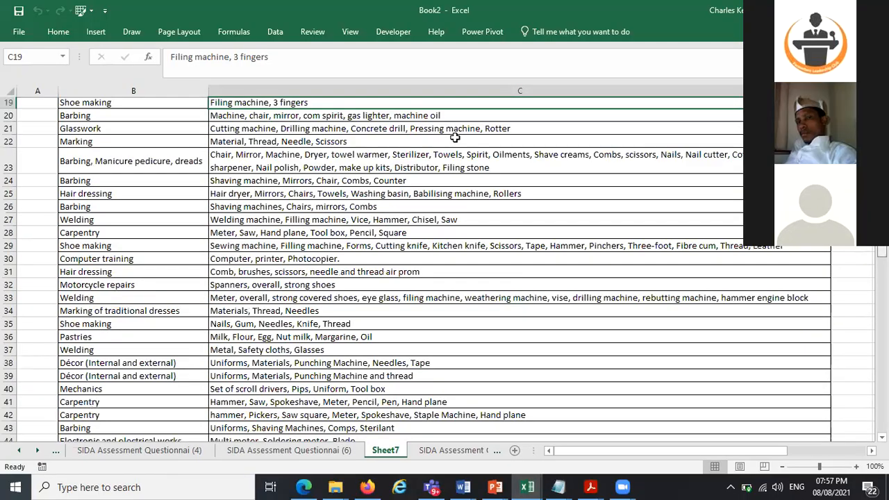
pyautogui.scroll(6, 317, 156)
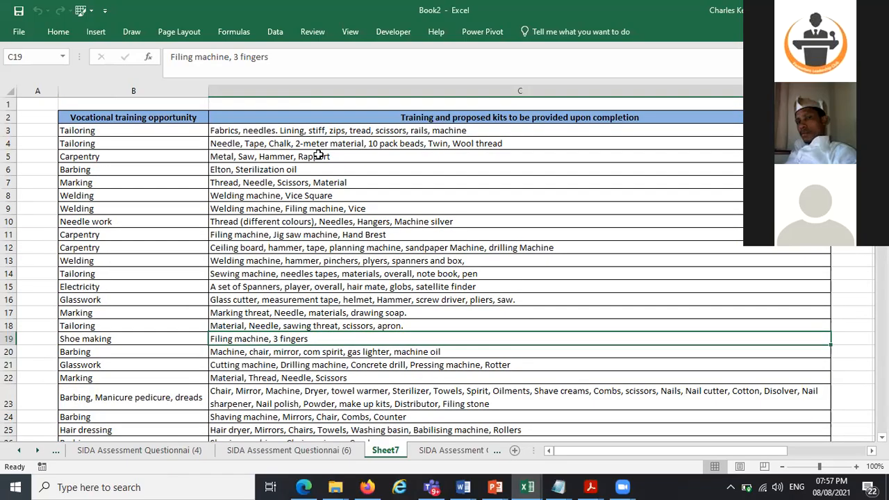
pyautogui.click(317, 156)
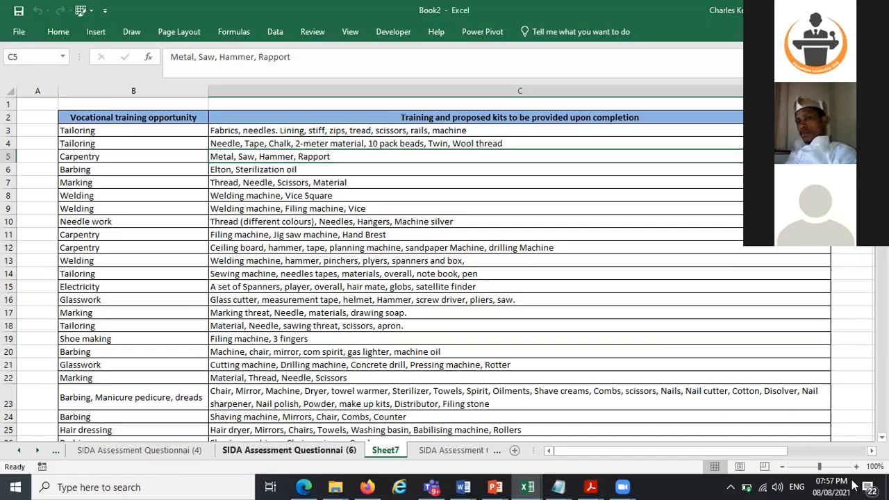
pyautogui.hotkey('ctrl', 'pageup')
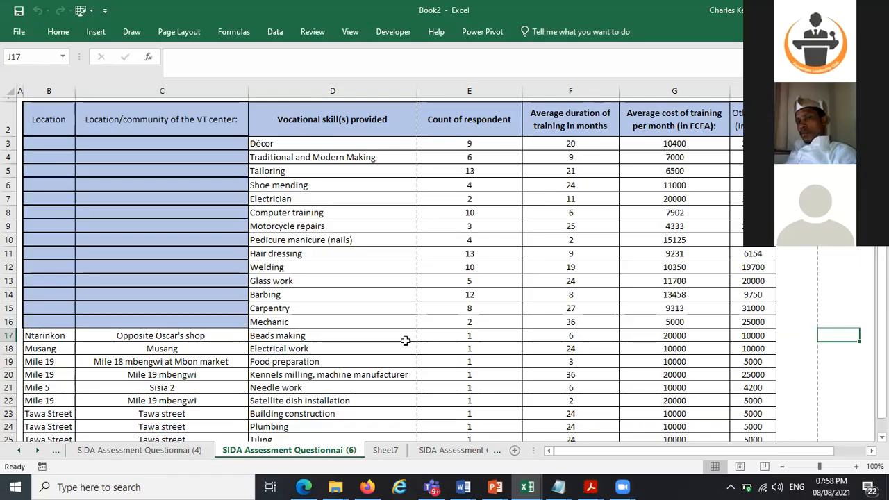
pyautogui.click(445, 457)
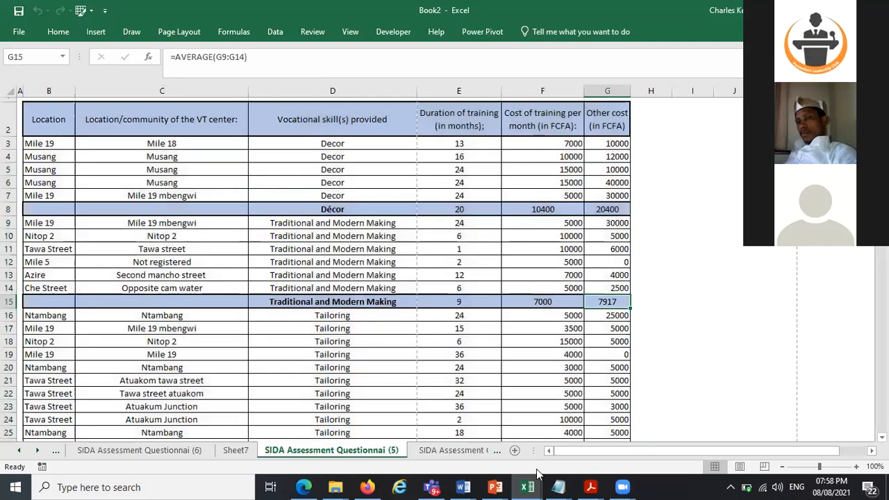
# Switch to File Explorer showing the Market Assessment folder
pyautogui.click(547, 478)
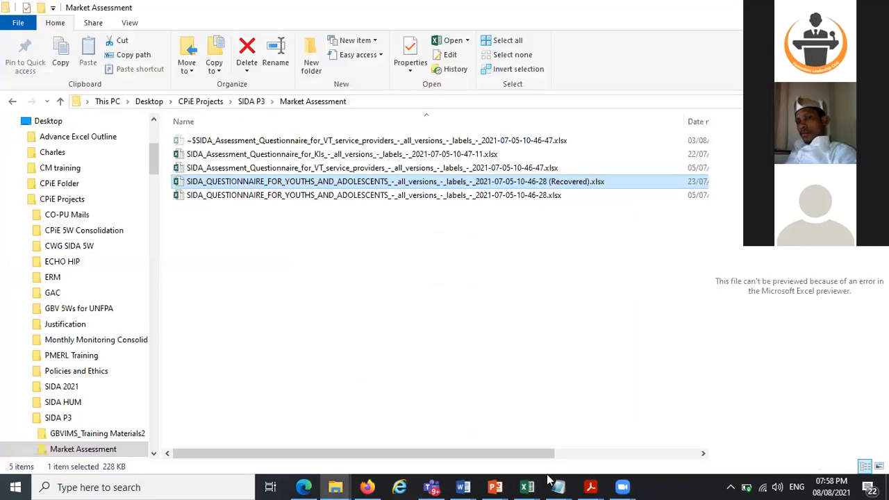
pyautogui.moveTo(549, 479)
pyautogui.click(434, 23)
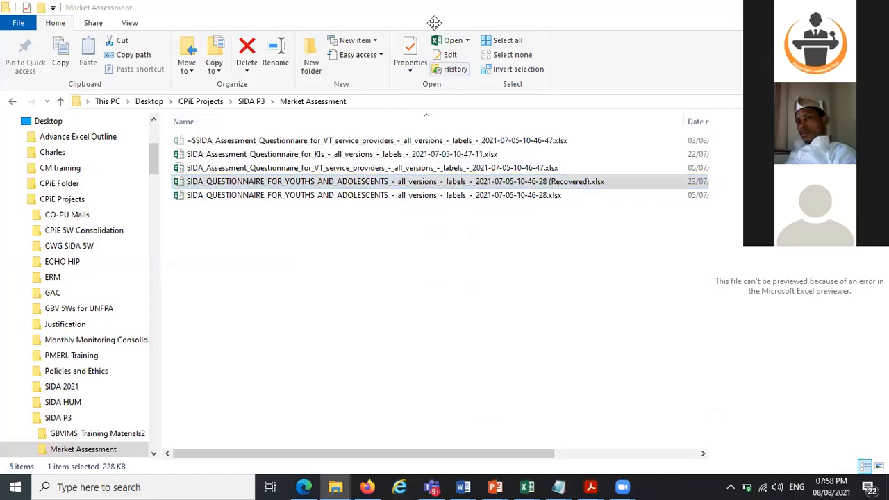